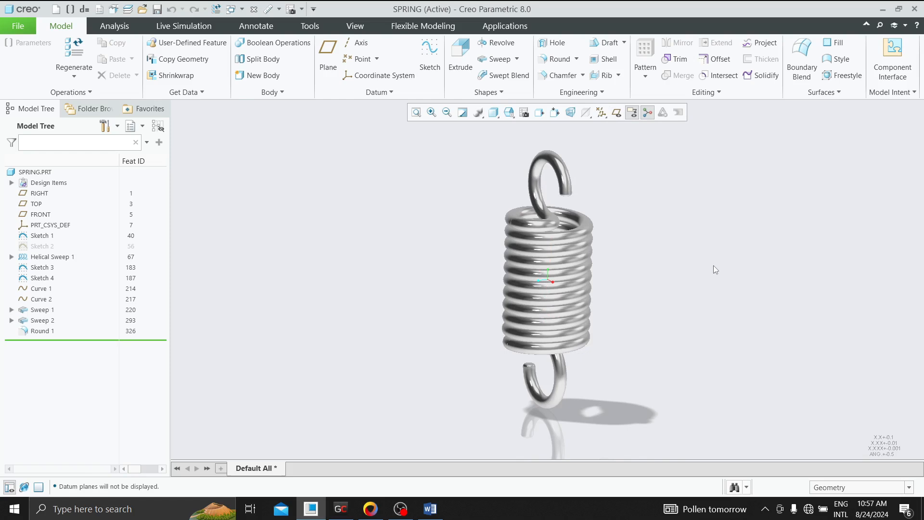
Set the Free_length relation of the finished extension spring to 150 and regenerate the model
mouse_move(698, 255)
middle_down()
mouse_move(681, 241)
mouse_move(500, 259)
mouse_move(611, 258)
mouse_move(621, 266)
mouse_move(606, 266)
middle_up()
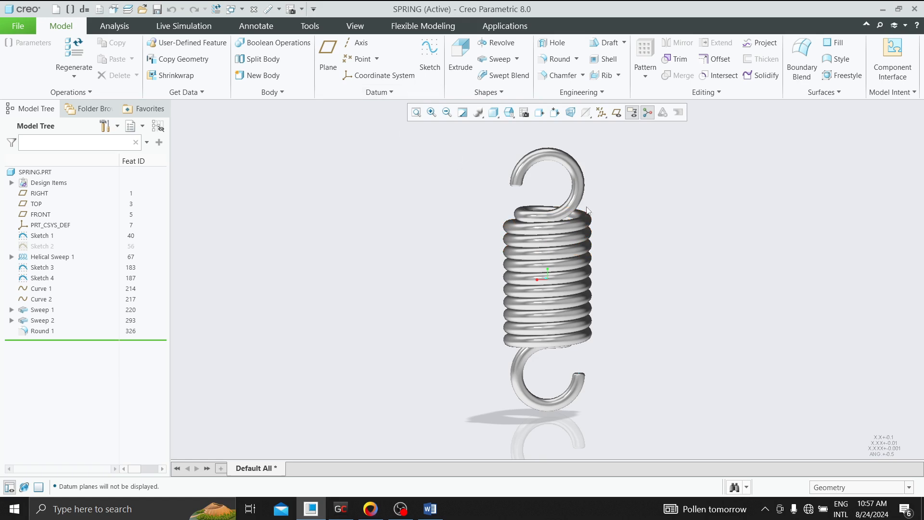
middle_drag(588, 211, 388, 173)
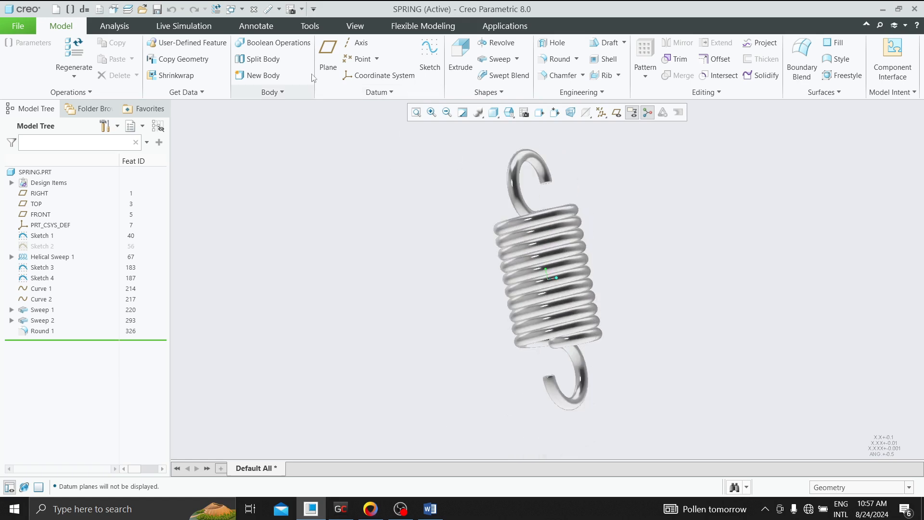
click(310, 26)
click(456, 75)
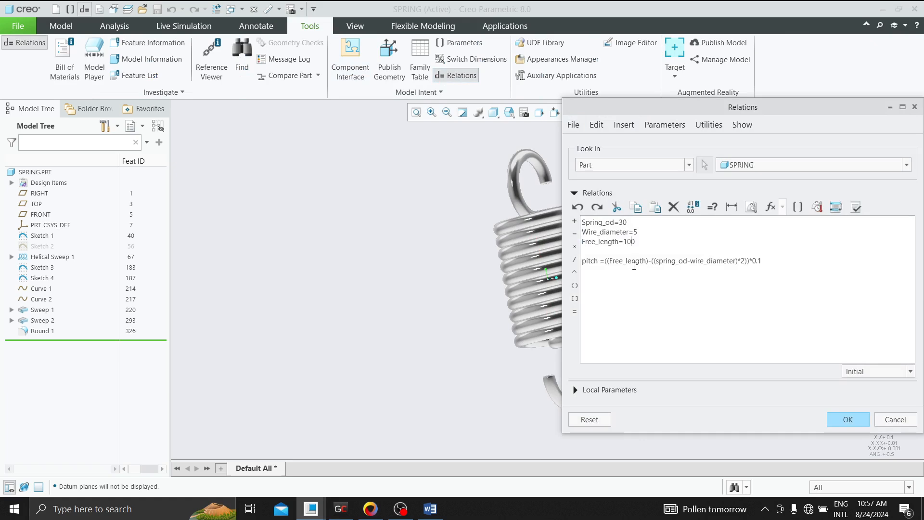
click(846, 420)
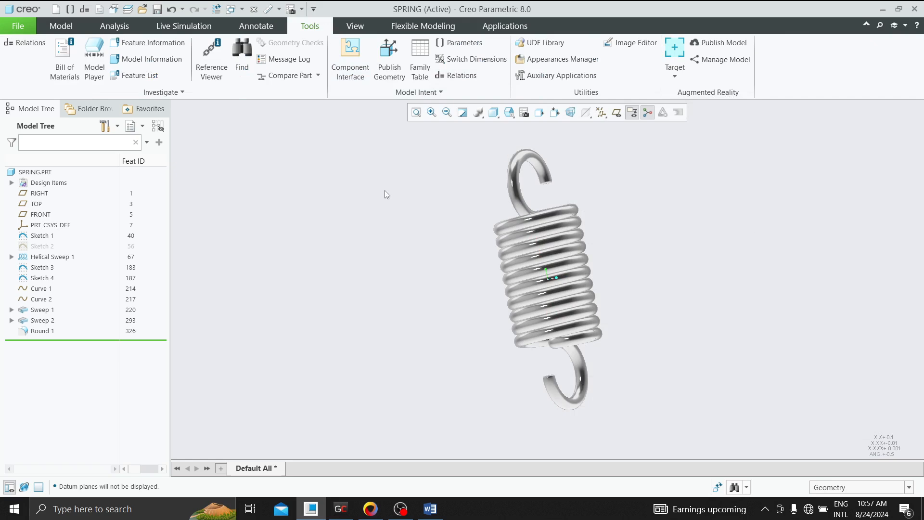
key(ctrl+g)
middle_drag(476, 270, 533, 298)
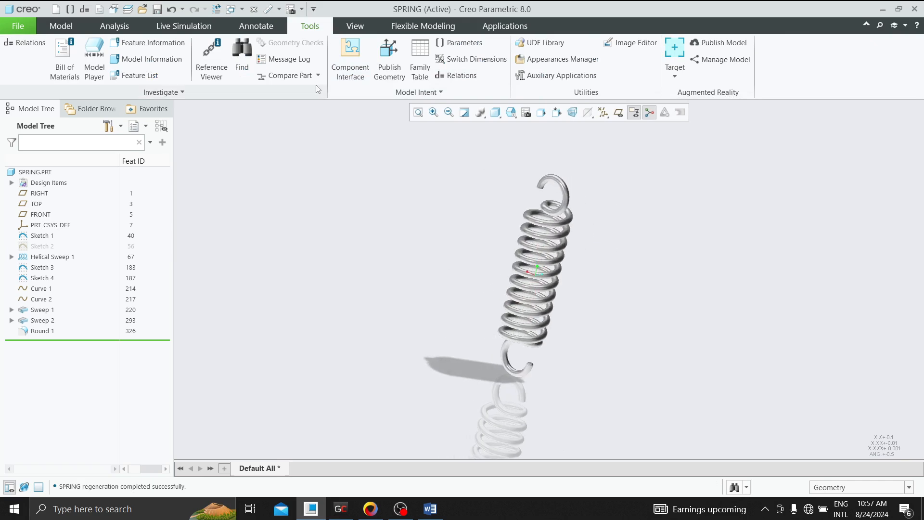
Restore the Free_length relation to its original value of 100 and regenerate the spring
click(456, 75)
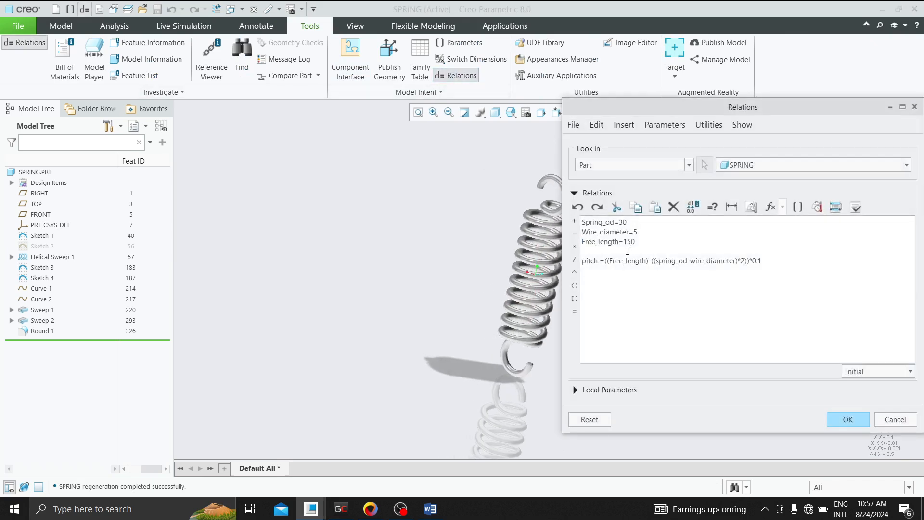
key(BackSpace)
click(848, 419)
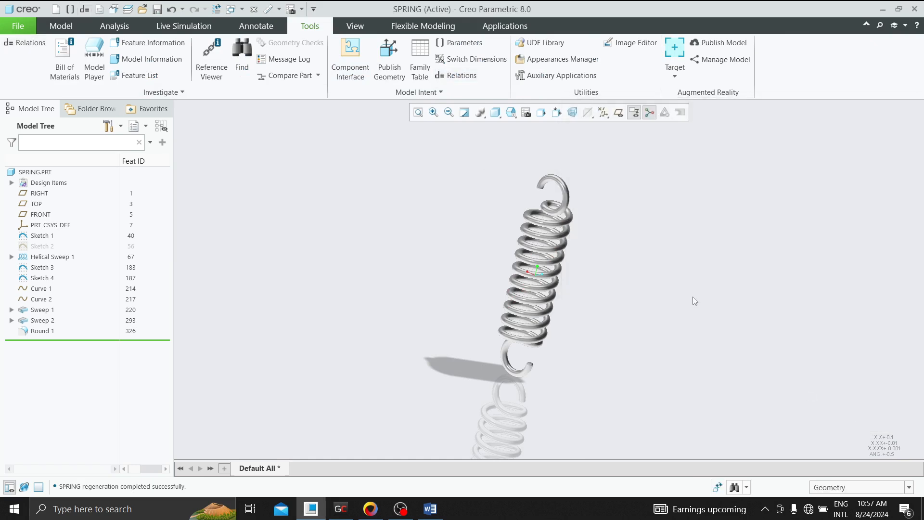
key(ctrl+g)
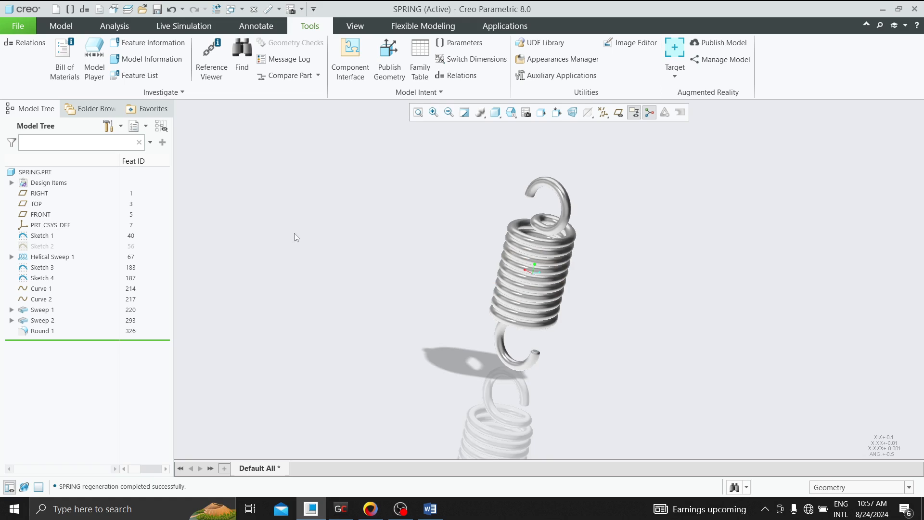
Create a new part in a maximized window and display its datum planes
click(56, 9)
click(527, 375)
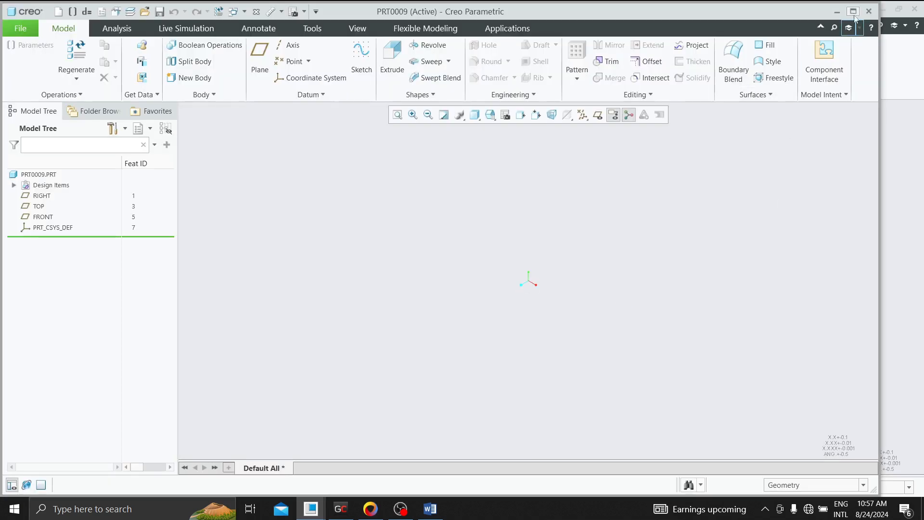
click(854, 13)
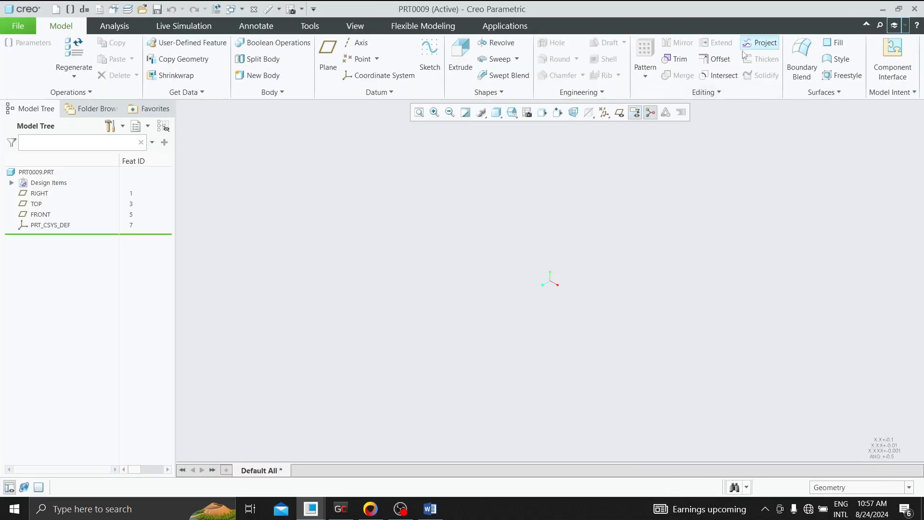
click(620, 112)
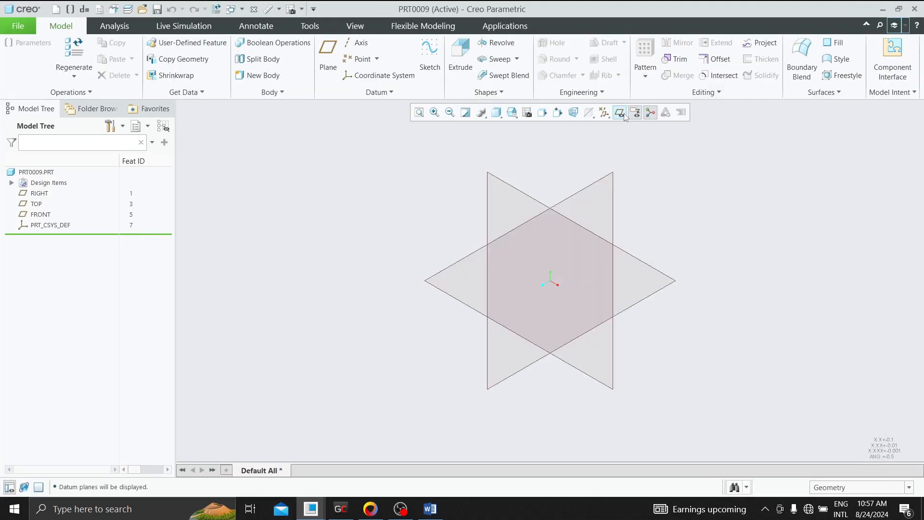
Switch to the spring reference drawing in Snipping Tool, trace the upper hook with a customized red pen, and erase the marks
click(424, 508)
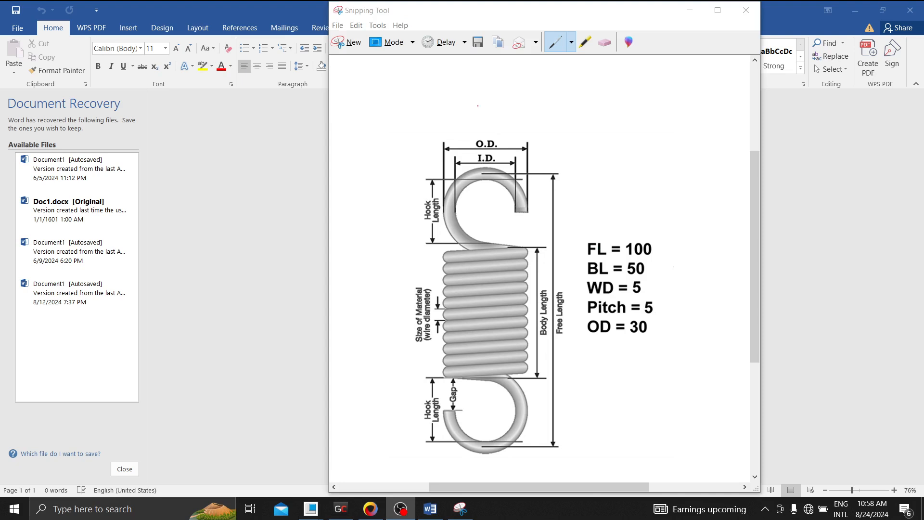
click(572, 42)
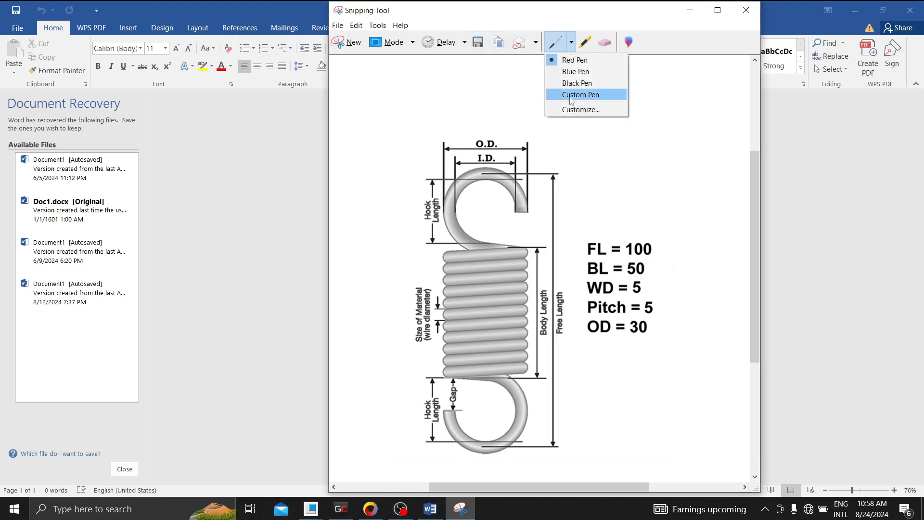
click(573, 110)
click(435, 130)
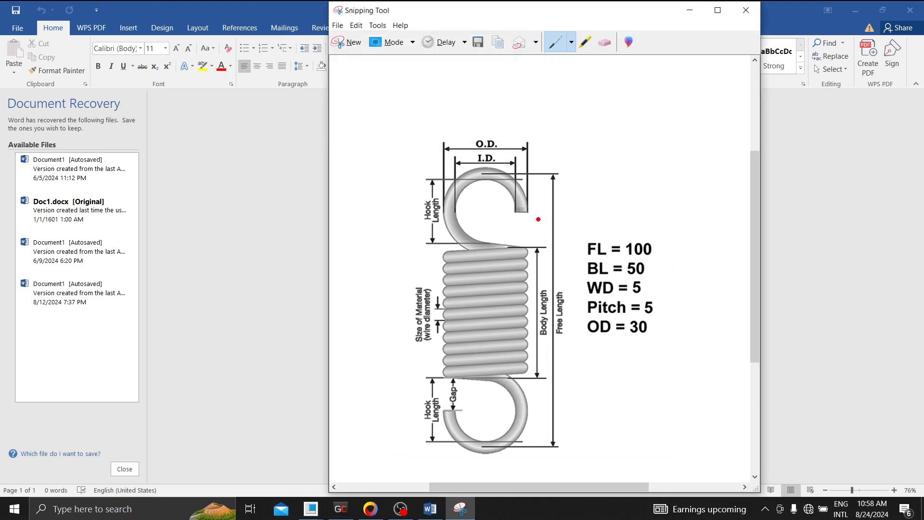
mouse_move(524, 215)
mouse_down()
mouse_move(510, 186)
mouse_move(473, 170)
mouse_move(449, 206)
mouse_move(462, 238)
mouse_up()
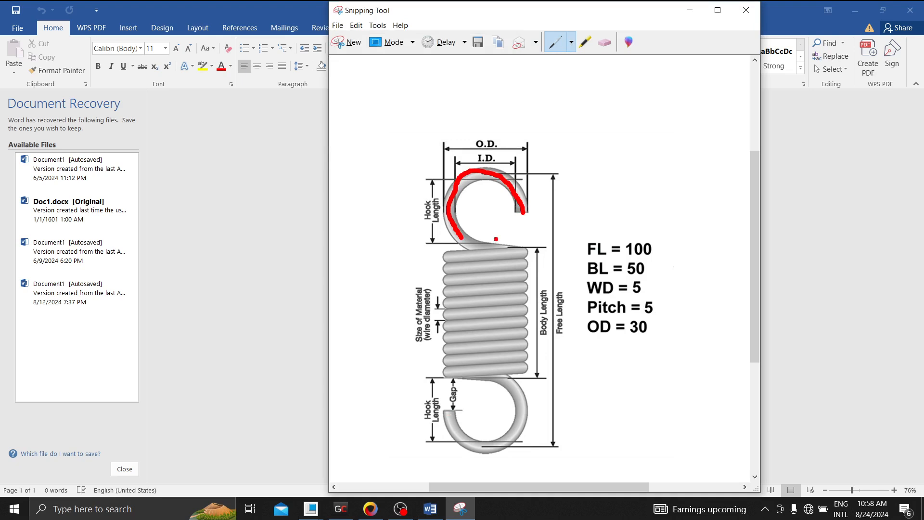
mouse_move(512, 212)
mouse_down()
mouse_move(527, 215)
mouse_move(504, 214)
mouse_move(525, 212)
mouse_up()
click(605, 42)
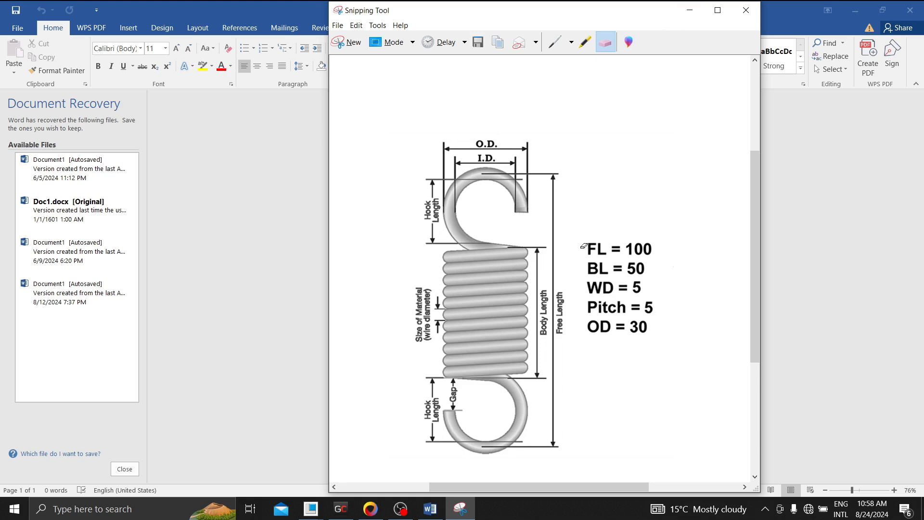
Mark the body length, wire diameter, pitch and outer diameter on the spring drawing with the red pen
click(555, 42)
mouse_move(586, 274)
mouse_down()
mouse_move(610, 274)
mouse_move(588, 274)
mouse_up()
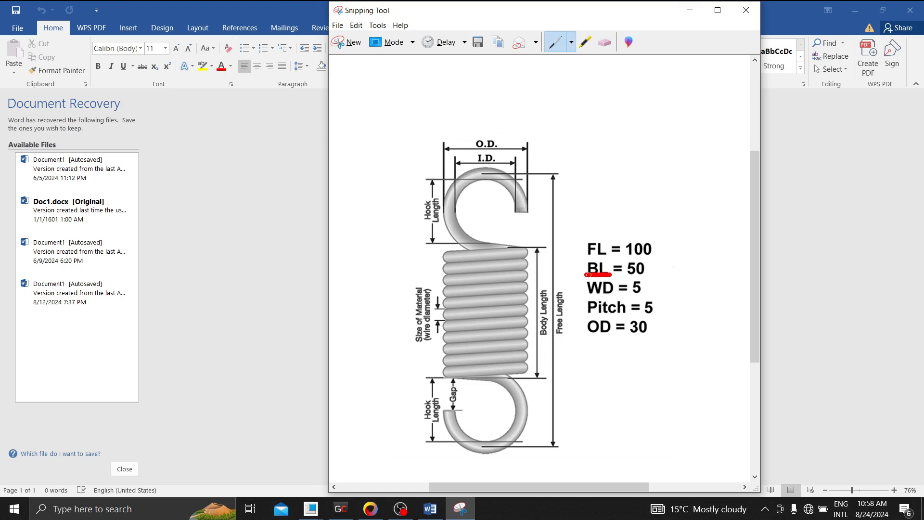
drag(509, 249, 546, 247)
drag(522, 378, 557, 377)
mouse_move(417, 280)
mouse_down()
mouse_move(392, 319)
mouse_move(455, 318)
mouse_move(418, 280)
mouse_up()
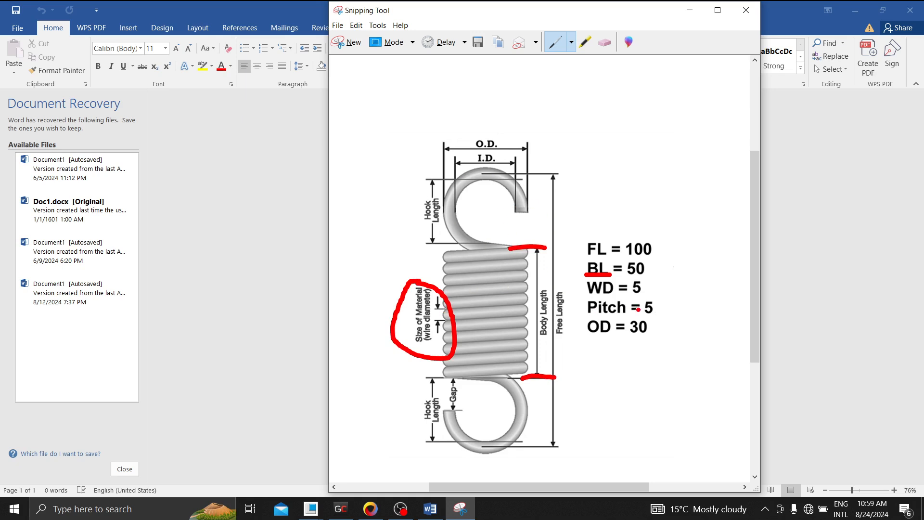
drag(641, 315, 667, 312)
drag(448, 278, 496, 290)
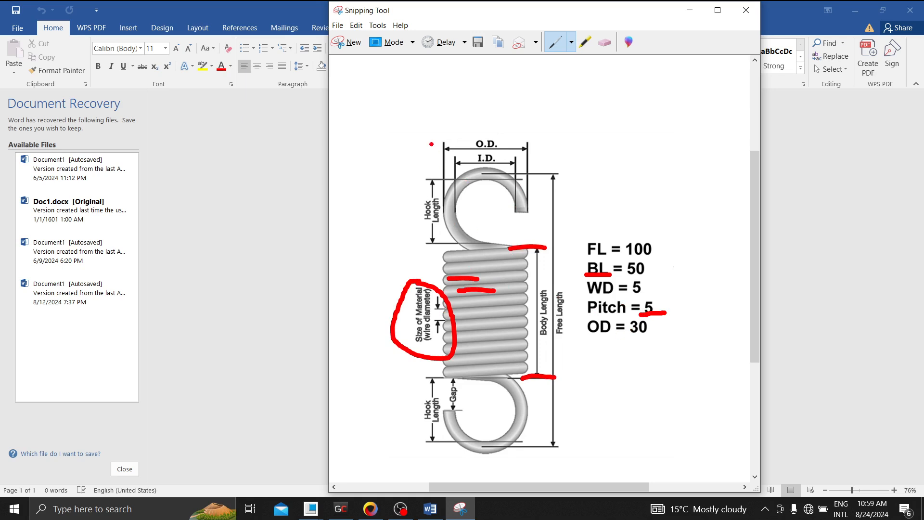
drag(430, 139, 441, 232)
drag(520, 153, 538, 242)
Erase all the red markings from the spring drawing and its dimension list
click(605, 42)
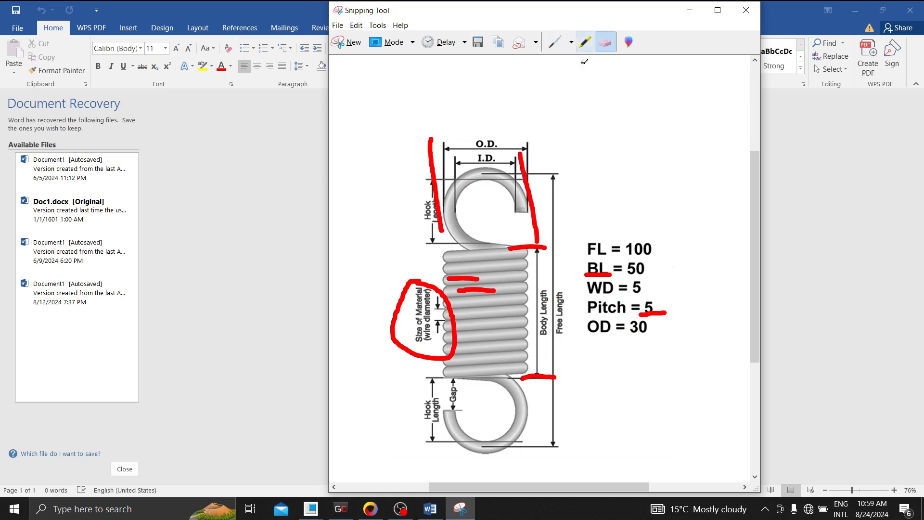
mouse_move(535, 159)
mouse_down()
mouse_move(427, 224)
mouse_move(557, 358)
mouse_up()
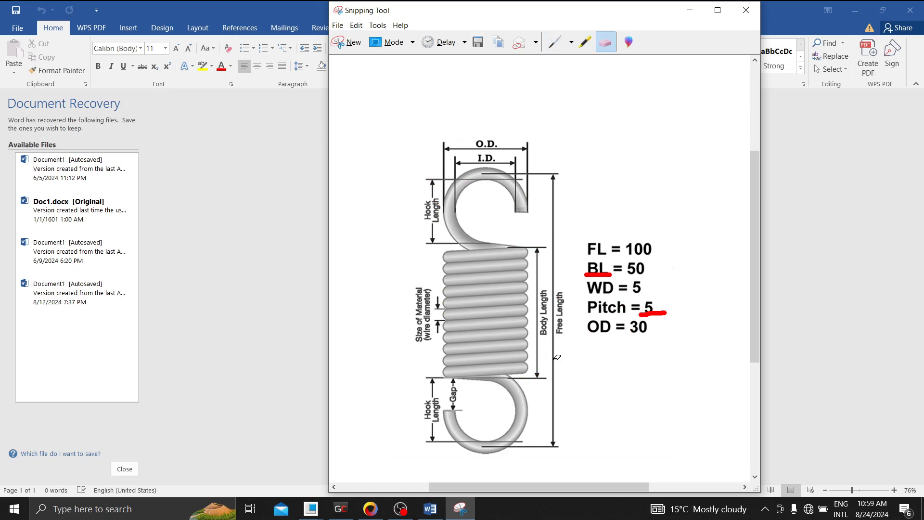
click(597, 275)
click(652, 313)
Sketch two opposing hook arcs beside the spring drawing, circle the upper one around a small pin, and add a vertical line
click(555, 42)
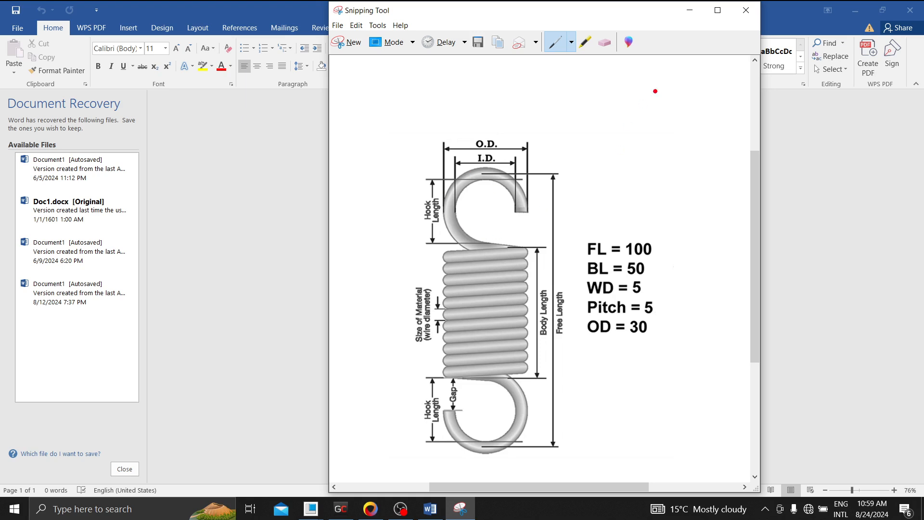
mouse_move(666, 89)
mouse_down()
mouse_move(659, 79)
mouse_move(619, 103)
mouse_move(646, 130)
mouse_move(665, 126)
mouse_up()
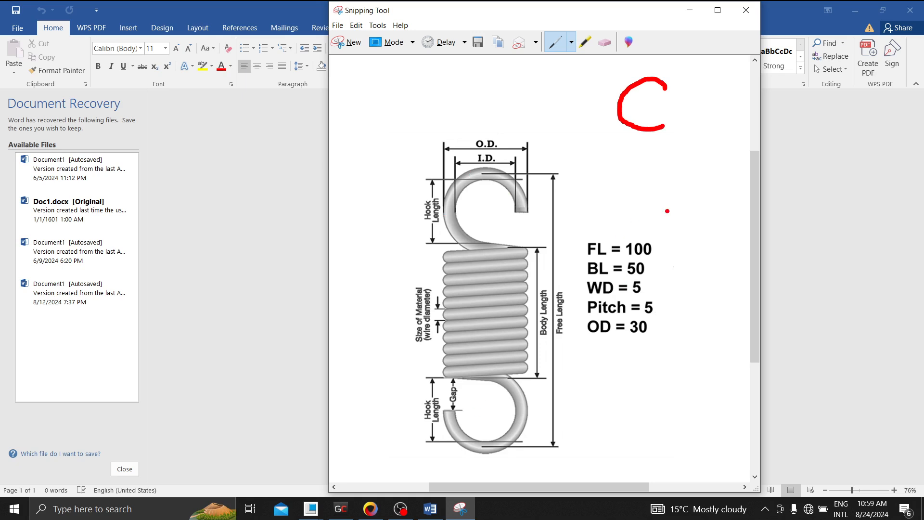
mouse_move(656, 192)
mouse_down()
mouse_move(672, 206)
mouse_move(628, 220)
mouse_move(624, 199)
mouse_up()
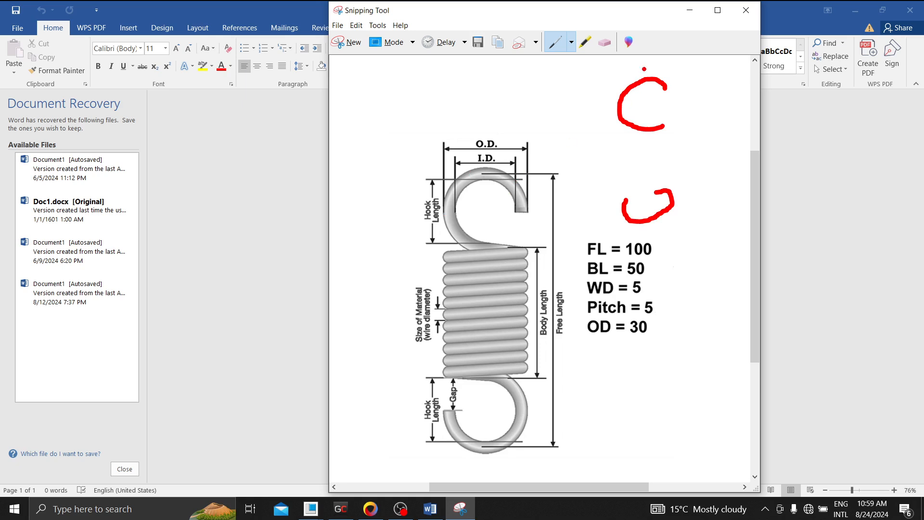
mouse_move(647, 62)
mouse_down()
mouse_move(608, 62)
mouse_move(597, 128)
mouse_move(687, 136)
mouse_move(669, 71)
mouse_move(596, 79)
mouse_up()
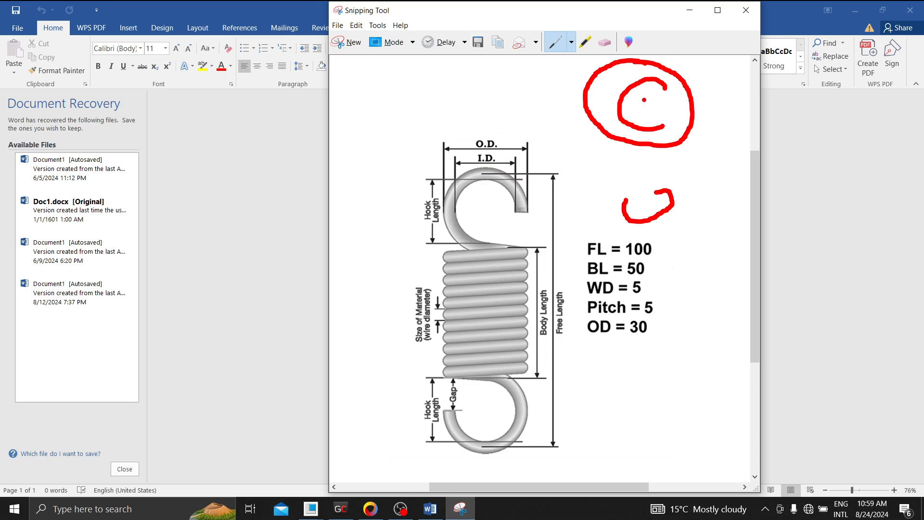
mouse_move(644, 99)
mouse_down()
mouse_move(637, 101)
mouse_move(647, 114)
mouse_move(657, 102)
mouse_move(646, 98)
mouse_up()
mouse_move(648, 97)
mouse_down()
mouse_move(650, 75)
mouse_move(650, 95)
mouse_up()
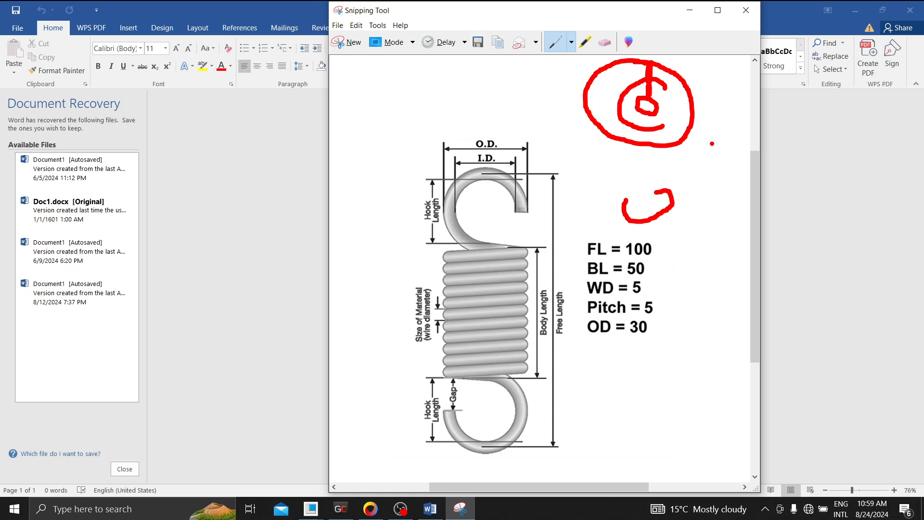
drag(713, 136, 713, 243)
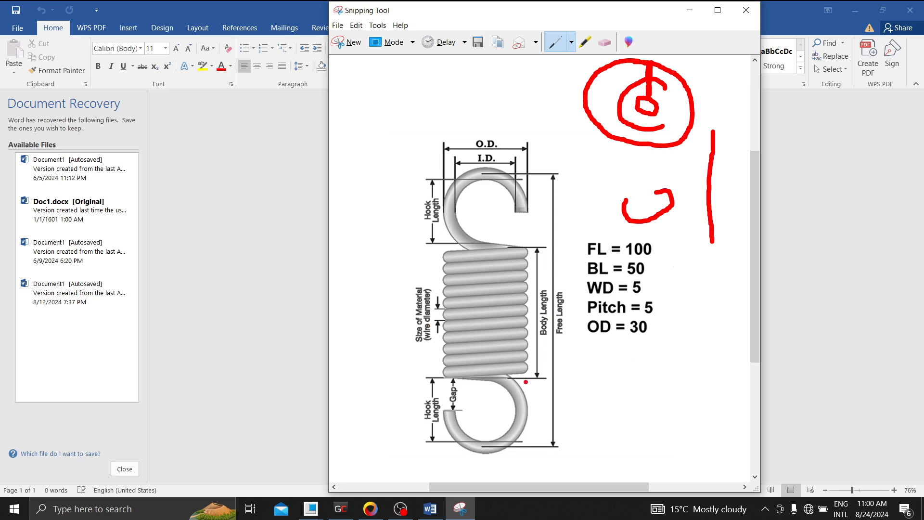
Switch back to Creo Parametric and start a sketch on the FRONT plane
click(690, 10)
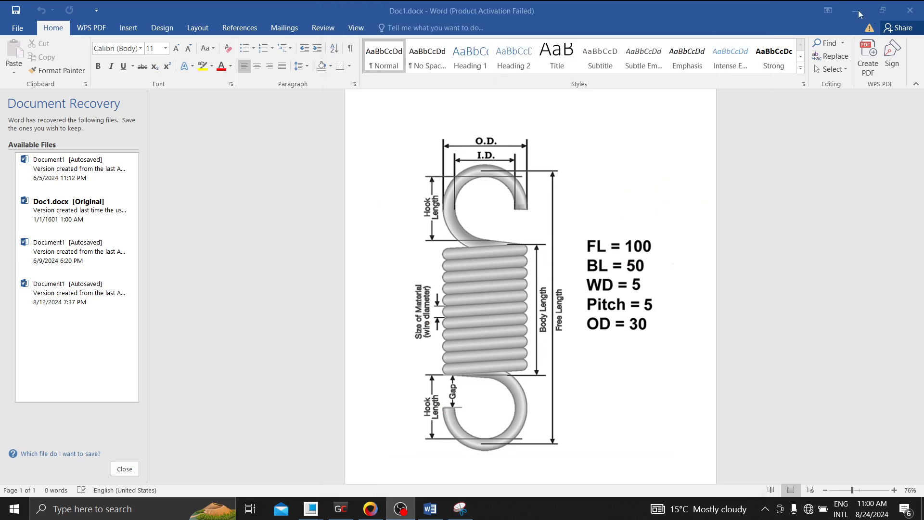
drag(660, 10, 663, 0)
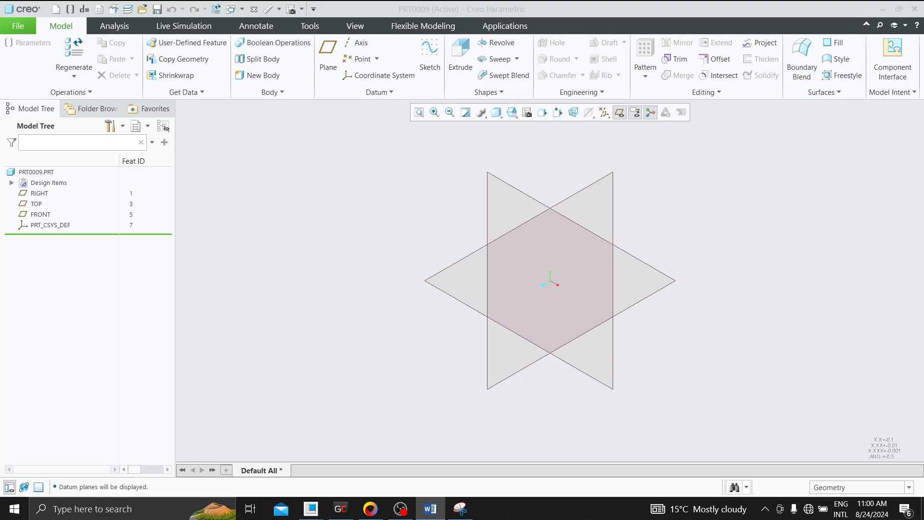
click(511, 187)
click(510, 187)
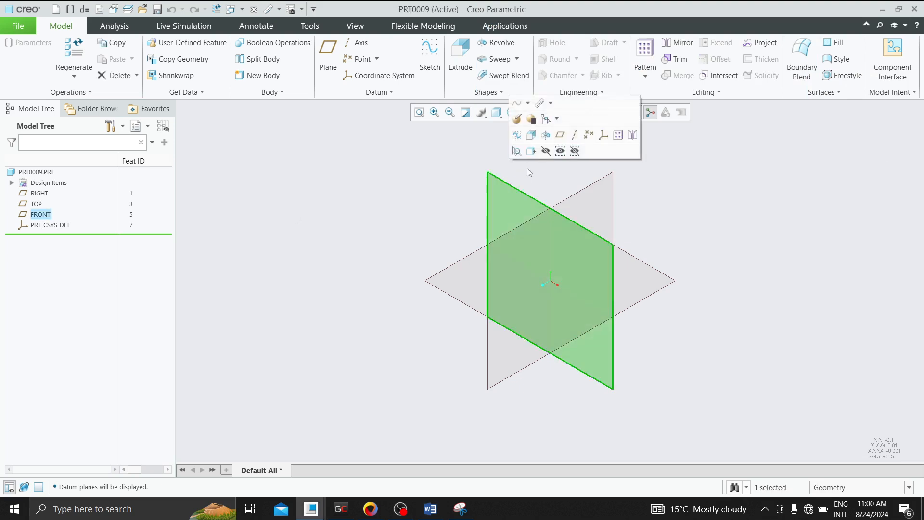
click(521, 138)
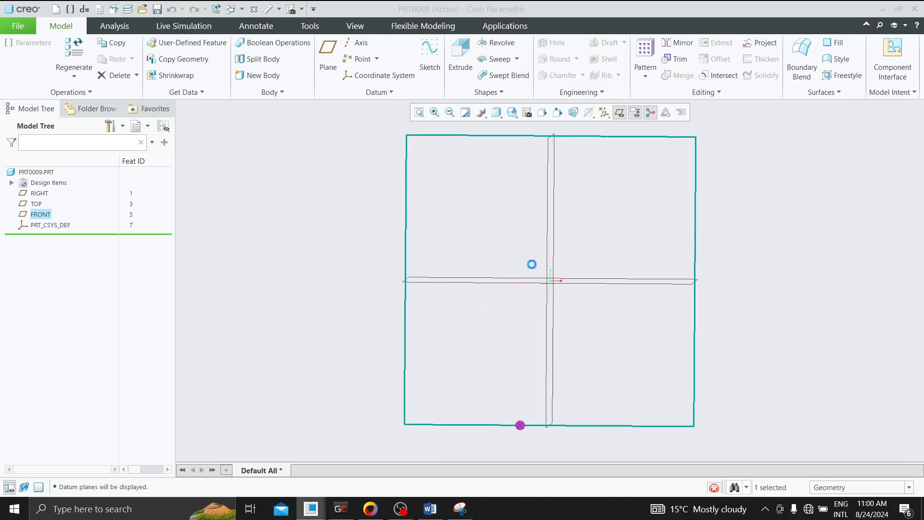
scroll(519, 306, up, 1)
scroll(541, 153, down, 2)
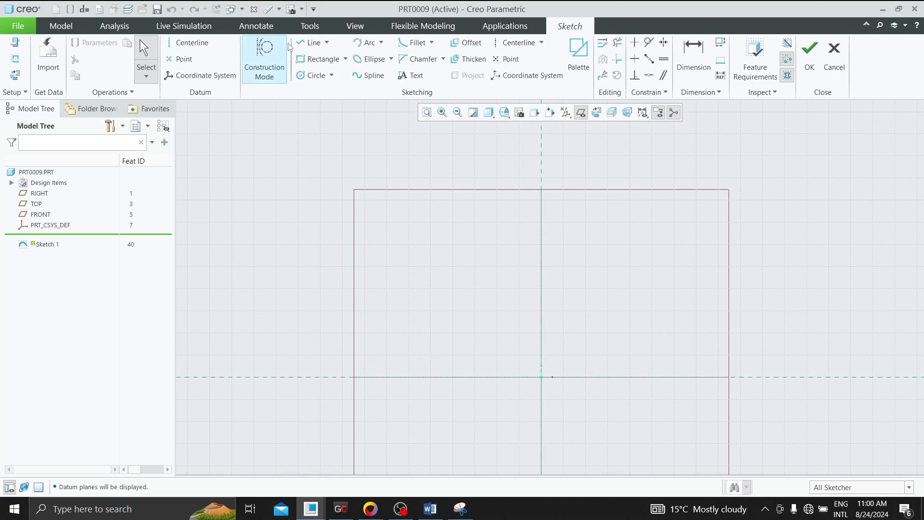
Draw four horizontal datum centerlines, one through the origin and three at about 36, 209 and 241 above it
click(188, 42)
click(541, 378)
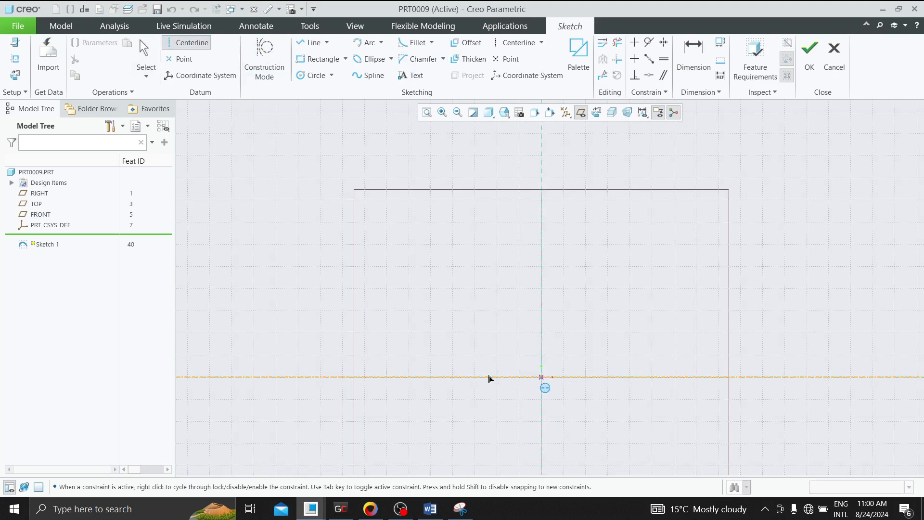
click(391, 378)
click(542, 352)
click(634, 351)
click(541, 222)
click(650, 222)
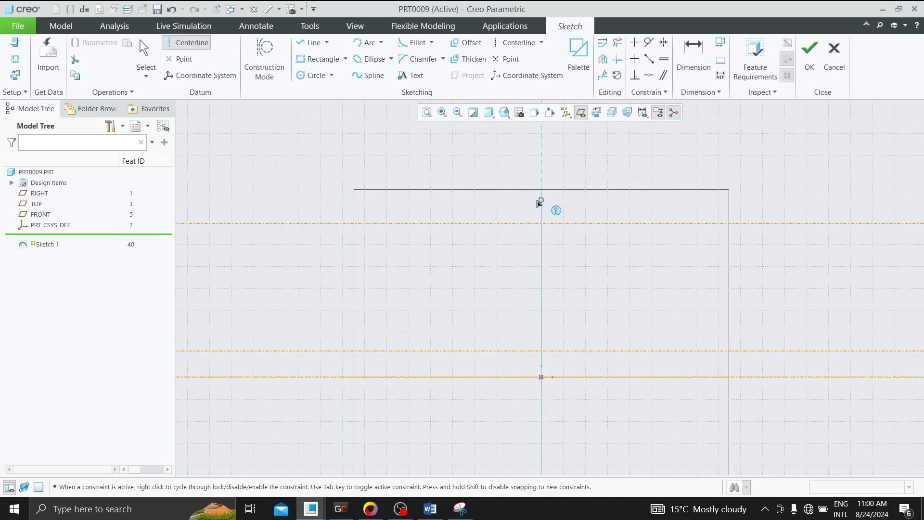
click(541, 200)
click(710, 200)
middle_click(744, 257)
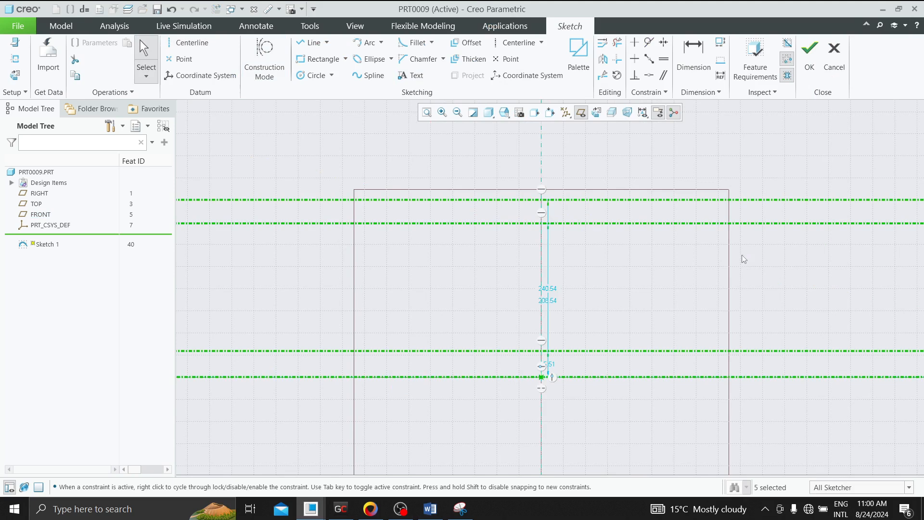
Draw a circle centred on the vertical axis, tangent to the uppermost horizontal centerline, and set its diameter to 30
click(314, 75)
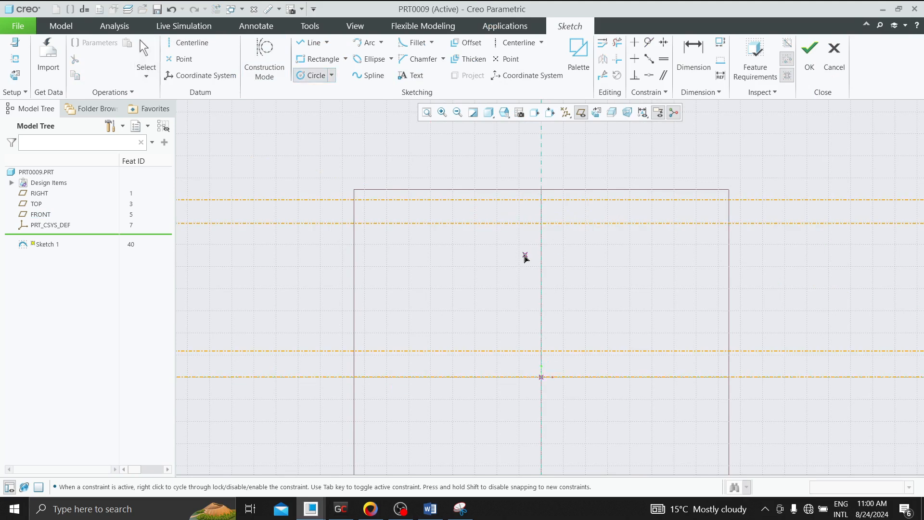
click(541, 247)
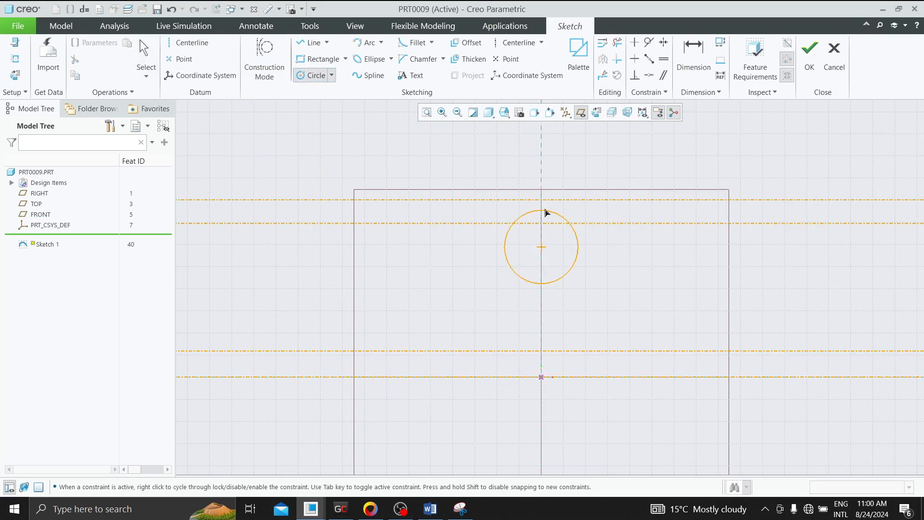
click(541, 200)
middle_click(606, 270)
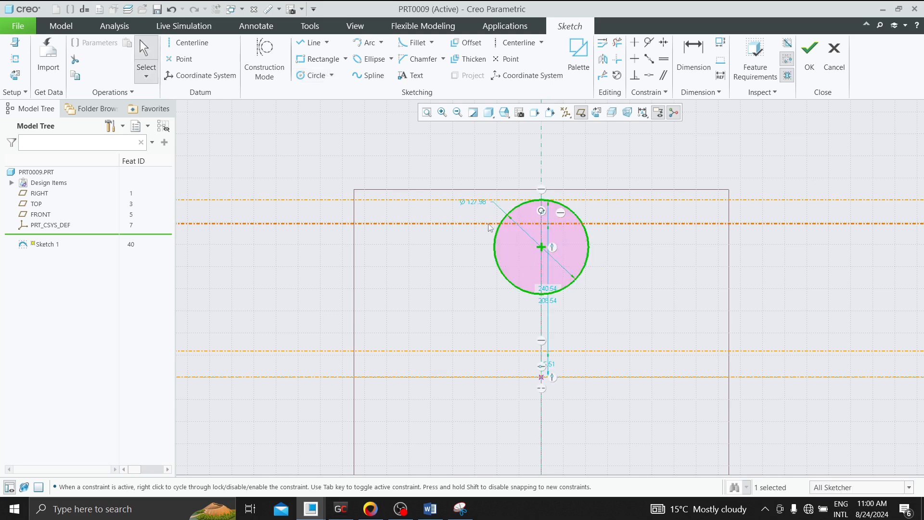
middle_click(520, 223)
double_click(481, 203)
text(30)
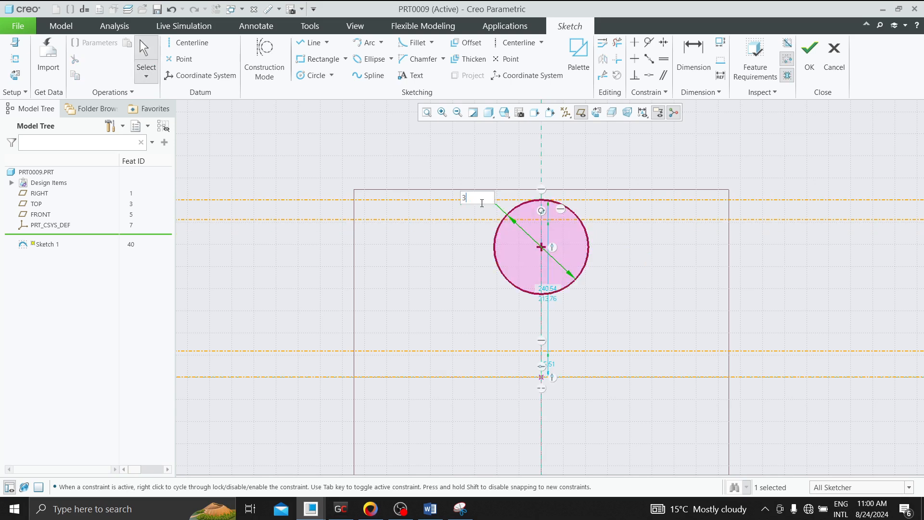
key(Return)
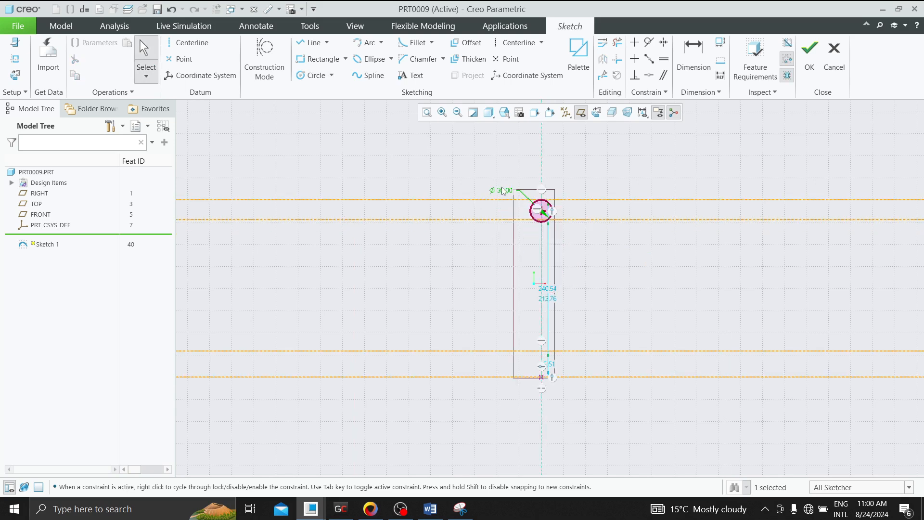
Move the second-highest centerline towards the circle's centre and make it coincident with the centre point
scroll(508, 199, down, 3)
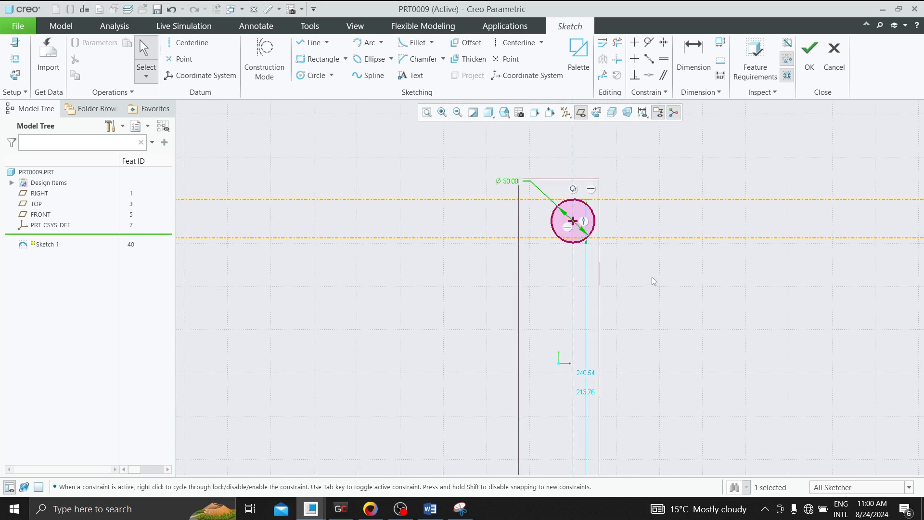
scroll(649, 279, down, 2)
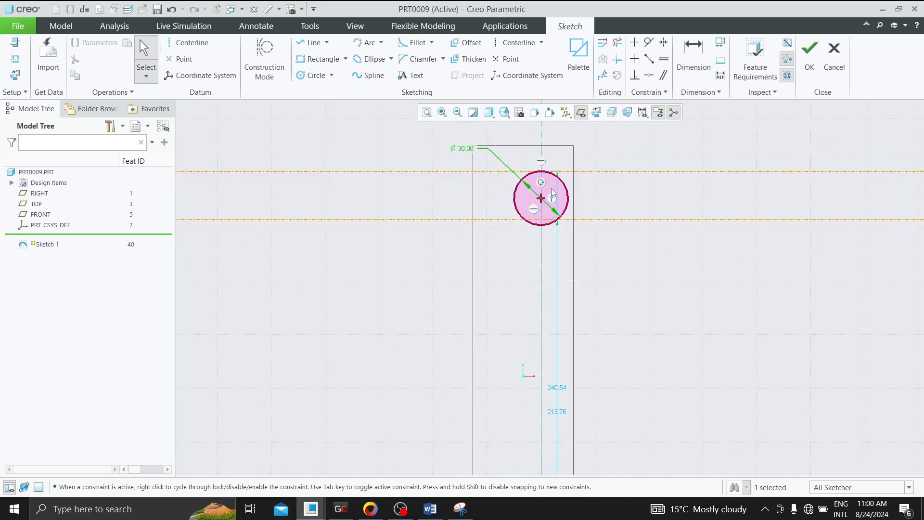
scroll(534, 186, down, 3)
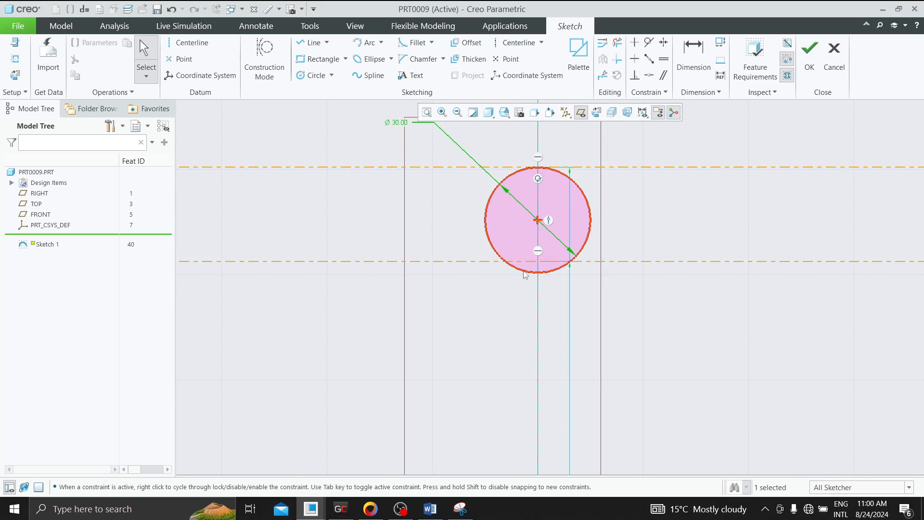
drag(543, 262, 542, 232)
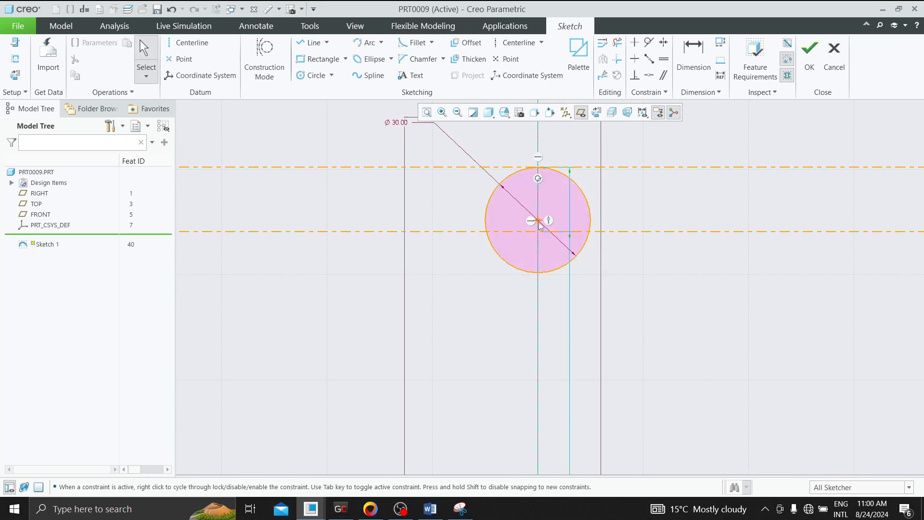
click(588, 238)
ctrl+click(616, 232)
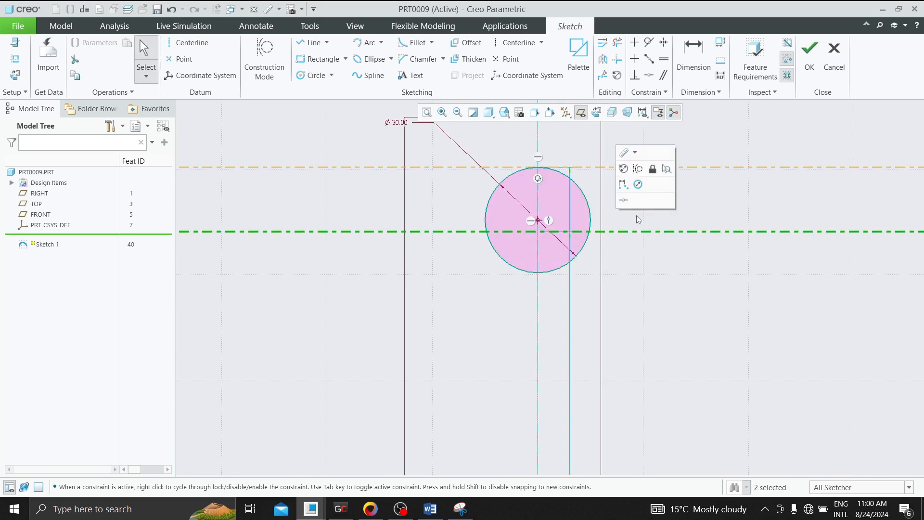
click(624, 201)
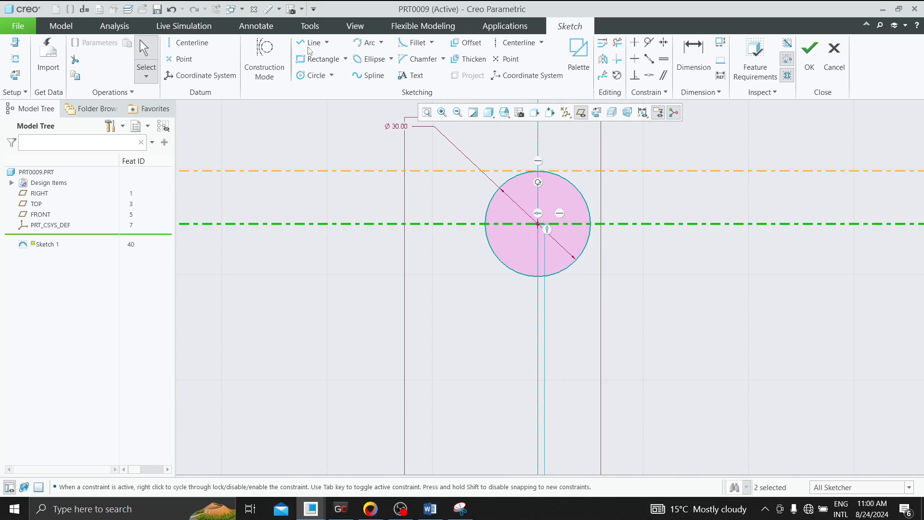
click(188, 43)
click(319, 193)
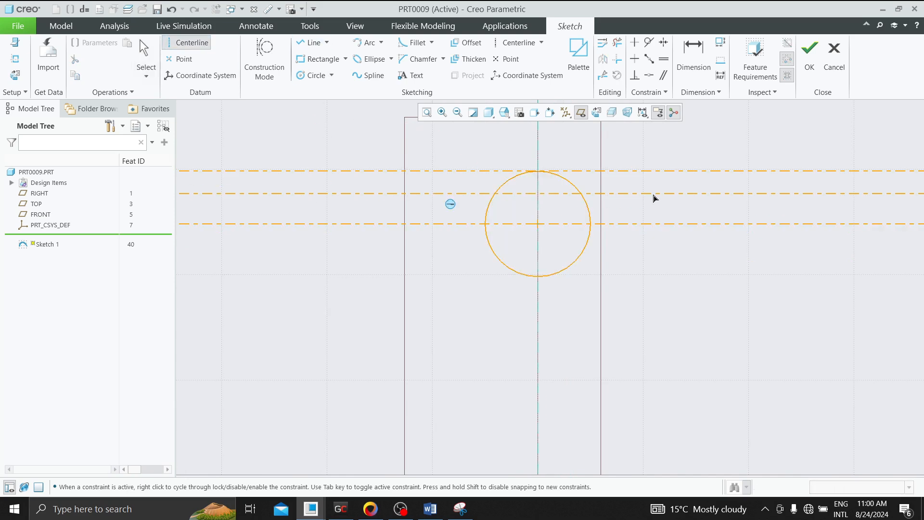
click(654, 195)
middle_click(654, 195)
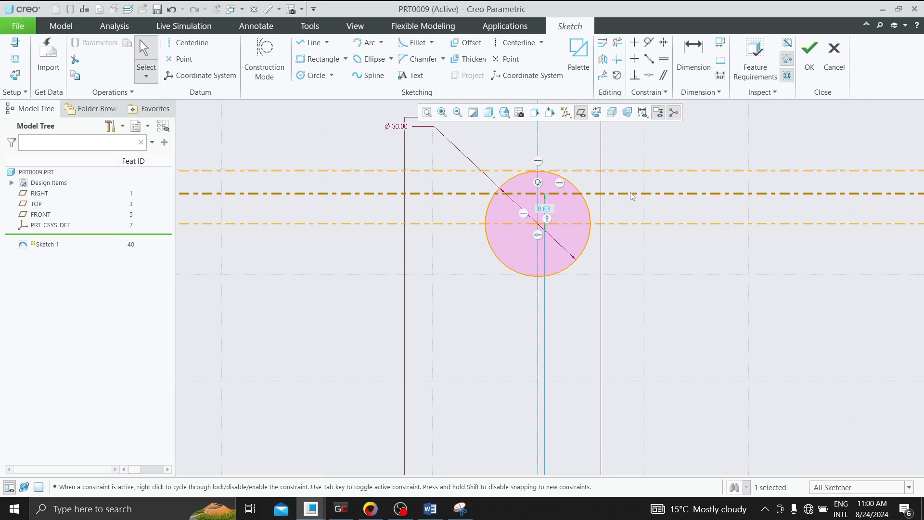
click(633, 195)
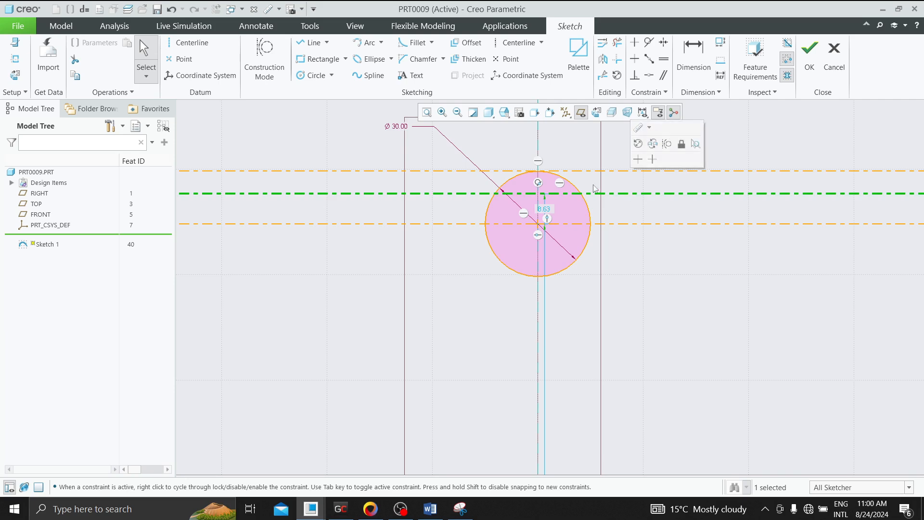
click(644, 199)
click(645, 194)
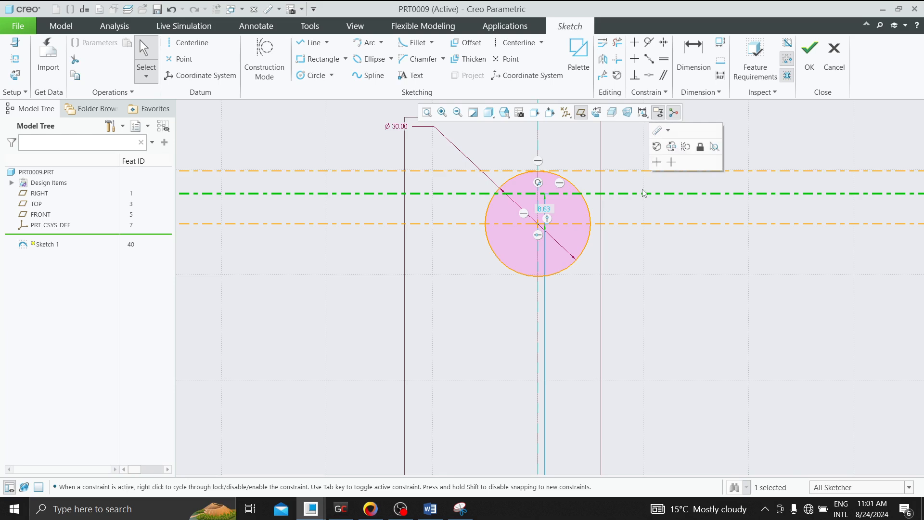
key(Delete)
Set the distance between the upper circle's centre and the centerline just above the origin to 100
scroll(645, 193, down, 6)
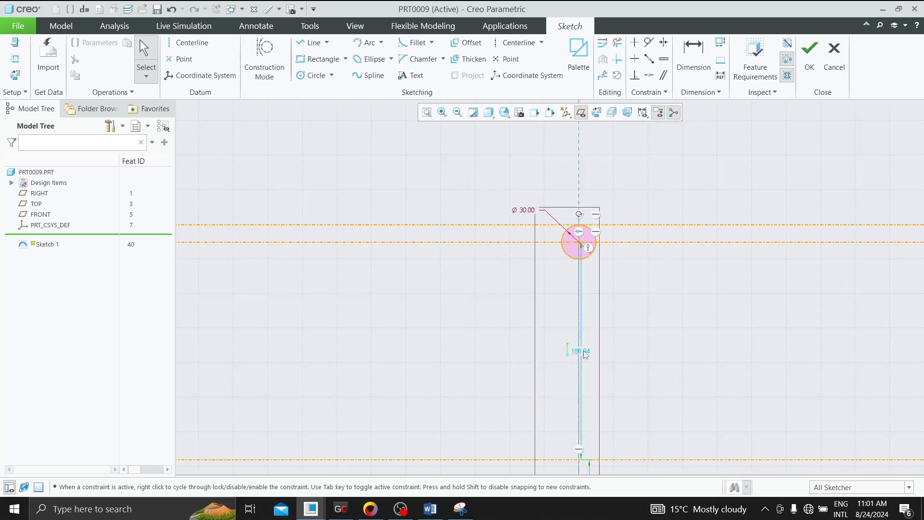
scroll(568, 455, up, 2)
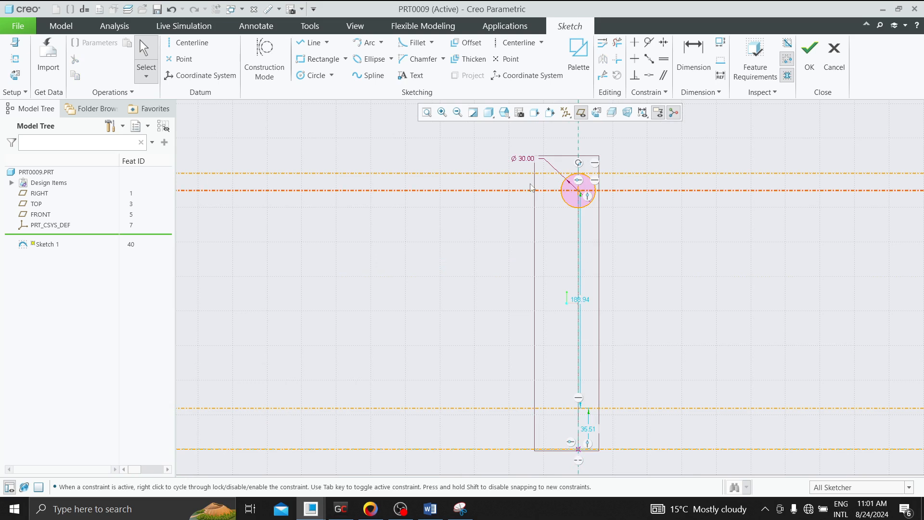
drag(484, 164, 679, 463)
click(679, 363)
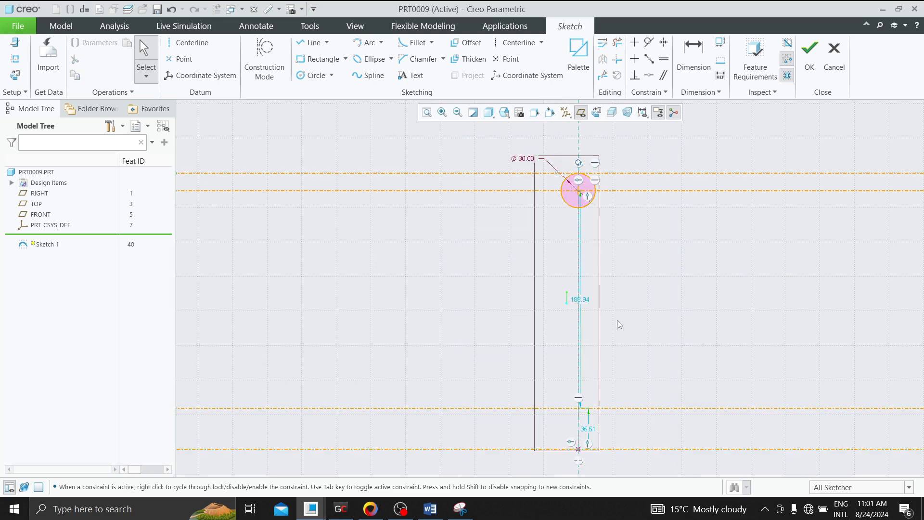
double_click(583, 300)
text(1)
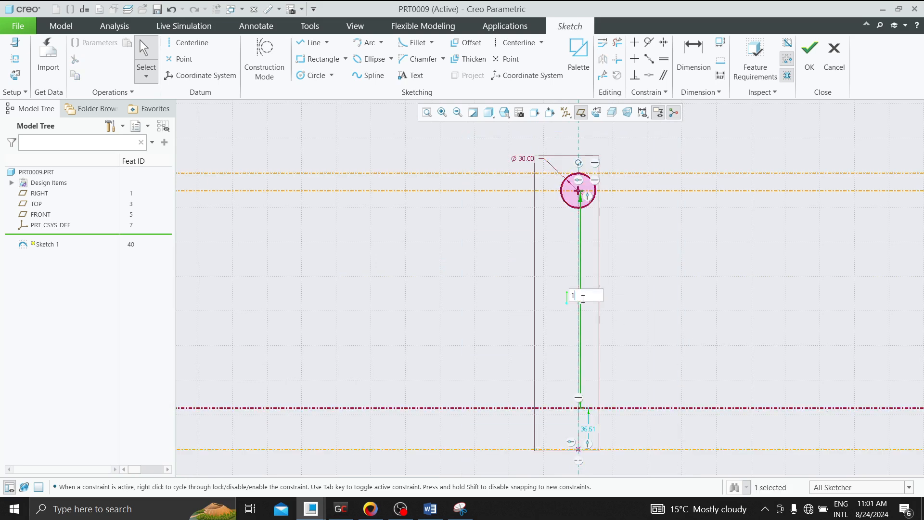
text(00)
key(Return)
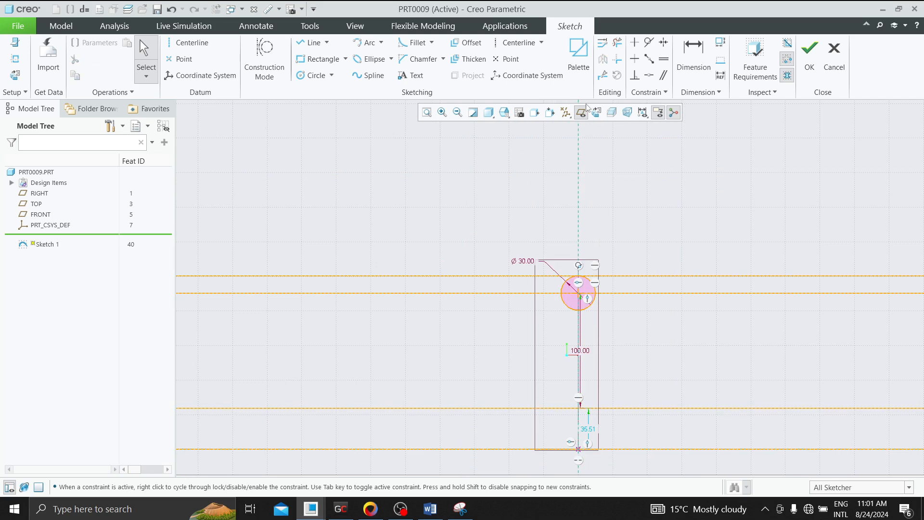
Hide the datum planes and move the circle's diameter dimension to the other side of the circle
click(581, 112)
scroll(639, 426, up, 2)
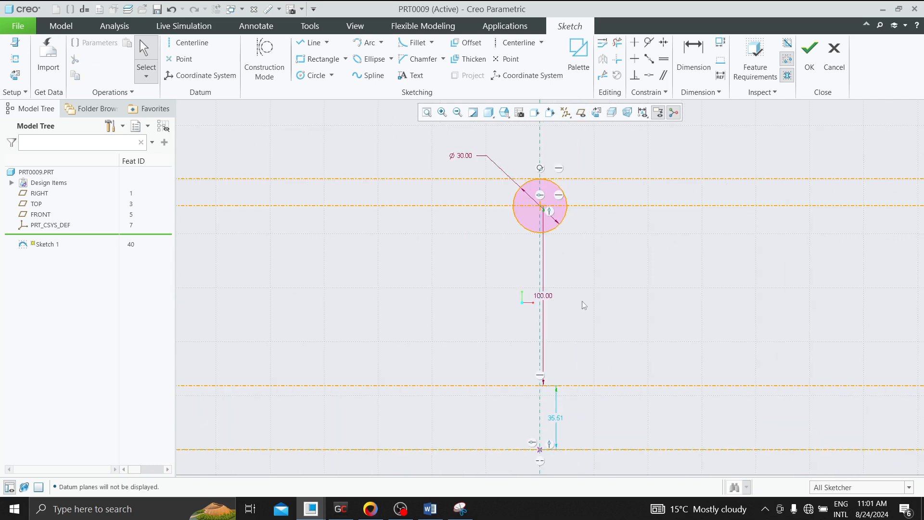
drag(460, 155, 579, 159)
scroll(544, 442, down, 2)
scroll(544, 440, up, 3)
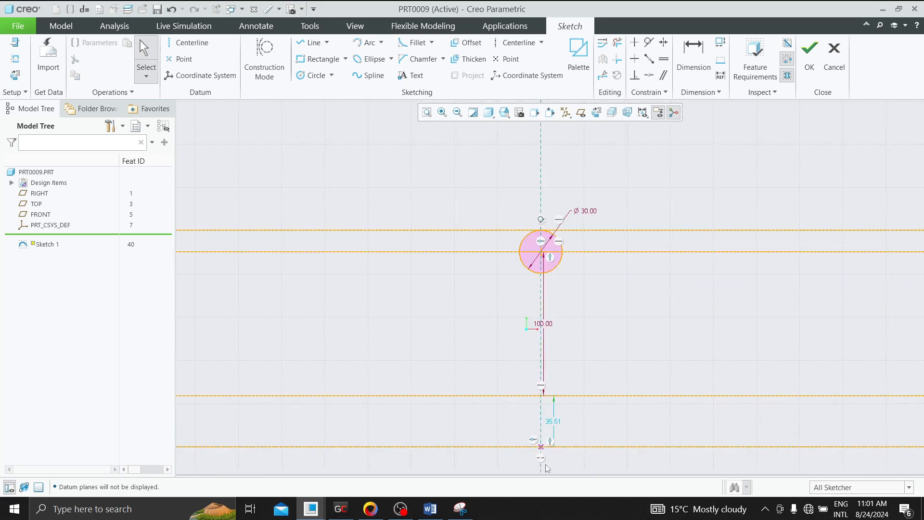
Draw a second circle on the vertical axis, tangent to the centerline through the origin, and make it equal to the upper circle
click(312, 77)
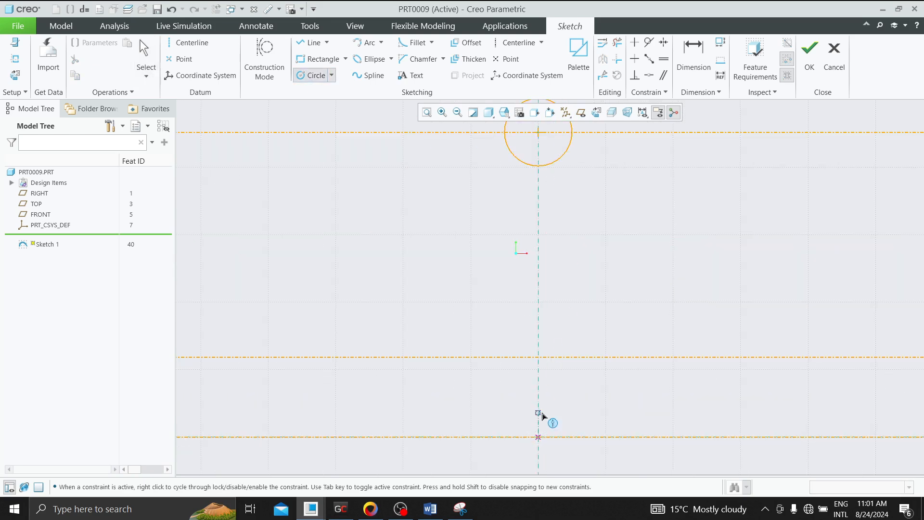
click(538, 386)
click(539, 436)
middle_click(540, 435)
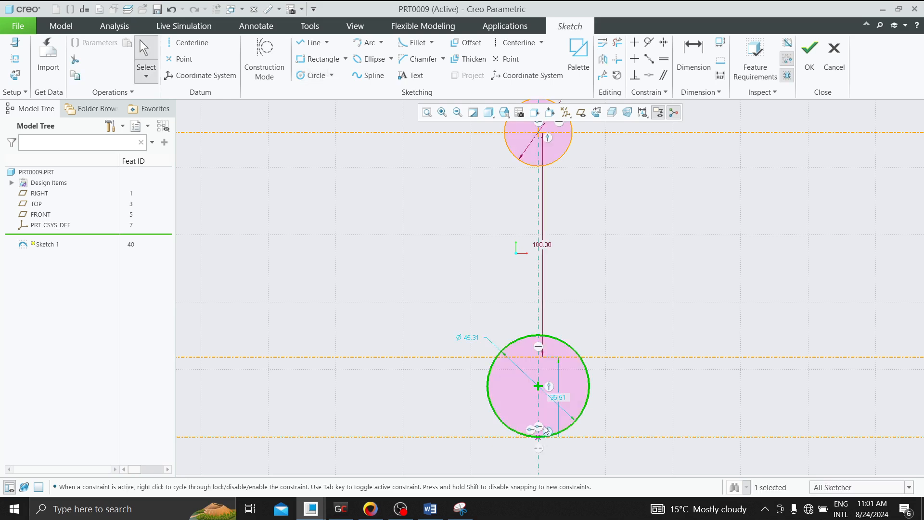
scroll(580, 234, down, 1)
click(566, 178)
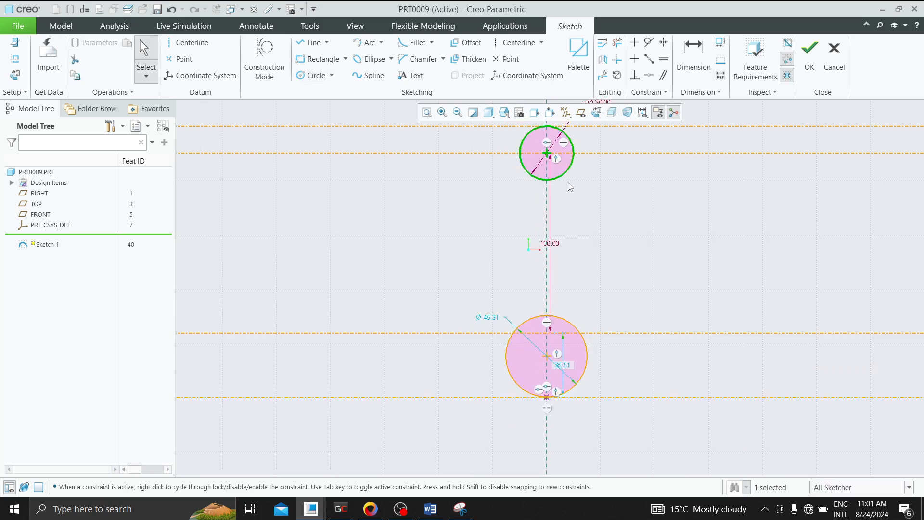
ctrl+click(582, 328)
click(612, 293)
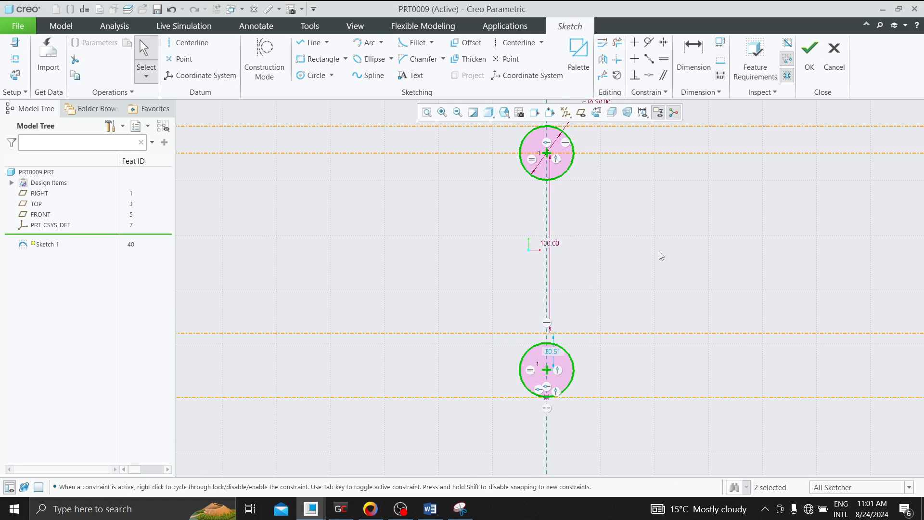
Reposition the diameter 30 and distance 100 dimensions clear of the sketch geometry
scroll(559, 256, down, 1)
drag(595, 135, 433, 217)
scroll(566, 268, up, 1)
click(551, 245)
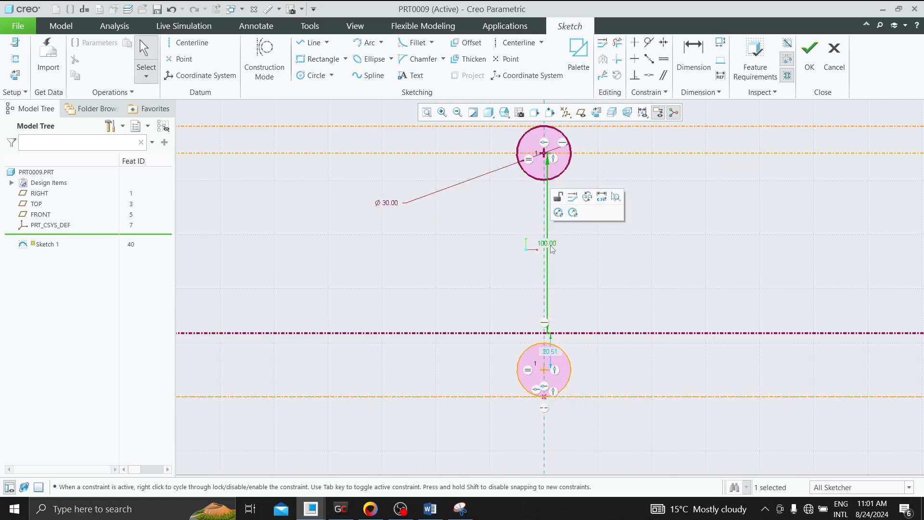
drag(551, 244, 622, 243)
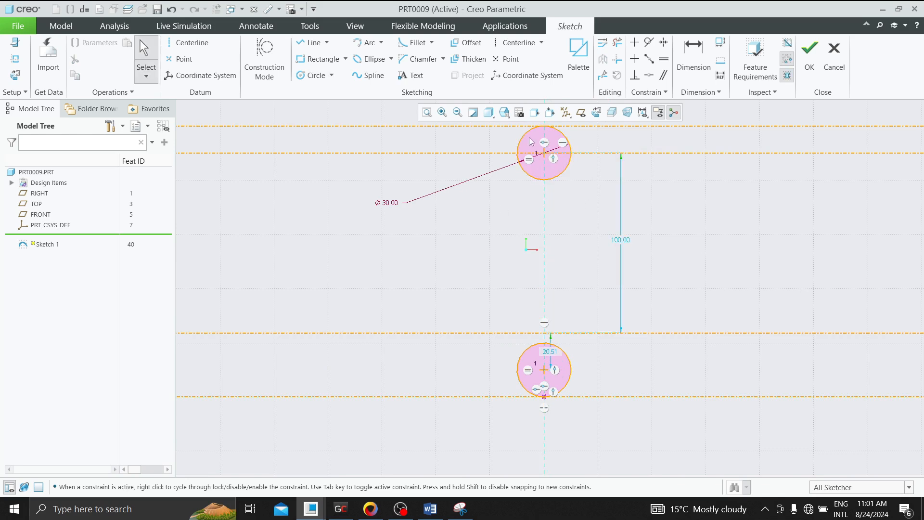
Draw smaller concentric circles inside the upper circle, sharing its centre point
scroll(534, 142, up, 3)
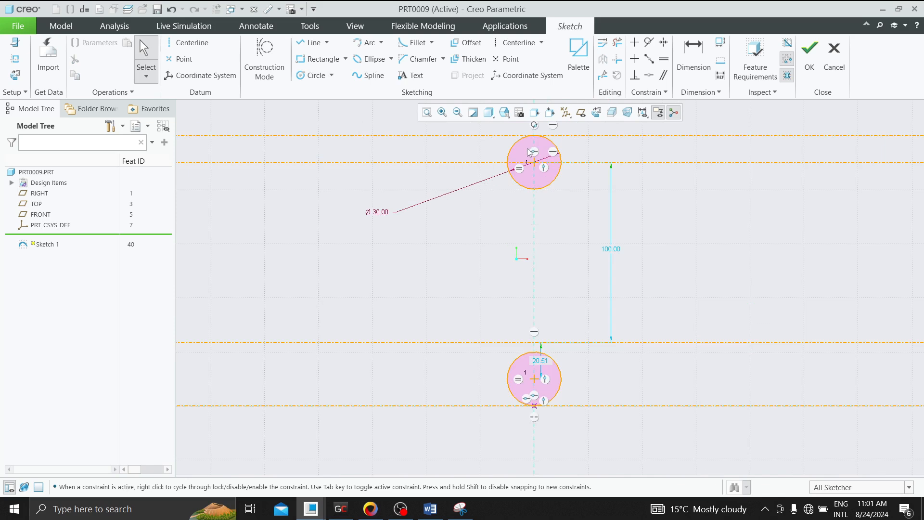
scroll(540, 140, up, 2)
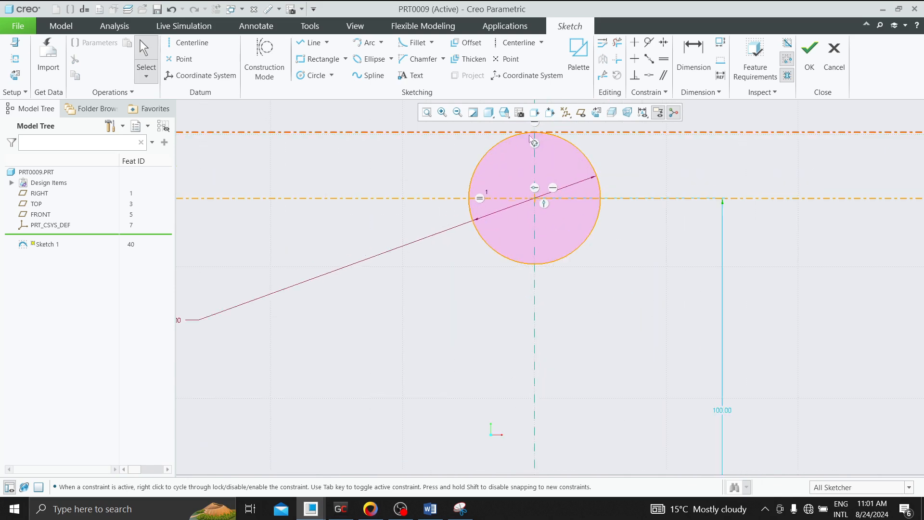
click(314, 75)
click(534, 198)
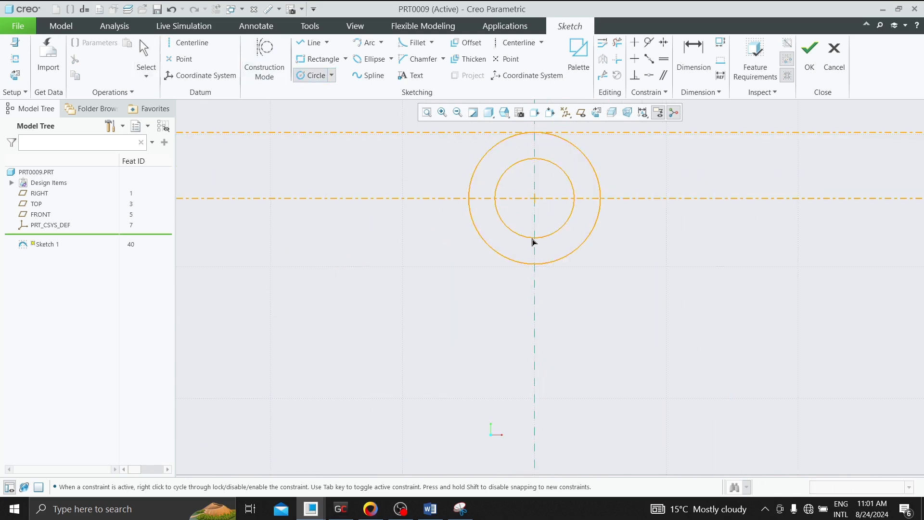
click(533, 242)
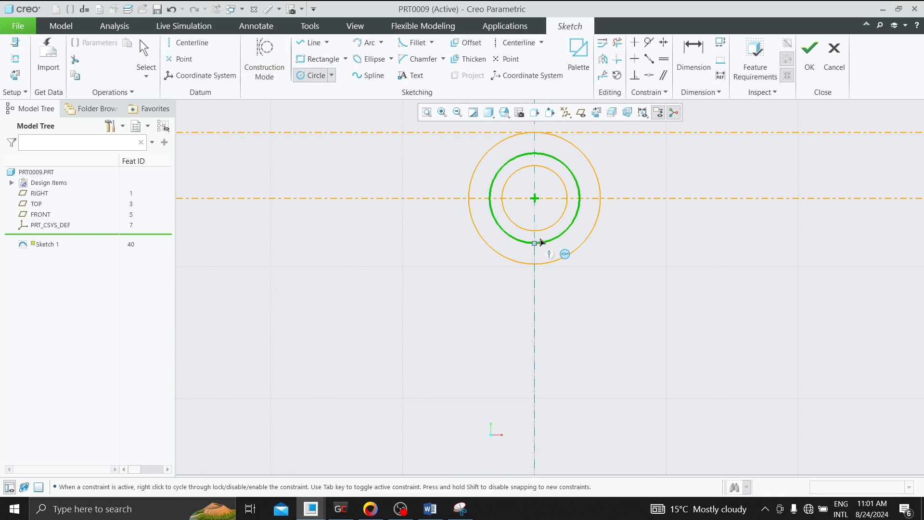
Draw two concentric circles inside the lower circle, the larger about 23.4 in diameter
scroll(533, 227, down, 4)
scroll(510, 402, up, 2)
scroll(547, 417, up, 3)
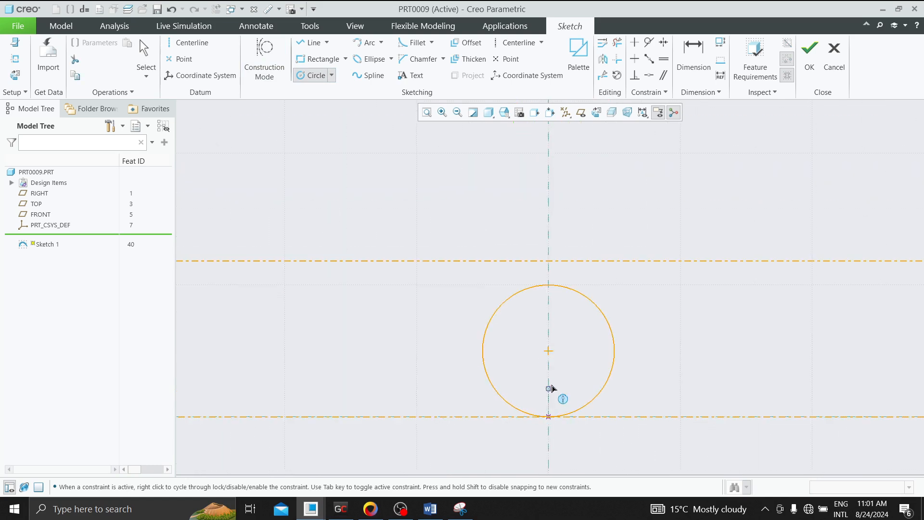
middle_click(548, 357)
click(313, 75)
click(549, 351)
click(552, 403)
click(548, 351)
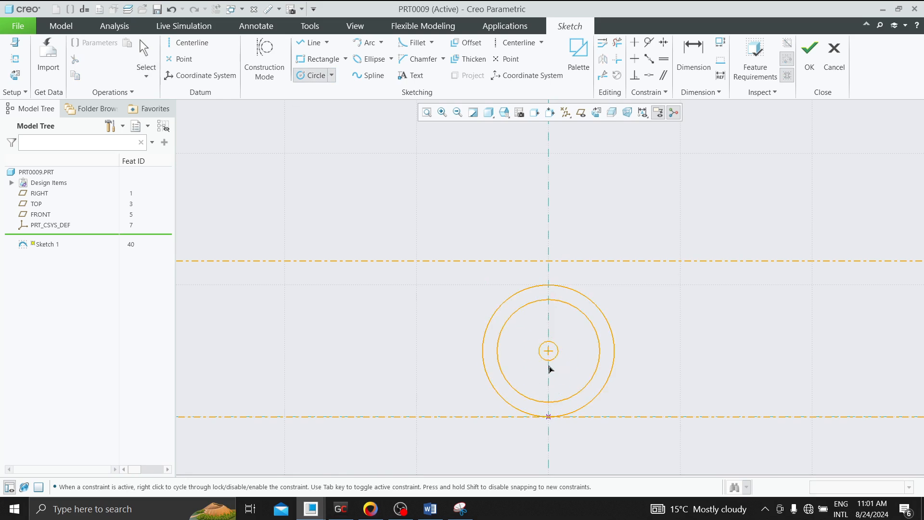
click(550, 390)
middle_click(551, 390)
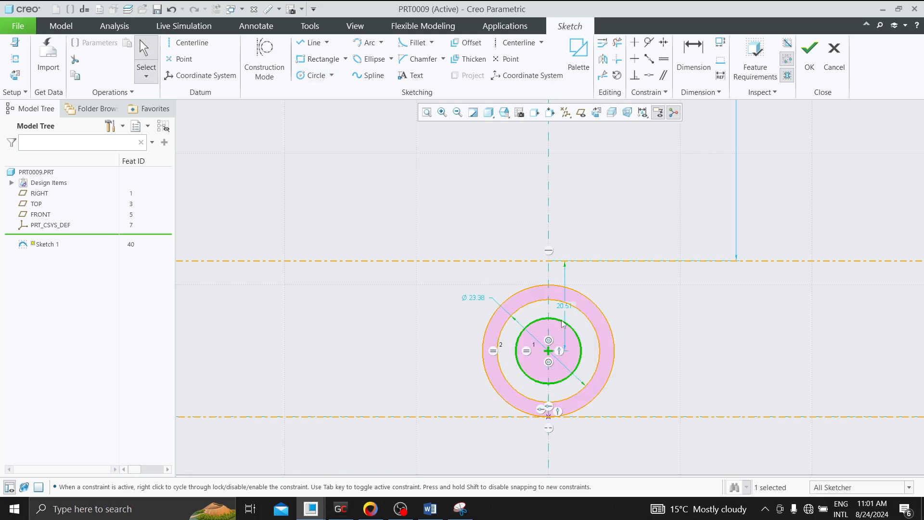
Try to apply an equal constraint between the innermost circles of the lower and upper circle groups
scroll(518, 298, down, 3)
scroll(526, 162, down, 3)
scroll(532, 157, up, 3)
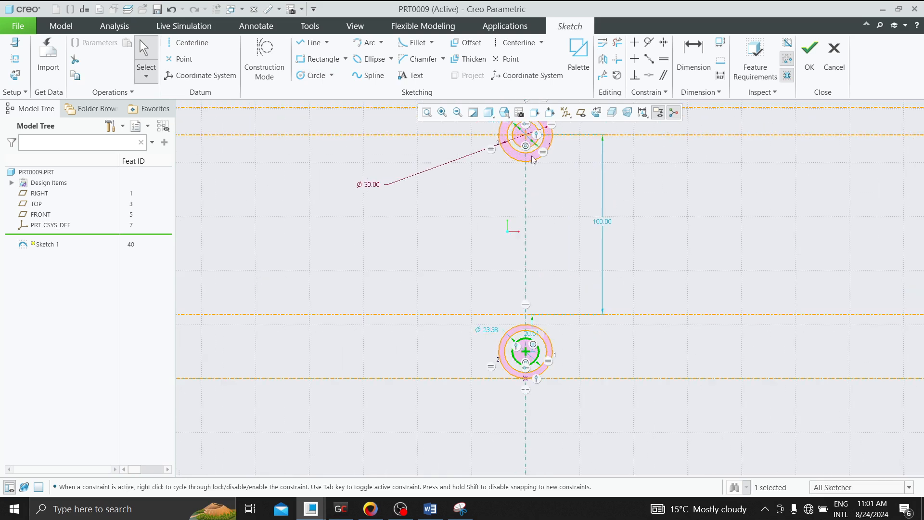
scroll(532, 149, up, 3)
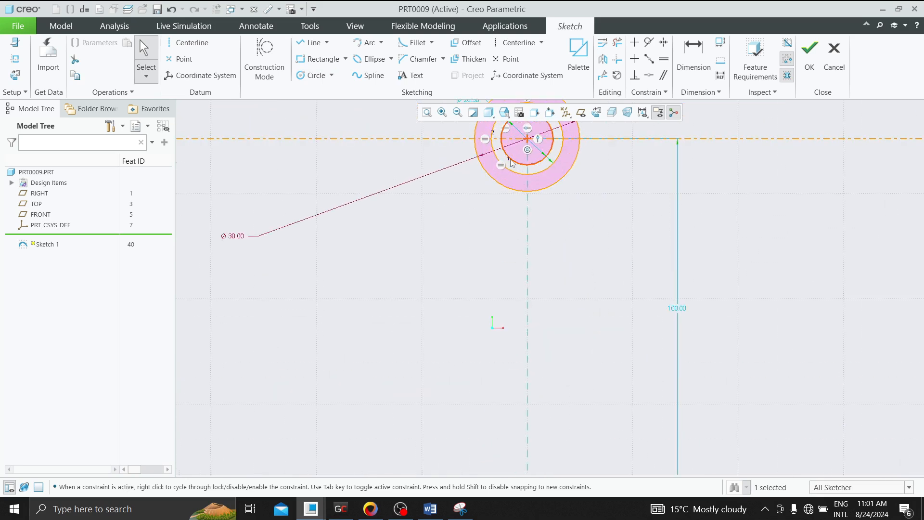
ctrl+click(514, 170)
click(547, 136)
click(566, 200)
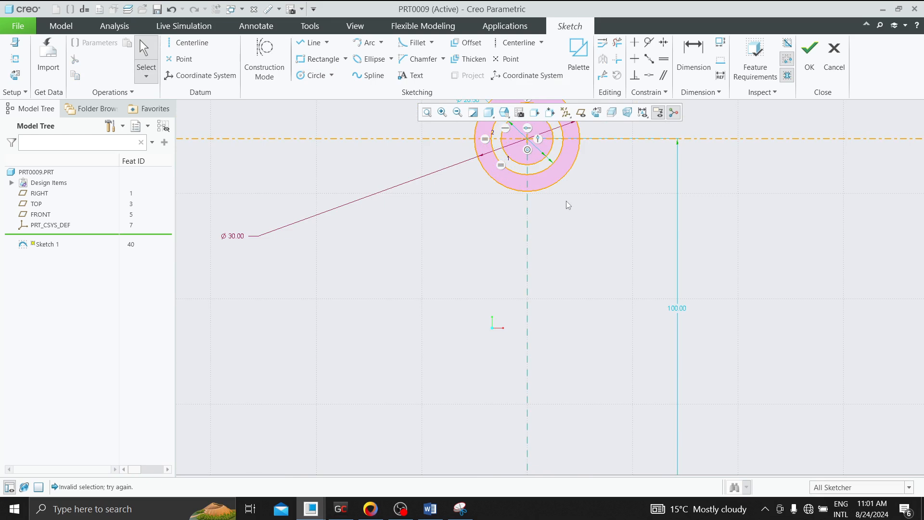
Make the middle circles of the upper and lower groups equal
click(547, 170)
scroll(547, 171, down, 3)
scroll(536, 395, up, 3)
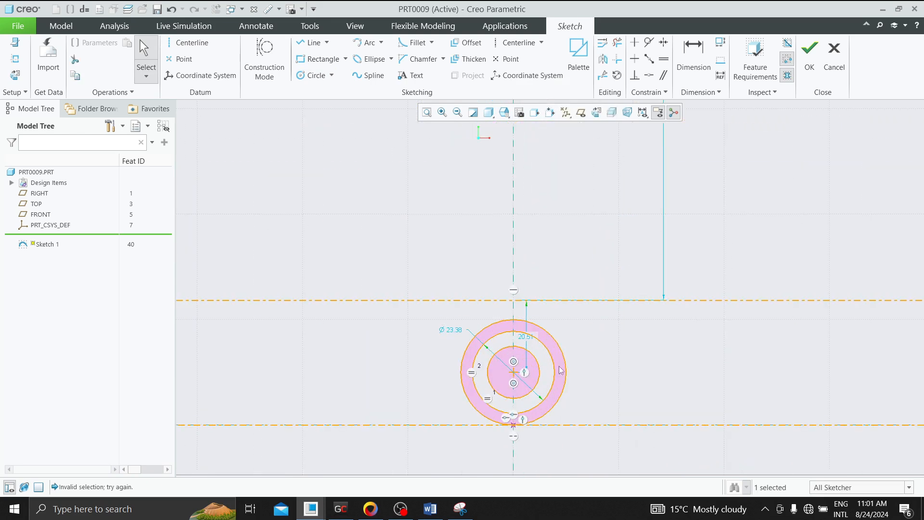
ctrl+click(556, 368)
click(592, 328)
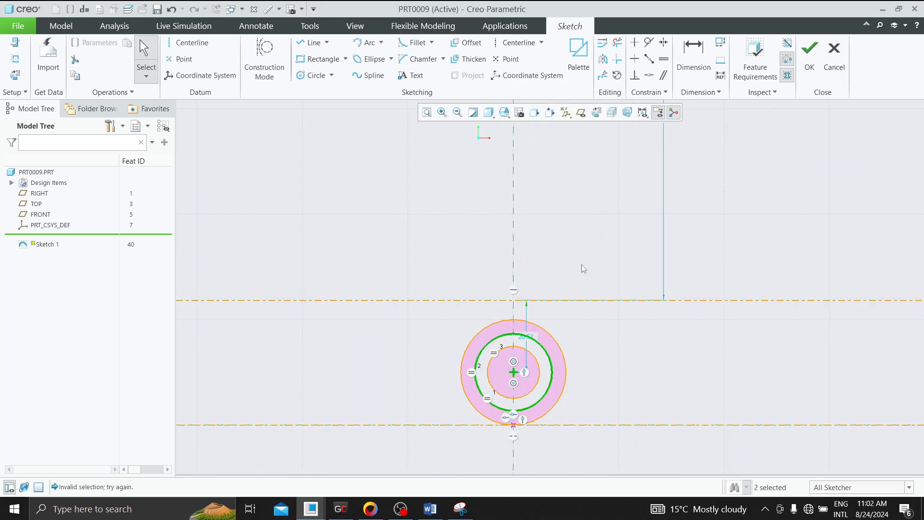
Make the lower circles' centre point coincident with the horizontal centerline just above it
scroll(547, 283, down, 3)
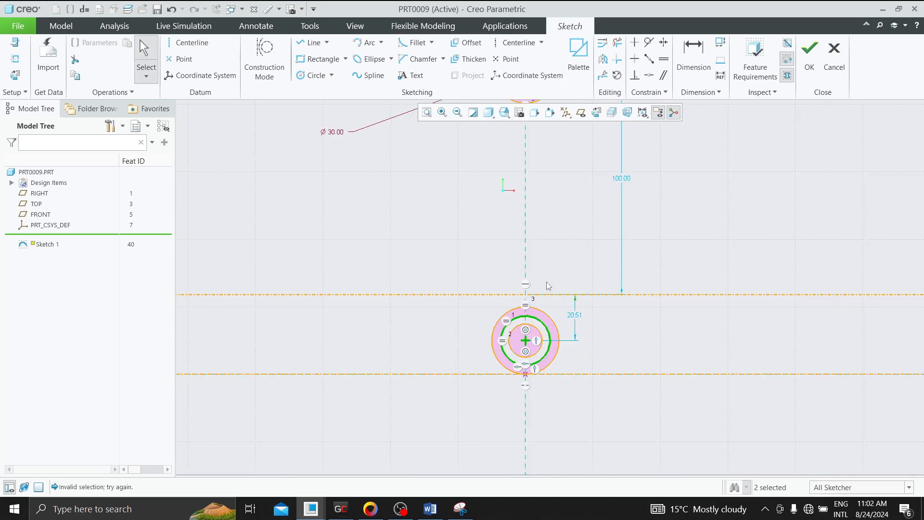
scroll(544, 284, up, 2)
click(621, 347)
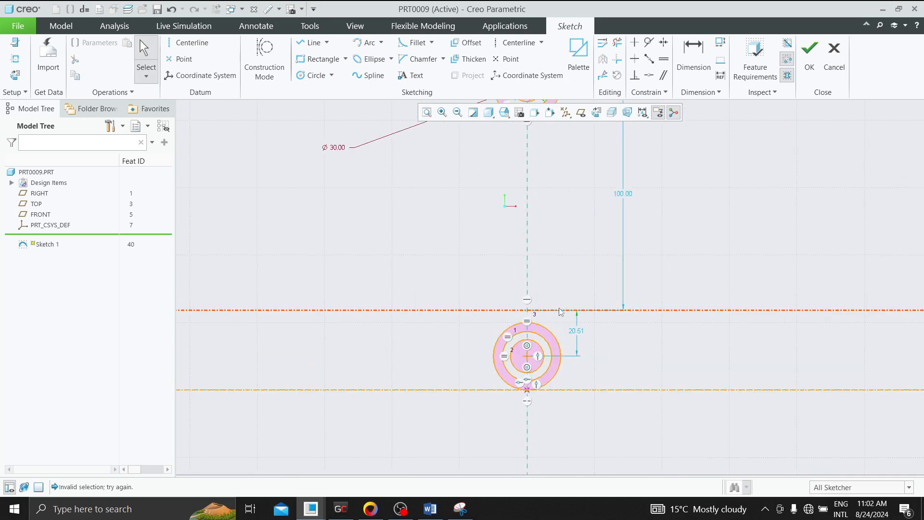
click(558, 311)
ctrl+click(527, 356)
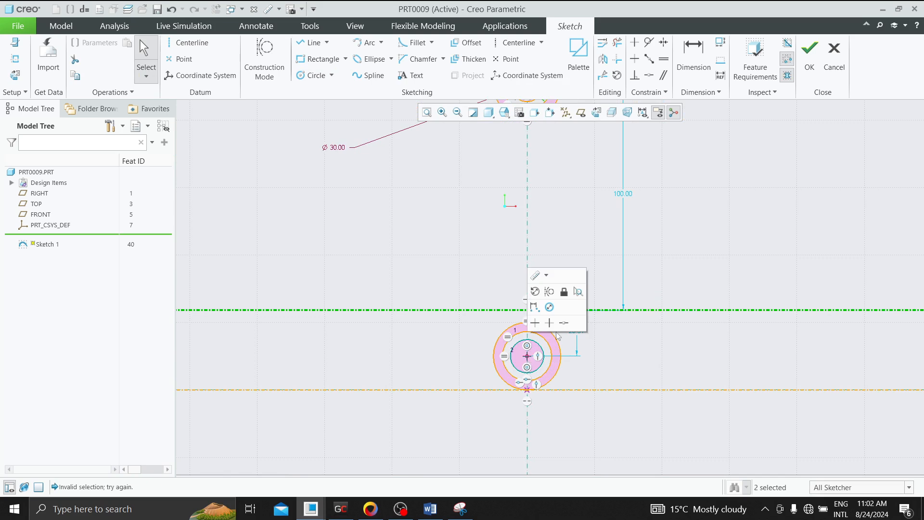
click(564, 321)
click(566, 286)
Convert the outermost circles of both the upper and lower groups to construction geometry
scroll(552, 300, down, 3)
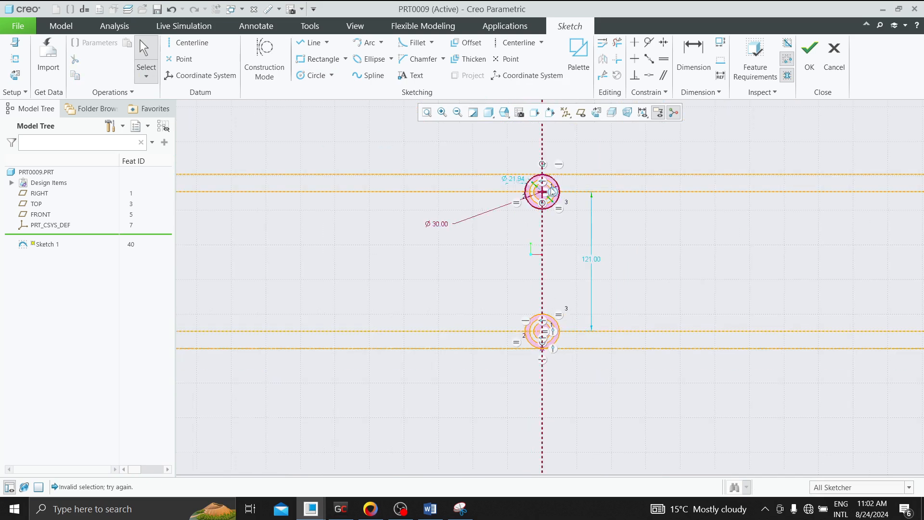
scroll(560, 183, up, 1)
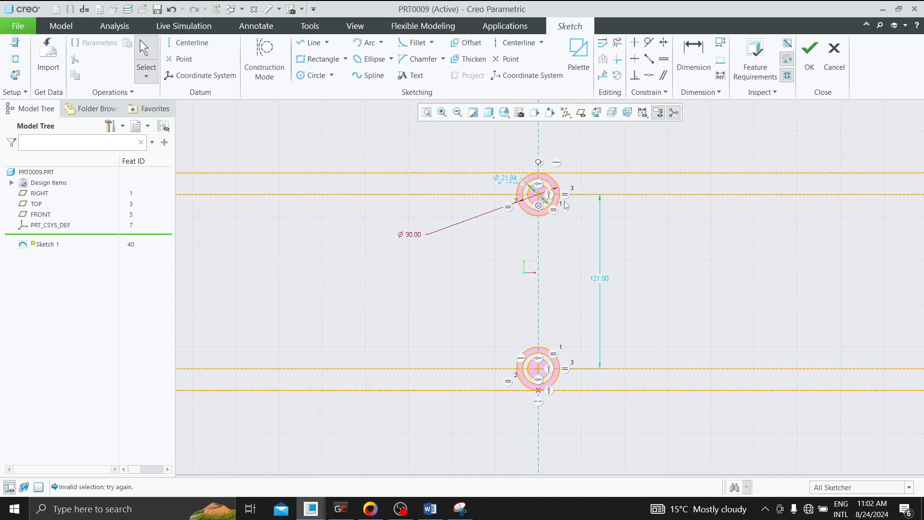
scroll(567, 205, up, 2)
click(548, 172)
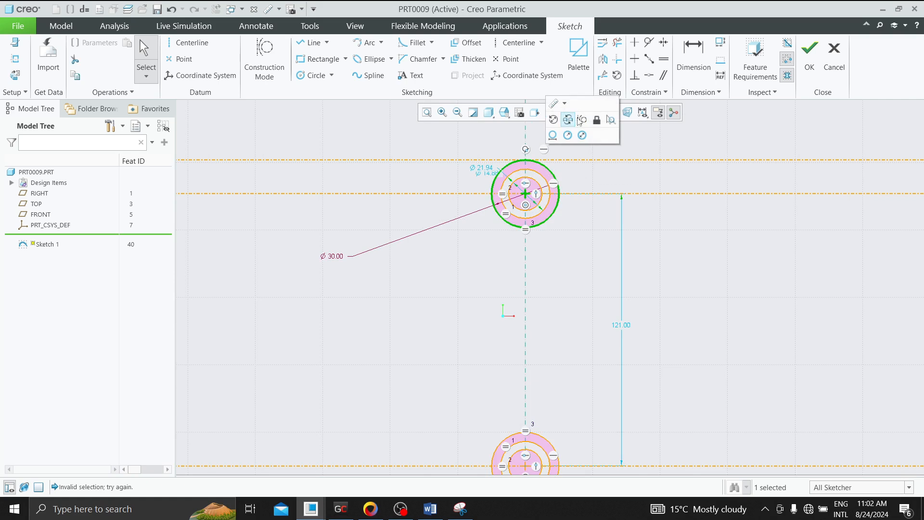
click(581, 120)
click(547, 440)
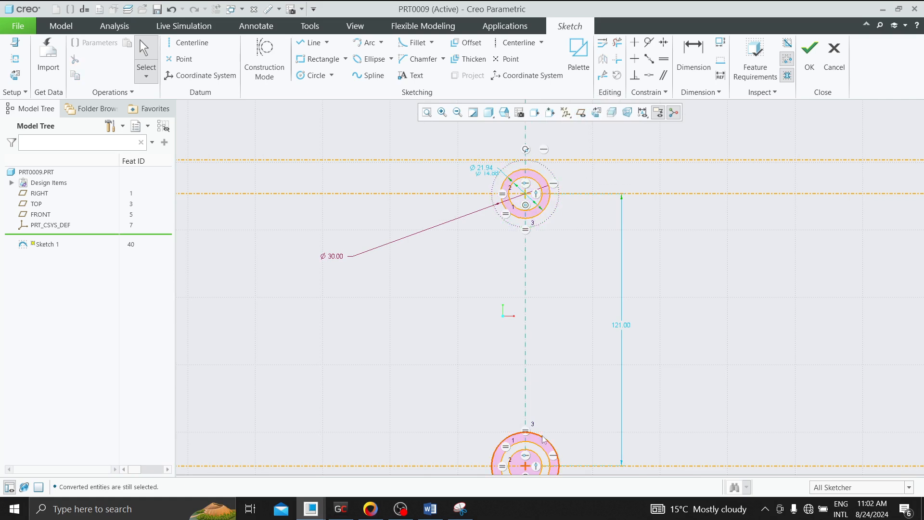
click(578, 387)
Convert the innermost circles of both the upper and lower groups to construction geometry
scroll(534, 174, up, 2)
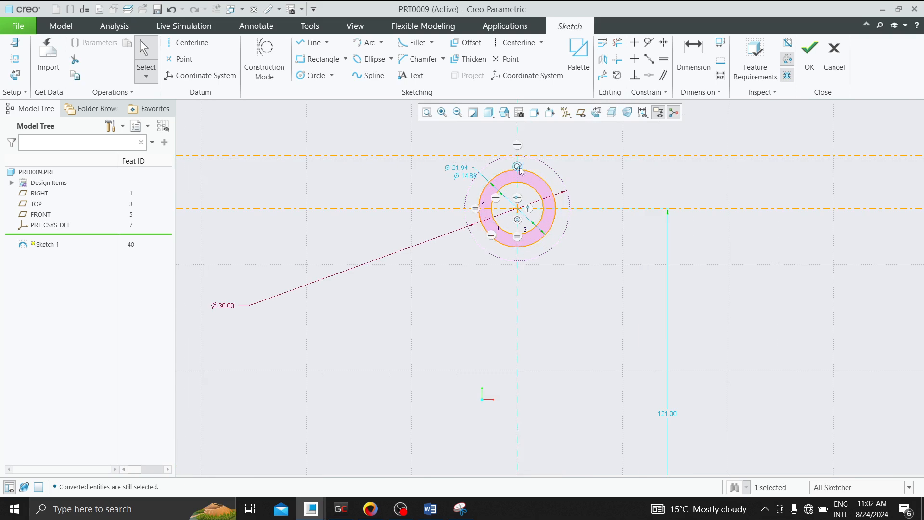
scroll(543, 179, up, 2)
click(532, 196)
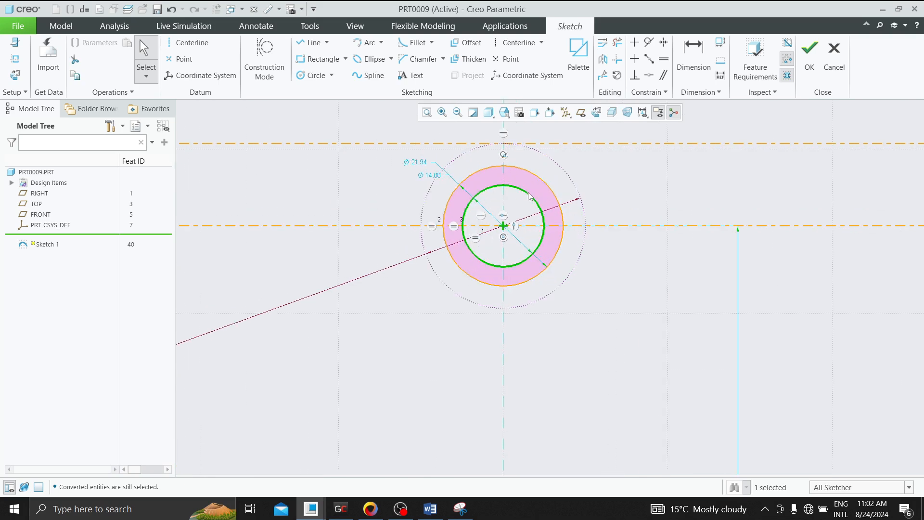
click(565, 147)
scroll(573, 173, down, 3)
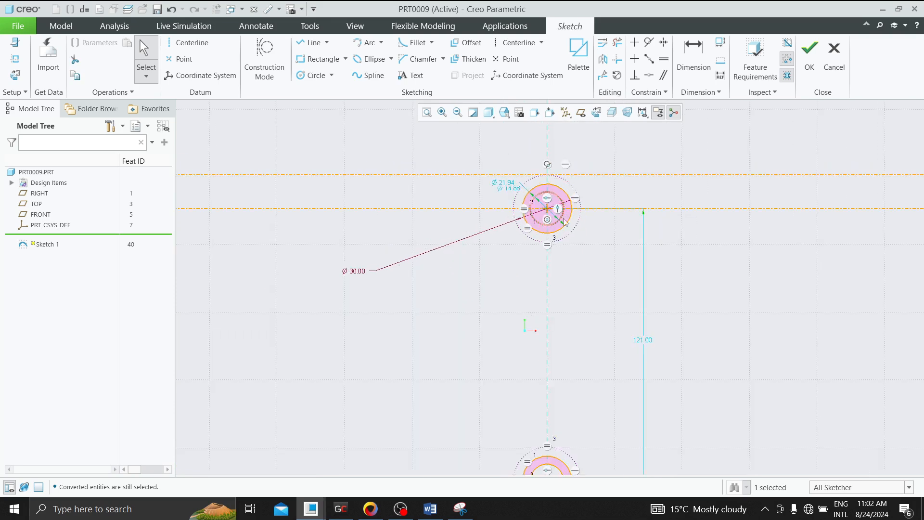
scroll(531, 449, up, 3)
scroll(531, 449, up, 1)
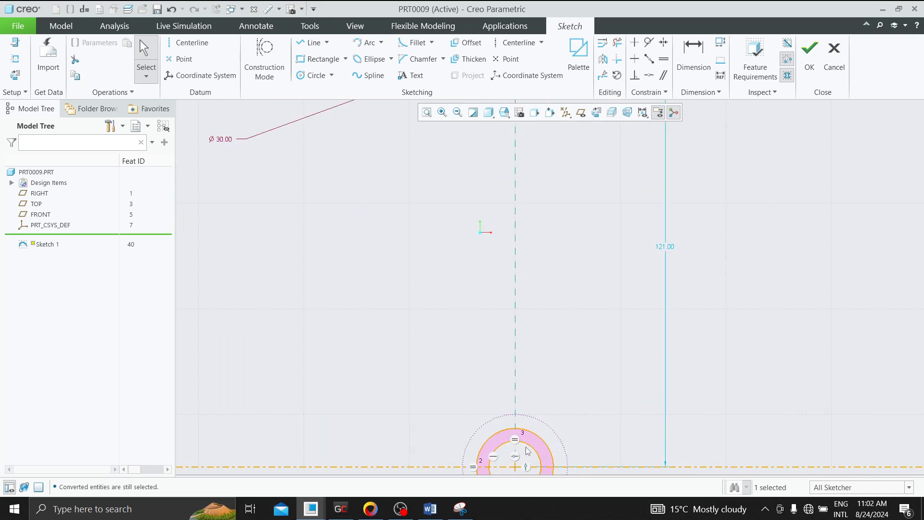
click(532, 449)
click(541, 408)
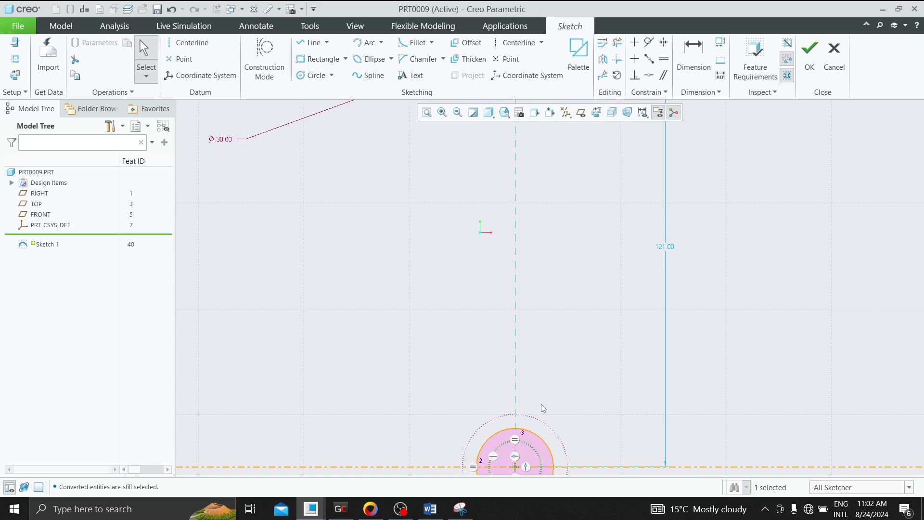
Place points at the right and bottom quadrants of the upper middle circle and trim away the lower-right quarter between them
scroll(541, 408, down, 2)
scroll(543, 171, up, 2)
scroll(543, 171, down, 2)
scroll(543, 171, up, 3)
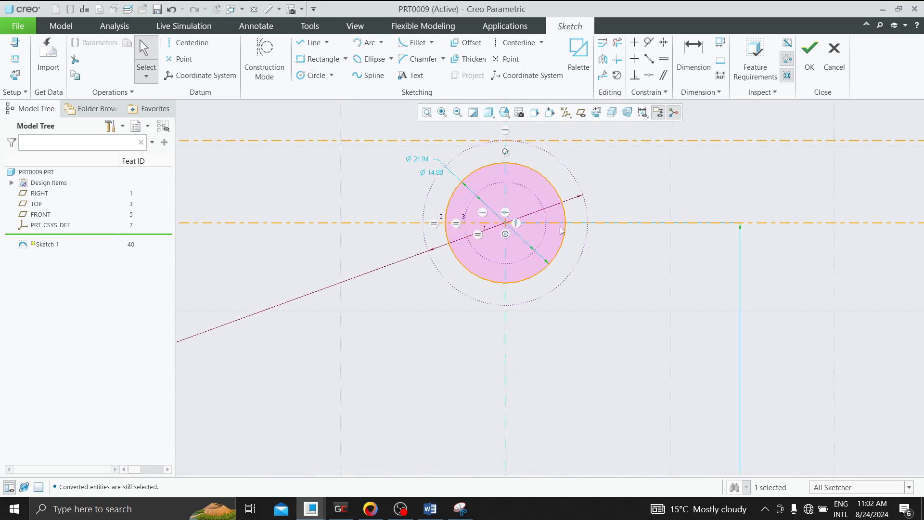
click(507, 59)
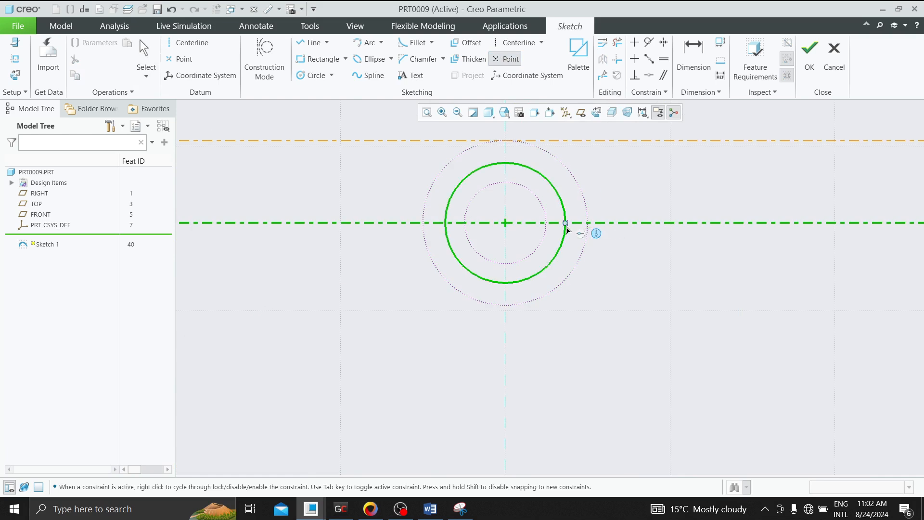
click(567, 226)
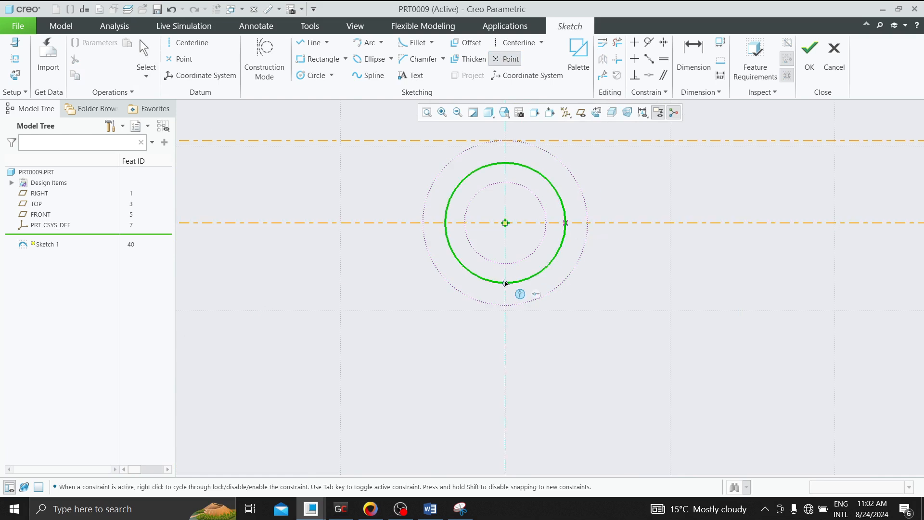
middle_click(515, 292)
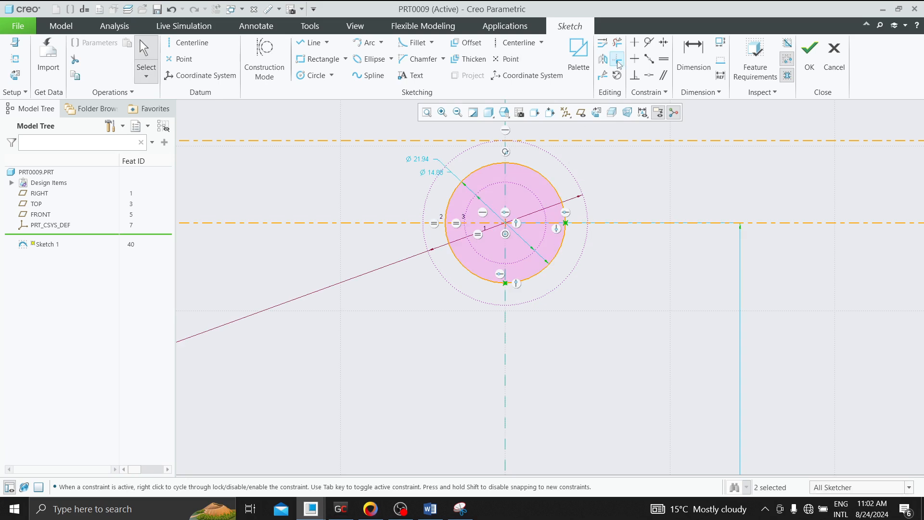
click(617, 44)
click(558, 258)
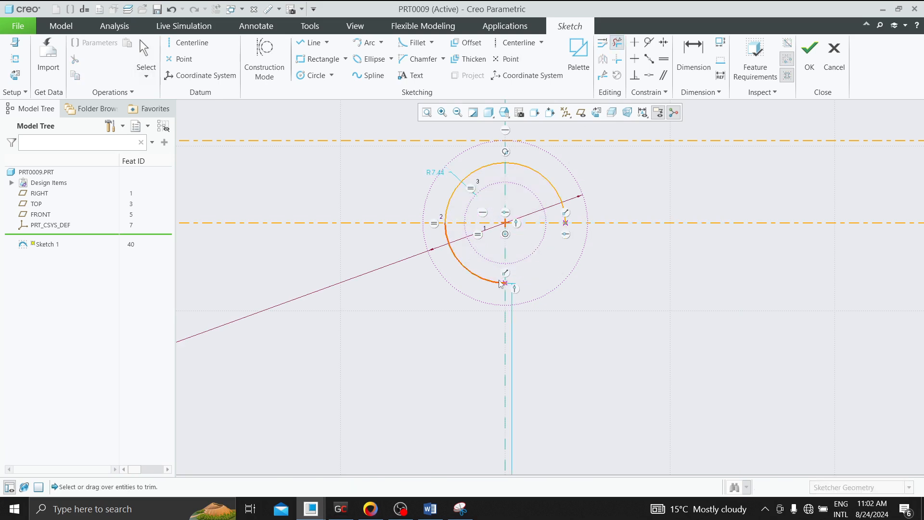
Place points at the left and top quadrants of the lower middle circle and trim away the upper-left quarter between them
scroll(501, 274, up, 5)
scroll(440, 417, down, 5)
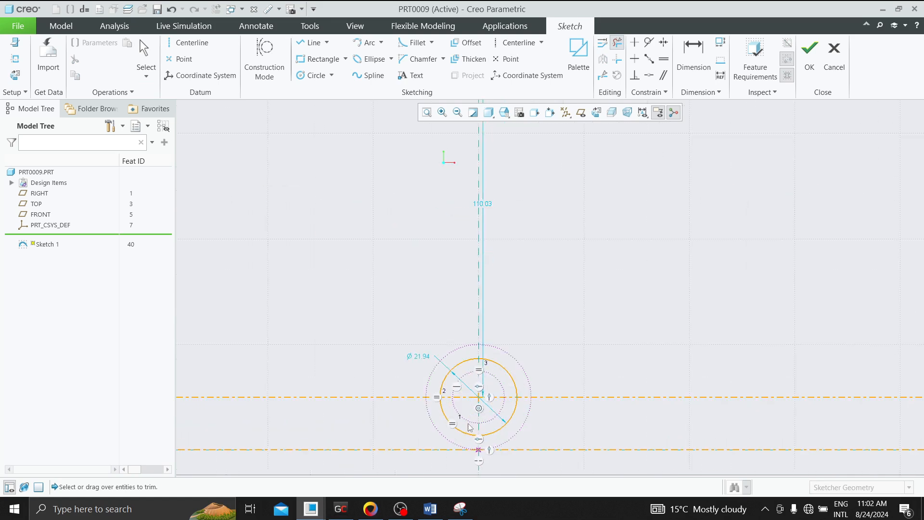
click(503, 59)
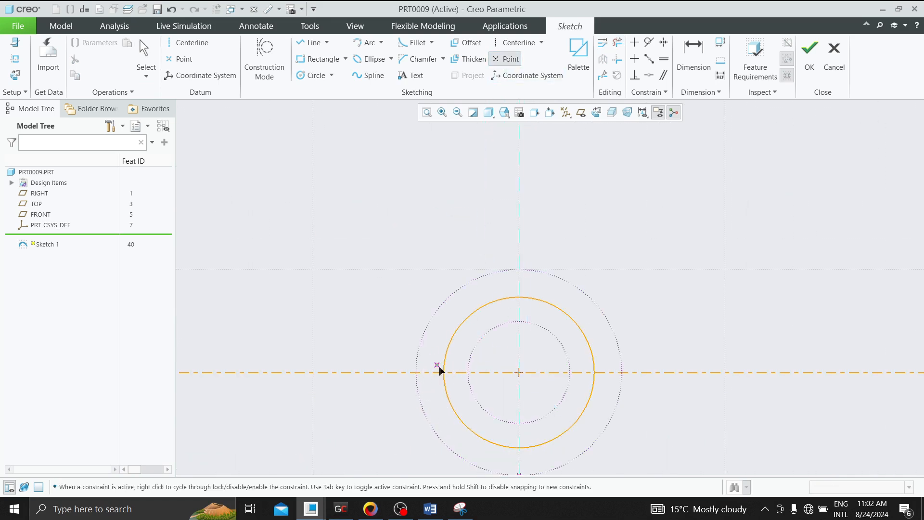
click(443, 373)
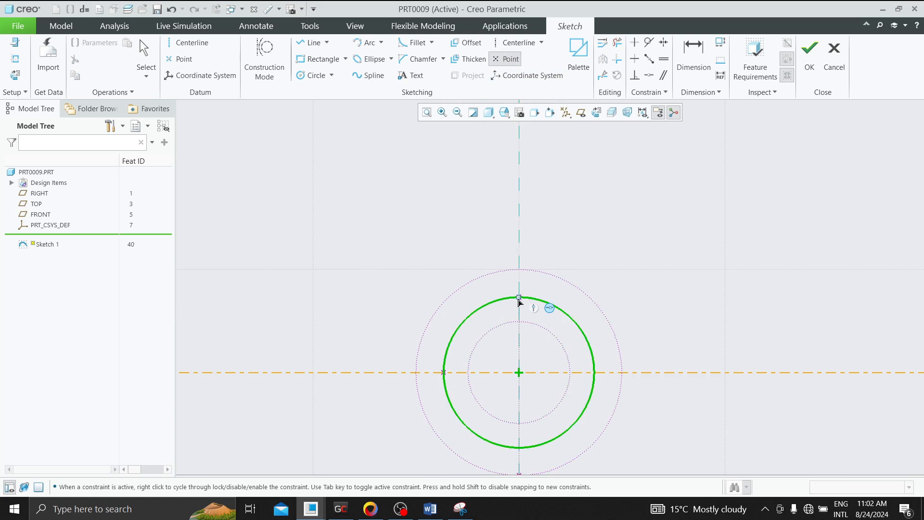
click(519, 297)
middle_click(520, 301)
click(617, 42)
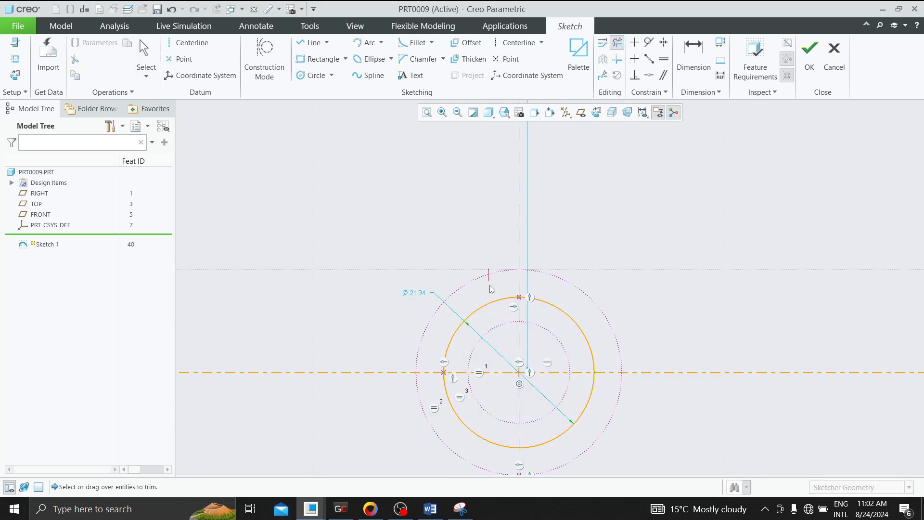
scroll(505, 313, up, 4)
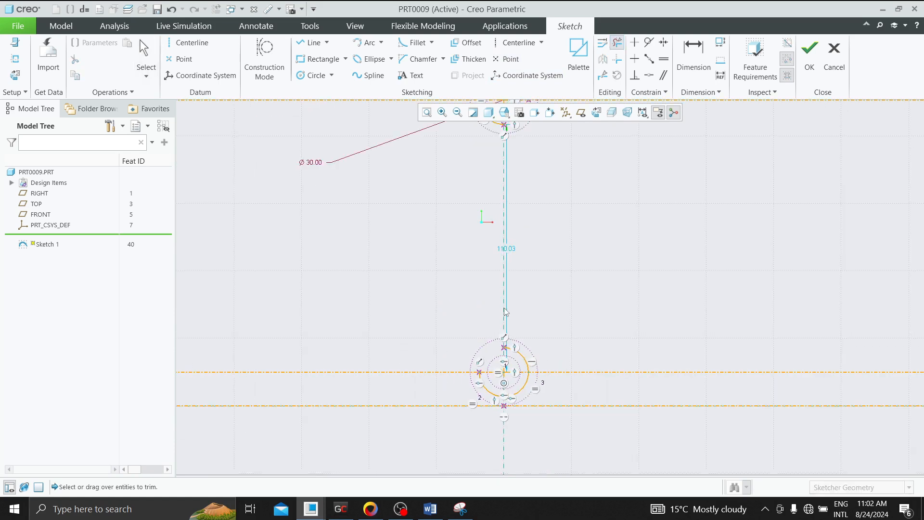
Reposition the vertical dimension from the upper arc's bottom end to the lower arc's centre clear of the axis and set it to 50
scroll(504, 308, up, 1)
scroll(509, 140, down, 4)
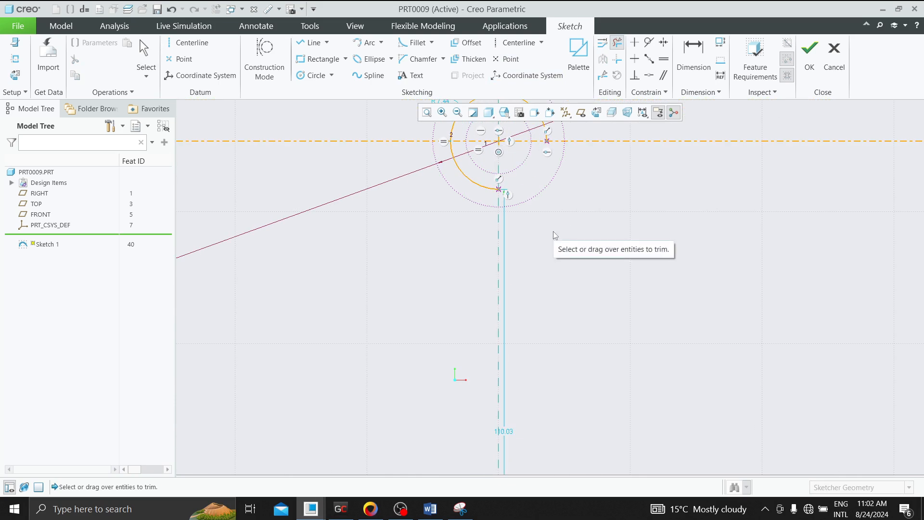
scroll(511, 212, up, 1)
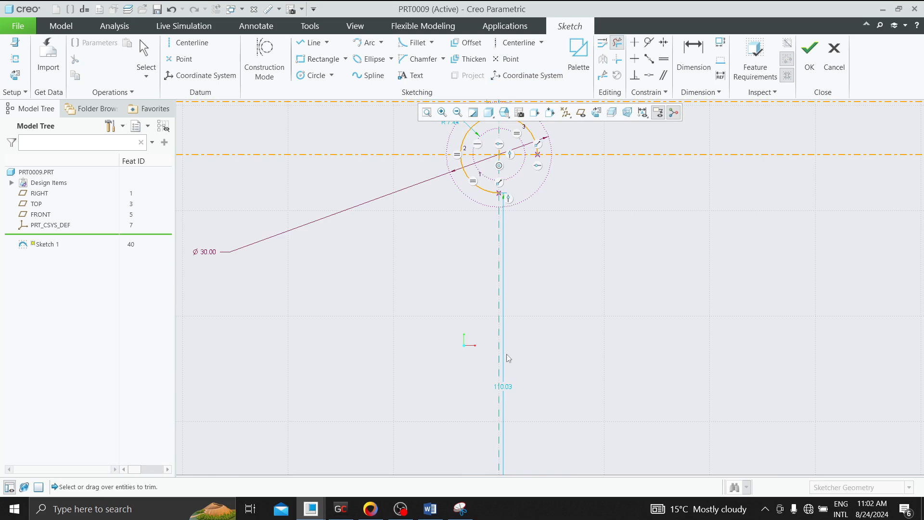
middle_click(521, 378)
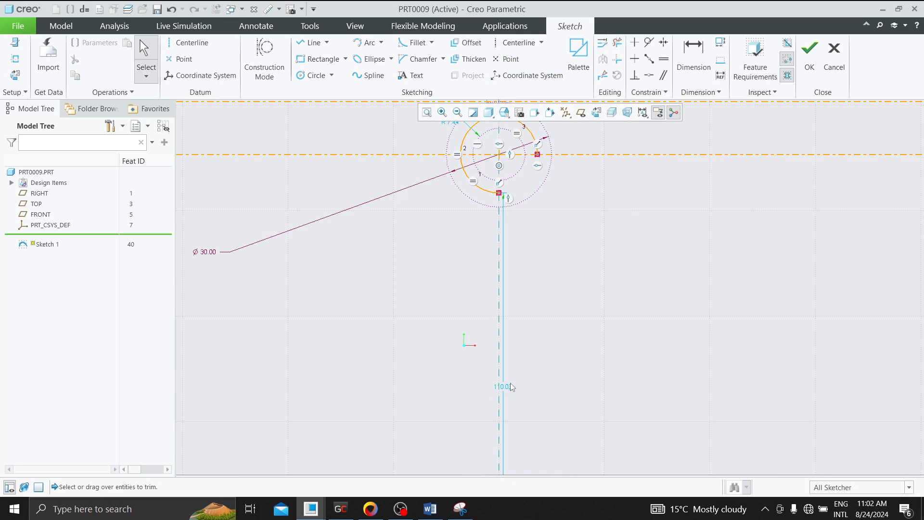
drag(508, 386, 590, 384)
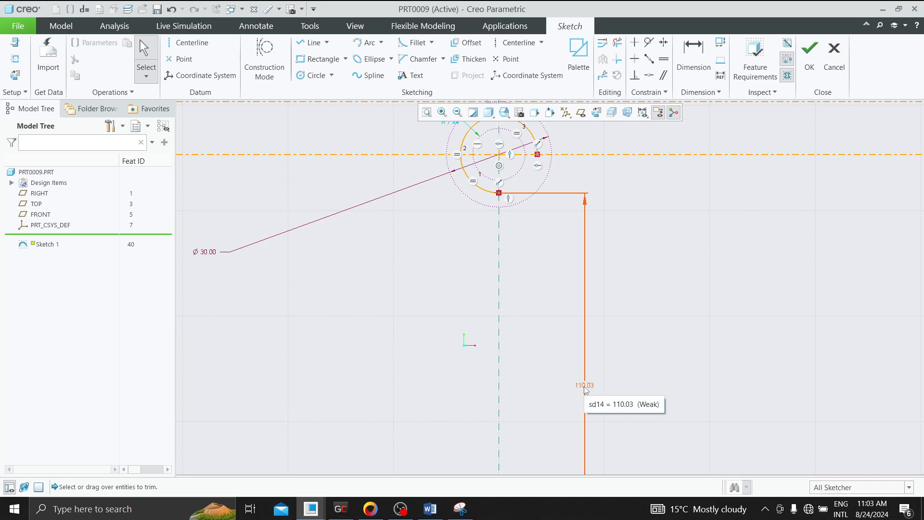
double_click(586, 388)
text(50)
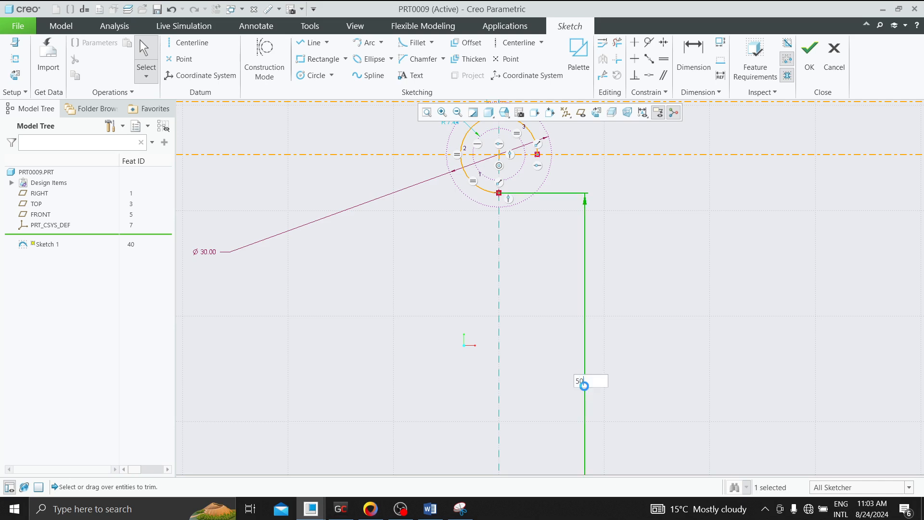
key(Return)
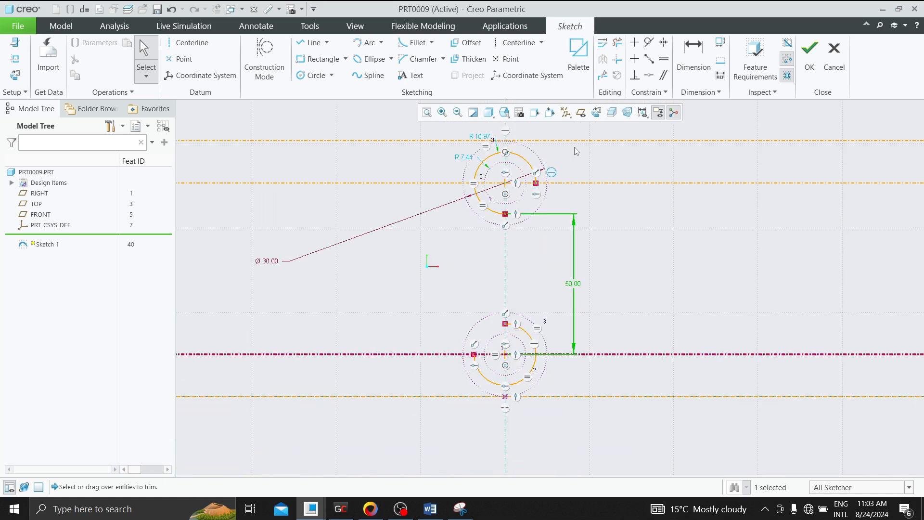
Hide the sketch constraint symbols and move the 30 diameter dimension nearer to the upper outer circle
scroll(582, 143, down, 2)
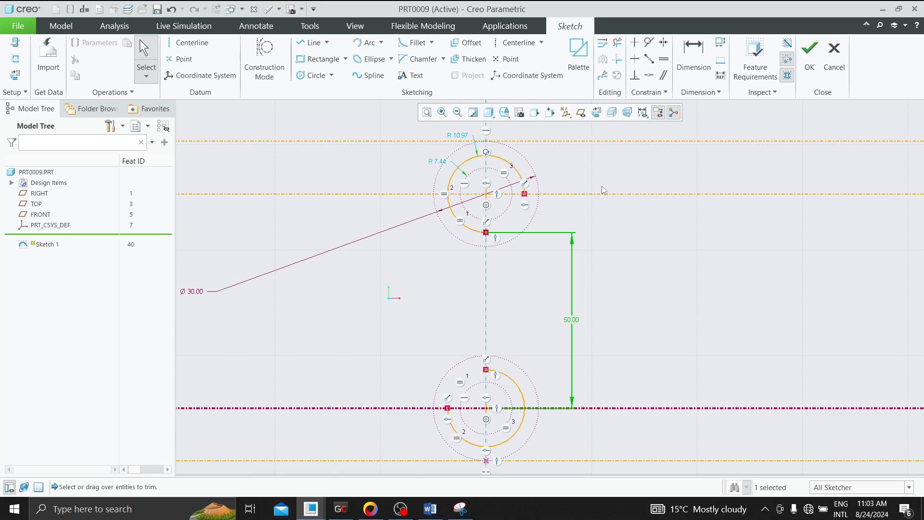
click(643, 112)
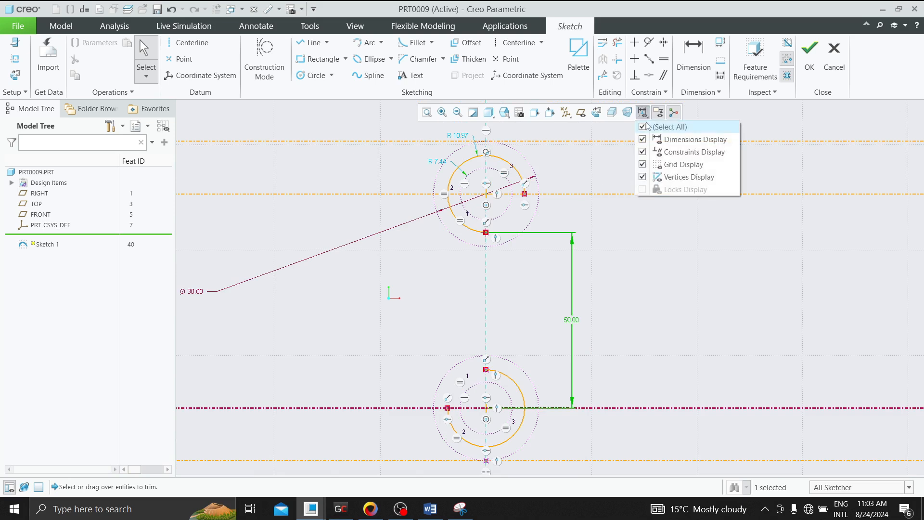
click(644, 152)
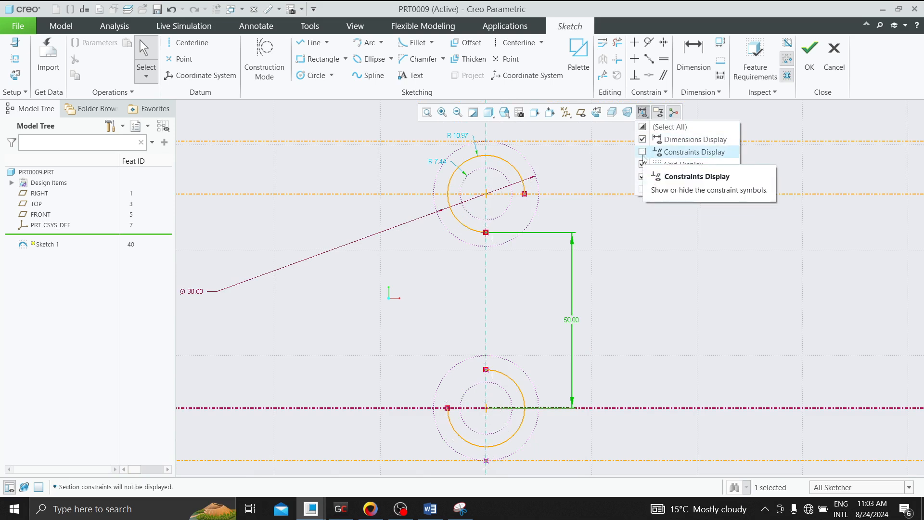
click(605, 242)
drag(298, 261, 363, 160)
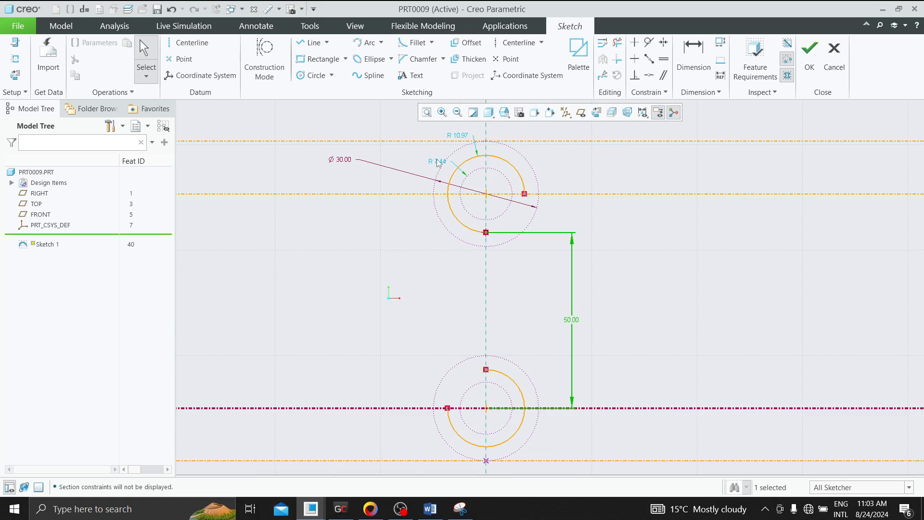
click(421, 155)
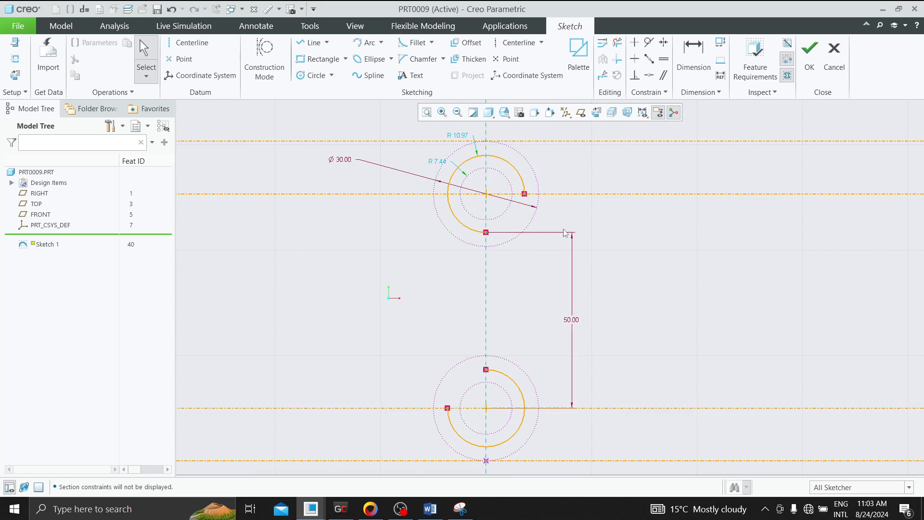
Delete the strong vertical 50 dimension and reposition the weak dimension replacing it clear of the axis
click(573, 325)
key(Delete)
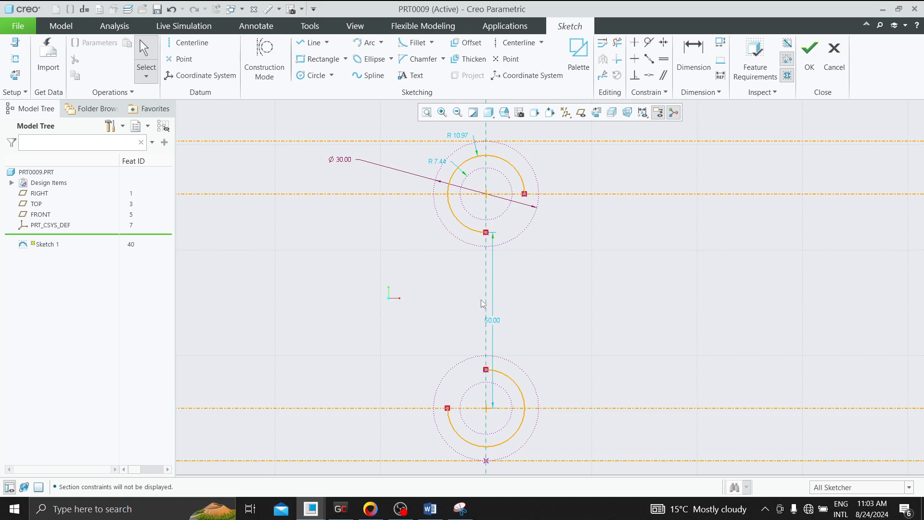
drag(497, 320, 584, 322)
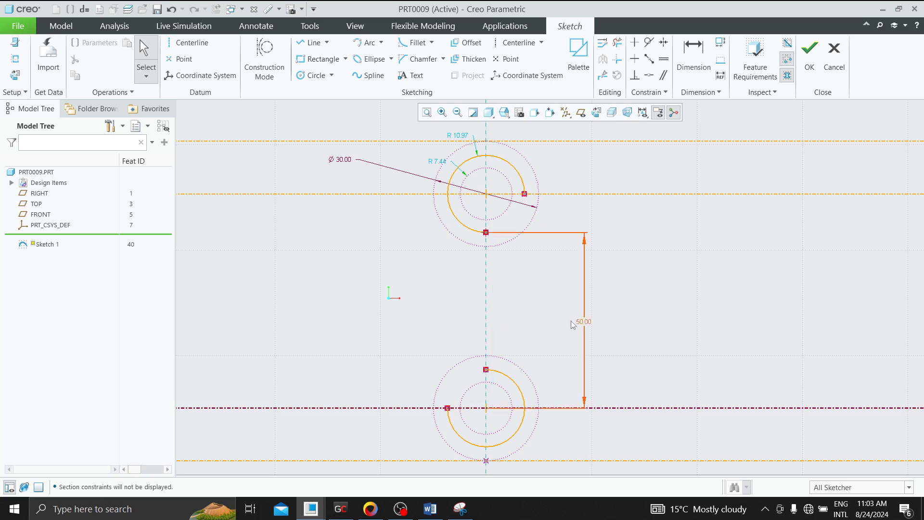
click(345, 164)
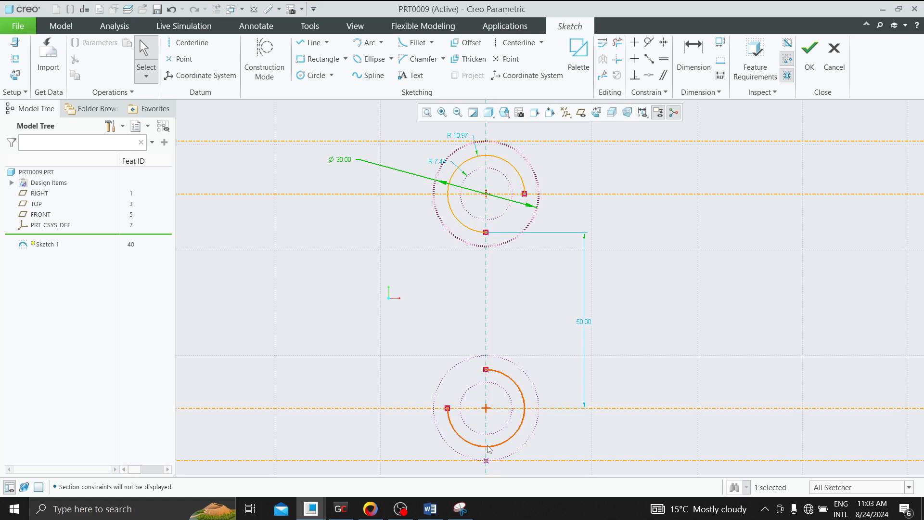
Place points where the vertical axis meets the top of the upper arc and the bottom of the lower arc
click(505, 59)
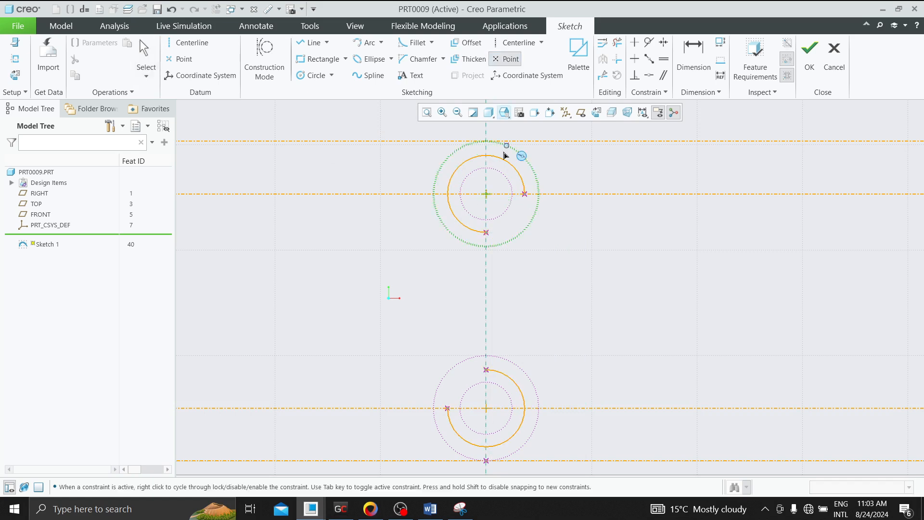
click(486, 446)
middle_click(592, 371)
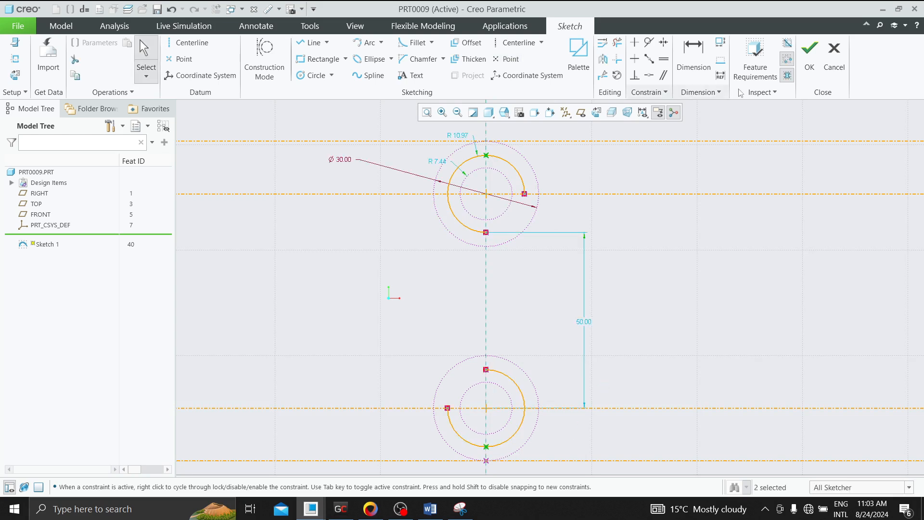
Dimension the vertical distance between the upper arc's top point and the lower arc's bottom point as 100
click(694, 54)
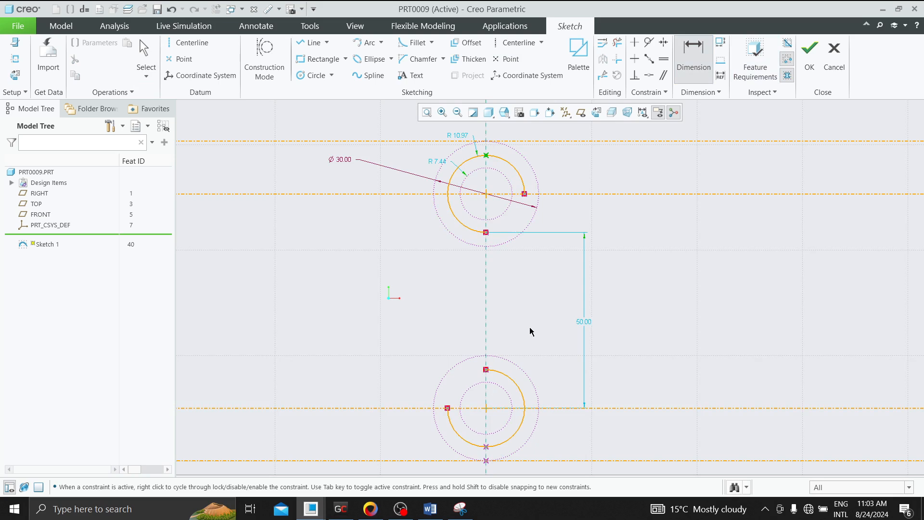
click(486, 448)
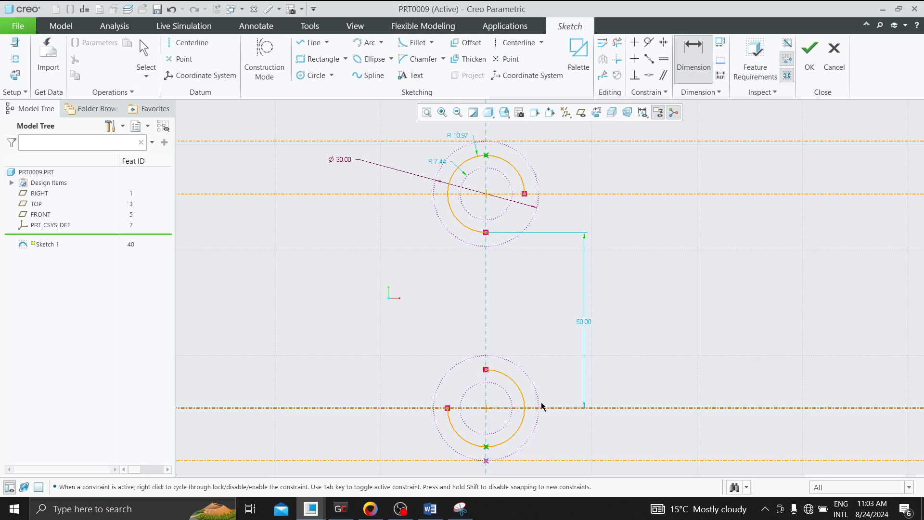
middle_click(609, 305)
text(100)
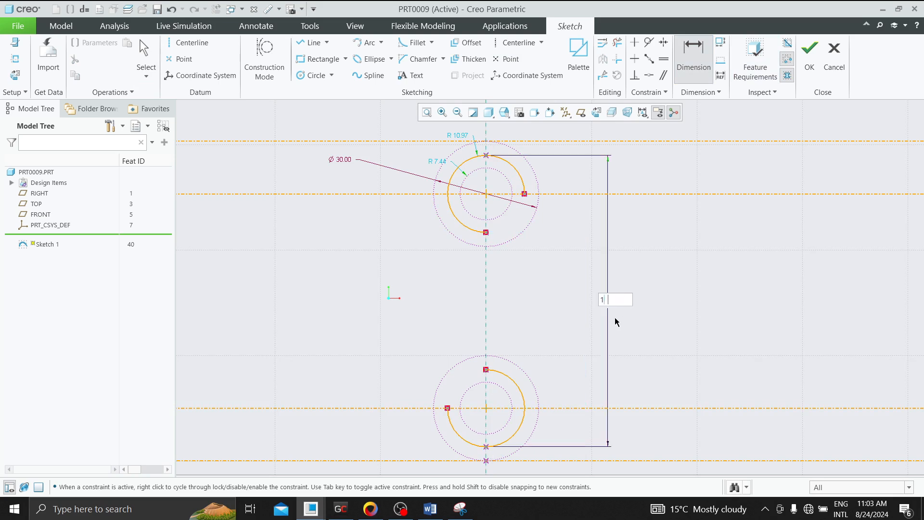
key(Return)
scroll(518, 324, down, 3)
scroll(505, 242, up, 2)
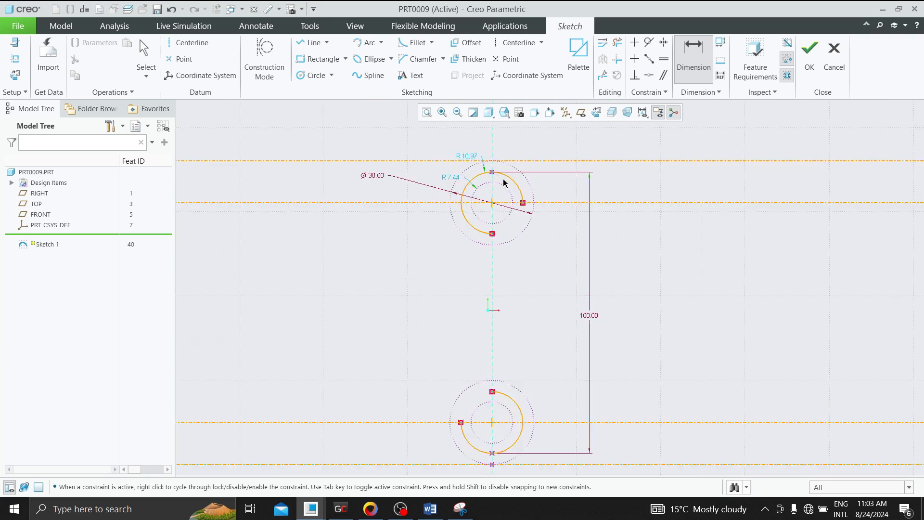
scroll(503, 175, down, 1)
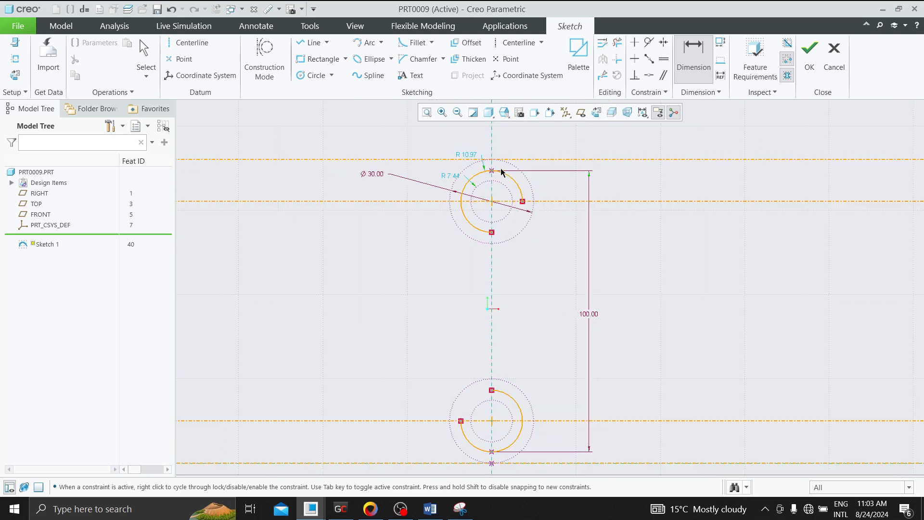
Place points at the top quadrants of the upper group's inner and outer construction circles
scroll(500, 170, up, 3)
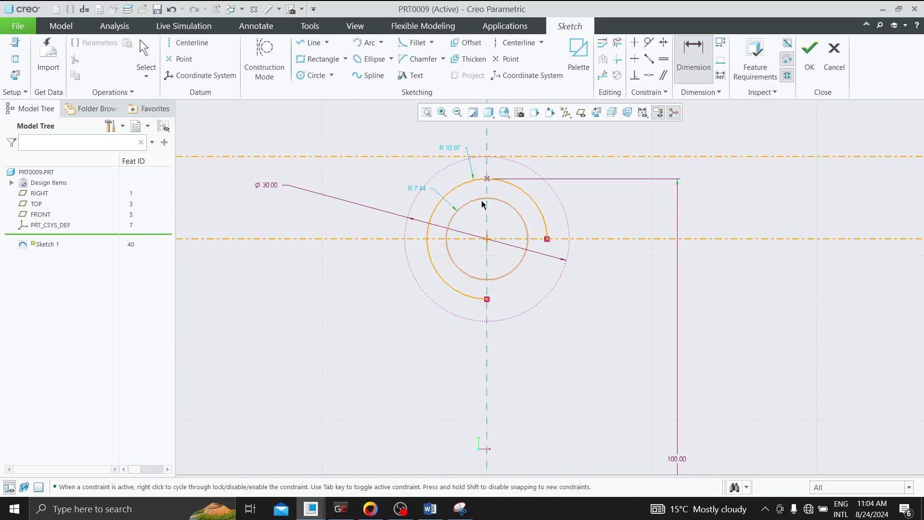
click(505, 59)
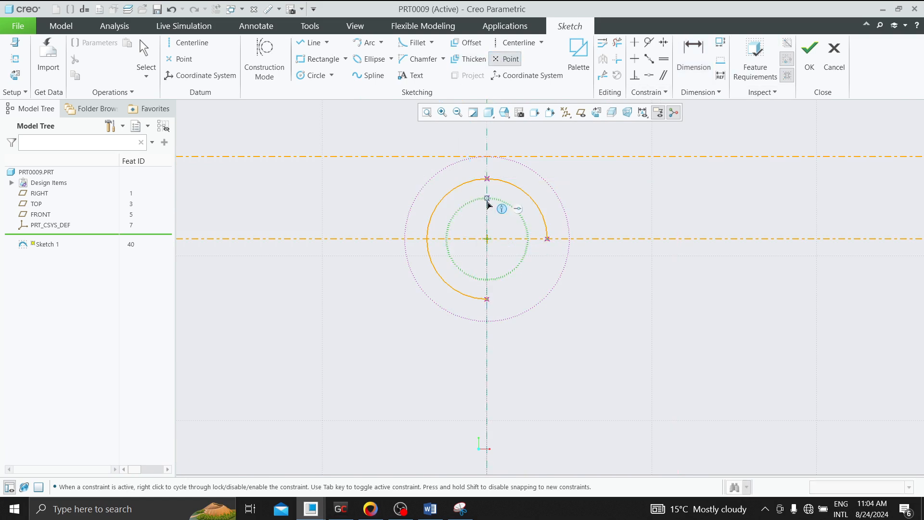
click(487, 198)
middle_click(608, 209)
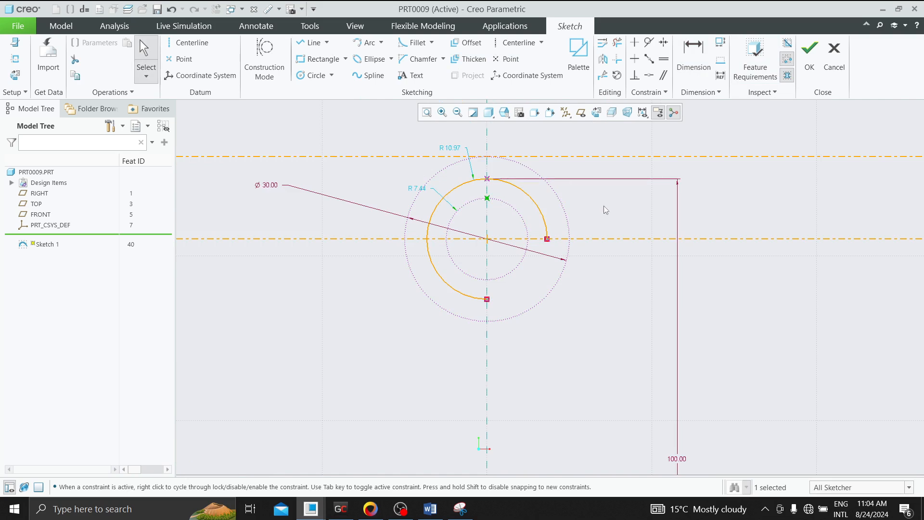
click(506, 59)
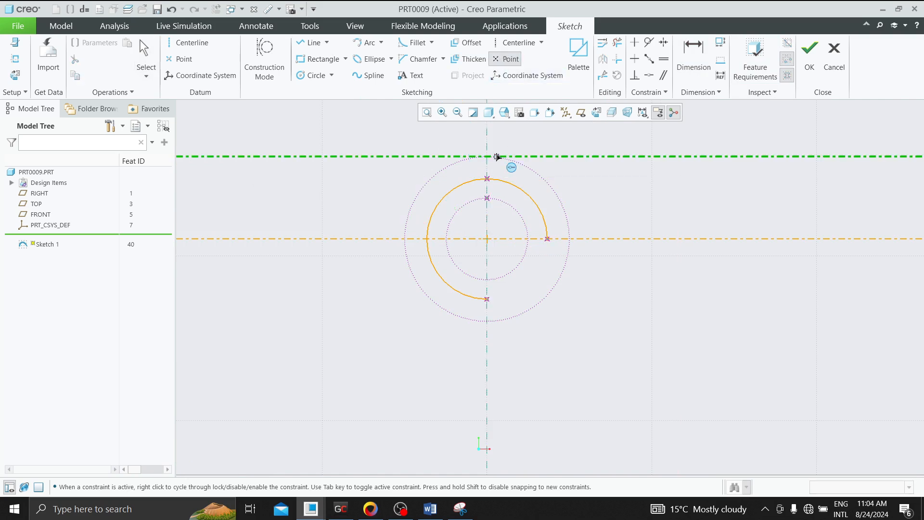
click(489, 157)
middle_click(536, 127)
Dimension the vertical gap between the top points of the upper outer and inner construction circles as 5
click(692, 58)
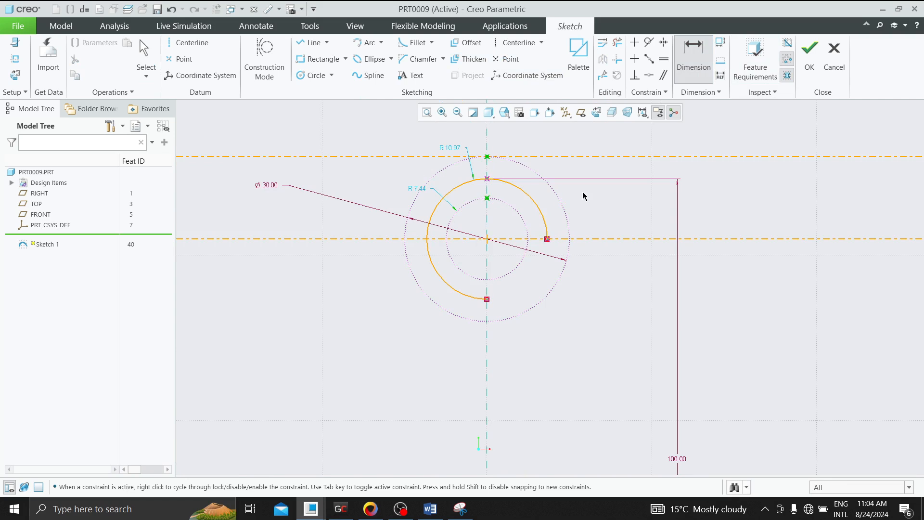
middle_click(402, 178)
text(5)
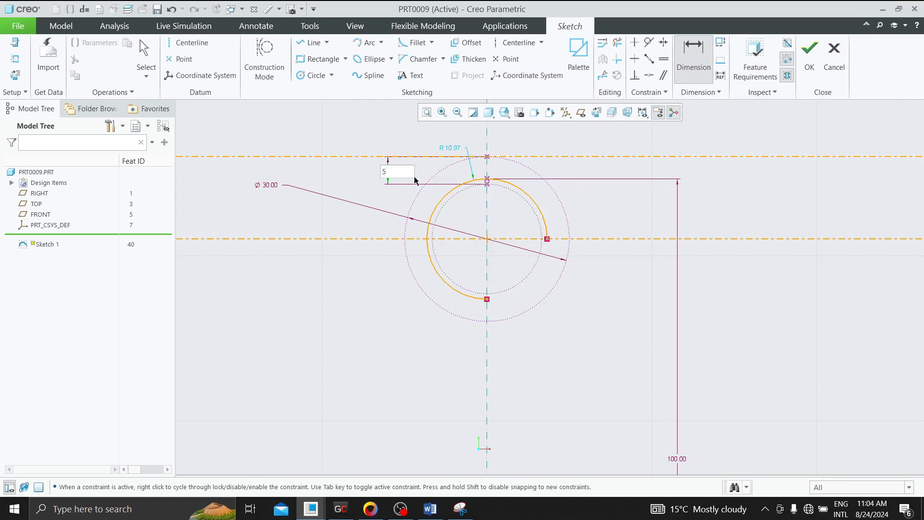
key(Return)
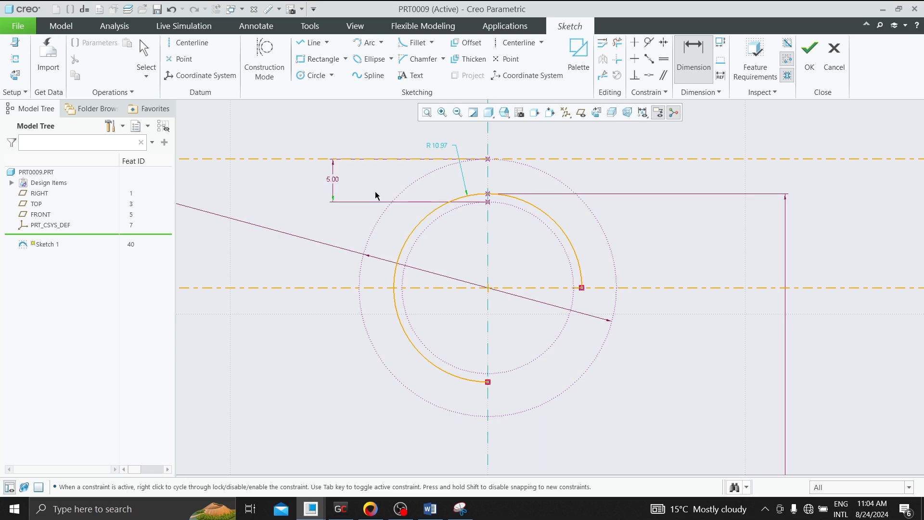
Examine how the upper and lower arcs sit between their inner and outer construction circles
scroll(403, 178, up, 4)
scroll(487, 206, up, 2)
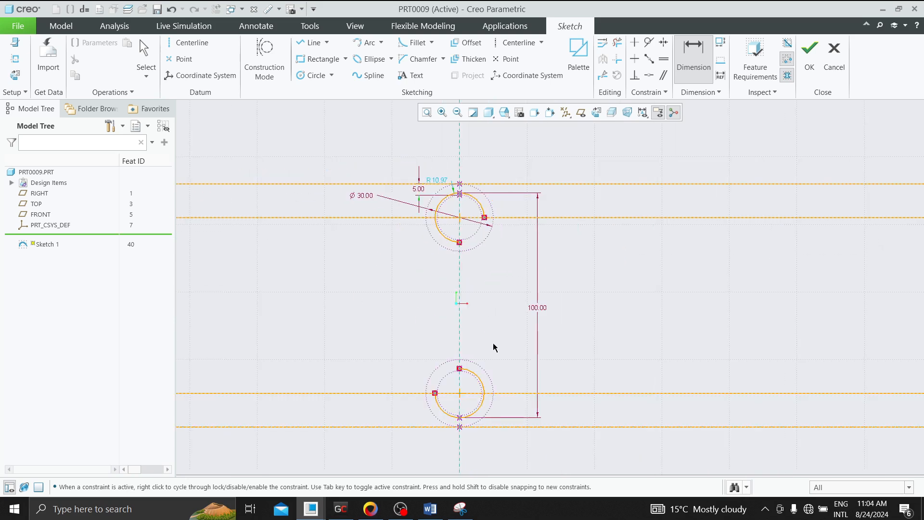
scroll(460, 422, down, 6)
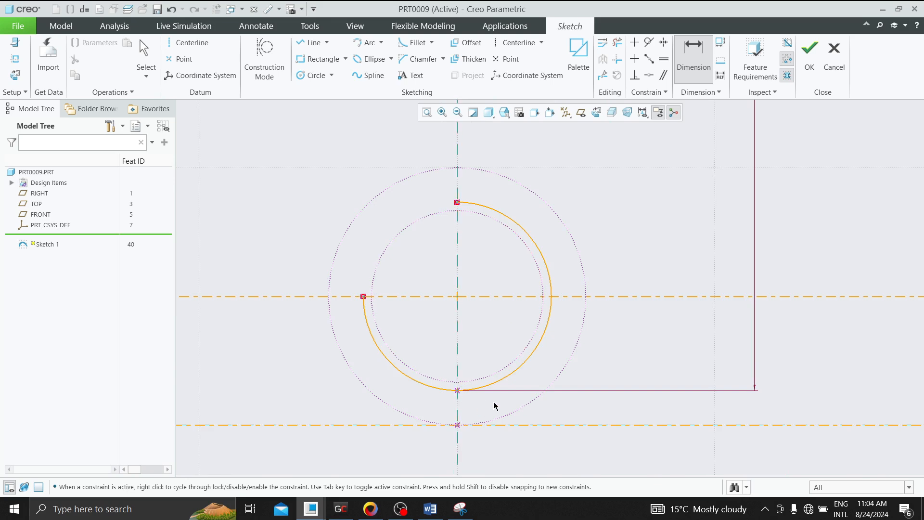
scroll(494, 405, up, 3)
scroll(497, 392, up, 3)
scroll(488, 205, down, 5)
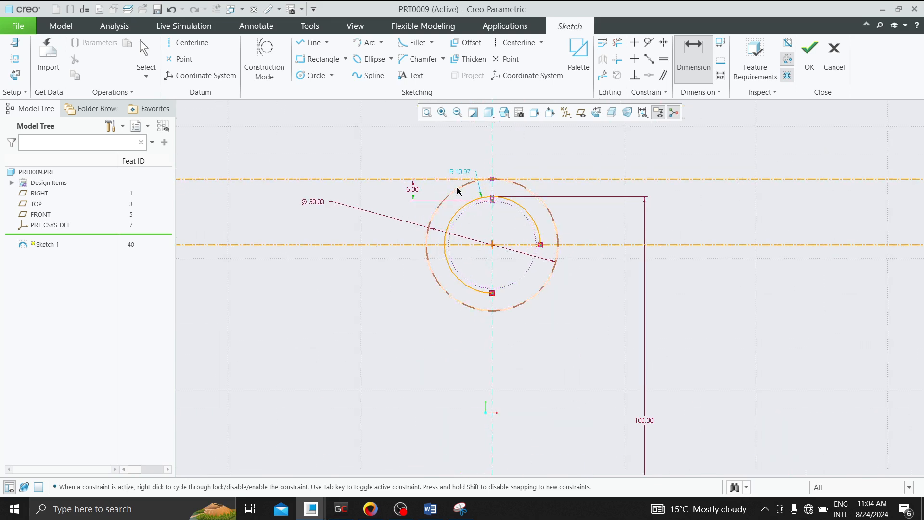
scroll(451, 196, down, 3)
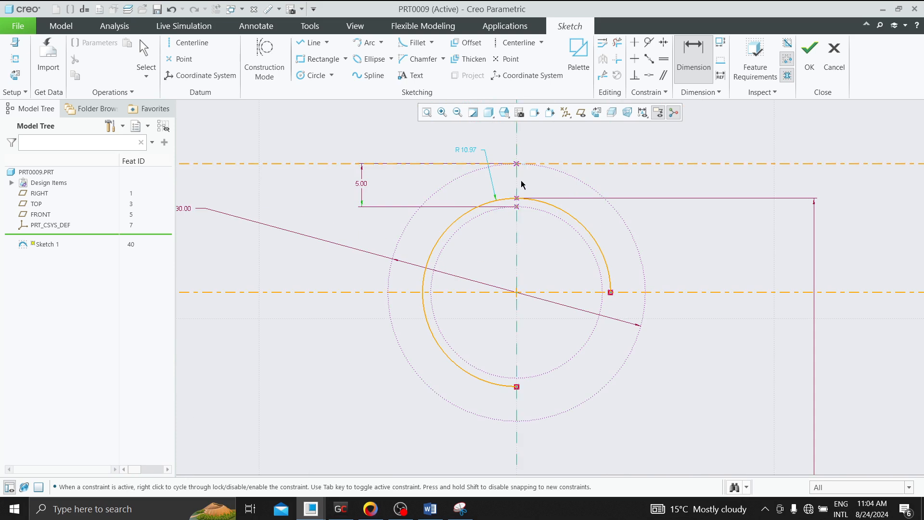
scroll(524, 181, down, 1)
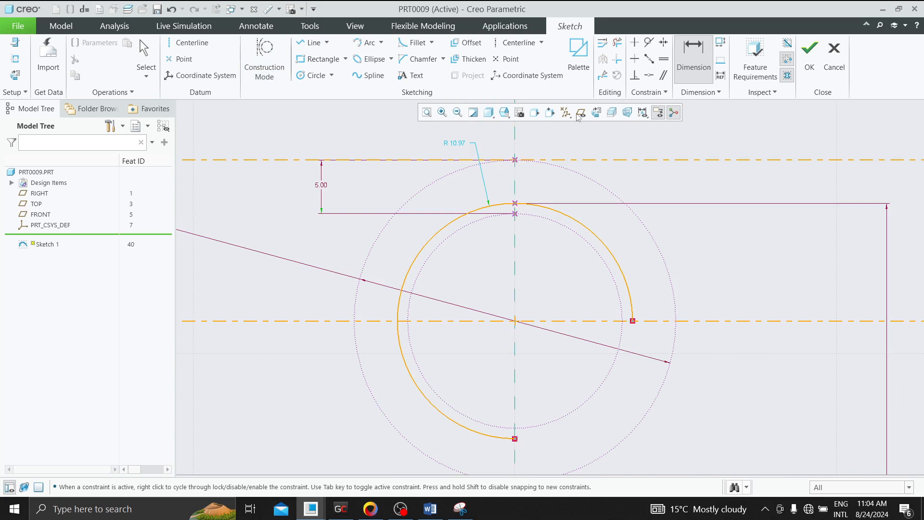
Try a reference dimension between the top points of the upper outer and inner circles and undo it
click(514, 160)
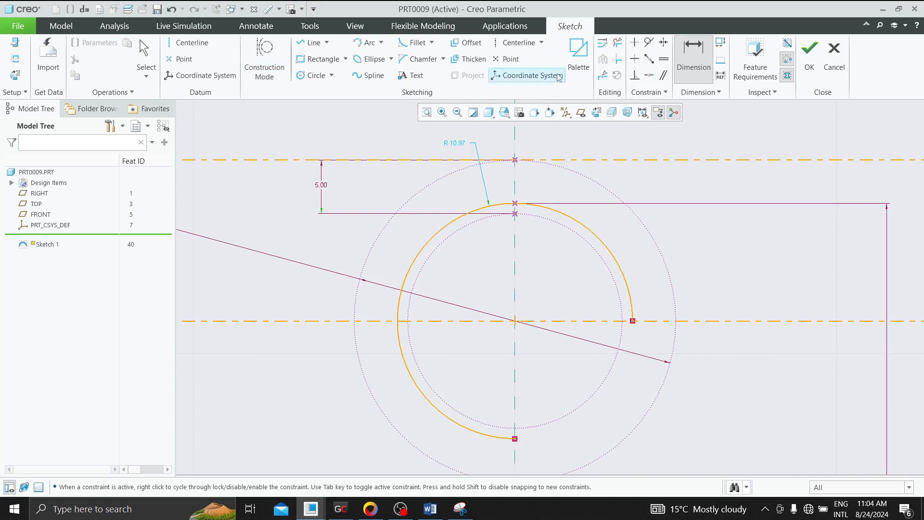
click(515, 214)
middle_click(551, 192)
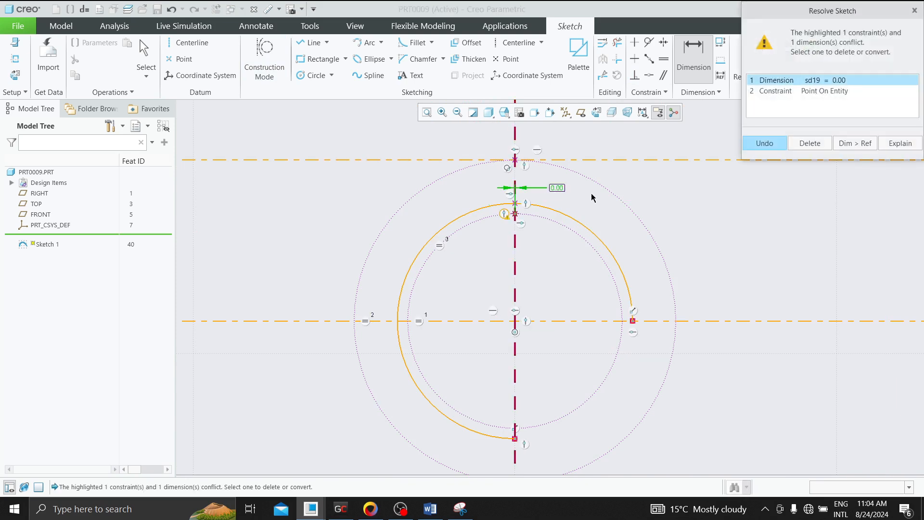
click(856, 143)
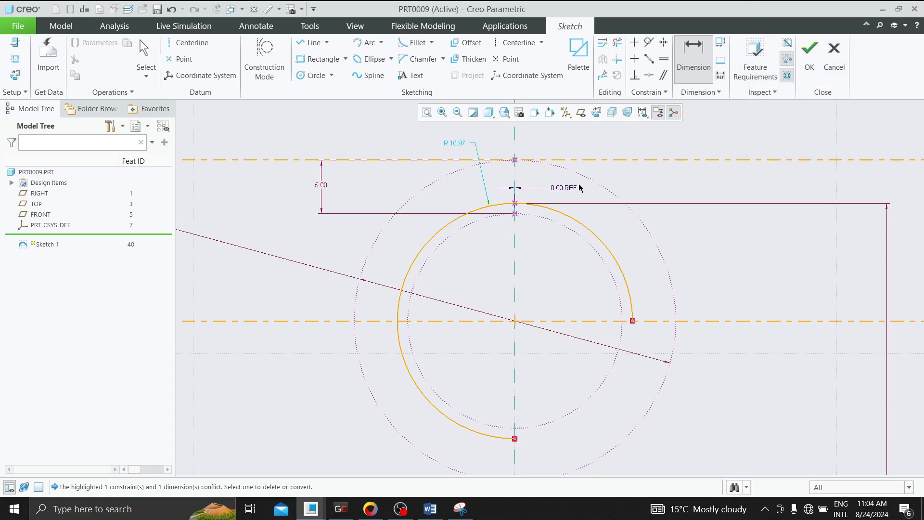
key(ctrl+z)
Dimension the vertical gap between the upper arc's top point and the inner construction circle's top point
scroll(524, 188, down, 3)
click(694, 56)
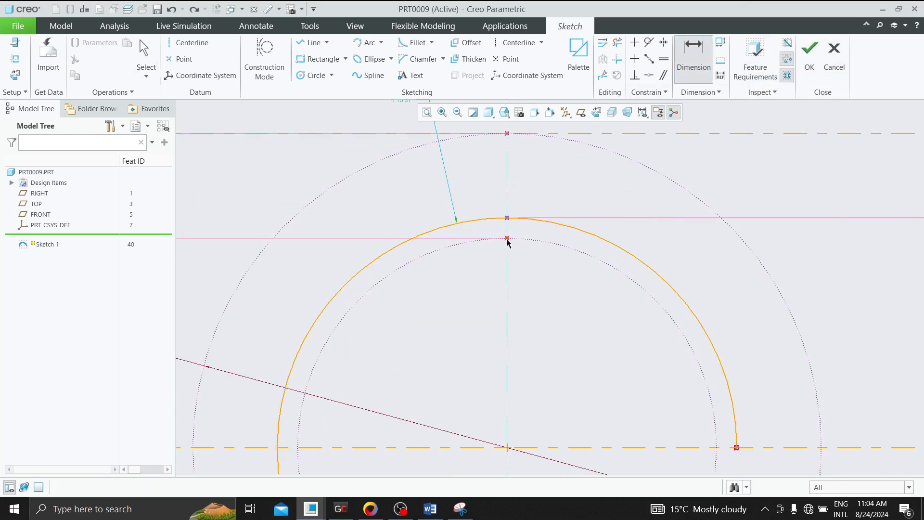
click(508, 238)
click(508, 219)
middle_click(522, 234)
key(Return)
Dimension the vertical gap from the upper outer circle's top point to the arc's top point as a reference dimension
scroll(526, 238, up, 1)
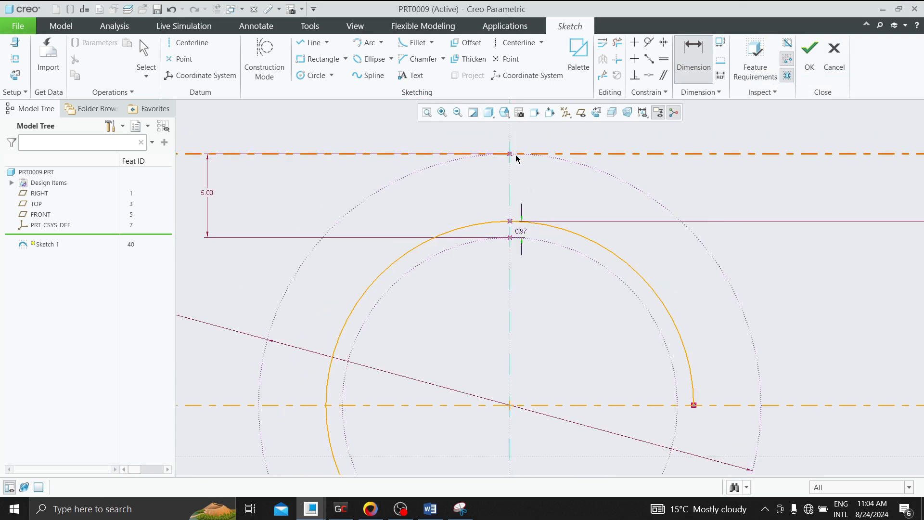
click(510, 154)
click(511, 222)
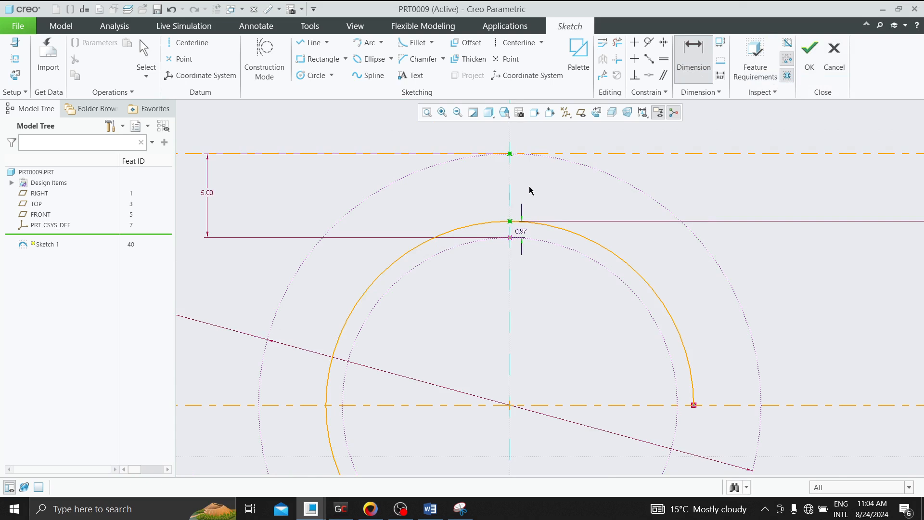
middle_click(532, 191)
click(840, 145)
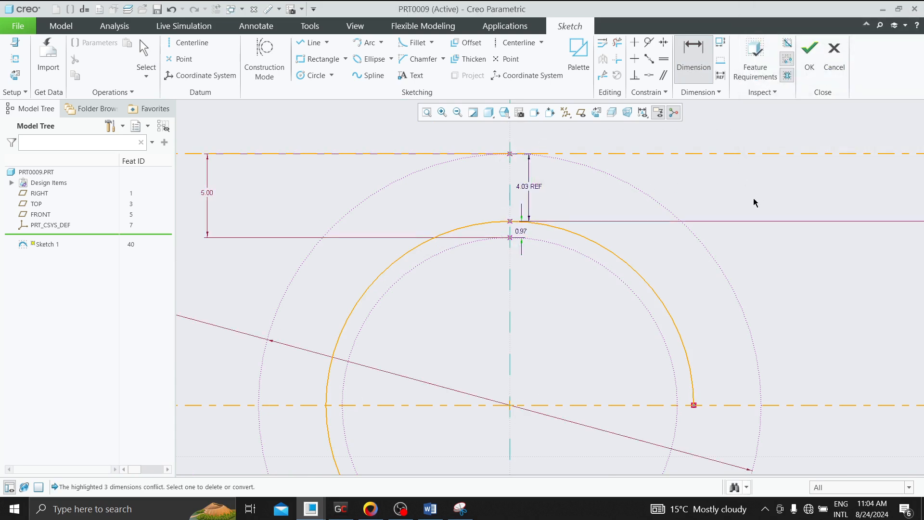
scroll(565, 183, down, 2)
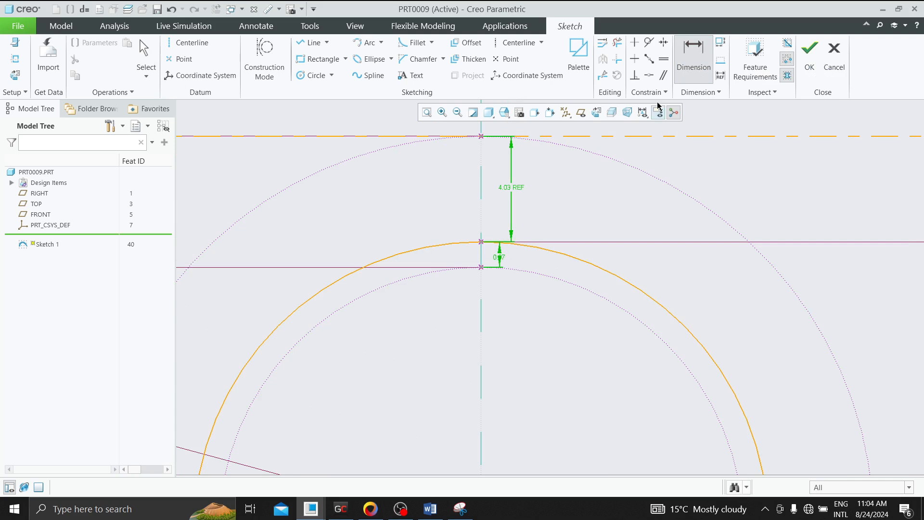
Make the two vertical gap dimensions at the upper arc's top equal, converting dimension sd19 to a reference to resolve the conflict
middle_click(708, 154)
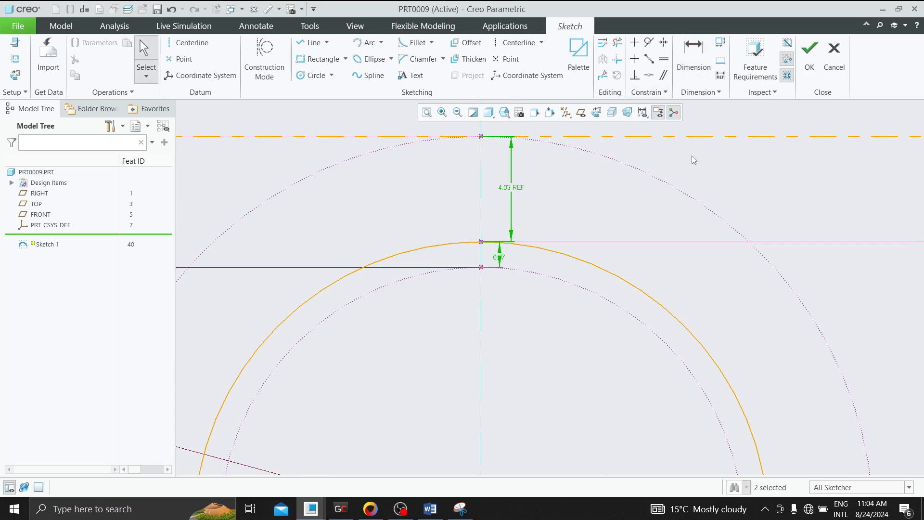
click(515, 192)
click(501, 258)
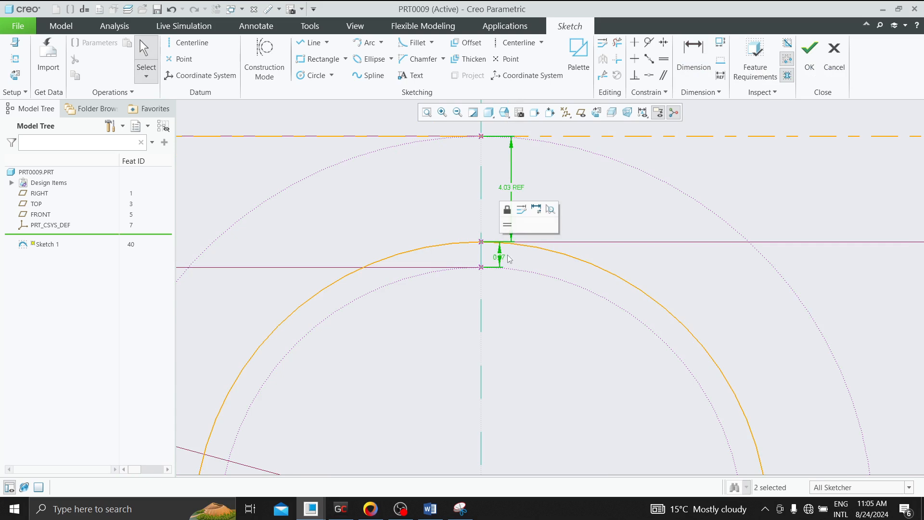
click(504, 227)
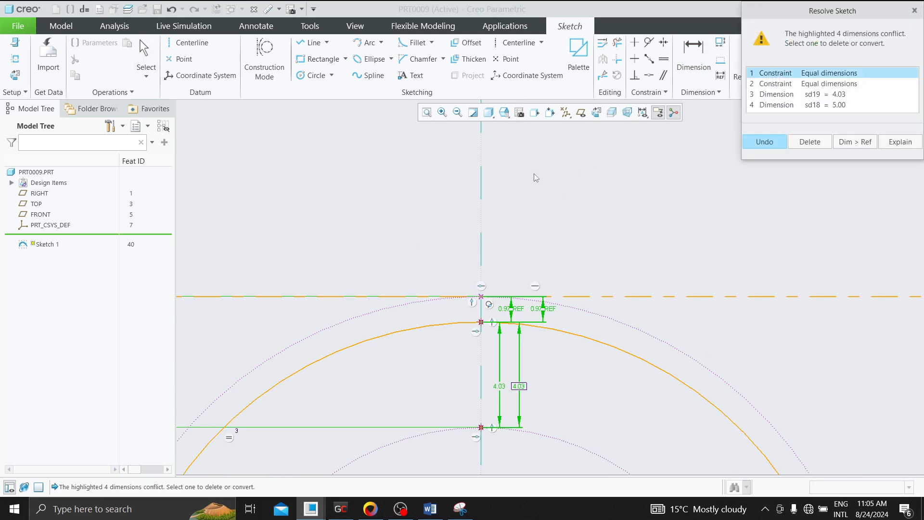
scroll(535, 176, down, 1)
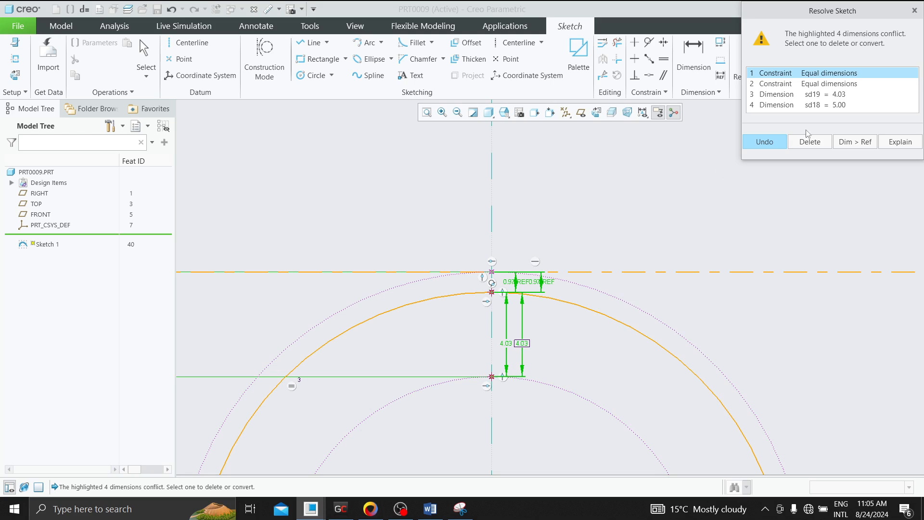
click(827, 95)
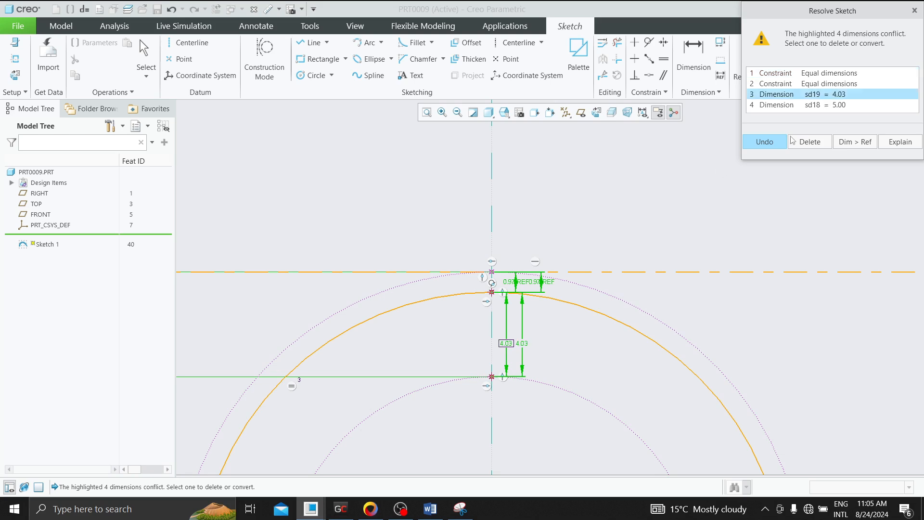
click(847, 143)
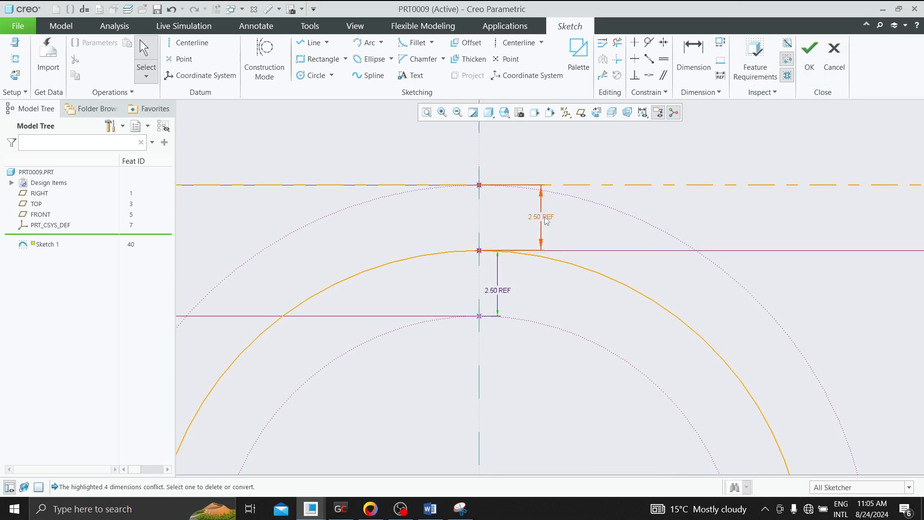
Align the two gap reference dimensions beside the upper arc's top and move the wire diameter dimension closer to the circles
drag(541, 217, 521, 210)
drag(492, 292, 522, 291)
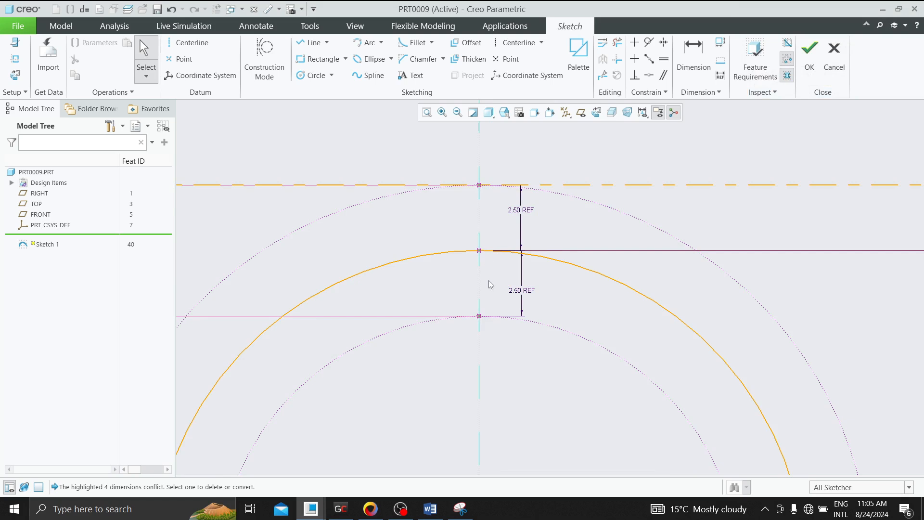
scroll(566, 226, down, 2)
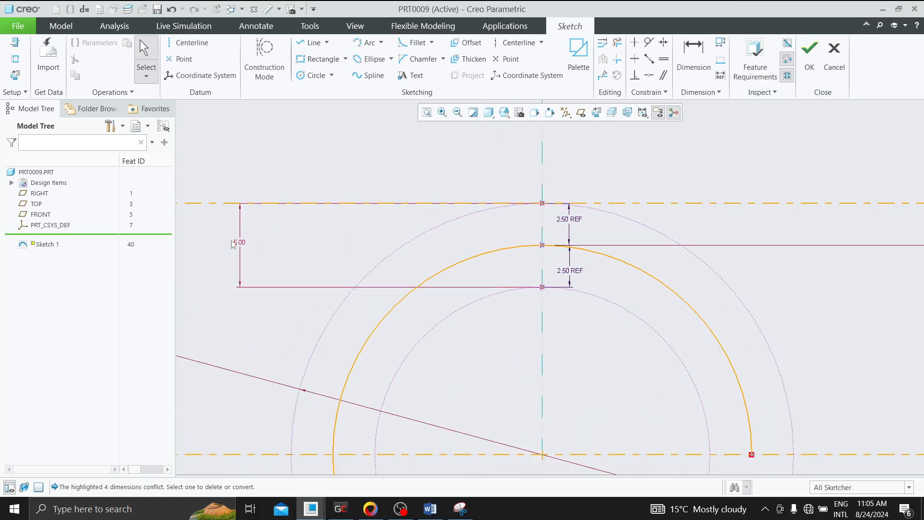
drag(240, 242, 339, 239)
Set the wire diameter dimension between the upper outer and inner circles to 10
double_click(338, 239)
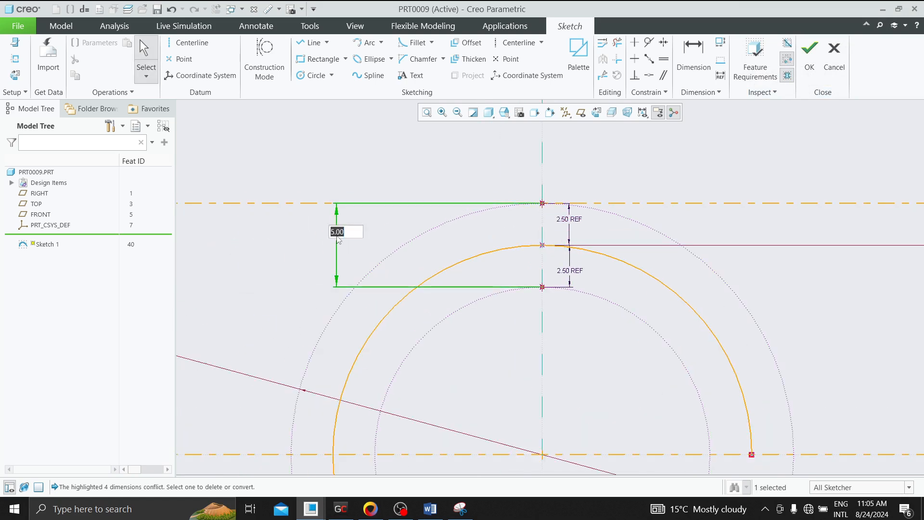
text(10)
key(Return)
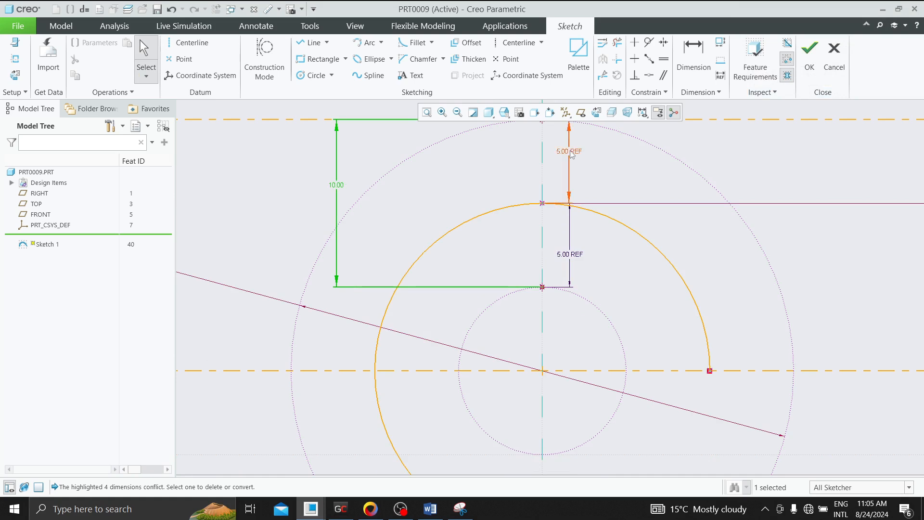
scroll(415, 250, down, 2)
scroll(413, 232, down, 2)
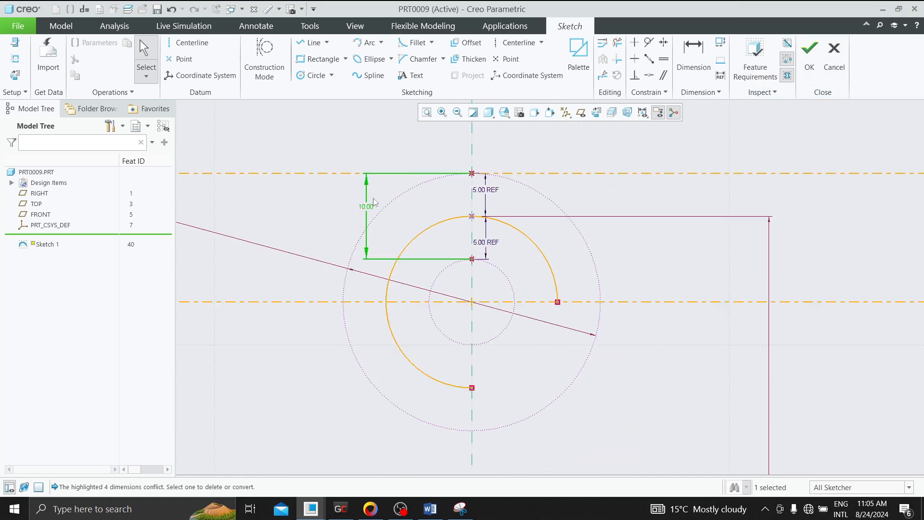
Set the wire diameter dimension between the upper outer and inner circles to 5
scroll(356, 211, up, 2)
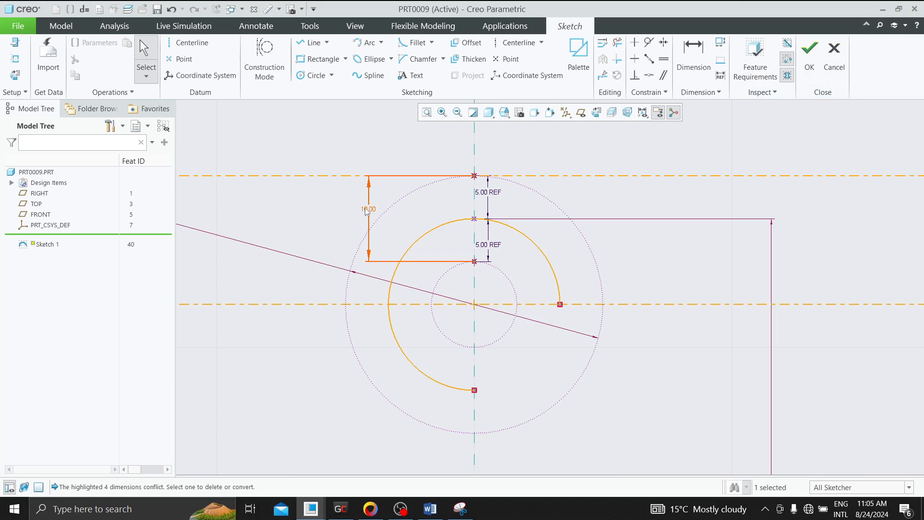
double_click(368, 209)
text(5)
key(Return)
Set the free length dimension between the upper and lower arcs to 200
scroll(502, 236, down, 3)
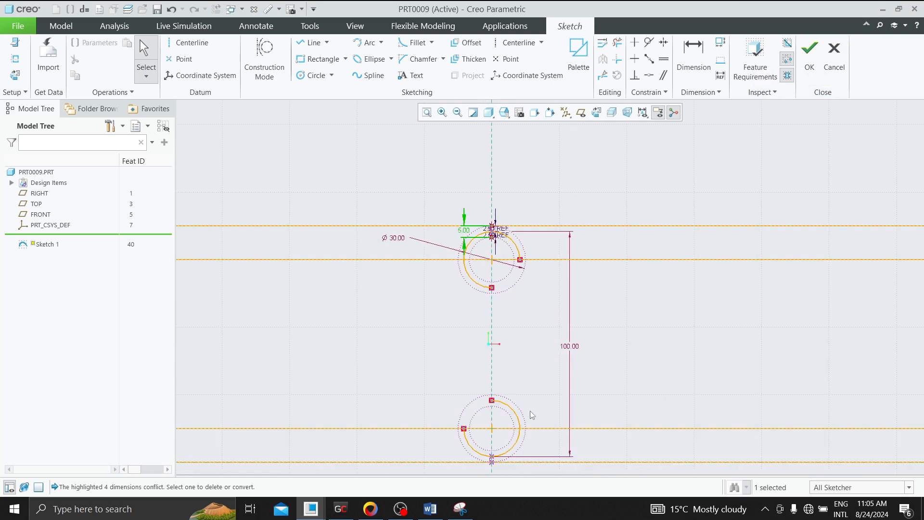
scroll(531, 414, up, 2)
double_click(581, 333)
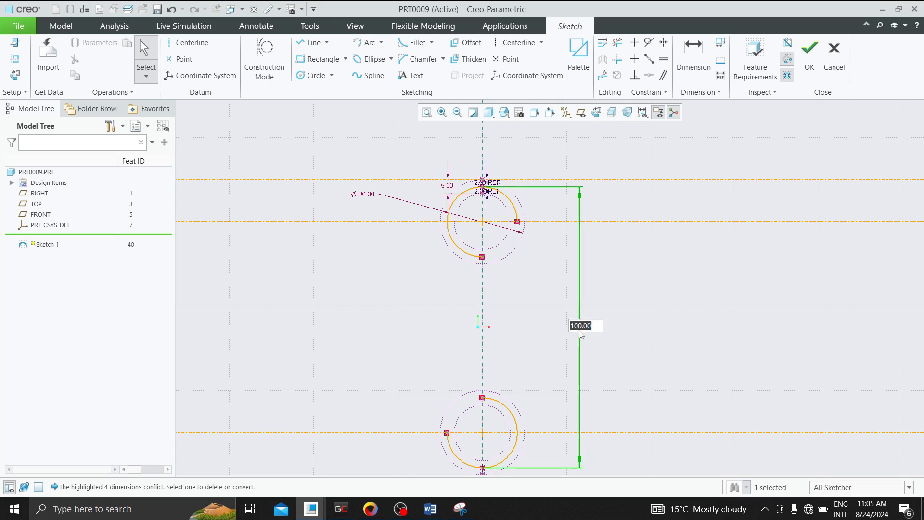
text(200)
key(Return)
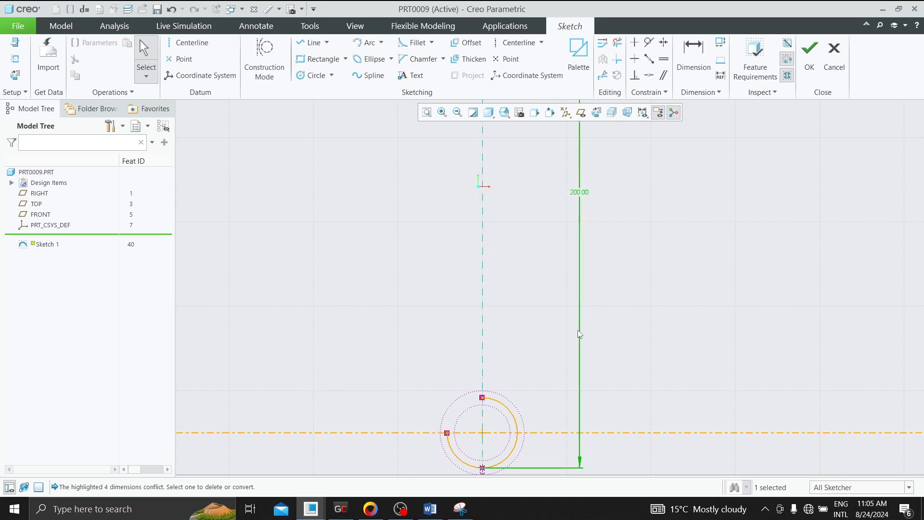
Set the free length dimension between the upper and lower arcs to 100
scroll(541, 301, down, 3)
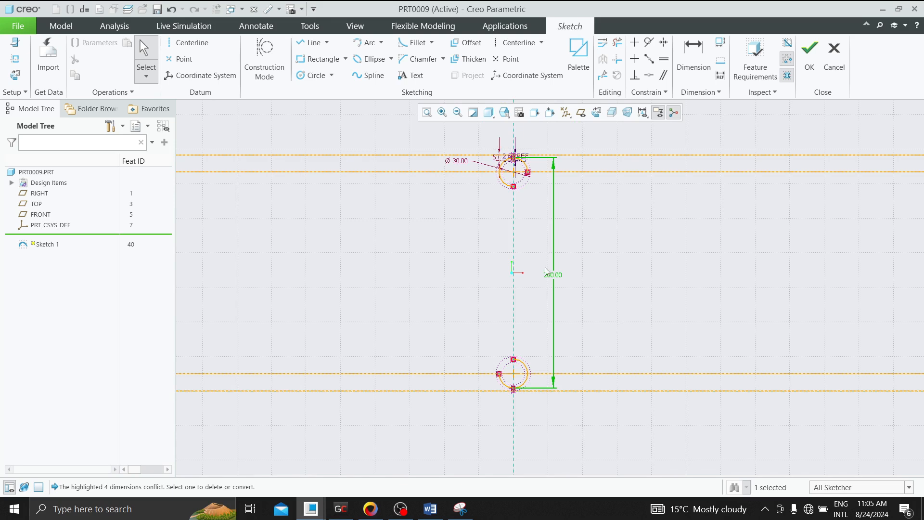
double_click(550, 275)
text(100)
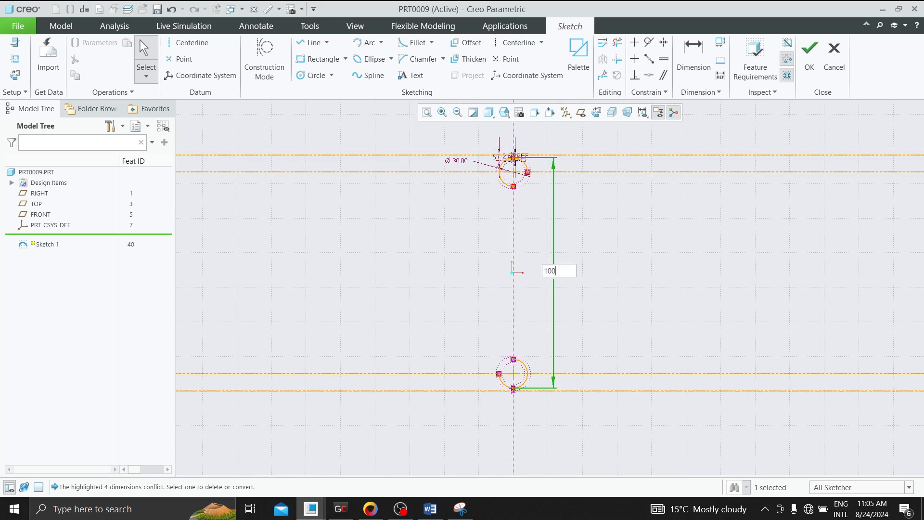
key(Return)
Move the upper outer circle's diameter dimension below the centre axis and set it to 50
scroll(517, 282, up, 5)
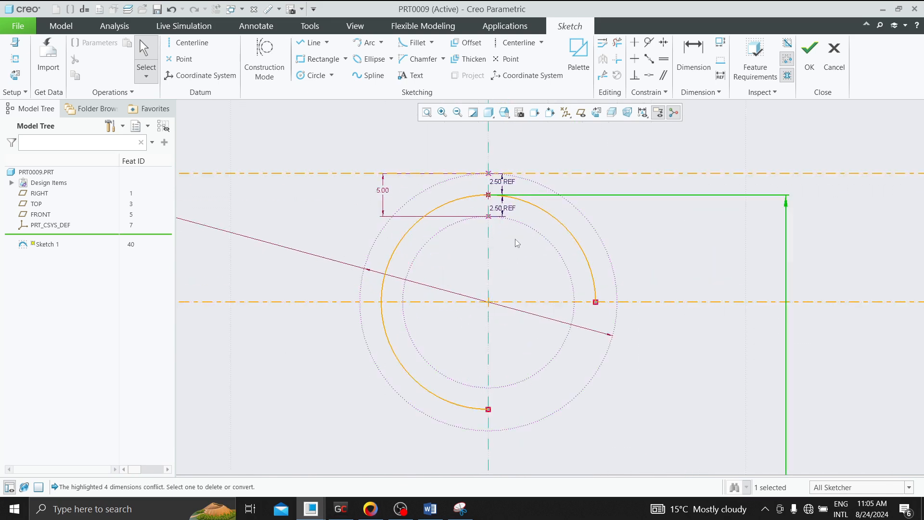
scroll(505, 231, down, 2)
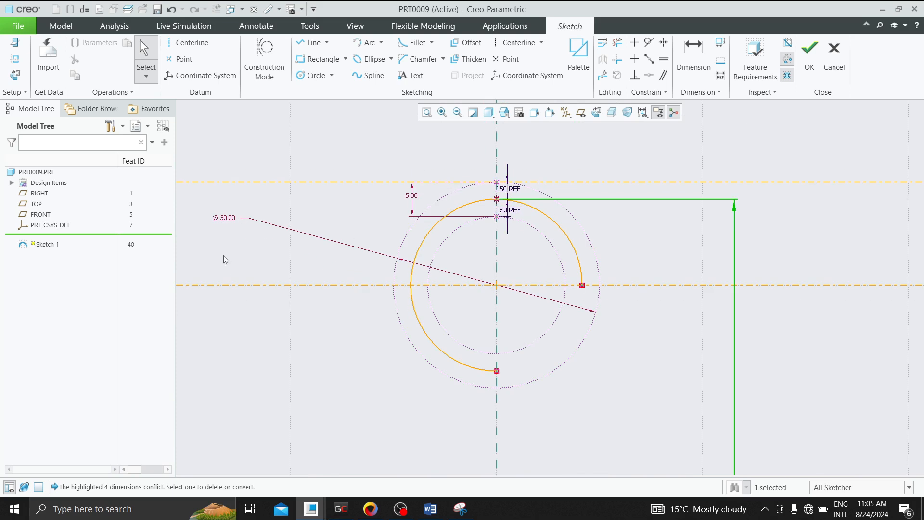
drag(218, 221, 351, 310)
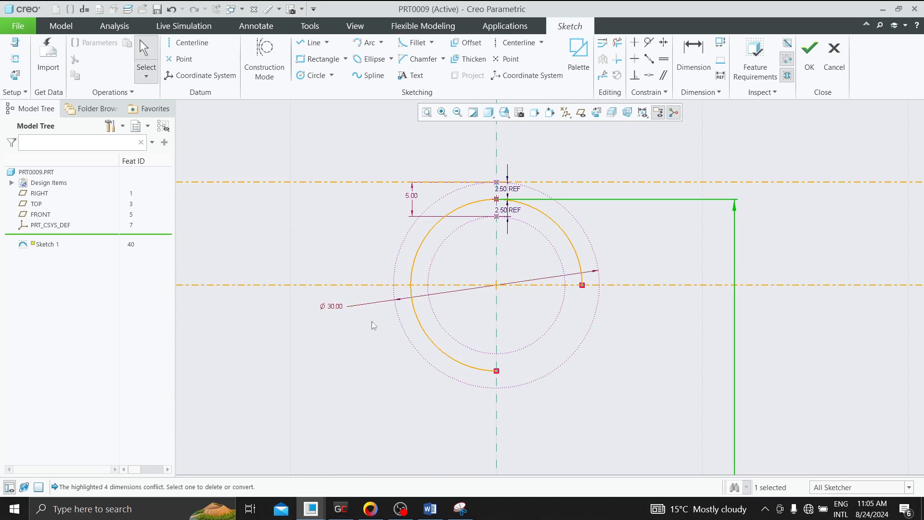
double_click(333, 307)
text(50)
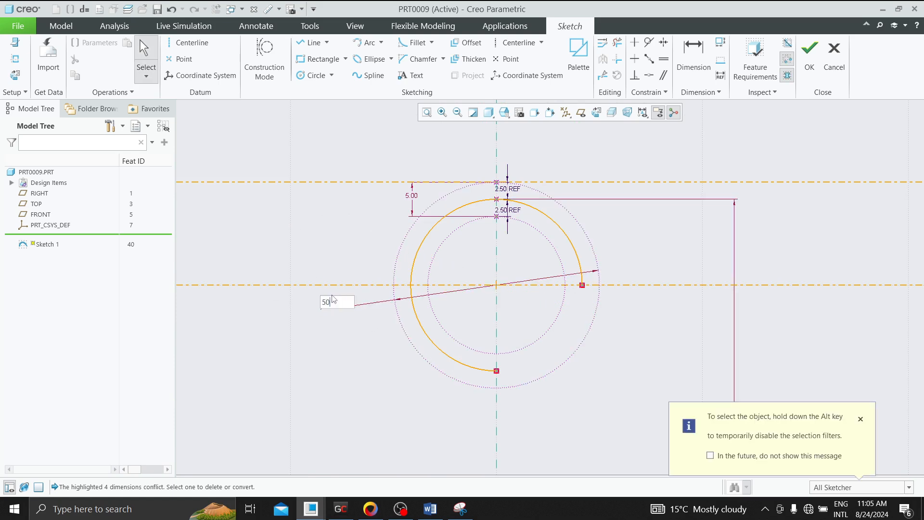
key(Return)
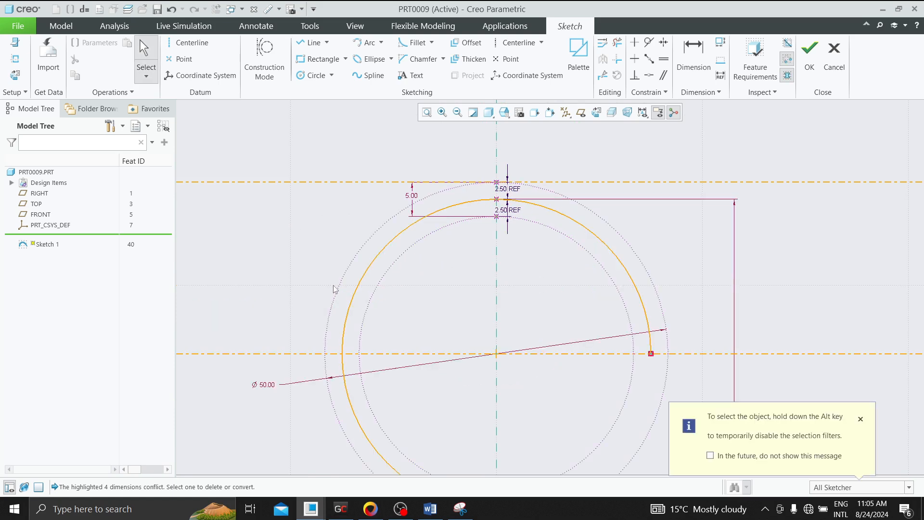
Set the upper outer circle's diameter dimension to 30
double_click(264, 386)
text(30)
key(Return)
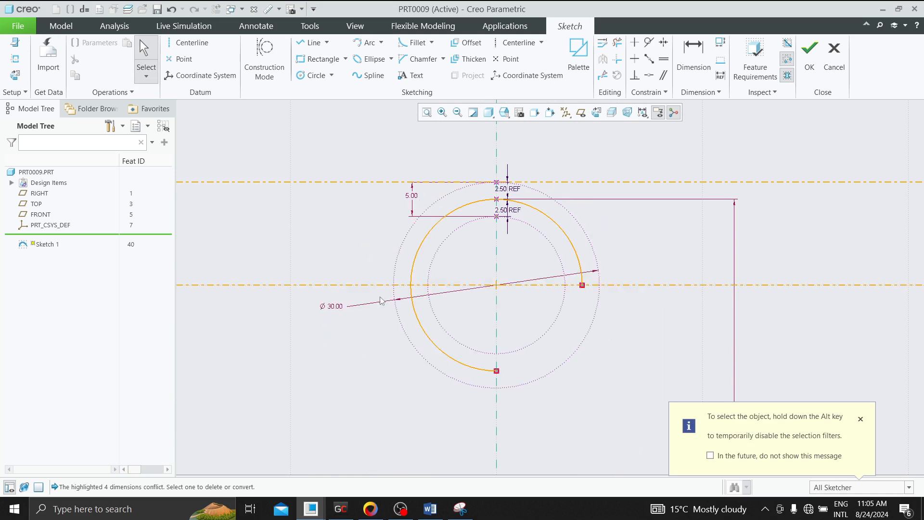
scroll(410, 259, up, 2)
scroll(570, 221, up, 3)
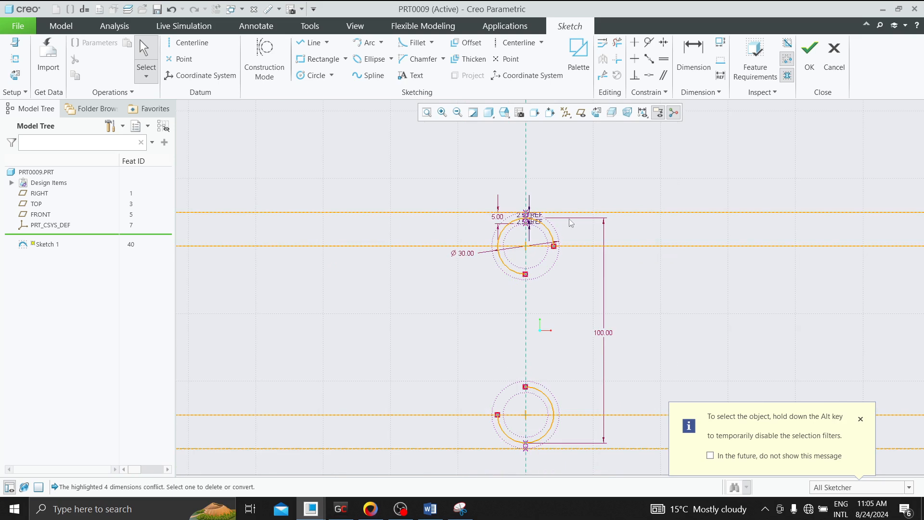
Dismiss the selection filter tip and move the wire diameter and outer diameter dimensions clear of the upper circles
click(861, 419)
scroll(525, 241, down, 3)
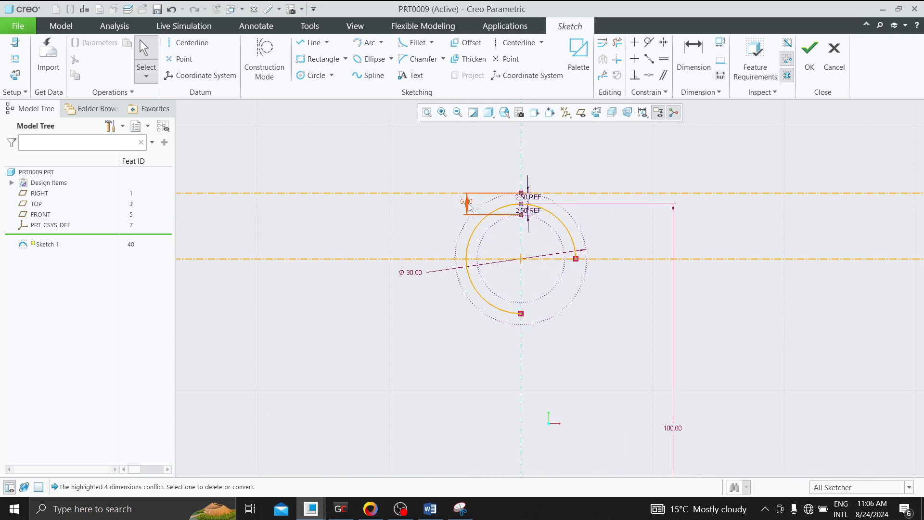
drag(466, 202, 418, 168)
drag(411, 275, 390, 243)
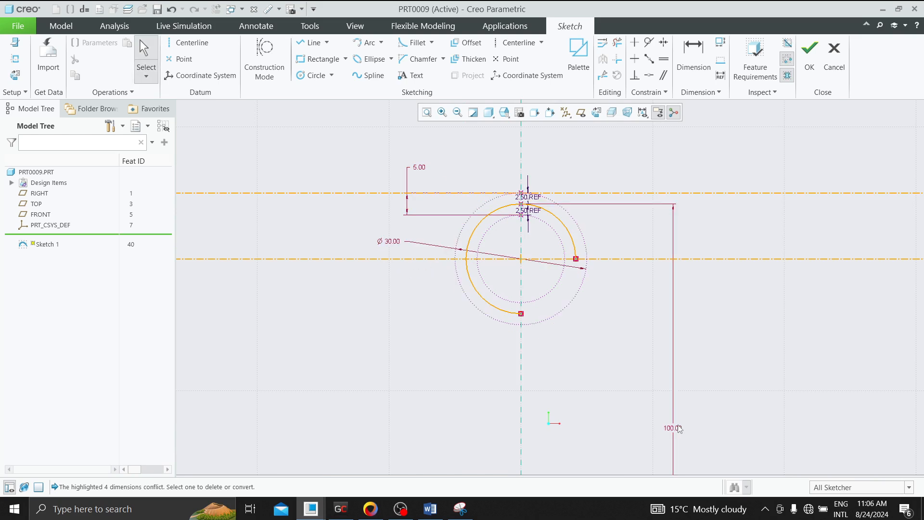
Draw a vertical construction line from the upper arc's lower endpoint to the lower arc's upper endpoint
scroll(503, 239, down, 3)
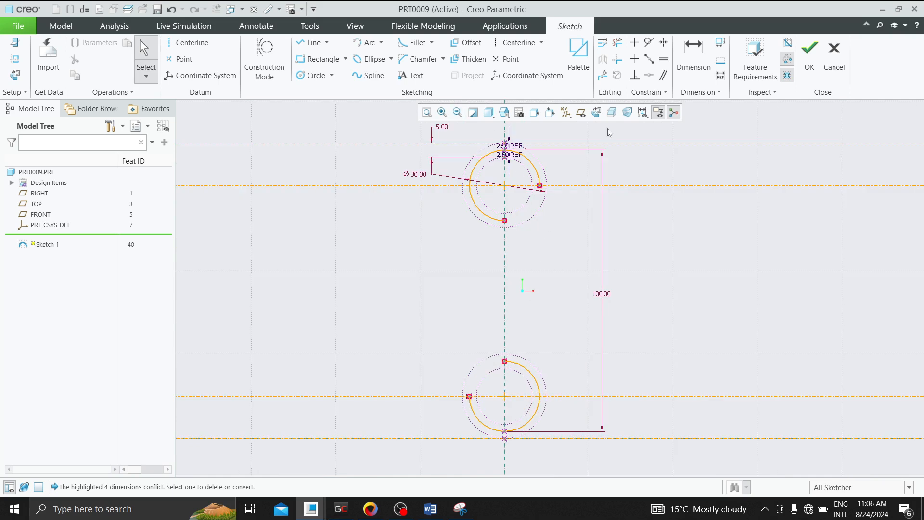
click(312, 42)
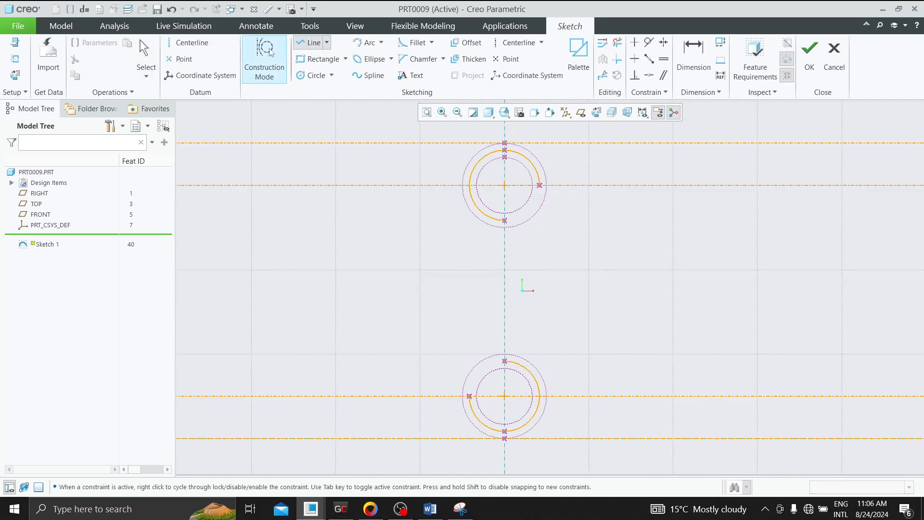
click(265, 56)
click(504, 221)
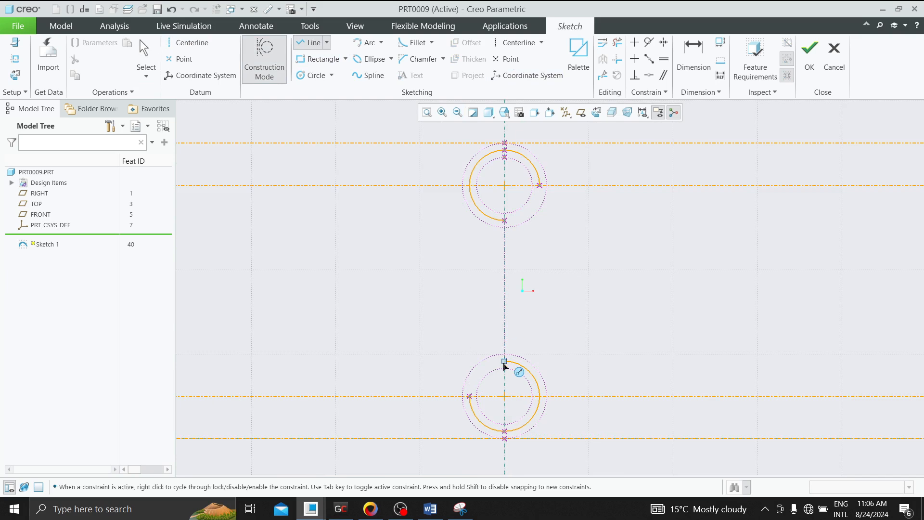
click(505, 360)
middle_click(573, 306)
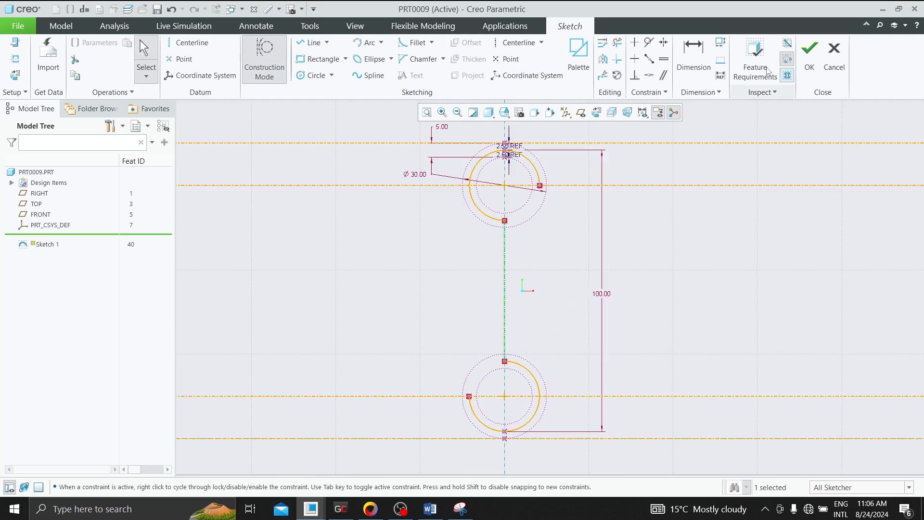
Dimension the vertical construction line's length and convert it to a reference dimension
click(694, 53)
click(506, 300)
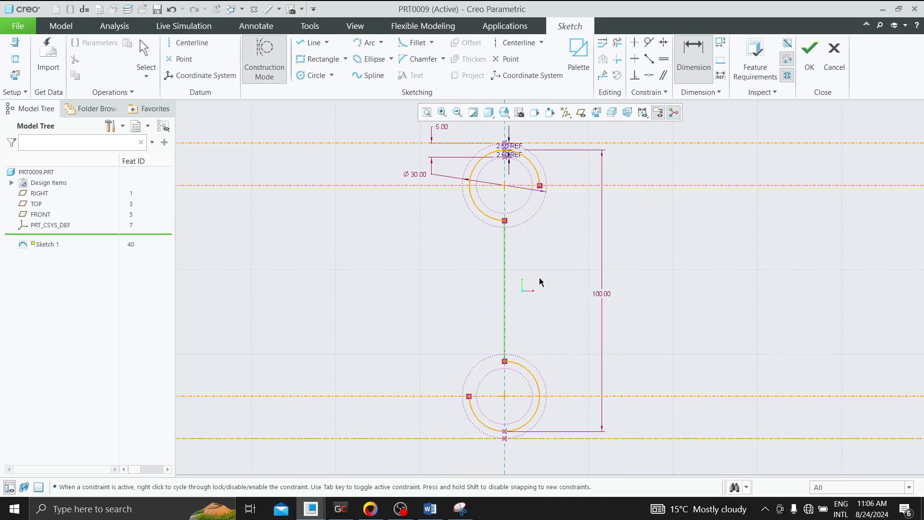
middle_click(572, 293)
click(854, 143)
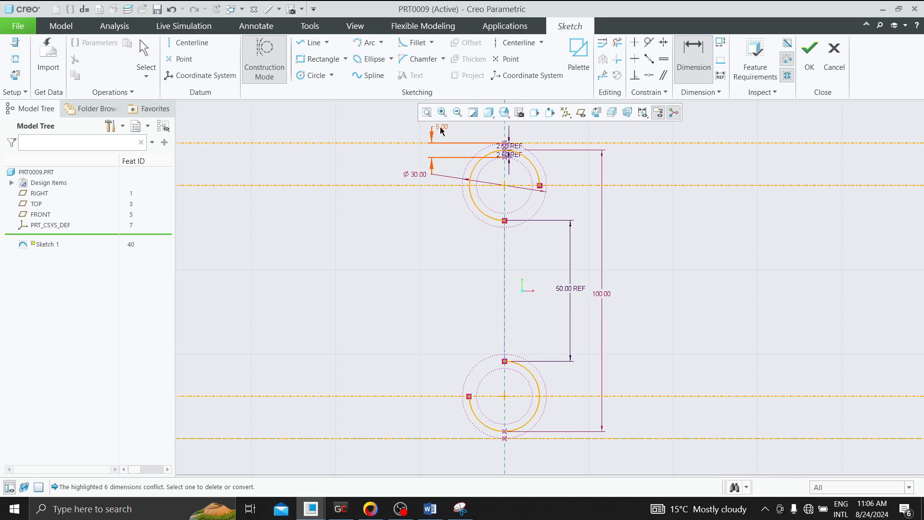
Set the overall length dimension between the upper and lower hook arcs to 150
scroll(548, 154, down, 2)
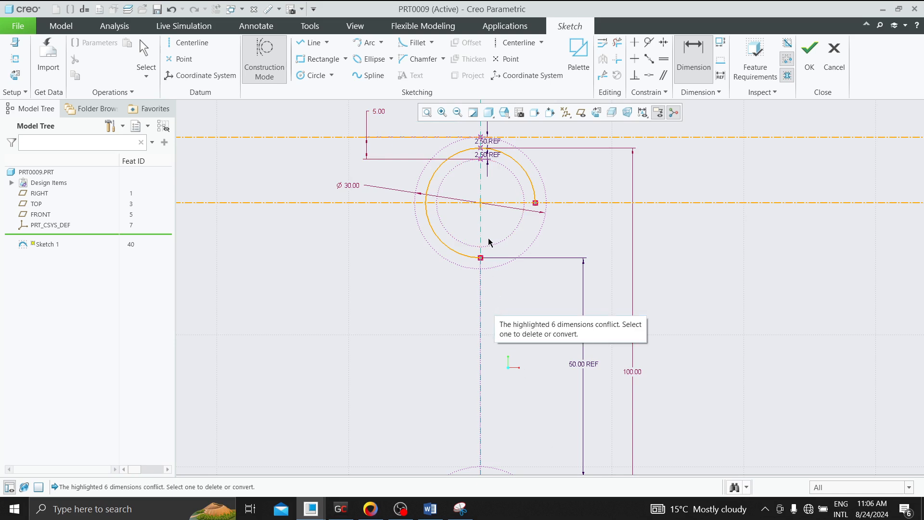
scroll(504, 200, up, 1)
scroll(498, 207, up, 1)
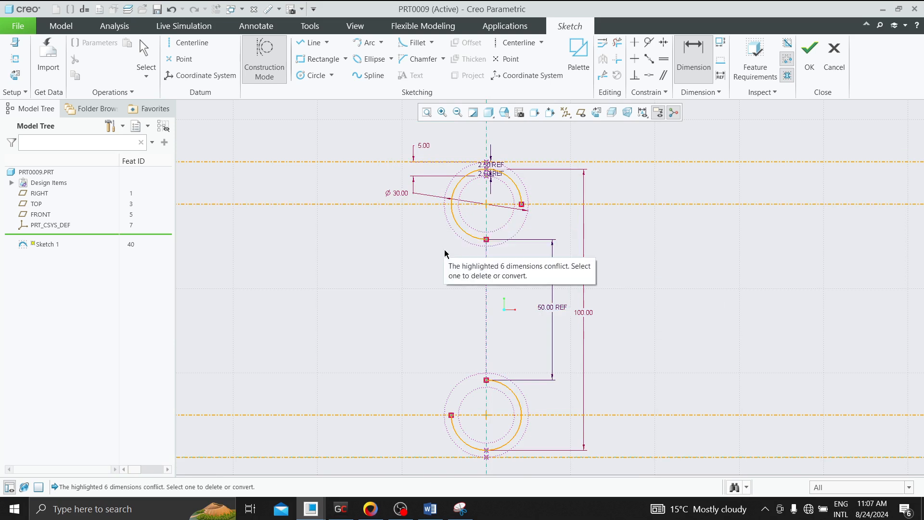
double_click(583, 313)
text(1)
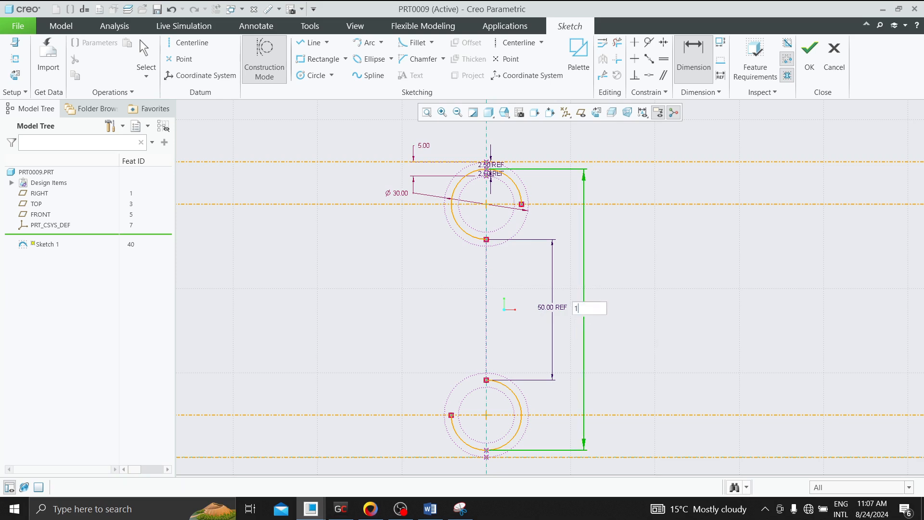
text(50)
key(Return)
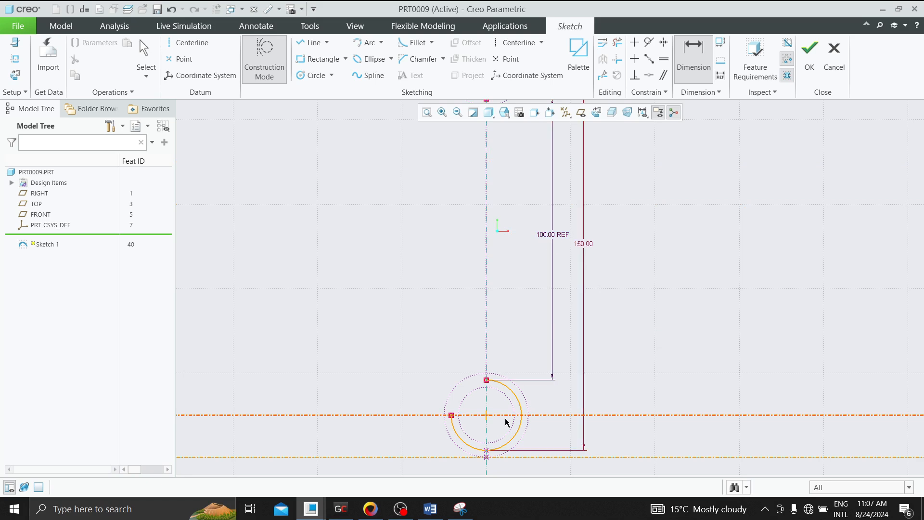
Dimension the lower arc's vertical height from its upper endpoint to its lowest point and convert it to a reference dimension
scroll(489, 454, down, 3)
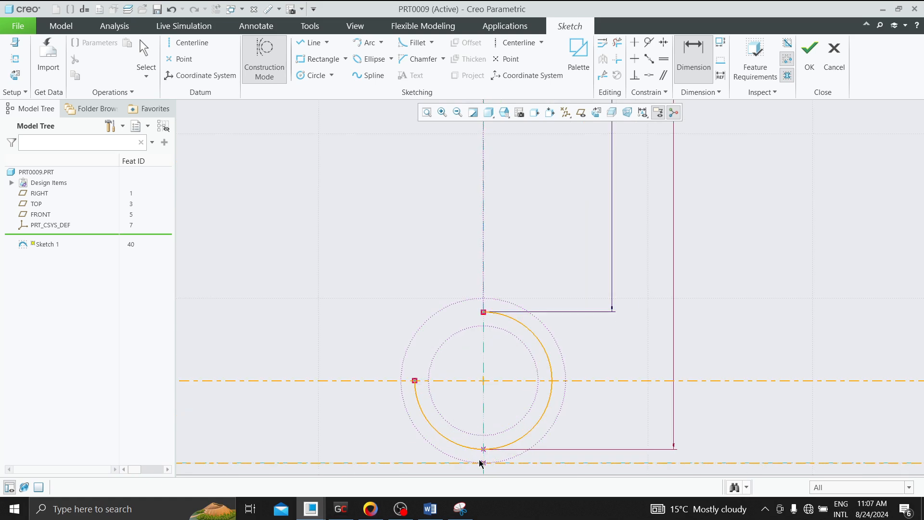
click(484, 313)
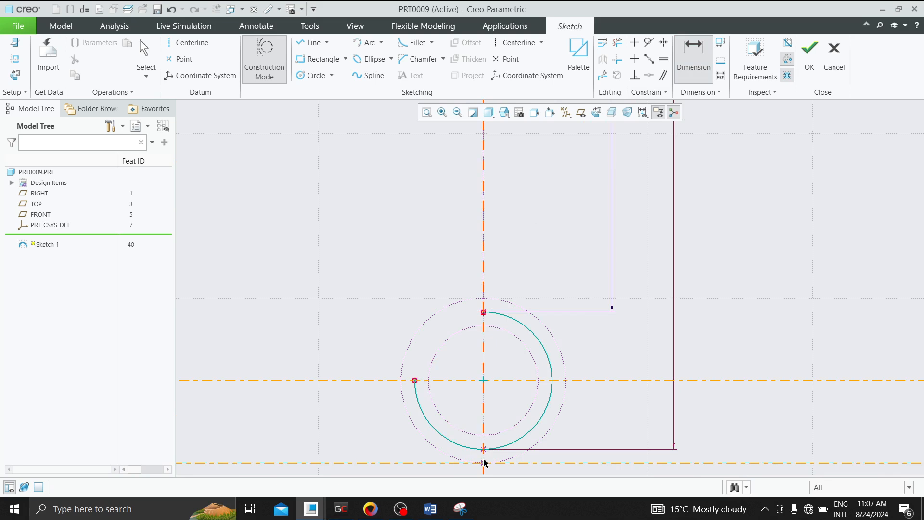
middle_click(371, 389)
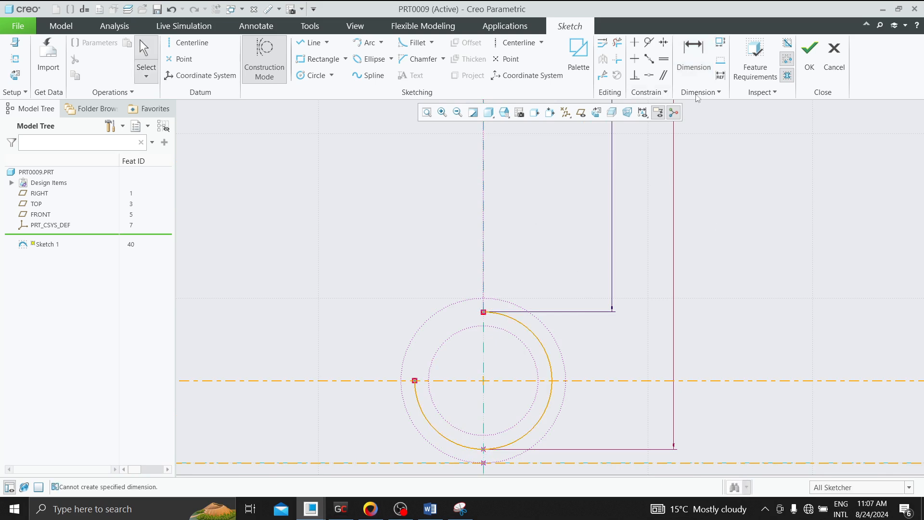
click(485, 314)
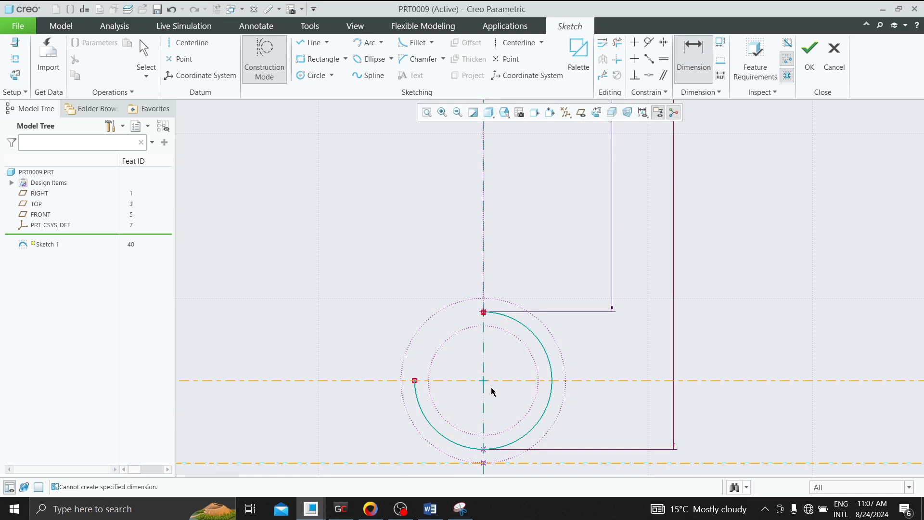
middle_click(363, 374)
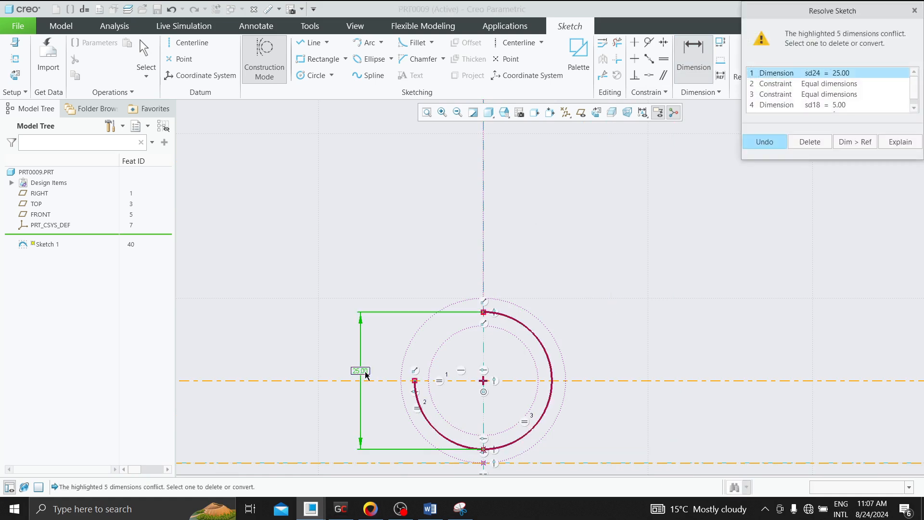
click(856, 141)
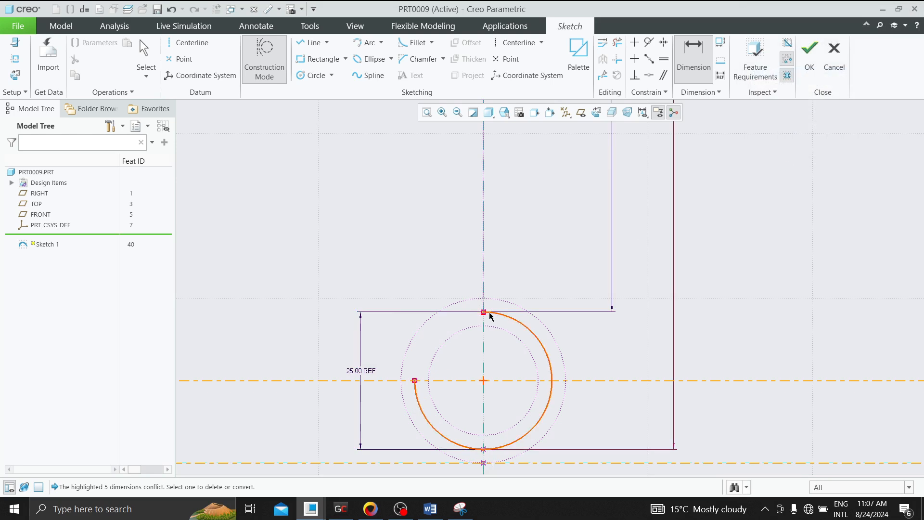
Set the overall length dimension between the two hook arcs back to 100
double_click(582, 174)
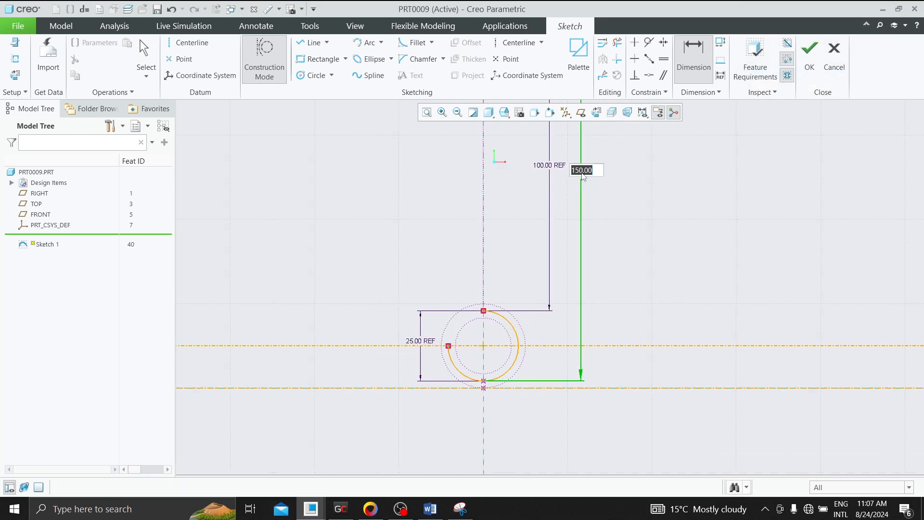
text(100)
key(Return)
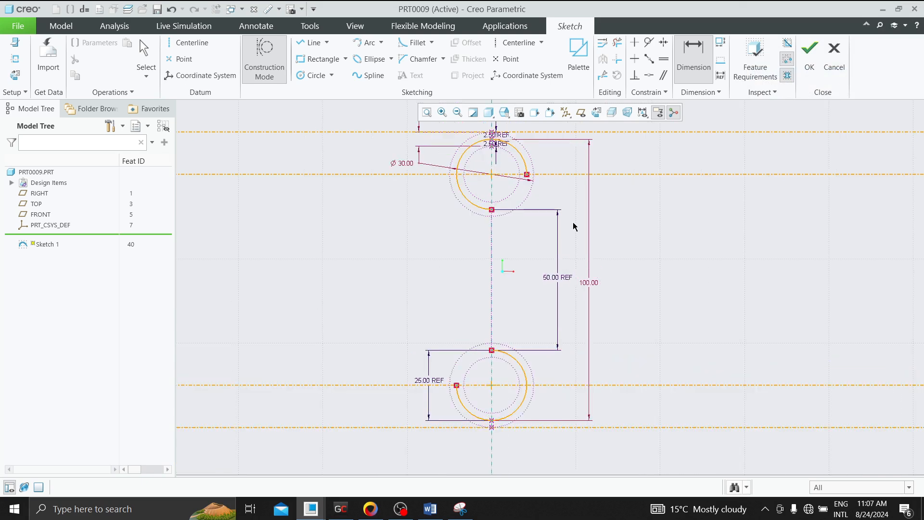
Delete the lower arc's height reference dimension and the two small reference dimensions at the top of the upper circles
click(429, 386)
middle_click(429, 385)
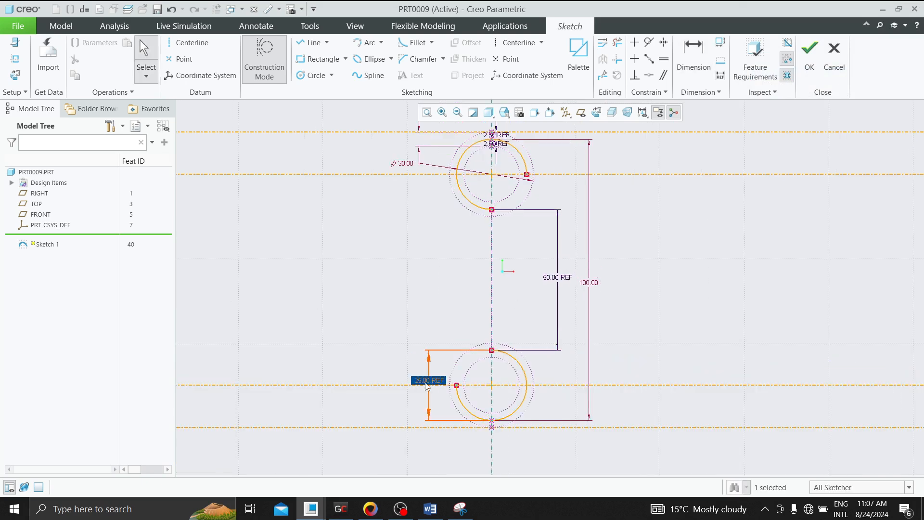
key(Delete)
scroll(592, 339, up, 1)
scroll(513, 169, down, 4)
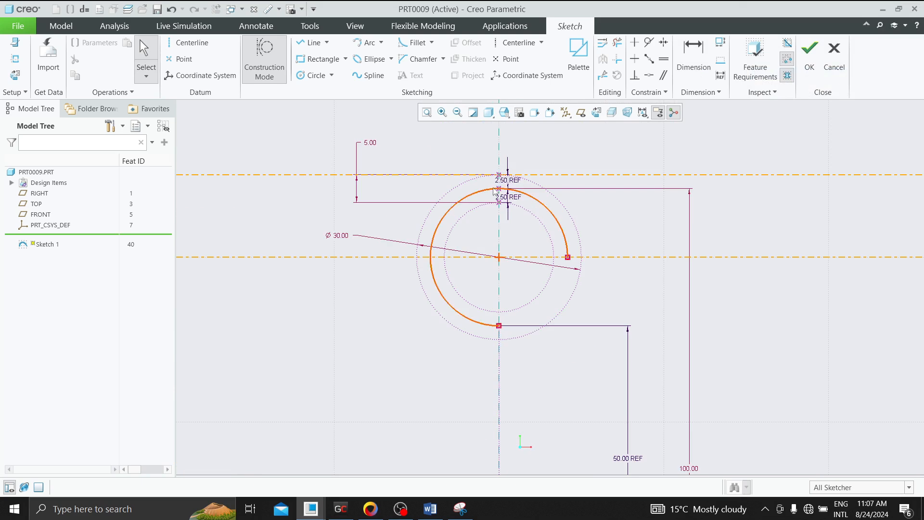
click(516, 181)
key(Delete)
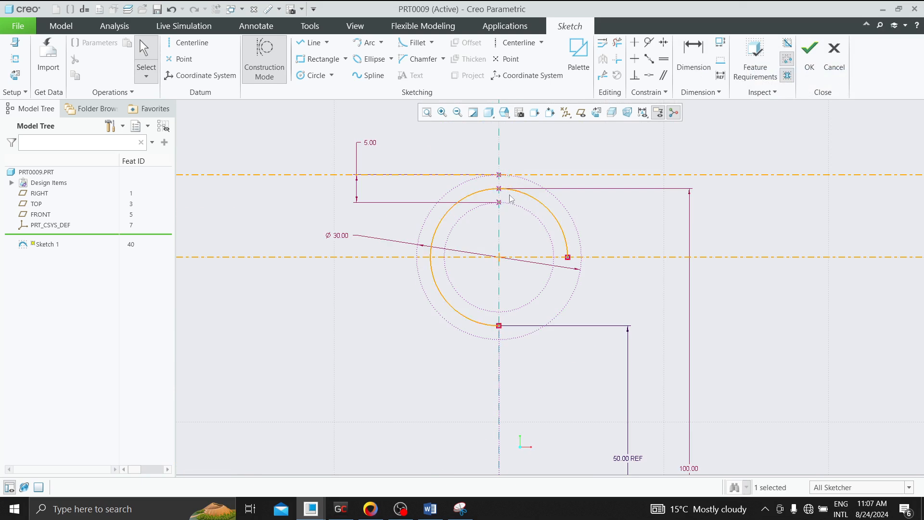
Move the wire diameter dimension closer to the upper circles and place the outer diameter dimension below them
scroll(529, 208, up, 2)
drag(433, 167, 484, 162)
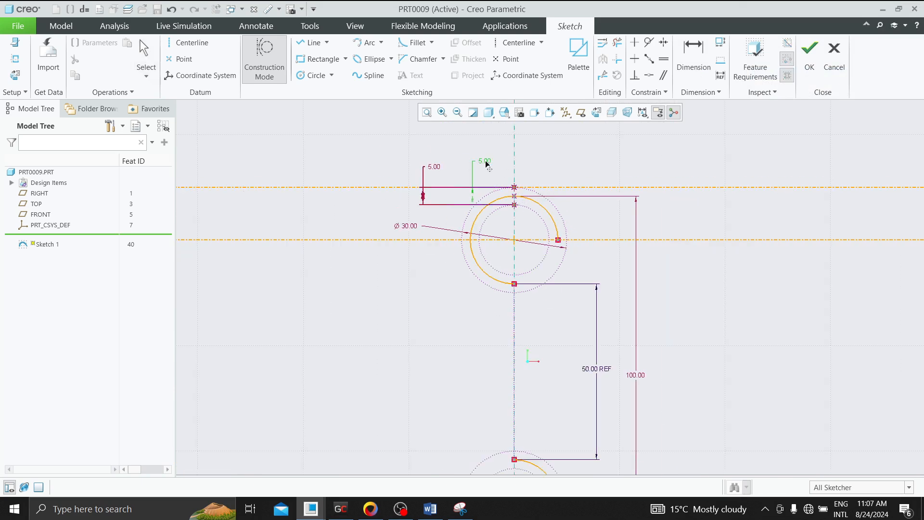
drag(408, 231, 433, 300)
scroll(433, 299, up, 2)
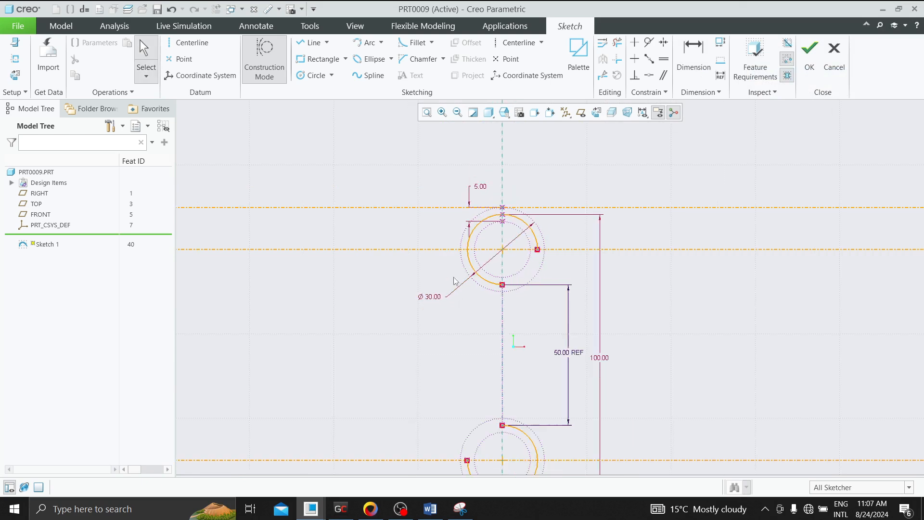
Delete the vertical construction line's reference dimension and move the overall length dimension to the opposite side of the circles
click(553, 340)
key(Delete)
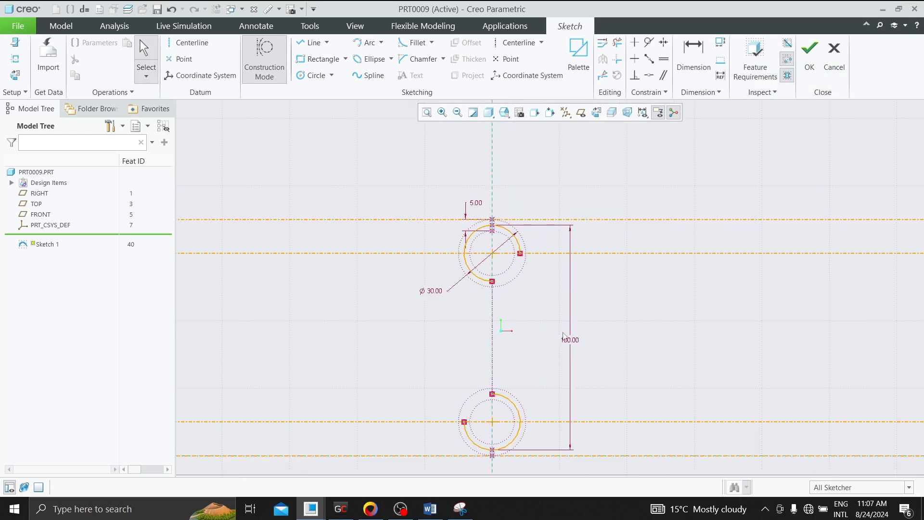
drag(564, 339, 410, 347)
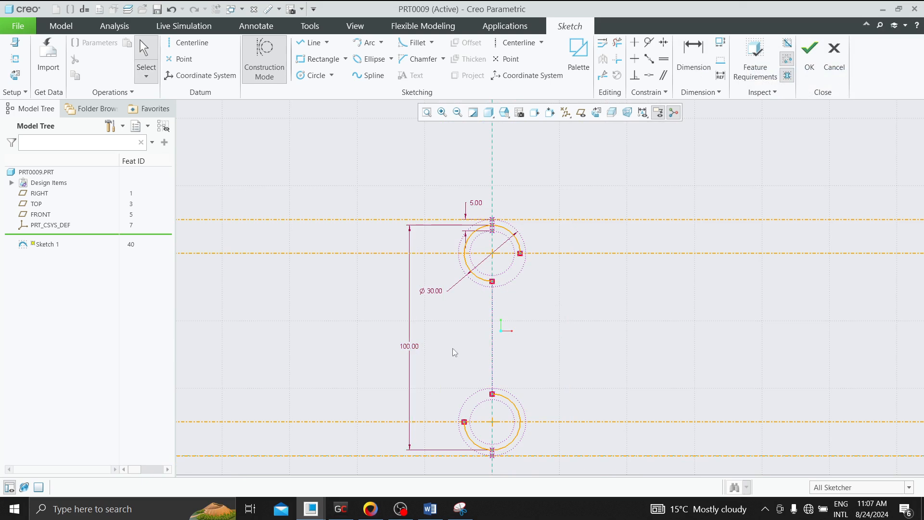
scroll(605, 376, down, 2)
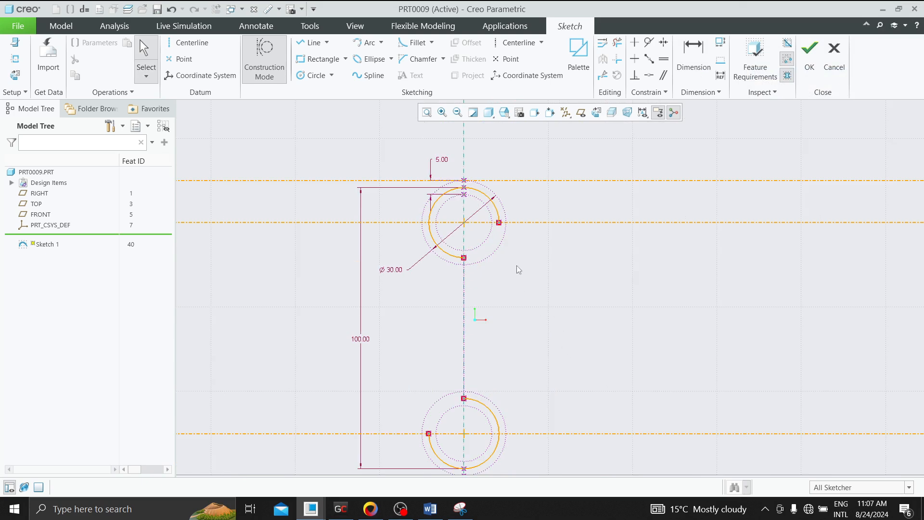
scroll(501, 227, up, 2)
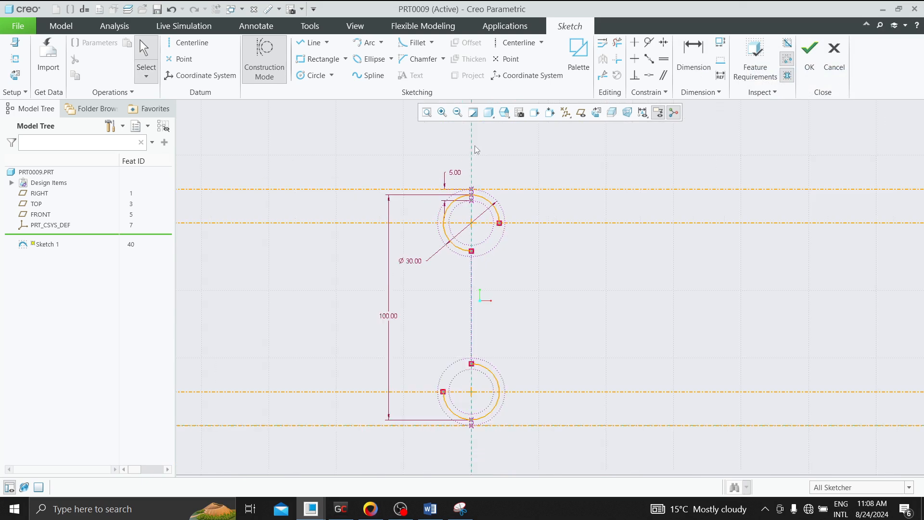
click(310, 26)
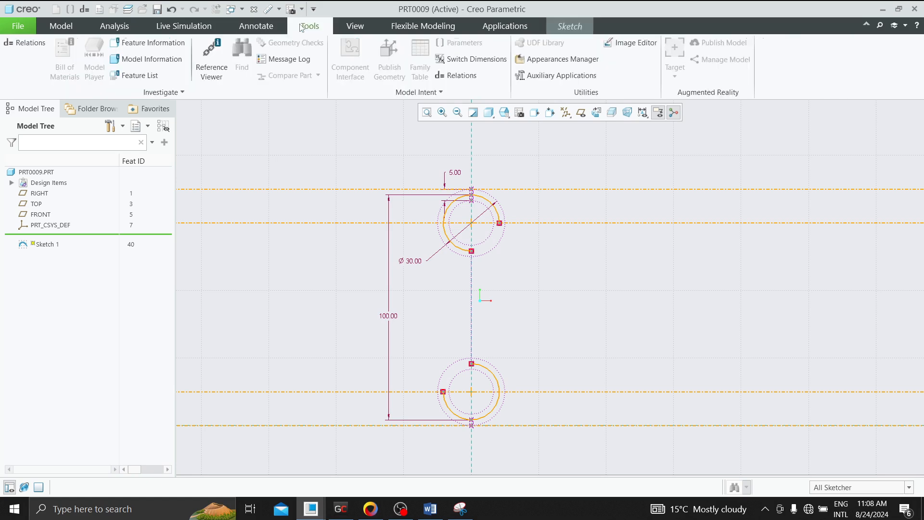
click(455, 77)
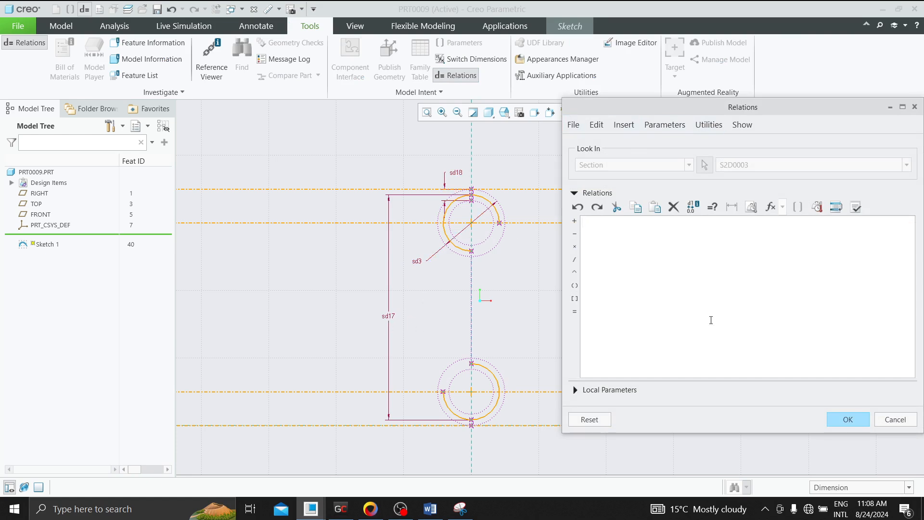
click(888, 418)
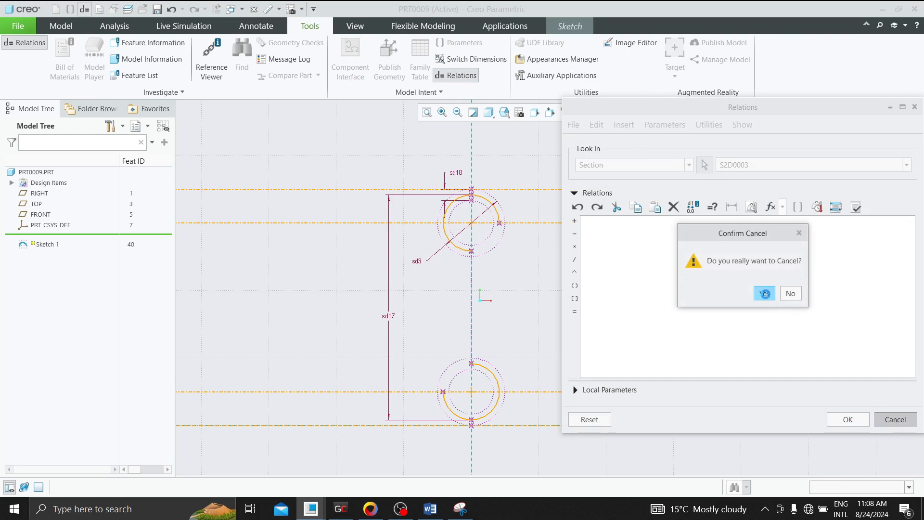
click(761, 291)
click(570, 26)
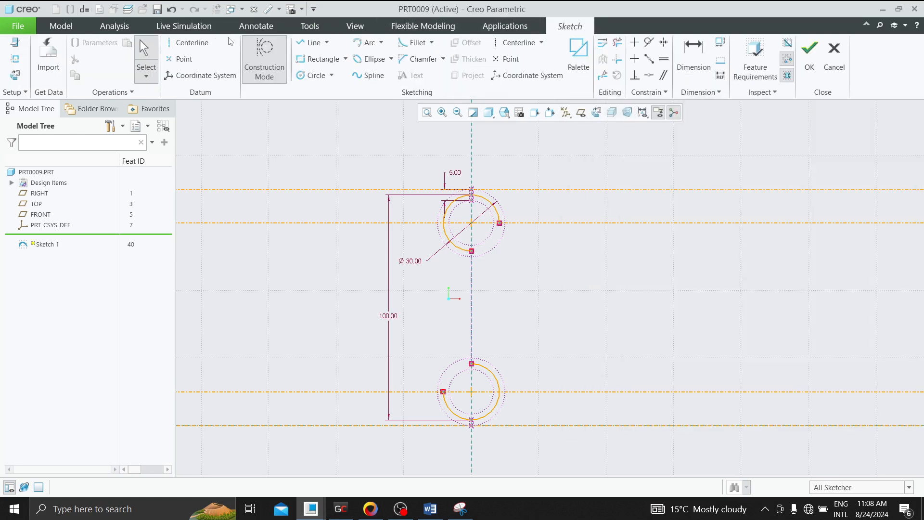
Finish the sketch, show Sketch 1's dimensions in the model and switch them from values to symbolic names
click(810, 54)
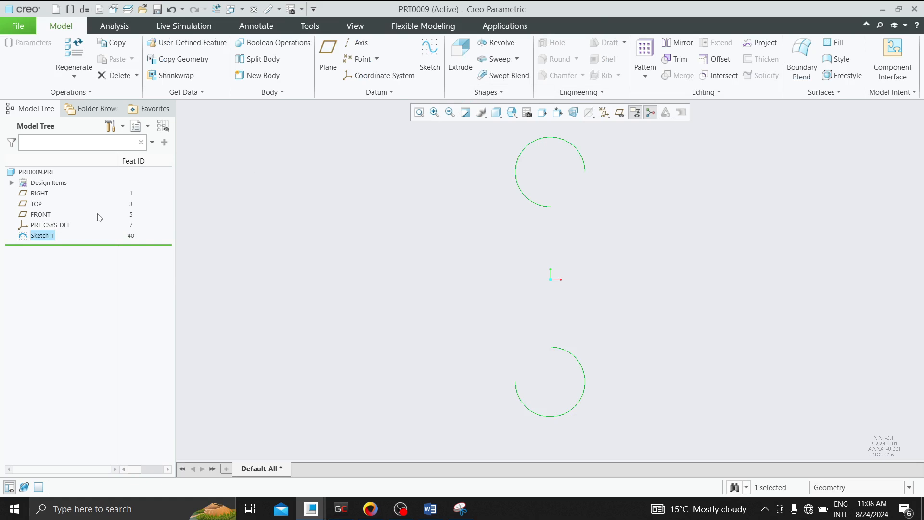
click(50, 236)
click(187, 238)
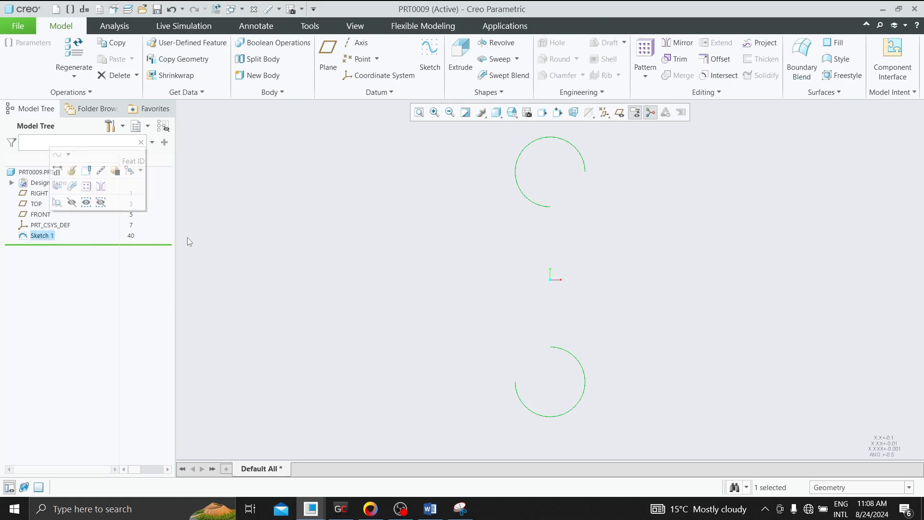
click(25, 236)
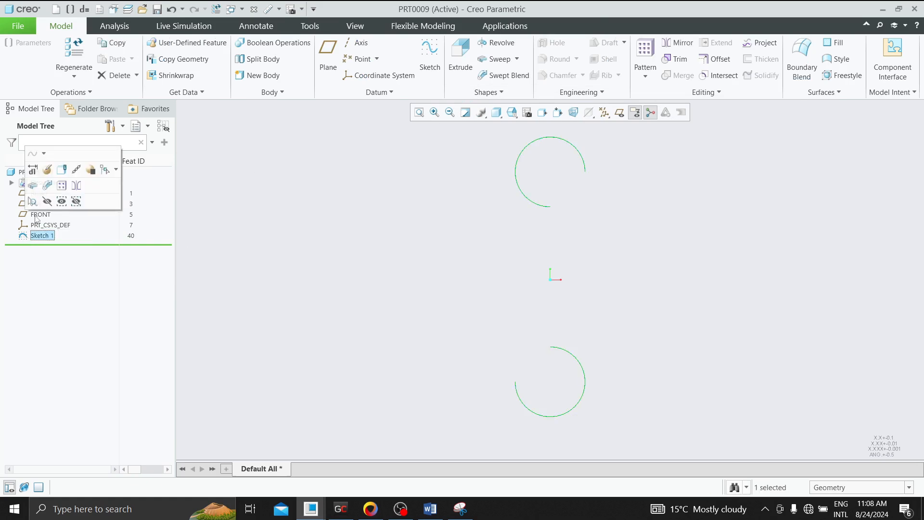
click(33, 171)
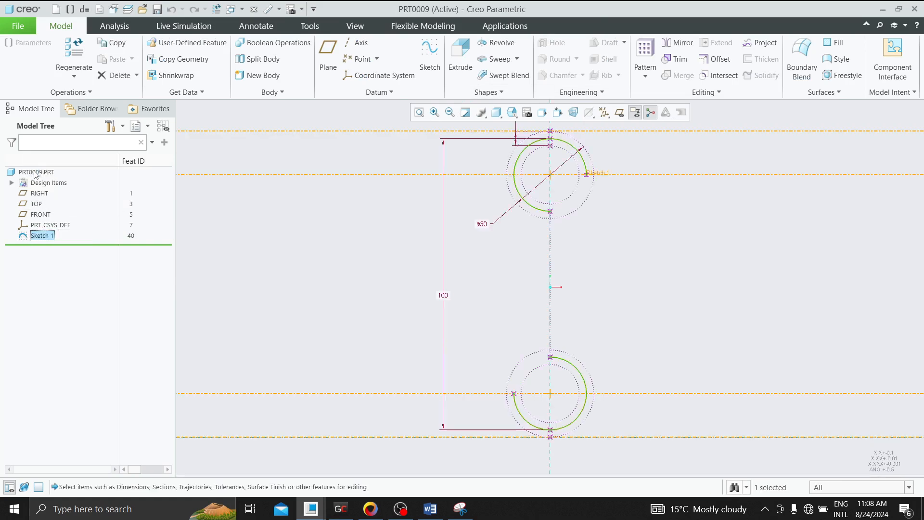
click(309, 27)
click(476, 60)
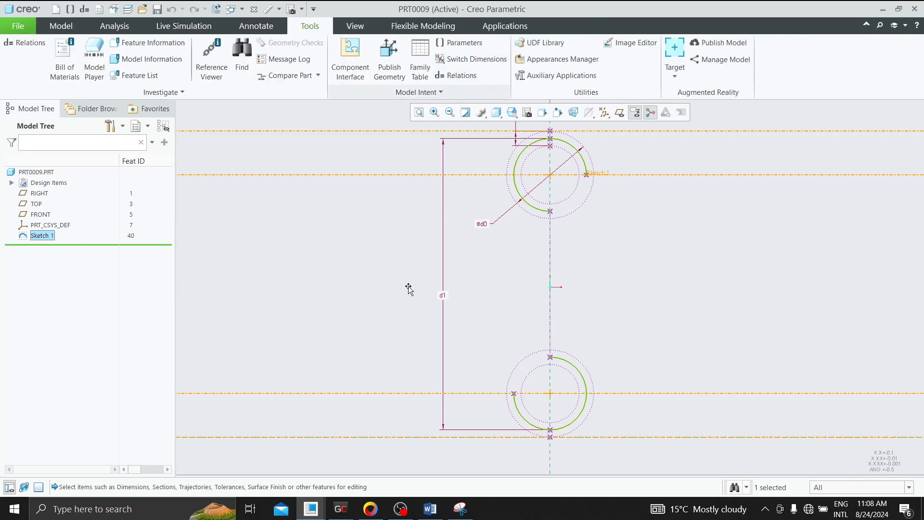
Switch the keyboard language to Swedish and rename the overall length dimension d1 as Free_length
click(441, 295)
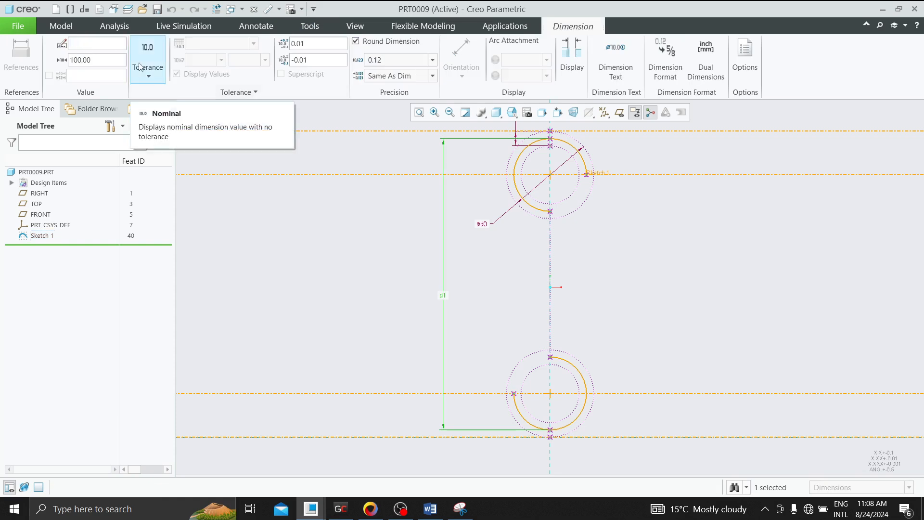
text(Free)
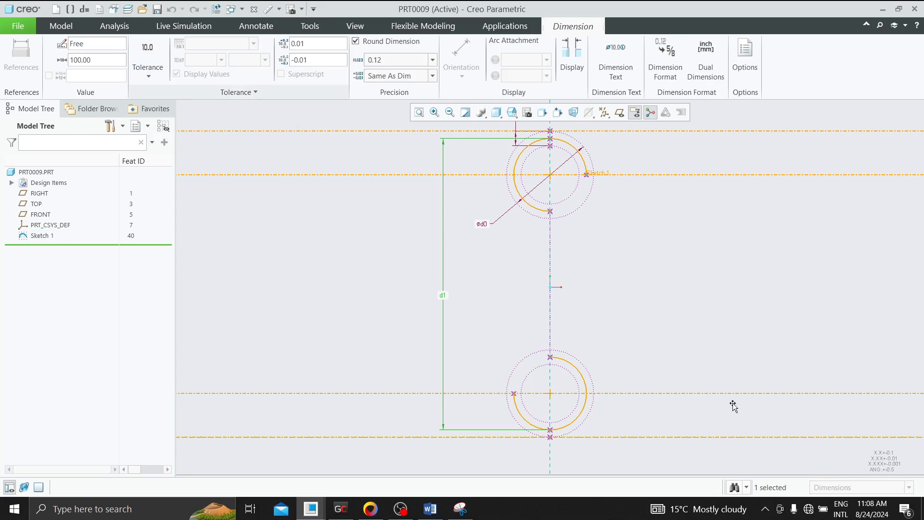
click(842, 509)
click(827, 450)
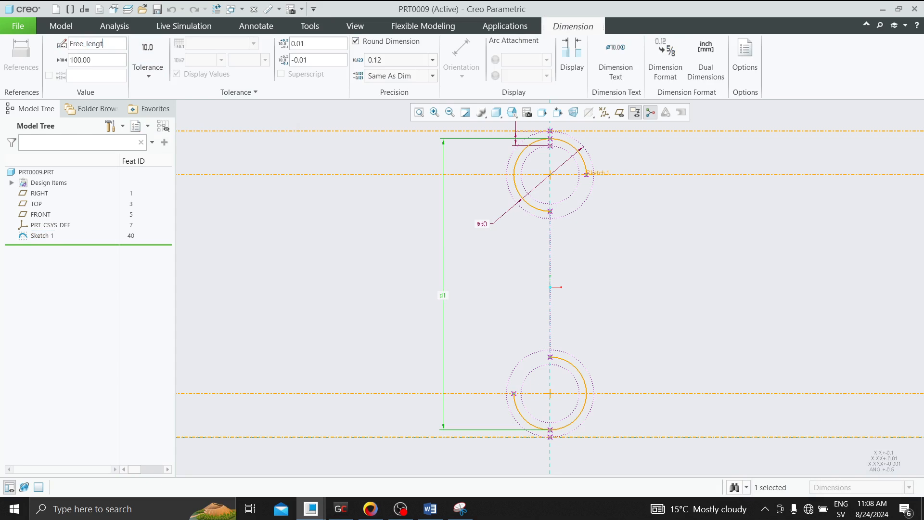
key(Return)
scroll(495, 237, up, 2)
scroll(500, 172, down, 2)
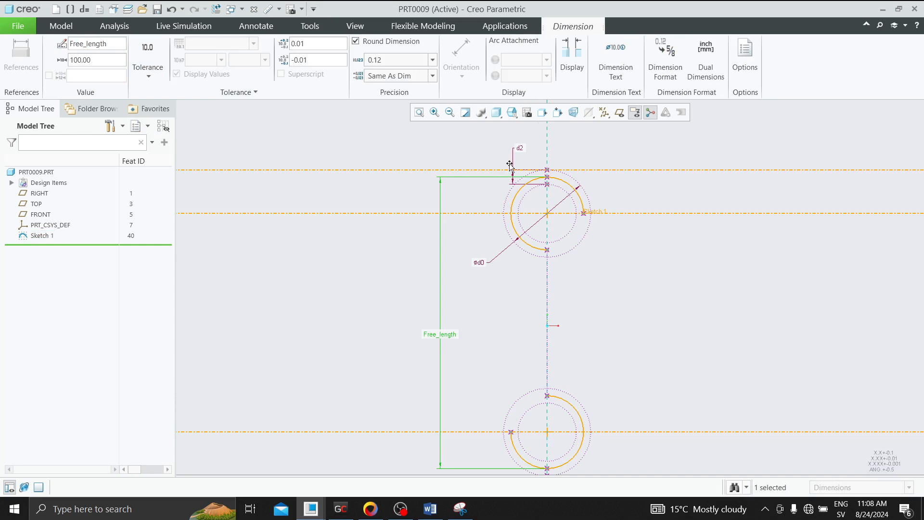
Rename the wire diameter dimension d2 at the upper circles as wire_diameter
click(518, 148)
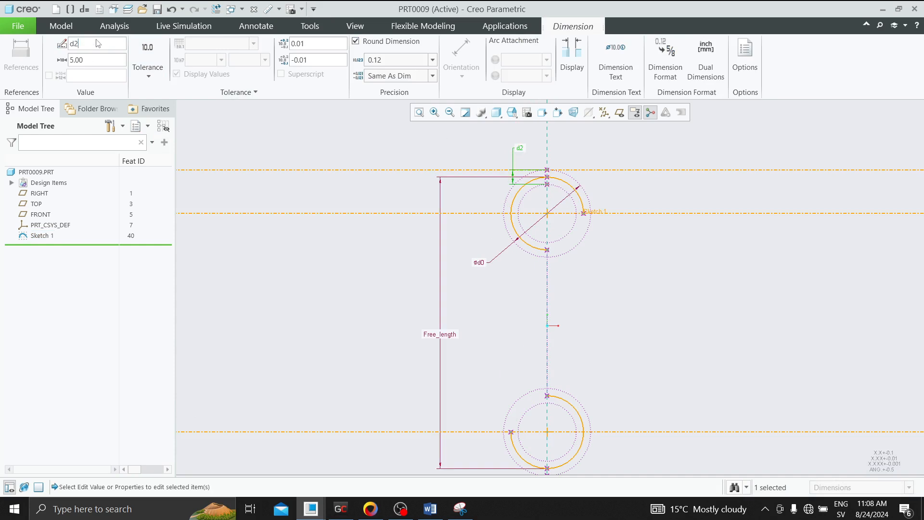
text(wire_diameter)
key(Return)
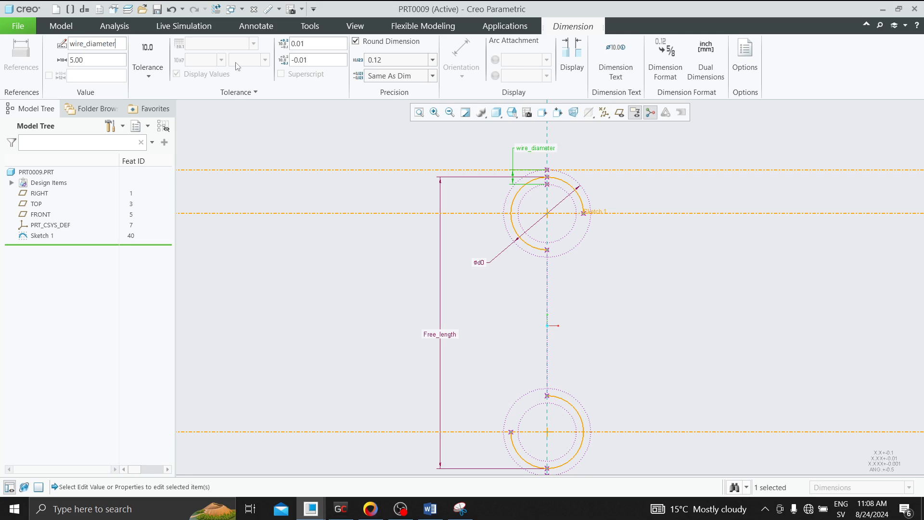
Rename the spring's outer diameter dimension d0 as spring_OD
click(480, 263)
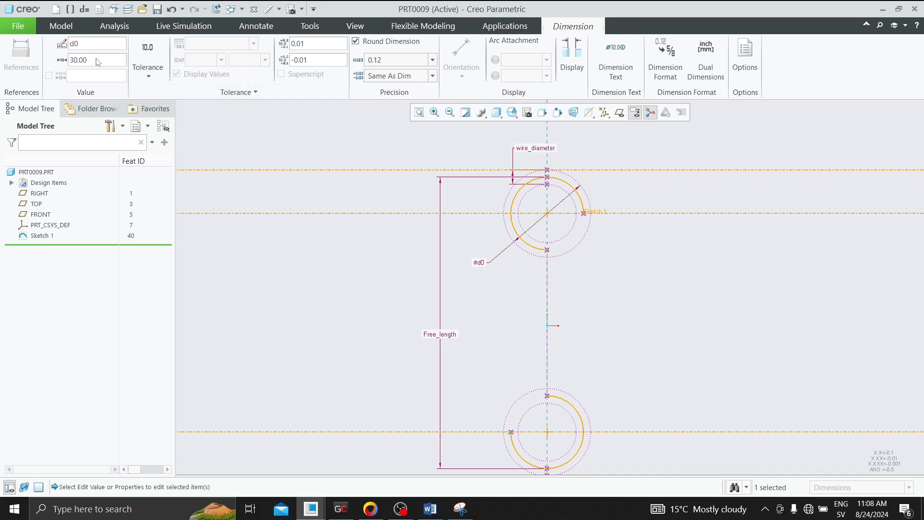
click(88, 44)
key(BackSpace)
key(BackSpace)
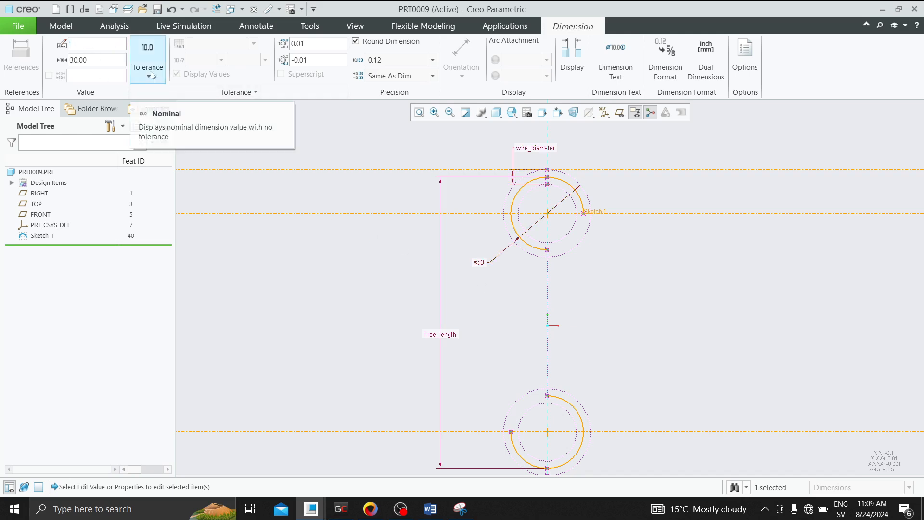
text(spring_OD)
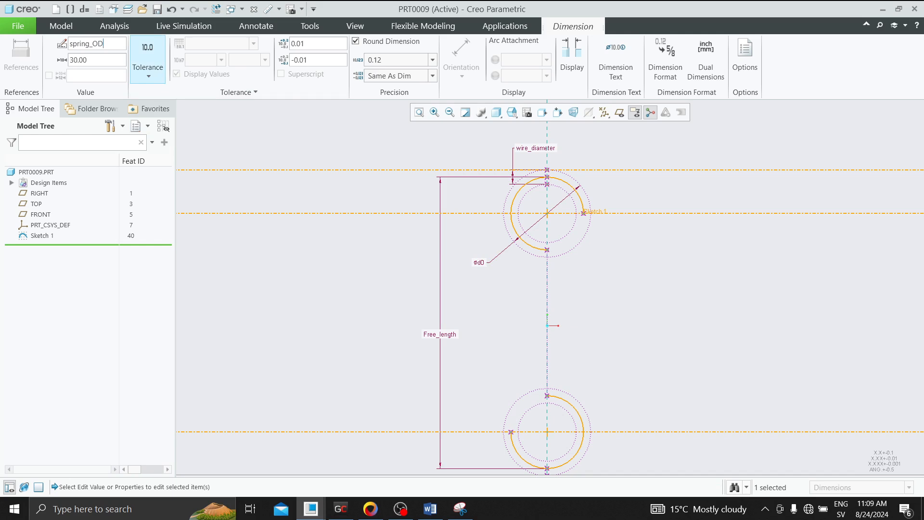
key(Return)
click(583, 129)
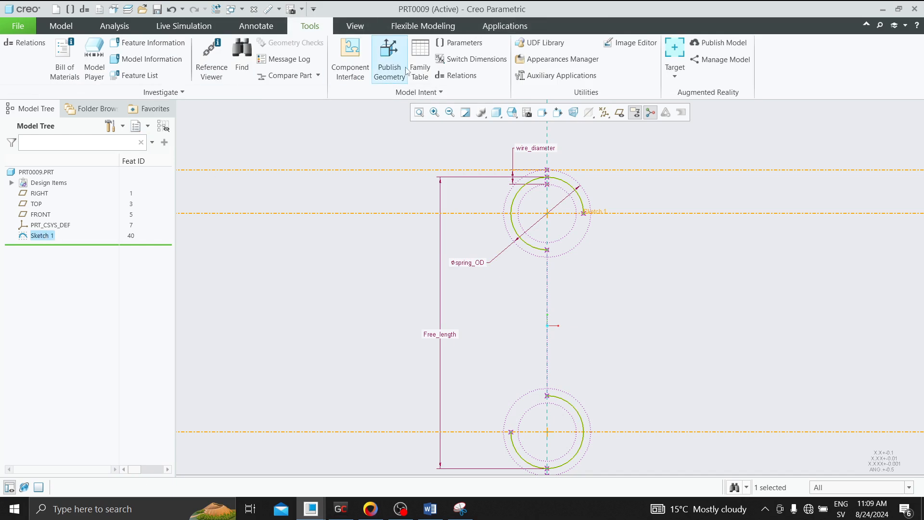
Open the part's relations and add wire_diameter=5, picking the dimension from the model
click(456, 75)
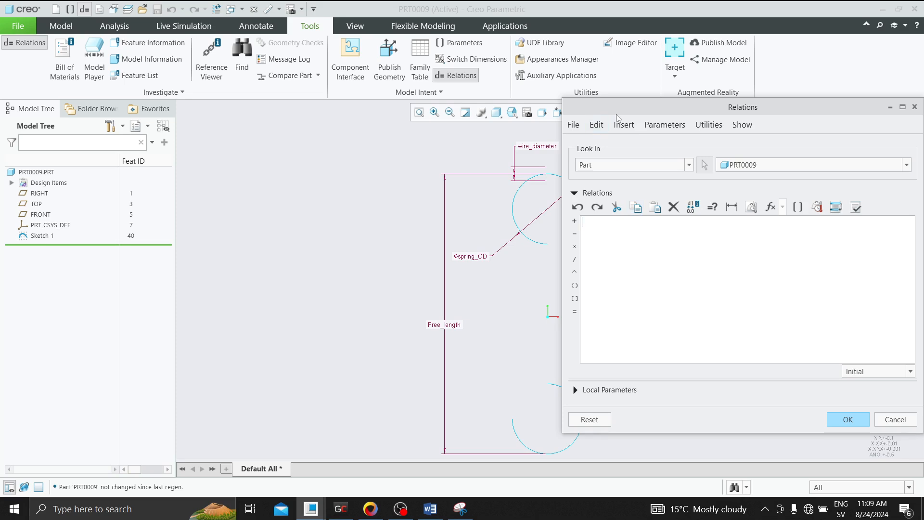
scroll(369, 200, up, 2)
scroll(476, 188, down, 2)
click(488, 156)
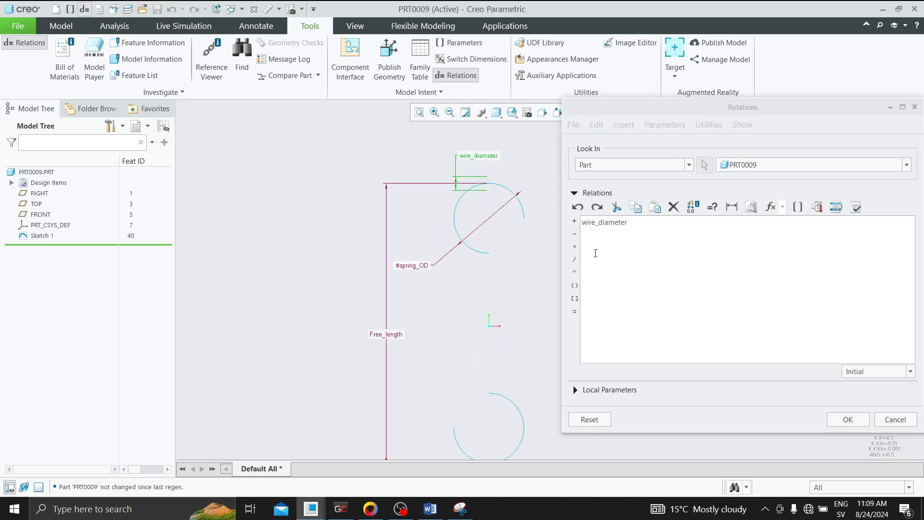
click(575, 312)
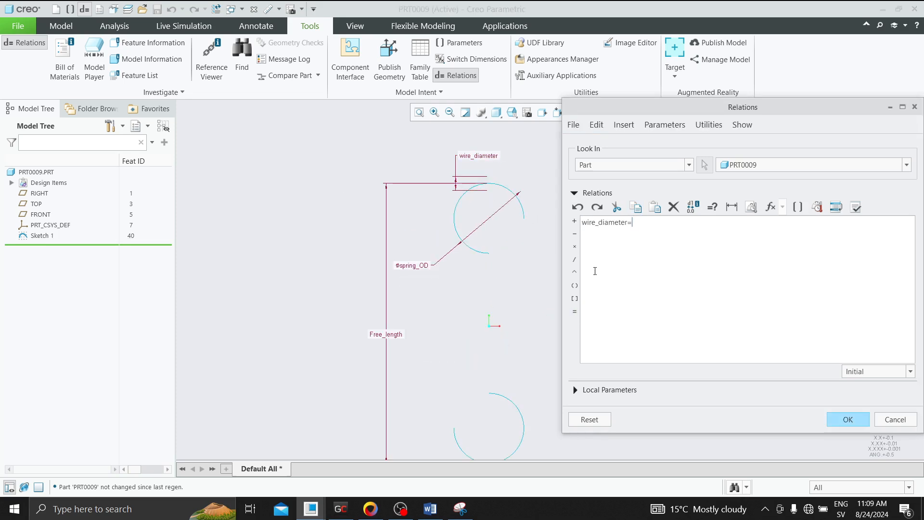
text(5)
Add the relations spring_OD=30 and Free_length=100 using the model's dimensions, and accept the relations
click(410, 268)
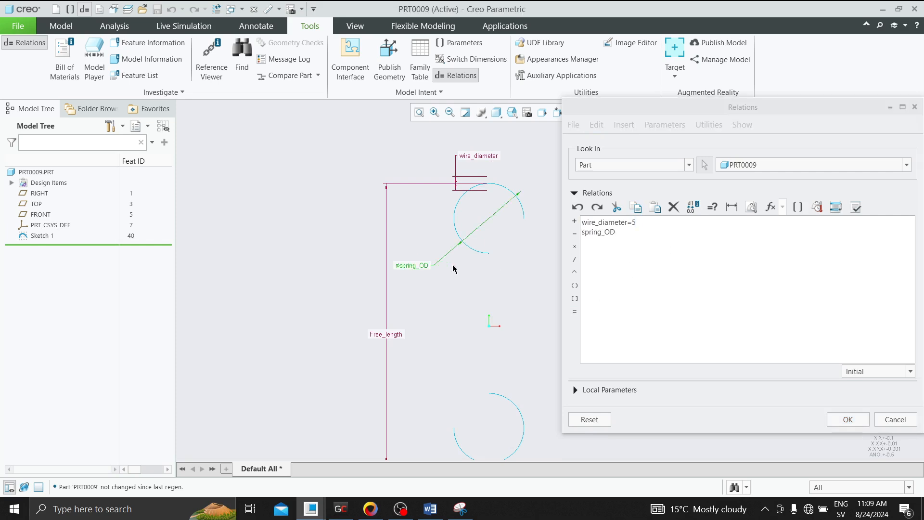
click(621, 235)
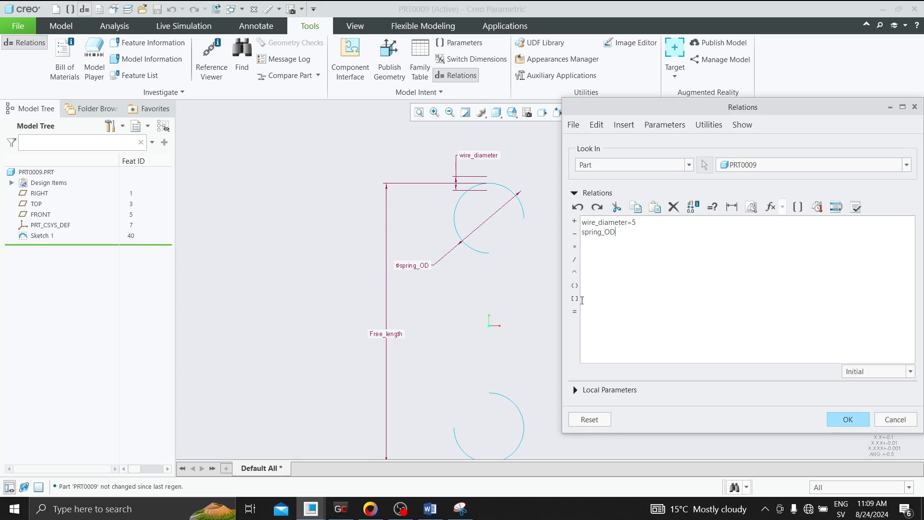
text(30)
key(Return)
click(400, 337)
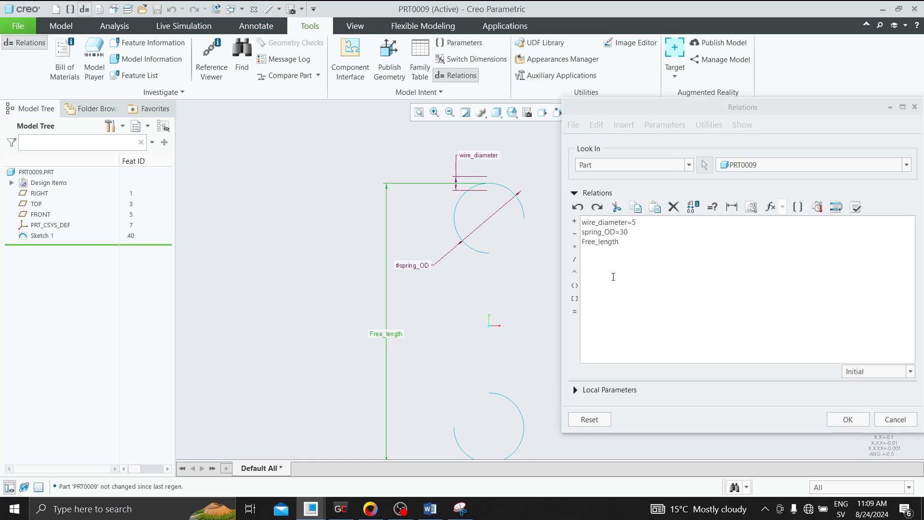
click(575, 311)
text(1)
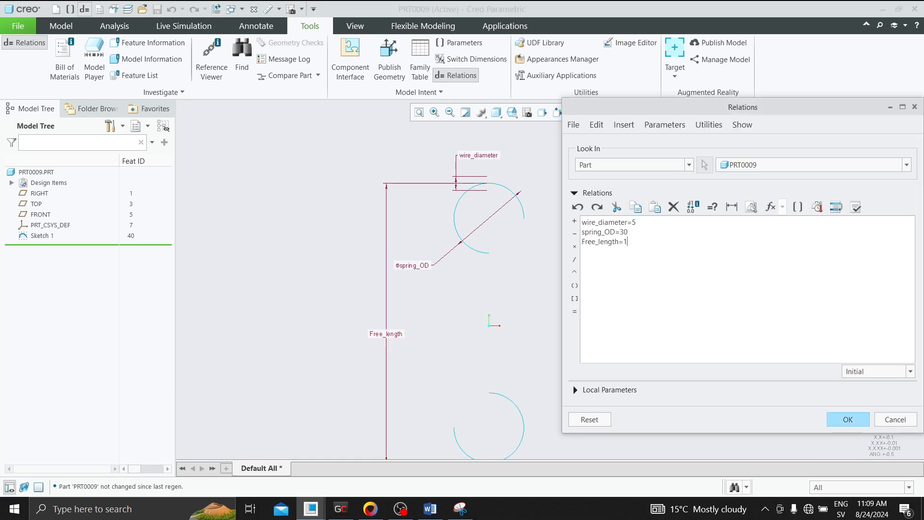
text(00)
click(848, 420)
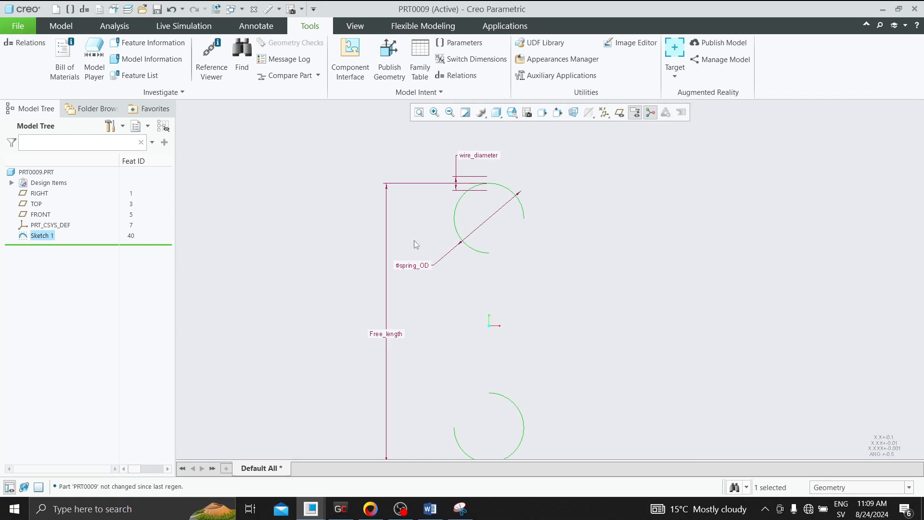
Reopen the part's relations and verify them
click(456, 75)
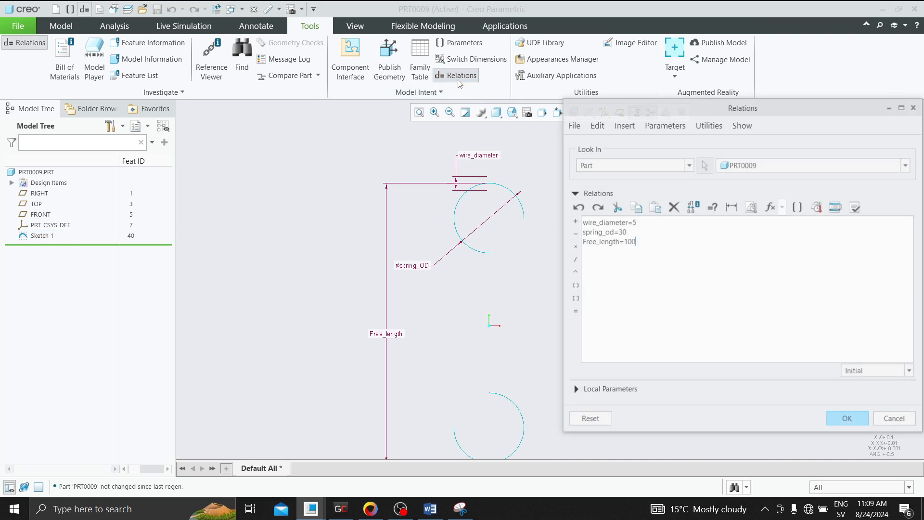
click(856, 207)
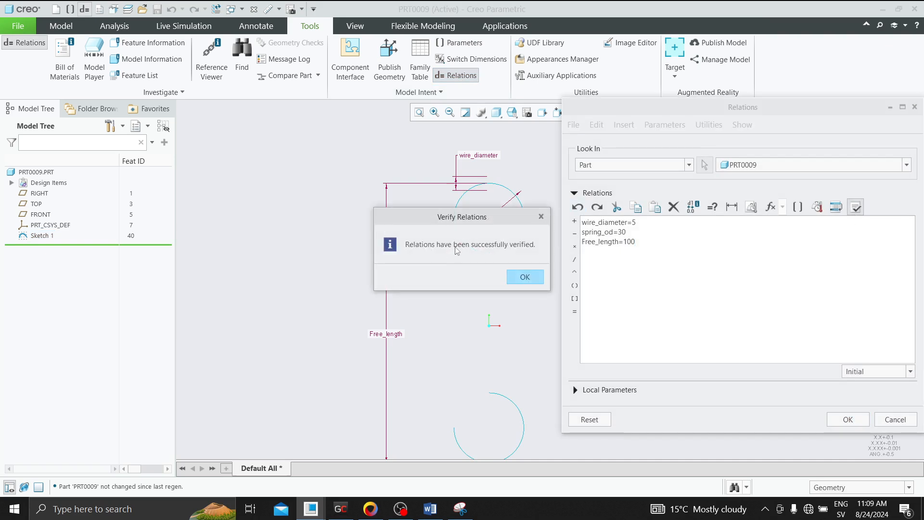
click(519, 277)
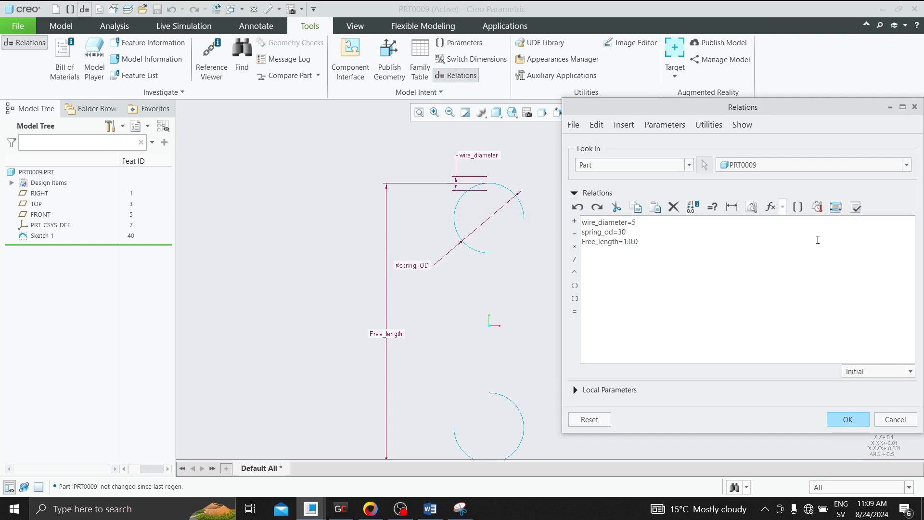
Verify the relations with the malformed entry Free_length=1.0.0 and restore its value to 100
click(856, 206)
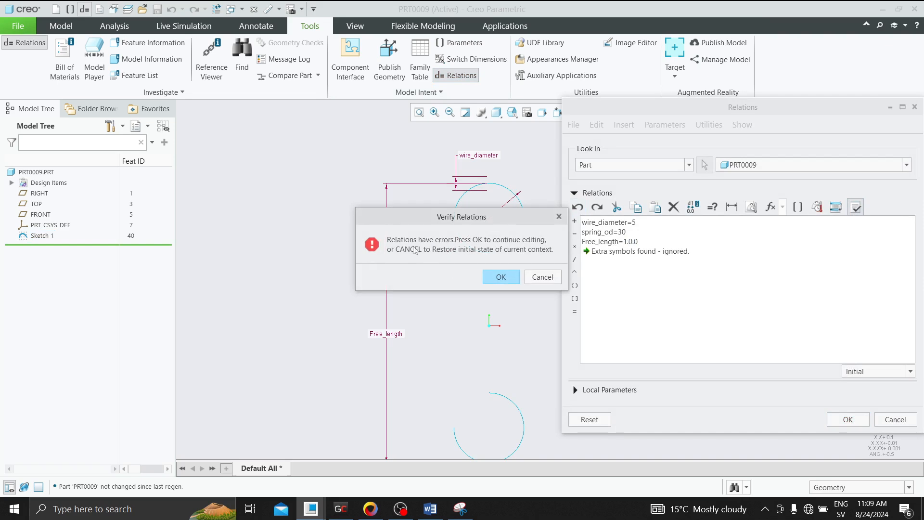
click(536, 273)
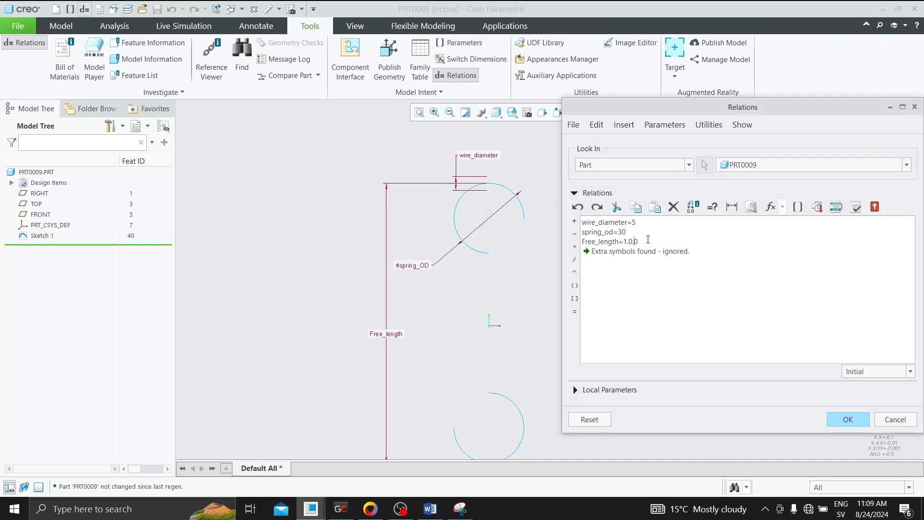
drag(648, 239, 629, 239)
key(BackSpace)
key(BackSpace)
Verify the restored relations once more and accept them
click(856, 207)
click(524, 277)
click(850, 420)
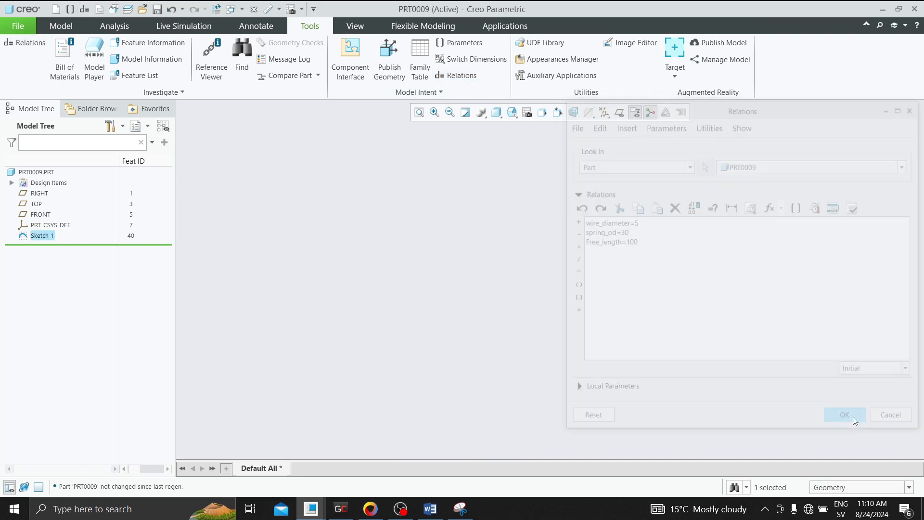
Rename Sketch 1 in the model tree as SPRING_GEOMETRY
scroll(515, 227, down, 2)
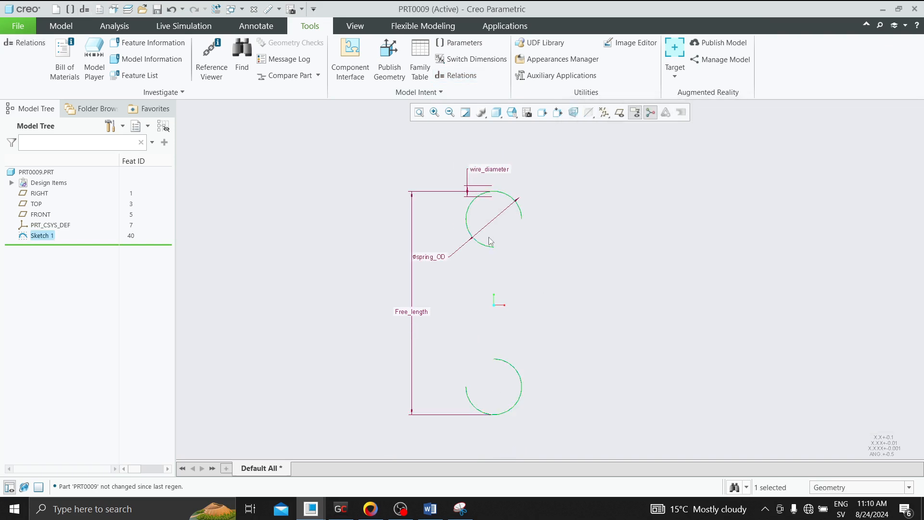
right_click(53, 239)
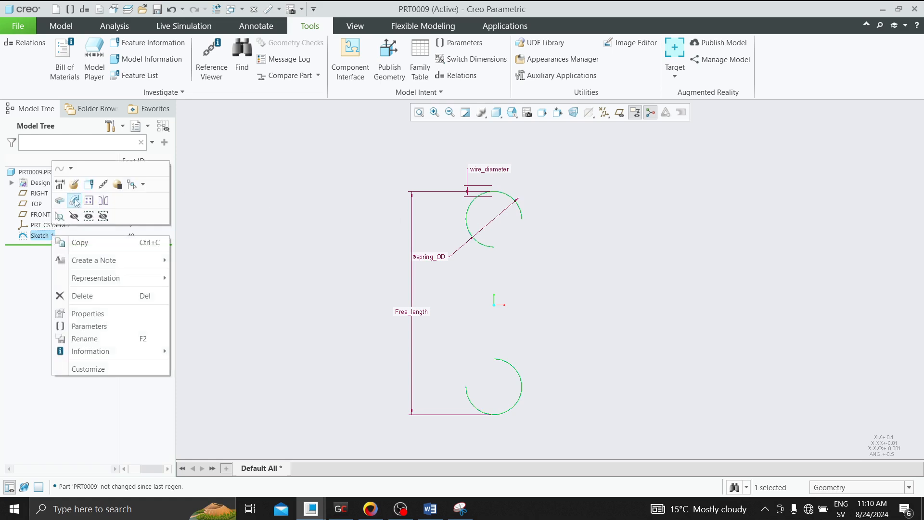
click(252, 194)
right_click(43, 235)
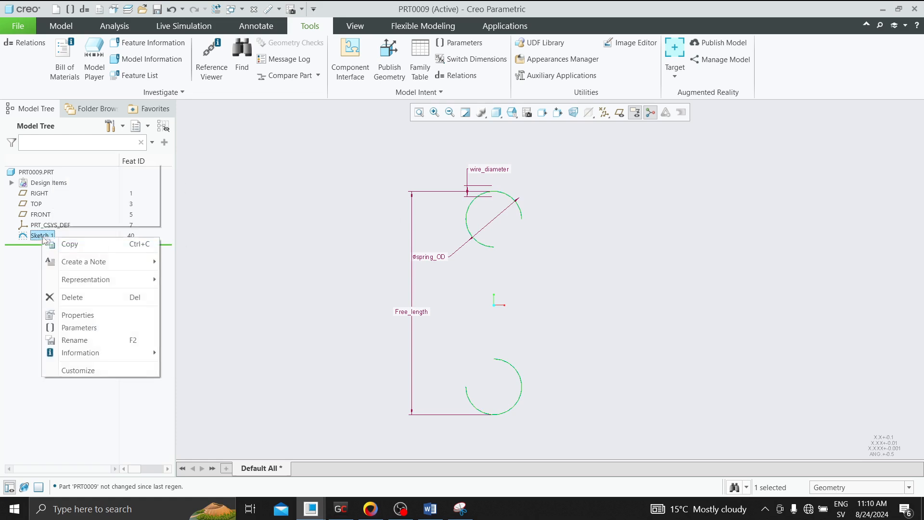
click(75, 340)
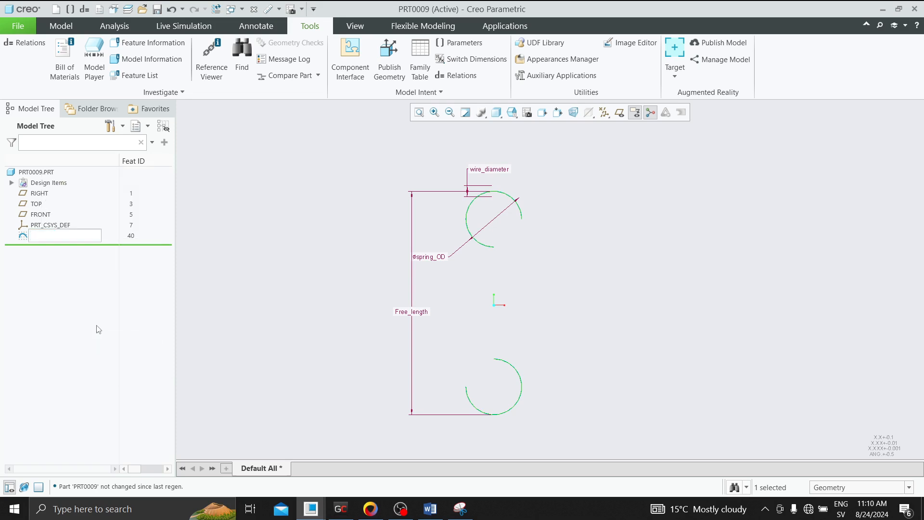
text(spring_Geometry)
key(Return)
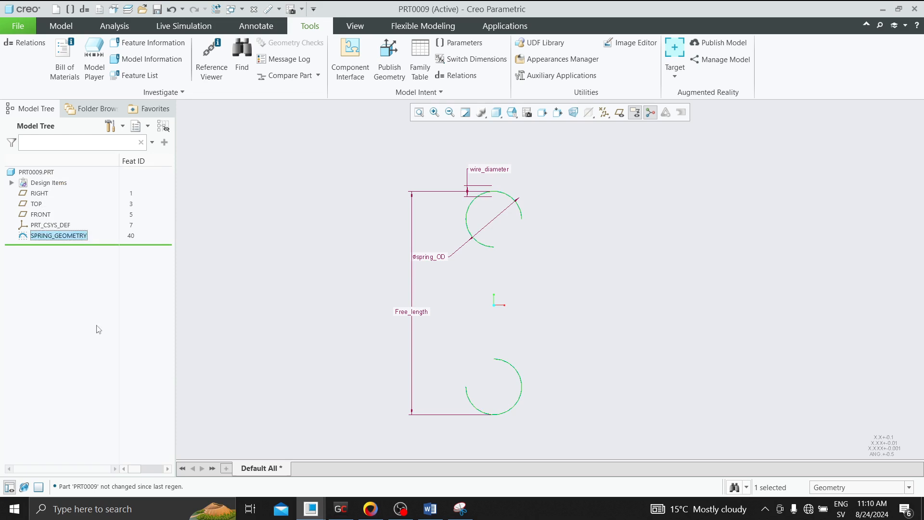
click(198, 248)
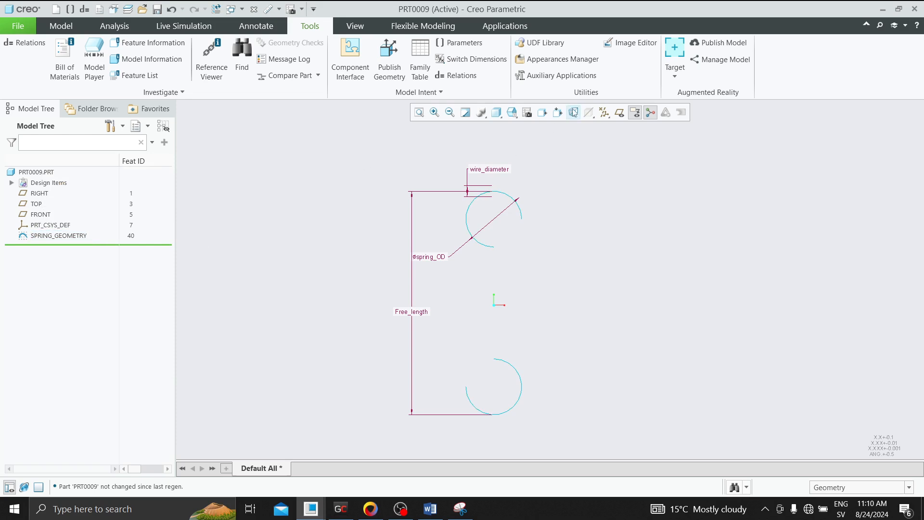
Display the datum planes and start a new sketch on the RIGHT datum plane
click(620, 112)
mouse_move(571, 175)
middle_down()
mouse_move(640, 178)
mouse_move(586, 182)
mouse_move(617, 188)
middle_up()
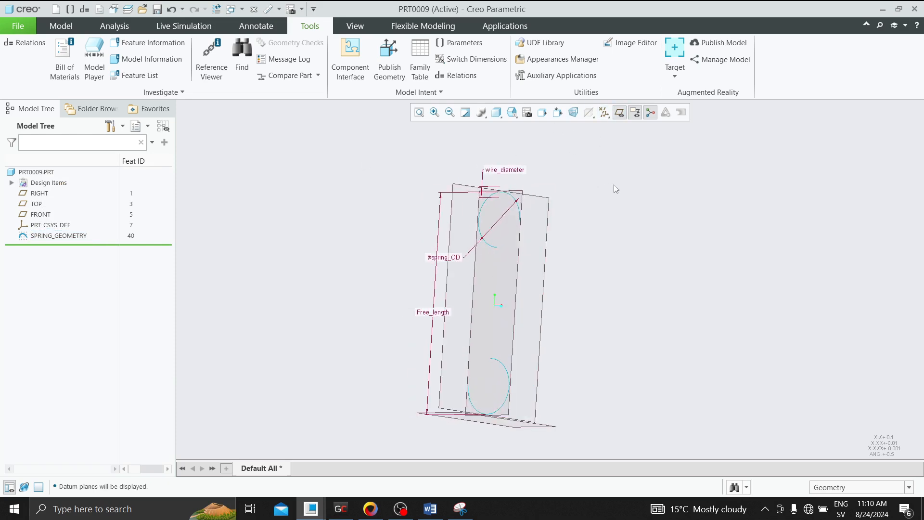
click(549, 201)
click(553, 148)
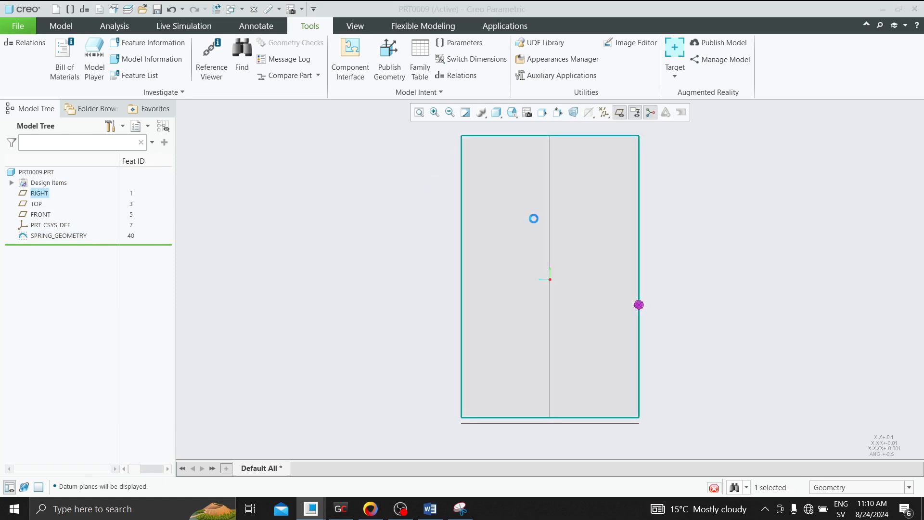
middle_drag(534, 199, 480, 208)
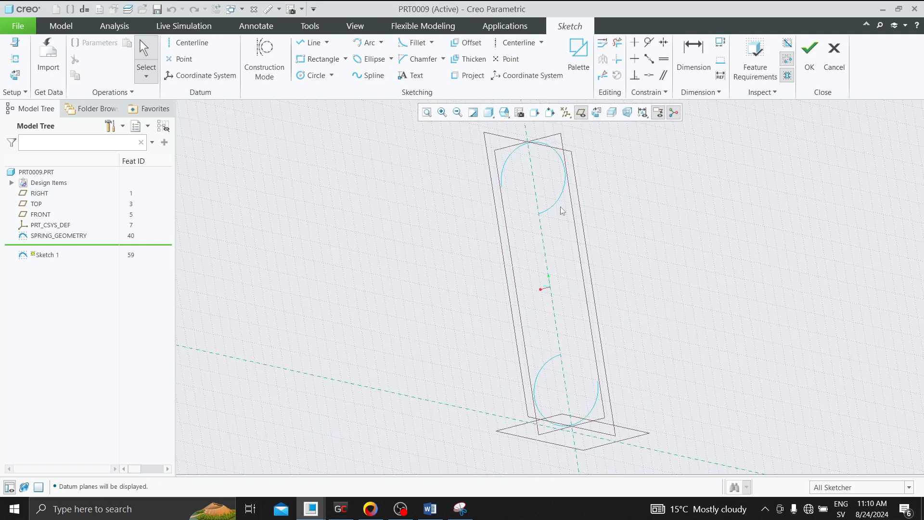
Add the inner end points of the upper and lower hook arcs as sketch references
click(14, 59)
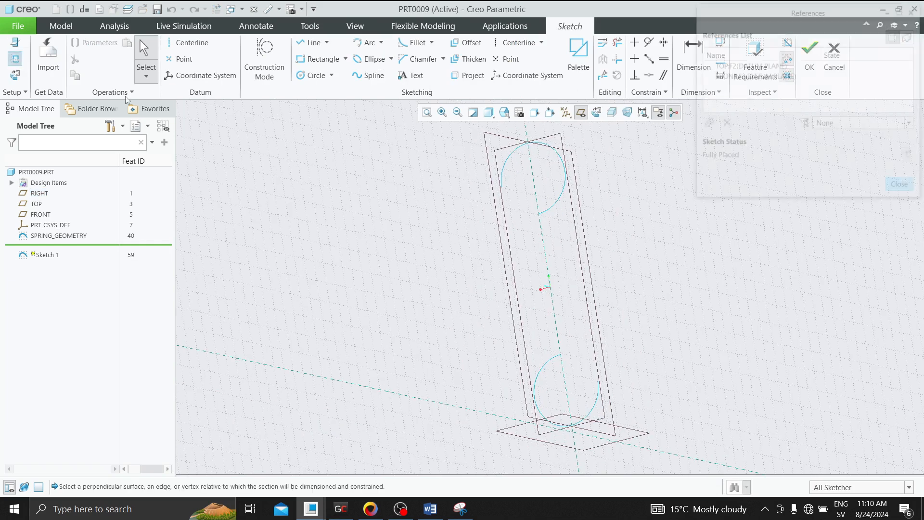
click(540, 214)
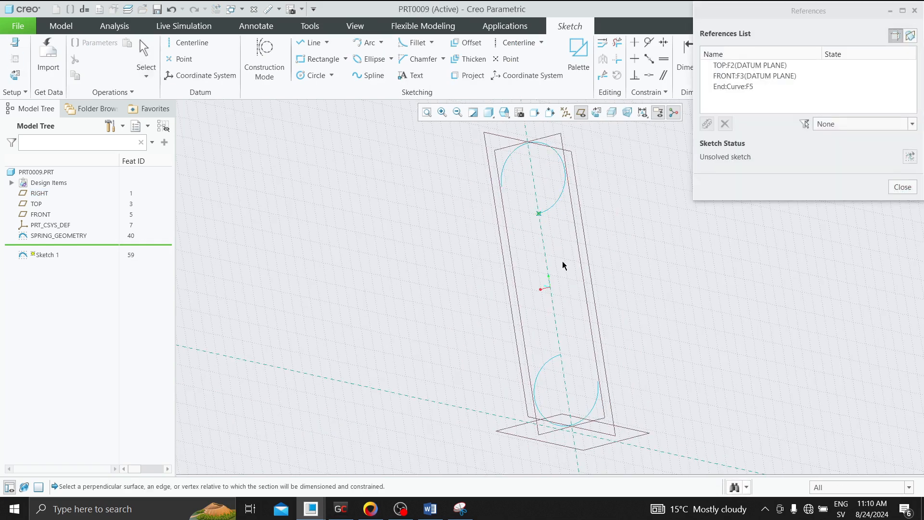
click(560, 355)
click(902, 189)
Orient the view to the sketch plane and display all datum types: axes, points, coordinate systems and planes
click(596, 113)
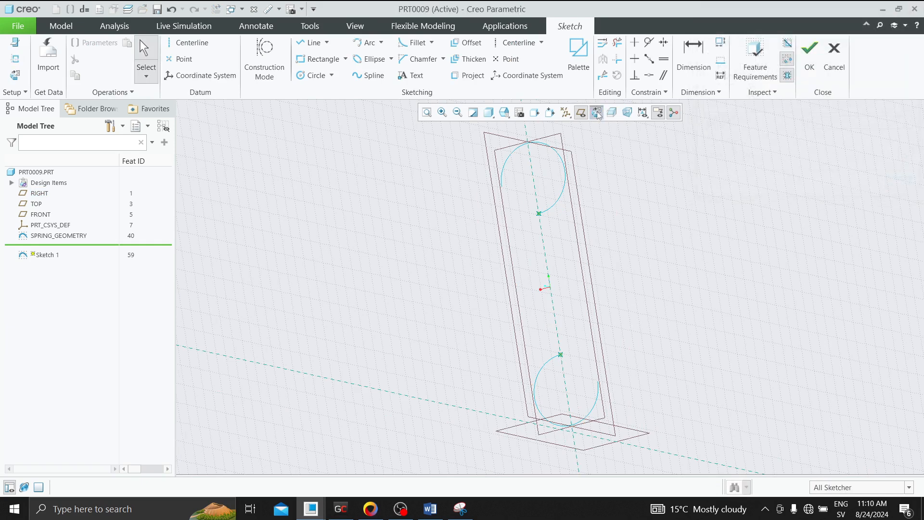
click(513, 45)
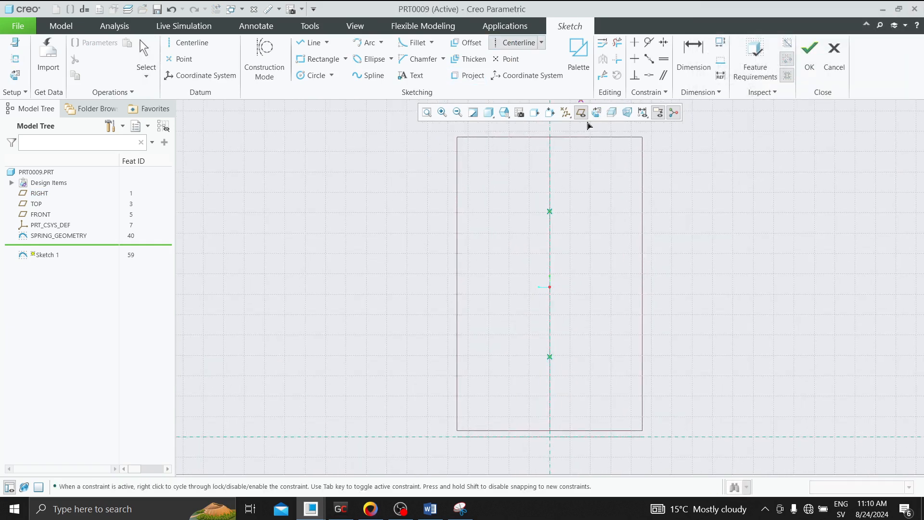
click(566, 112)
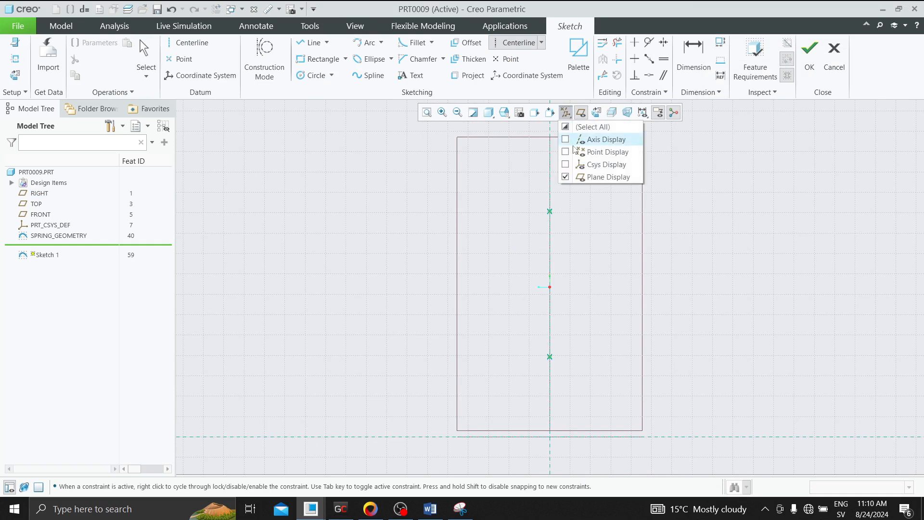
click(566, 140)
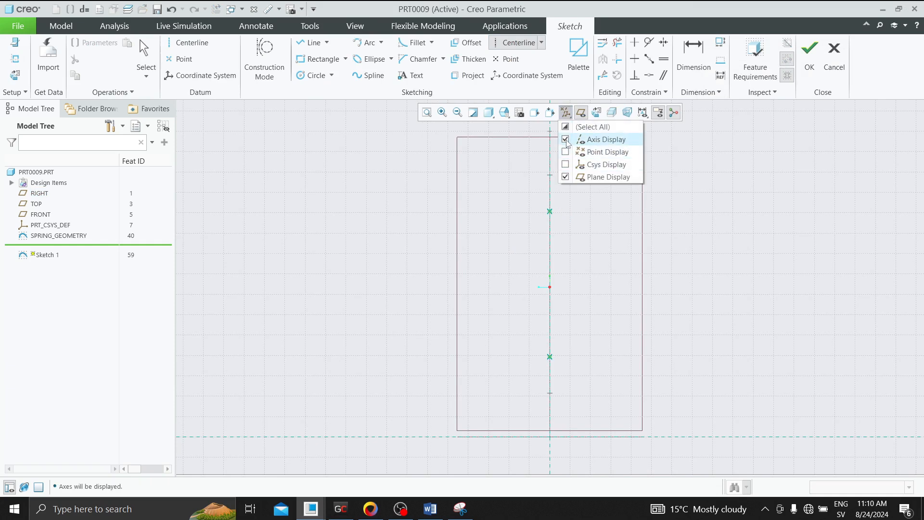
click(566, 127)
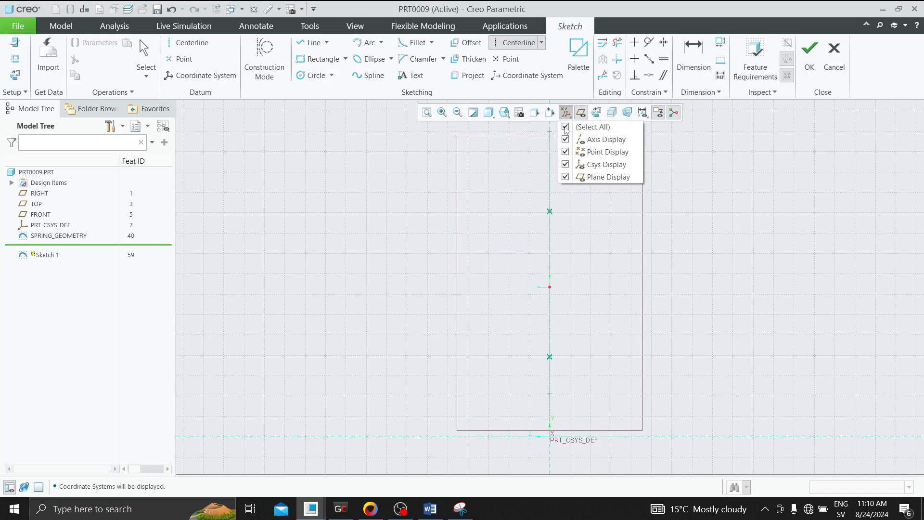
Draw two horizontal datum centerlines, one through the upper hook's end point and one through the lower hook's
mouse_move(548, 196)
middle_down()
mouse_move(524, 214)
mouse_move(573, 222)
middle_up()
click(201, 45)
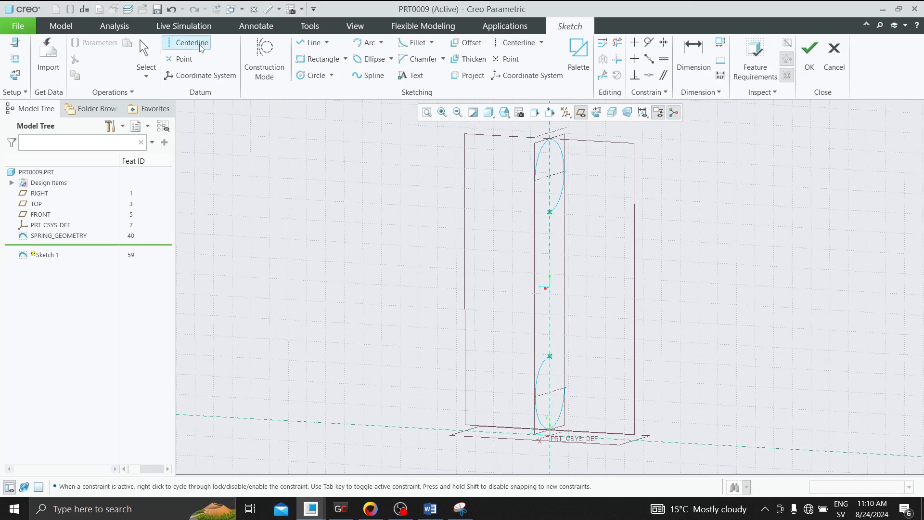
click(596, 112)
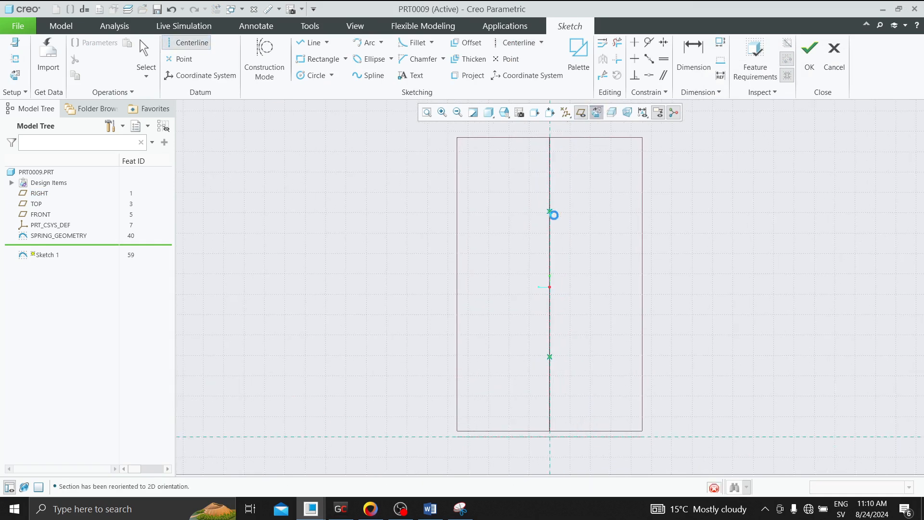
click(550, 211)
click(453, 212)
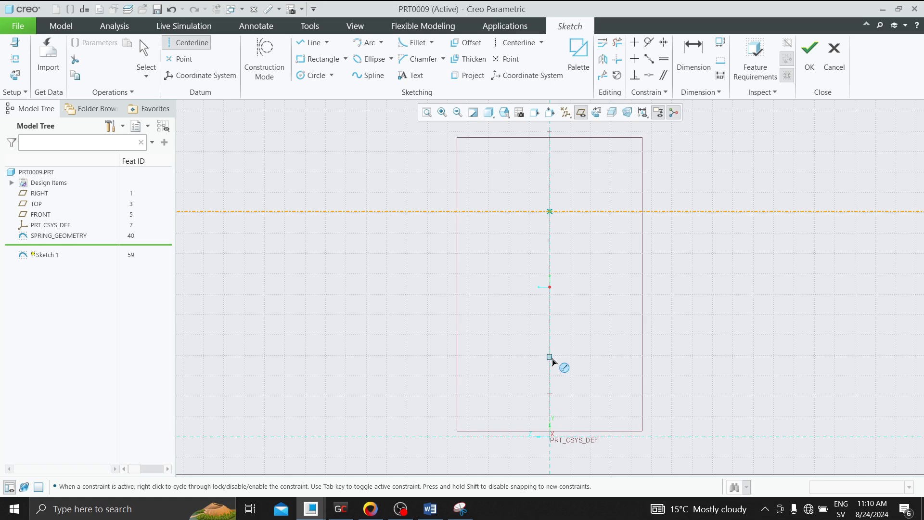
click(552, 359)
click(400, 357)
middle_click(470, 322)
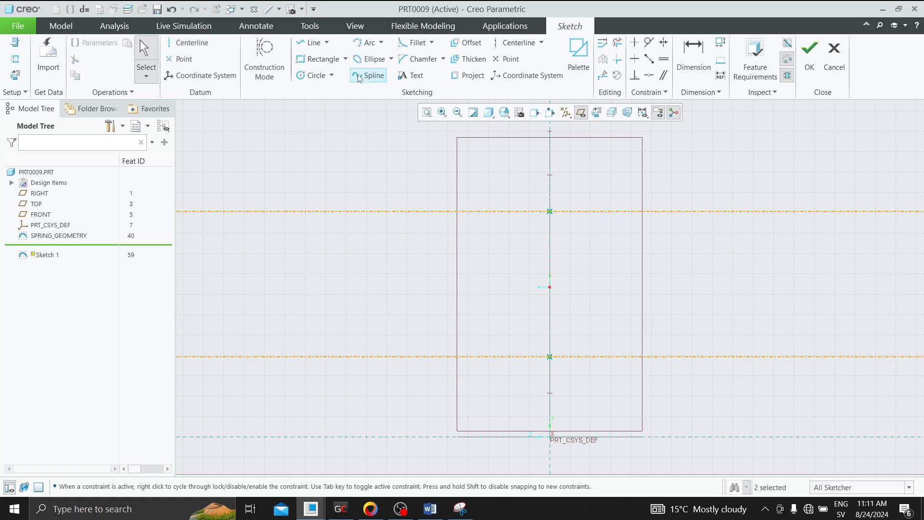
Draw a vertical sketch centerline along the vertical reference through both hook end points
click(310, 43)
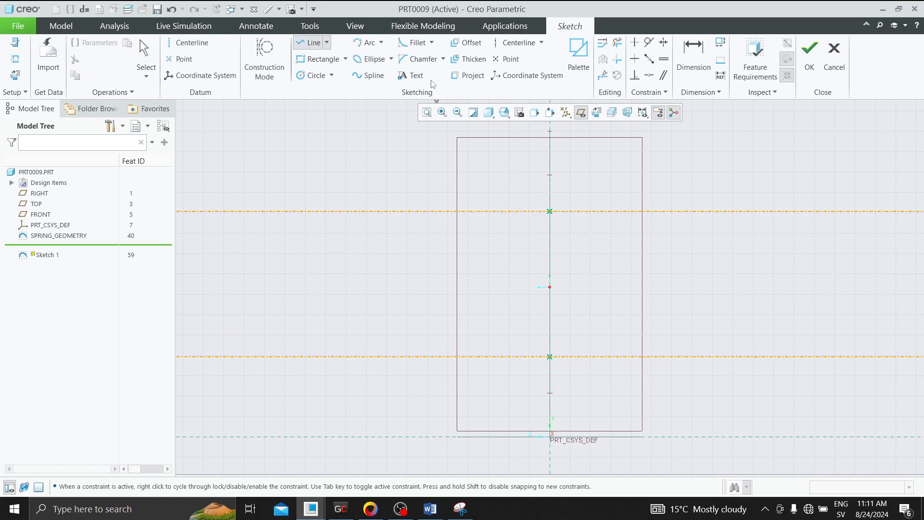
click(514, 43)
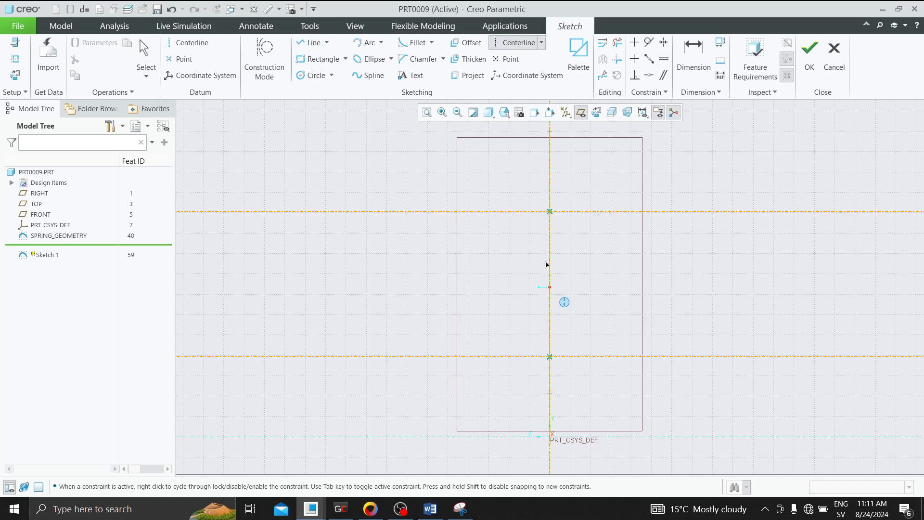
click(551, 160)
middle_click(550, 160)
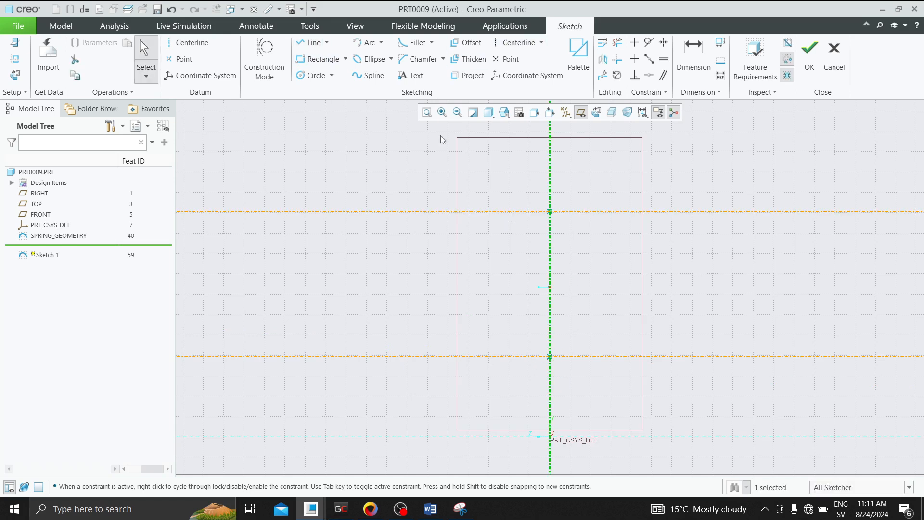
Sketch a vertical line between the two horizontal centerlines, about 27.3 mm to one side of the vertical centerline
click(311, 43)
click(470, 210)
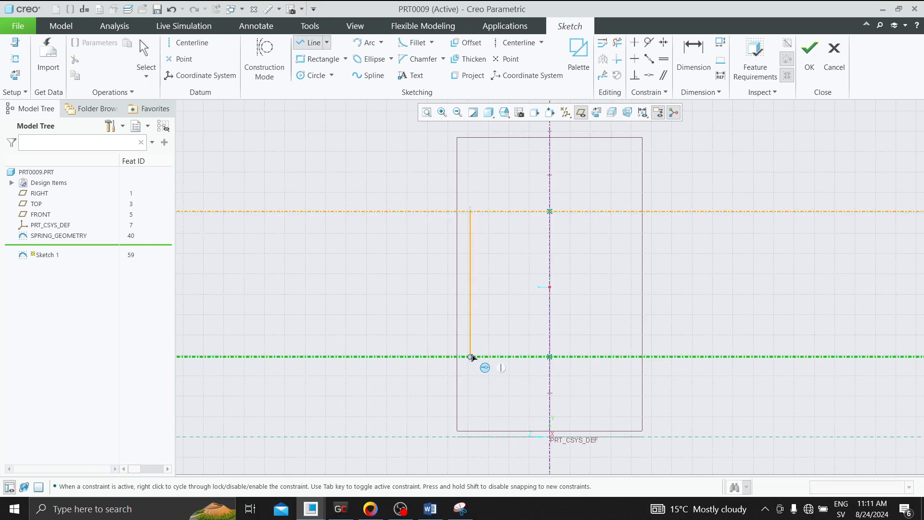
click(471, 357)
middle_click(472, 357)
Dimension the vertical line as a diameter about the vertical centerline and set it to 60 mm
click(694, 54)
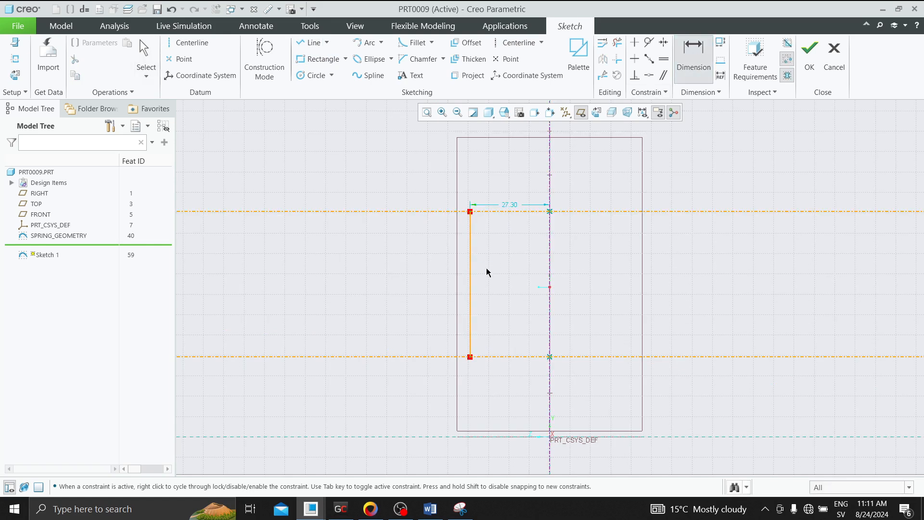
click(549, 255)
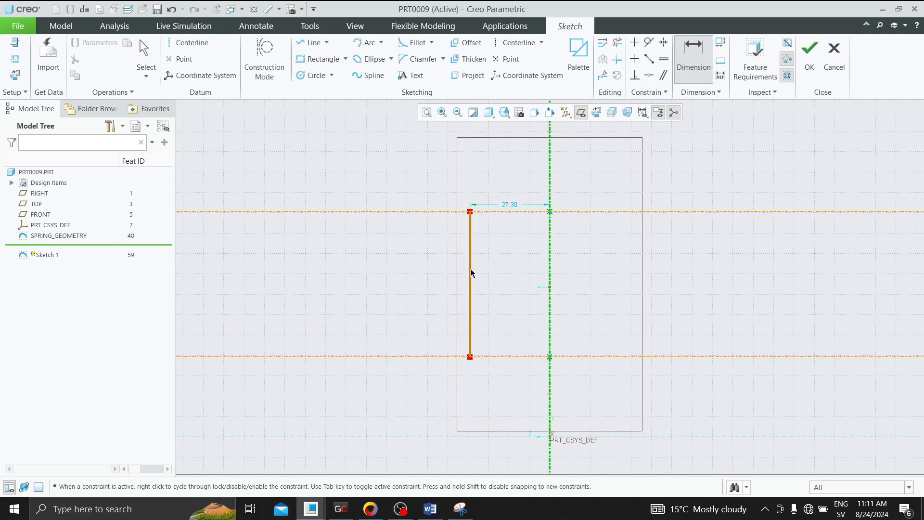
middle_click(587, 260)
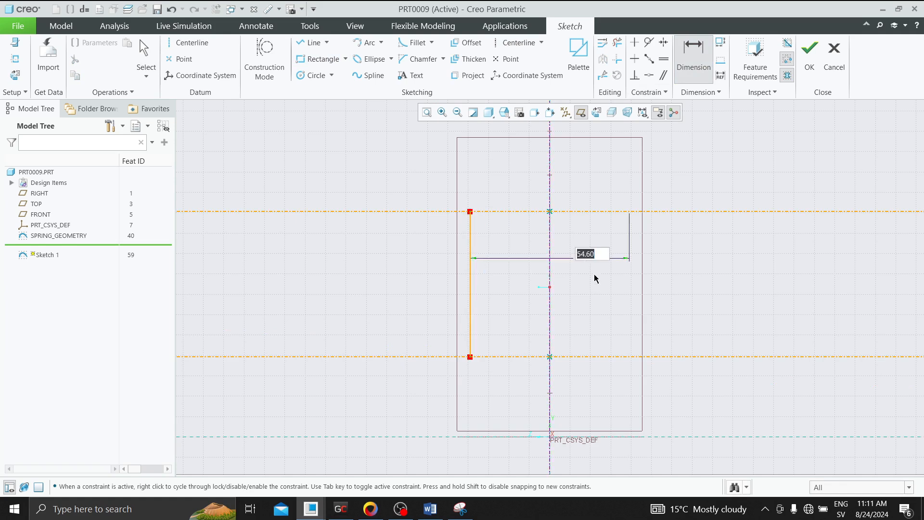
text(3)
key(Return)
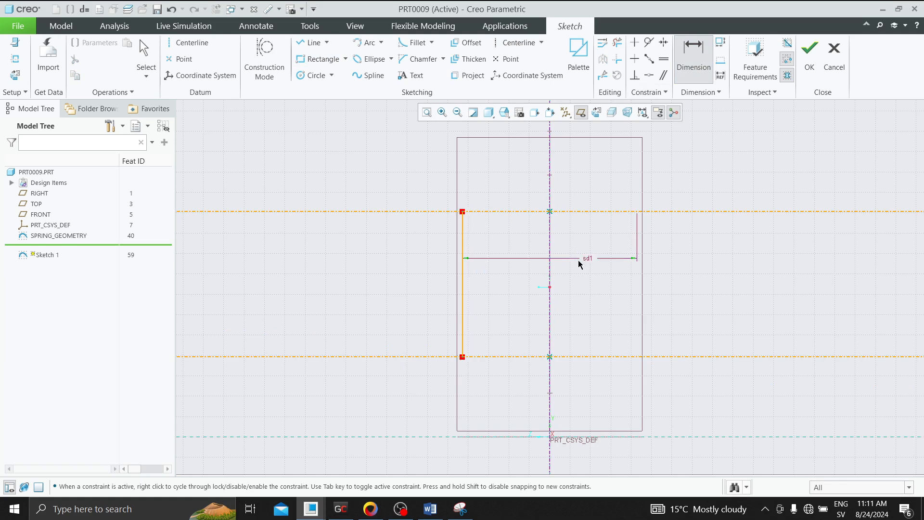
Add the sketch relation sd1=2*spring_OD for the diameter dimension, verify it and accept the relations
click(310, 26)
click(457, 75)
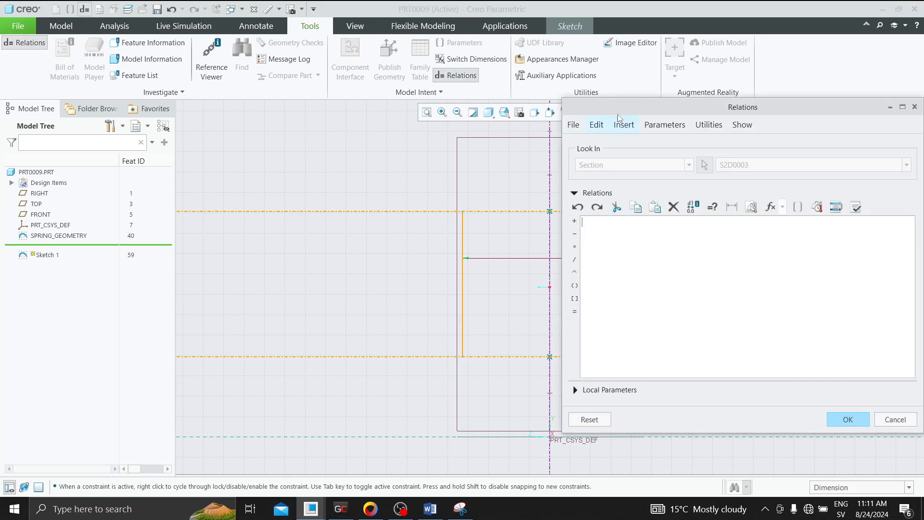
mouse_move(619, 115)
mouse_down()
mouse_move(272, 164)
mouse_move(215, 132)
mouse_up()
click(588, 258)
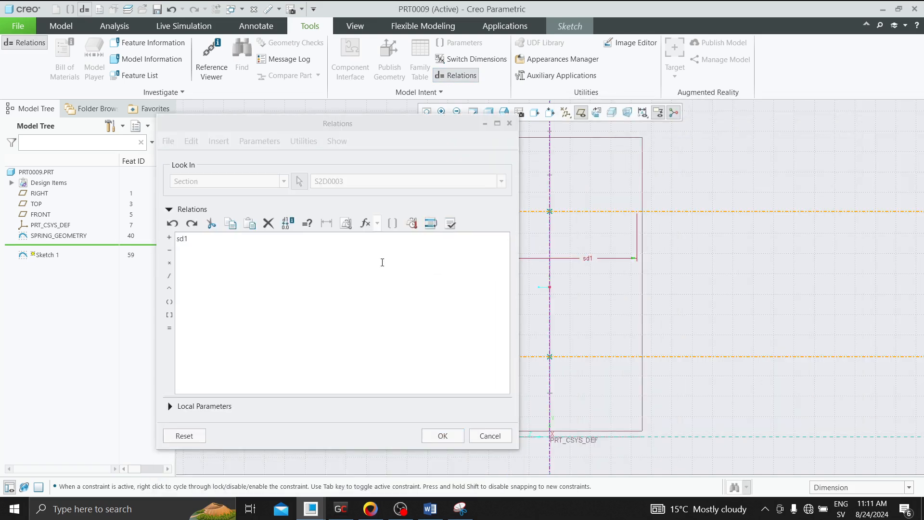
click(169, 328)
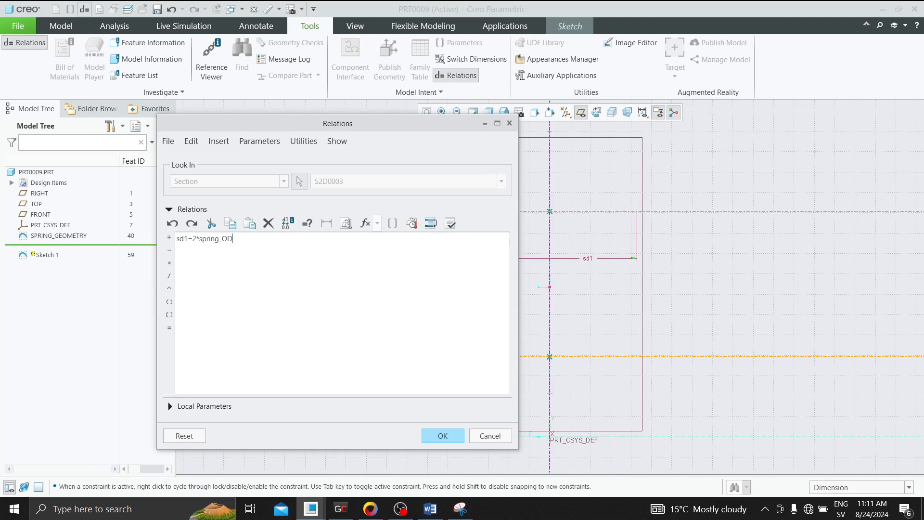
click(451, 223)
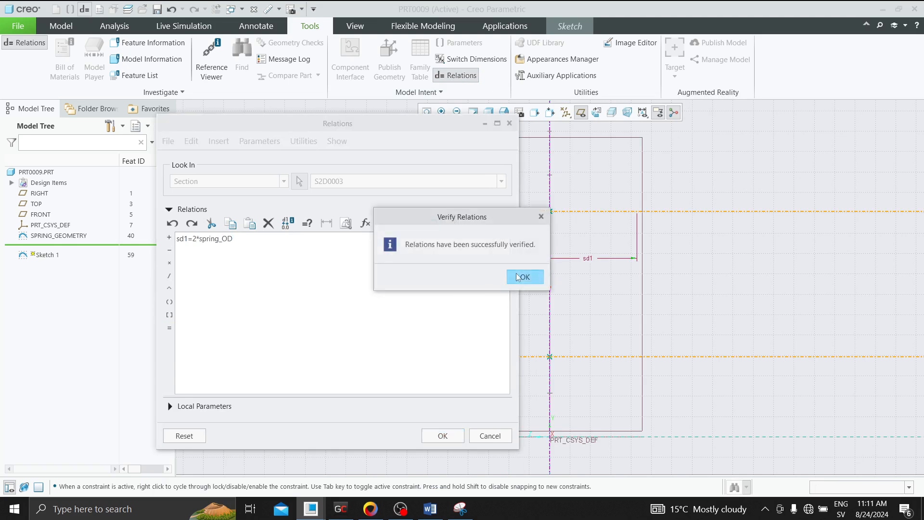
click(579, 275)
click(443, 435)
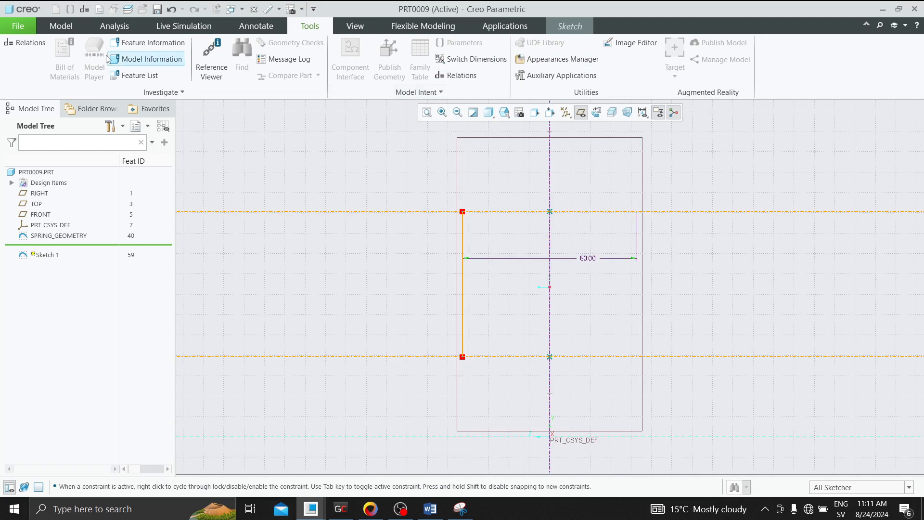
Add the vertical line's length as a reference dimension and finish the sketch
click(570, 26)
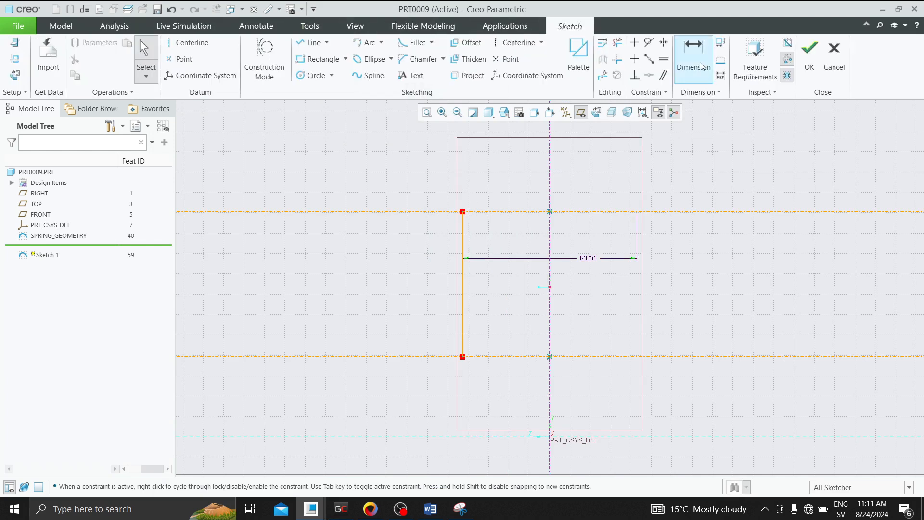
click(702, 66)
click(462, 244)
middle_click(417, 269)
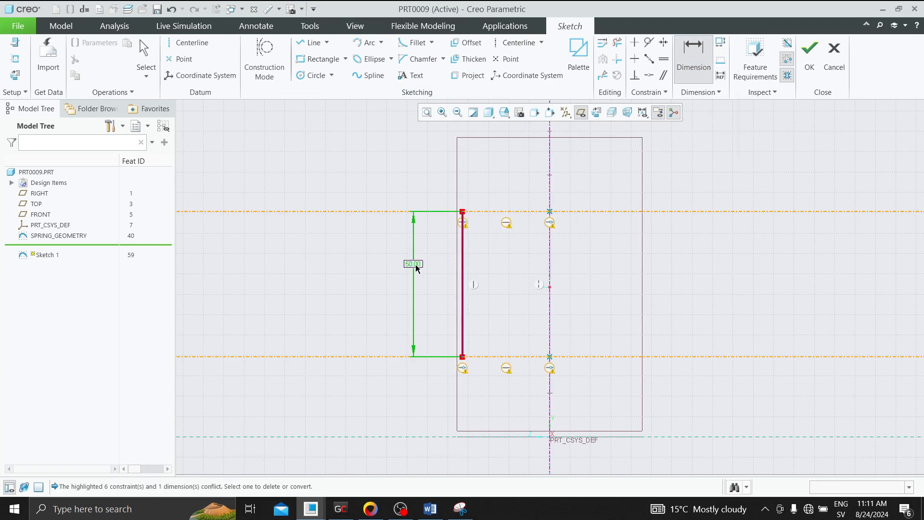
click(843, 145)
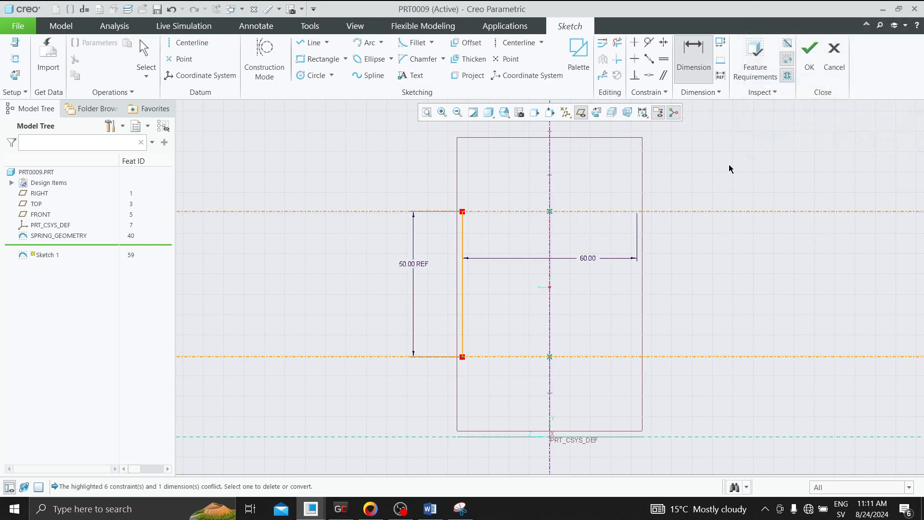
click(809, 48)
Rename Sketch 1 in the model tree as Body_length_Geo
middle_drag(659, 230, 612, 242)
right_click(40, 250)
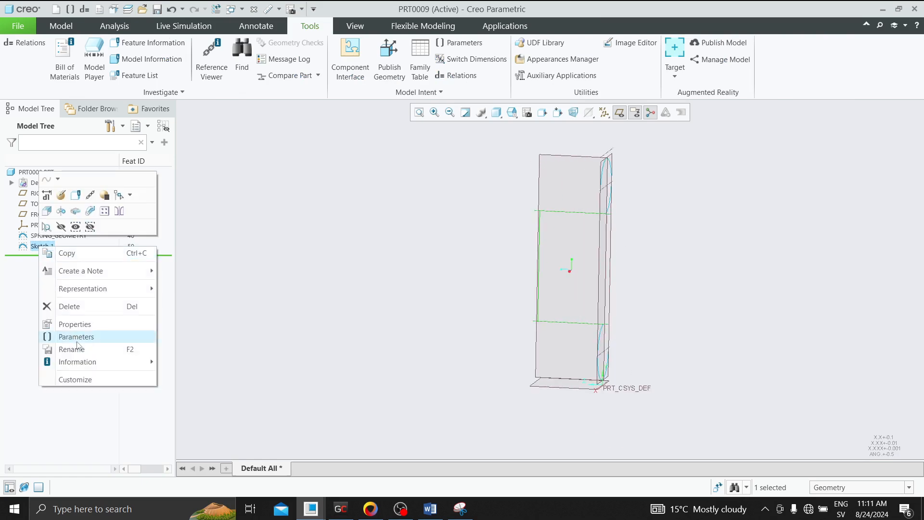
click(136, 347)
key(BackSpace)
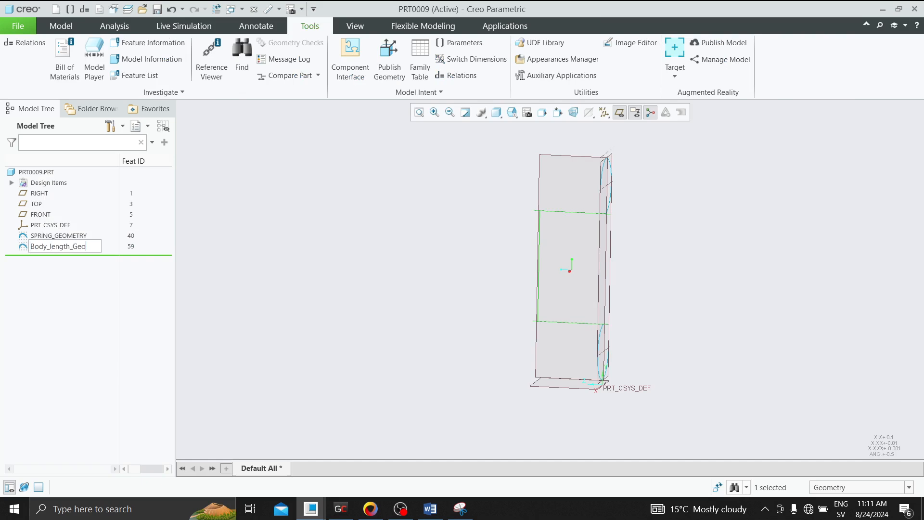
key(Return)
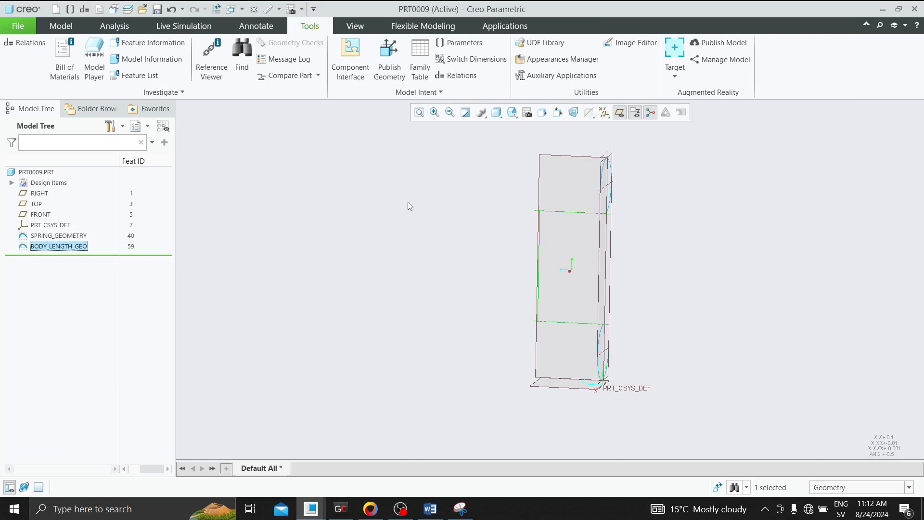
click(454, 212)
Edit the BODY_LENGTH_GEO sketch and draw a circle about 4 mm in diameter centred on the vertical line's lower end
click(52, 248)
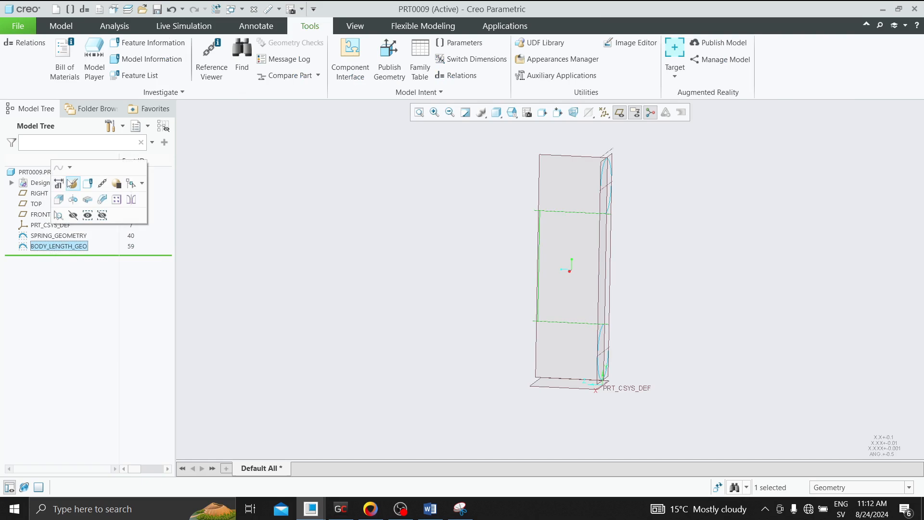
click(68, 184)
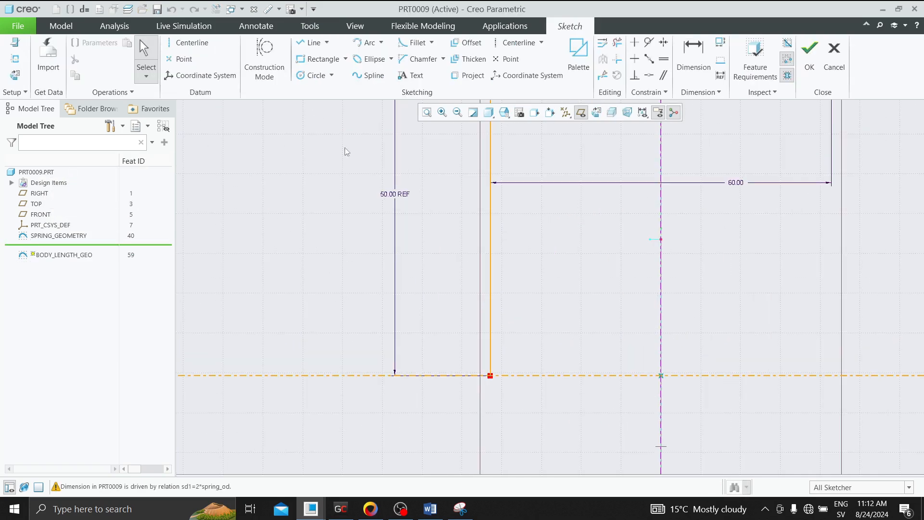
click(314, 75)
click(490, 375)
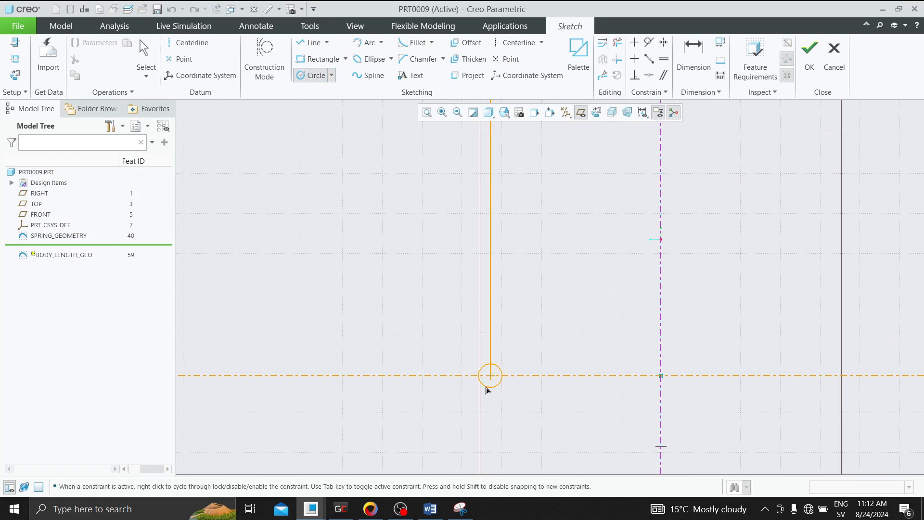
click(495, 385)
middle_click(501, 375)
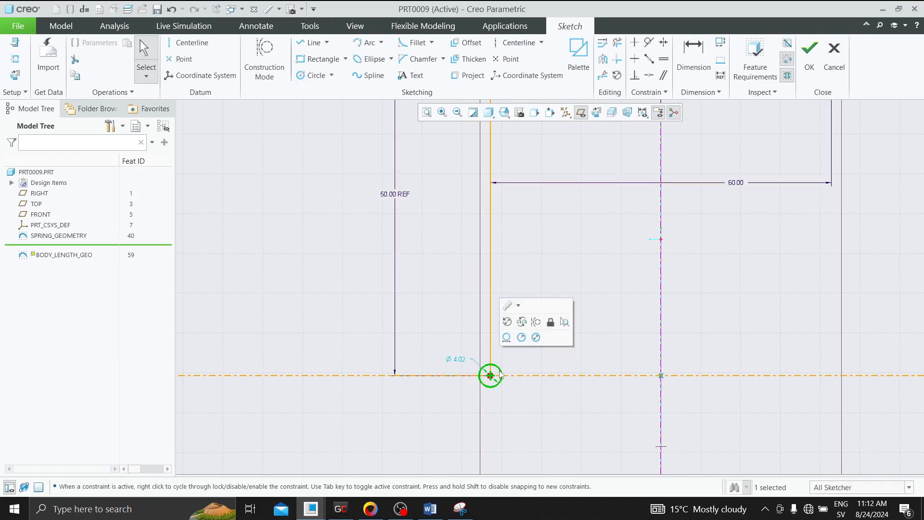
Add the sketch relation sd3=wire_diameter for the small circle's diameter, verify it and accept the relations
click(461, 363)
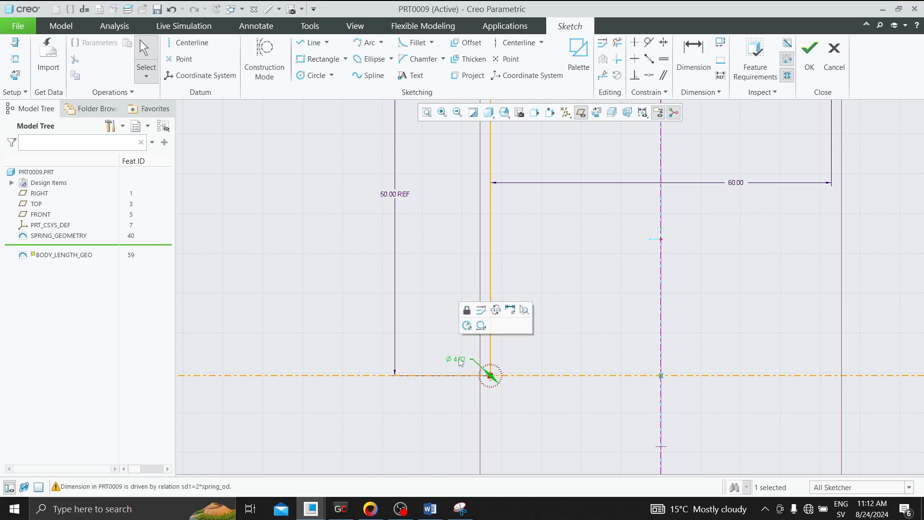
click(310, 26)
click(456, 75)
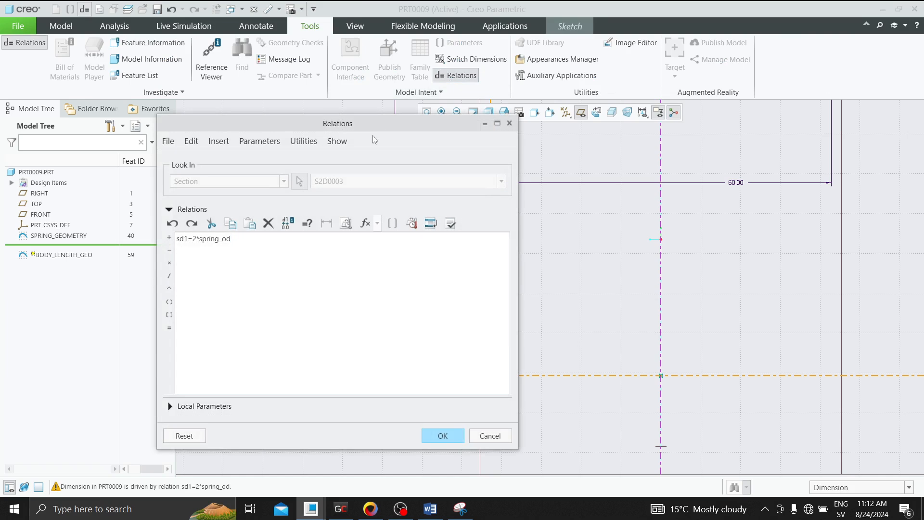
drag(375, 125, 674, 155)
drag(529, 158, 613, 155)
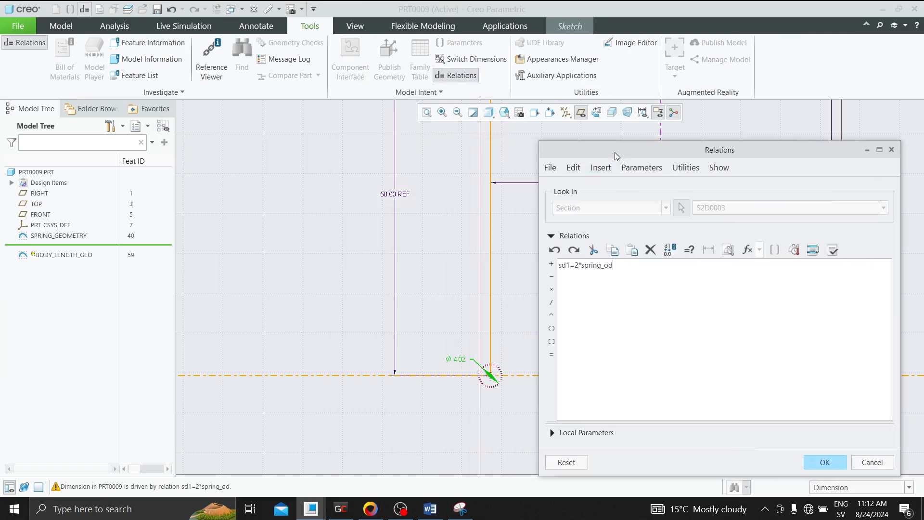
click(461, 360)
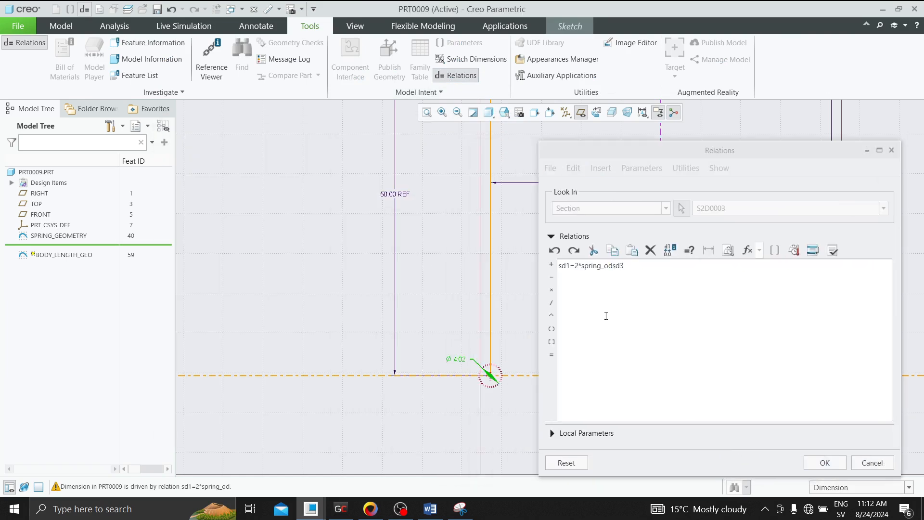
click(637, 267)
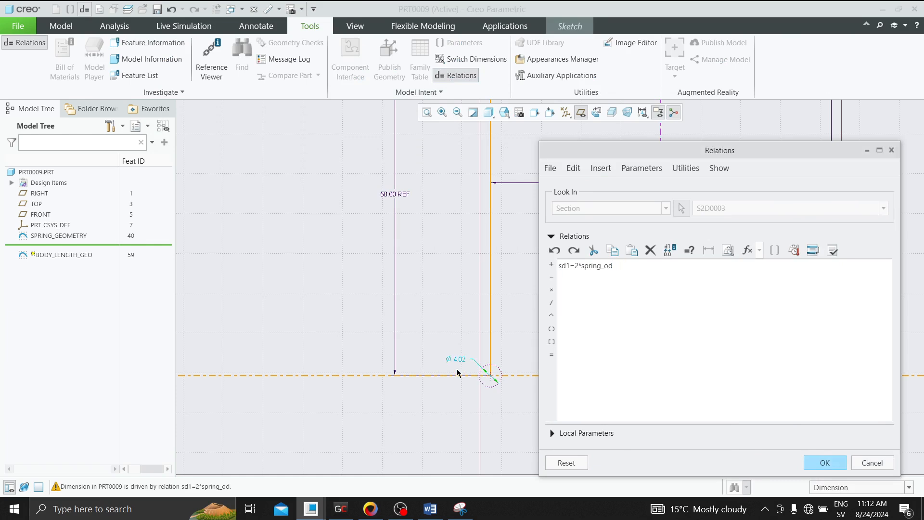
click(482, 367)
click(552, 357)
click(833, 250)
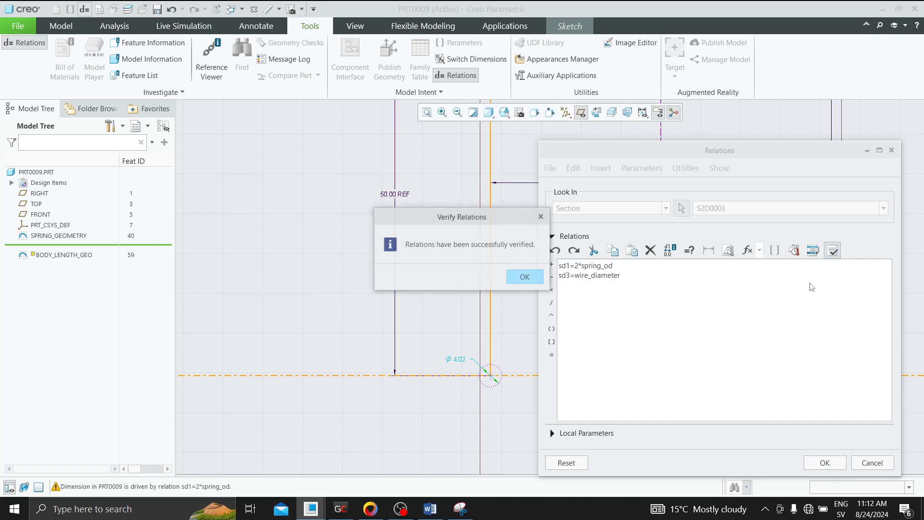
click(525, 277)
click(824, 462)
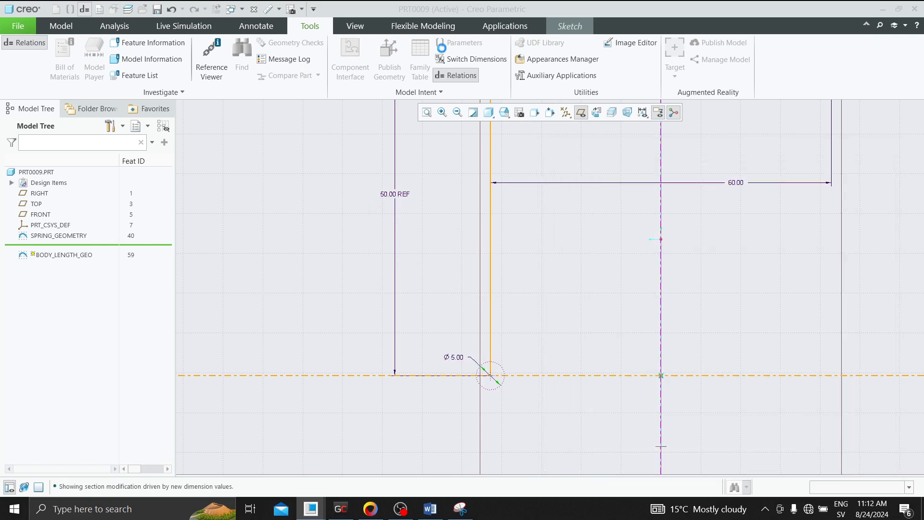
Finish the body length sketch and hide the datum planes
click(813, 54)
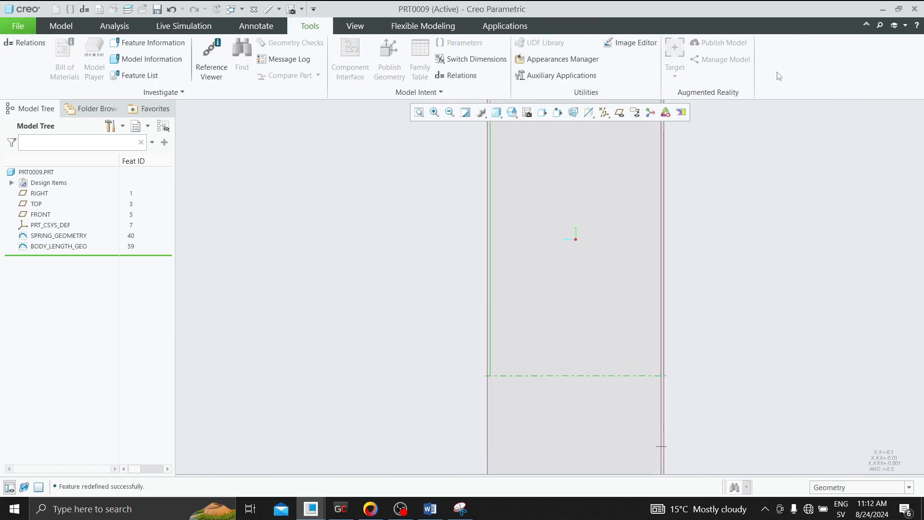
click(619, 113)
middle_drag(613, 137, 533, 227)
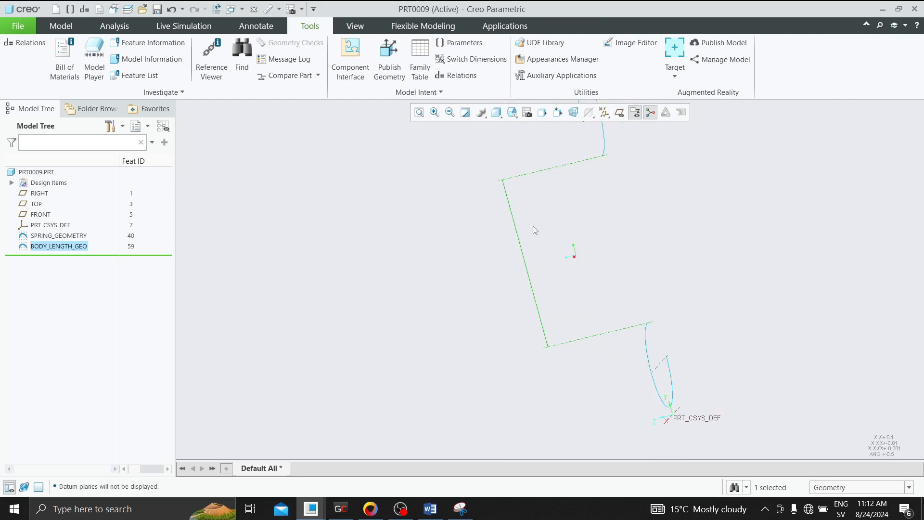
right_click(69, 248)
click(355, 264)
scroll(513, 259, down, 3)
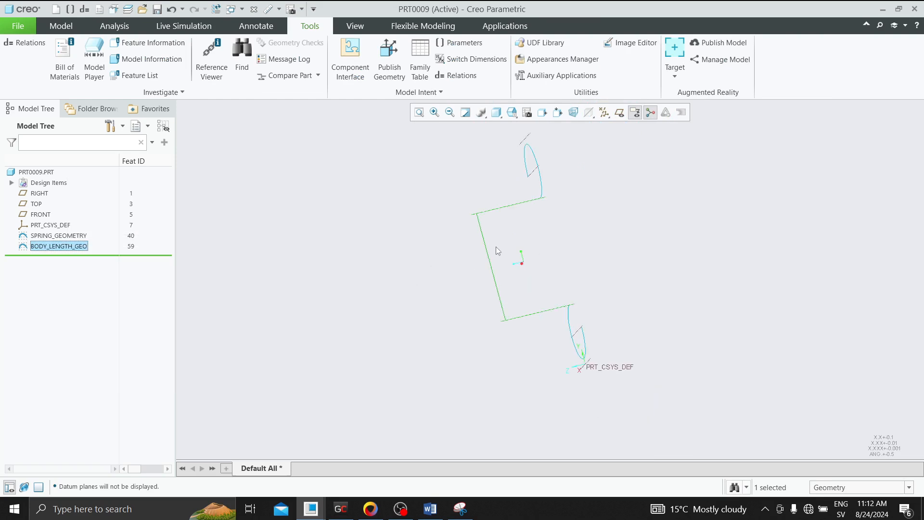
middle_drag(476, 233, 481, 204)
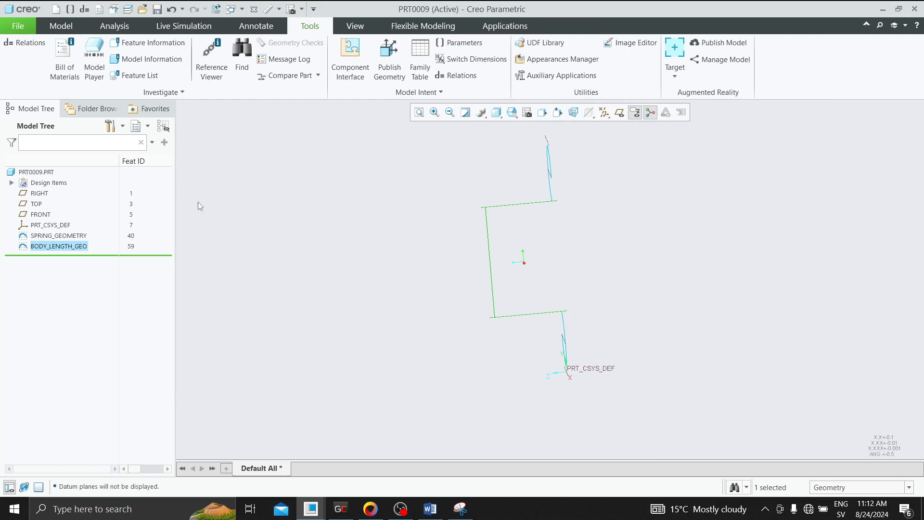
click(61, 26)
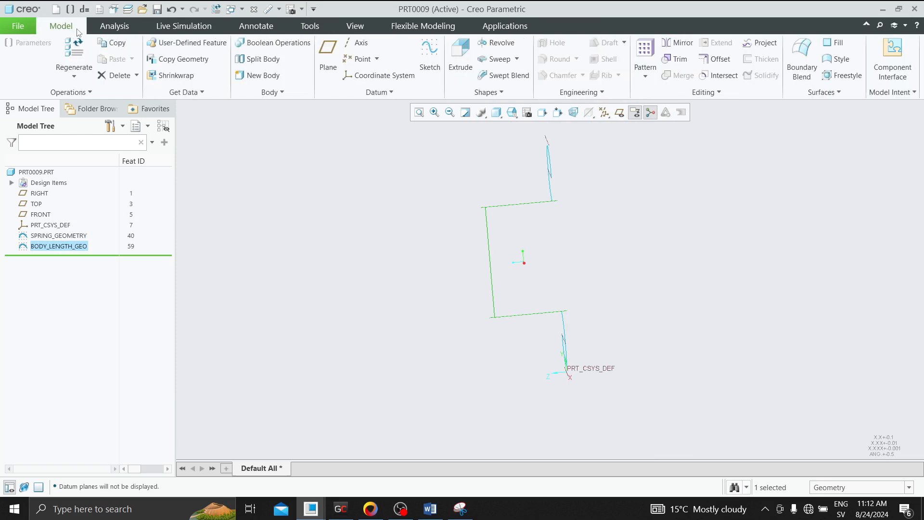
click(518, 59)
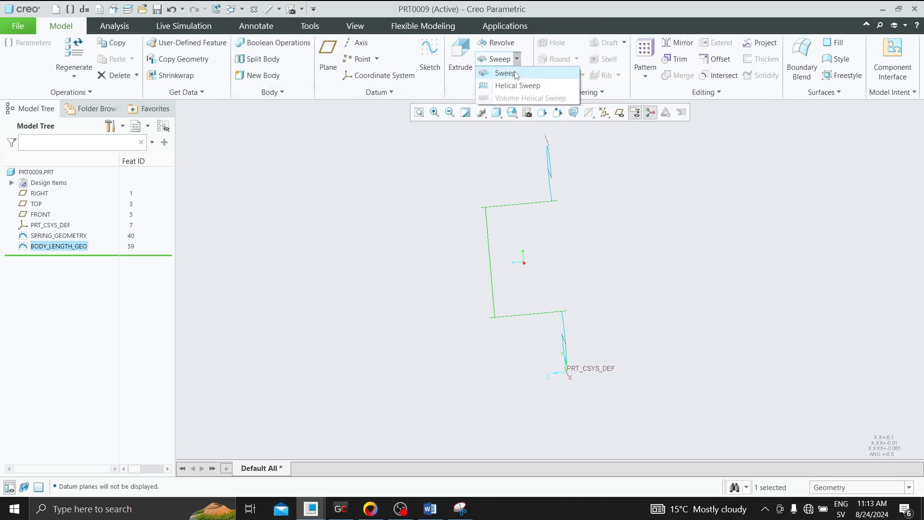
click(512, 86)
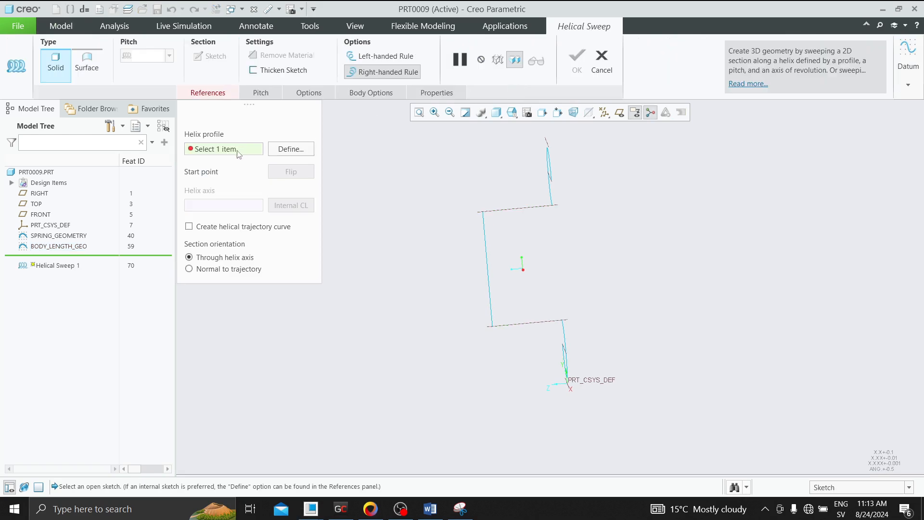
click(491, 303)
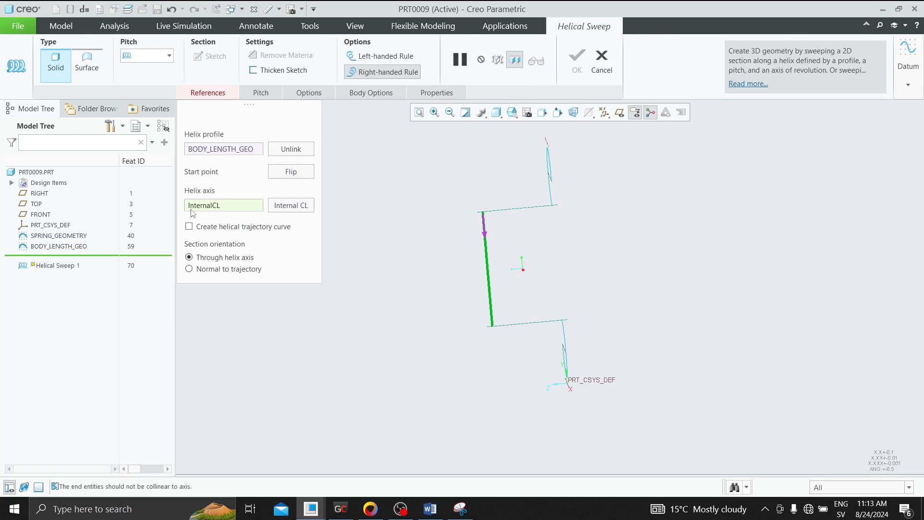
click(605, 112)
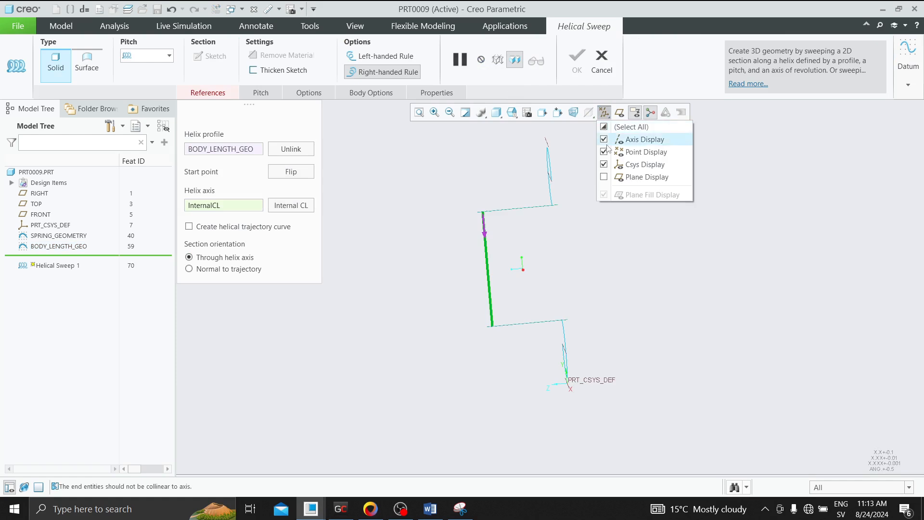
middle_drag(590, 208, 628, 200)
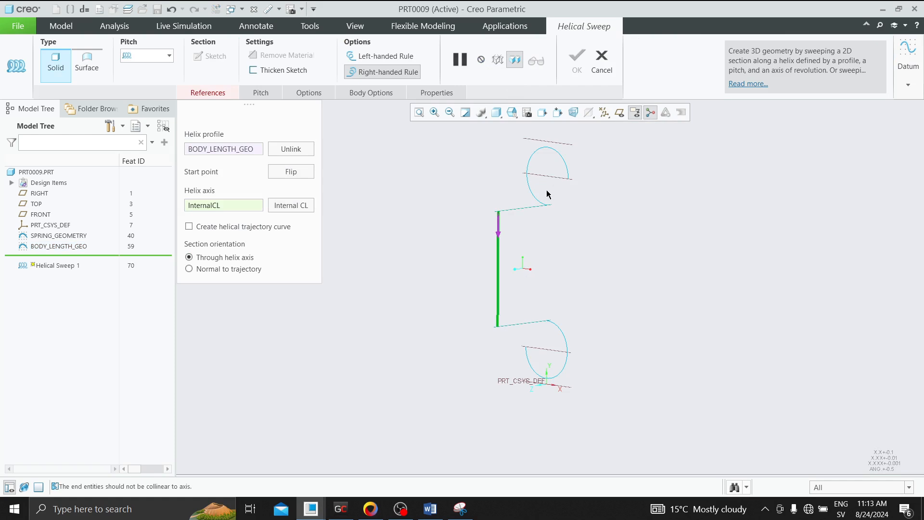
click(602, 60)
click(456, 275)
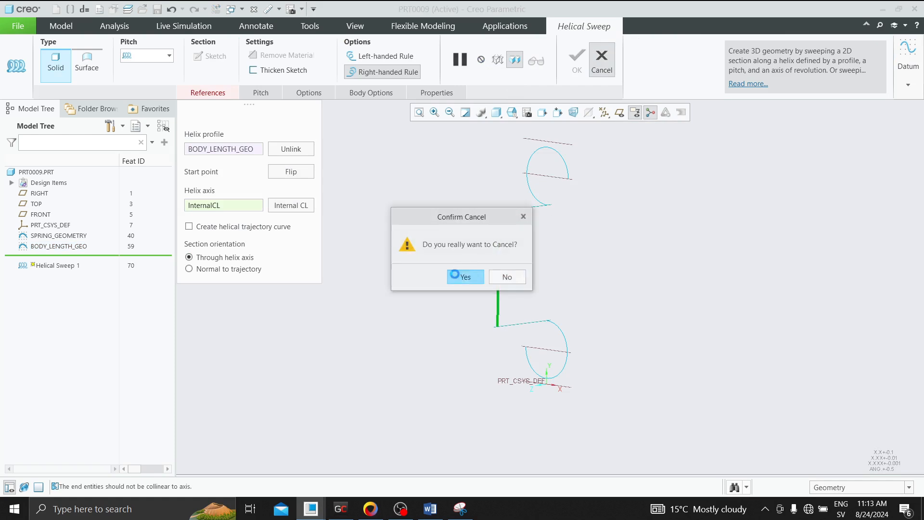
Edit the BODY_LENGTH_GEO sketch, add a vertical datum centerline along the spring's middle axis and finish the sketch
click(82, 247)
click(104, 181)
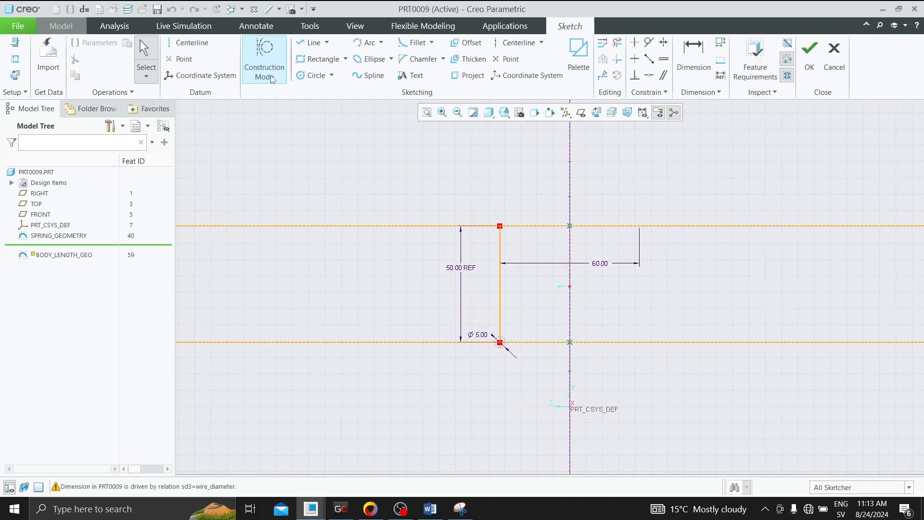
click(189, 42)
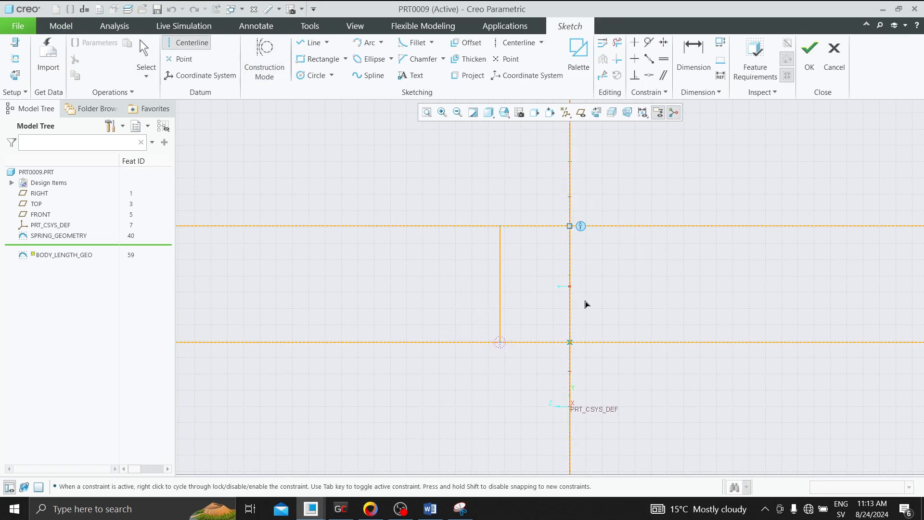
click(575, 348)
click(810, 58)
middle_drag(636, 177, 639, 195)
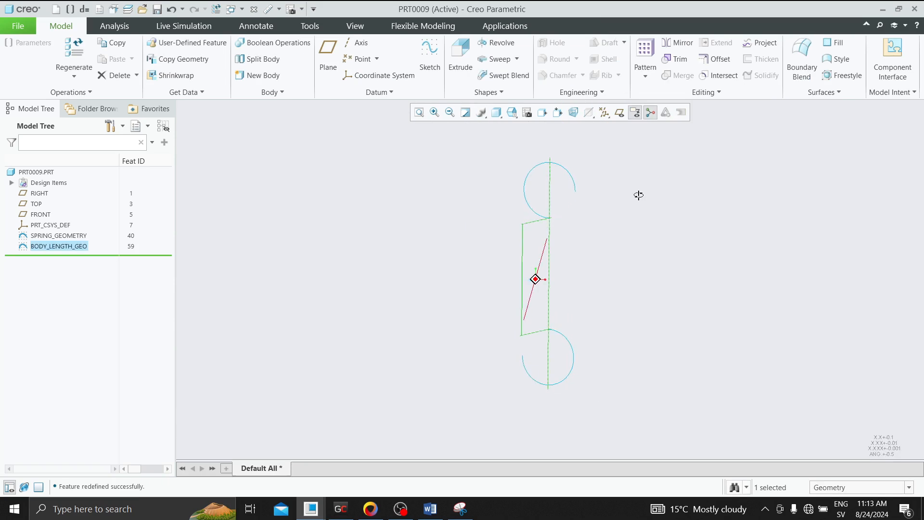
mouse_move(554, 236)
middle_down()
mouse_move(467, 238)
mouse_move(530, 247)
middle_up()
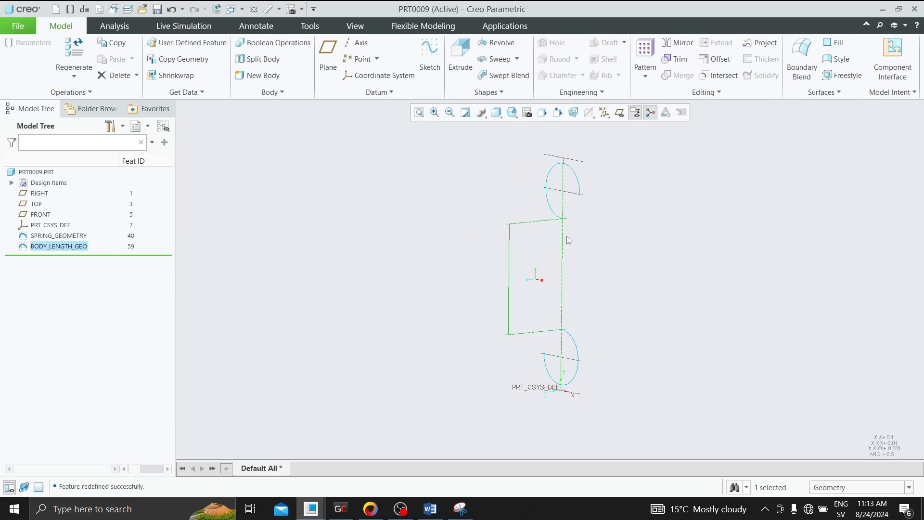
Measure the distance between the outermost horizontal axes above the upper hook and below the lower hook
scroll(570, 174, down, 2)
mouse_move(563, 187)
middle_down()
mouse_move(609, 176)
mouse_move(573, 195)
mouse_move(553, 186)
mouse_move(561, 188)
mouse_move(554, 143)
middle_up()
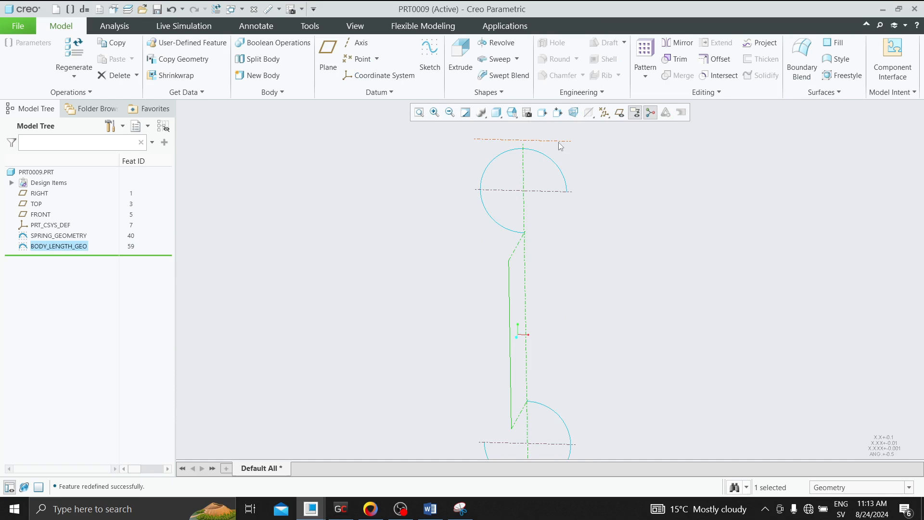
scroll(578, 236, up, 1)
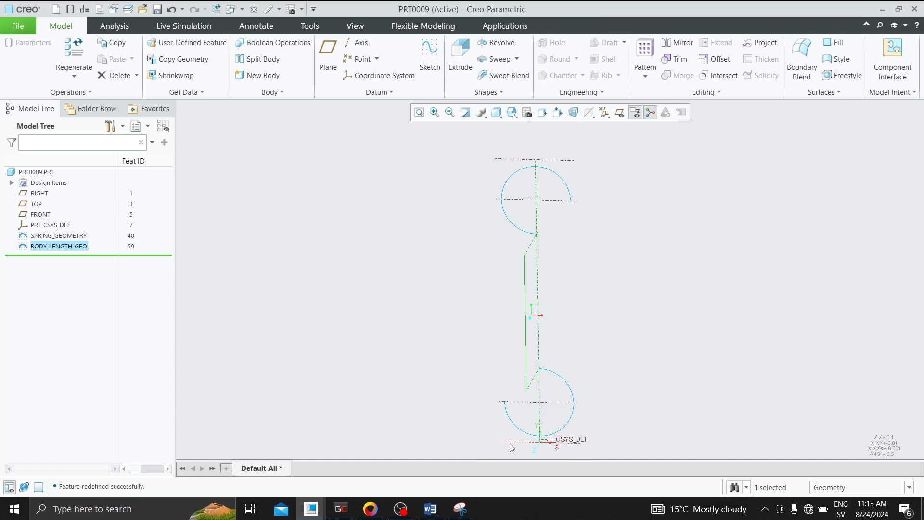
scroll(605, 282, up, 2)
click(585, 201)
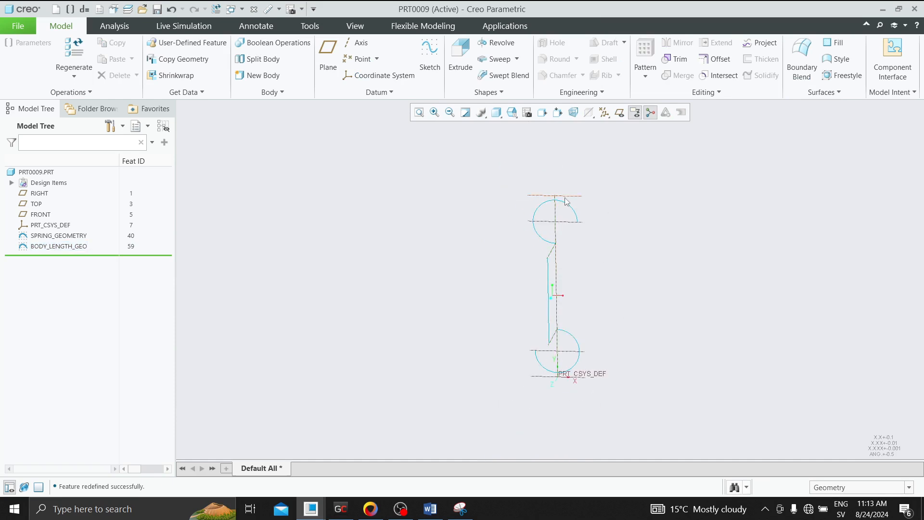
click(566, 201)
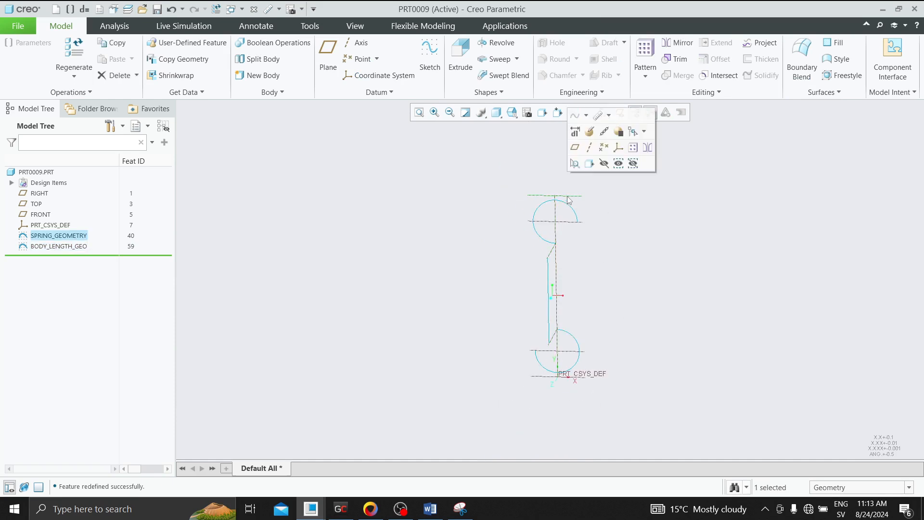
ctrl+click(543, 378)
click(580, 303)
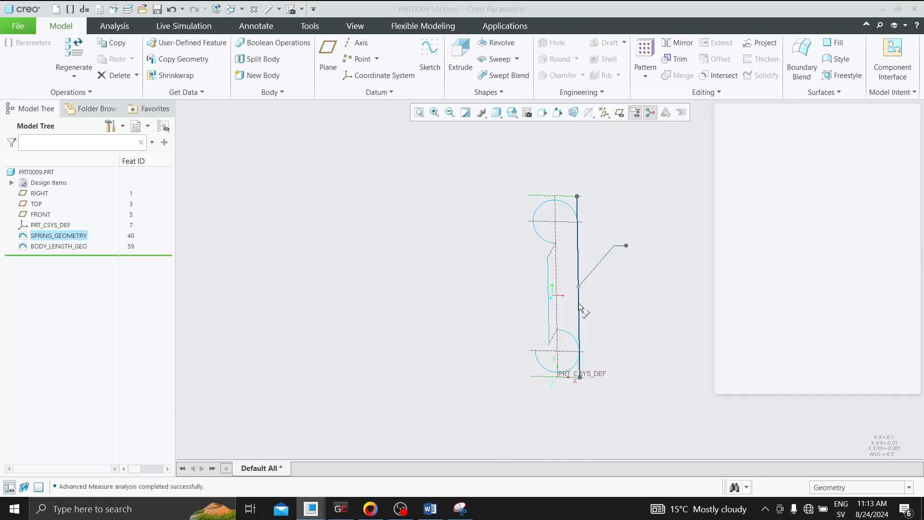
scroll(482, 241, up, 1)
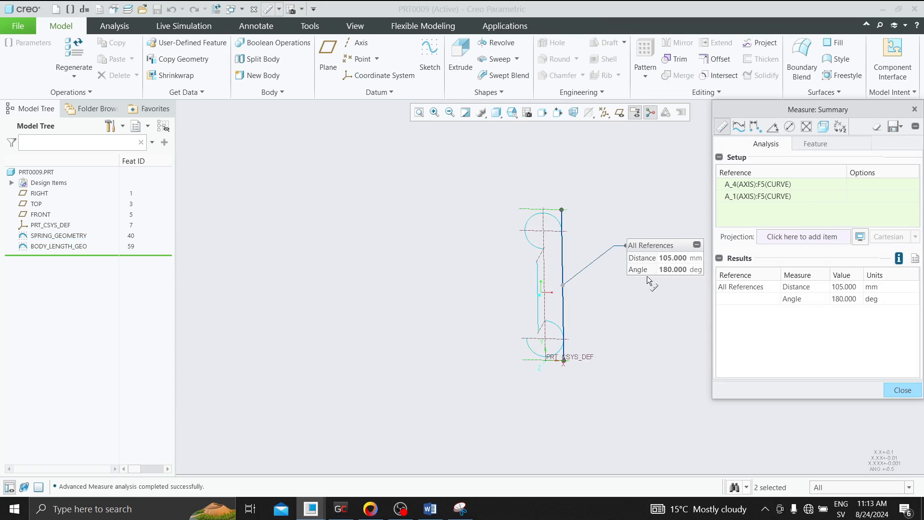
scroll(648, 276, down, 1)
click(914, 109)
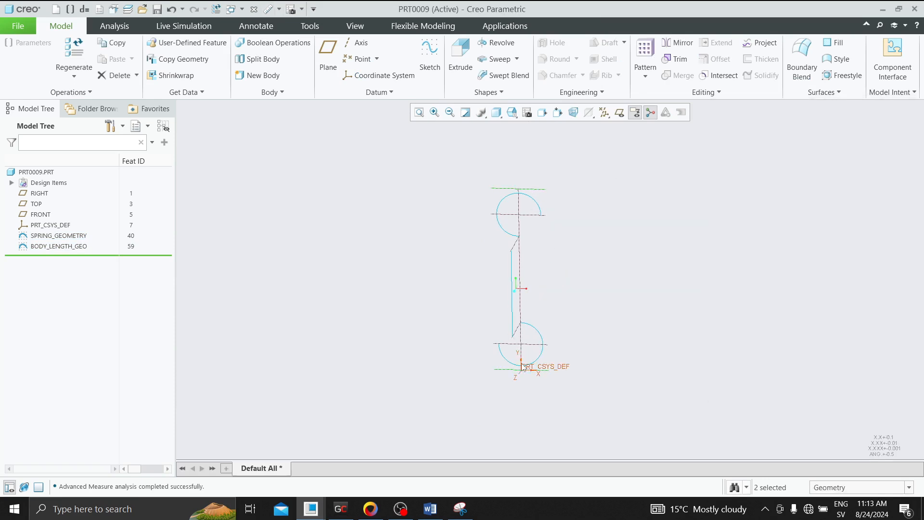
Start a solid helical sweep with BODY_LENGTH_GEO as helix profile and the vertical centerline as helix axis
mouse_move(534, 258)
middle_down()
mouse_move(558, 269)
mouse_move(556, 197)
mouse_move(589, 181)
mouse_move(551, 188)
mouse_move(556, 198)
mouse_move(553, 175)
mouse_move(604, 199)
middle_up()
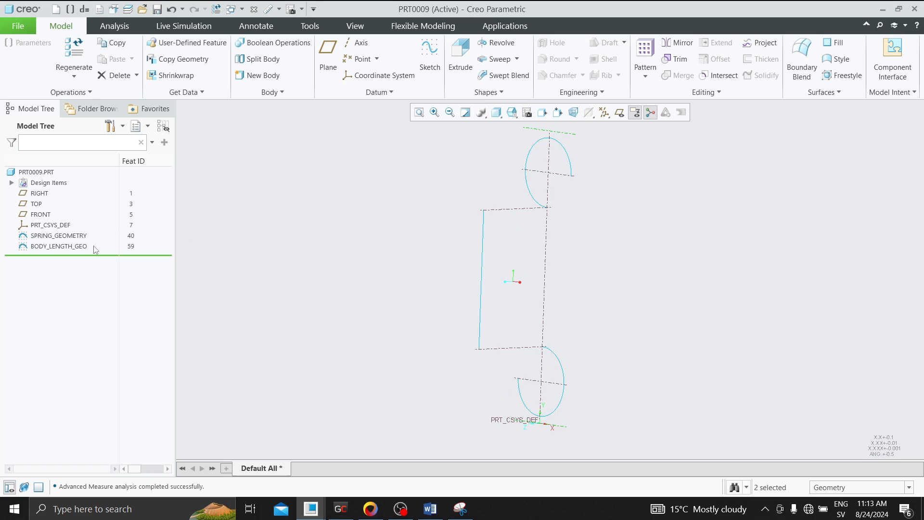
click(516, 59)
click(505, 82)
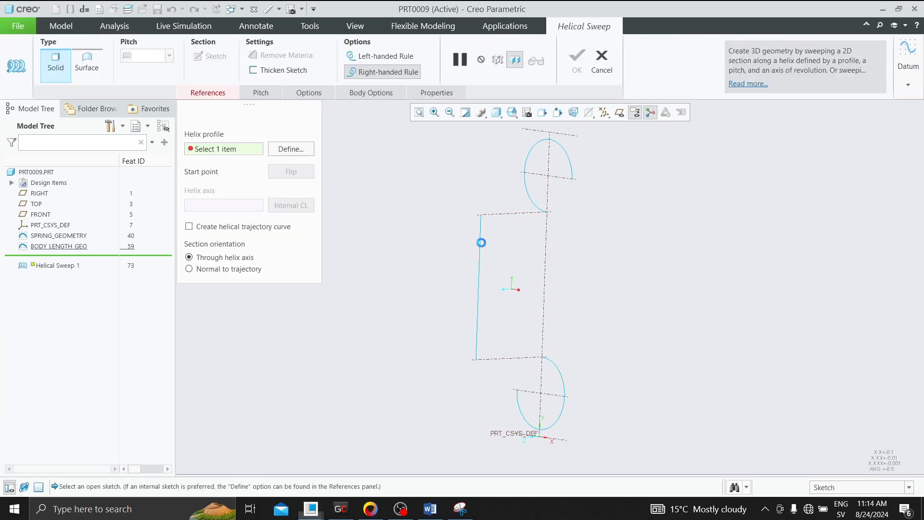
click(481, 243)
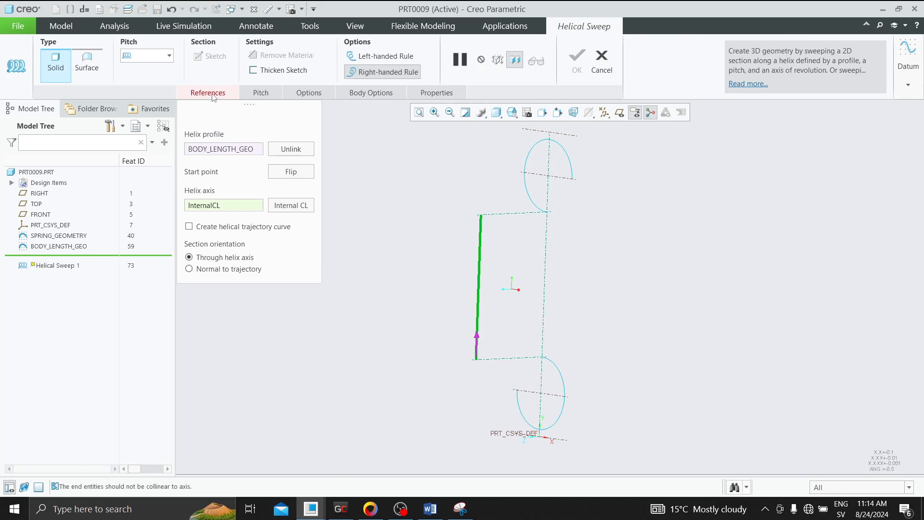
click(88, 64)
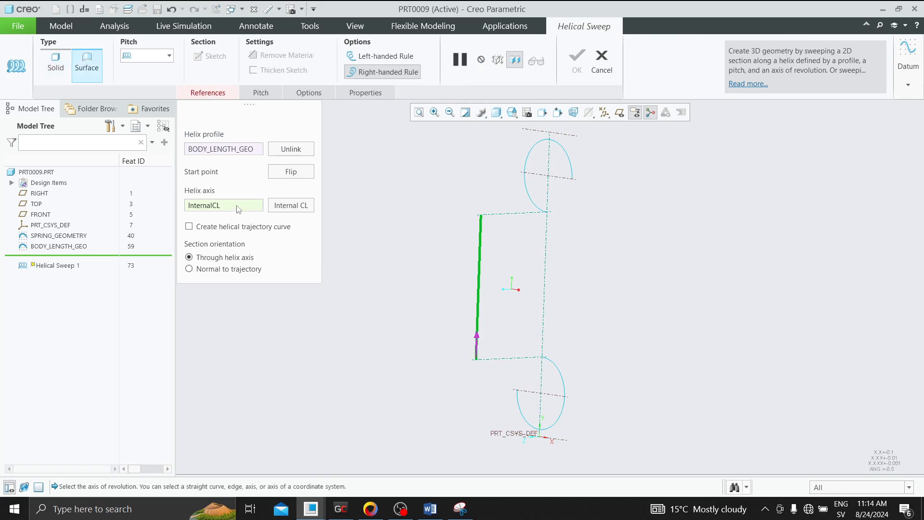
click(547, 250)
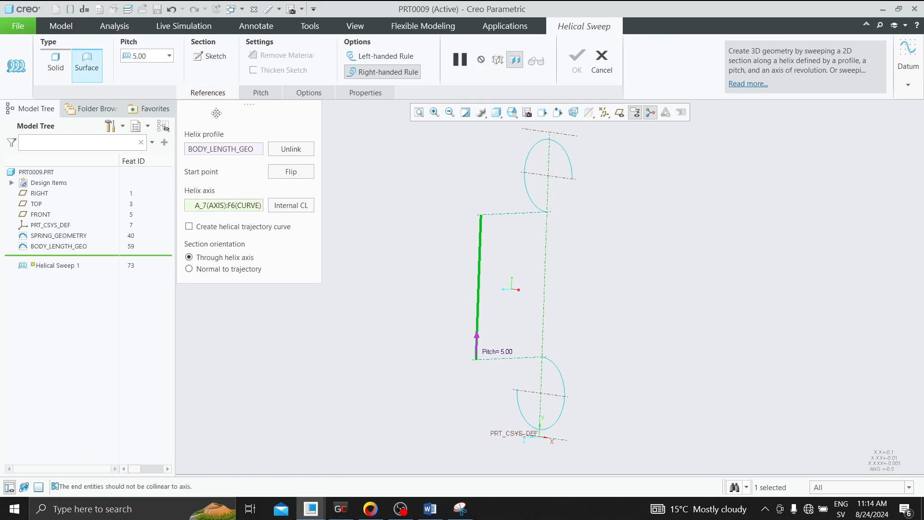
click(56, 63)
Open the helical sweep's section sketch and draw a circle centred on the profile's start point
click(210, 56)
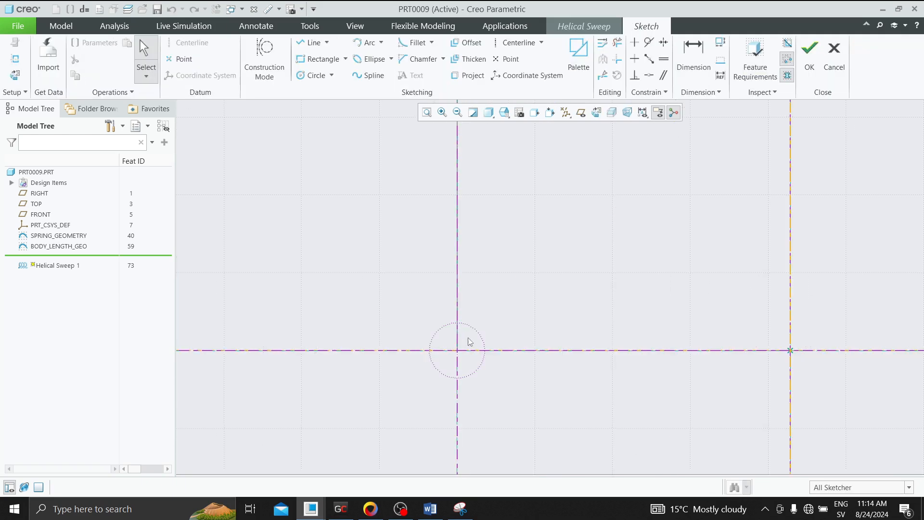
scroll(469, 378, down, 2)
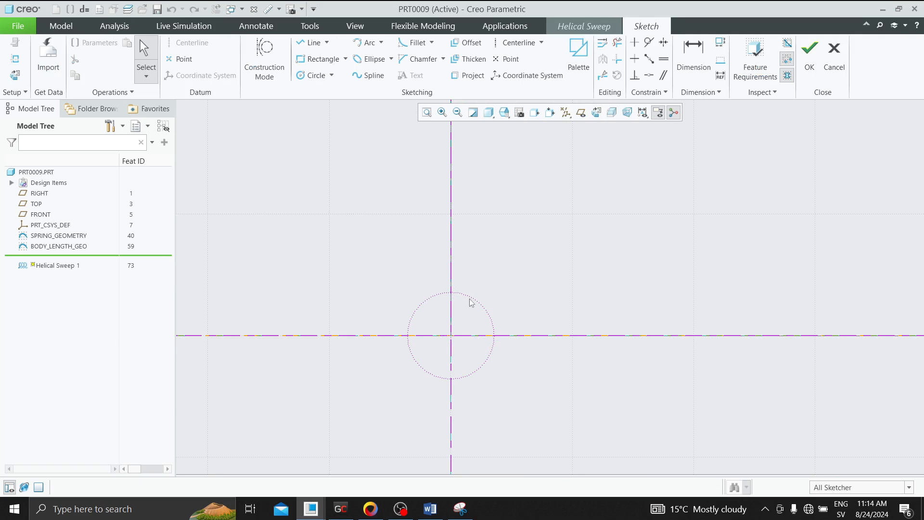
click(15, 59)
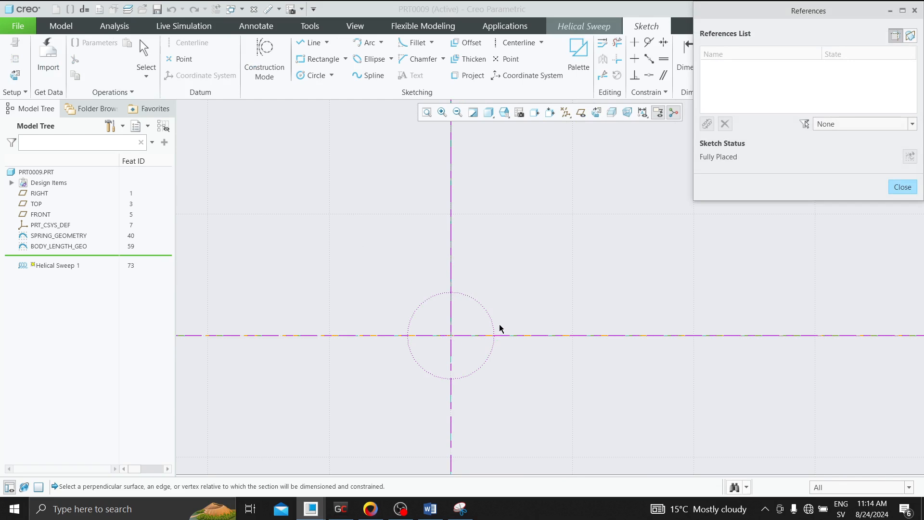
click(451, 336)
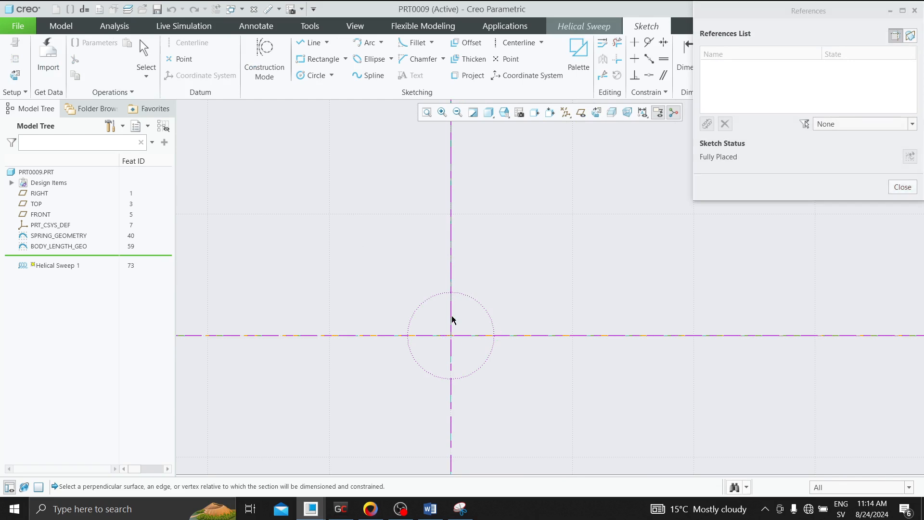
click(902, 187)
click(314, 75)
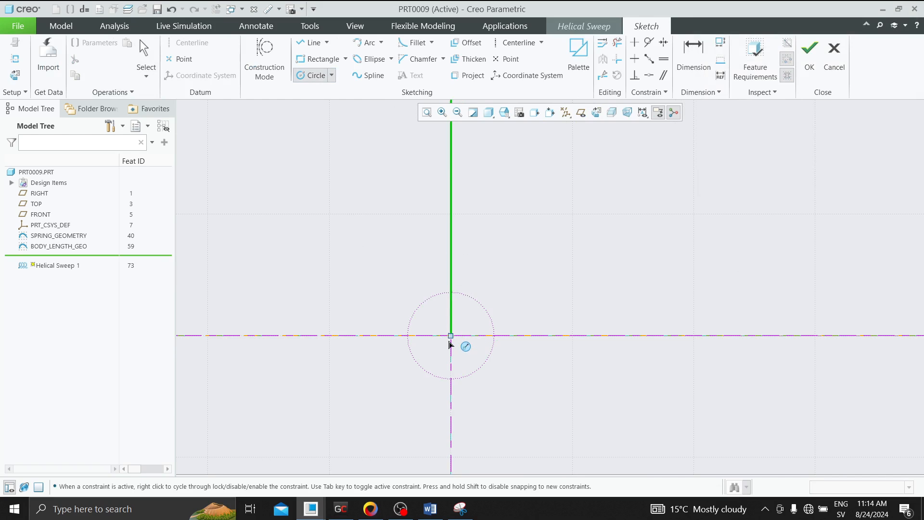
click(456, 336)
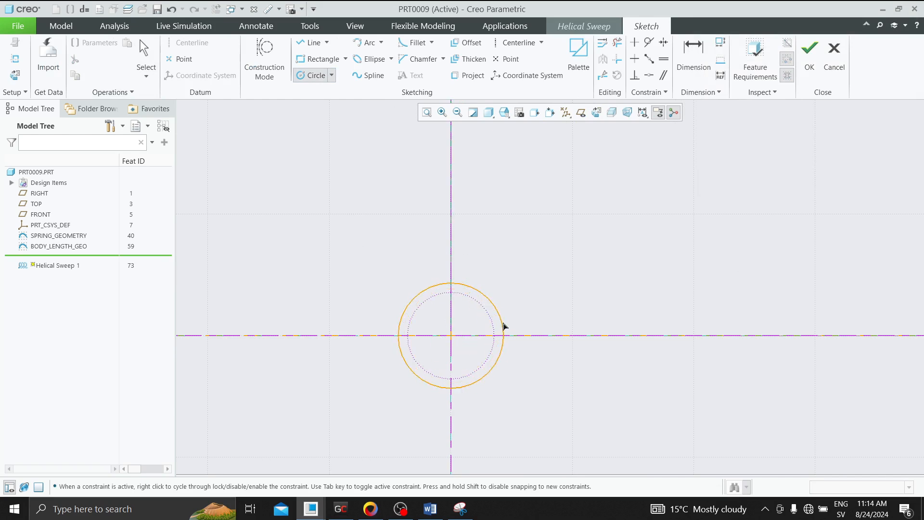
Sketch a section circle about 6.45 in diameter, centred on the intersection of the sketch references
click(506, 326)
middle_click(507, 326)
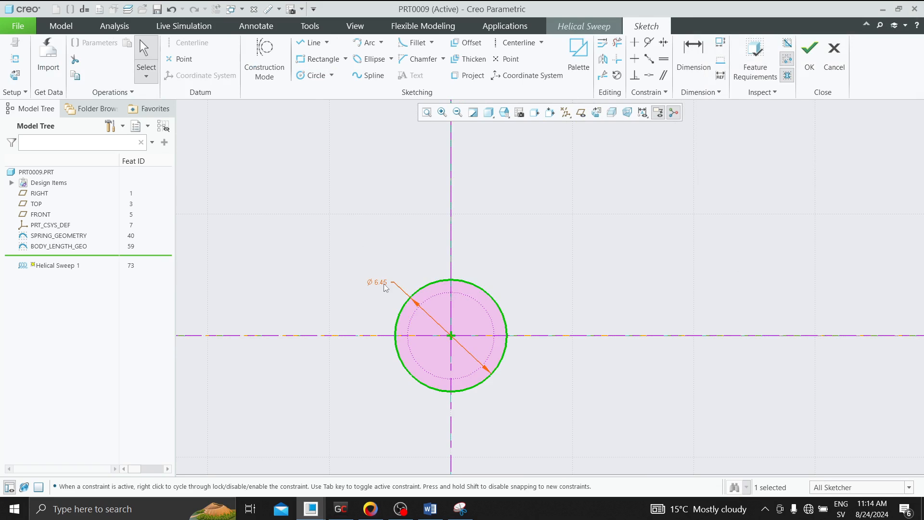
Drive the circle's diameter with the relation sd2=wire_diameter, verify it, and finish the section sketch
click(312, 26)
click(456, 75)
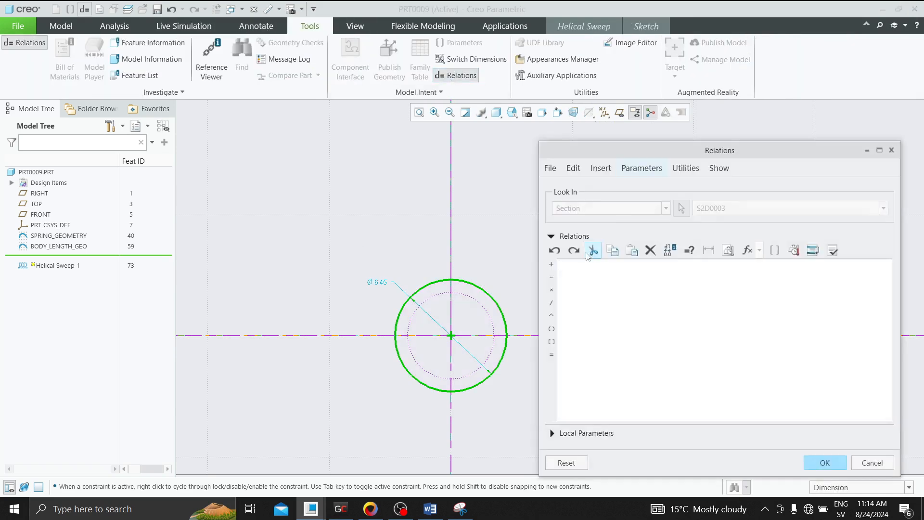
click(378, 282)
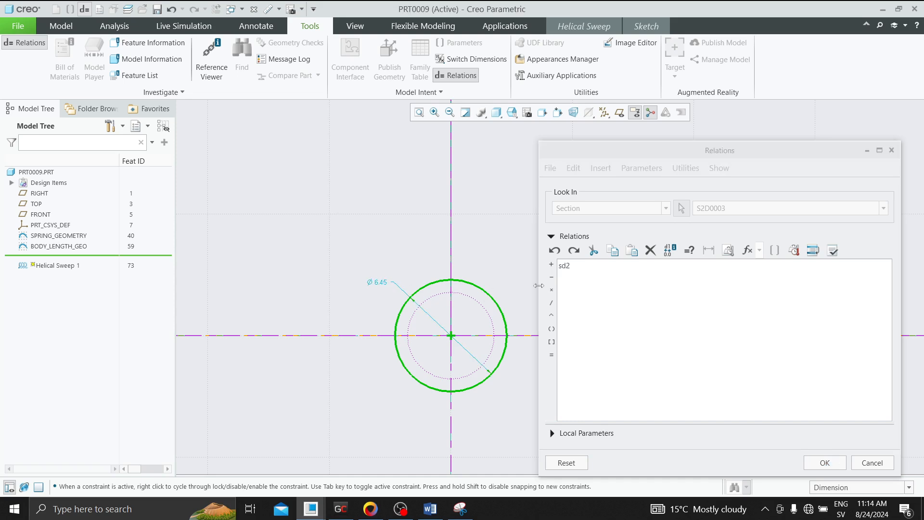
click(551, 354)
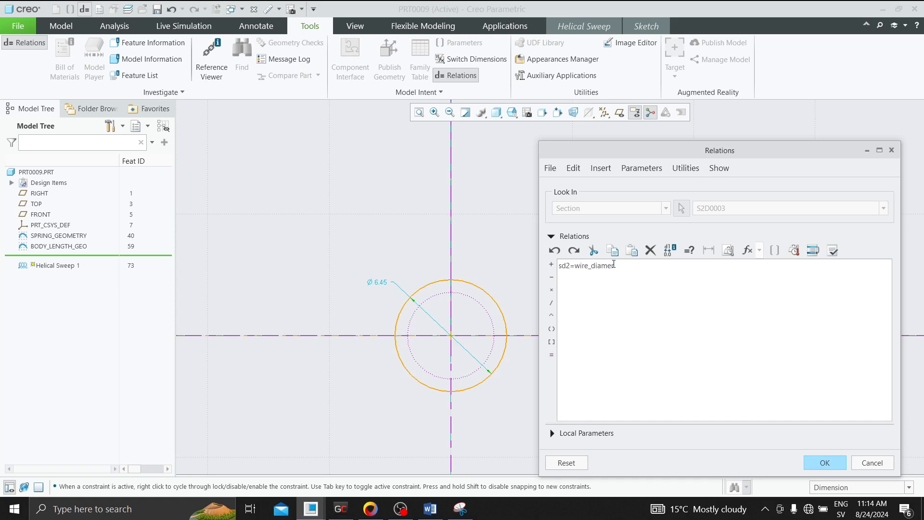
click(833, 250)
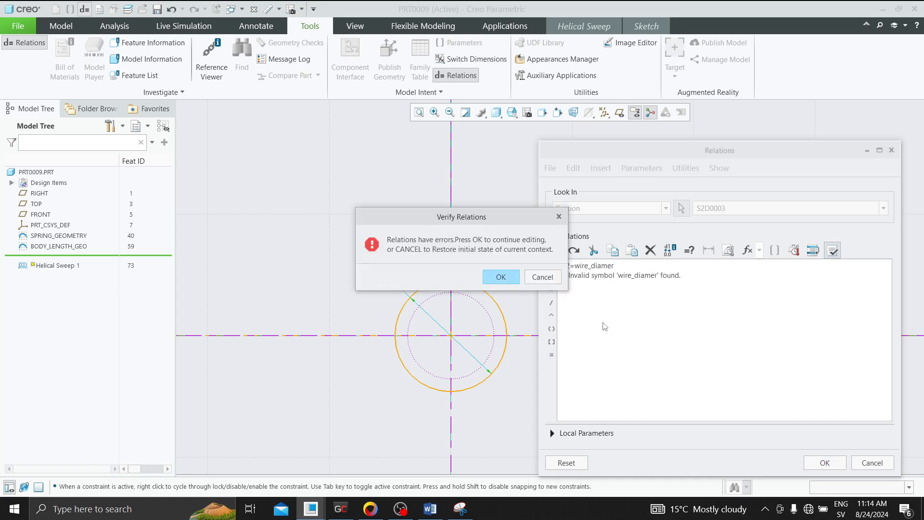
click(503, 277)
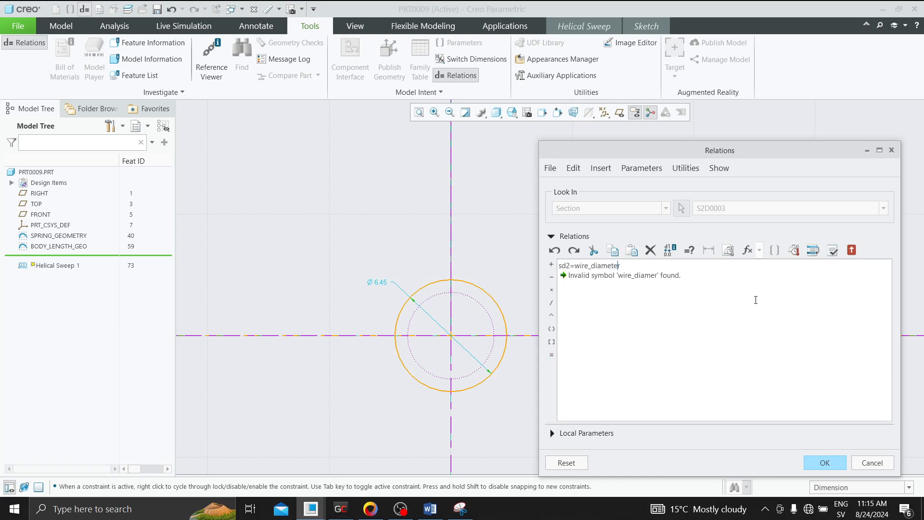
click(833, 250)
click(523, 280)
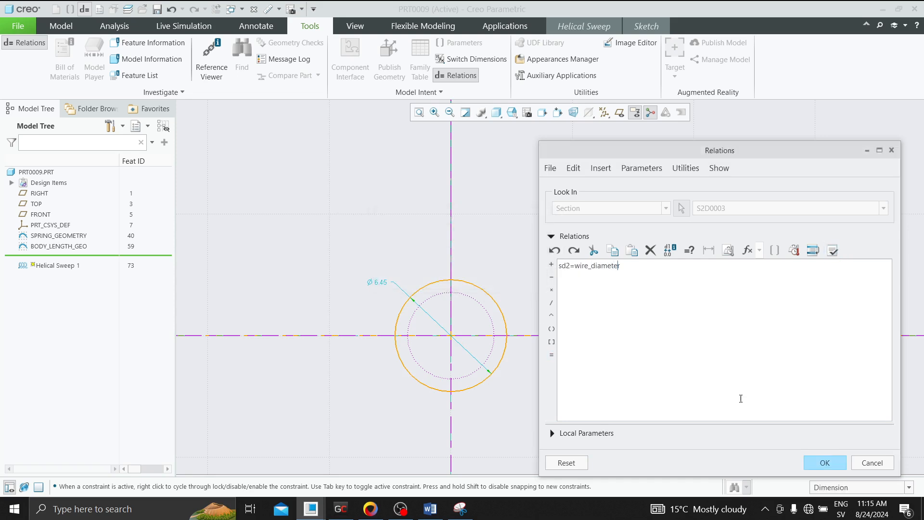
click(831, 463)
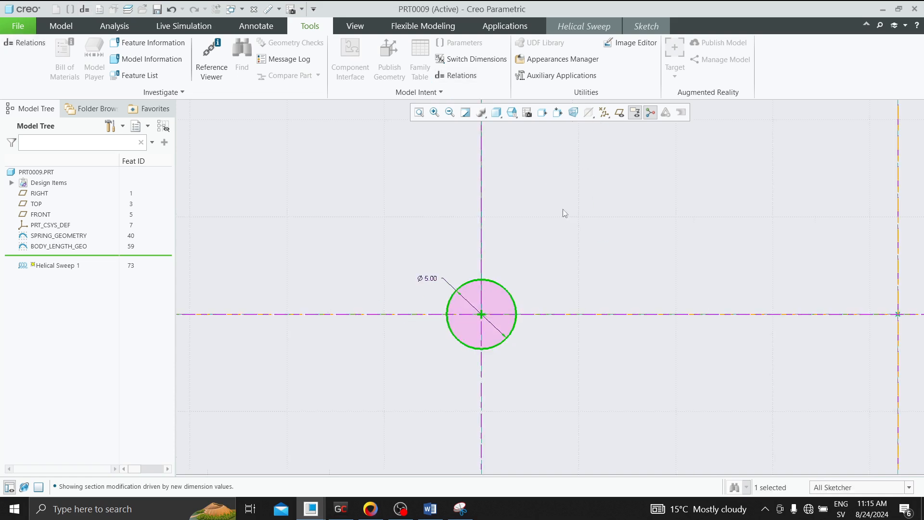
click(643, 25)
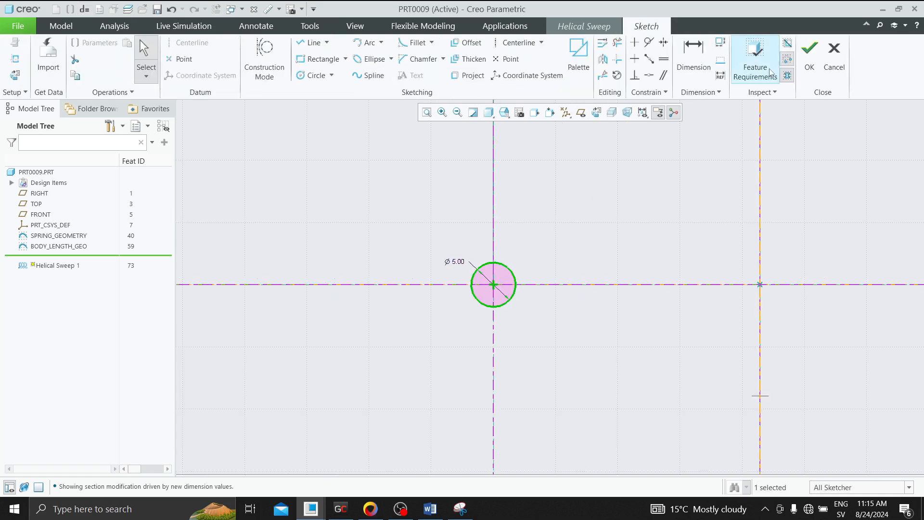
click(811, 53)
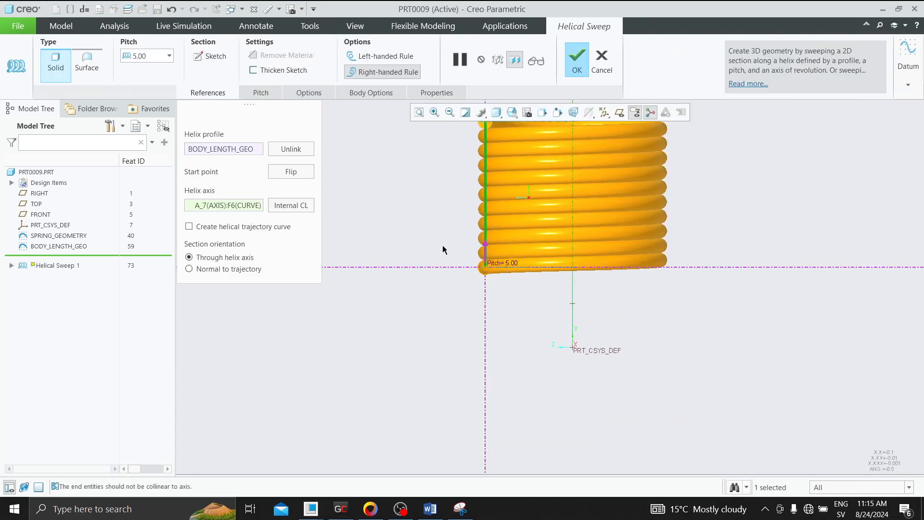
Try the left-handed rule for the helical sweep and restore the right-handed rule
scroll(476, 185, up, 4)
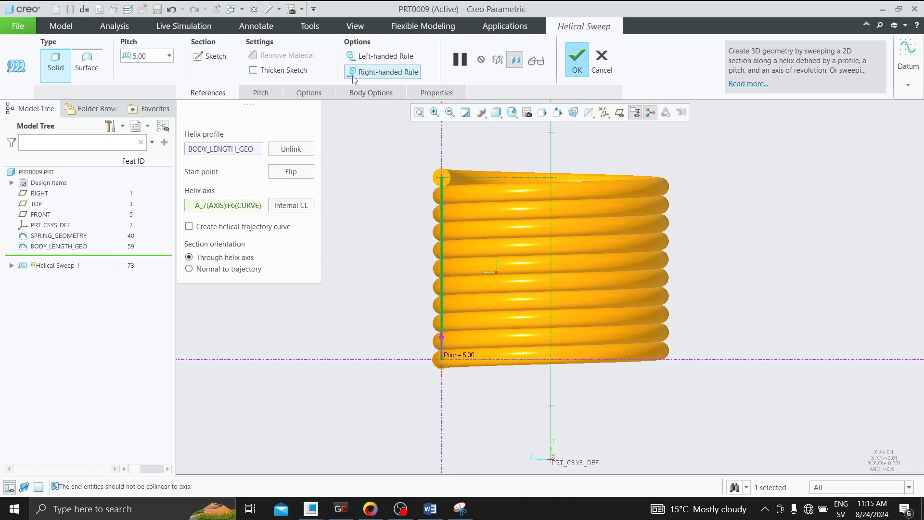
click(359, 56)
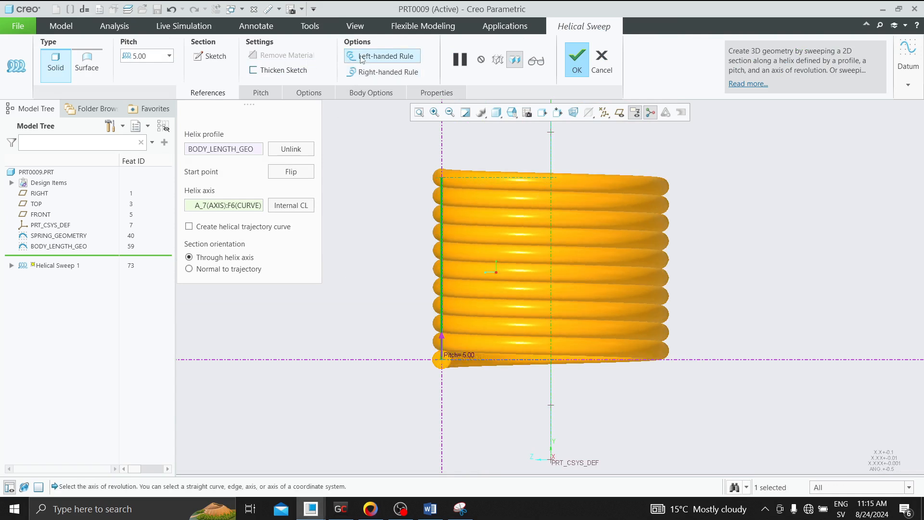
click(383, 72)
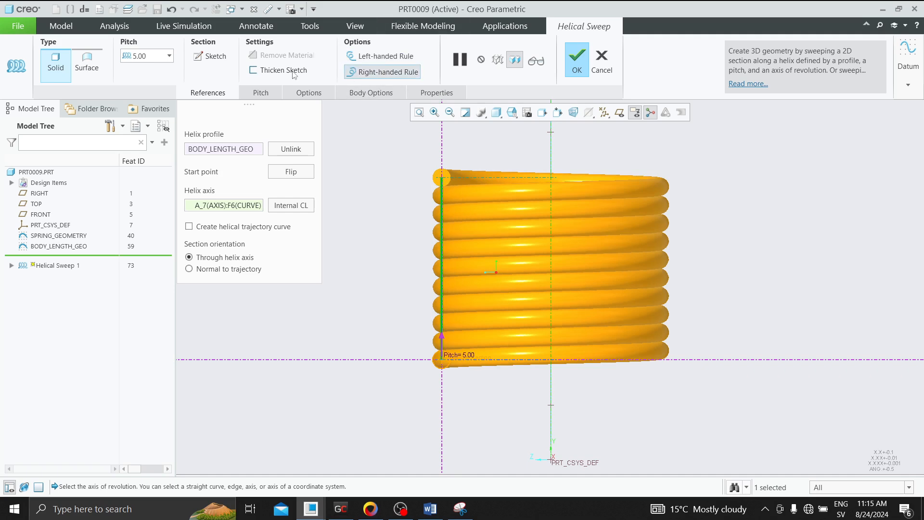
Try the surface type for the helical sweep and compare it with the solid type
click(95, 66)
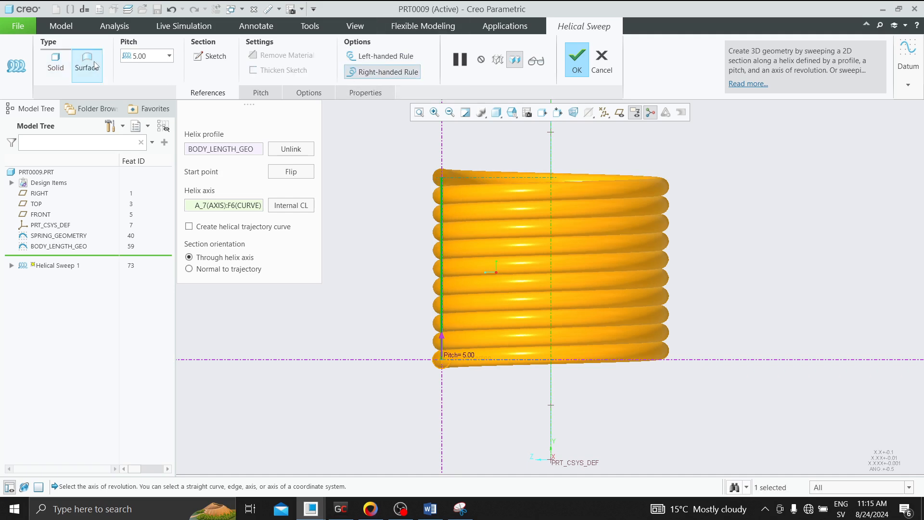
scroll(444, 171, up, 5)
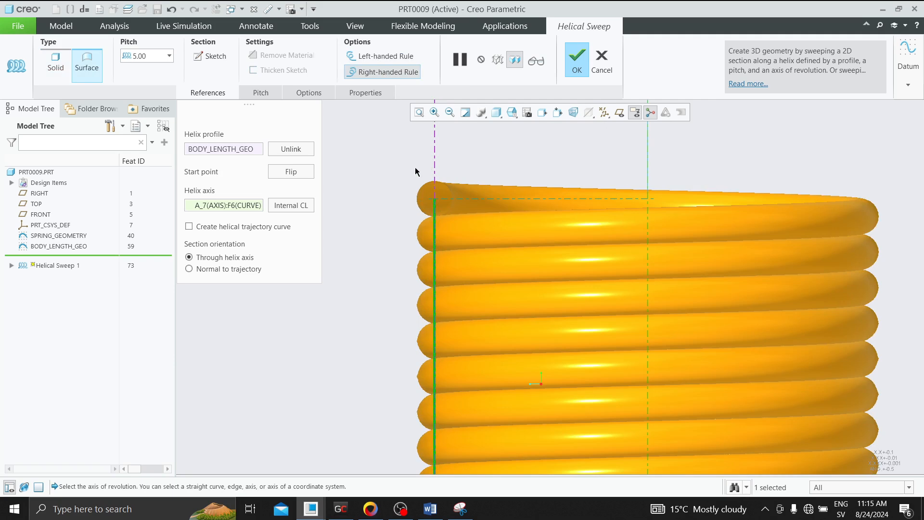
click(56, 62)
click(87, 63)
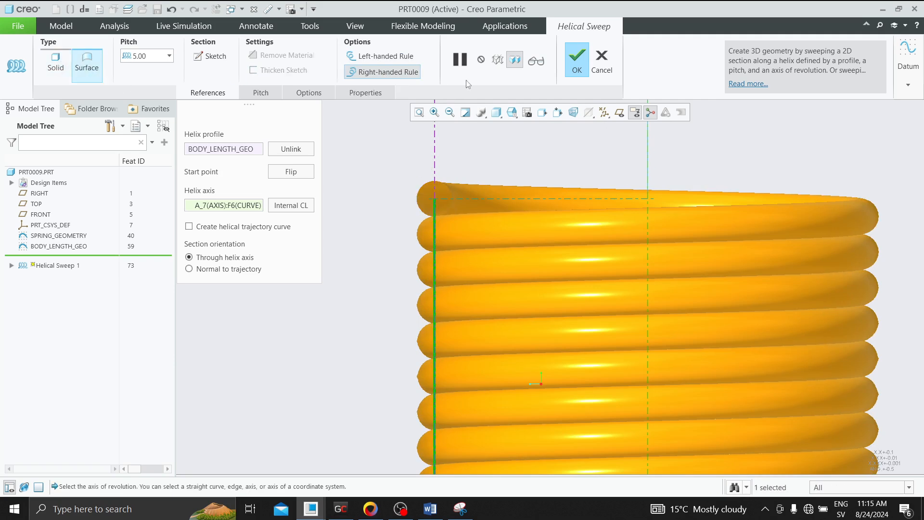
click(536, 61)
click(536, 61)
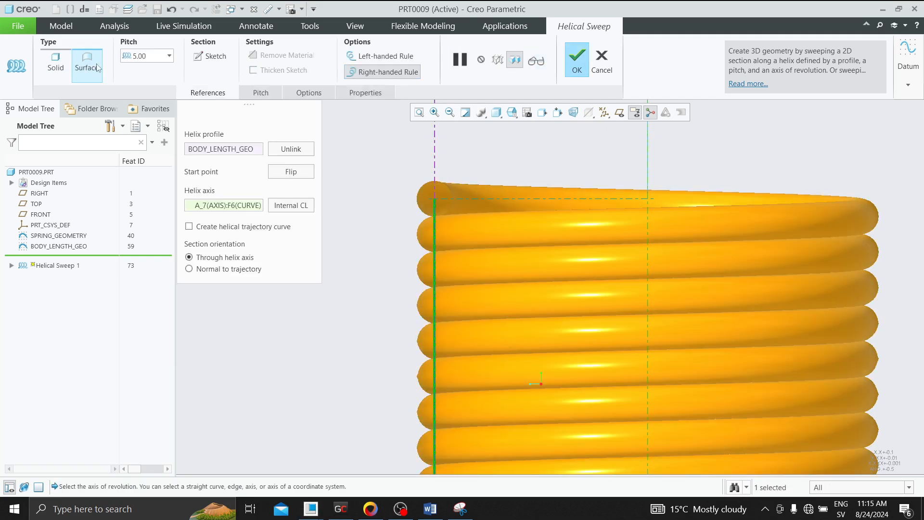
Try the solid helical sweep with a thickened sketch of 0.65, and restore the unthickened solid section
click(55, 63)
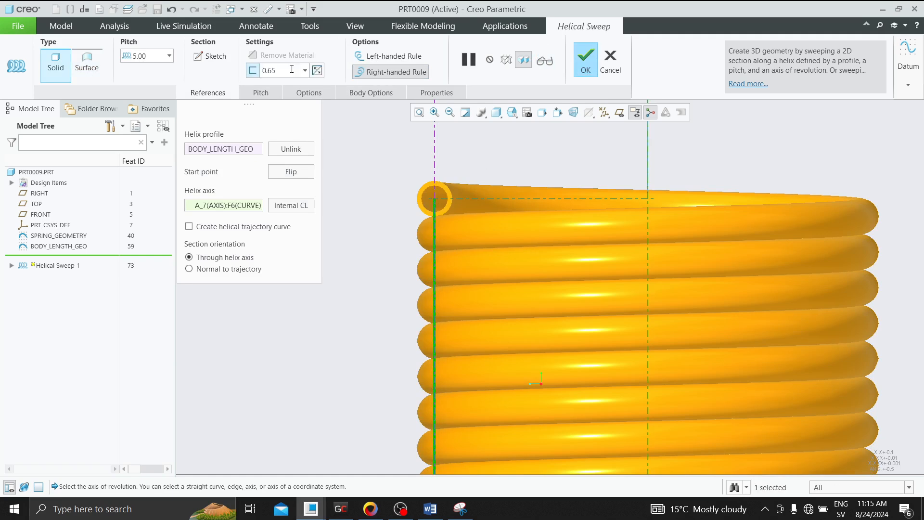
scroll(453, 183, down, 3)
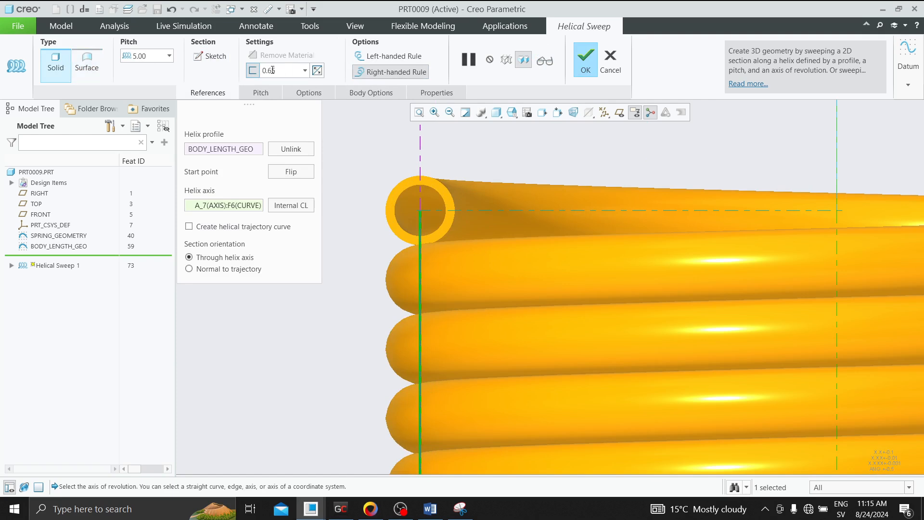
click(87, 62)
click(56, 65)
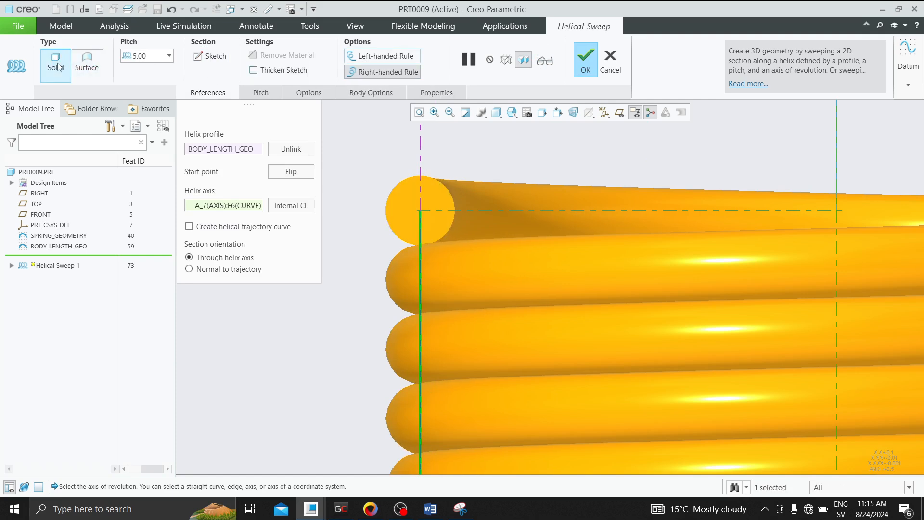
scroll(470, 164, up, 2)
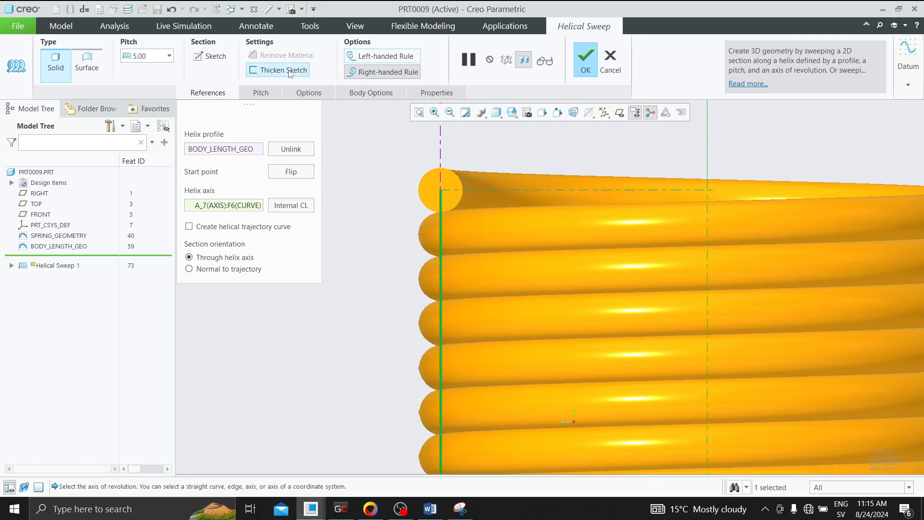
click(290, 70)
click(289, 71)
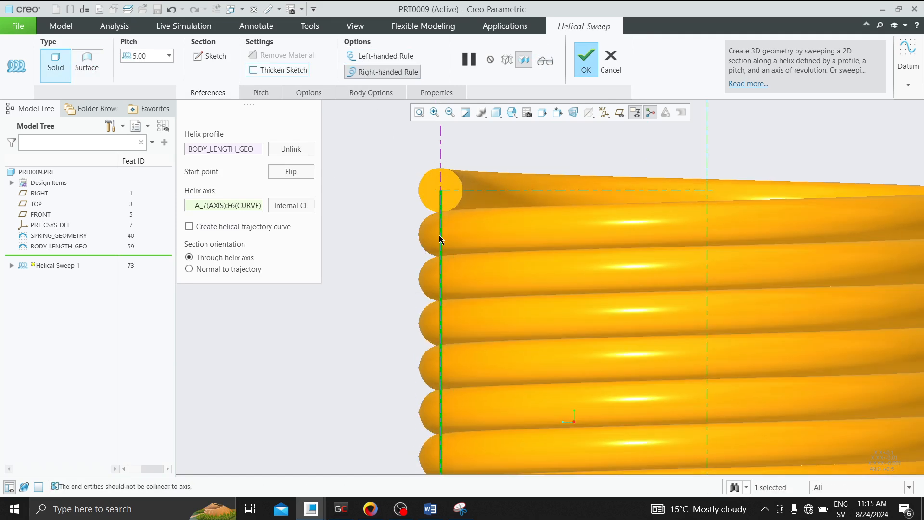
Set the helical sweep's pitch to 10 and preview the spaced coils
scroll(433, 199, up, 4)
scroll(385, 190, down, 2)
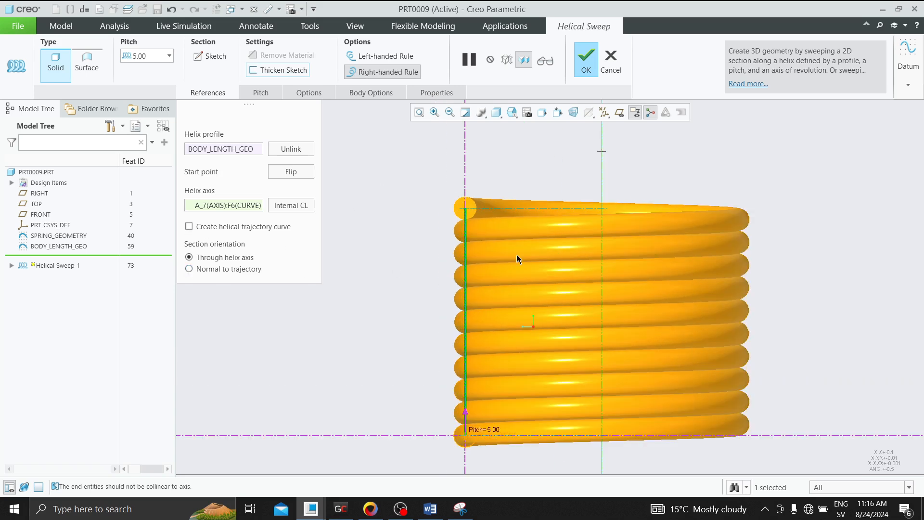
middle_drag(517, 257, 543, 249)
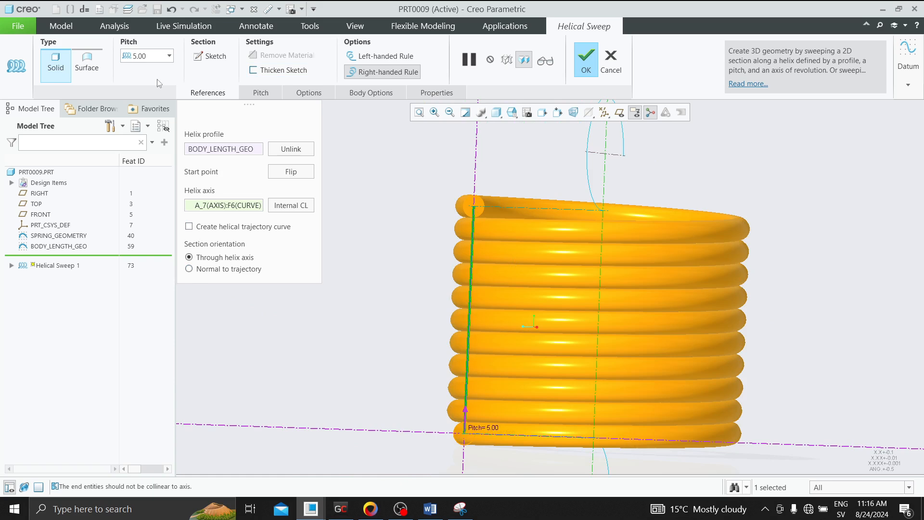
double_click(139, 56)
text(10)
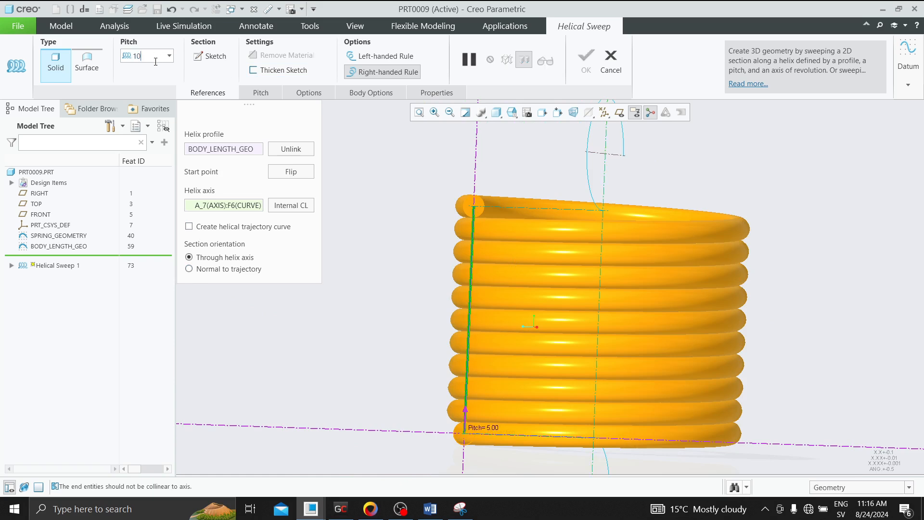
key(Return)
scroll(543, 242, up, 3)
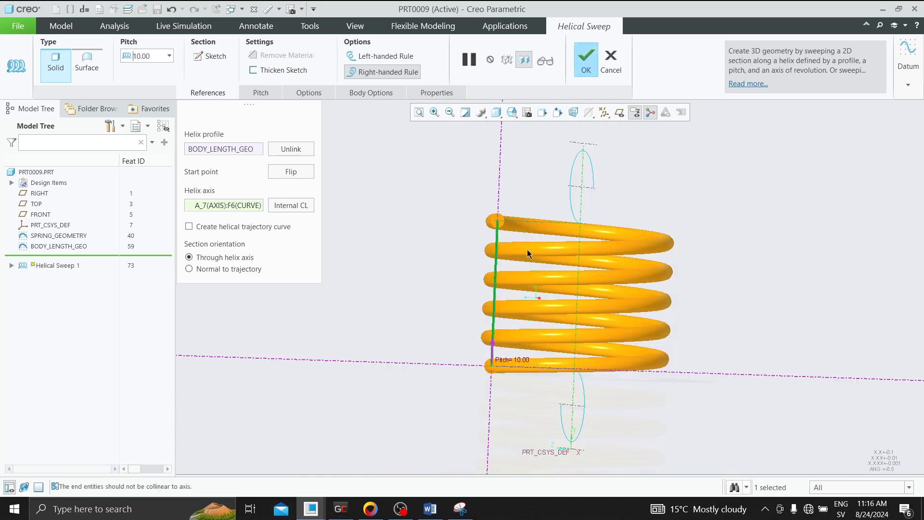
Set the helical sweep's pitch to 5 and complete the feature
double_click(154, 55)
text(5)
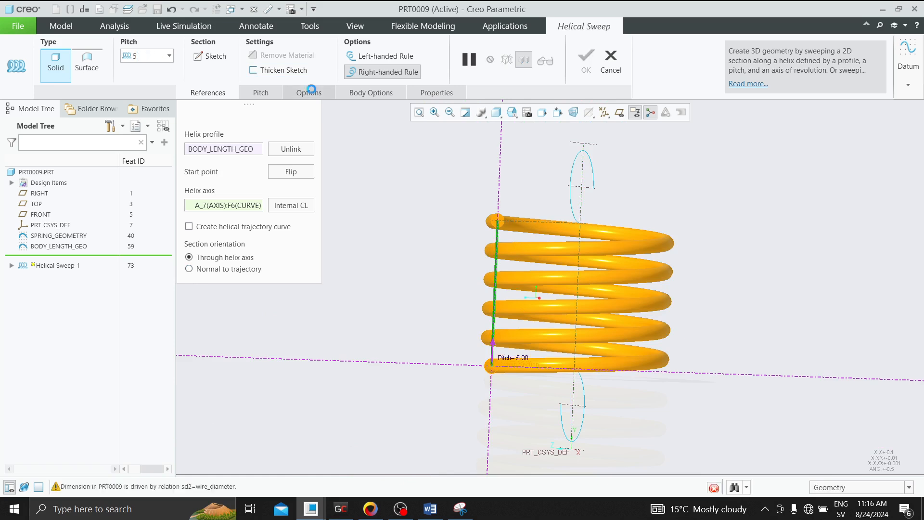
key(Return)
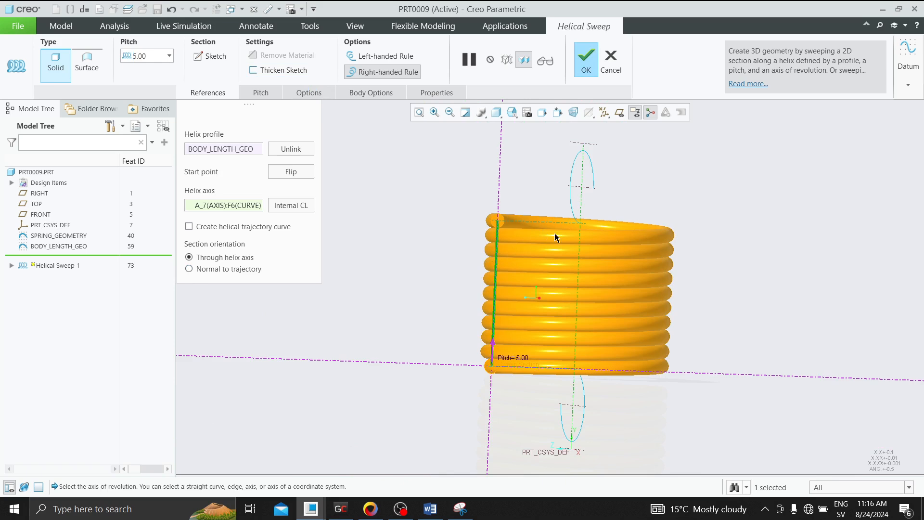
click(586, 63)
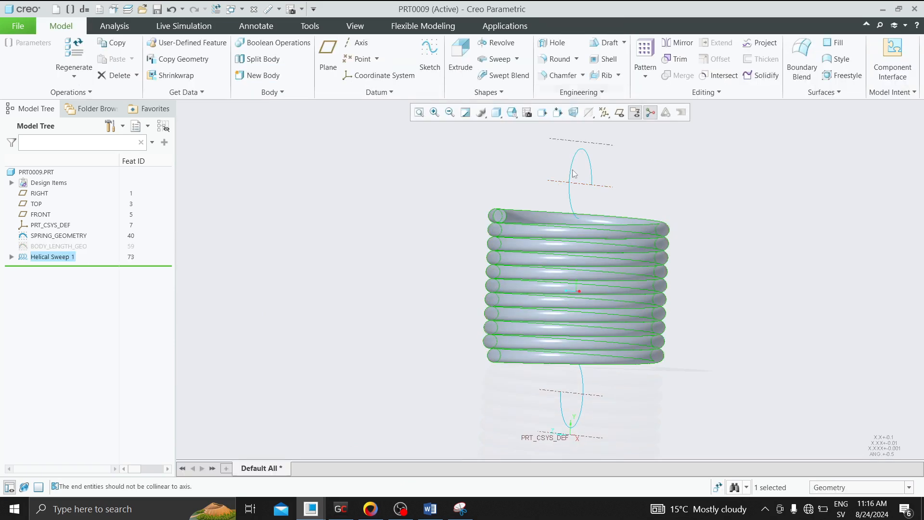
Inspect the spring body from several angles and review the part's relations without changing them
middle_drag(577, 183, 542, 202)
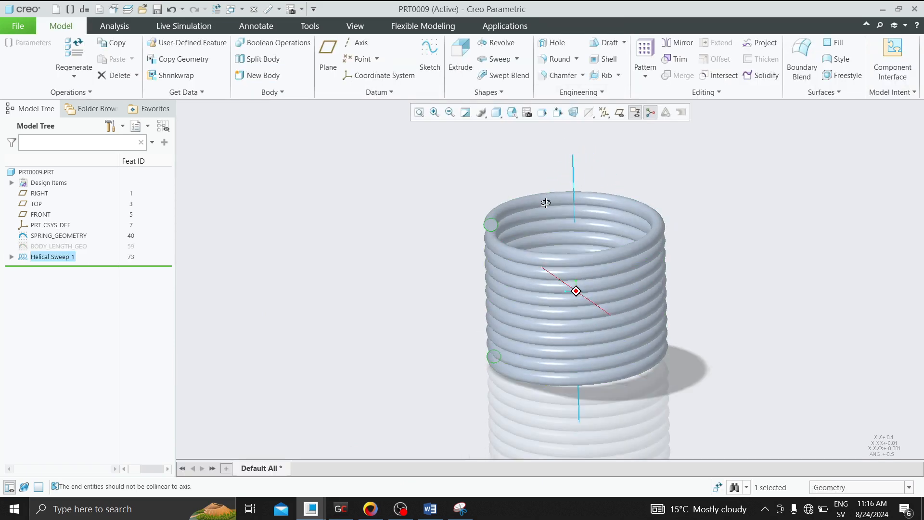
click(320, 195)
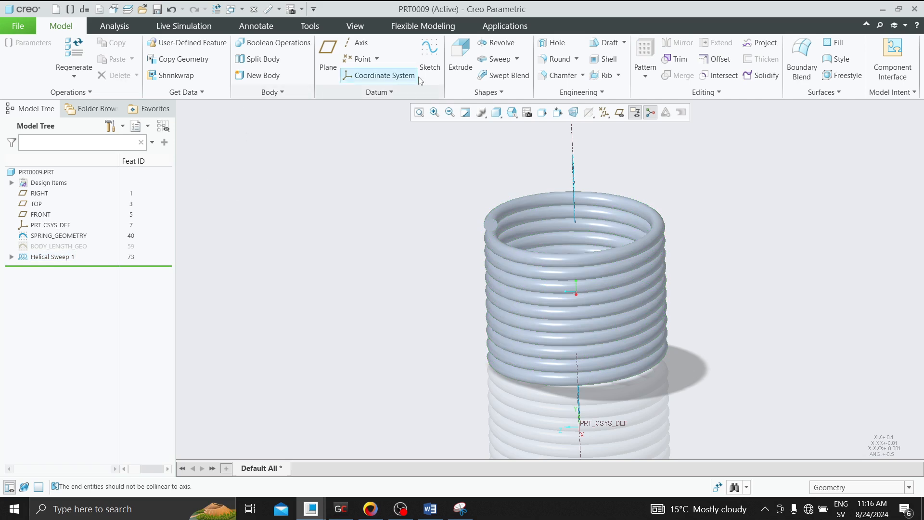
mouse_move(534, 247)
middle_down()
mouse_move(522, 234)
mouse_move(533, 295)
middle_up()
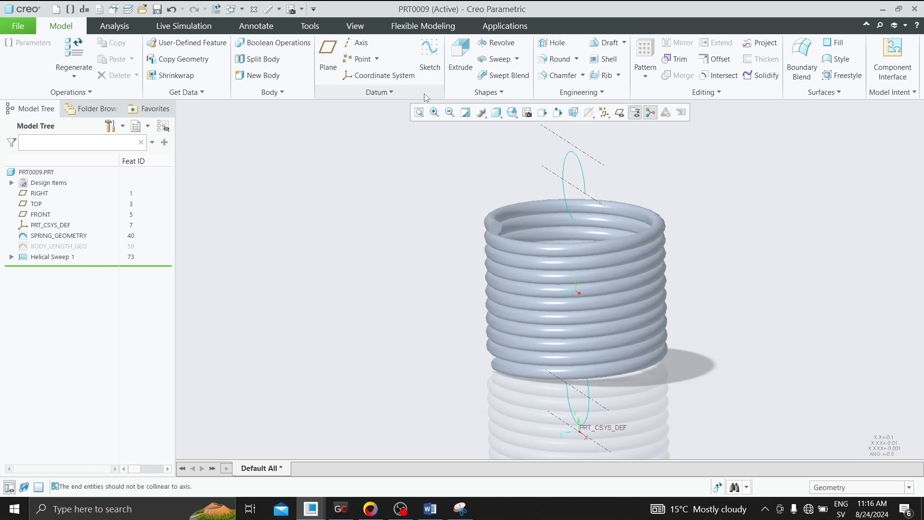
click(316, 27)
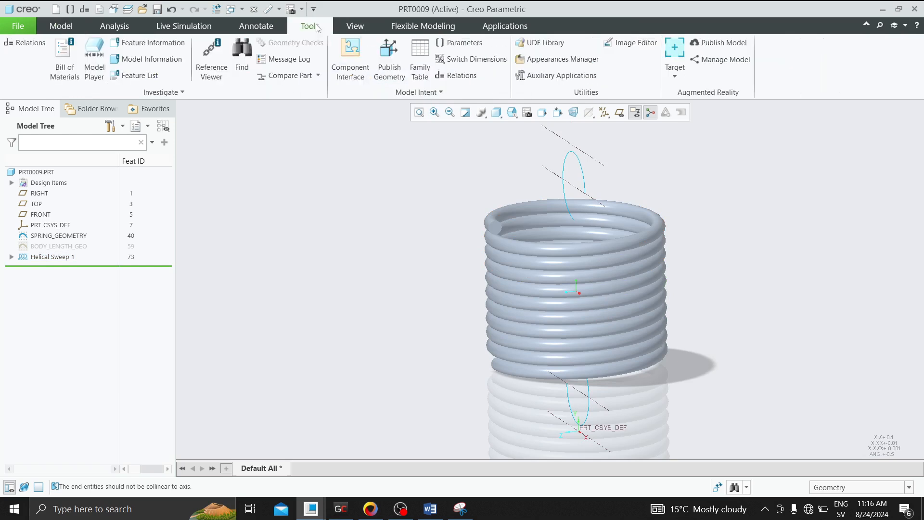
click(457, 75)
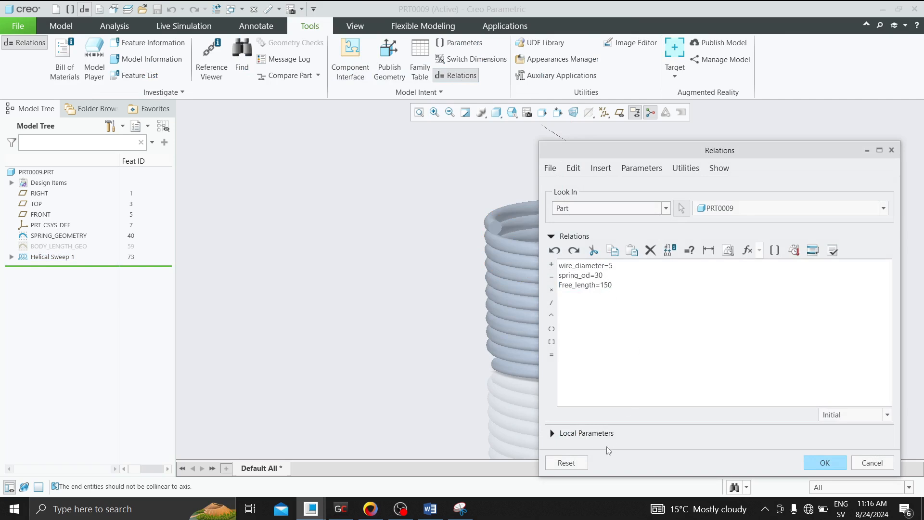
click(821, 463)
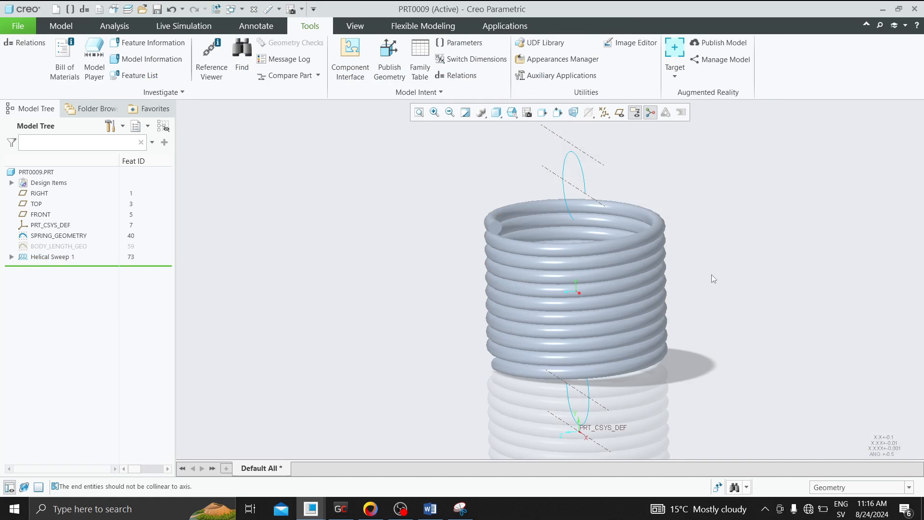
Regenerate the part and inspect the coil body and both wire ends from several angles
key(ctrl+g)
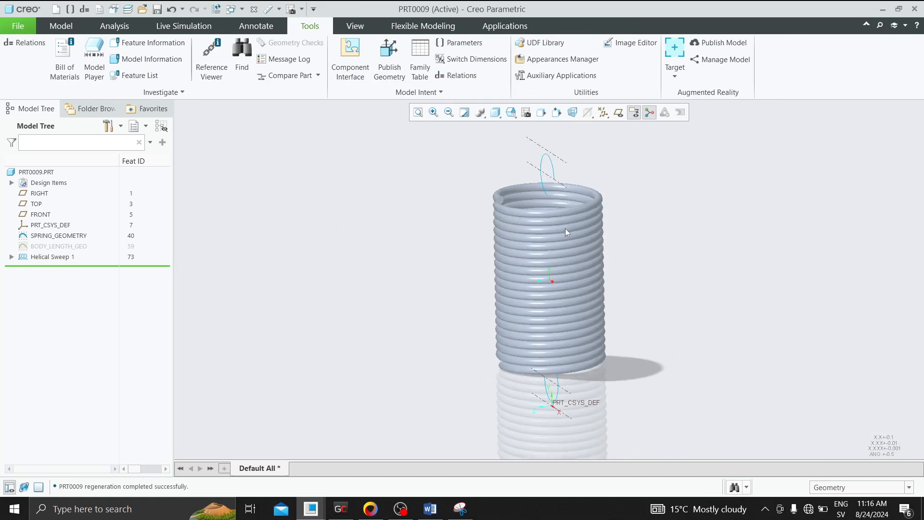
scroll(574, 212, up, 2)
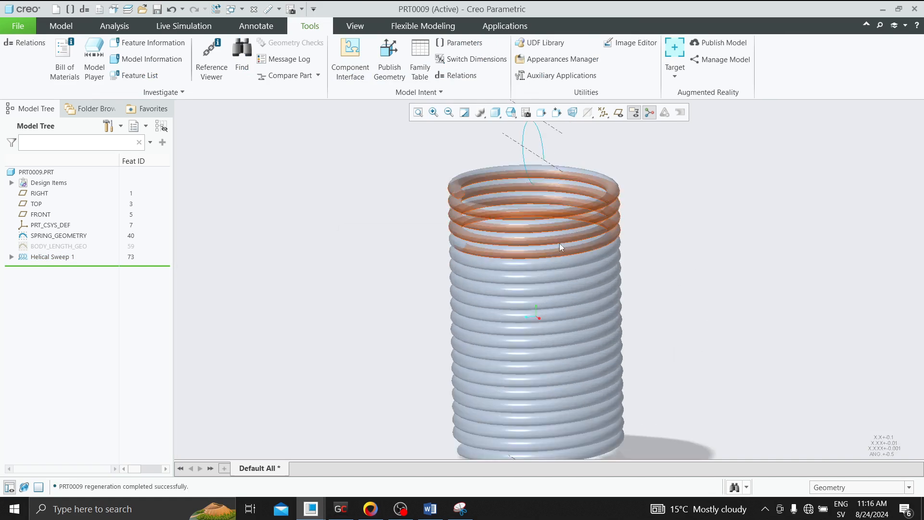
middle_drag(559, 247, 573, 307)
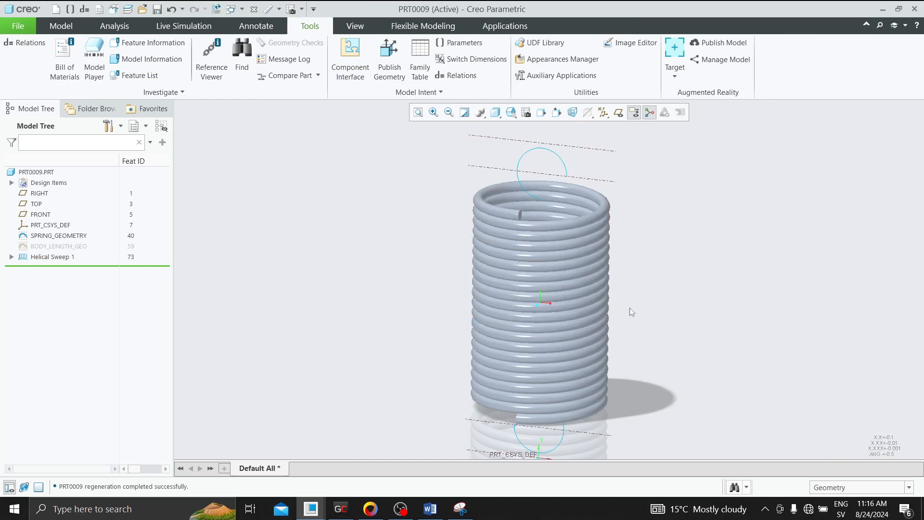
mouse_move(630, 307)
middle_down()
mouse_move(631, 249)
mouse_move(613, 301)
mouse_move(615, 283)
mouse_move(625, 290)
mouse_move(617, 270)
middle_up()
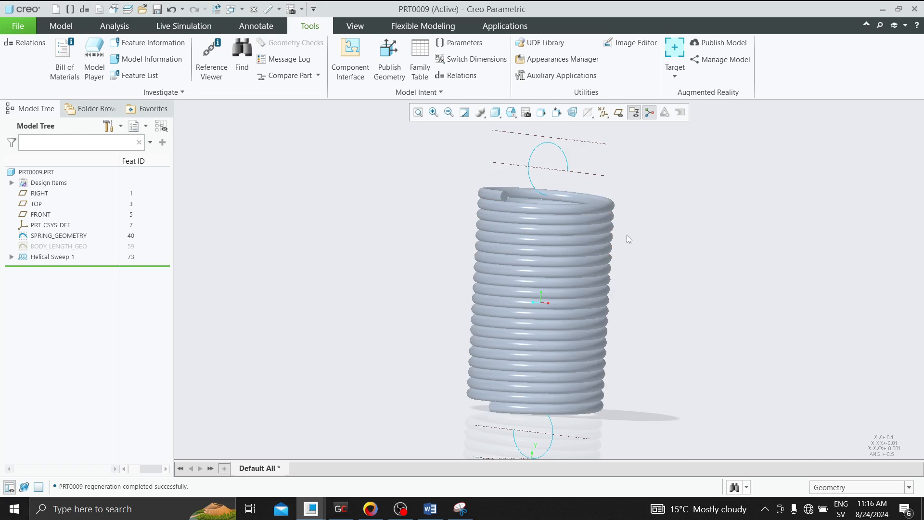
Set Free_length to 100 in the part relations and regenerate the part
click(457, 76)
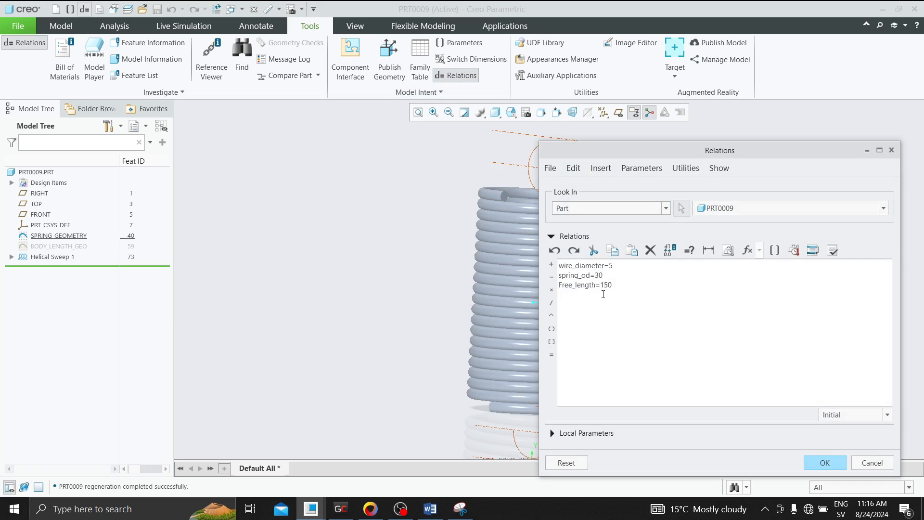
click(825, 463)
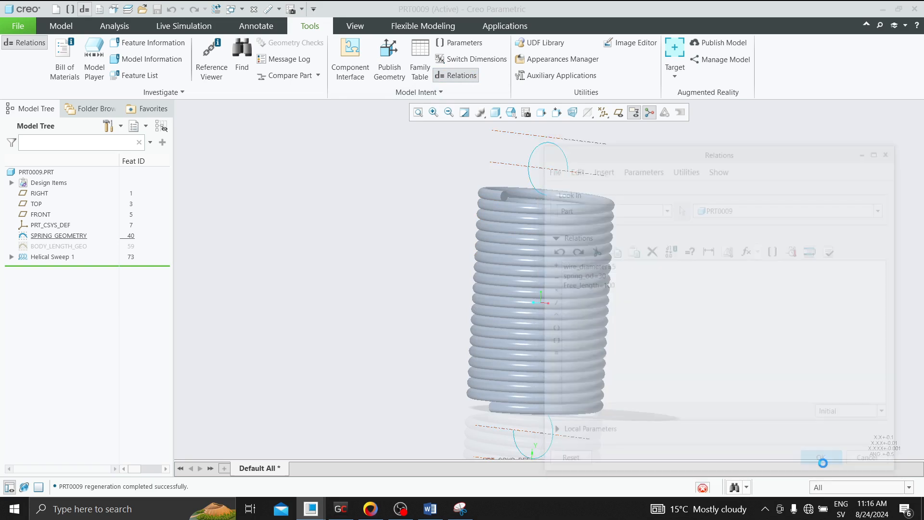
key(ctrl+g)
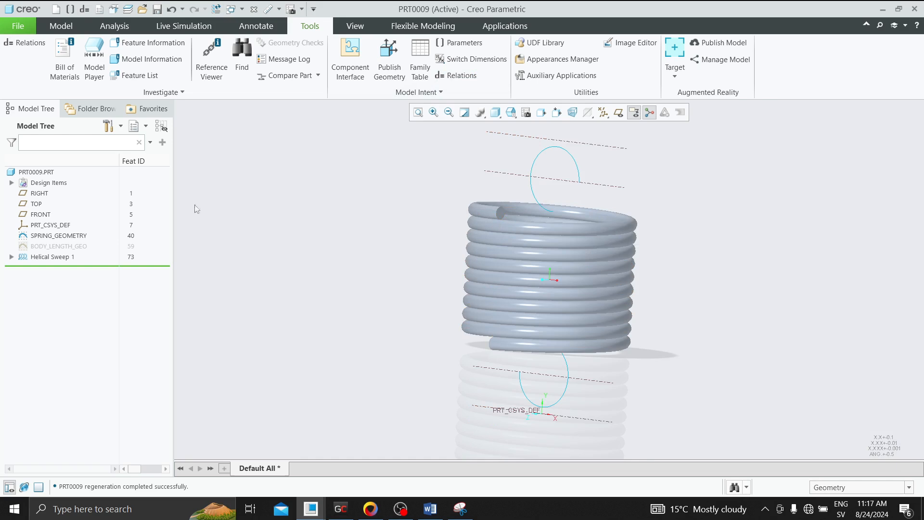
Check the helical sweep's pitch definition without changing it
click(48, 257)
click(71, 192)
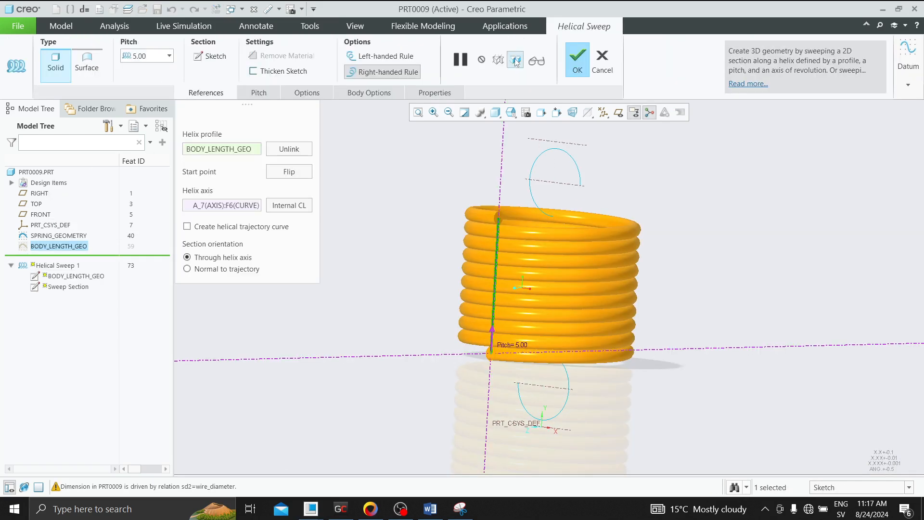
click(577, 61)
Rename the helical sweep's pitch dimension as pitch
click(62, 262)
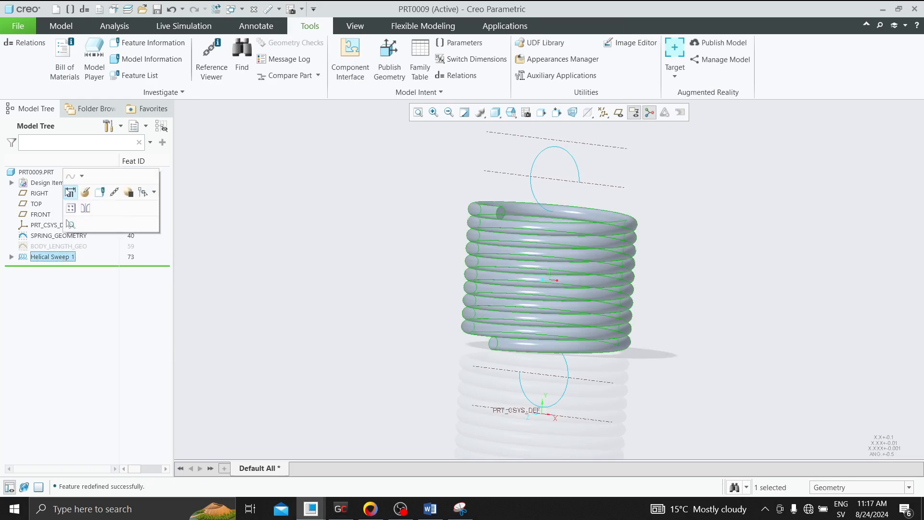
click(71, 192)
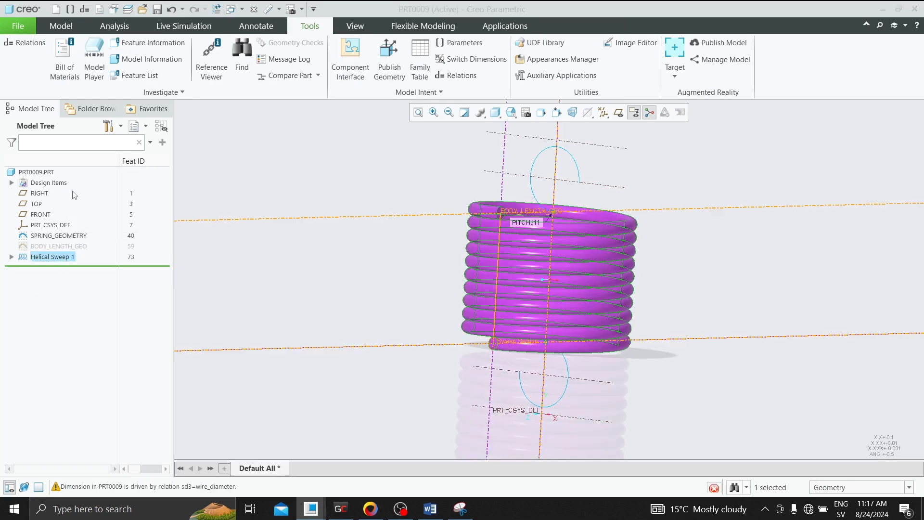
click(472, 59)
click(527, 228)
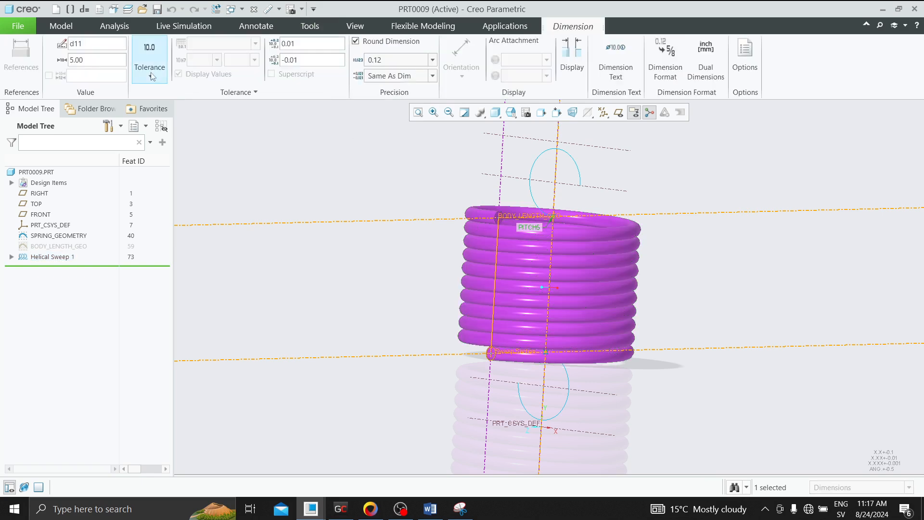
text(itch)
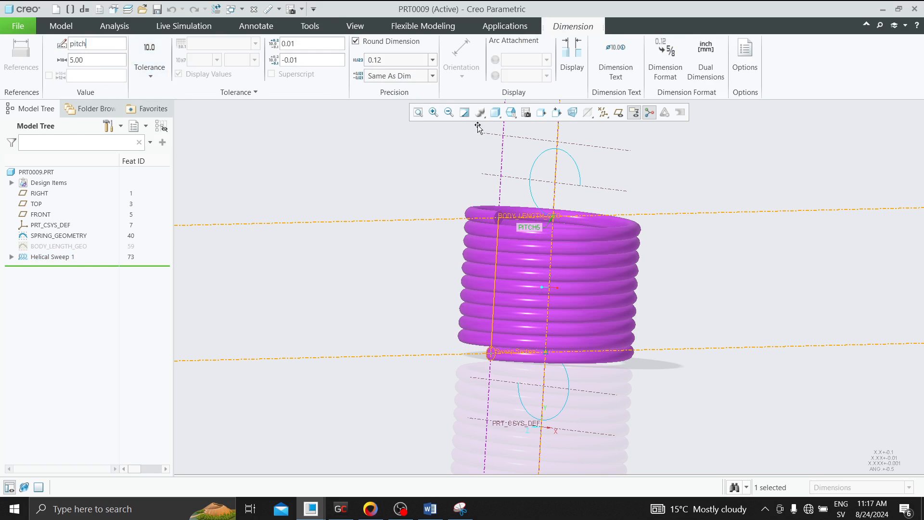
click(68, 26)
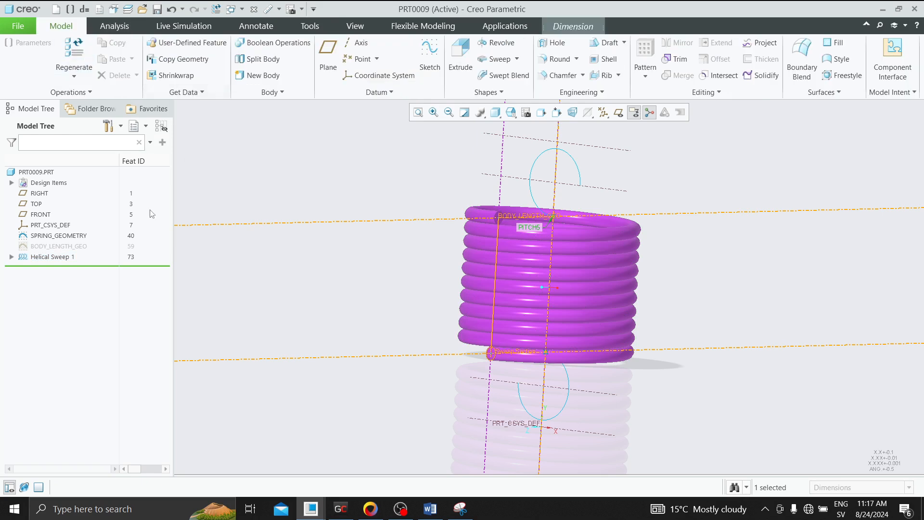
Start a new part relation below Free_length that assigns the helical sweep's pitch dimension, written as pitch=
click(301, 28)
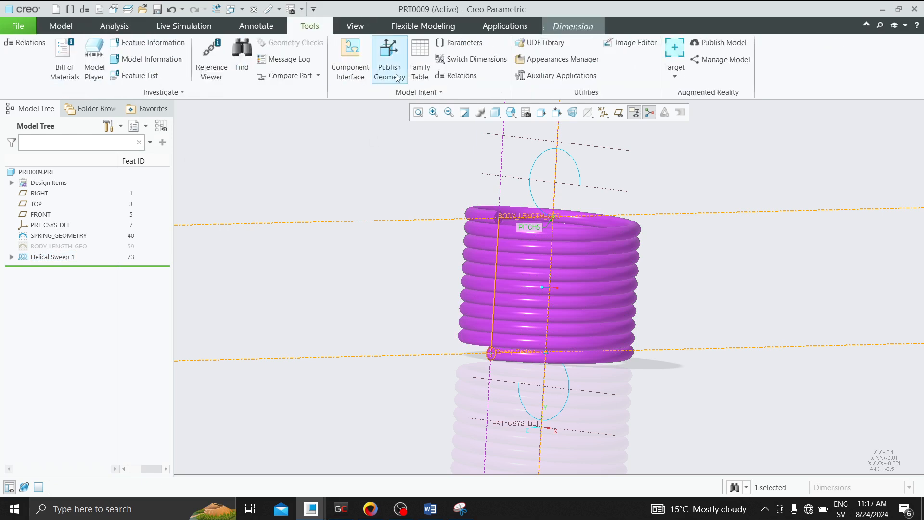
click(456, 75)
drag(629, 159, 180, 165)
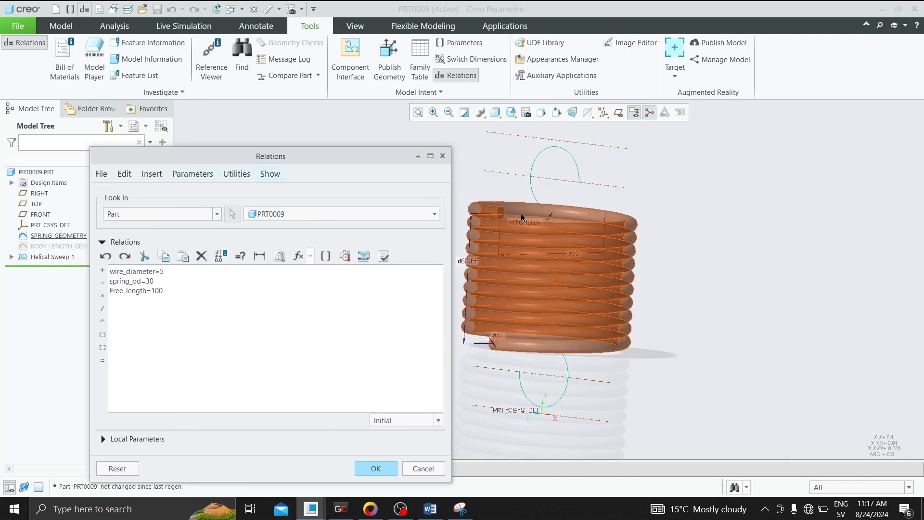
click(182, 289)
key(Return)
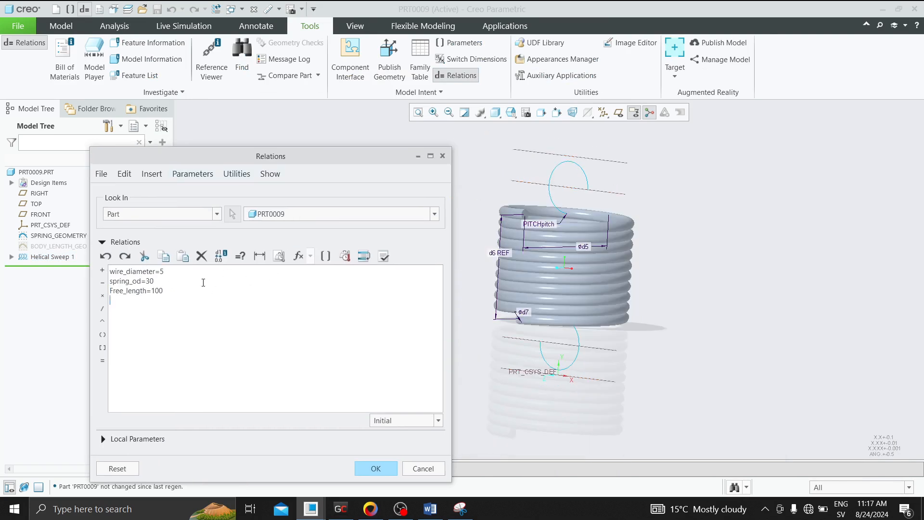
click(551, 230)
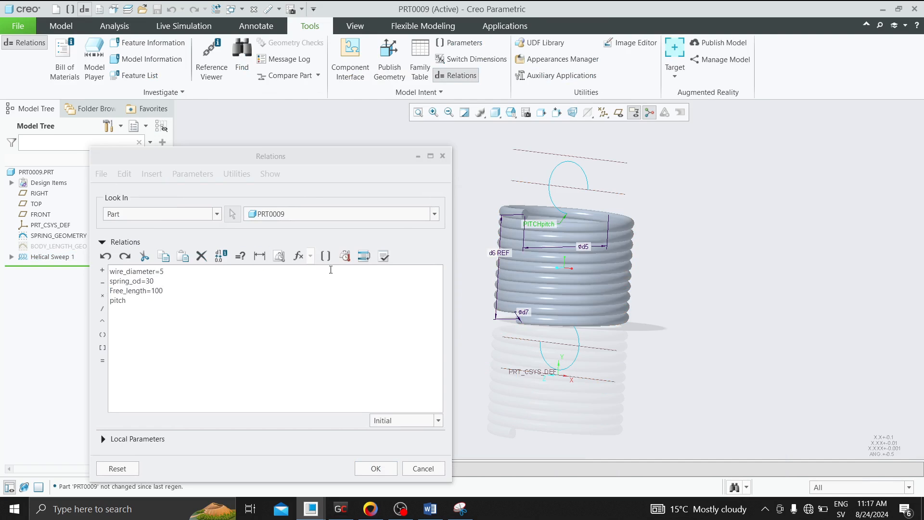
click(102, 360)
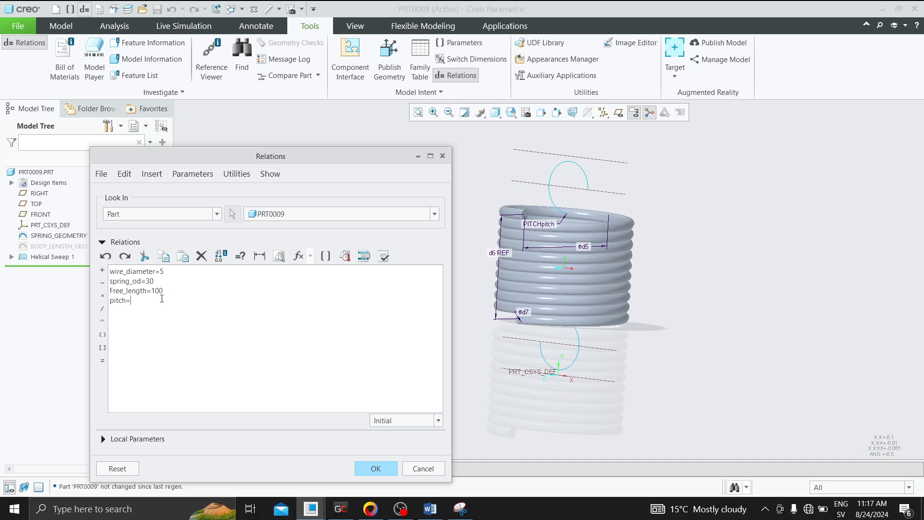
Complete the pitch relation as free_length- (2*spring_od)-(2*wire_diameter), verify the relations and accept them
text(free_length- ()
text(spring_od)
text(_wire_)
key(BackSpace)
key(BackSpace)
key(BackSpace)
key(BackSpace)
key(BackSpace)
text(2*)
text()-)
text(2*wire_dia)
key(BackSpace)
key(BackSpace)
text(iamet)
key(BackSpace)
text(eter)
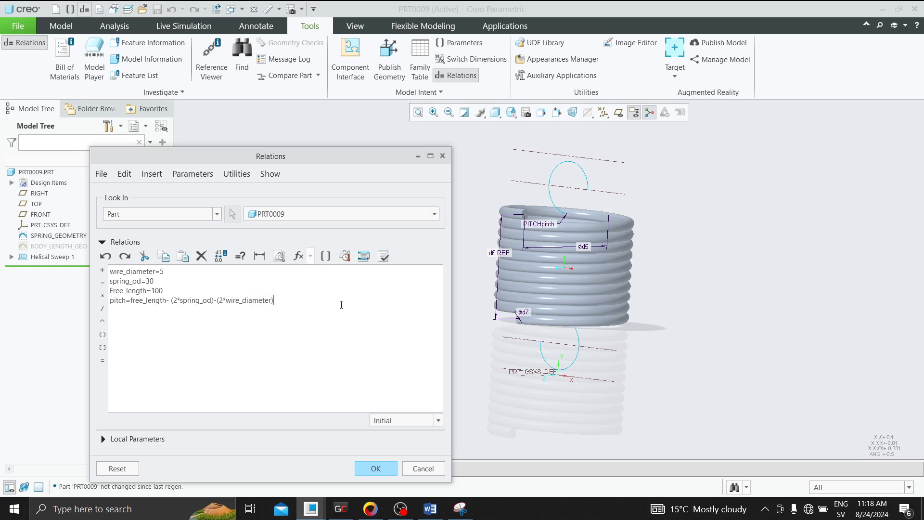
click(383, 255)
click(516, 275)
click(373, 468)
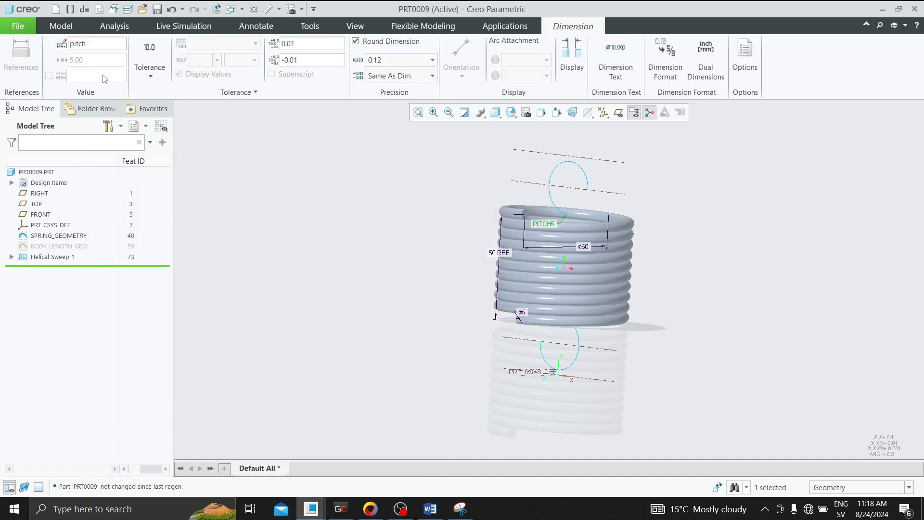
Examine the upper hook circles and the length dimensions in the SPRING_GEOMETRY sketch, leaving the sketch as it is
click(57, 235)
click(75, 189)
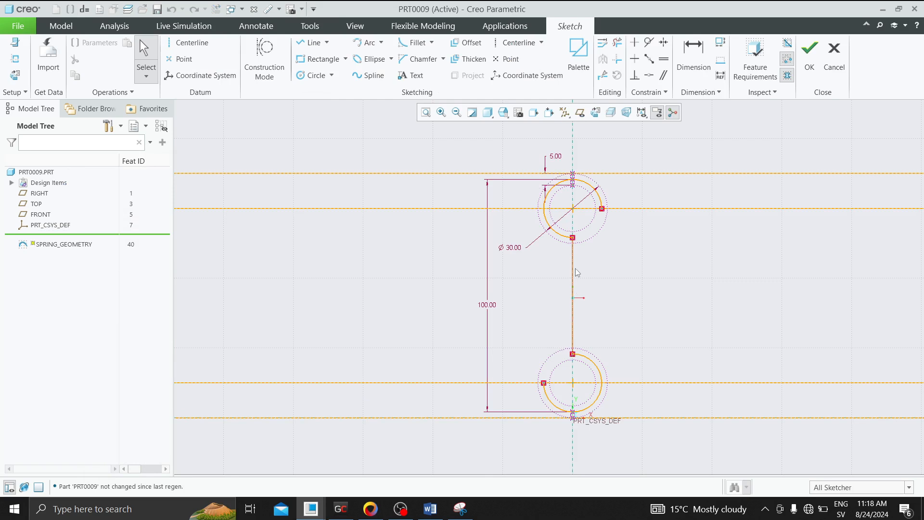
scroll(576, 265, up, 1)
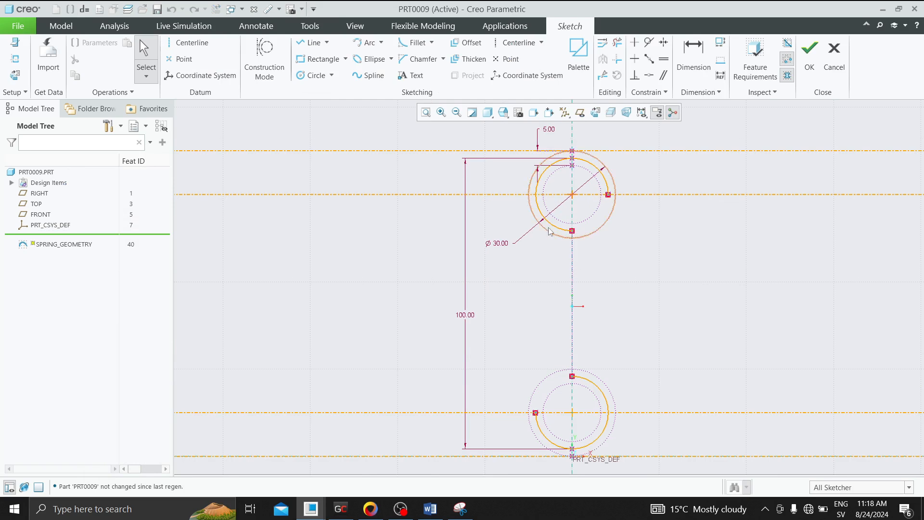
scroll(565, 283, up, 2)
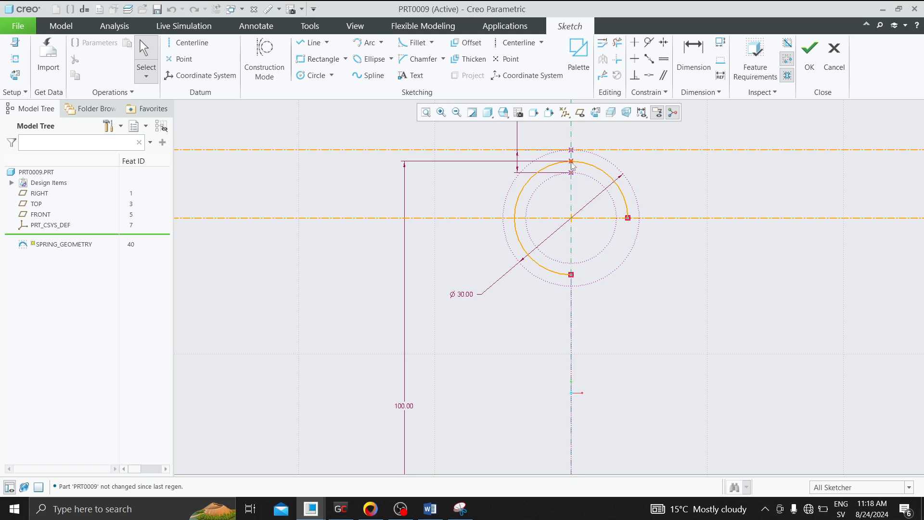
scroll(572, 249, down, 3)
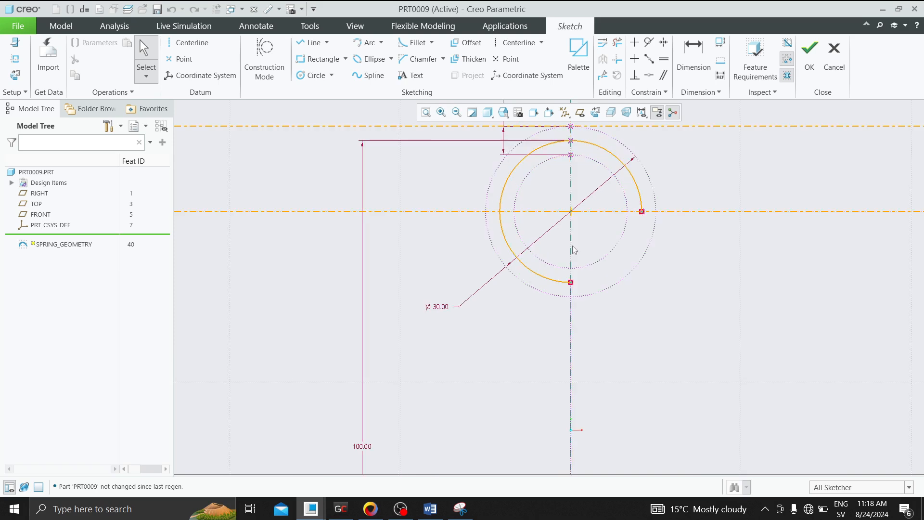
scroll(565, 316, up, 1)
scroll(567, 316, up, 2)
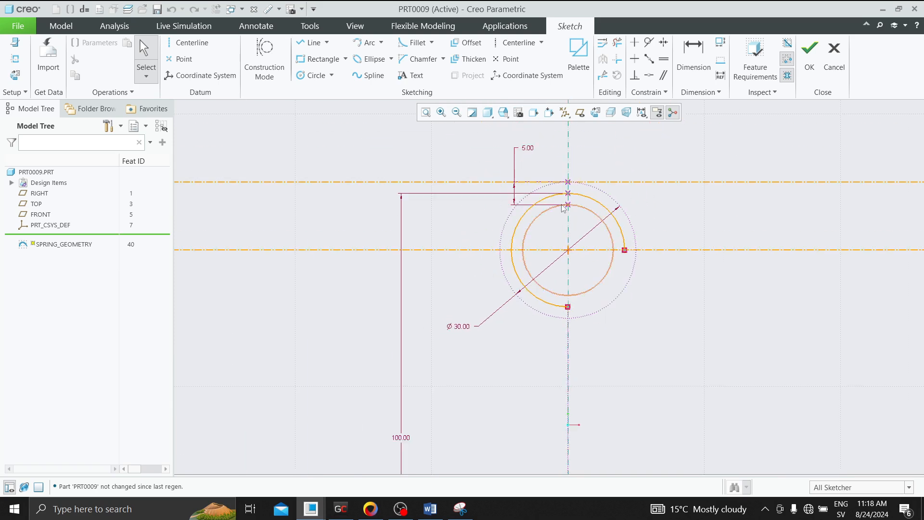
scroll(564, 202, down, 2)
click(809, 55)
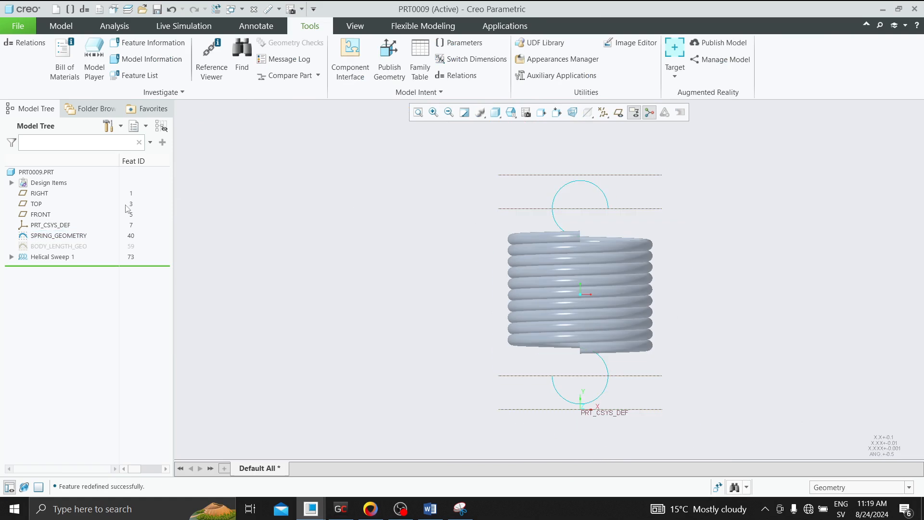
Set Free_length to 200 in the part relations and regenerate the spring
click(462, 77)
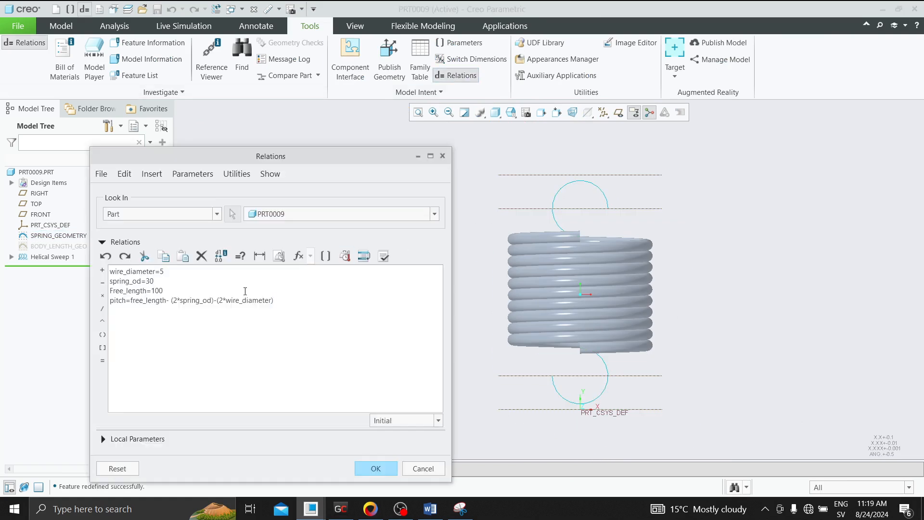
click(156, 290)
key(BackSpace)
text(2)
click(373, 468)
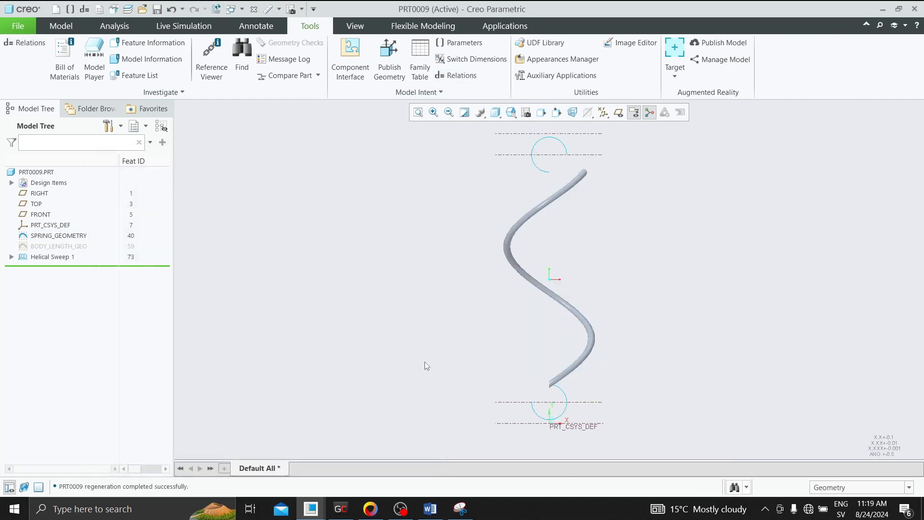
Inspect the stretched coil and check the pitch value in the helical sweep's definition
scroll(507, 359, up, 1)
mouse_move(544, 320)
middle_down()
mouse_move(590, 295)
mouse_move(776, 305)
mouse_move(535, 290)
middle_up()
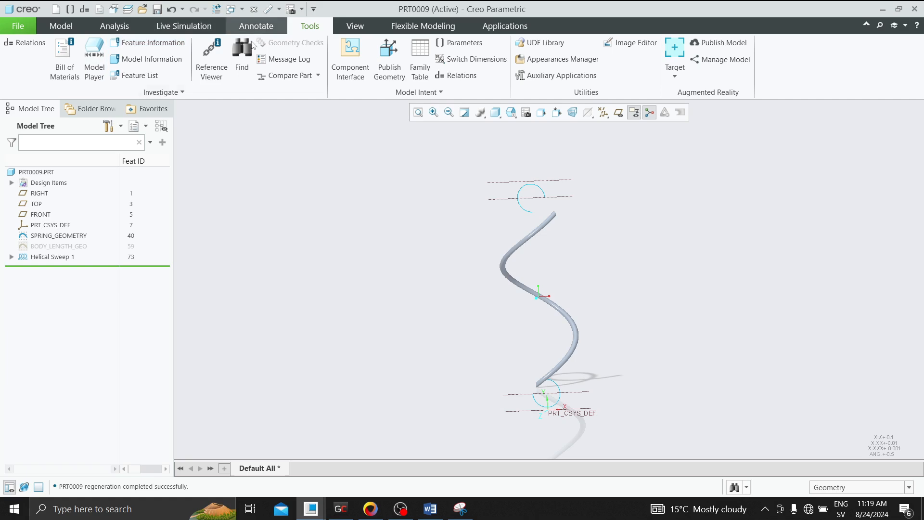
click(53, 257)
click(75, 194)
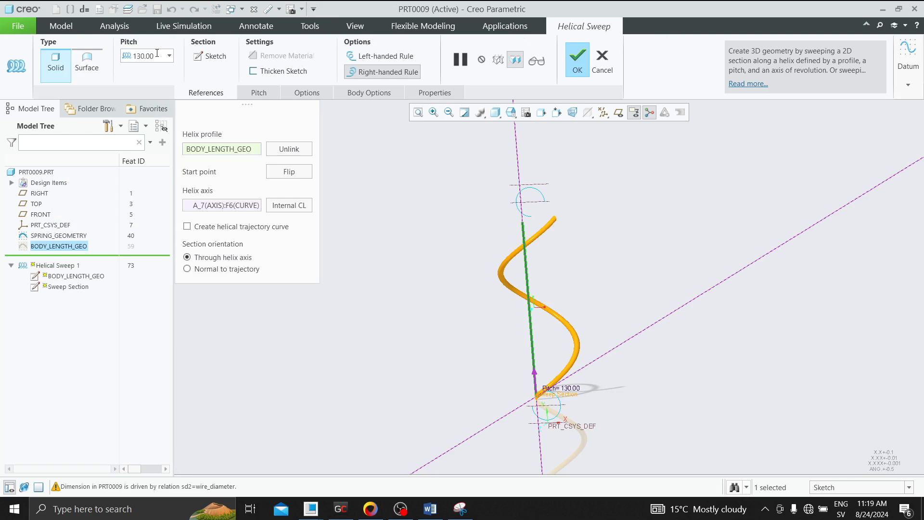
click(577, 68)
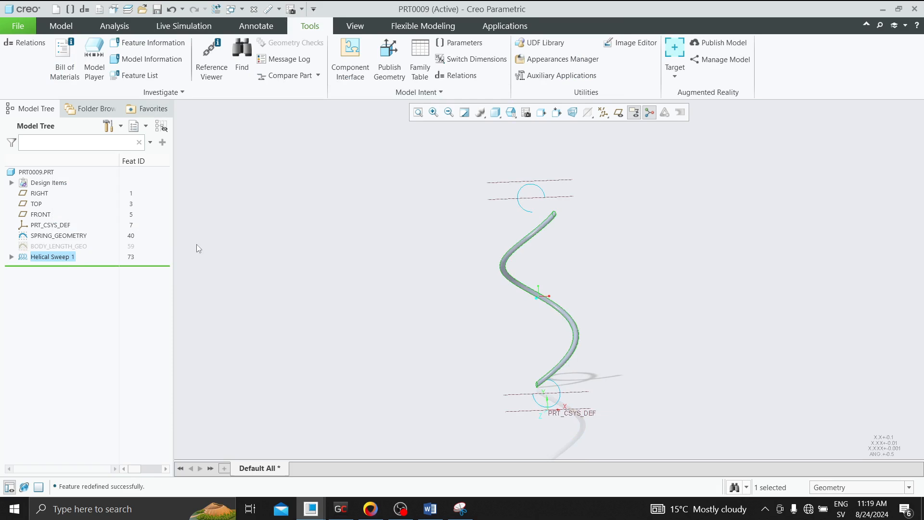
Set Free_length to 100 in the part relations and regenerate the spring
click(458, 75)
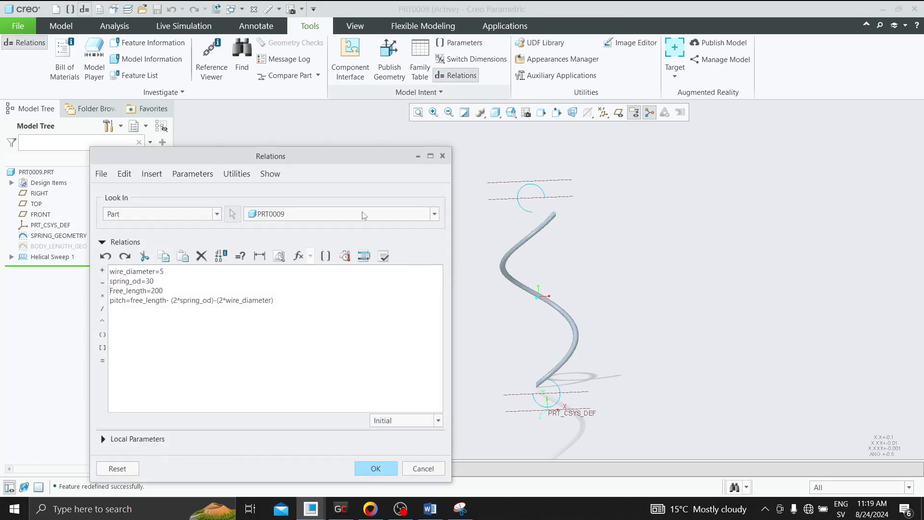
click(157, 291)
key(BackSpace)
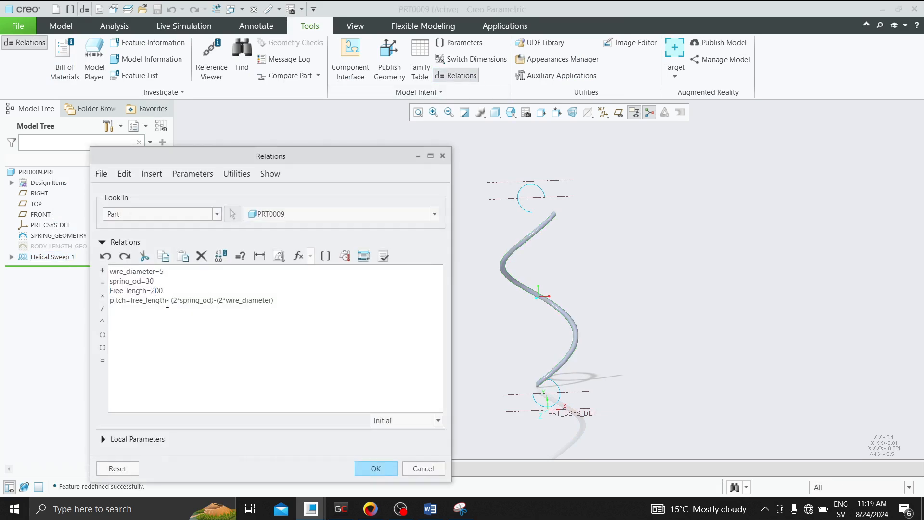
text(1)
click(375, 467)
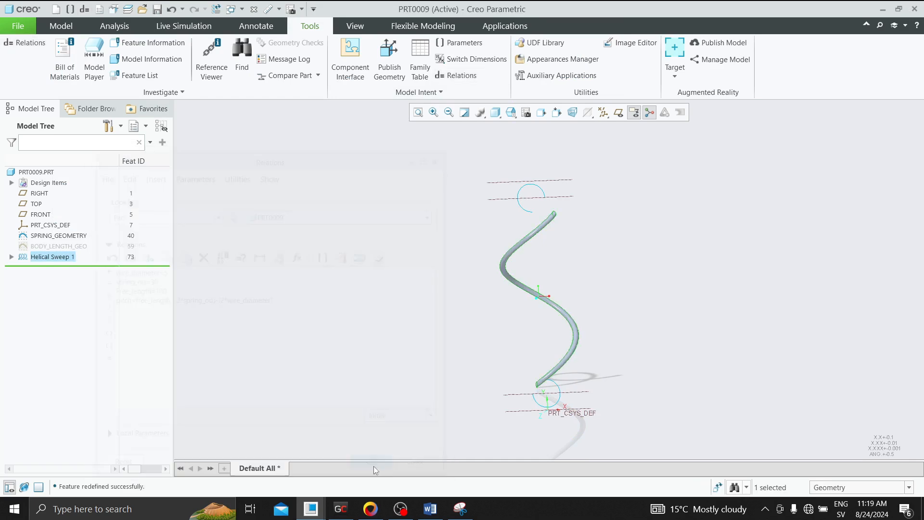
key(ctrl+g)
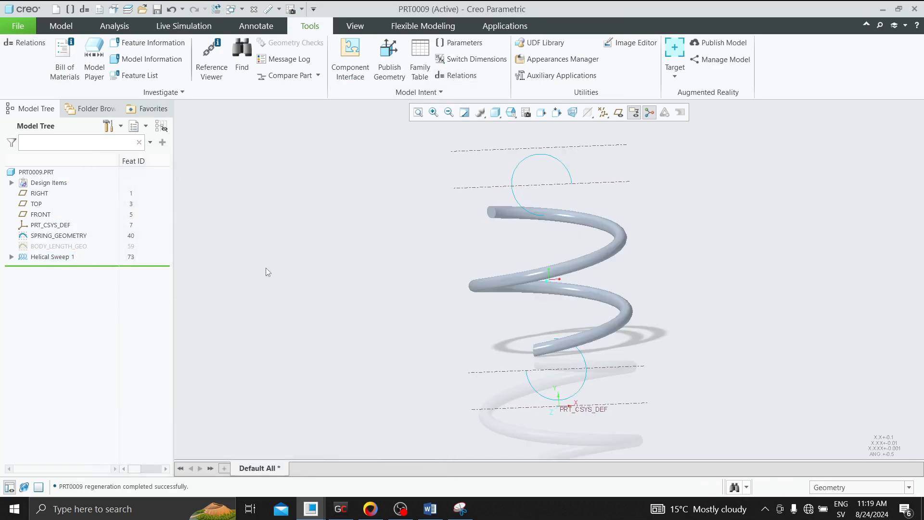
Try to set the helical sweep's pitch to 5 directly in its definition
click(58, 257)
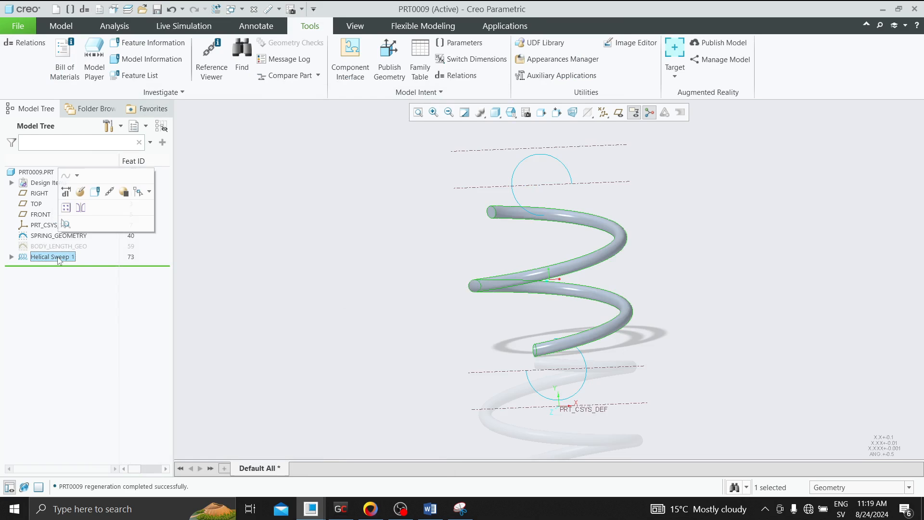
click(81, 192)
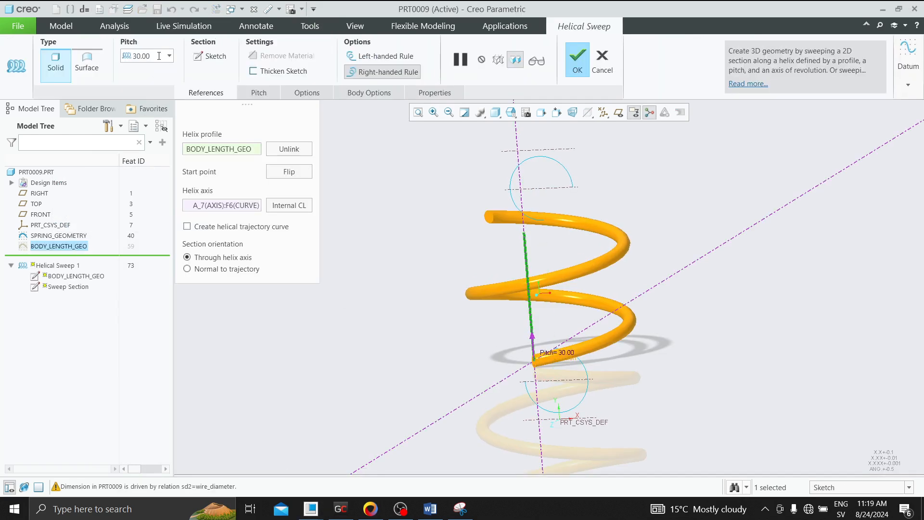
double_click(159, 56)
text(5)
key(Return)
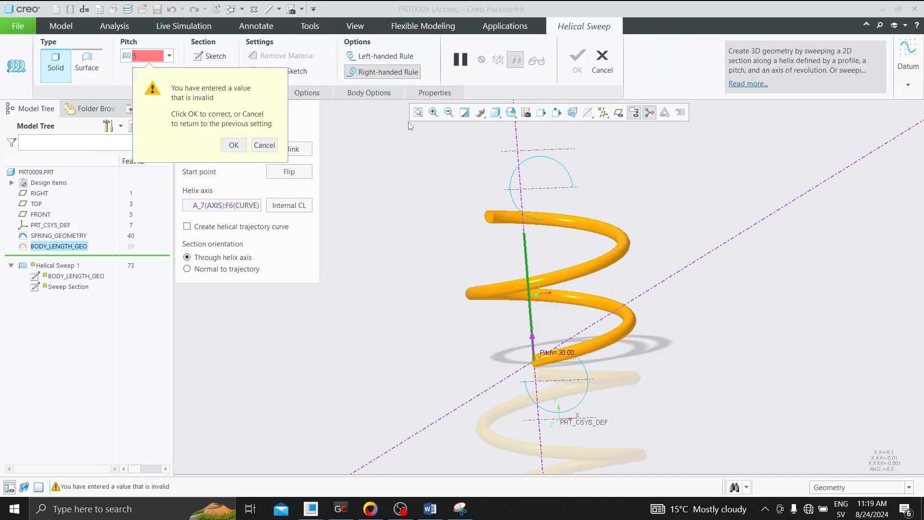
click(233, 145)
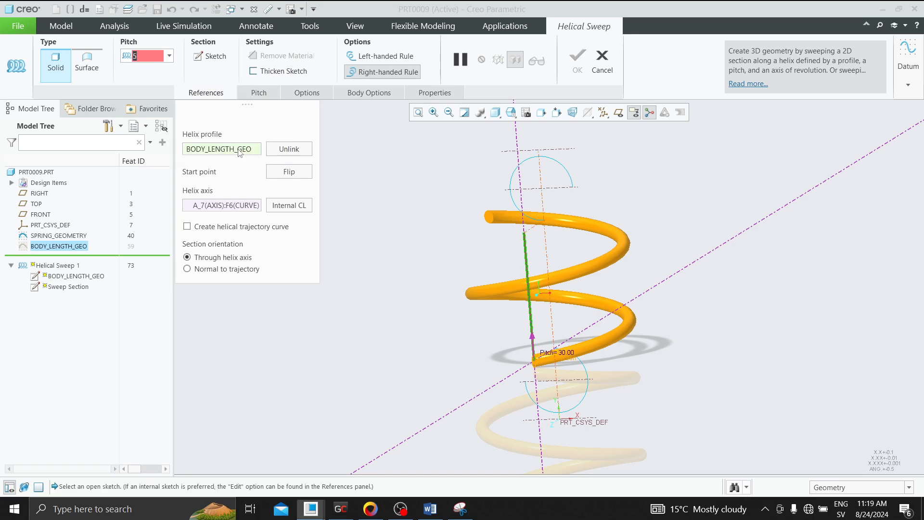
click(602, 67)
Insert a comment line below Free_length in the part relations reading "/* Initial Pitch = 5 , BL =50 hence ratio"
click(456, 75)
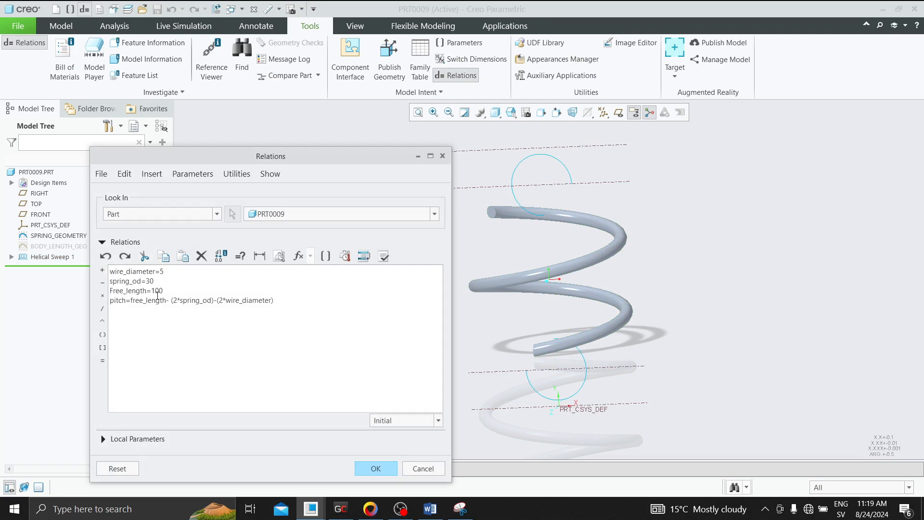
click(168, 289)
key(Return)
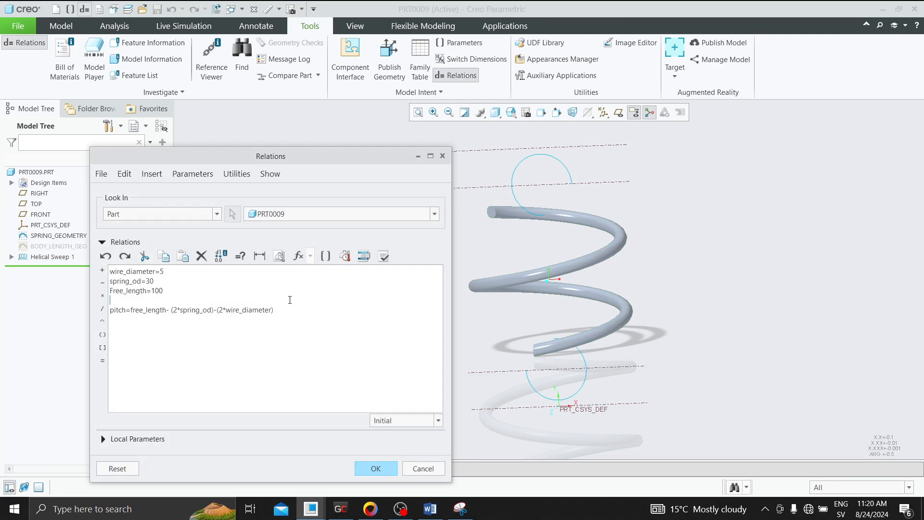
text(/* Pitch = (Free_length)_)
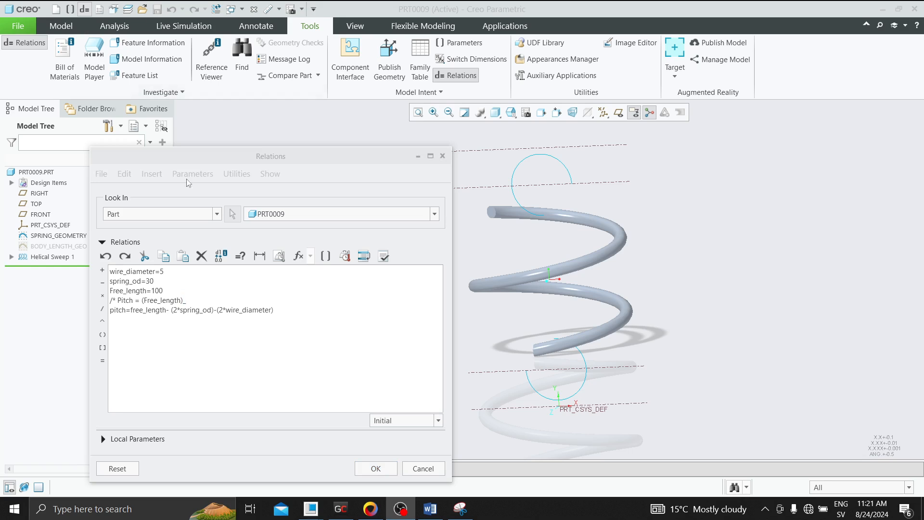
drag(197, 298, 127, 300)
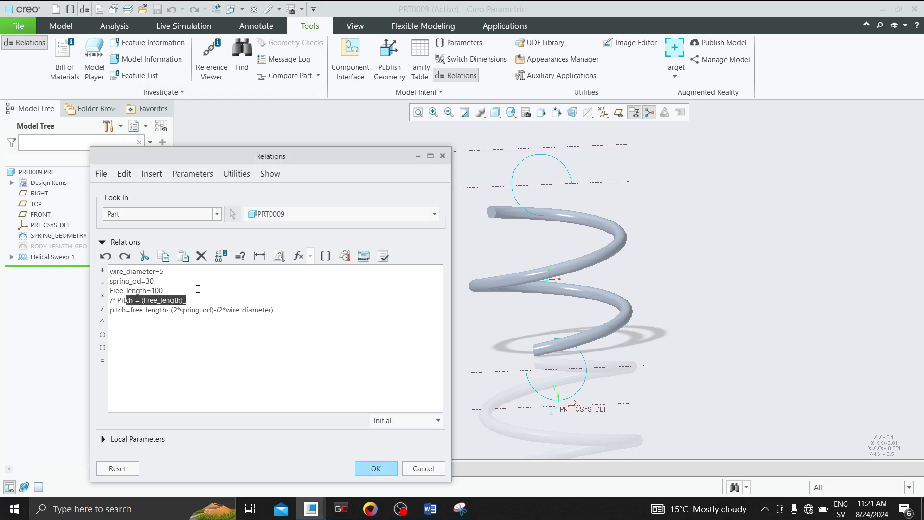
key(Delete)
text(ch )
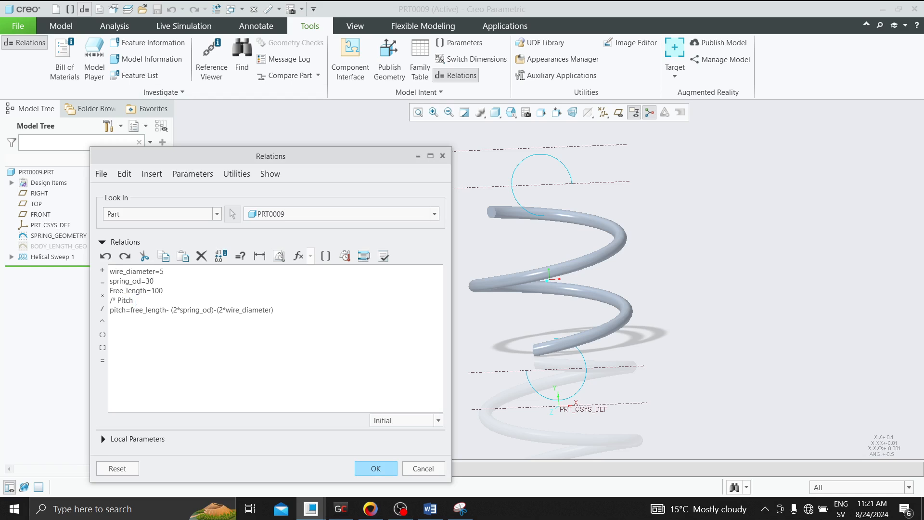
text(= 5)
text(Initi)
text(al)
key(End)
text(, BL =50 hence ration)
key(BackSpace)
Complete the relations comment with the ratio "pitch/BL =0.1 (5/50)"
text(B)
text(L/)
text(pitch )
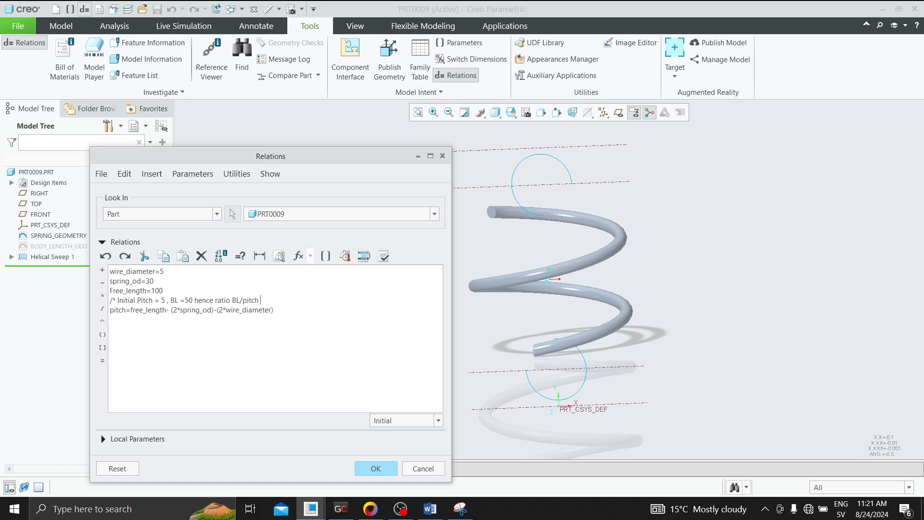
text(=0.1)
text()50_)
key(BackSpace)
key(BackSpace)
key(BackSpace)
text(()
text(50)
text(/)
text(5)
key(BackSpace)
key(BackSpace)
key(BackSpace)
key(BackSpace)
text(57)
key(BackSpace)
text(/50)
drag(259, 300, 230, 301)
text(pitch/BL)
Change the pitch relation to (free_length- (2*spring_od)-(2*wire_diameter))*0.1 and regenerate the spring
text(()
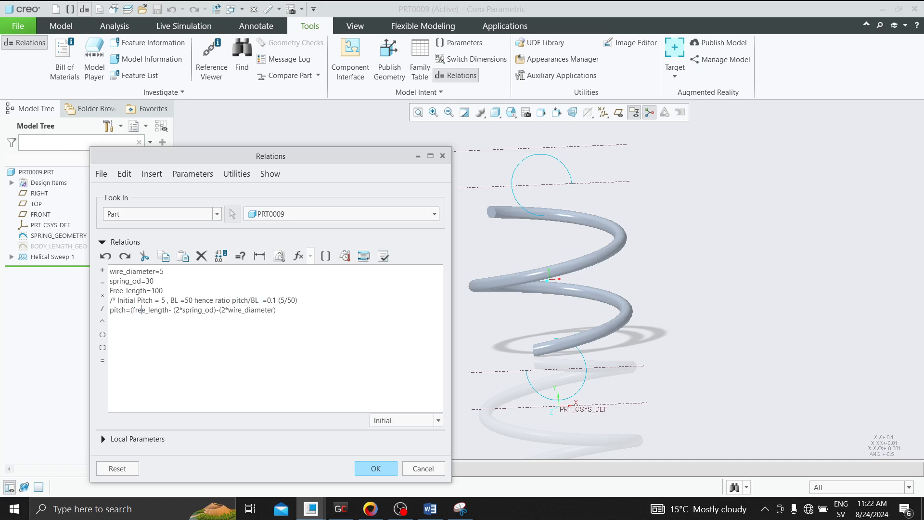
key(Right)
key(Right)
key(Right)
key(Right)
key(Right)
key(Right)
key(Right)
key(Right)
key(Right)
key(Right)
key(Right)
key(Right)
key(Right)
key(Right)
key(Right)
key(Right)
key(Right)
key(Right)
key(Right)
key(Right)
text(*0.1)
click(364, 467)
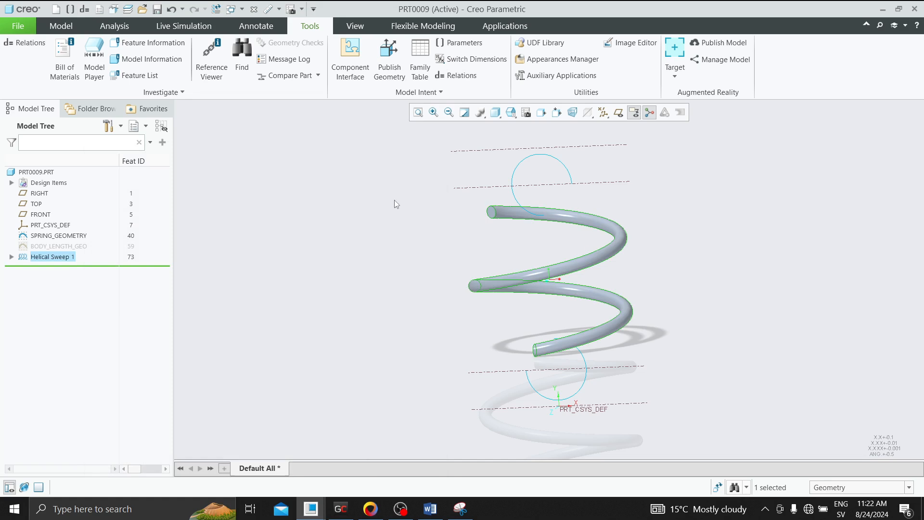
click(394, 201)
key(ctrl+g)
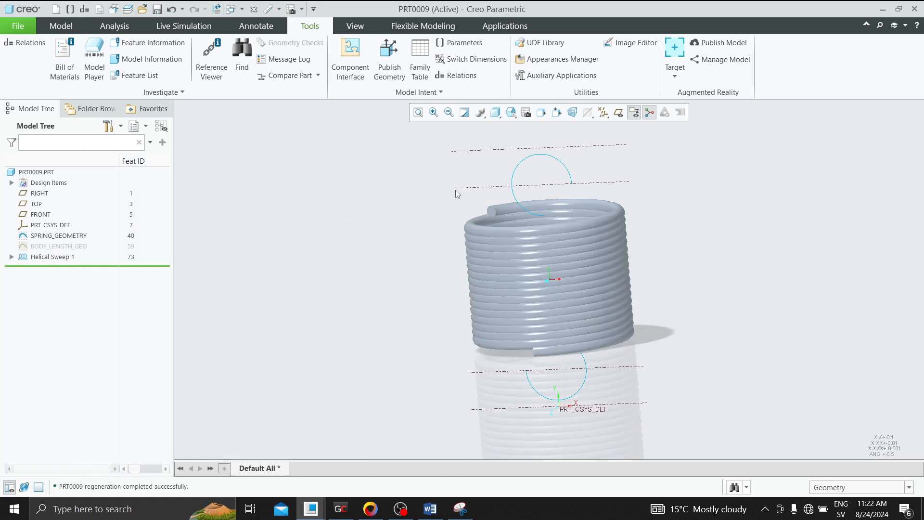
Check the relation-driven pitch value in the helical sweep's definition, leaving the feature as it is
click(52, 256)
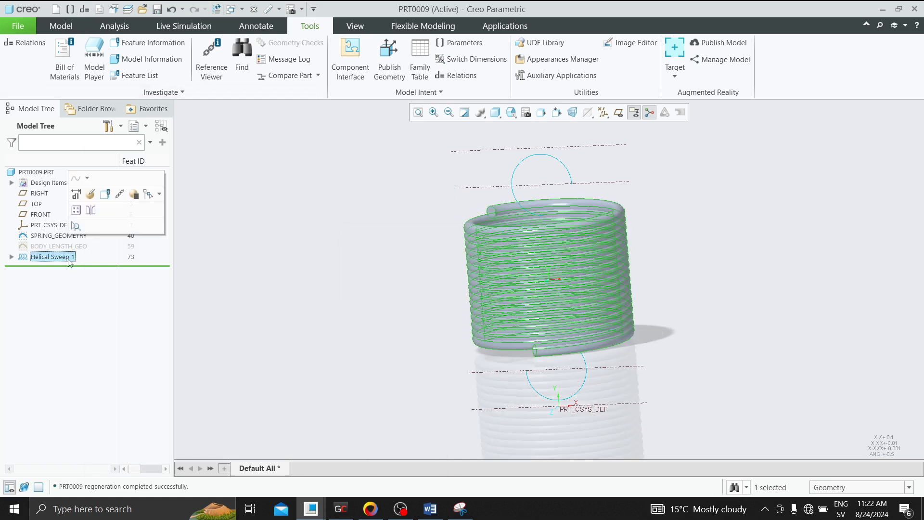
click(91, 196)
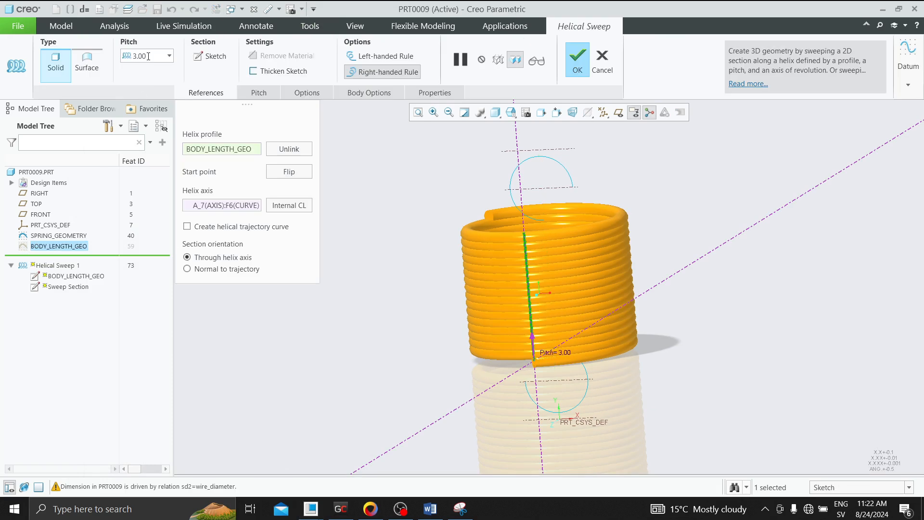
double_click(148, 57)
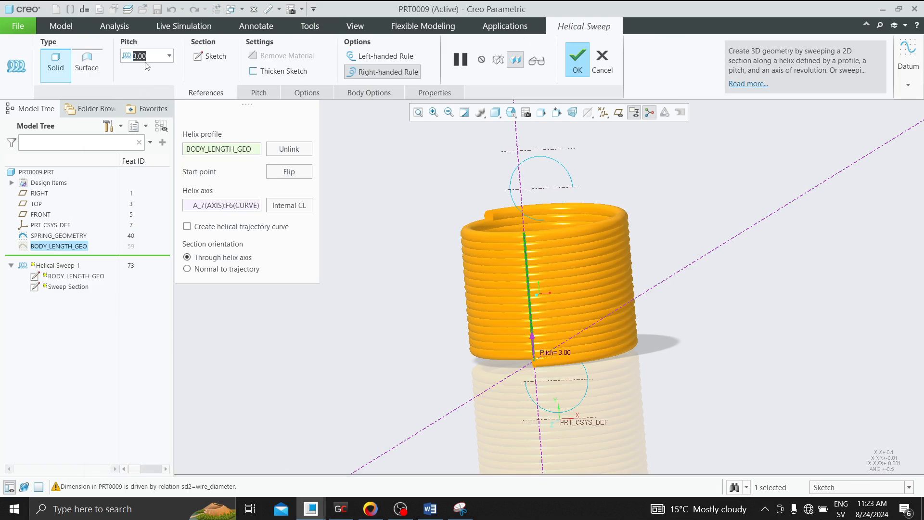
click(577, 61)
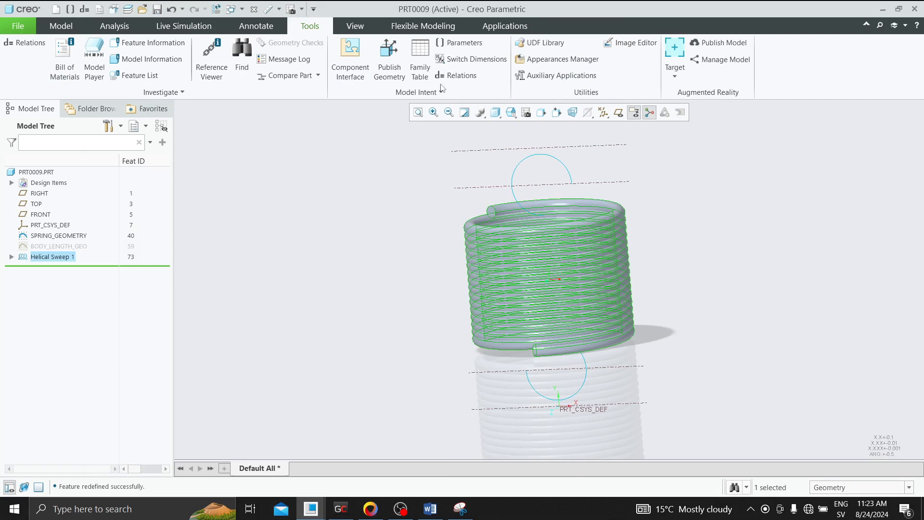
Rewrite the subtracted terms of the pitch relation as 2*(spring_od-wire_diameter), keeping the 0.1 factor
click(455, 75)
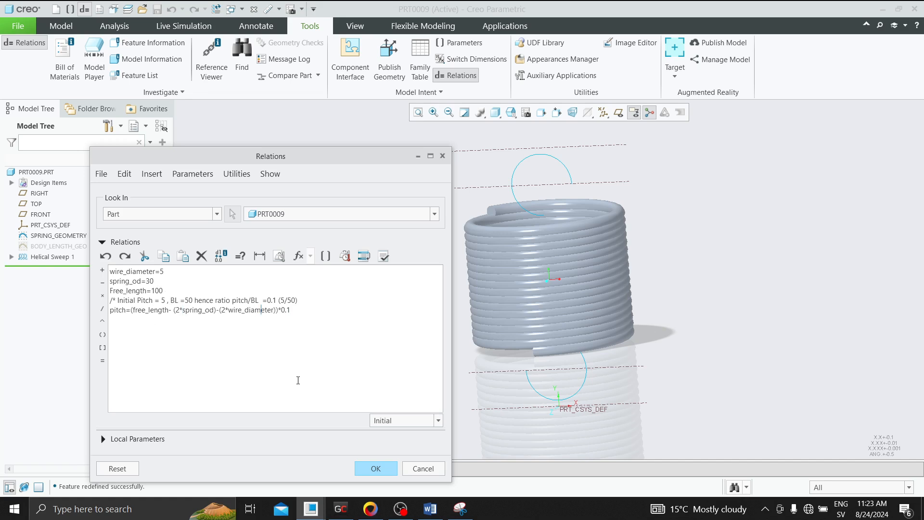
key(BackSpace)
key(BackSpace)
key(BackSpace)
key(BackSpace)
key(BackSpace)
key(BackSpace)
key(BackSpace)
key(BackSpace)
key(BackSpace)
key(BackSpace)
key(BackSpace)
key(BackSpace)
key(BackSpace)
key(BackSpace)
key(BackSpace)
key(BackSpace)
key(BackSpace)
key(BackSpace)
key(BackSpace)
text(-)
text(spring)
key(BackSpace)
key(BackSpace)
key(BackSpace)
key(BackSpace)
key(BackSpace)
key(BackSpace)
text(wire_diama)
text(eter))
text(()
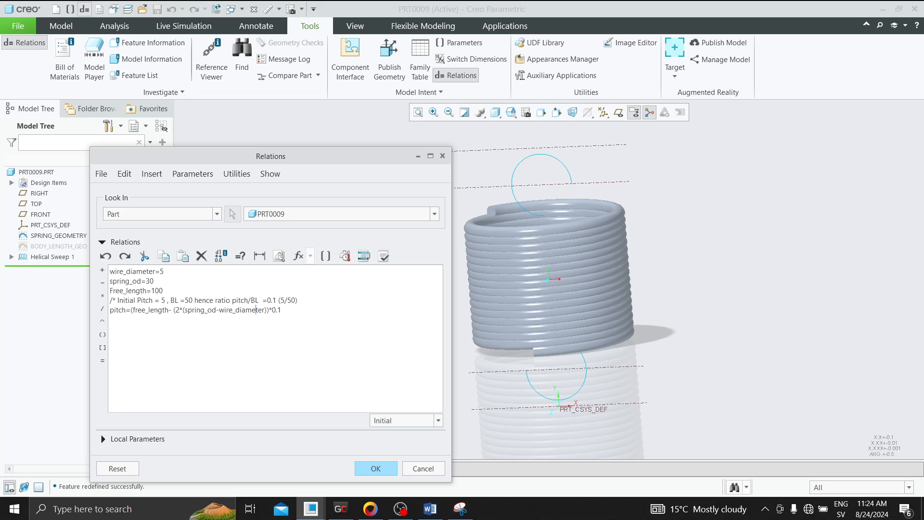
Verify the relations, correct pitch to (free_length- (2*(spring_od-wire_diameter)))*0.1 with the missing closing parenthesis, and regenerate the spring
click(383, 256)
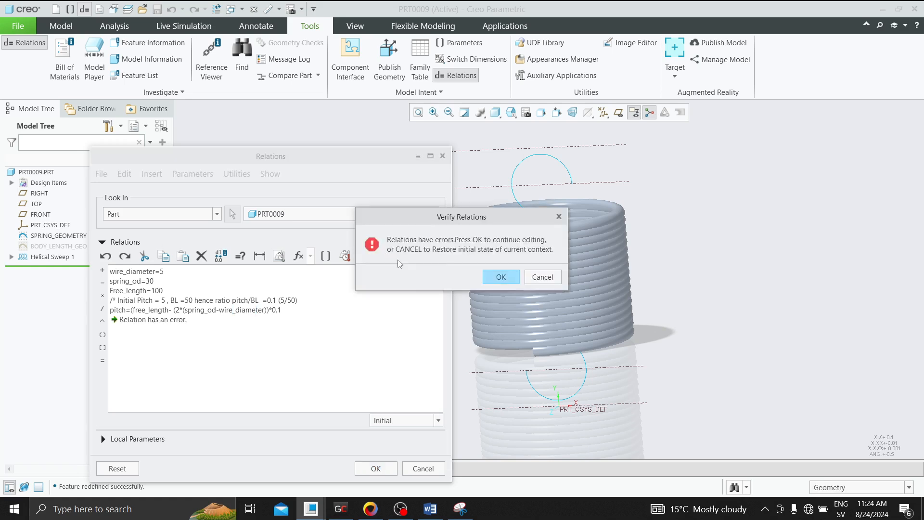
click(499, 277)
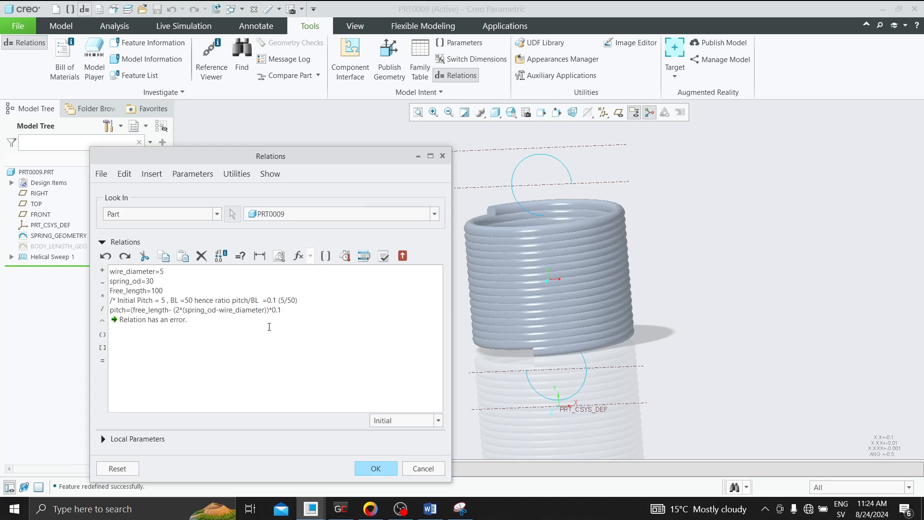
text())
click(383, 255)
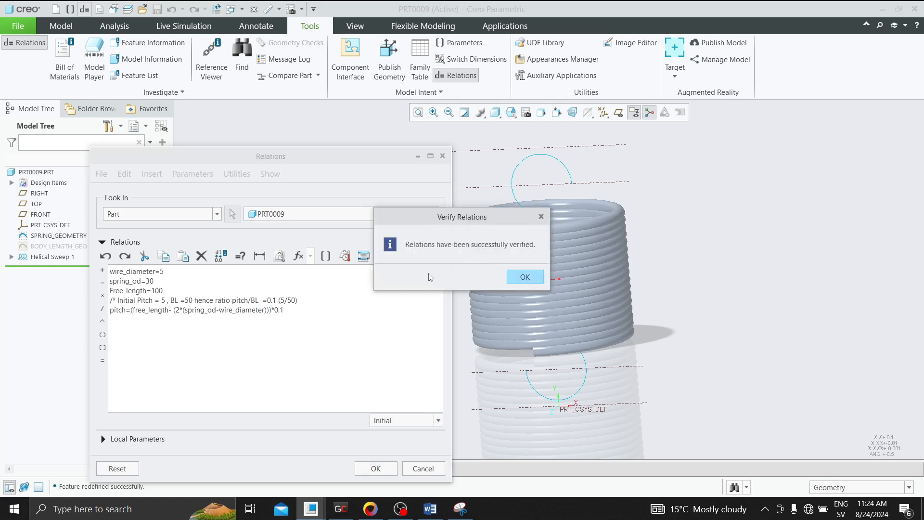
click(524, 277)
click(376, 467)
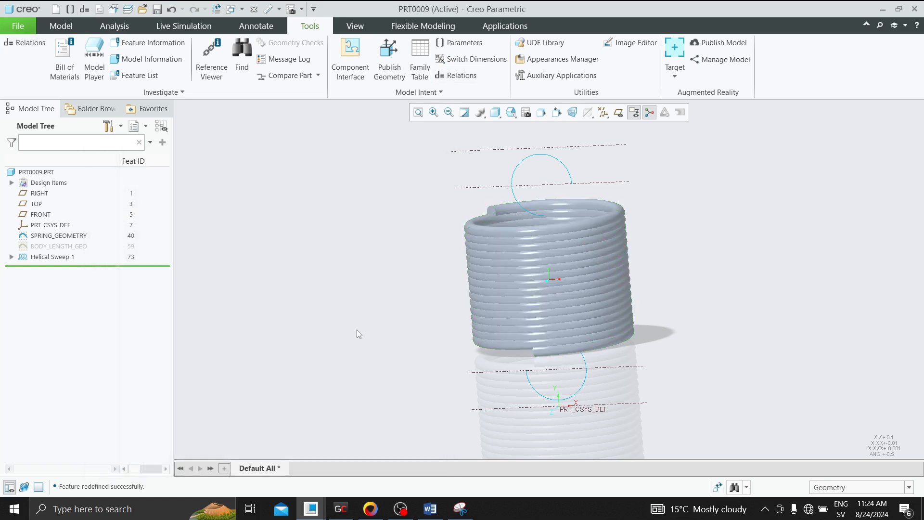
key(ctrl+g)
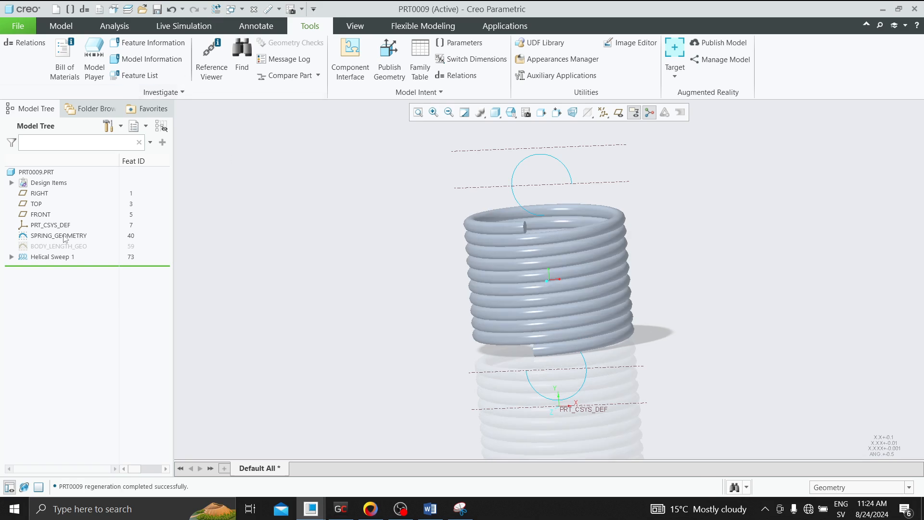
Check the pitch produced by the corrected relation in the helical sweep's definition
click(48, 259)
click(64, 191)
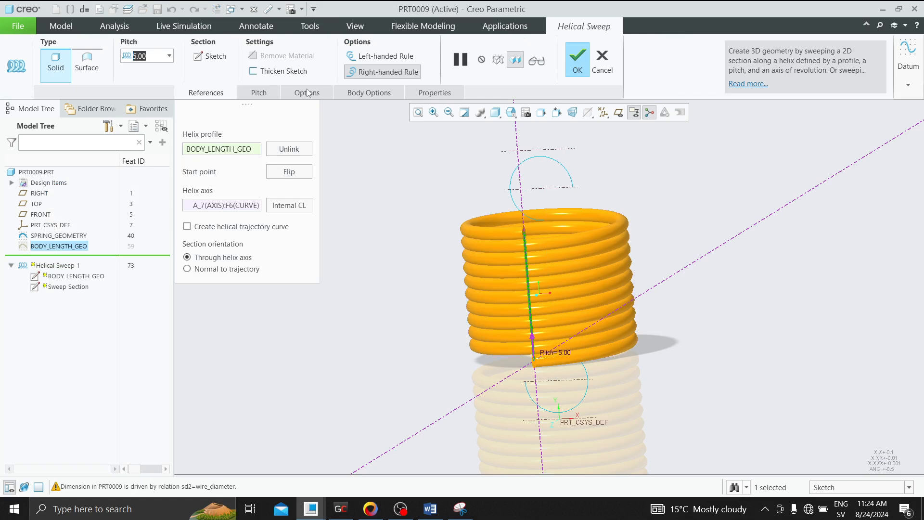
click(572, 56)
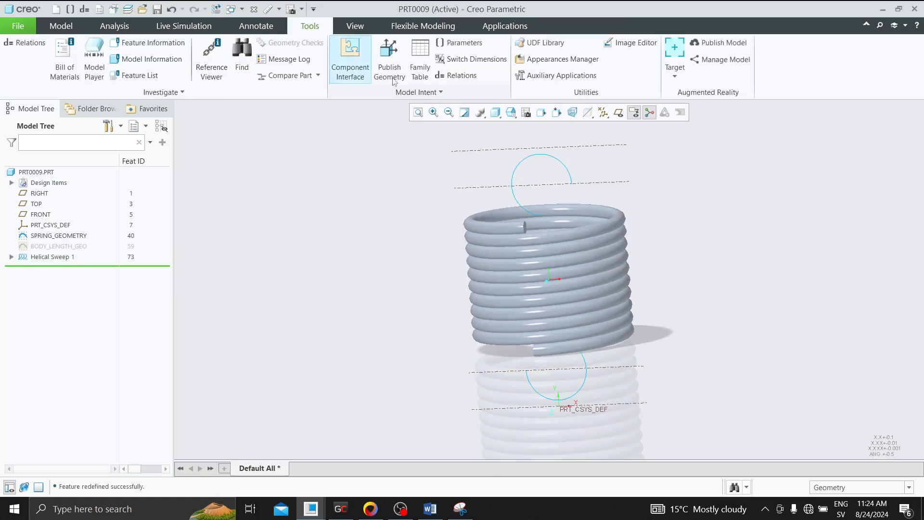
Increase Free_length in the part relations, regenerate the spring, and check the stretched coil and its pitch value
click(456, 75)
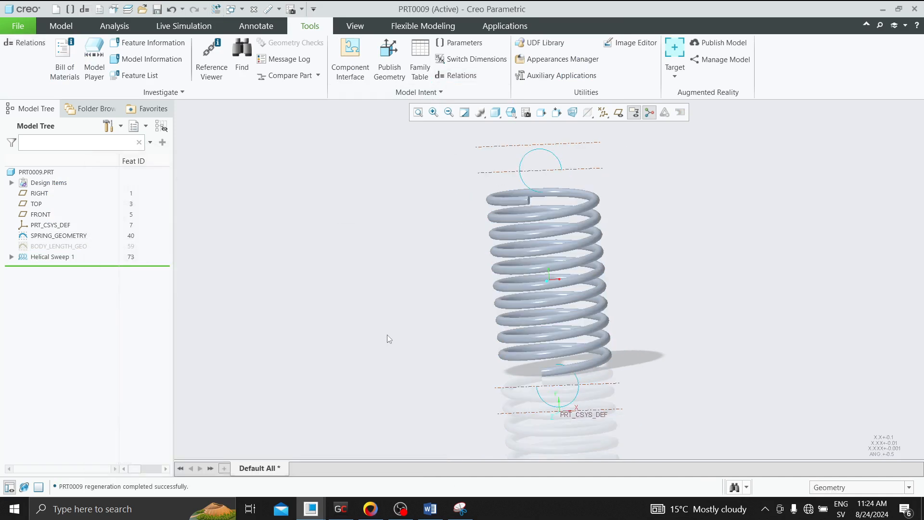
click(48, 256)
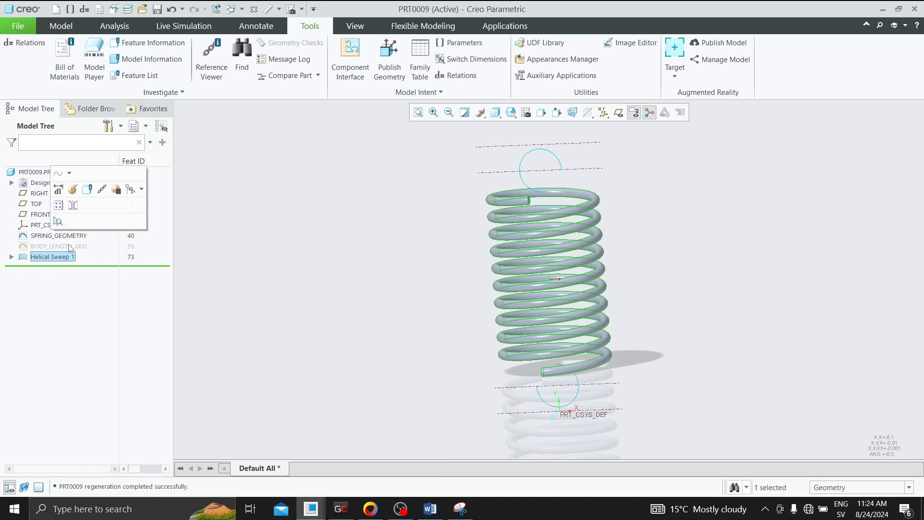
click(73, 191)
double_click(156, 57)
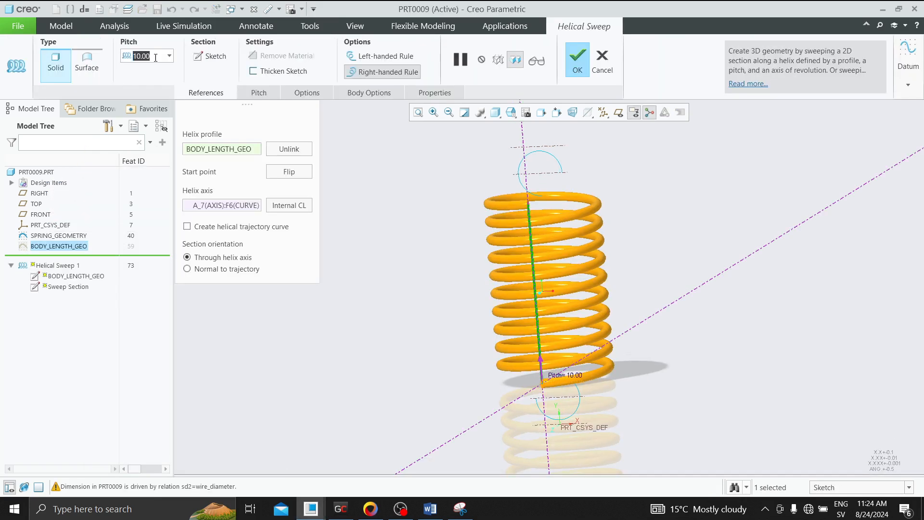
click(567, 66)
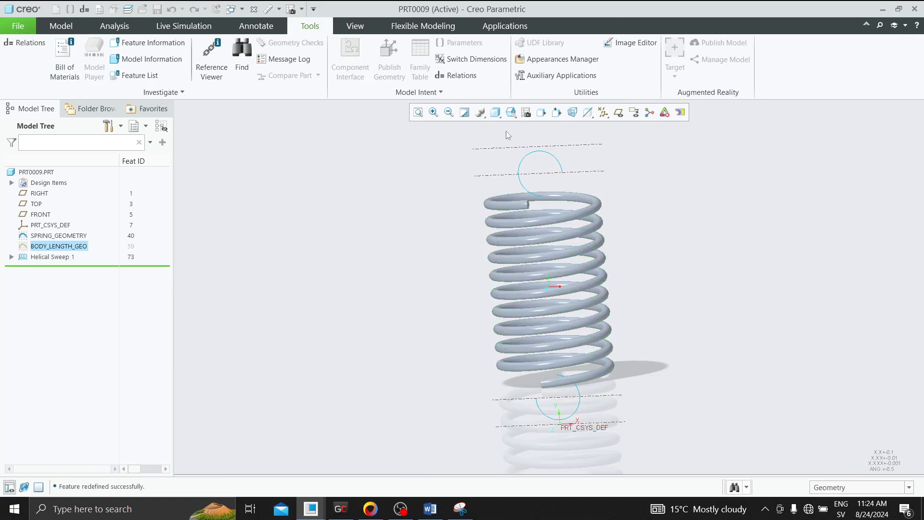
mouse_move(497, 216)
middle_down()
mouse_move(576, 210)
mouse_move(513, 218)
middle_up()
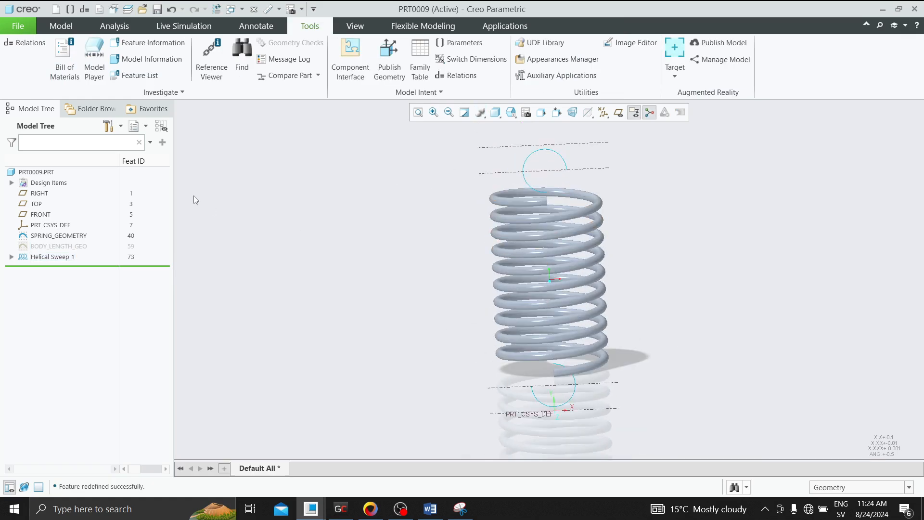
scroll(322, 215, up, 1)
scroll(429, 160, down, 3)
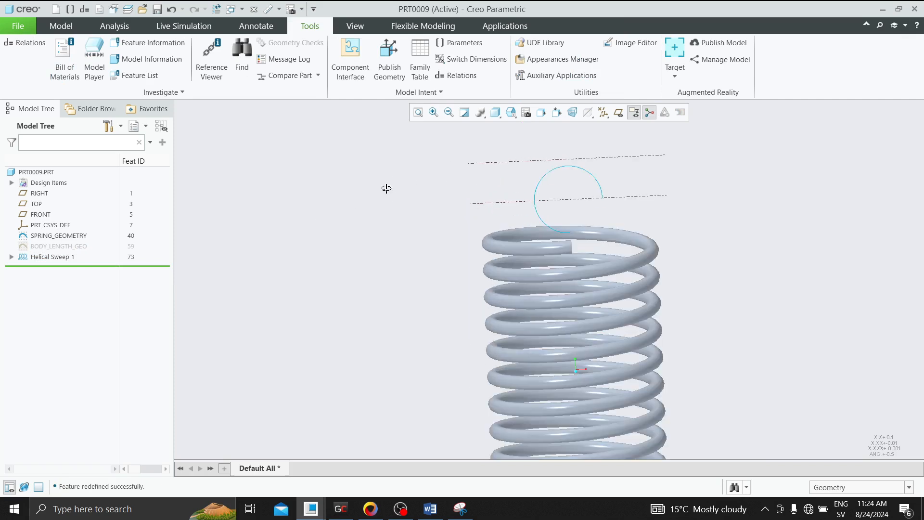
middle_drag(386, 188, 364, 190)
Set Free_length back to 100 in the part relations and regenerate the spring
click(456, 75)
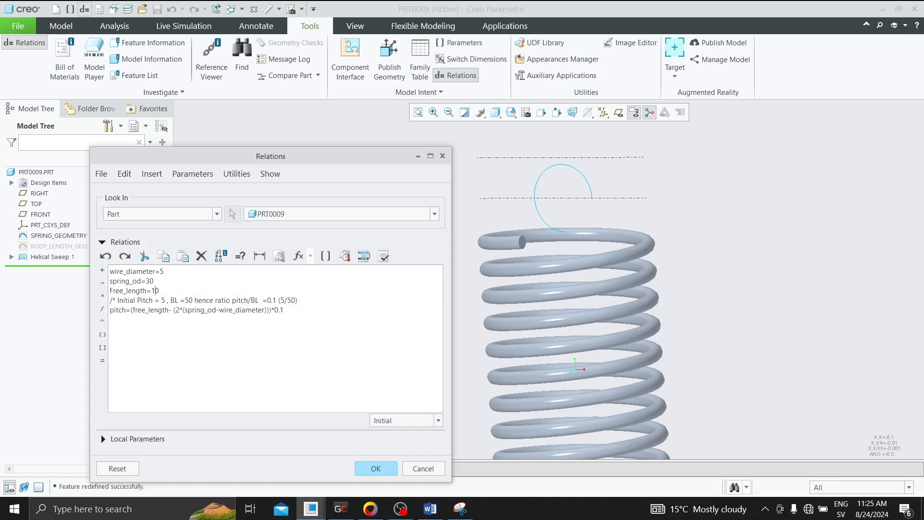
click(375, 467)
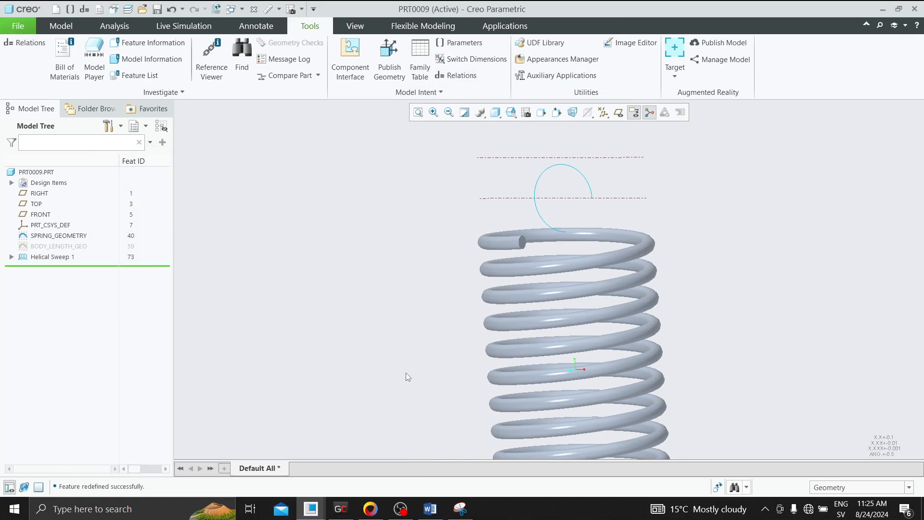
Set the spring's display style to Shading With Edges
scroll(439, 249, up, 3)
scroll(484, 308, down, 3)
middle_drag(491, 301, 534, 292)
click(495, 112)
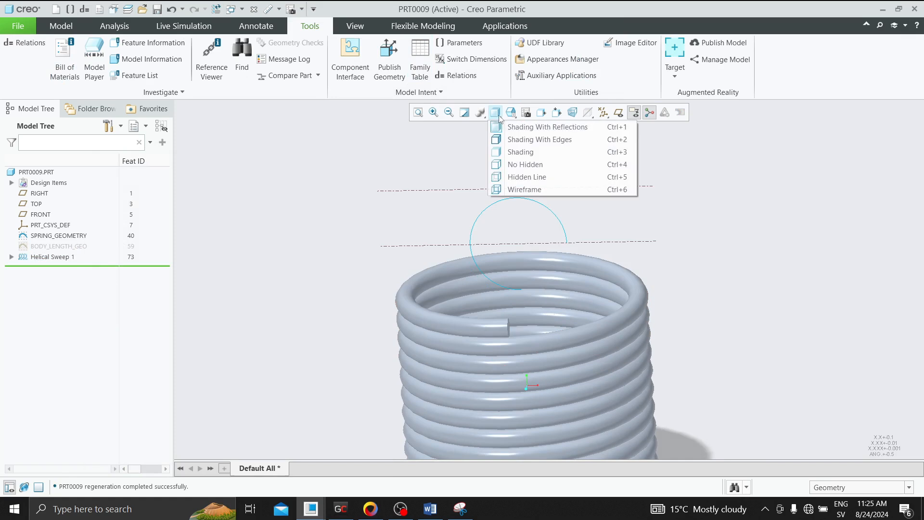
click(530, 136)
middle_drag(508, 284, 511, 297)
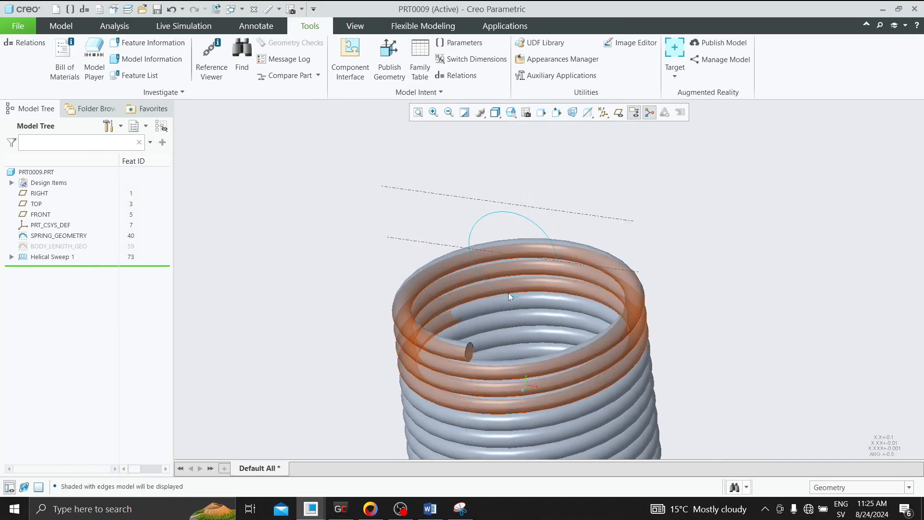
Check the hook in the Word reference drawing and create a datum point at the lower end of the upper hook curve in Creo
click(431, 509)
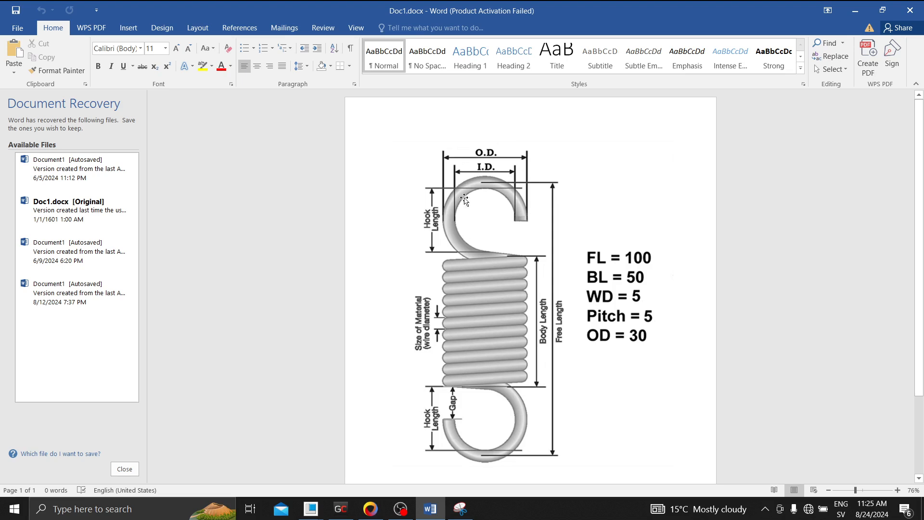
click(856, 10)
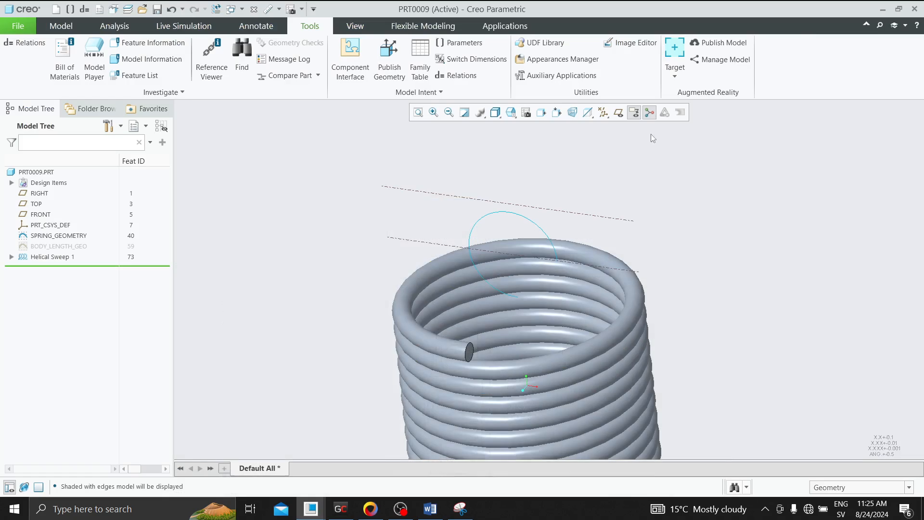
scroll(482, 313, up, 4)
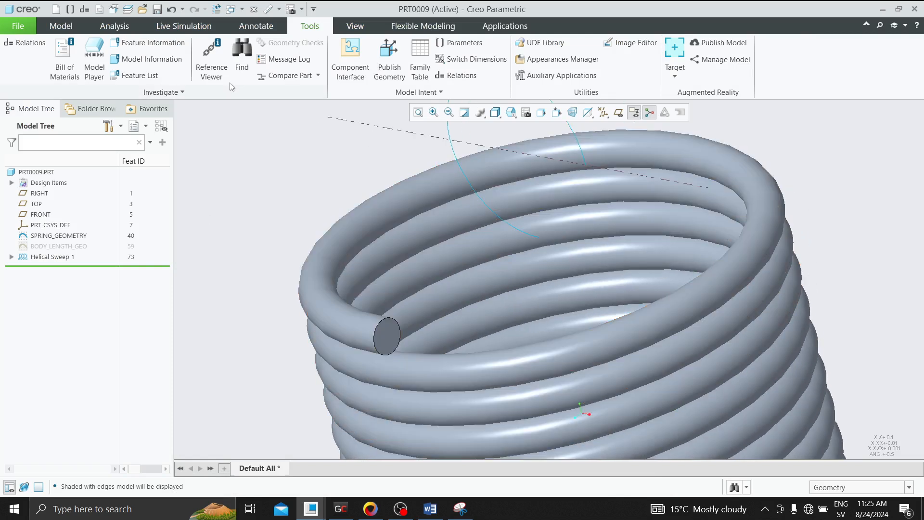
click(61, 26)
click(371, 62)
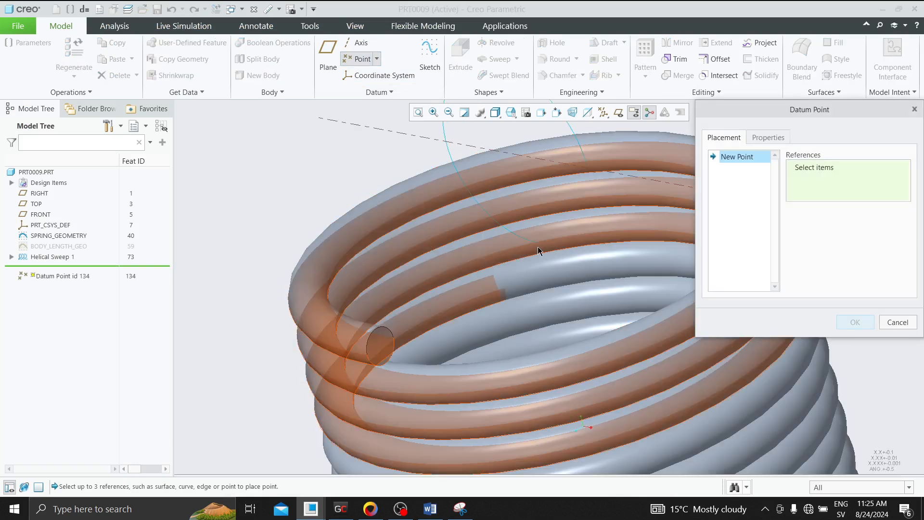
click(539, 245)
click(848, 322)
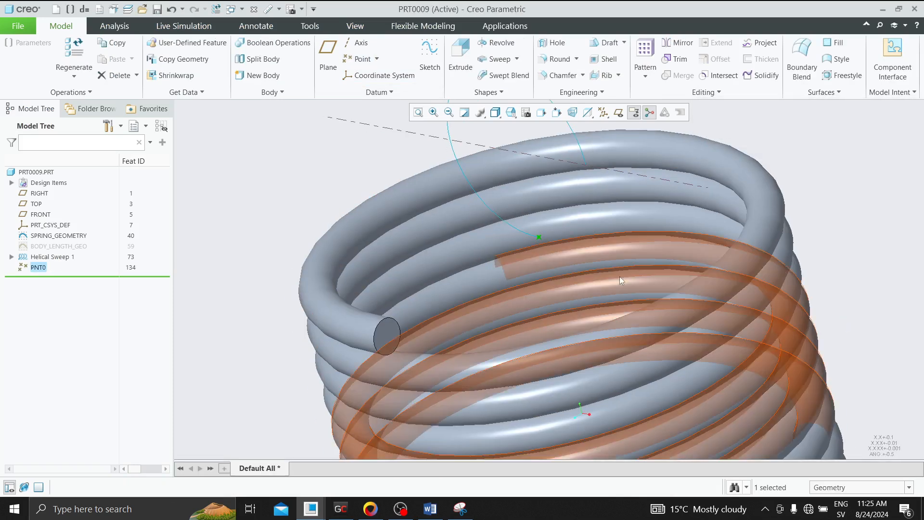
scroll(394, 334, up, 4)
click(394, 335)
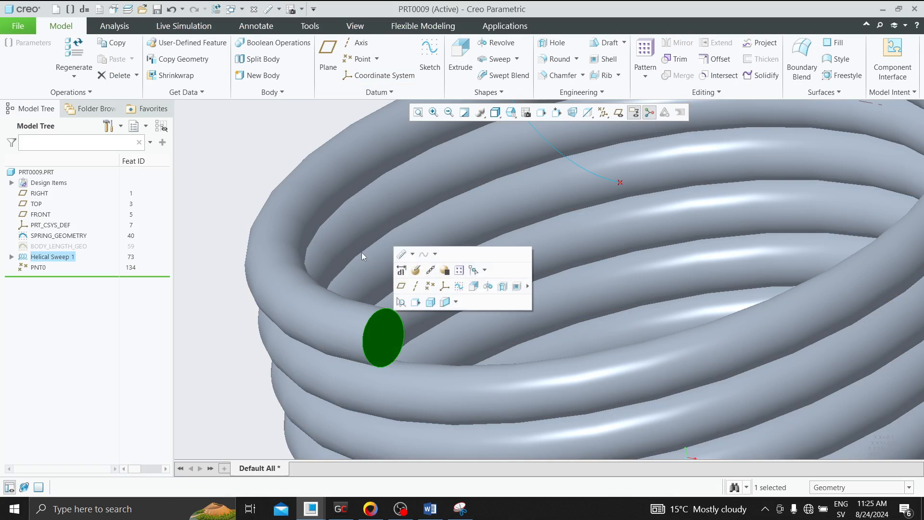
click(377, 59)
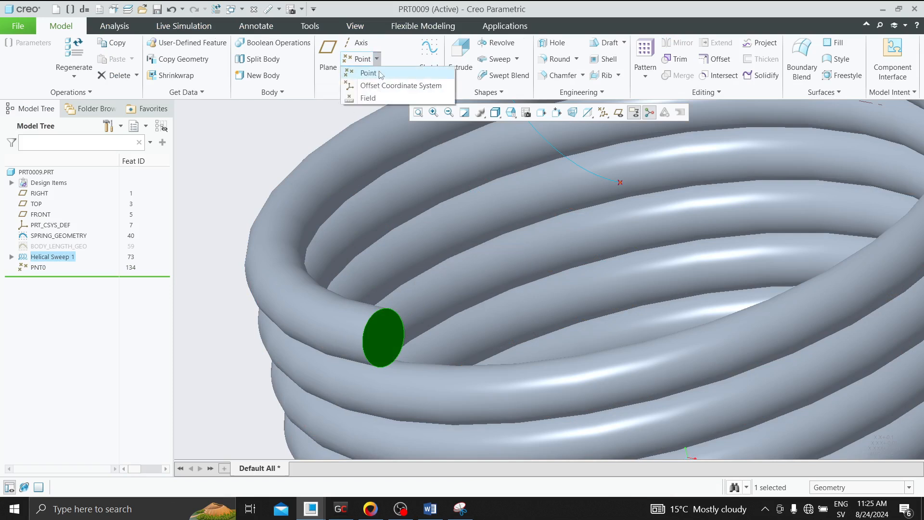
click(366, 73)
scroll(384, 357, up, 2)
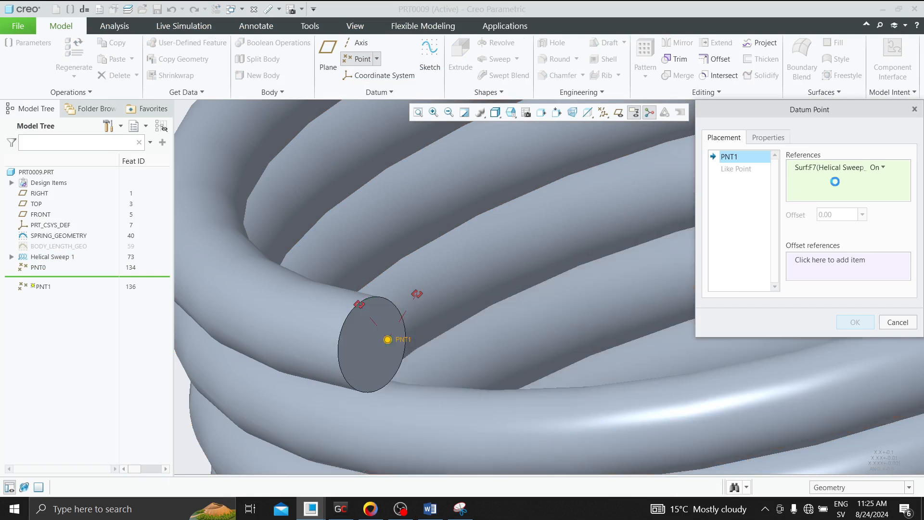
right_click(838, 167)
click(873, 169)
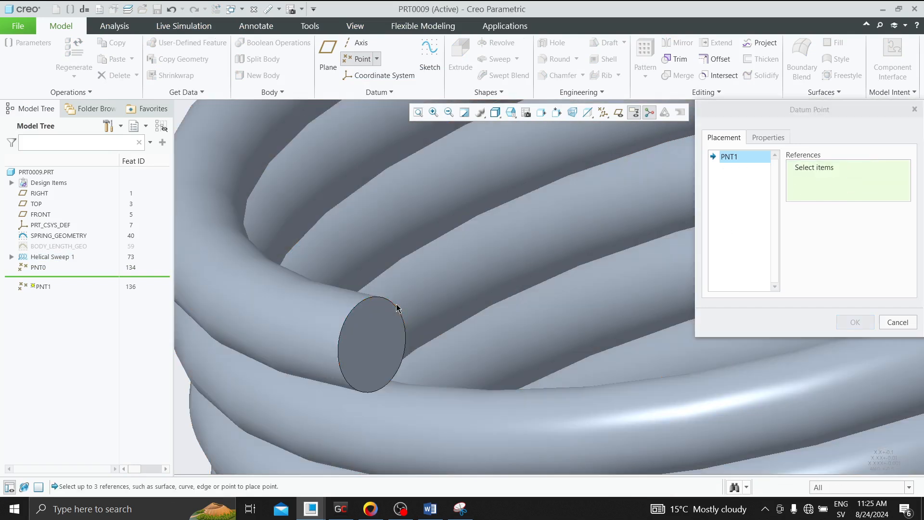
click(397, 307)
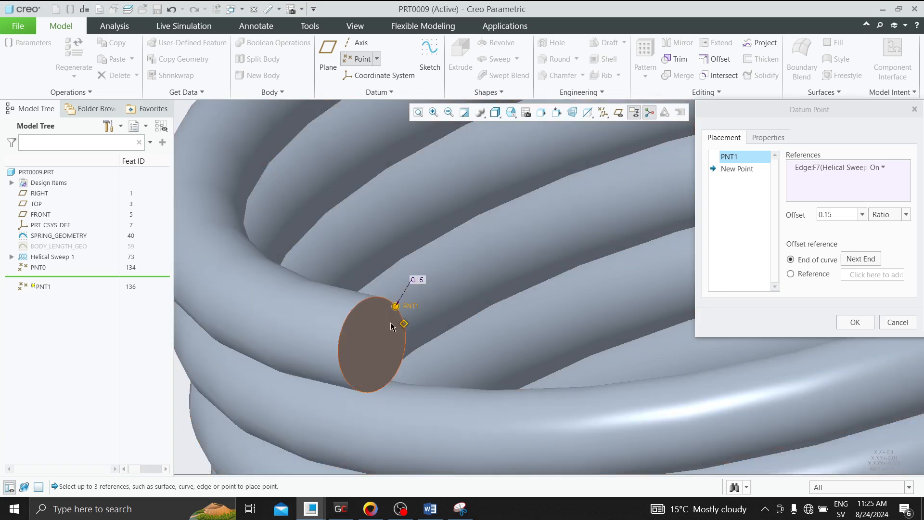
scroll(361, 357, up, 1)
mouse_move(369, 347)
middle_down()
mouse_move(378, 339)
mouse_move(364, 346)
middle_up()
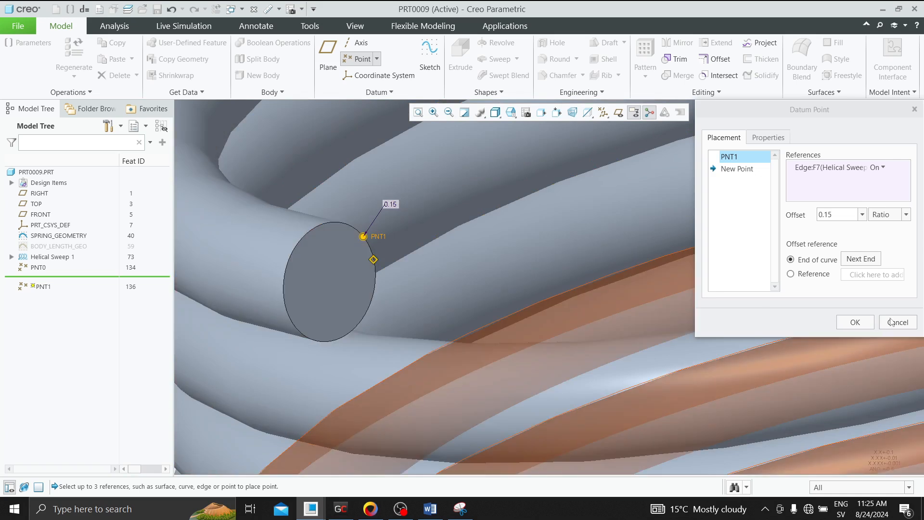
click(892, 322)
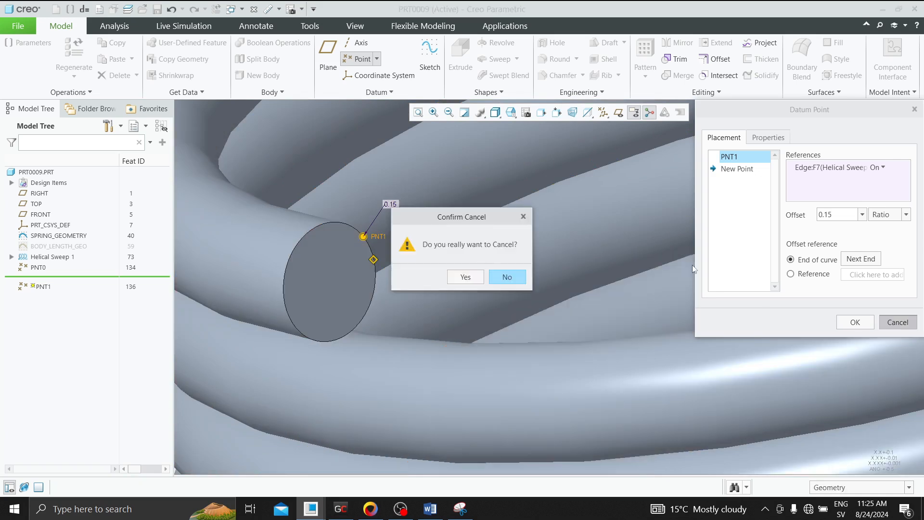
click(465, 276)
scroll(511, 271, up, 3)
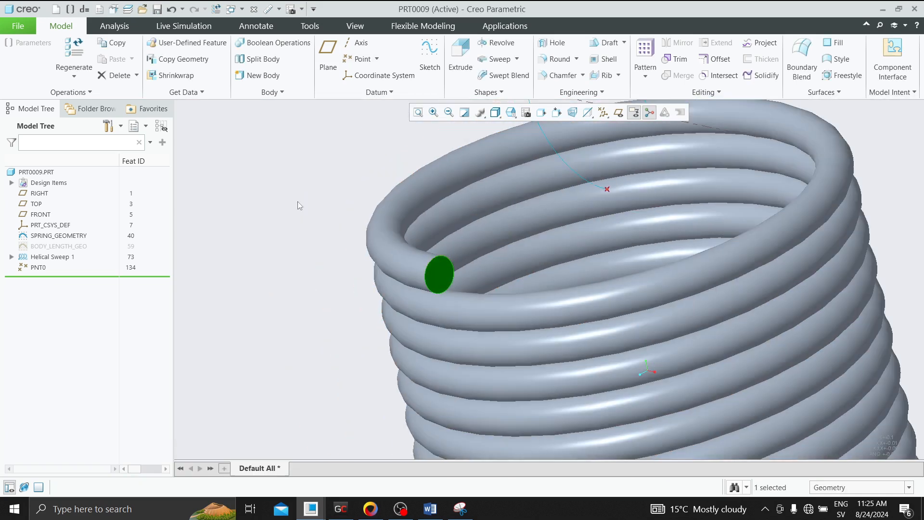
Extrude a solid cylinder inside the coil from a circle centred on the origin of the TOP plane, with a depth of 89.80
click(40, 207)
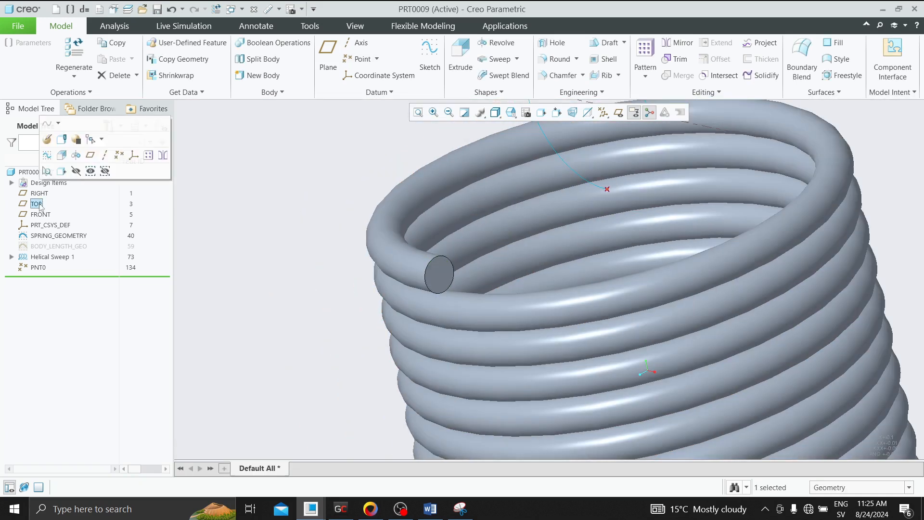
click(62, 156)
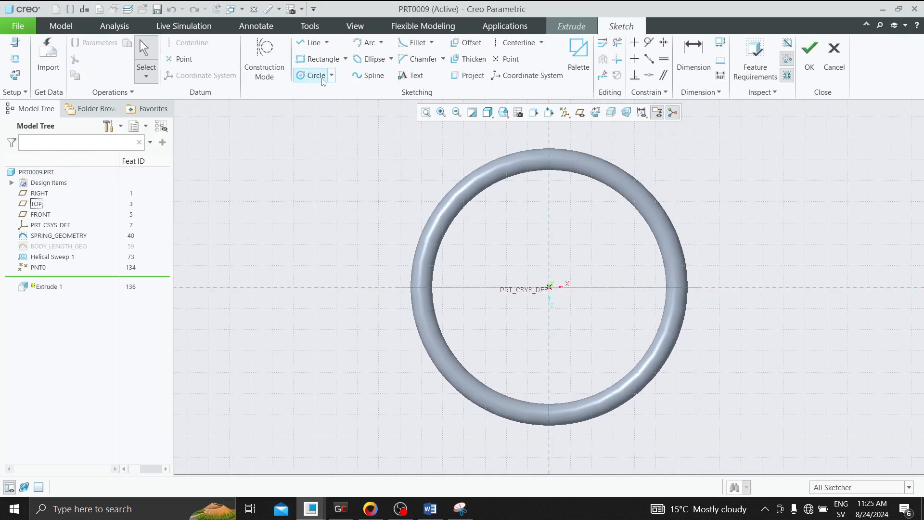
click(322, 80)
click(549, 287)
click(577, 288)
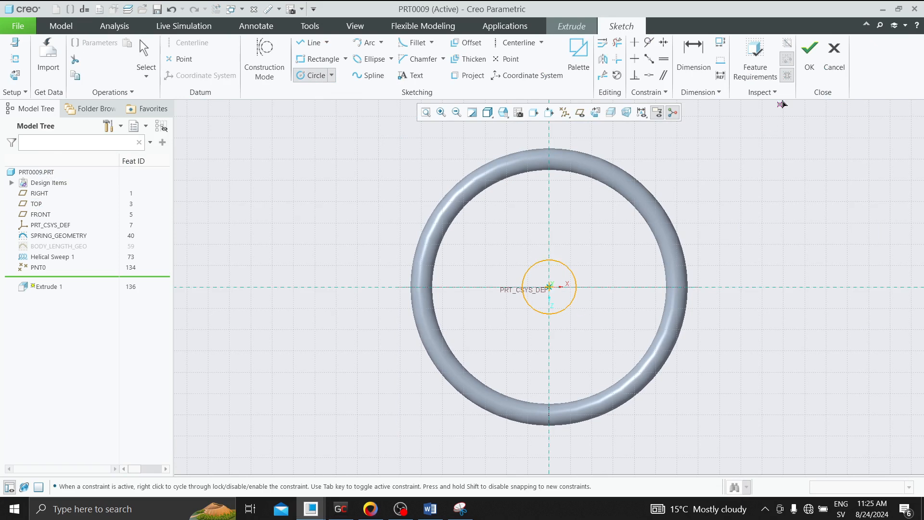
click(810, 55)
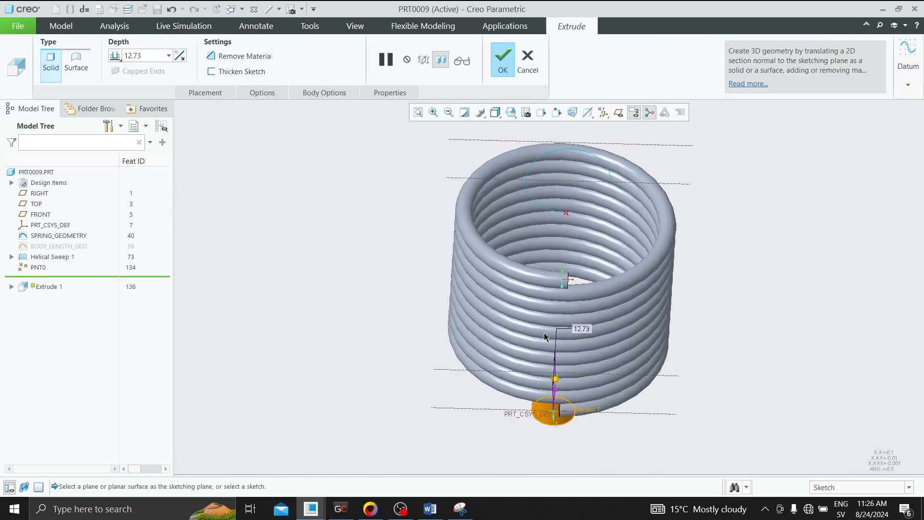
drag(554, 381, 554, 184)
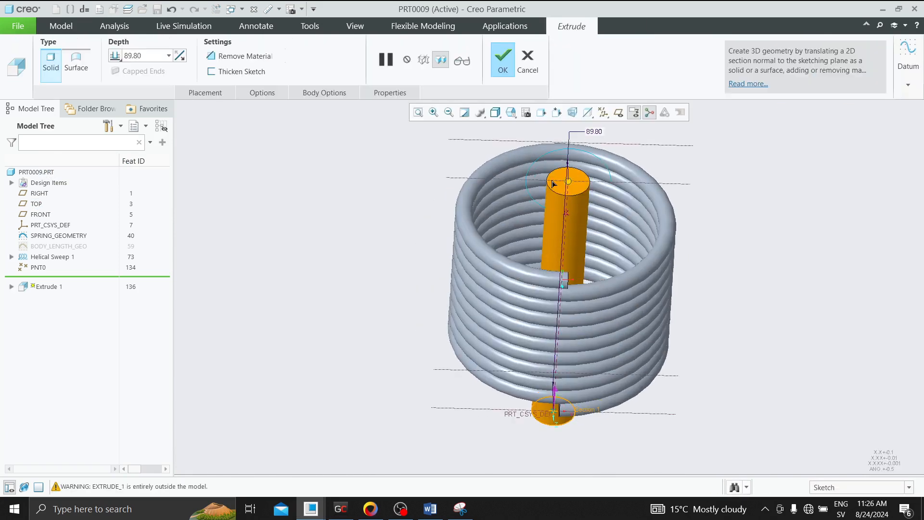
click(501, 60)
Turn off the display of axes in the graphics area
scroll(620, 169, down, 5)
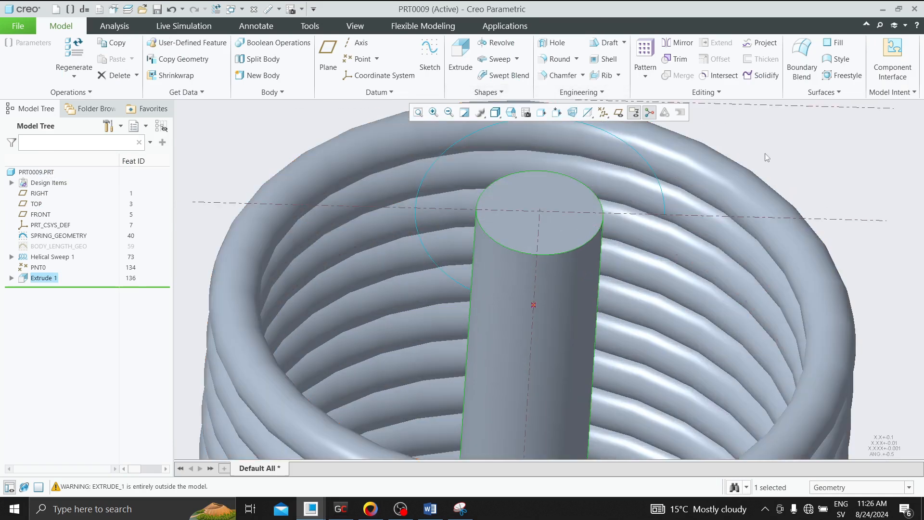
click(765, 154)
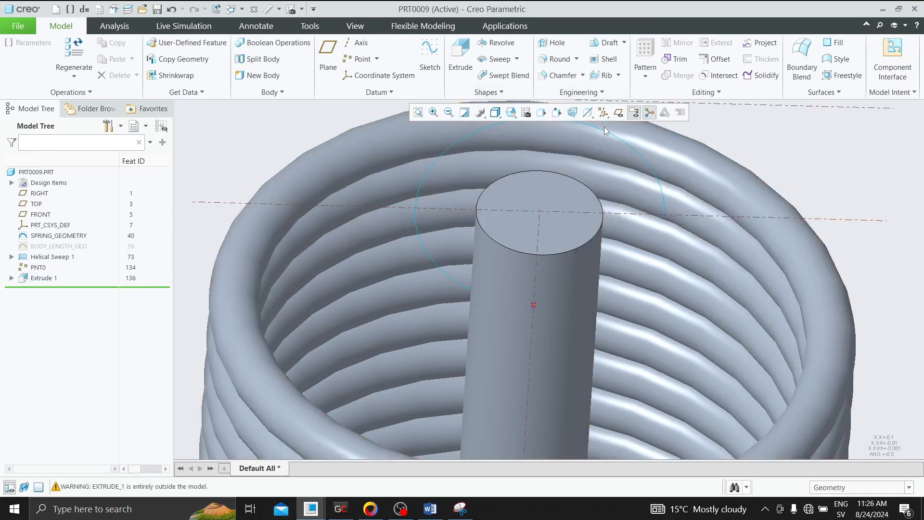
click(603, 112)
click(605, 140)
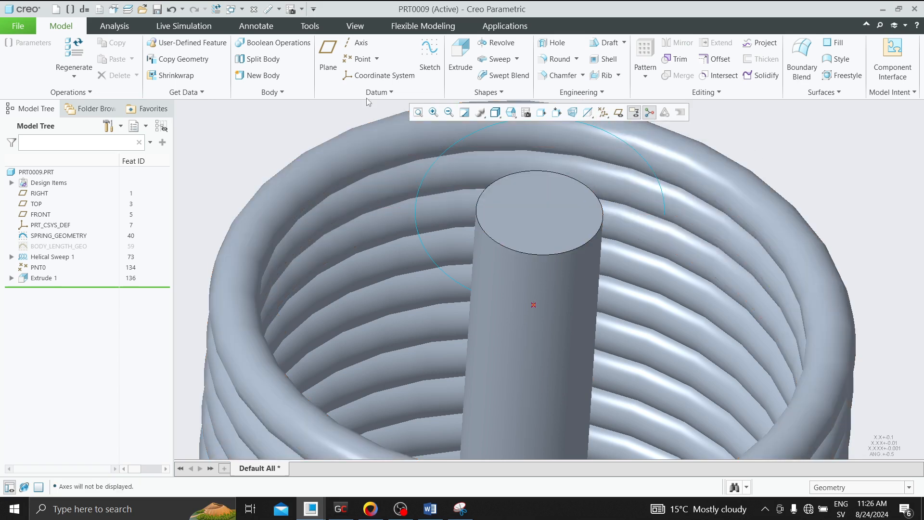
Create a datum point at the center of the extruded cylinder's upper circular edge
click(377, 58)
click(367, 71)
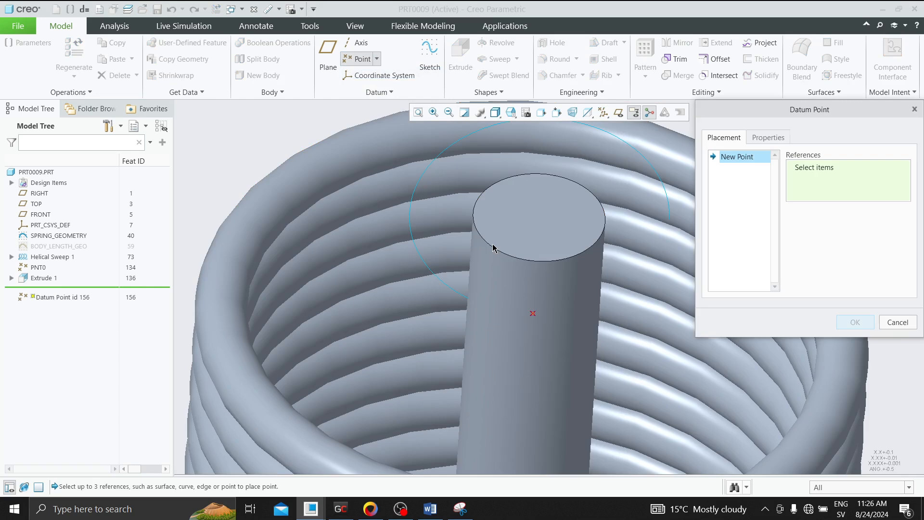
click(496, 252)
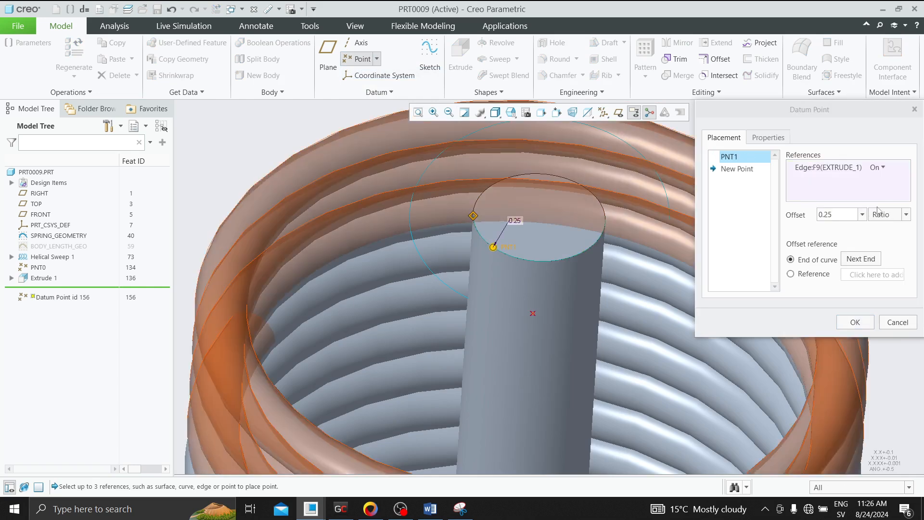
click(884, 168)
click(884, 192)
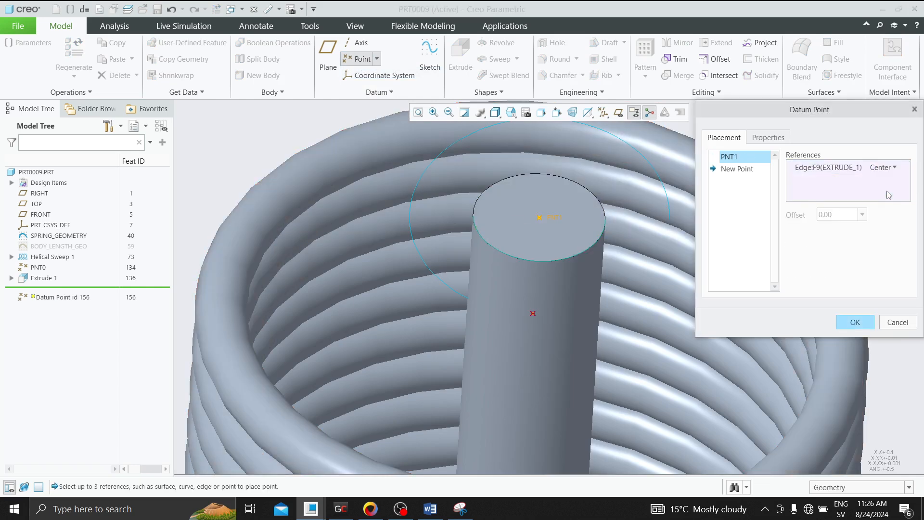
click(847, 320)
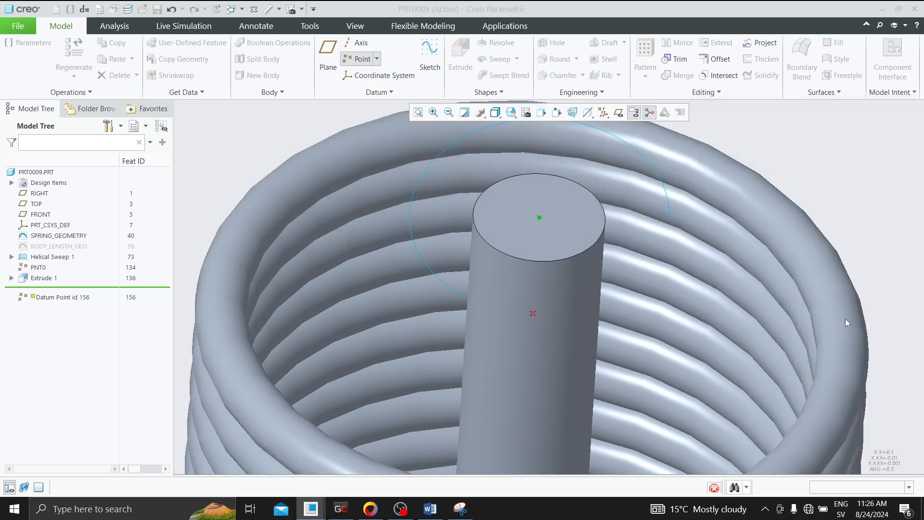
scroll(390, 277, up, 3)
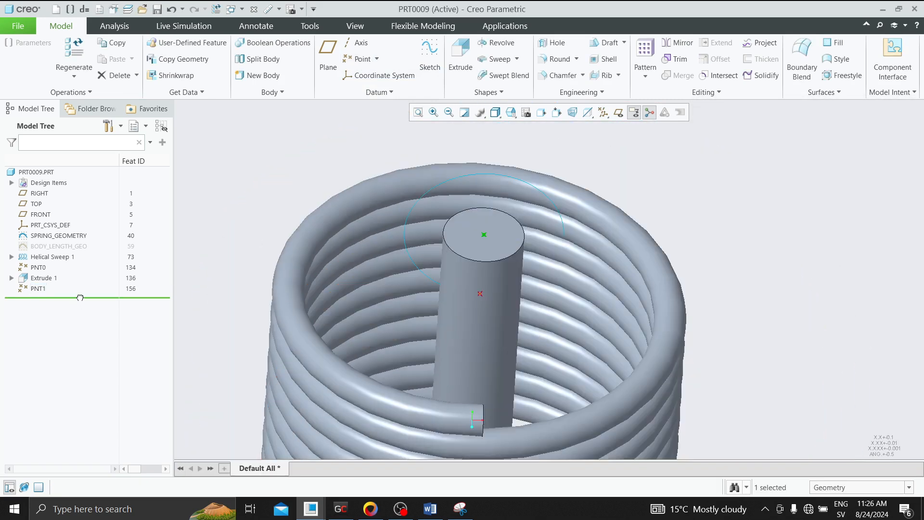
Roll the model back to the state right after PNT0, before Extrude 1
drag(80, 298, 77, 274)
middle_drag(461, 221, 308, 352)
scroll(293, 353, down, 5)
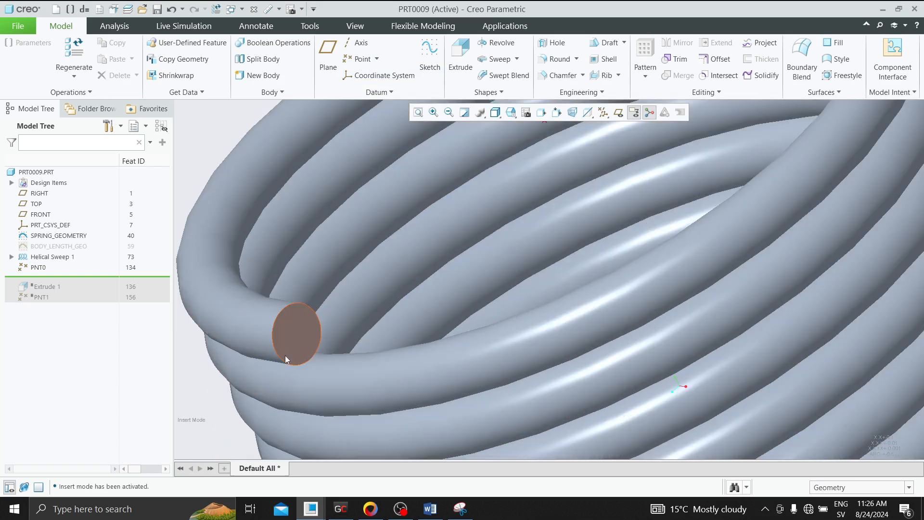
scroll(280, 347, down, 2)
click(275, 359)
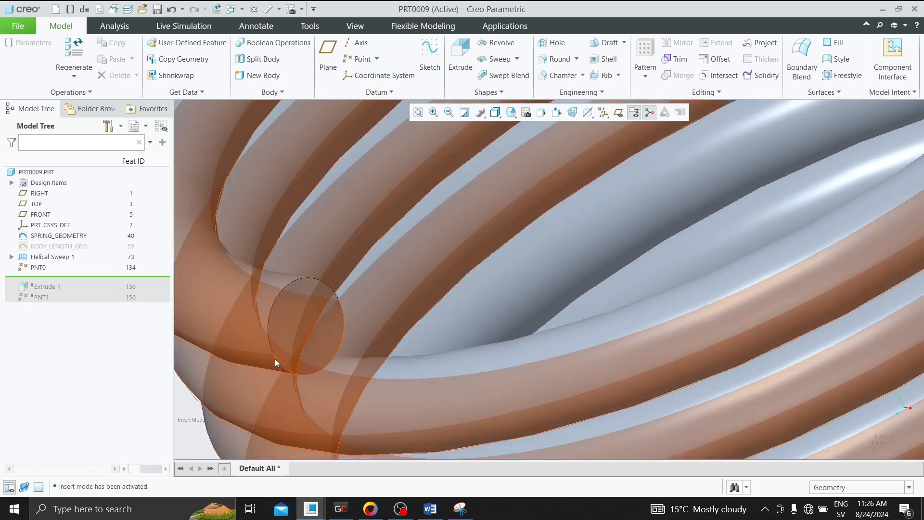
scroll(276, 360, up, 3)
scroll(343, 316, up, 2)
Sketch a datum point at the center of the coil's upper circular end face, using that face as the sketch plane
click(343, 317)
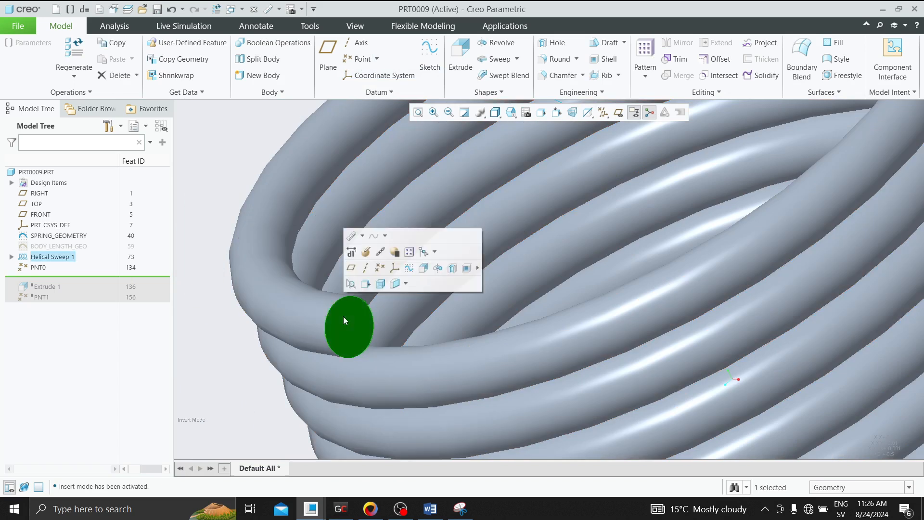
click(409, 267)
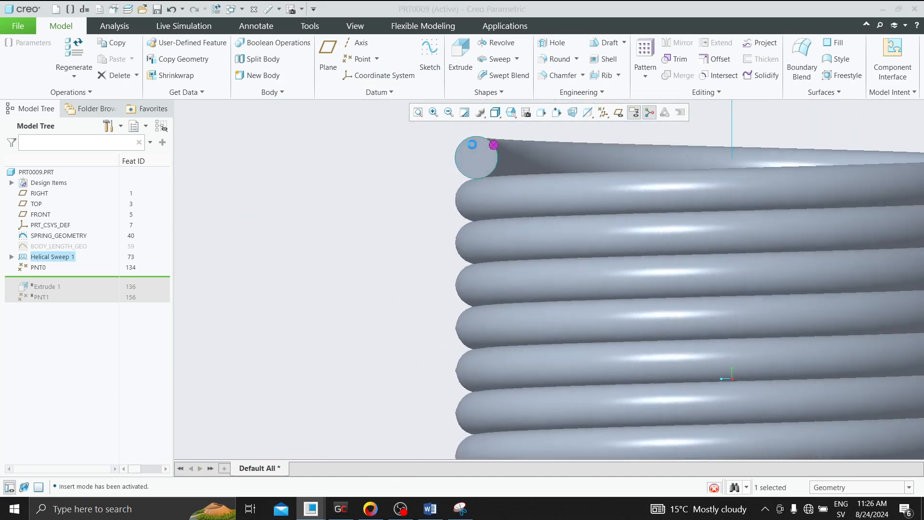
scroll(467, 197, down, 5)
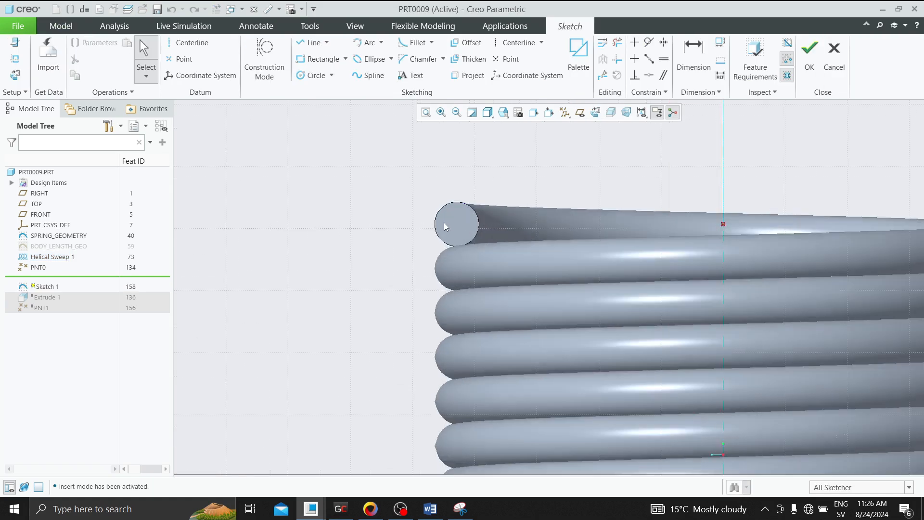
scroll(444, 223, down, 4)
click(313, 44)
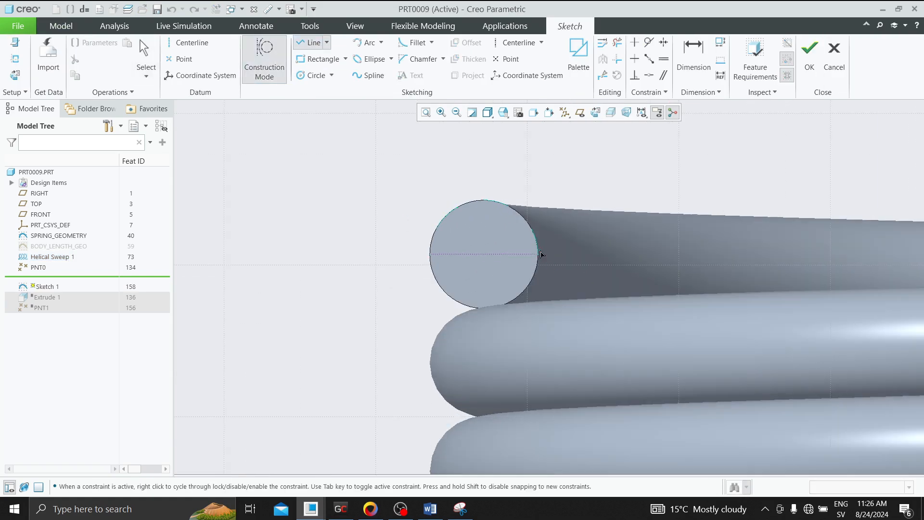
click(180, 58)
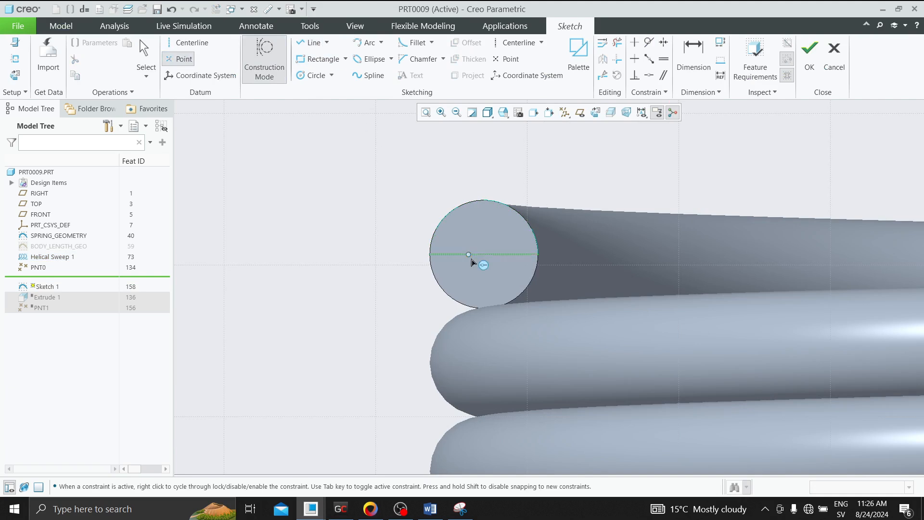
click(483, 258)
middle_click(590, 220)
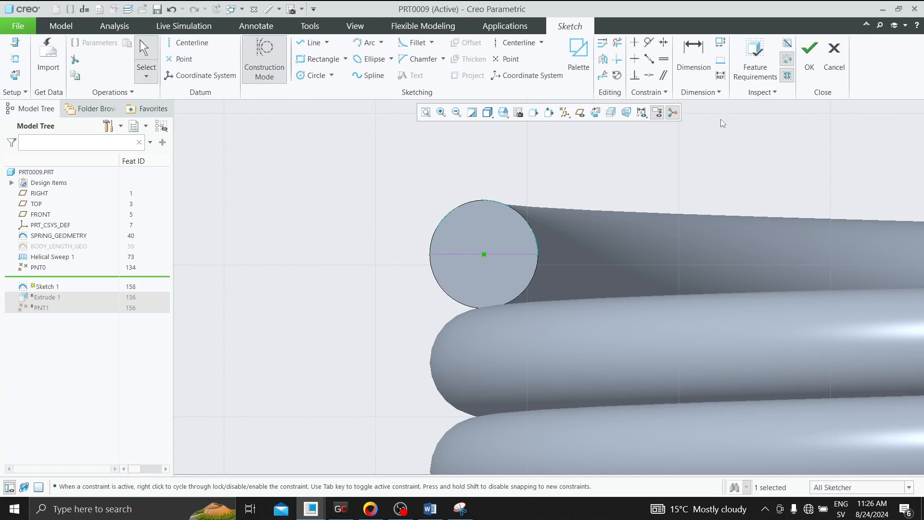
click(809, 53)
Create a spline curve through points from the sketched point on the coil end to PNT0 on the hook curve
scroll(496, 195, up, 5)
middle_drag(477, 218, 514, 230)
click(427, 158)
scroll(676, 217, down, 2)
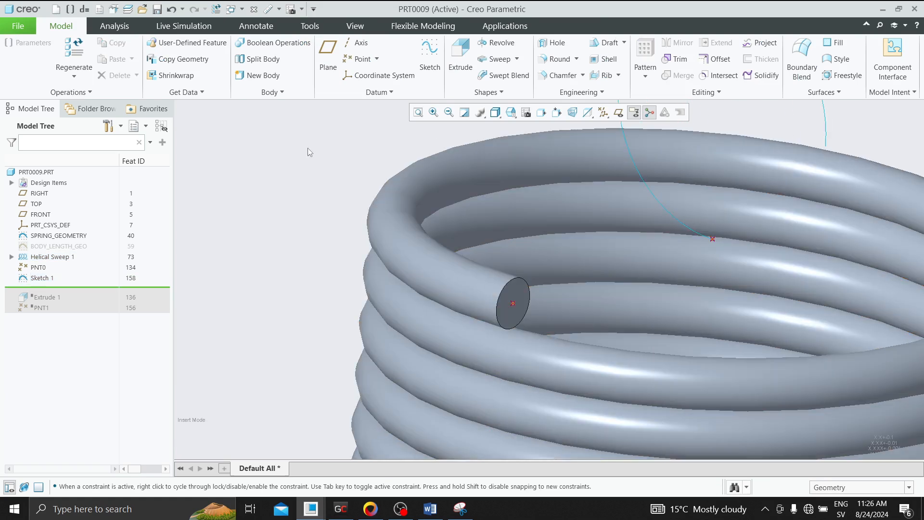
click(378, 92)
mouse_move(350, 107)
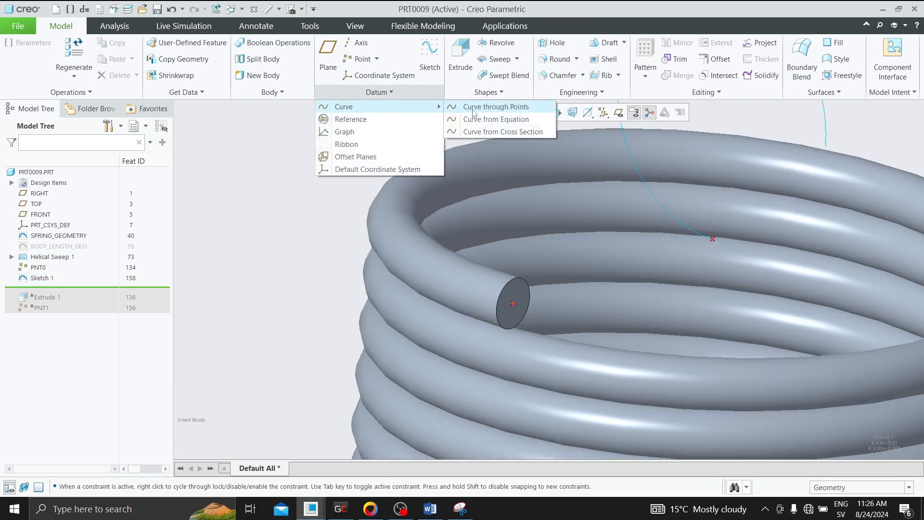
click(484, 107)
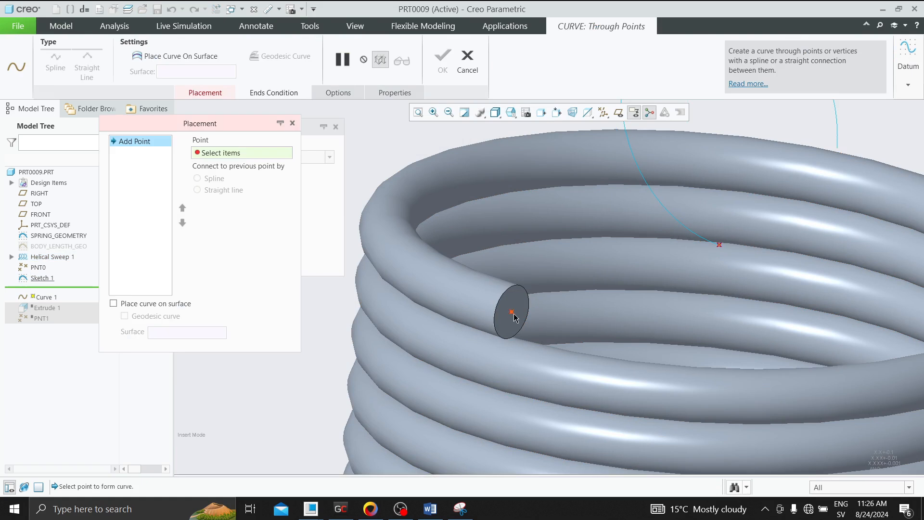
click(720, 245)
click(720, 245)
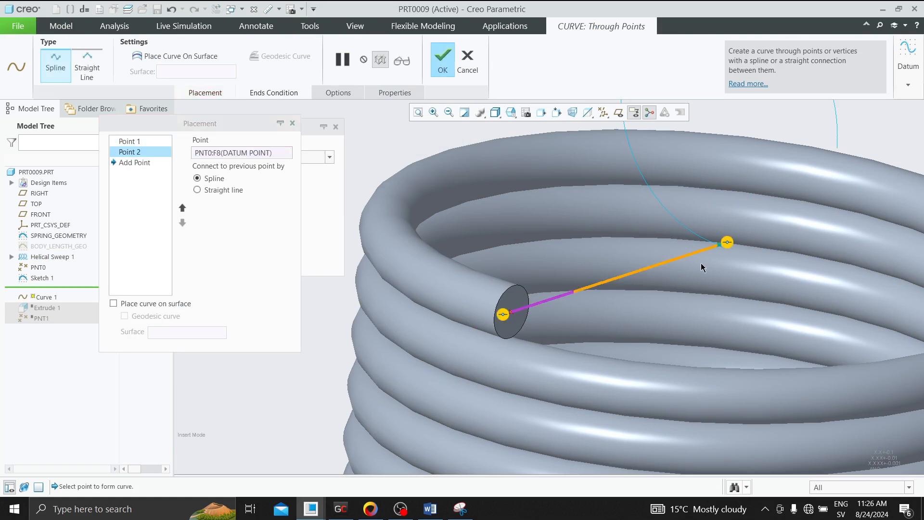
Set the connecting curve's end condition at PNT0 to Tangent, referencing the adjoining hook curve
scroll(693, 263, up, 3)
middle_drag(626, 246, 633, 283)
scroll(698, 265, down, 3)
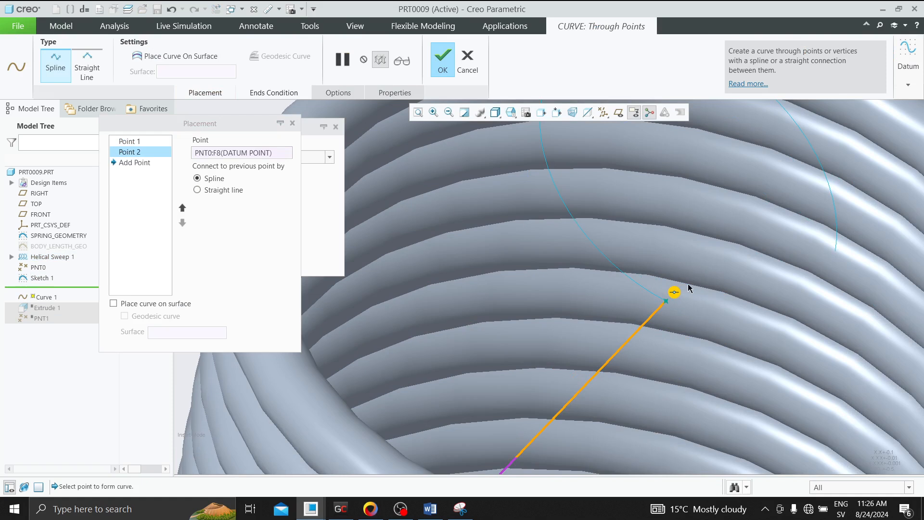
right_click(675, 292)
click(696, 308)
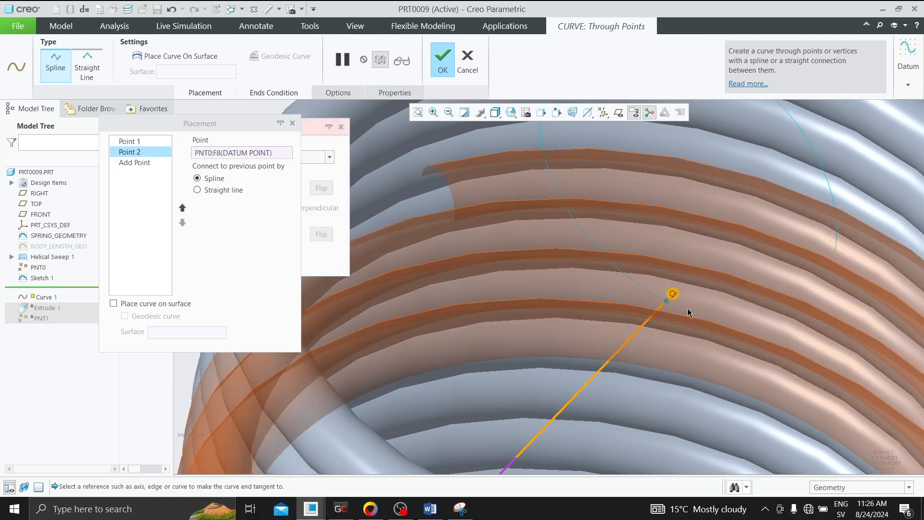
click(640, 285)
scroll(679, 308, up, 5)
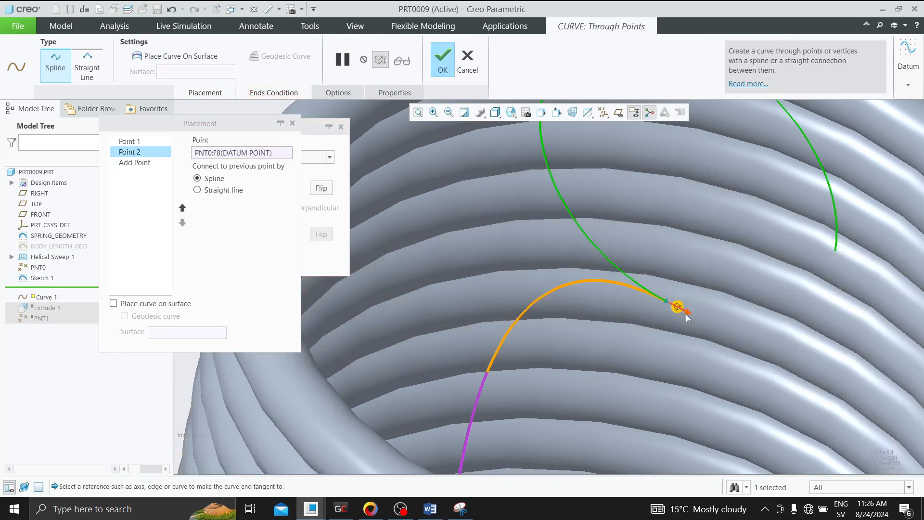
Set the connecting curve's start condition at the coil end to Normal, referencing the coil's circular end face
scroll(533, 400, down, 5)
scroll(532, 407, down, 3)
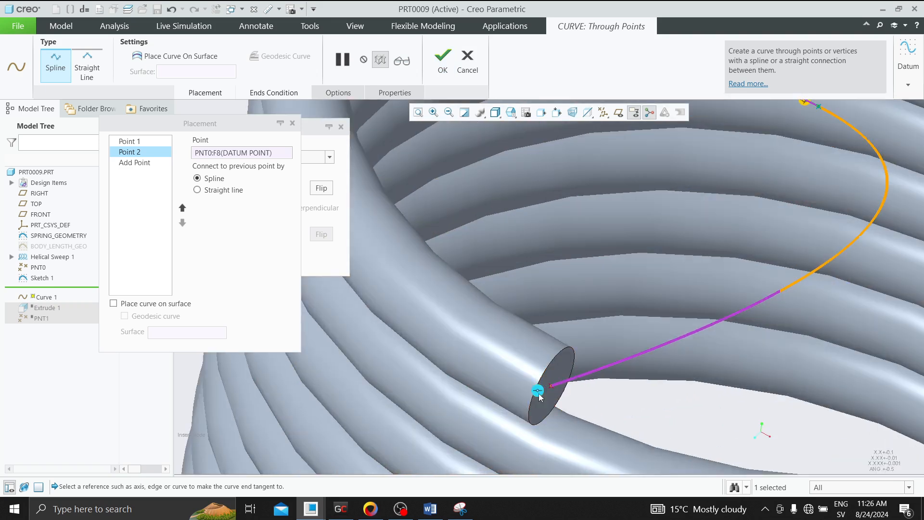
right_click(539, 391)
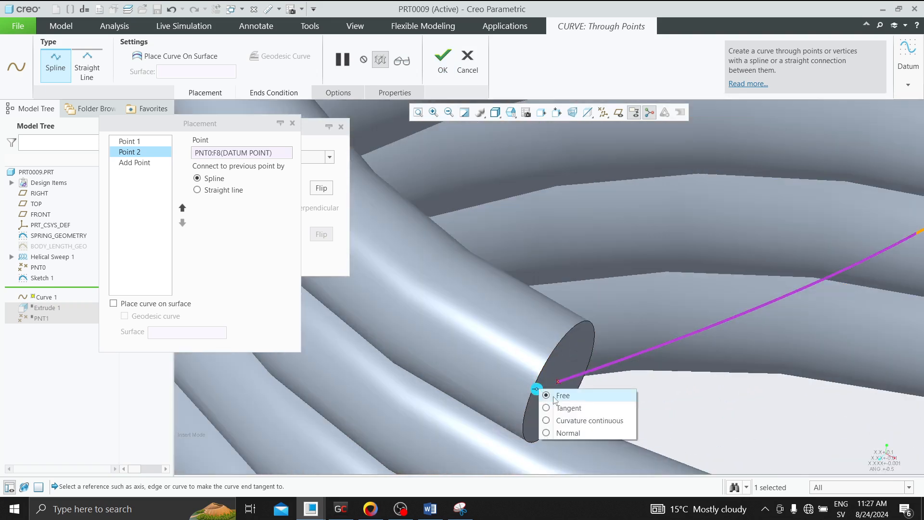
click(566, 433)
click(569, 374)
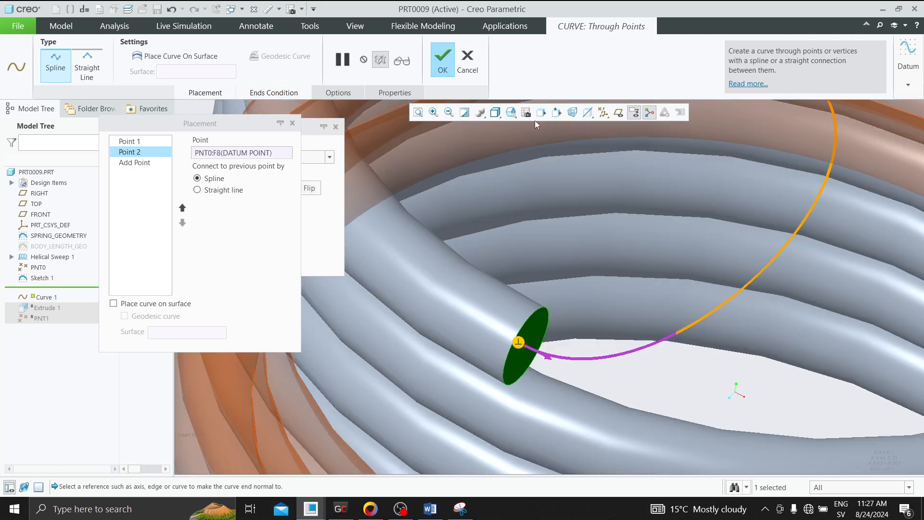
Tweak the connecting curve by moving its two control points outward so it bulges round toward the coil, and complete the curve
click(513, 112)
click(530, 173)
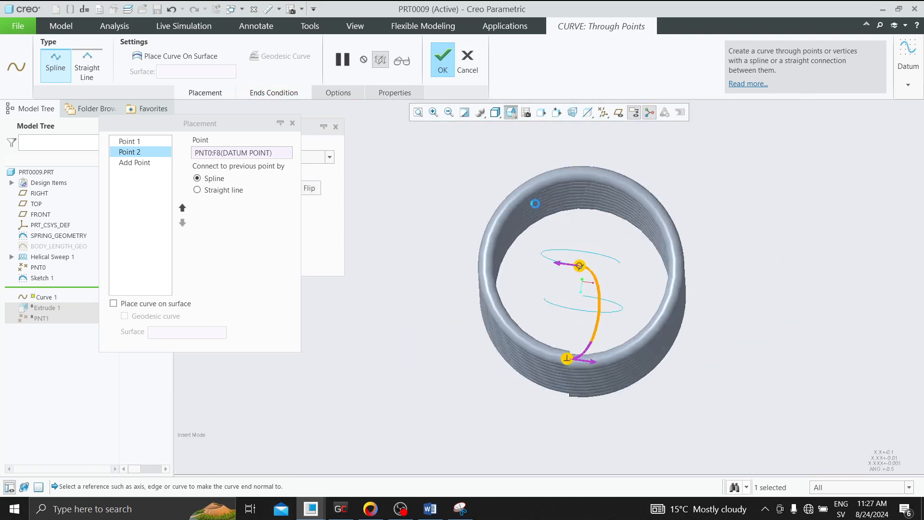
scroll(561, 279, up, 5)
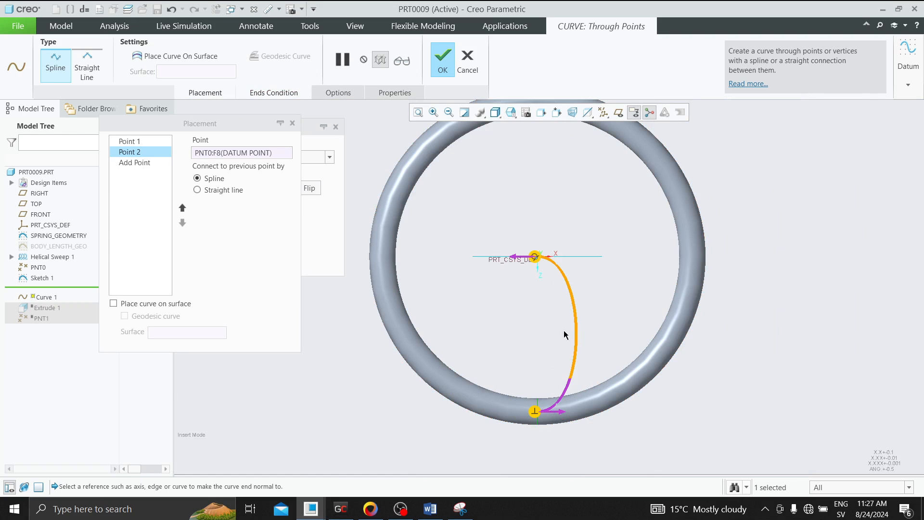
click(340, 93)
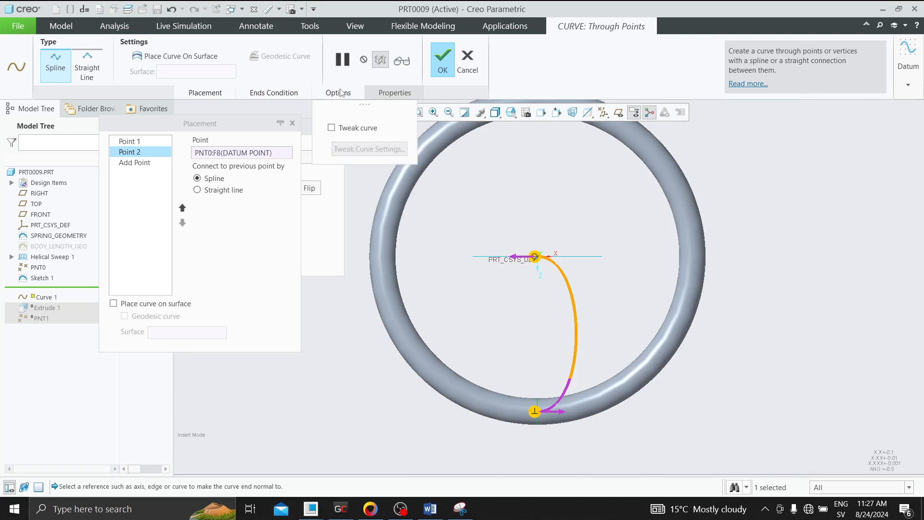
click(366, 149)
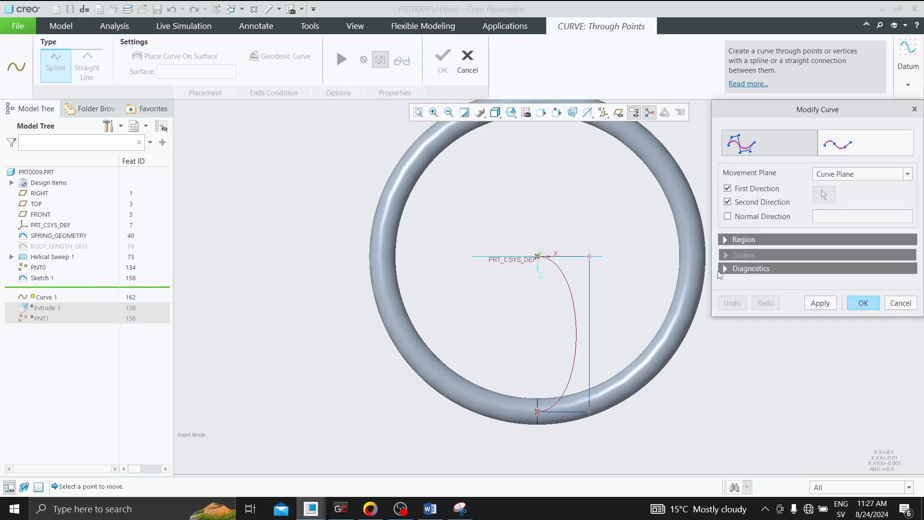
click(595, 264)
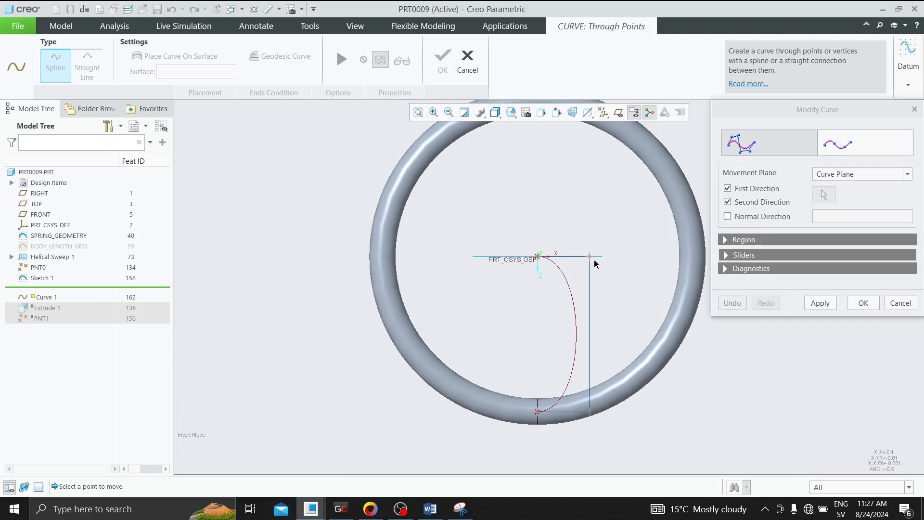
drag(591, 254, 700, 264)
drag(604, 414, 650, 414)
drag(643, 257, 772, 256)
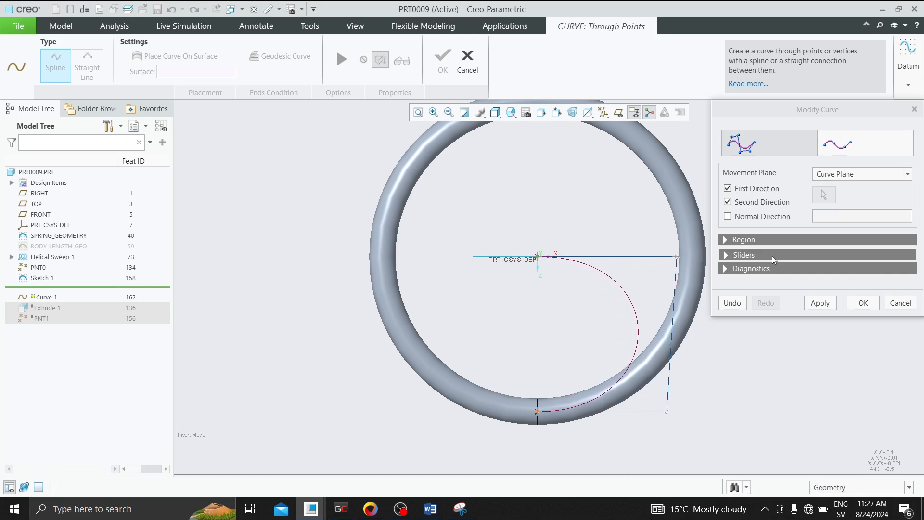
drag(669, 417, 703, 407)
drag(682, 259, 664, 260)
click(863, 302)
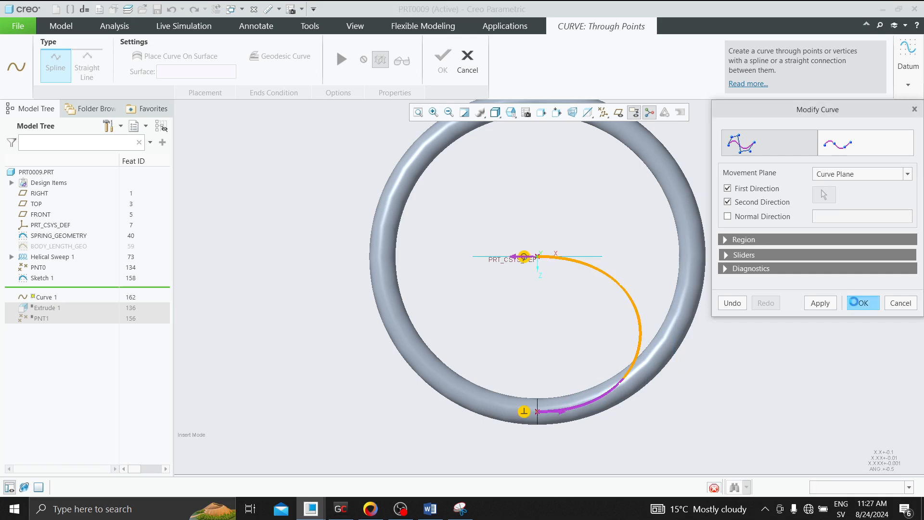
middle_drag(657, 290, 576, 249)
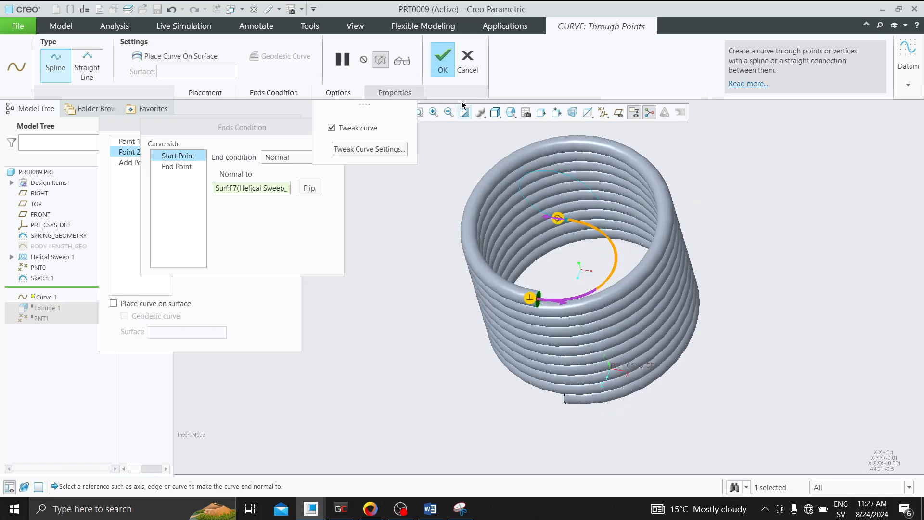
click(443, 67)
Start a solid sweep along the connecting curve and add the upper hook curve to its origin trajectory
middle_drag(520, 136, 452, 186)
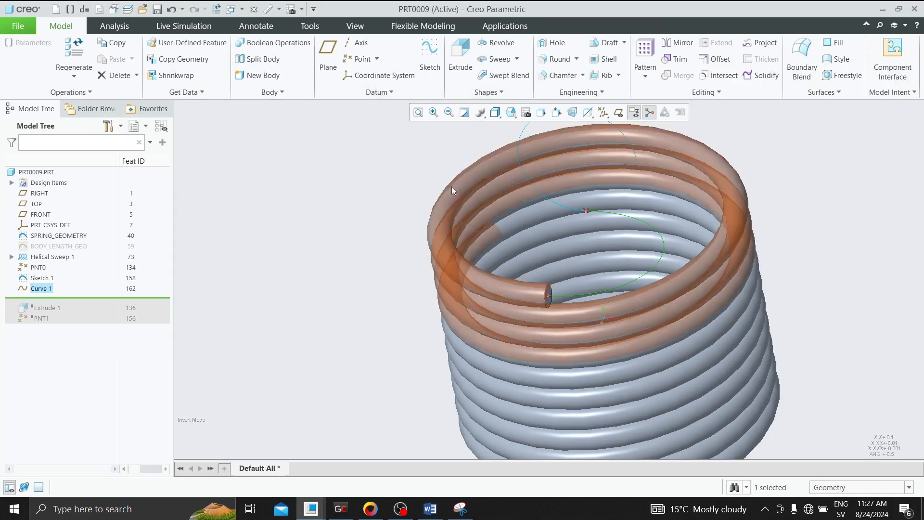
click(634, 281)
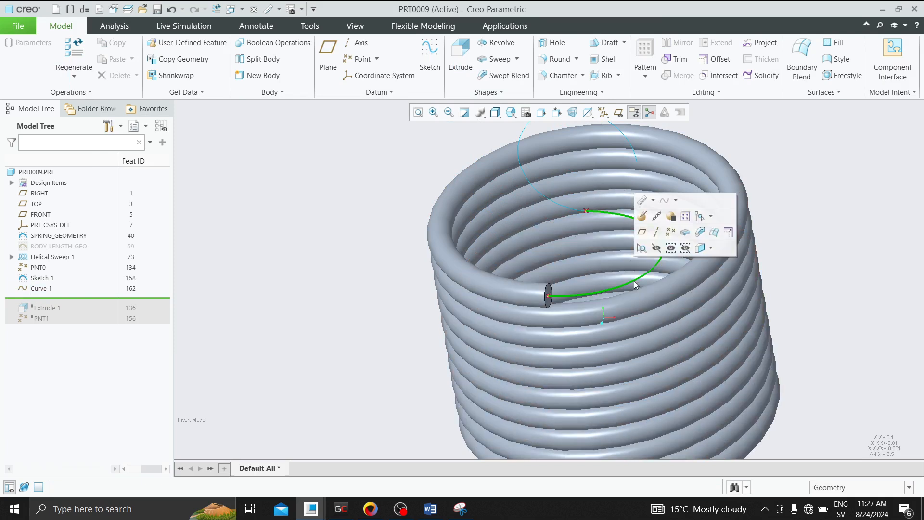
click(685, 233)
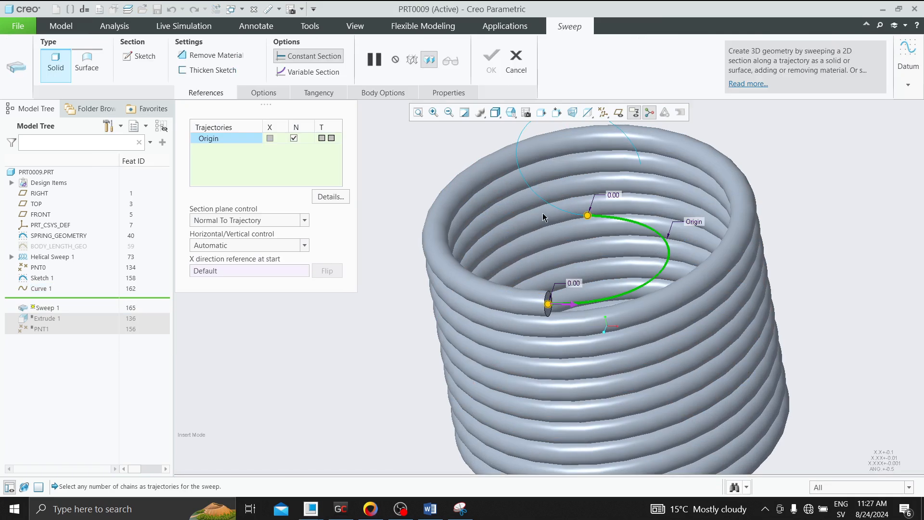
shift+click(557, 217)
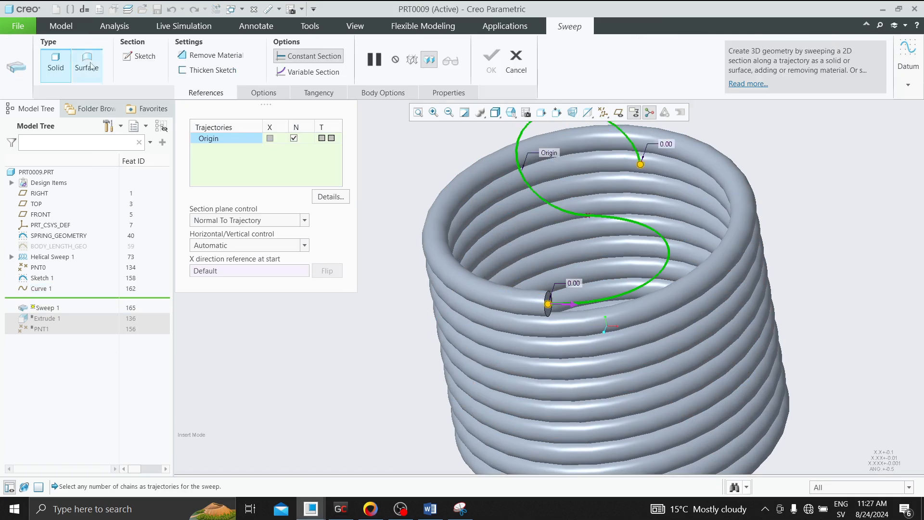
Sketch the sweep section as a circle centred on the trajectory start, matching the coil's circular end edge
click(137, 57)
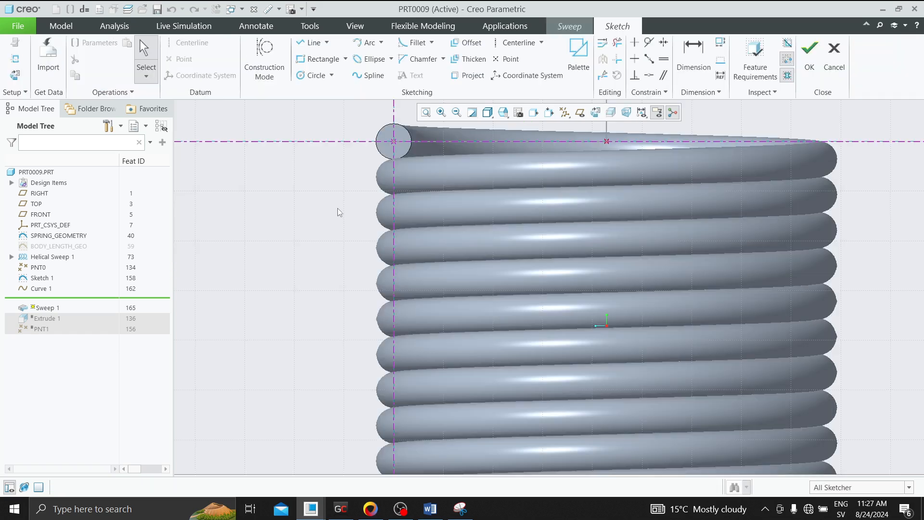
scroll(383, 121, down, 3)
click(313, 75)
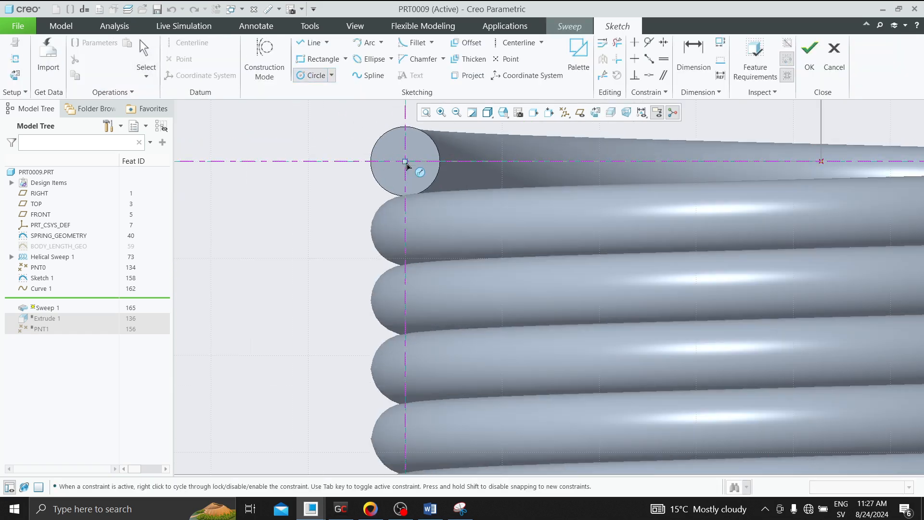
middle_drag(432, 188, 430, 197)
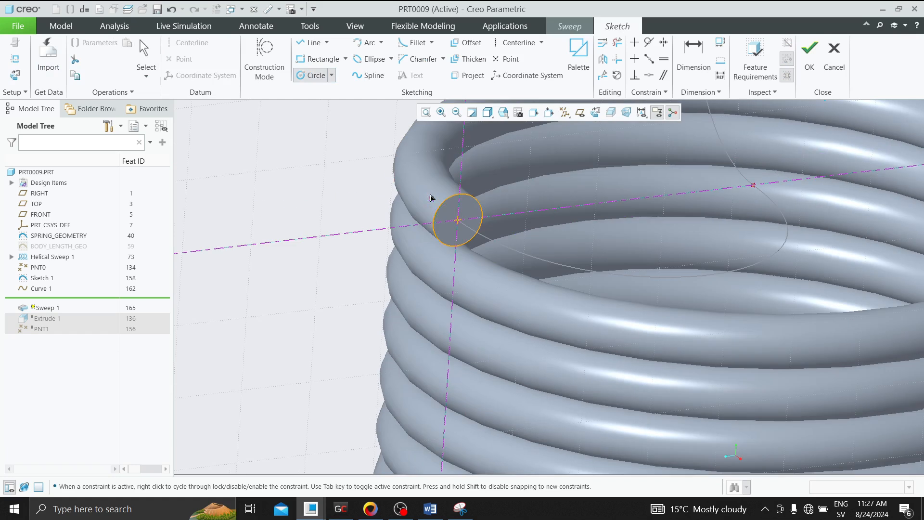
scroll(482, 207, down, 4)
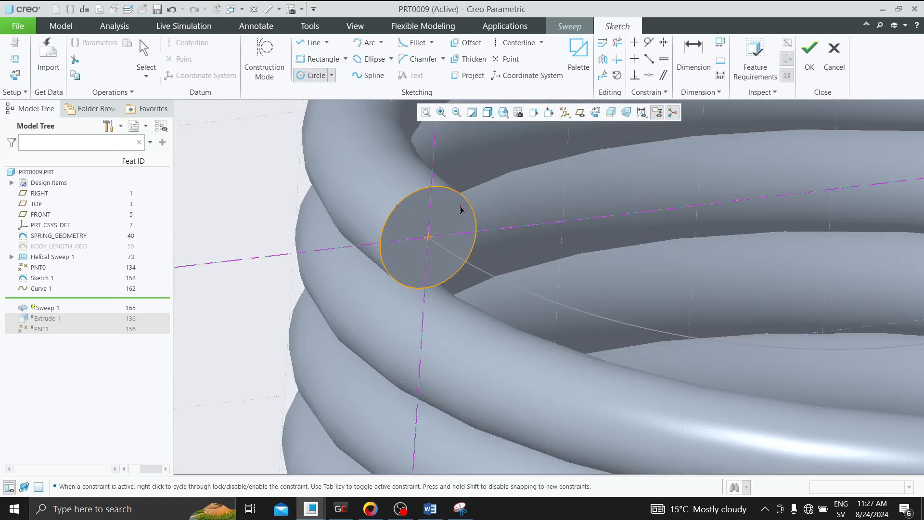
click(810, 51)
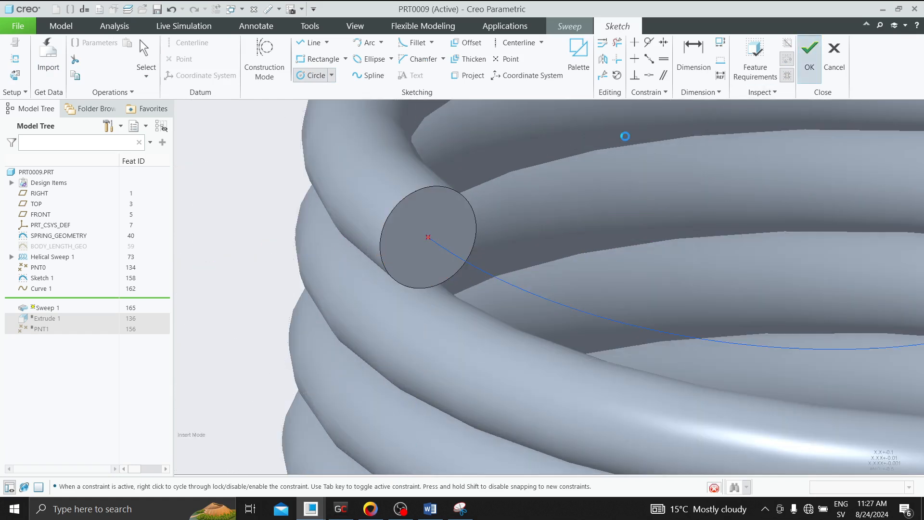
scroll(428, 238, up, 8)
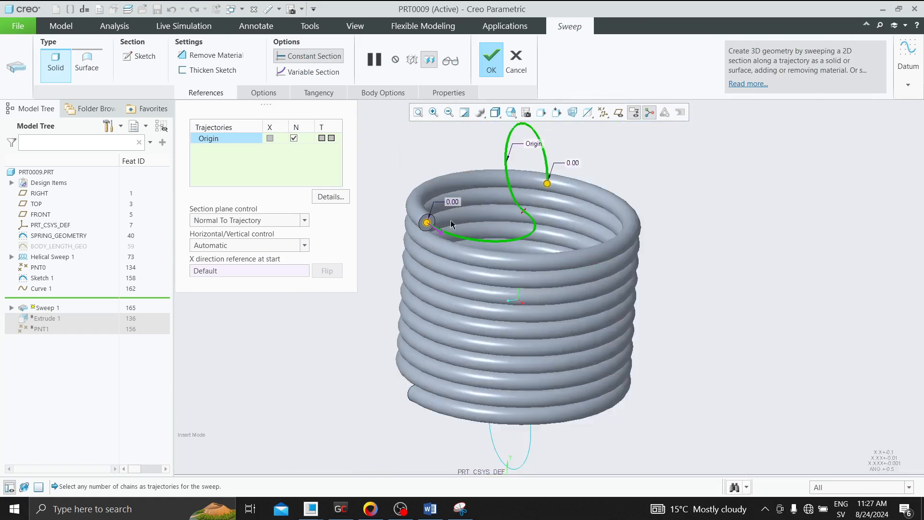
middle_drag(460, 216, 478, 225)
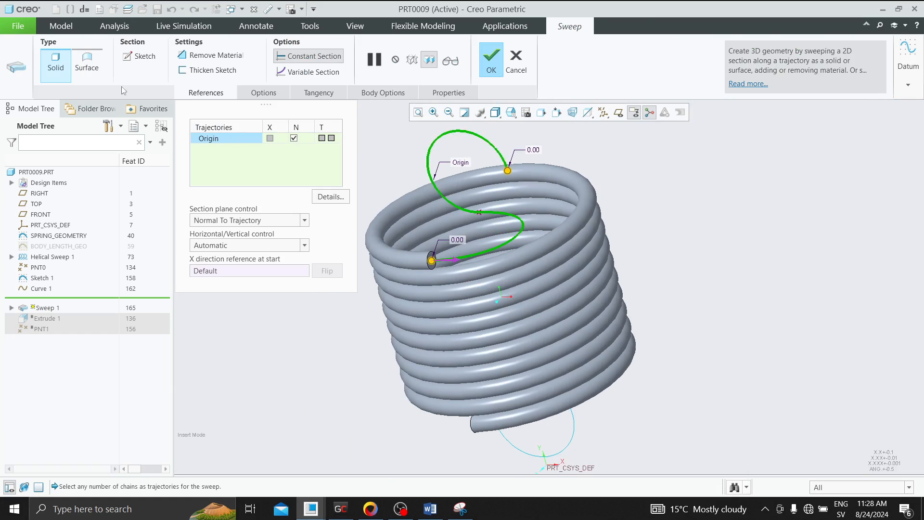
Change the hook sweep's type from solid to surface and examine its preview along the connecting curve and hook
click(87, 63)
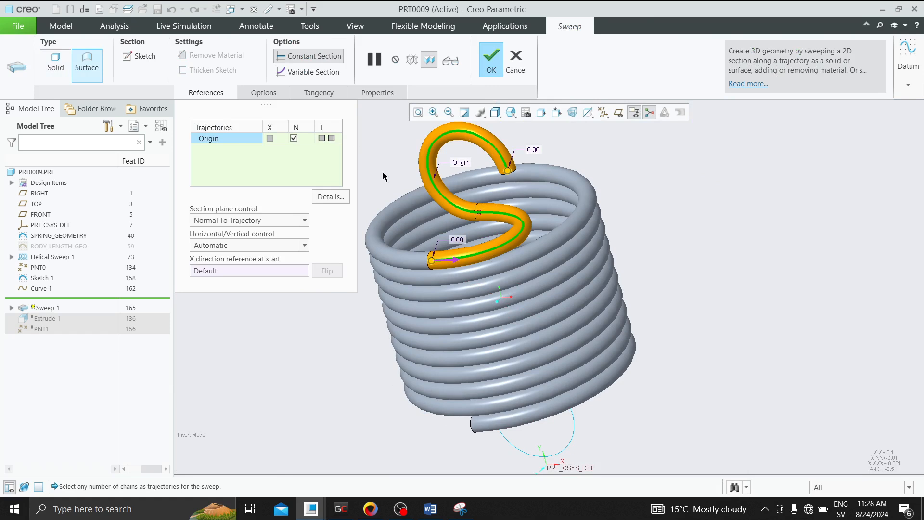
scroll(424, 210, down, 3)
mouse_move(508, 254)
middle_down()
mouse_move(521, 251)
mouse_move(528, 301)
mouse_move(526, 262)
mouse_move(505, 265)
middle_up()
scroll(496, 254, up, 1)
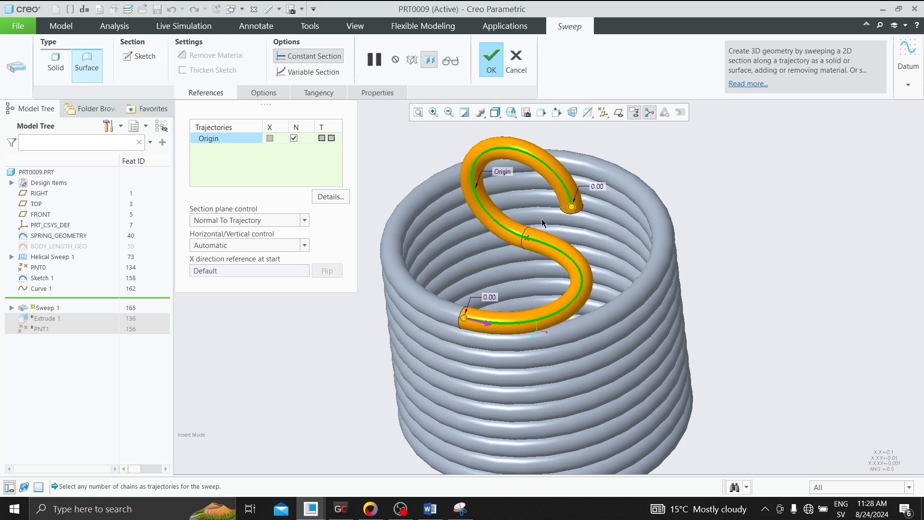
middle_drag(545, 224, 547, 195)
scroll(547, 195, down, 5)
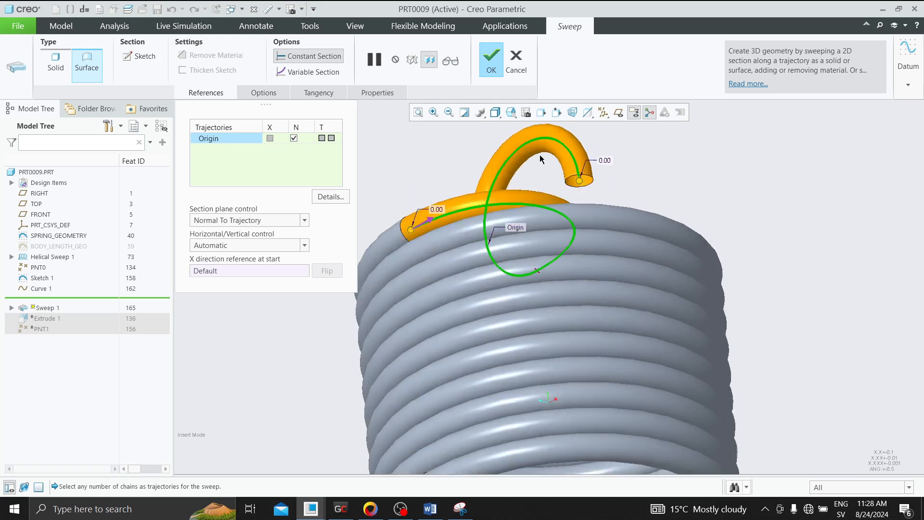
Compare the solid and surface previews of the hook sweep, and complete it as a surface
click(60, 65)
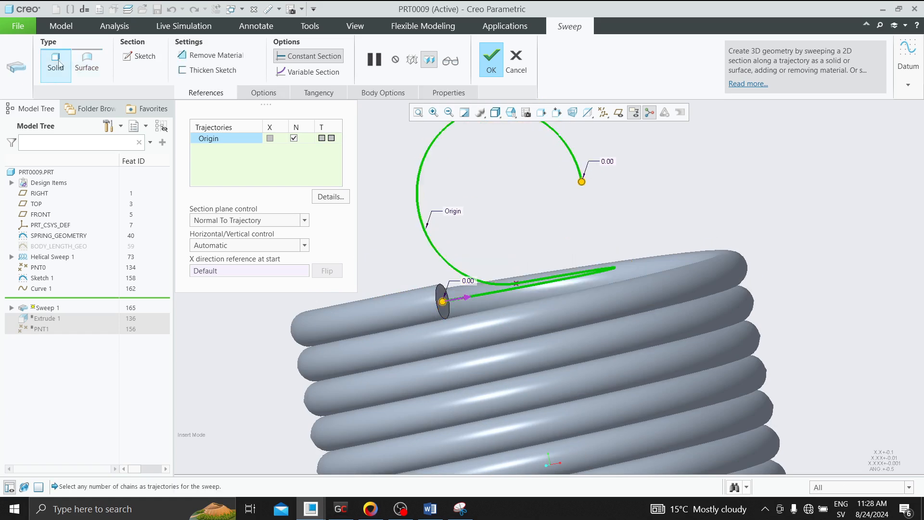
click(84, 68)
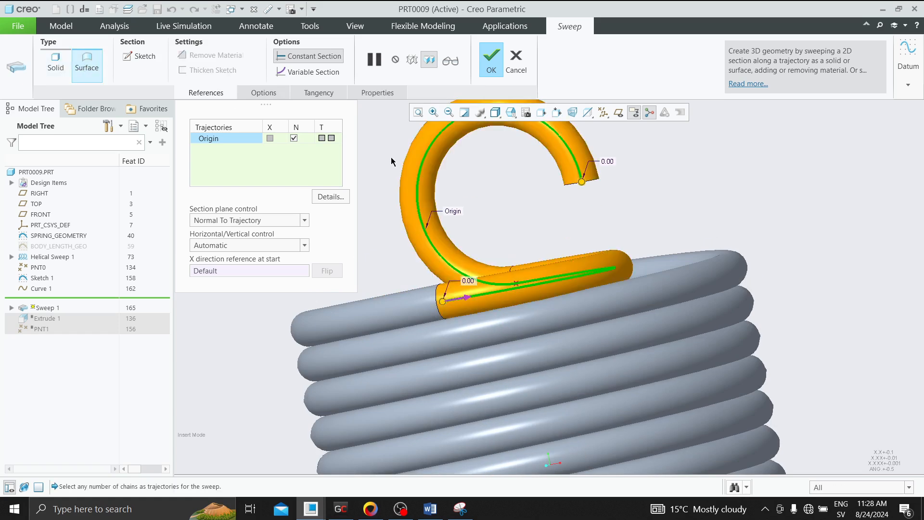
scroll(592, 235, up, 2)
middle_drag(603, 225, 636, 189)
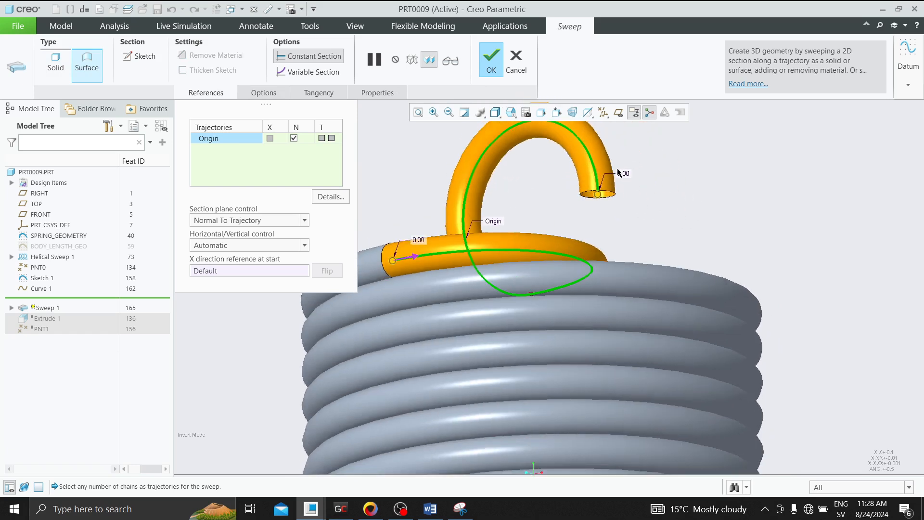
scroll(619, 173, down, 4)
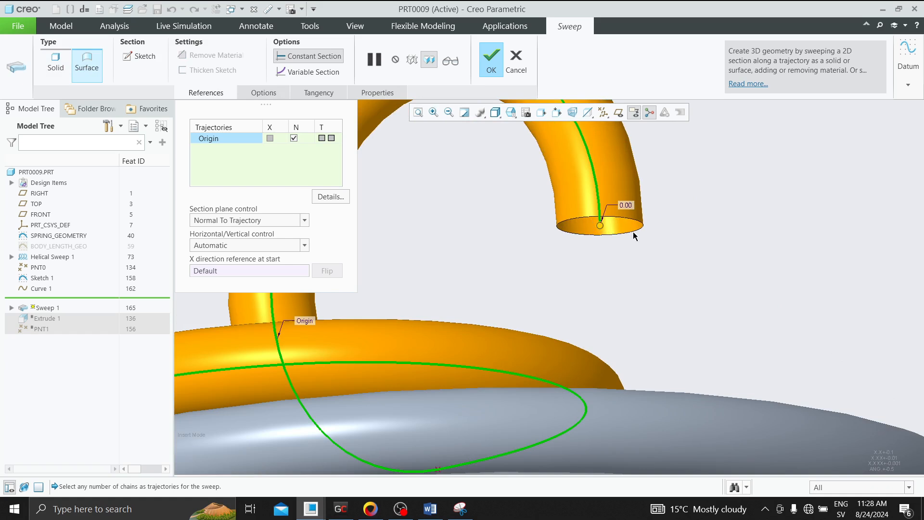
scroll(684, 235, up, 4)
middle_click(682, 232)
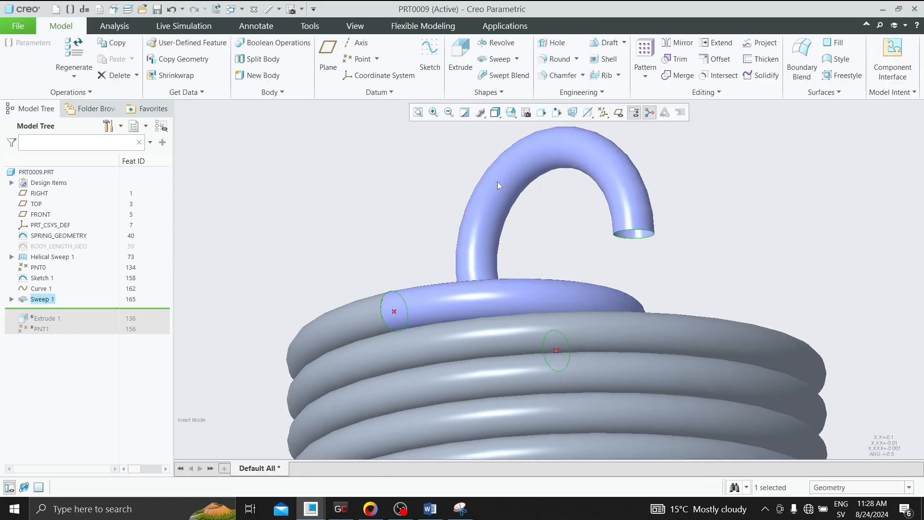
Redefine the surface sweep to have capped ends
right_click(56, 295)
click(59, 244)
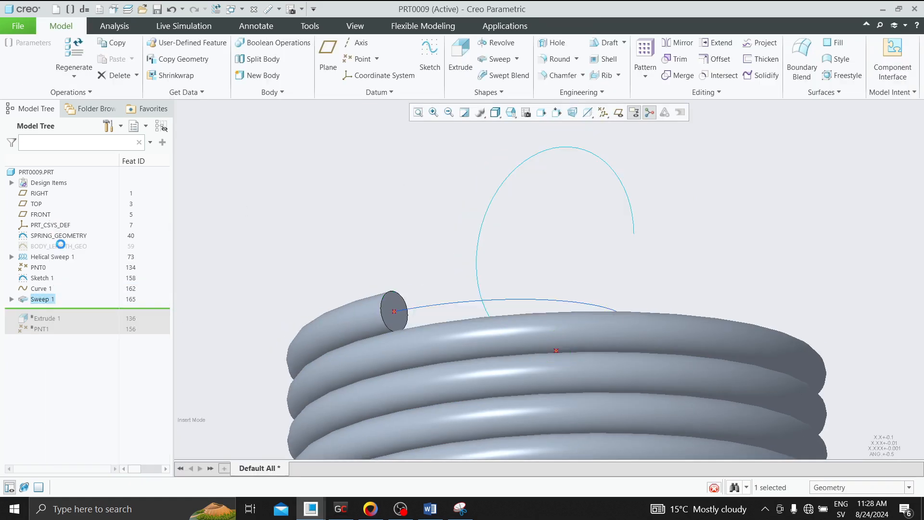
click(263, 94)
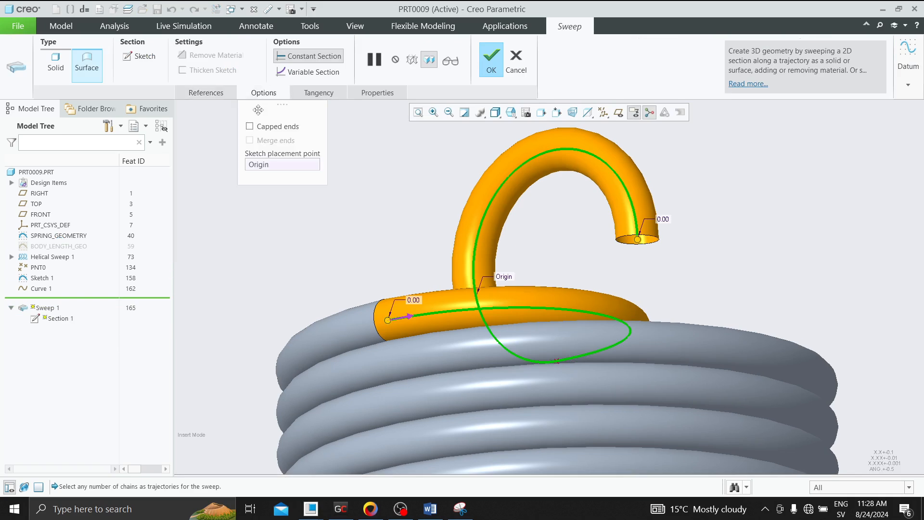
click(249, 126)
click(491, 61)
Hide the coil's solid Body 1 so that the swept hook surface stands alone
click(12, 184)
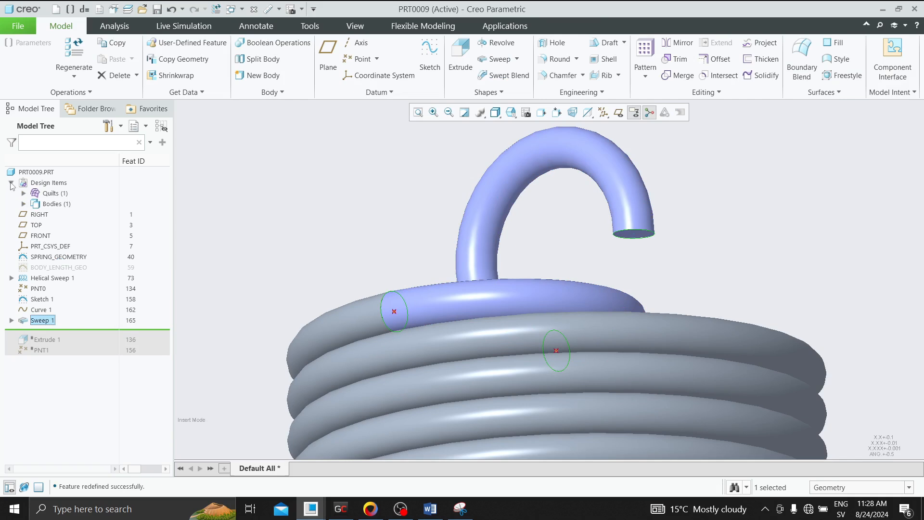
click(53, 205)
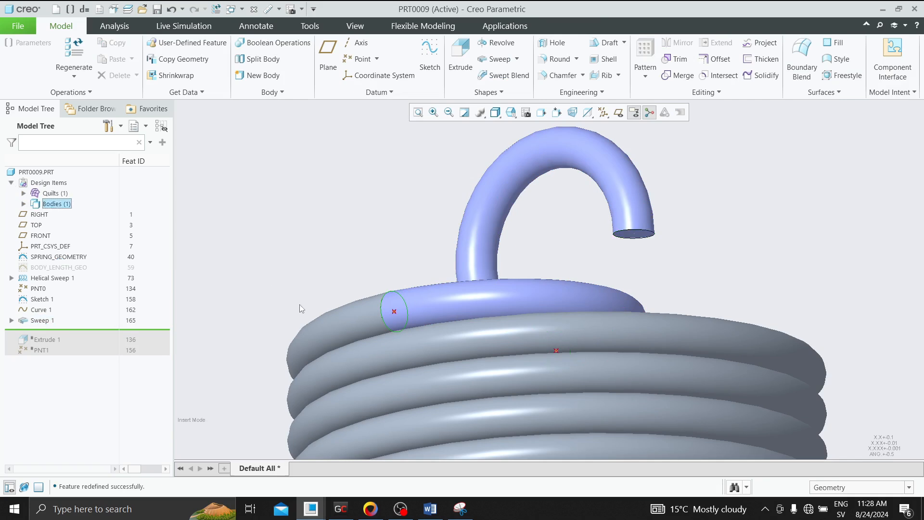
click(328, 323)
click(349, 291)
click(22, 204)
click(61, 215)
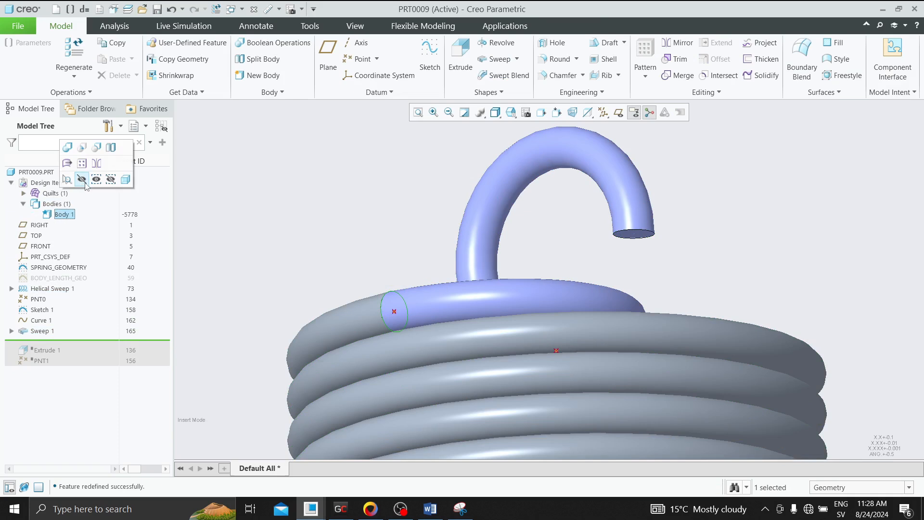
click(82, 179)
middle_drag(178, 220, 448, 274)
Try to solidify the swept hook quilt with the Fill with Solid type
click(765, 75)
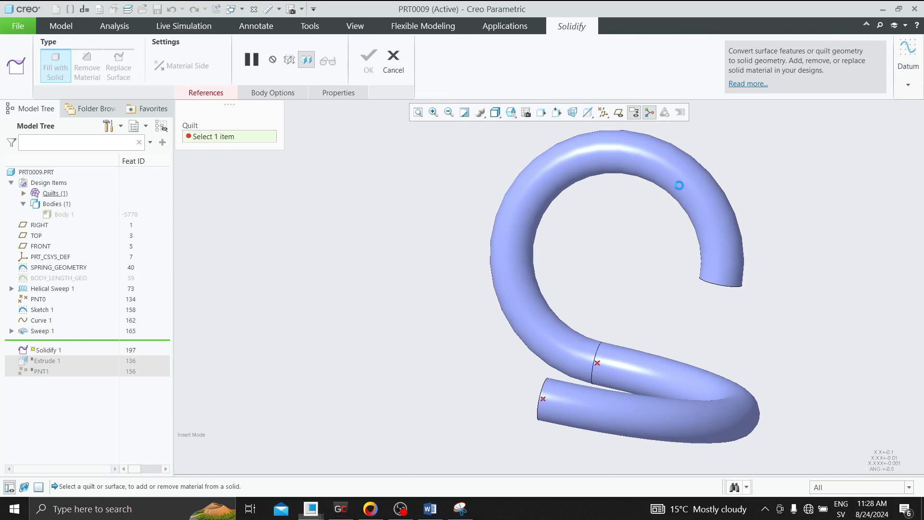
click(679, 184)
click(358, 63)
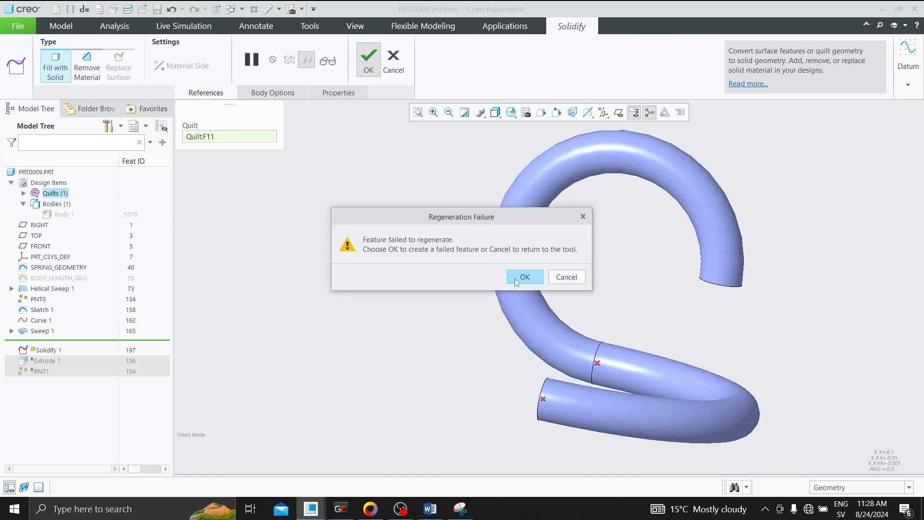
click(515, 278)
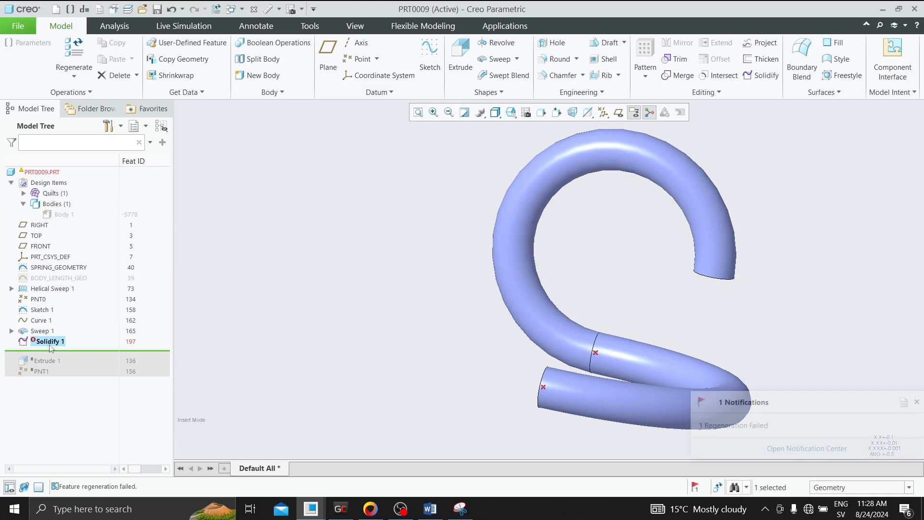
Delete the failed Solidify feature of the hook quilt
right_click(51, 342)
click(87, 394)
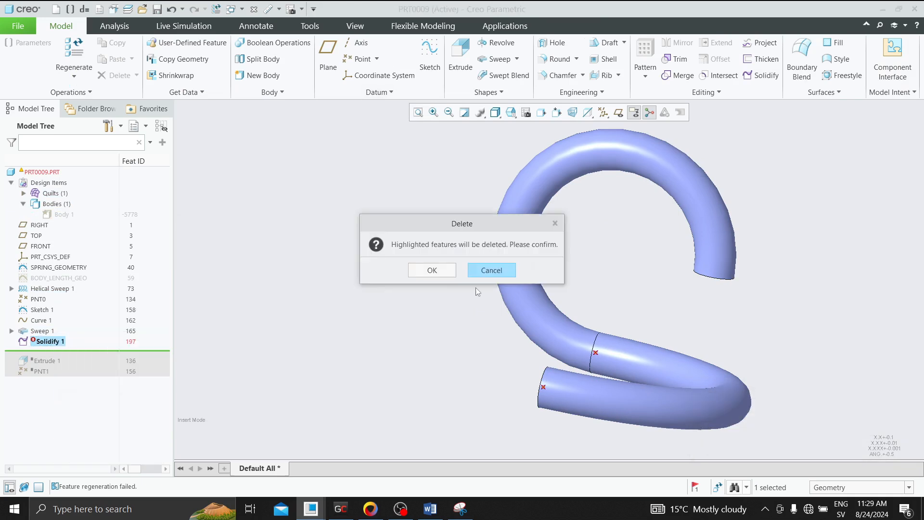
click(432, 270)
Restrict selection to quilts, pick the capped hook quilt and try again to fill it with solid using Solidify
click(911, 487)
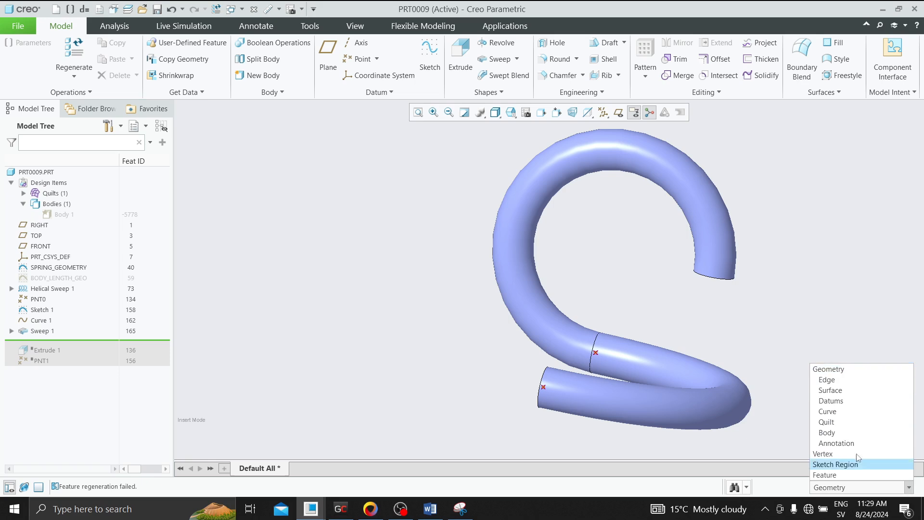
click(838, 421)
click(724, 221)
middle_drag(632, 293, 605, 267)
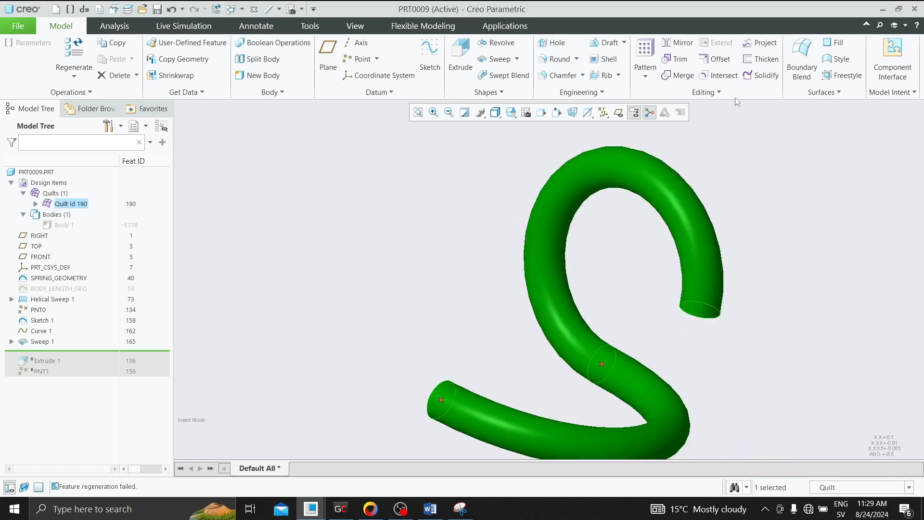
click(754, 75)
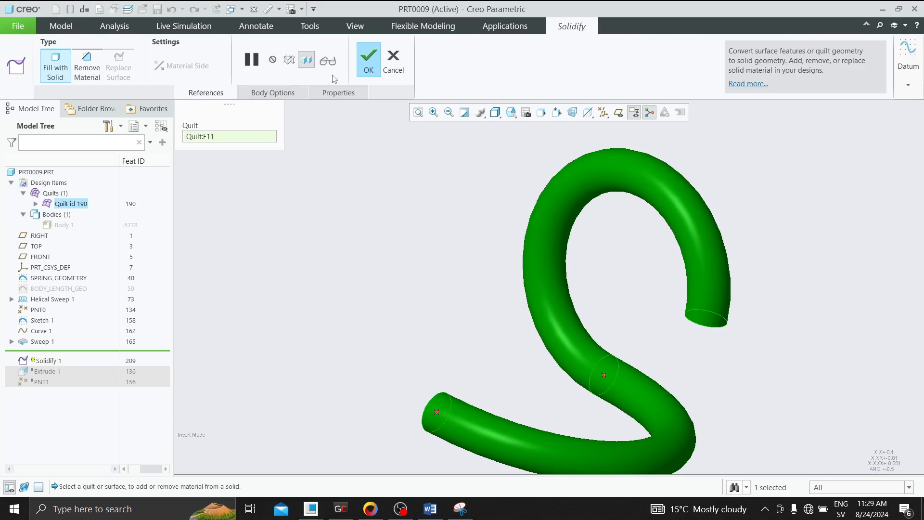
click(379, 59)
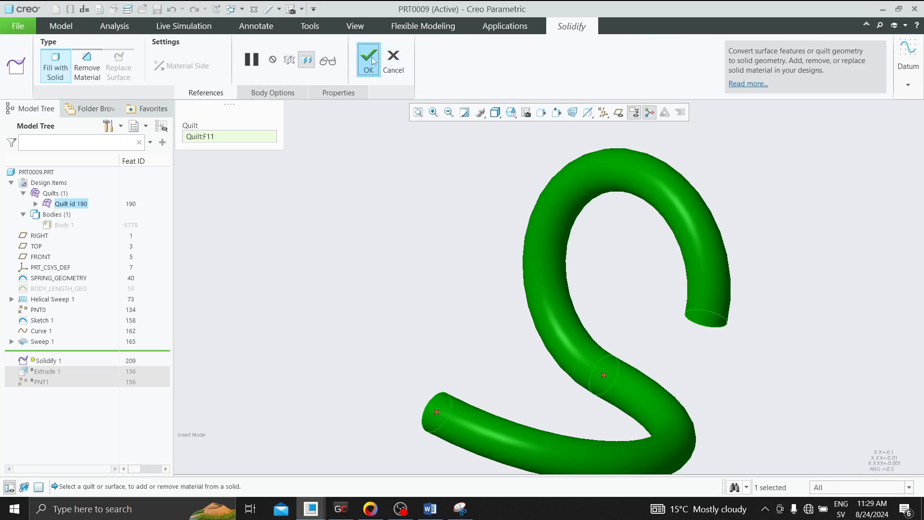
click(529, 279)
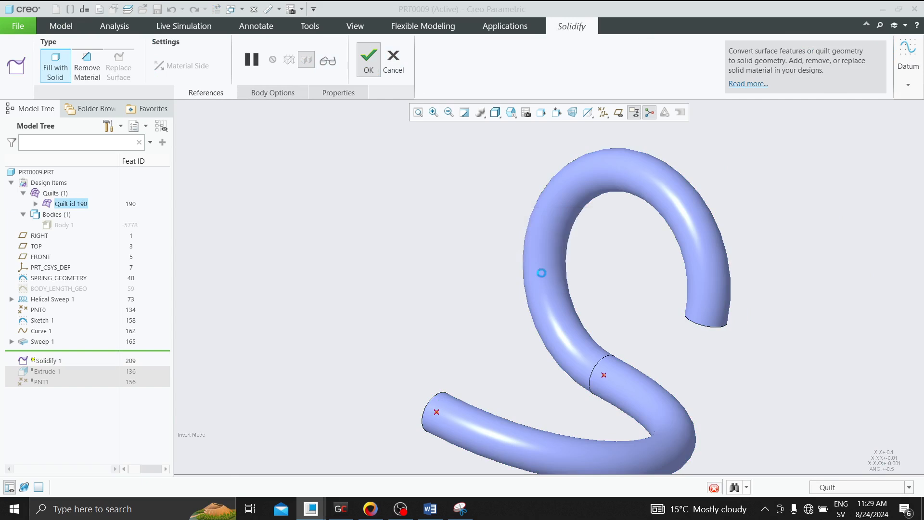
middle_drag(535, 284, 658, 366)
click(917, 403)
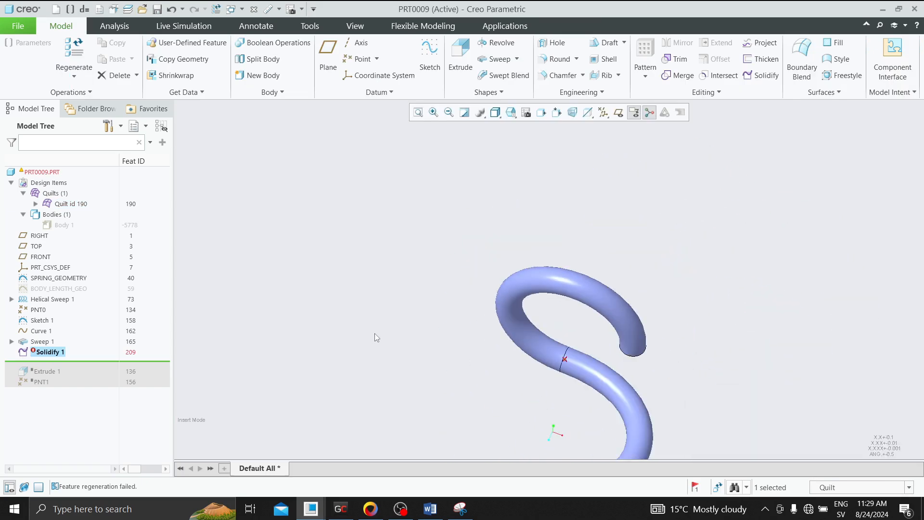
Delete the second failed Solidify feature from the part
right_click(50, 354)
click(77, 406)
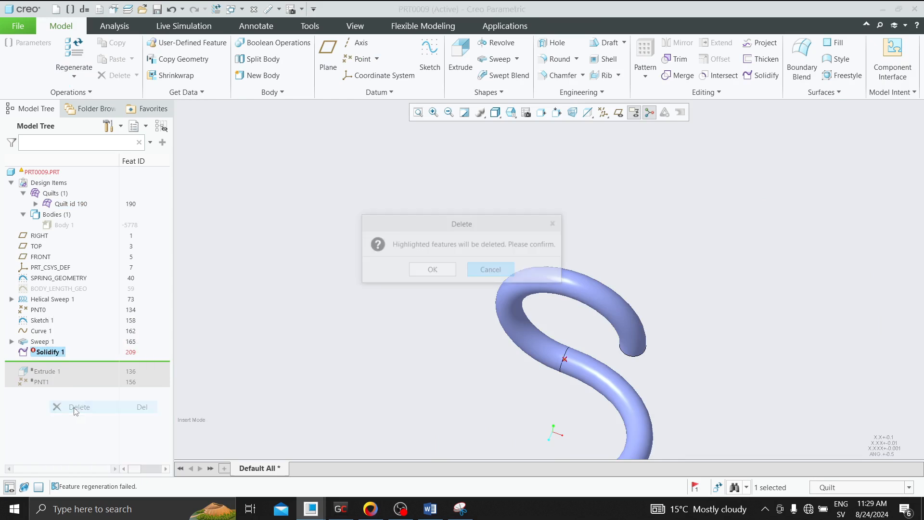
click(433, 270)
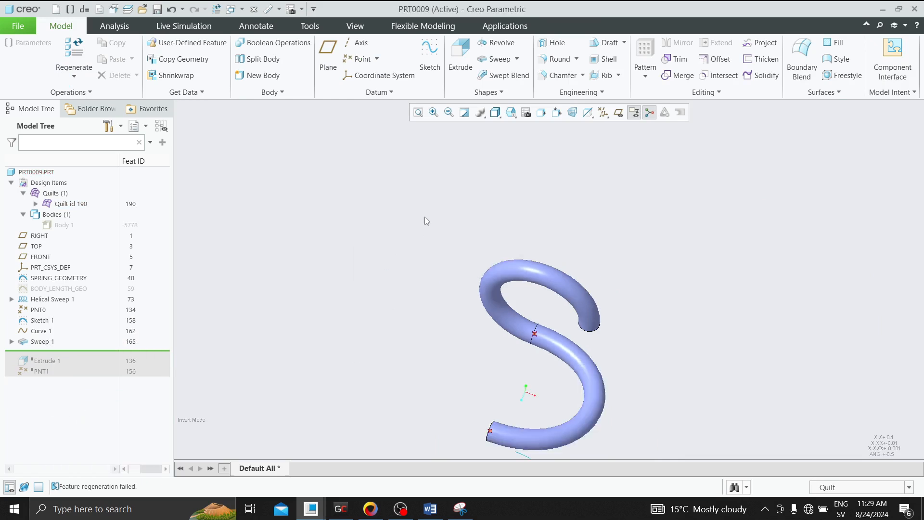
Show the coil's hidden Body 1 again
click(64, 225)
click(78, 194)
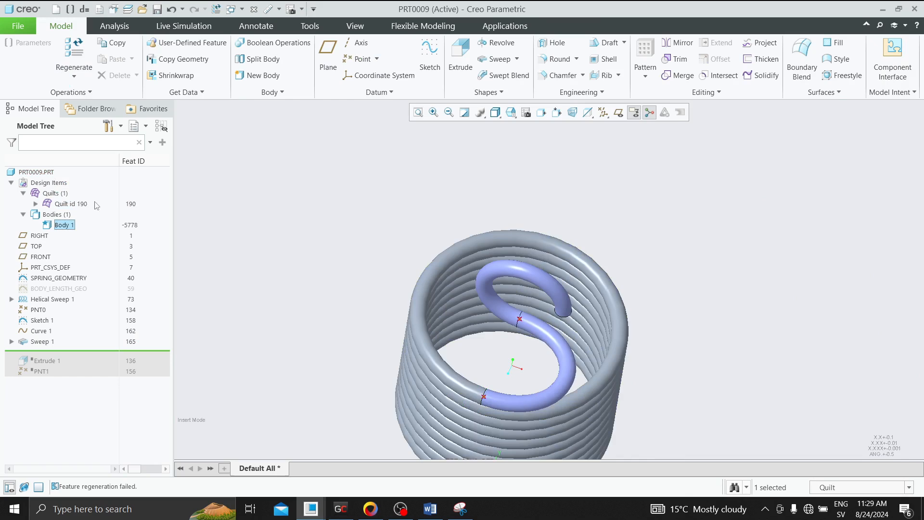
scroll(525, 339, down, 2)
middle_drag(524, 340, 519, 303)
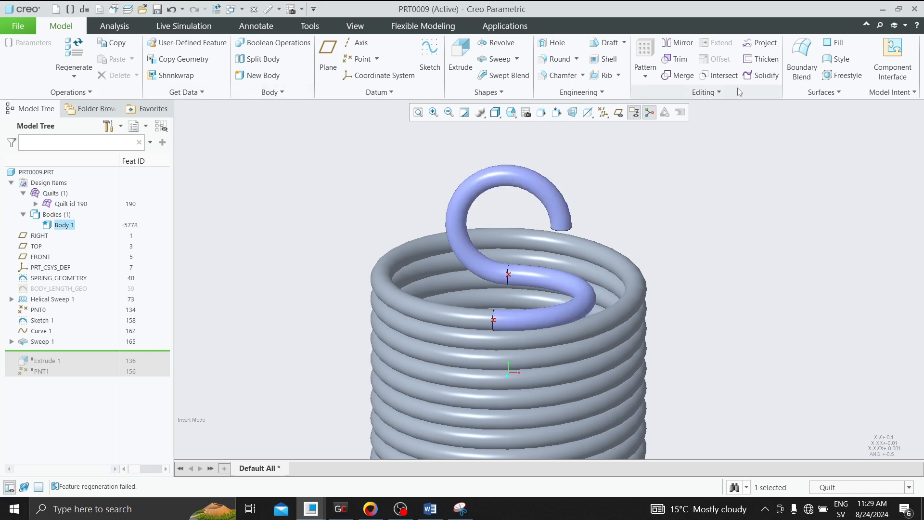
Try to thicken the swept hook quilt with the thickness direction flipped, and cancel the Thicken feature
click(744, 61)
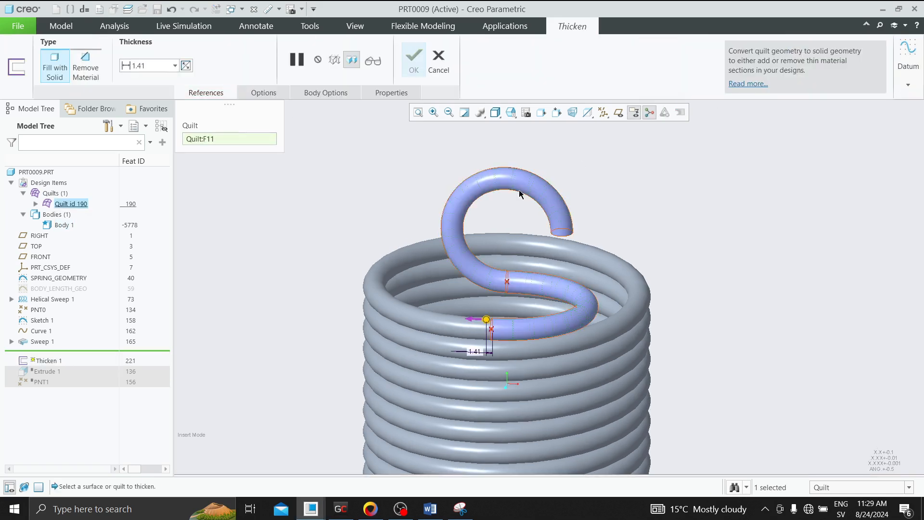
click(466, 321)
click(405, 60)
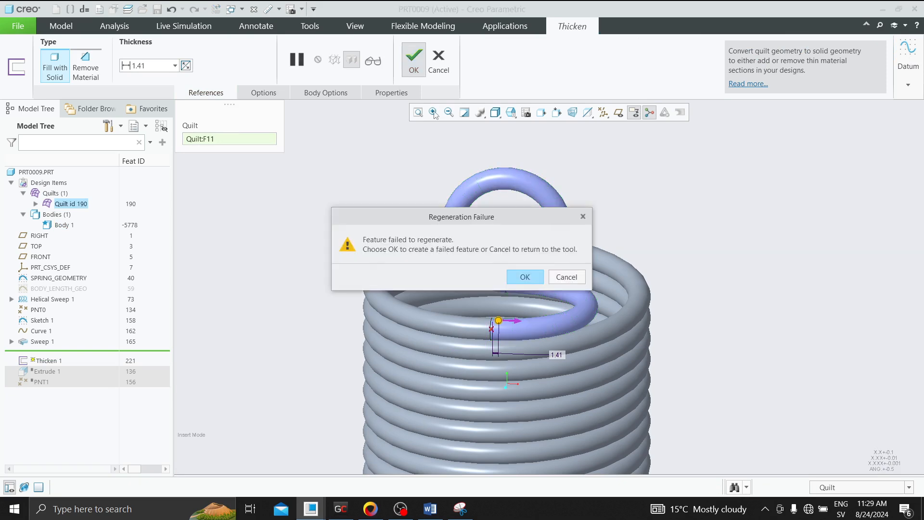
click(567, 277)
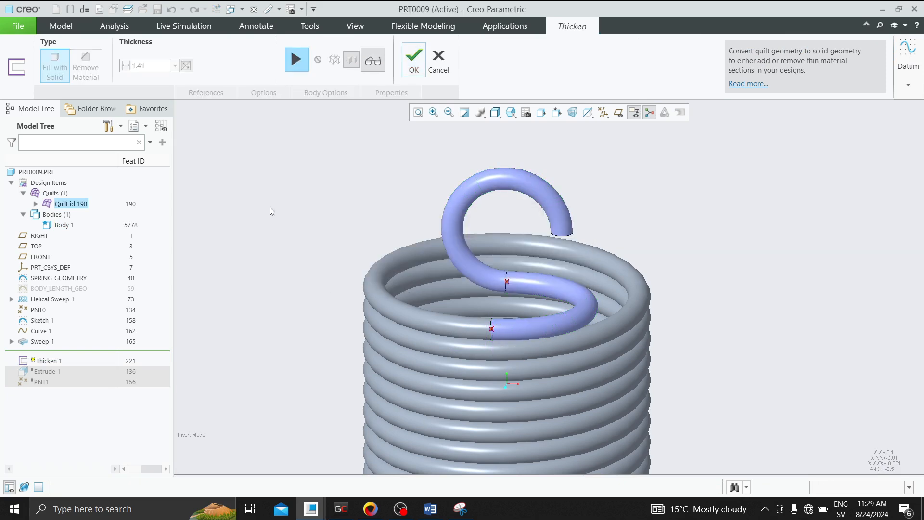
click(439, 60)
click(458, 277)
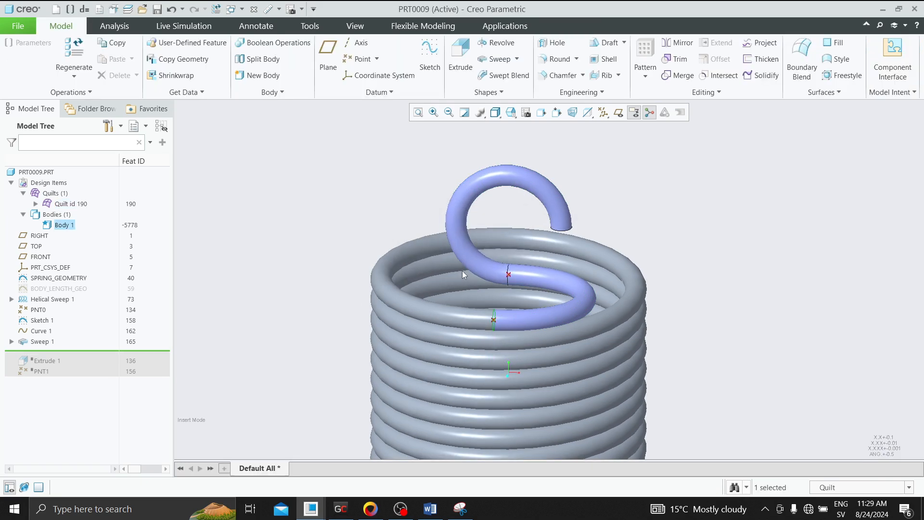
Redefine the hook's Sweep 1 feature to create a solid instead of a surface
scroll(486, 297, down, 4)
scroll(506, 318, up, 2)
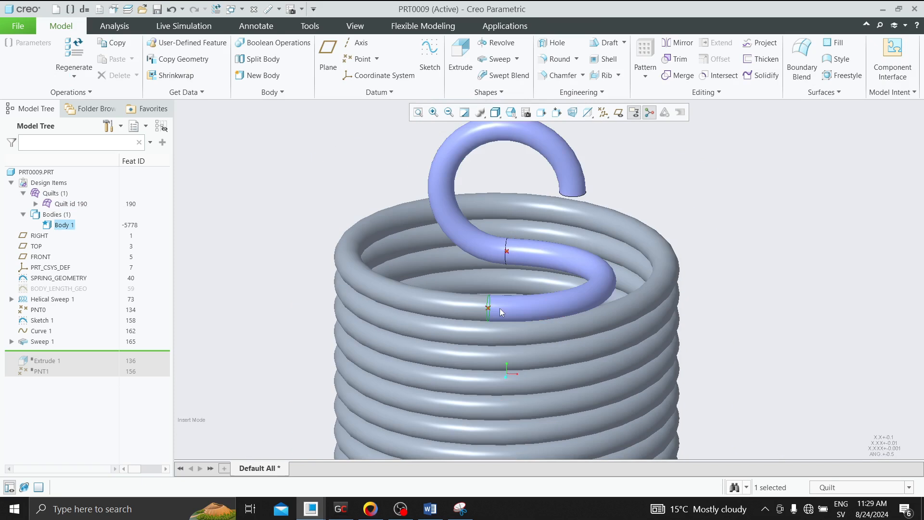
click(11, 342)
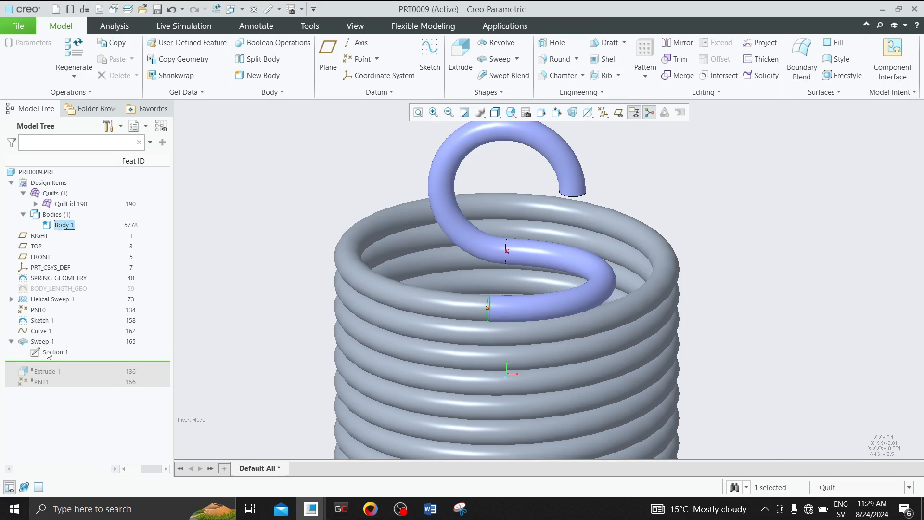
click(55, 352)
click(41, 342)
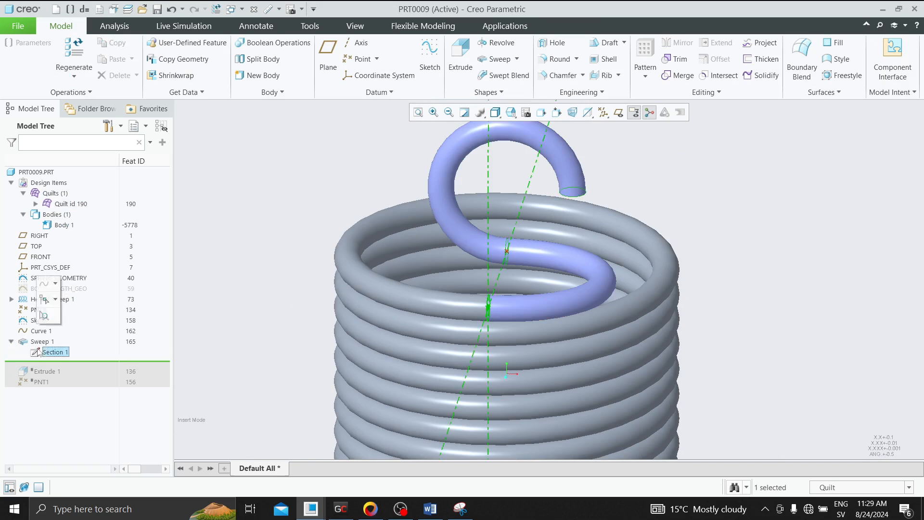
click(50, 295)
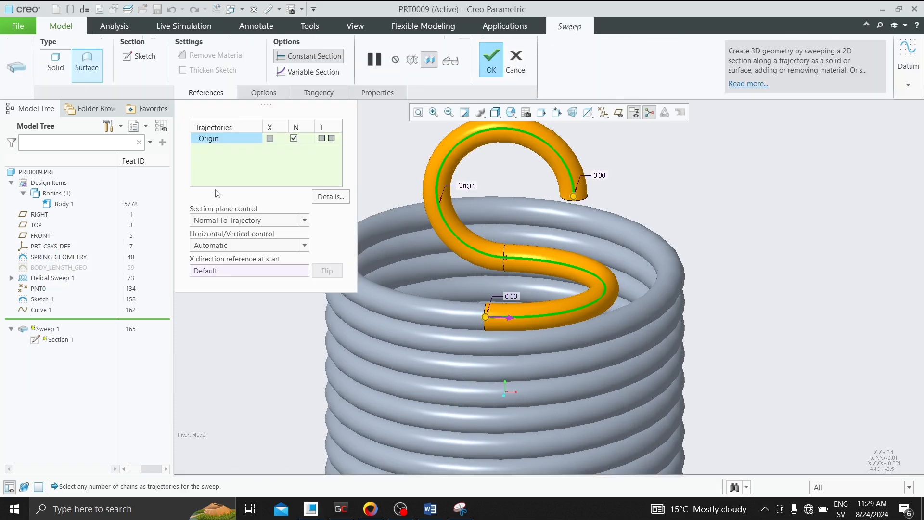
click(56, 63)
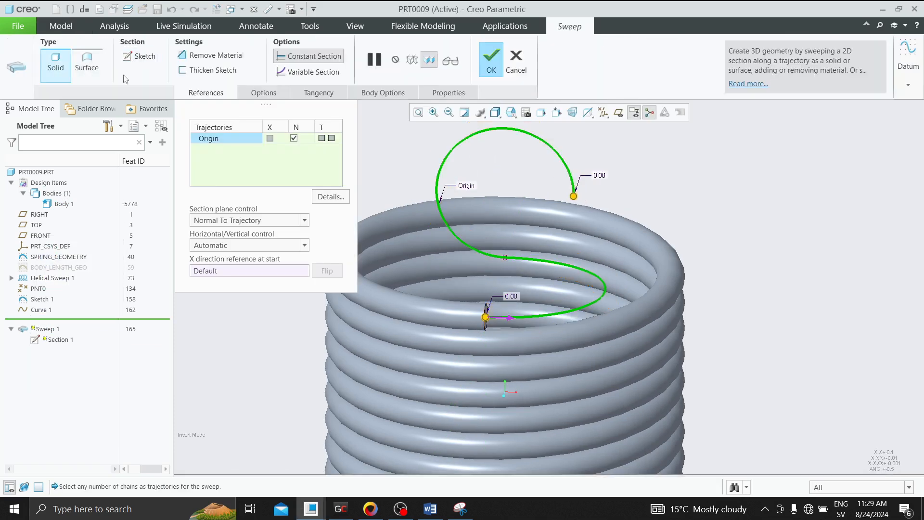
Replace the sweep's section with a centred circle about 1.9 in diameter, smaller than the coil wire, and accept the solid sweep
click(138, 56)
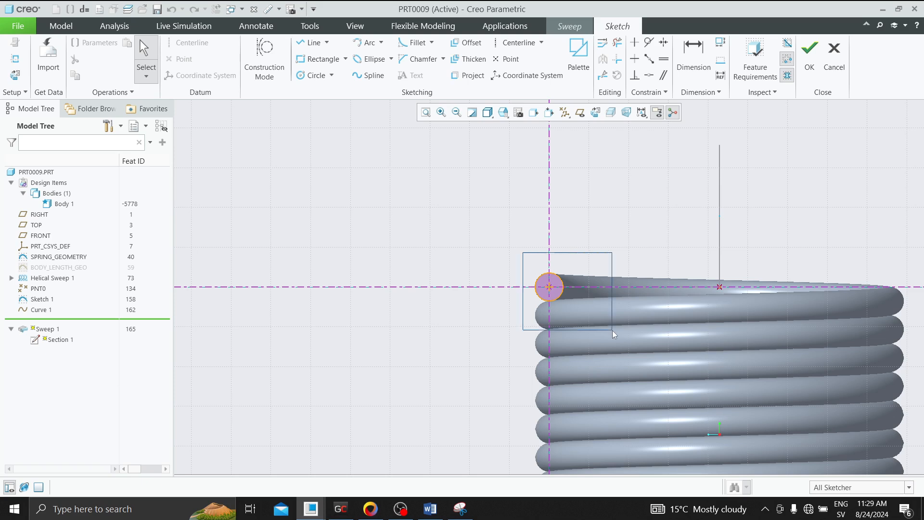
drag(612, 331, 613, 330)
key(Delete)
scroll(525, 273, down, 2)
click(301, 76)
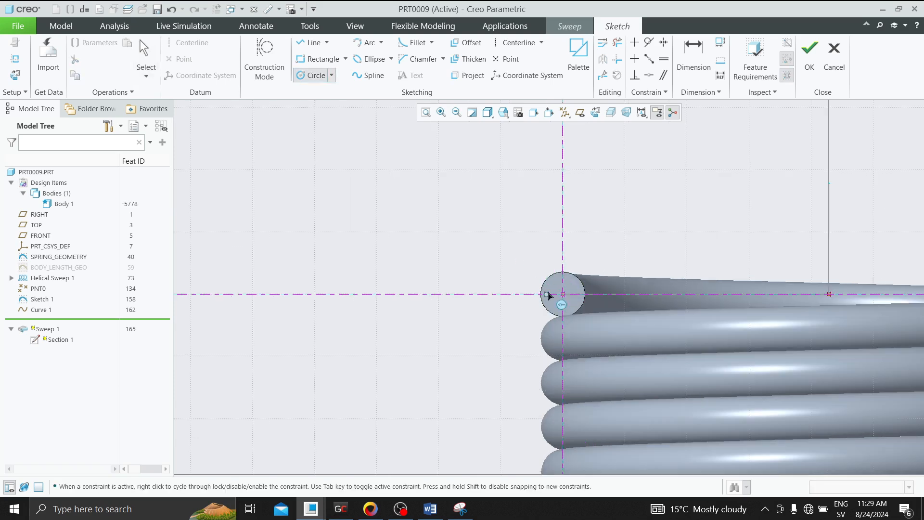
click(804, 70)
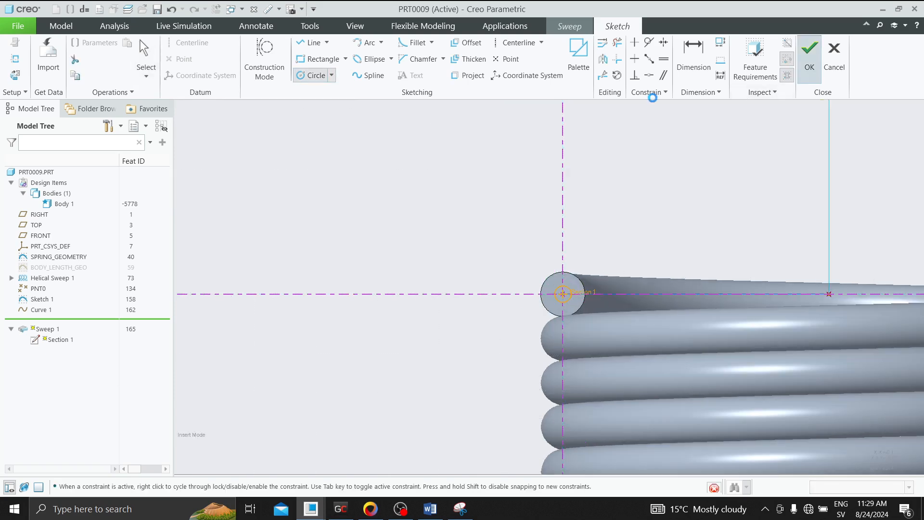
middle_drag(557, 220, 602, 223)
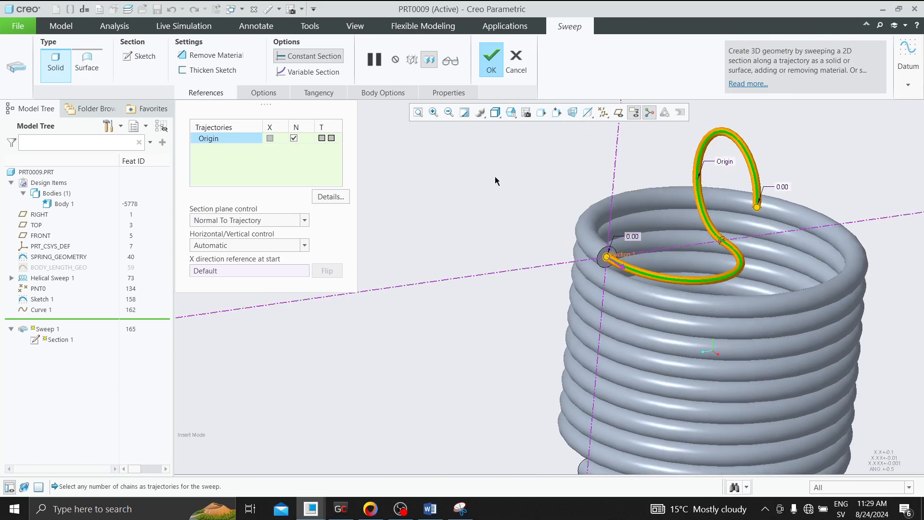
click(491, 63)
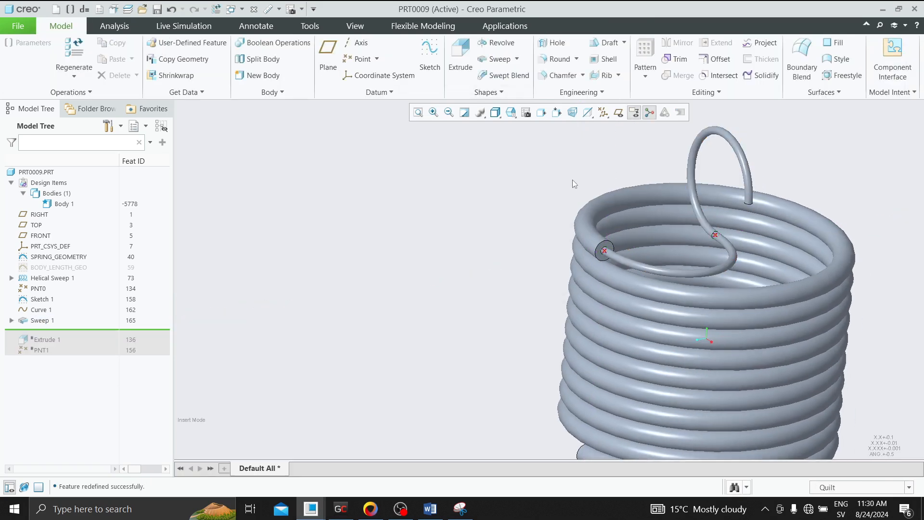
Redefine Sweep 1 again, replacing its section with a centred circle larger than the coil wire's end face
click(11, 320)
click(43, 321)
click(67, 252)
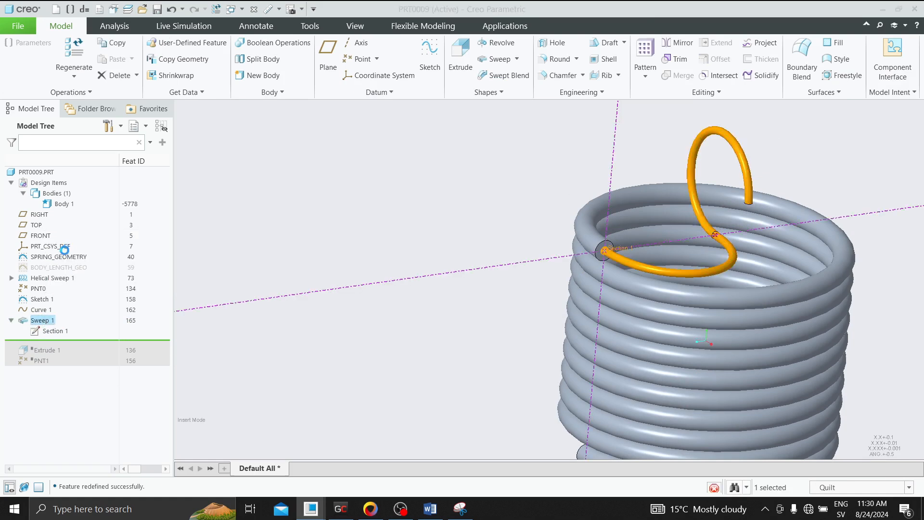
click(142, 57)
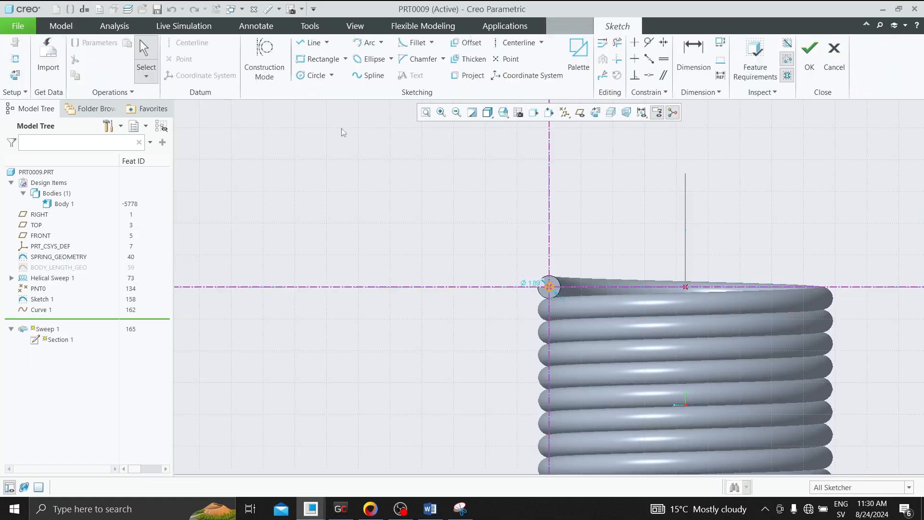
drag(532, 270, 625, 347)
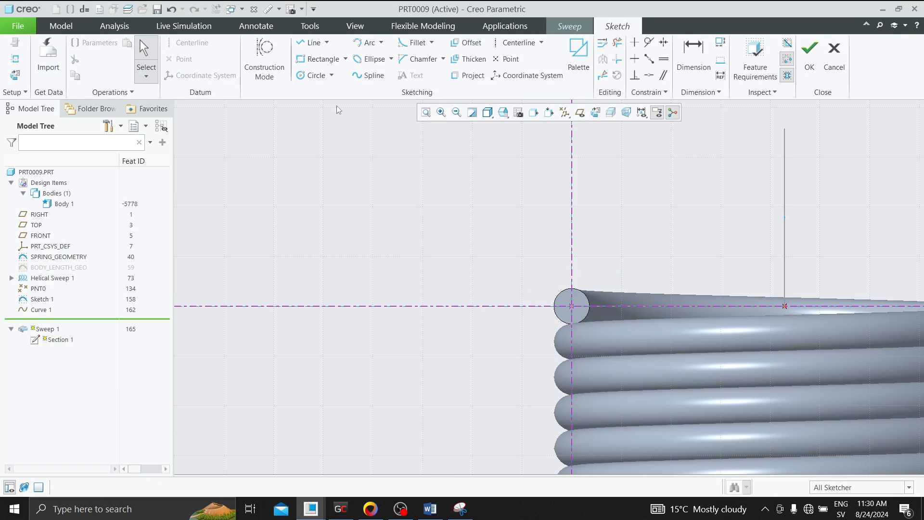
click(314, 76)
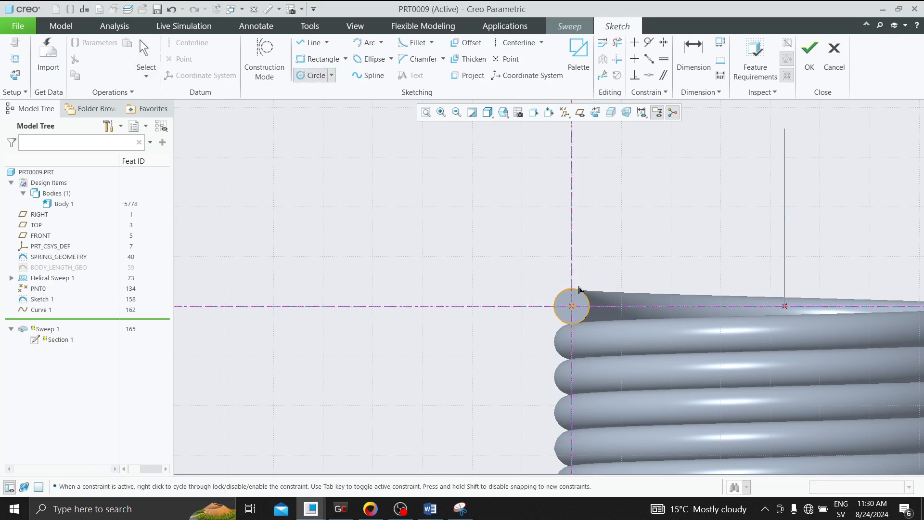
click(810, 55)
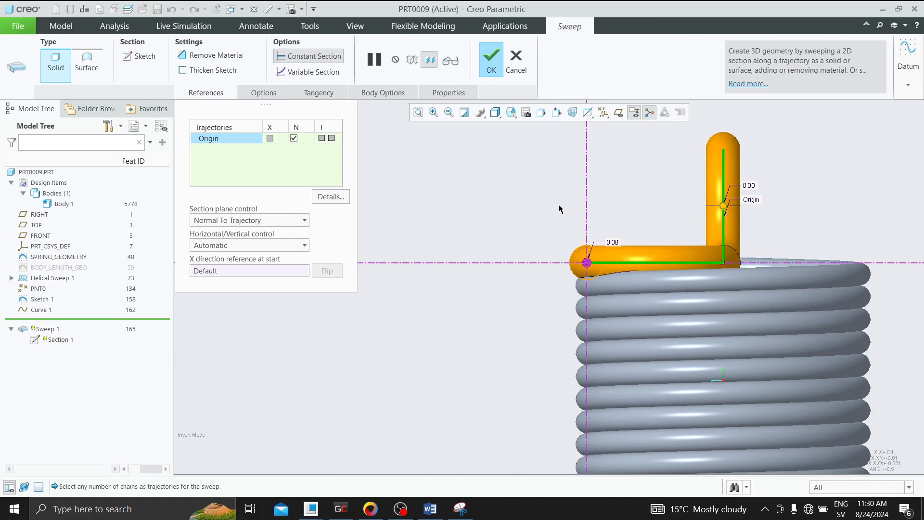
click(490, 66)
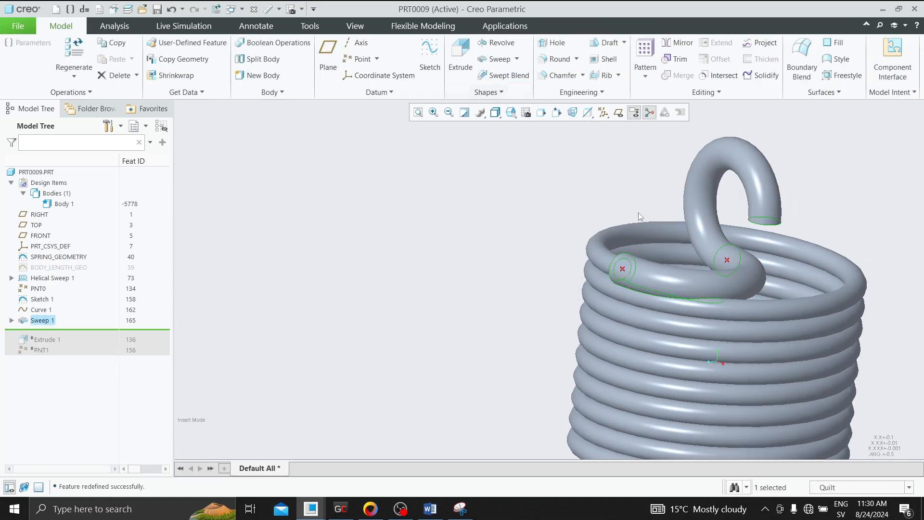
middle_drag(560, 208, 640, 298)
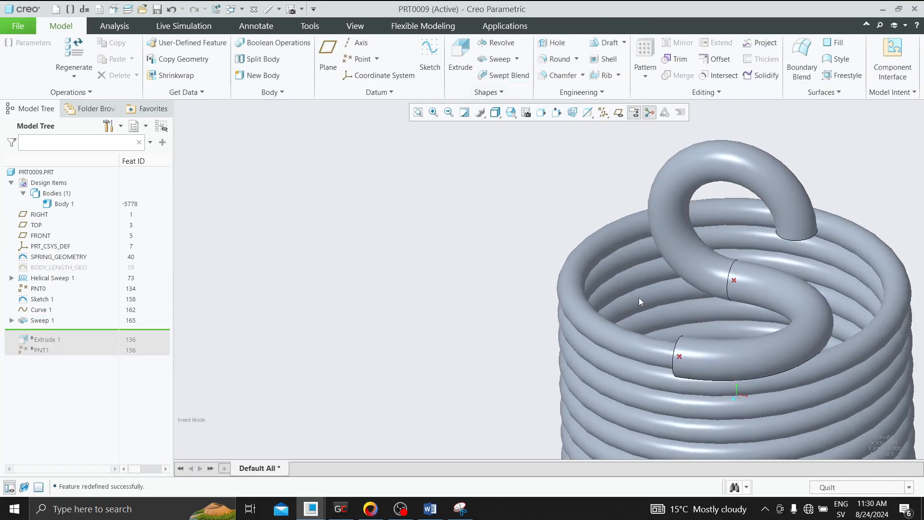
scroll(479, 190, down, 3)
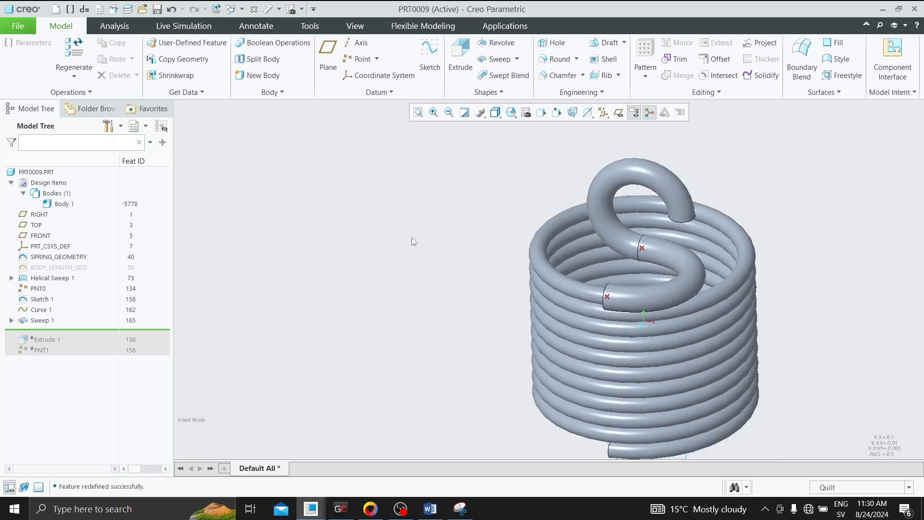
Change Sweep 1 back from a solid to a surface sweep
click(42, 324)
click(63, 258)
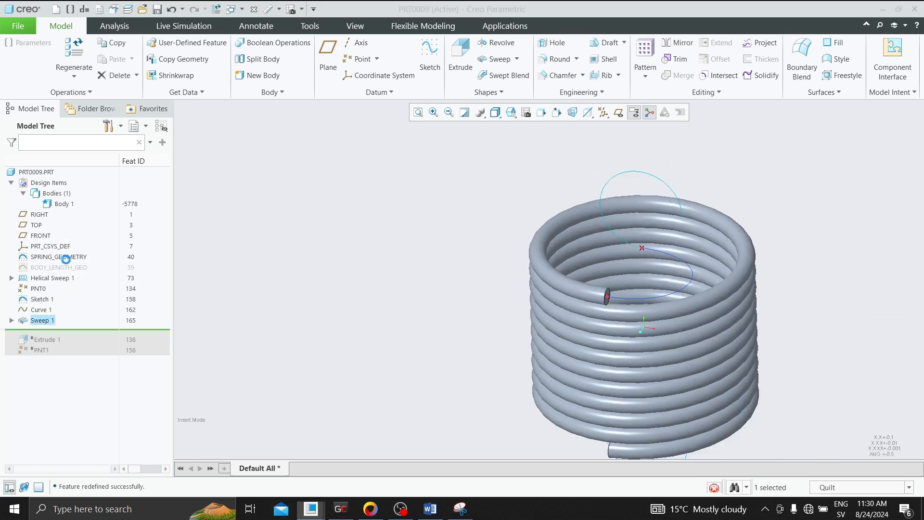
click(86, 63)
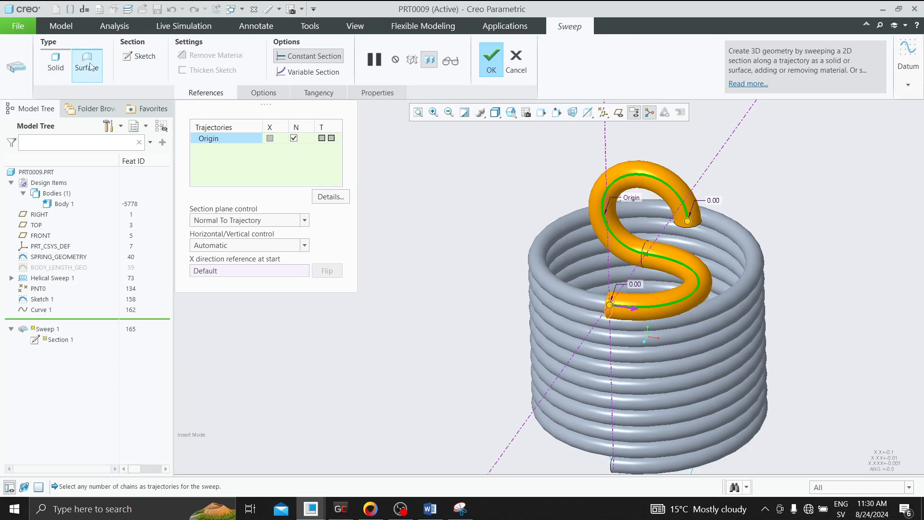
mouse_move(419, 202)
middle_down()
mouse_move(414, 136)
mouse_move(418, 185)
middle_up()
click(490, 72)
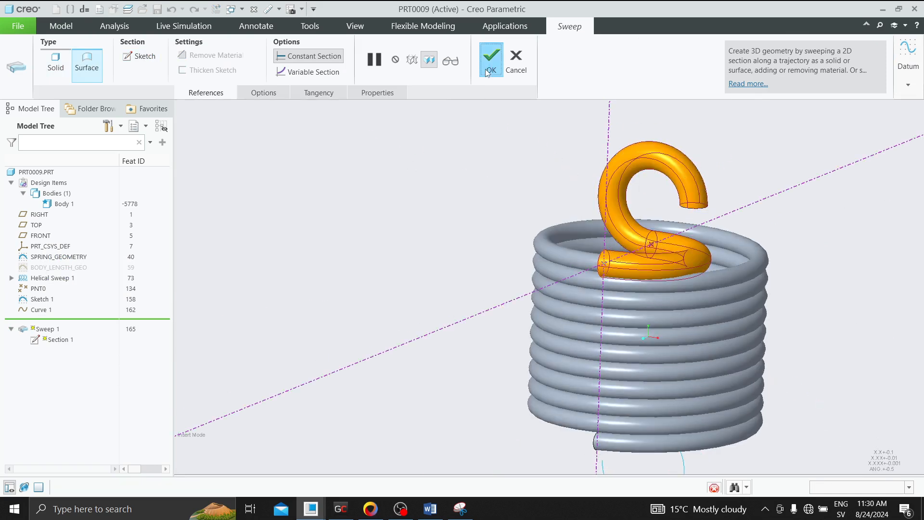
Fill the enlarged hook quilt with solid material using Solidify
click(760, 75)
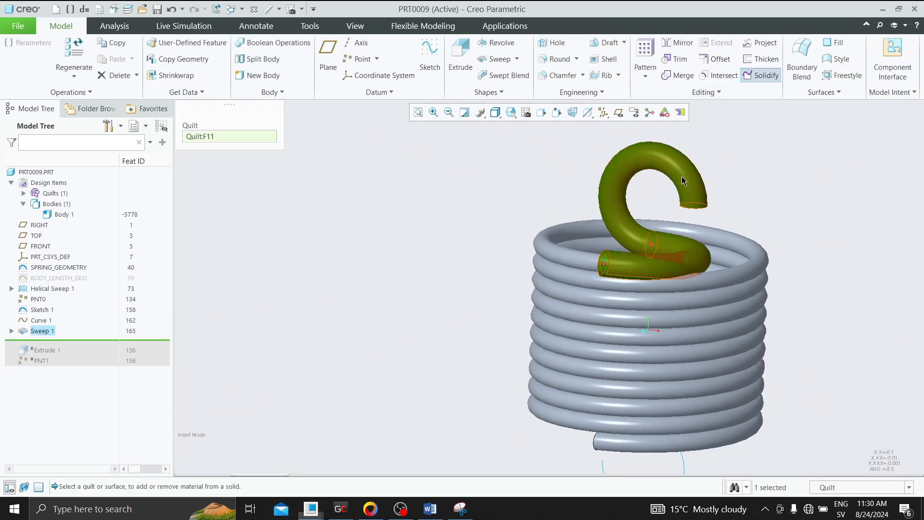
click(368, 62)
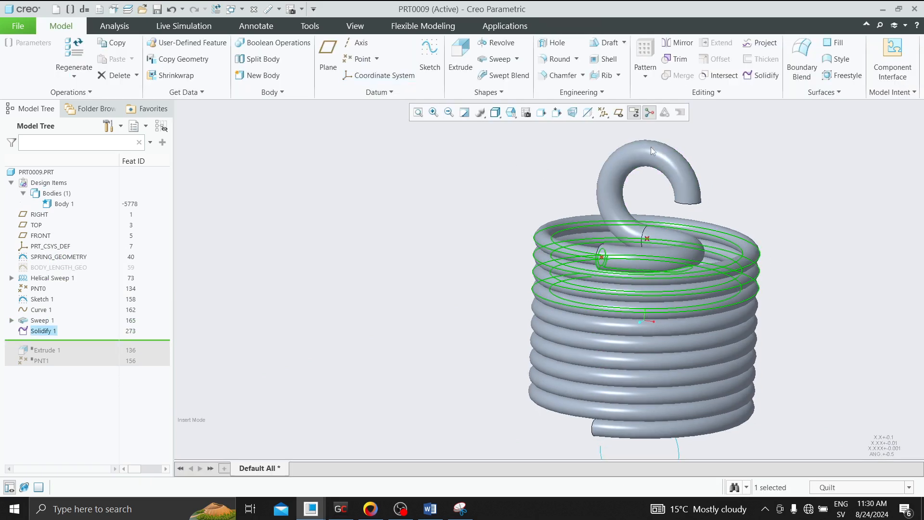
scroll(696, 140, down, 3)
click(707, 153)
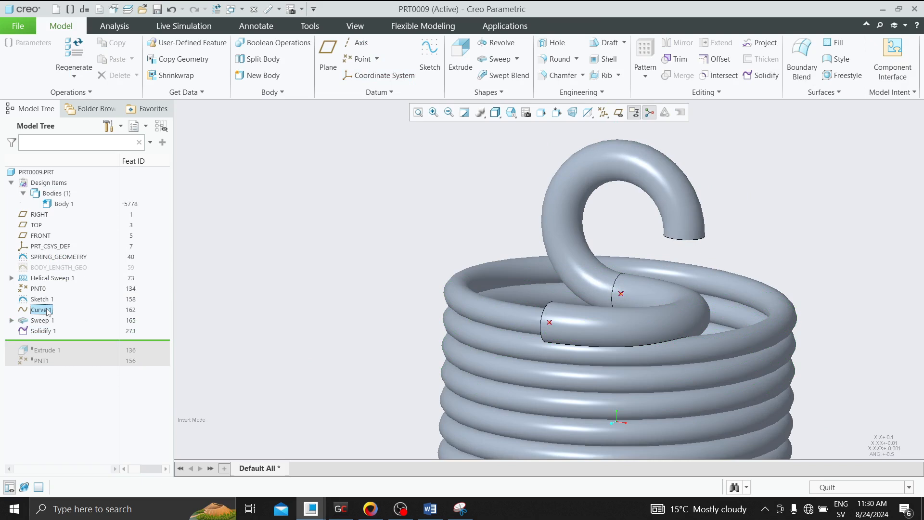
Tweak Curve 1 by moving its two intermediate control points inward toward the coil's centreline, and accept the flatter connecting curve
click(61, 253)
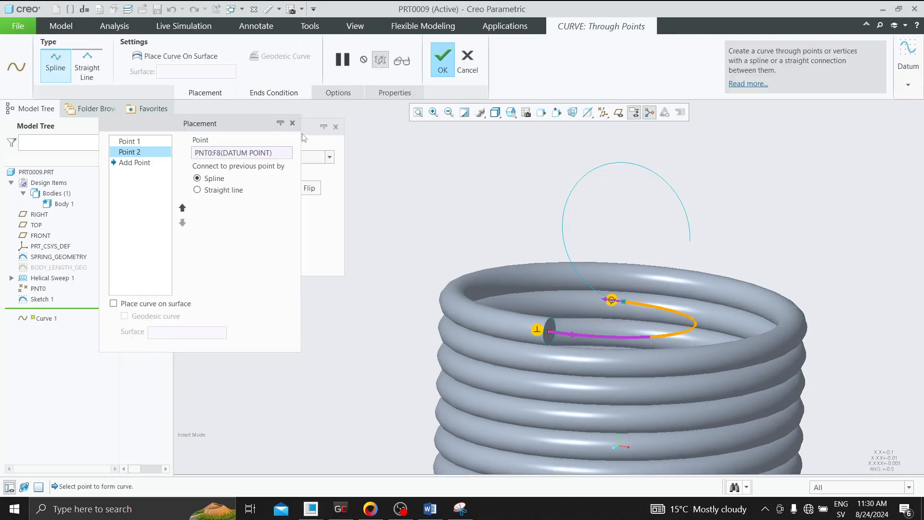
click(347, 94)
click(362, 150)
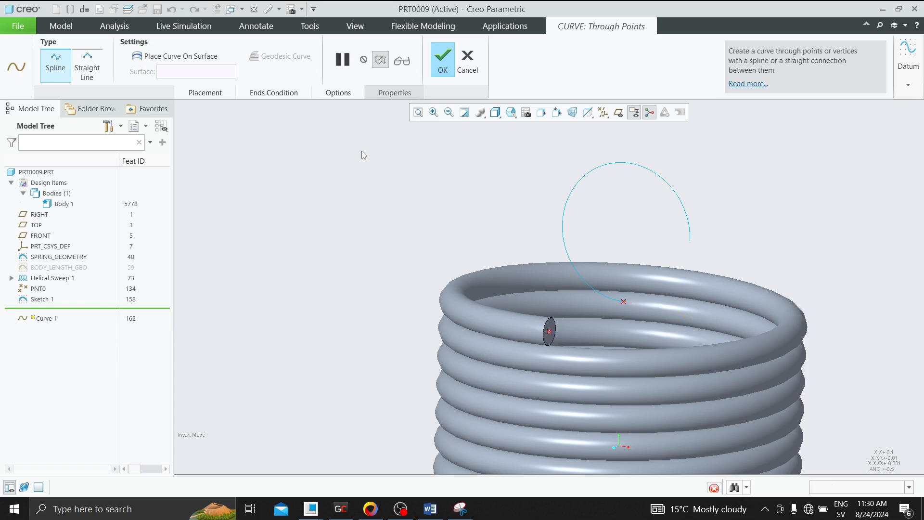
click(502, 115)
click(518, 198)
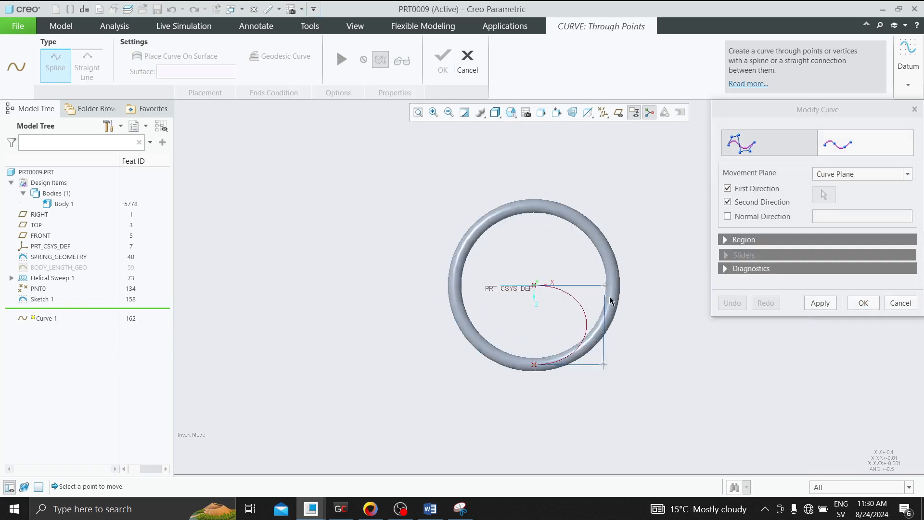
scroll(610, 297, down, 1)
drag(604, 282, 576, 284)
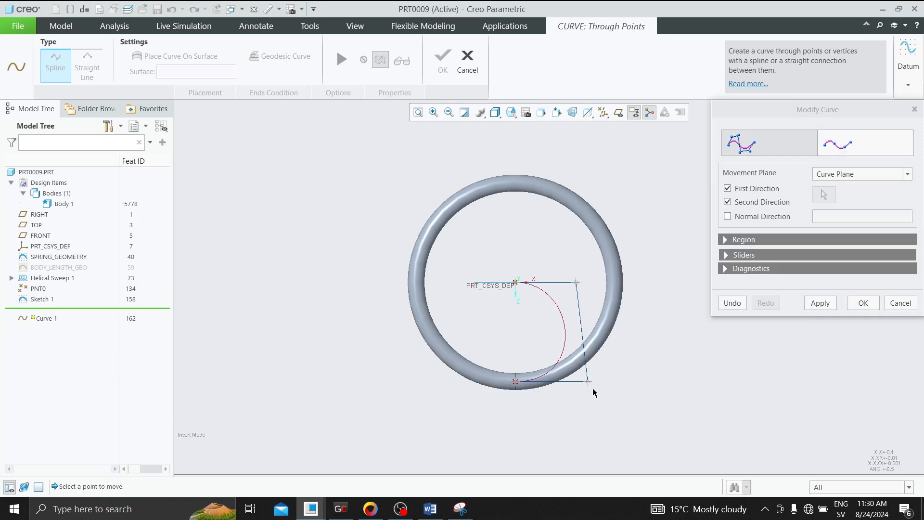
drag(588, 385, 473, 350)
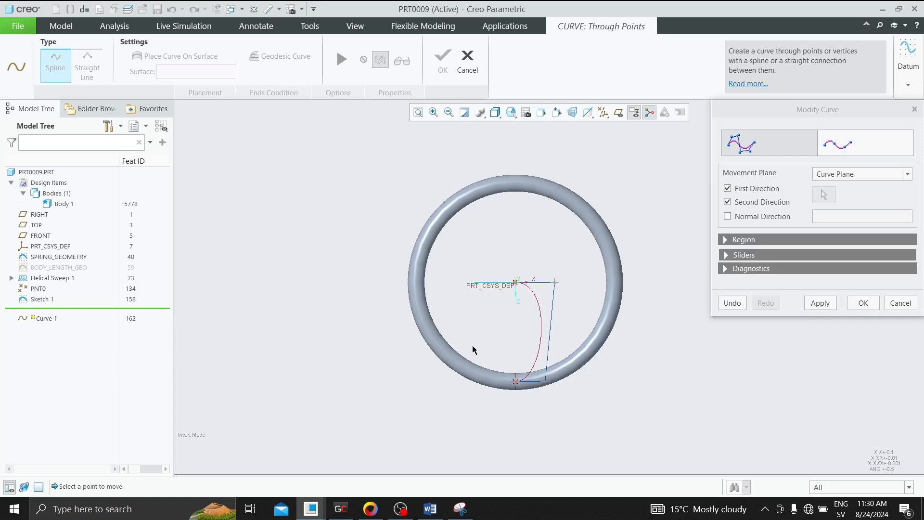
drag(555, 286, 545, 284)
click(858, 304)
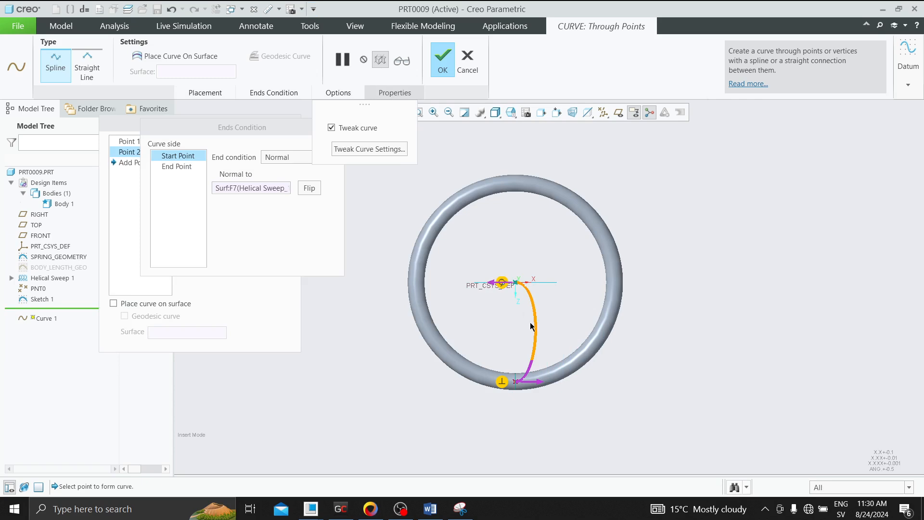
scroll(518, 378, up, 5)
scroll(501, 402, up, 2)
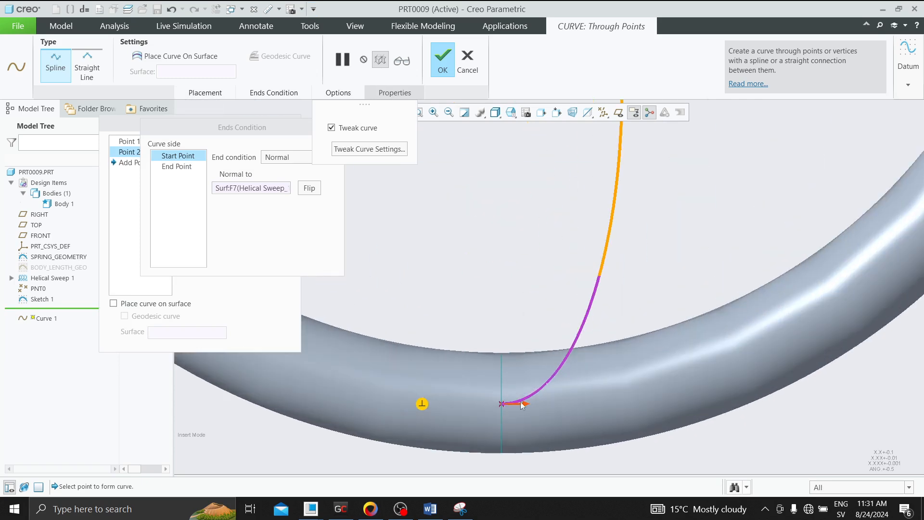
click(443, 61)
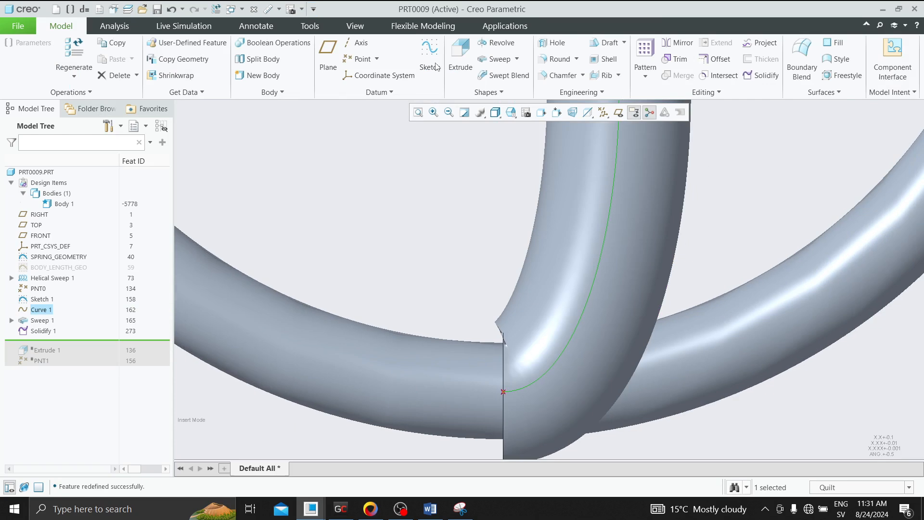
Inspect the joint between hook and coil, and move the feature insertion point to just above Solidify 1
scroll(524, 354, down, 2)
middle_drag(525, 352, 562, 330)
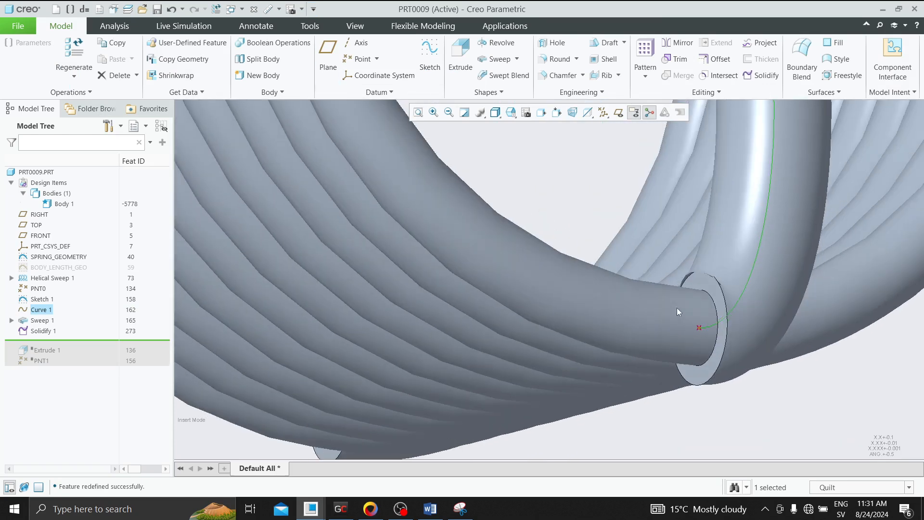
scroll(694, 276, up, 4)
scroll(694, 273, down, 3)
middle_drag(674, 264, 459, 261)
scroll(454, 325, down, 2)
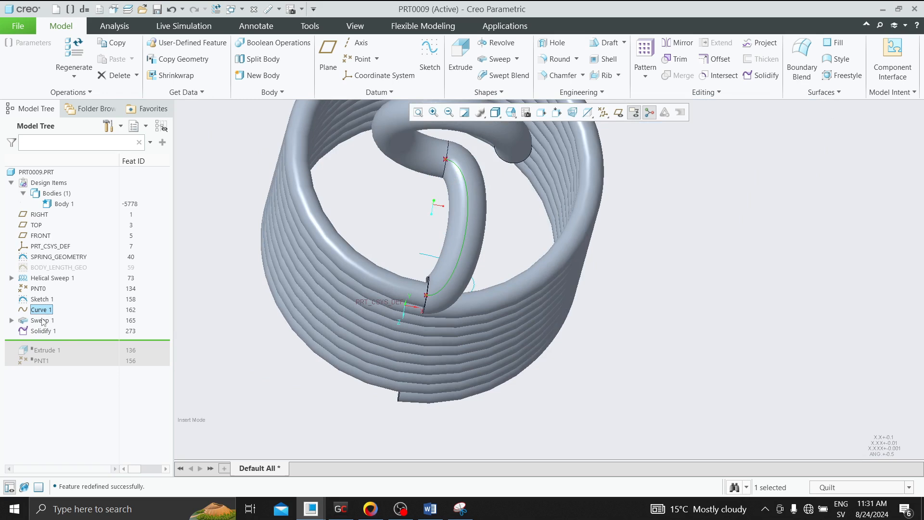
drag(64, 343, 70, 325)
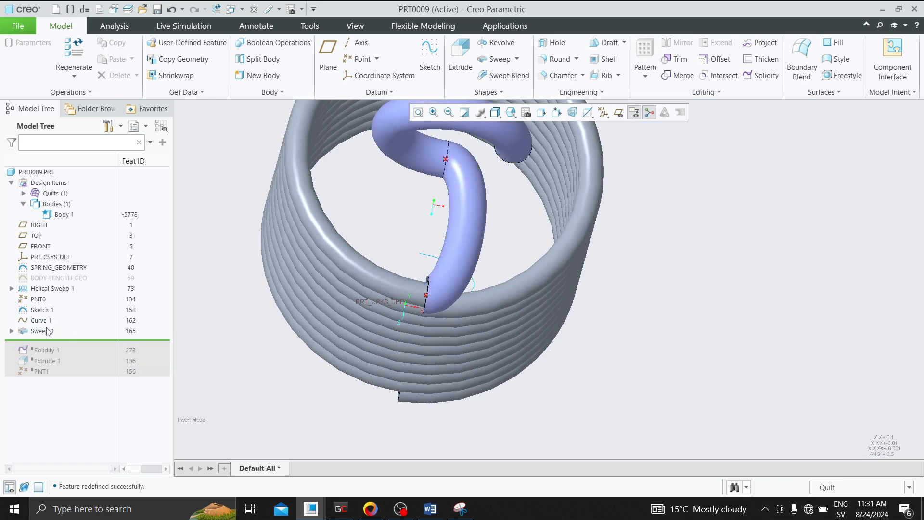
Redefine Sweep 1 as a solid sweep instead of a surface, check its joint with the coil, and accept it
click(49, 331)
click(69, 279)
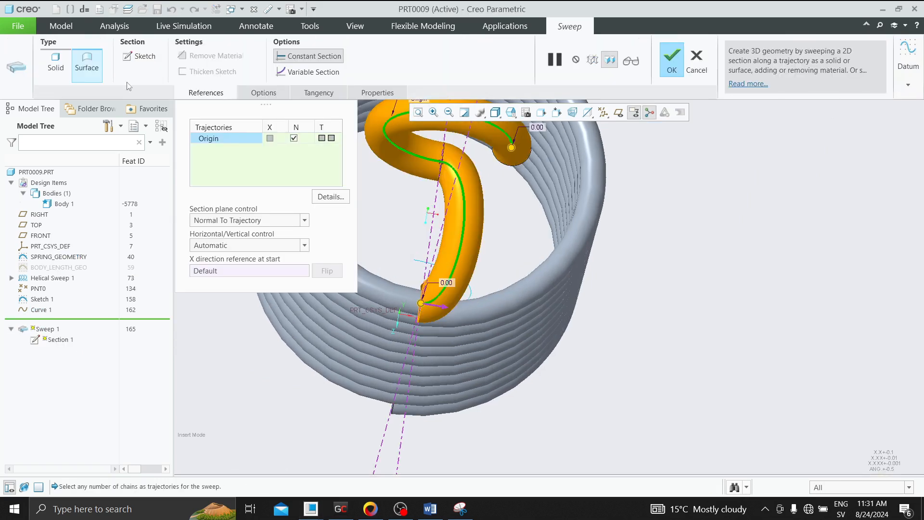
click(56, 64)
scroll(458, 231, down, 3)
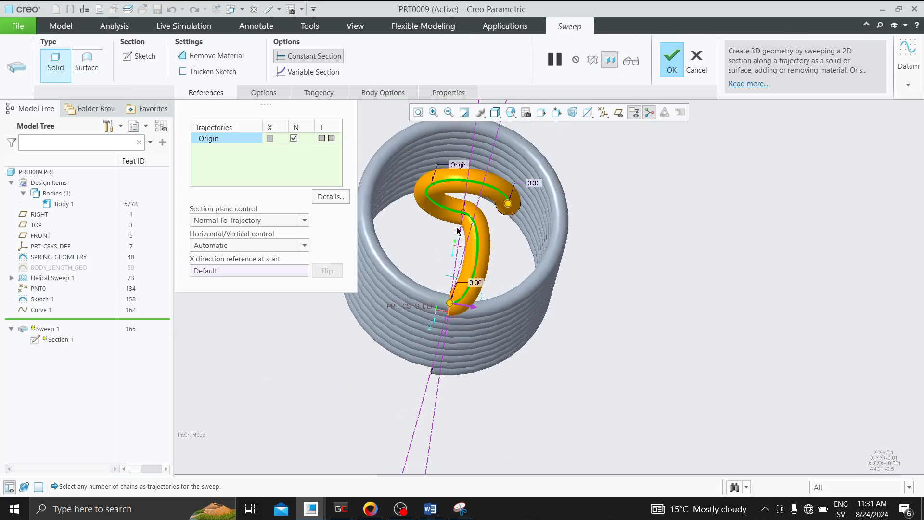
middle_drag(458, 231, 485, 269)
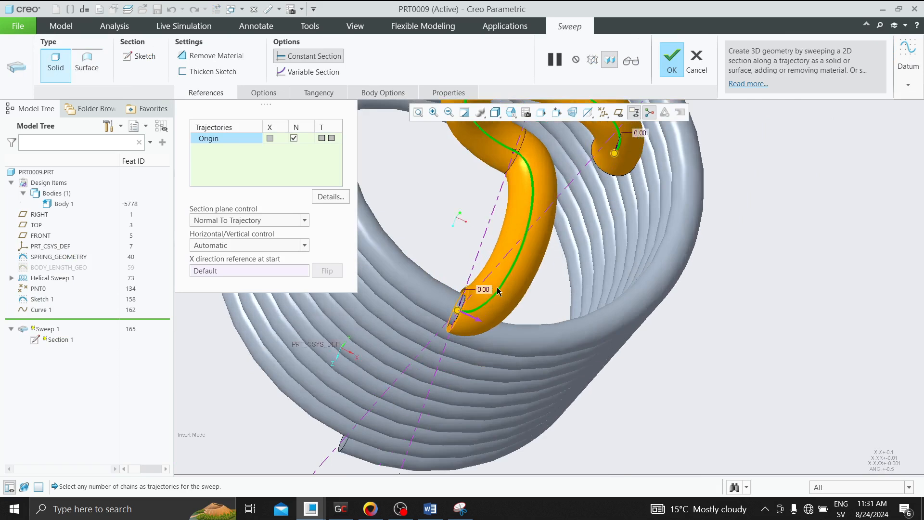
scroll(474, 289, down, 4)
mouse_move(453, 307)
middle_down()
mouse_move(465, 296)
mouse_move(460, 321)
middle_up()
scroll(501, 336, up, 3)
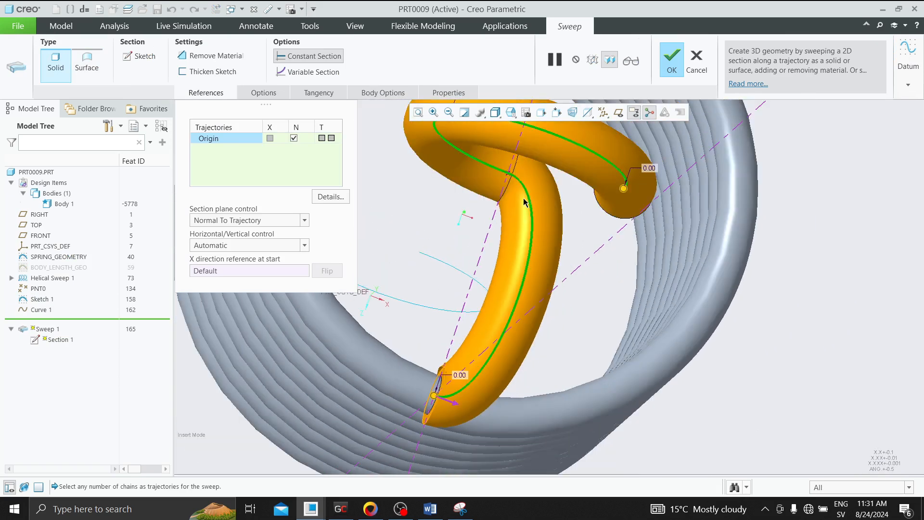
scroll(525, 202, down, 3)
scroll(523, 199, up, 4)
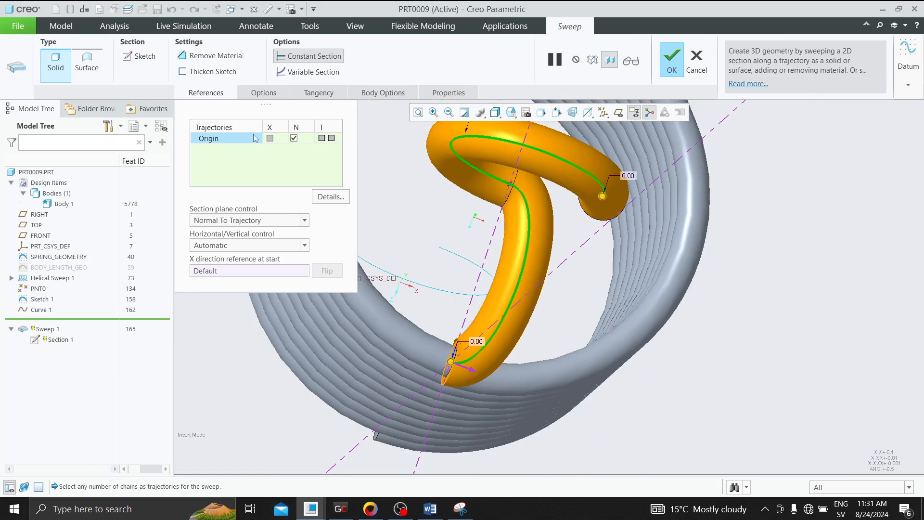
click(667, 60)
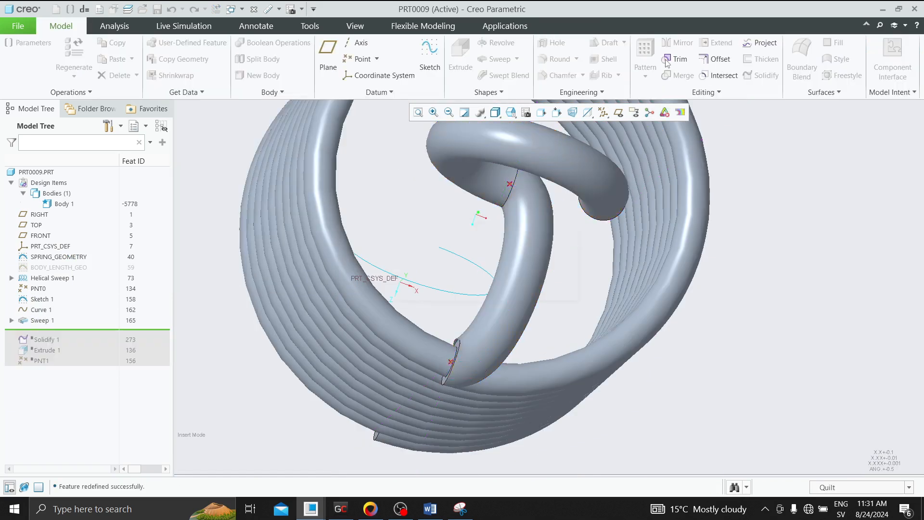
Open the tweak settings of Curve 1 in the TOP view and move the control point nearest the hook outward along X
click(47, 309)
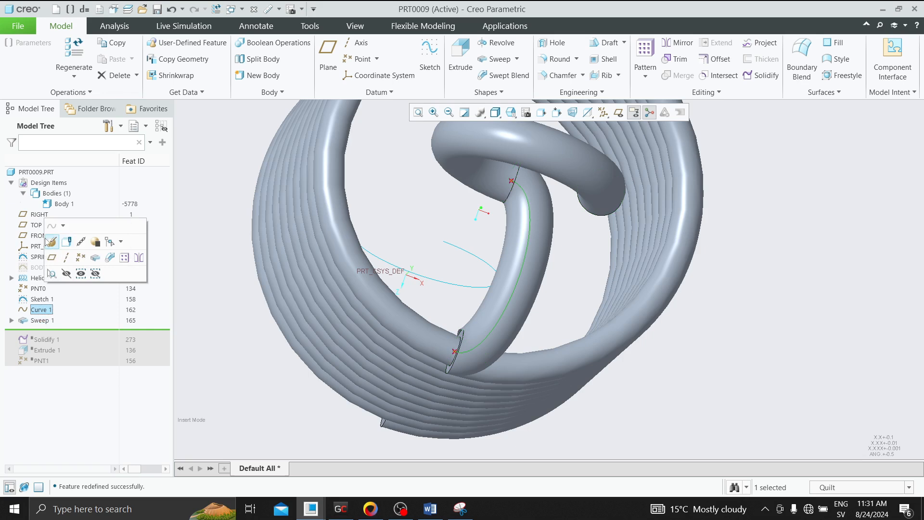
click(56, 247)
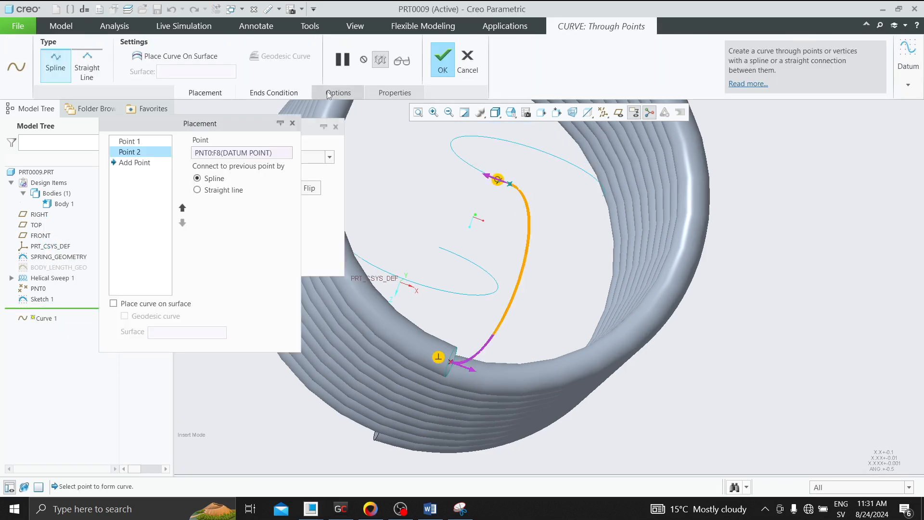
click(337, 93)
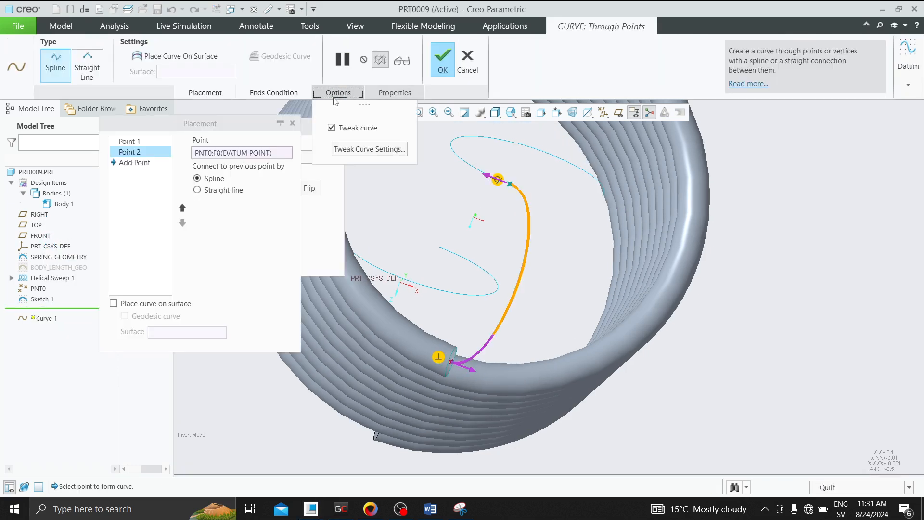
click(369, 149)
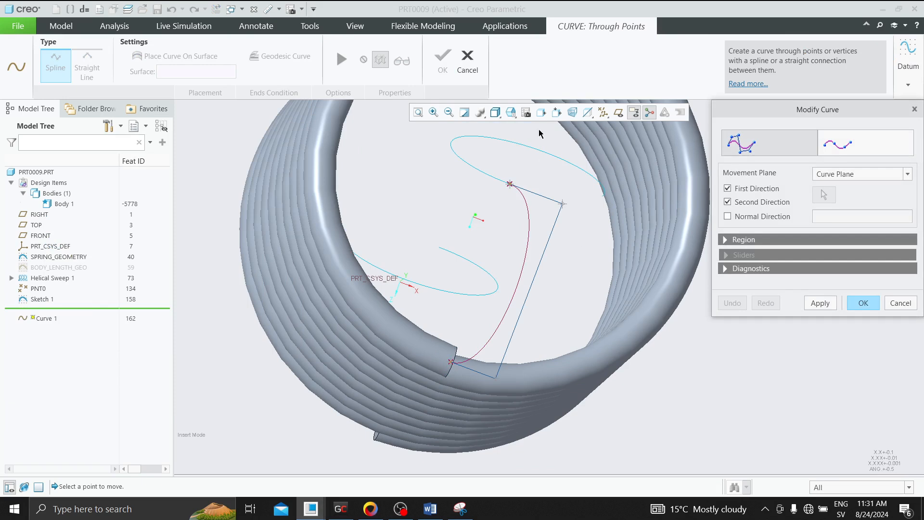
click(511, 112)
click(525, 201)
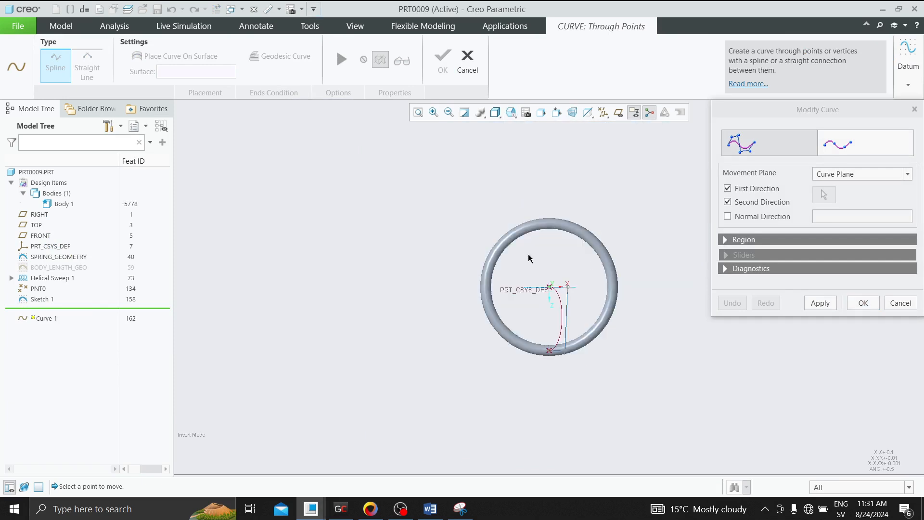
scroll(566, 287, down, 3)
drag(570, 289, 814, 326)
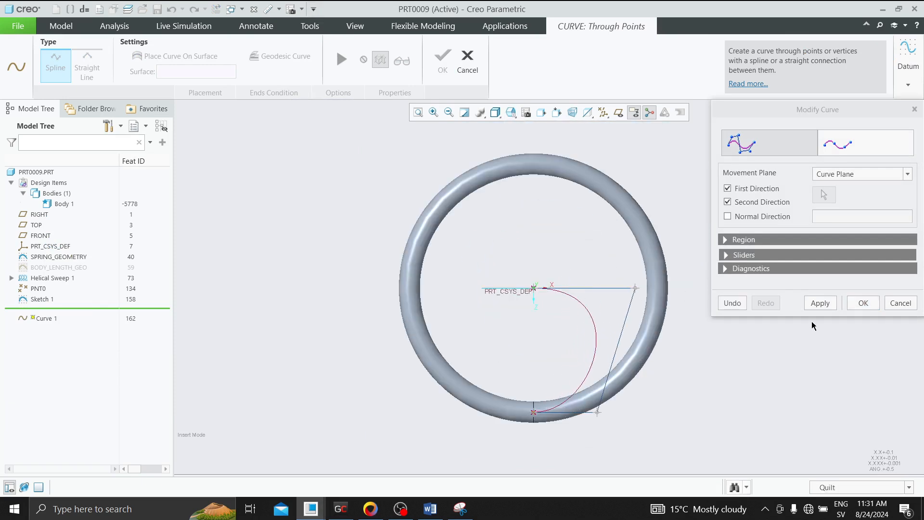
Adjust both intermediate control points of Curve 1 outward toward the coil wall and accept the more rounded connecting curve
drag(597, 412, 721, 405)
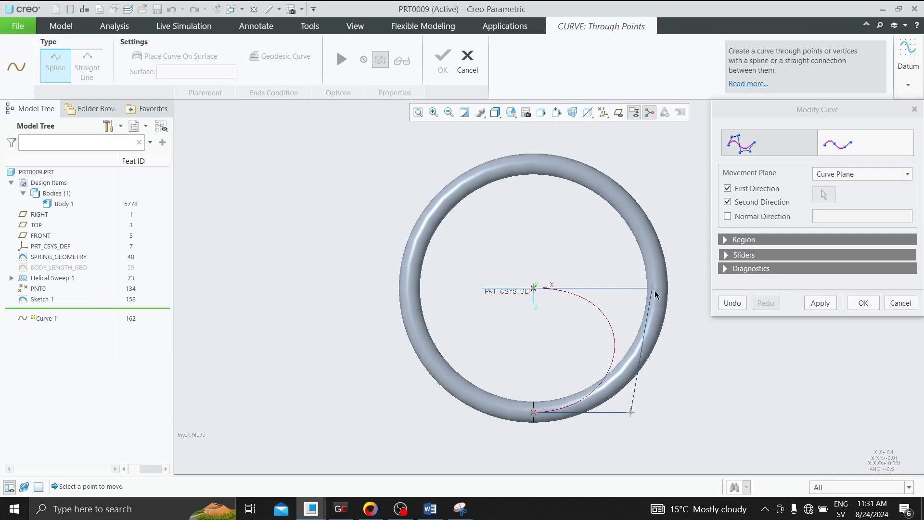
drag(654, 289, 614, 374)
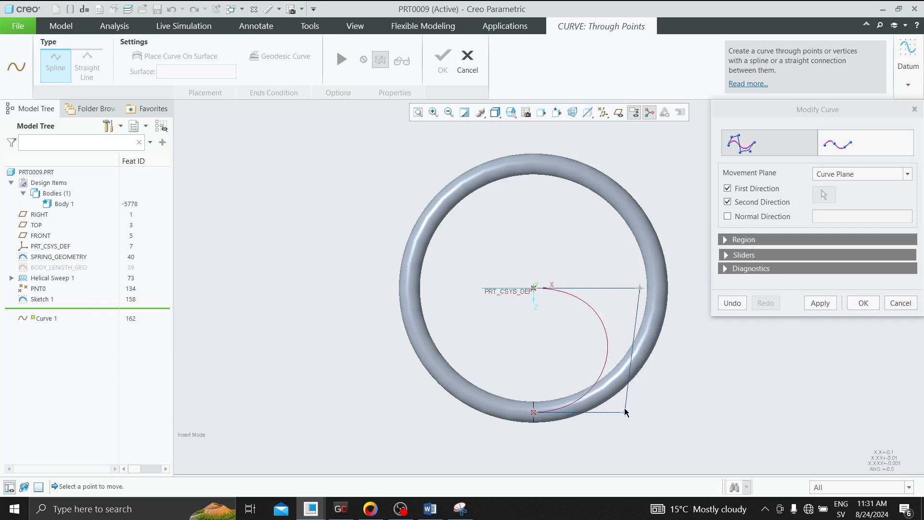
drag(626, 413, 671, 407)
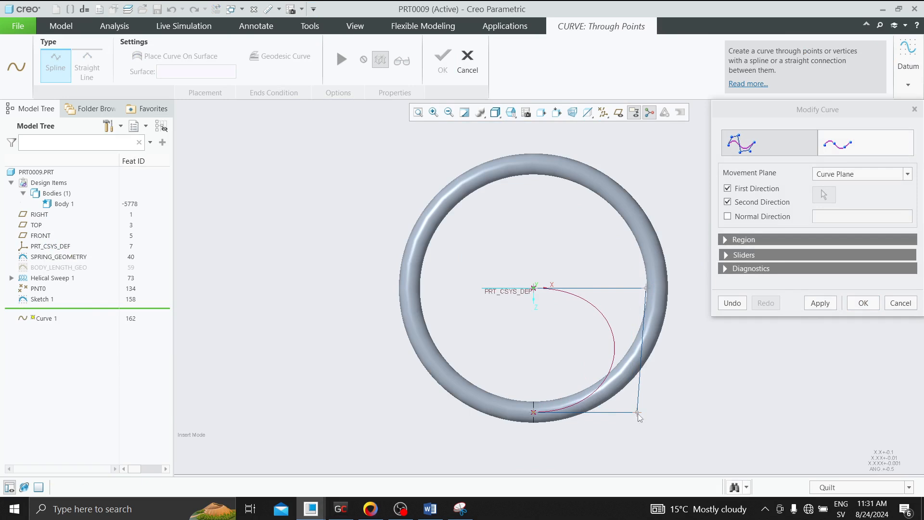
drag(639, 414, 666, 402)
click(862, 303)
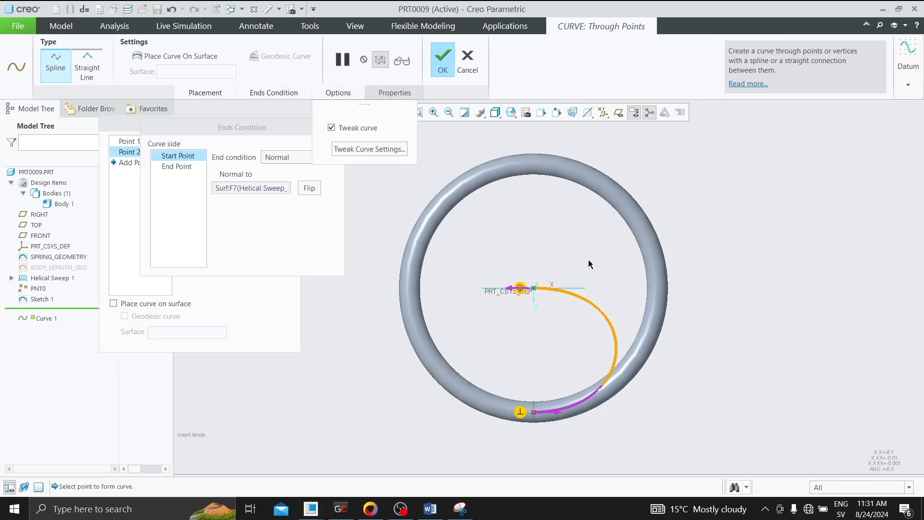
click(442, 63)
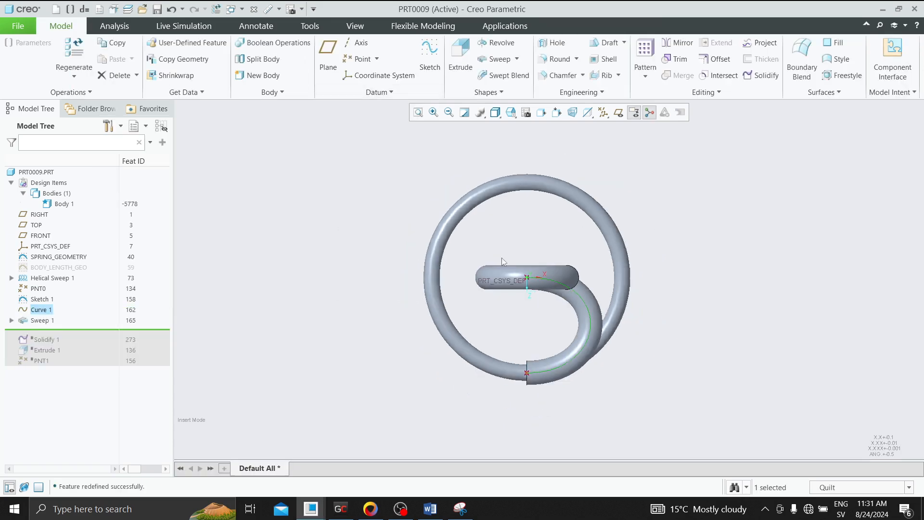
key(ctrl+d)
Redefine Sweep 1 and delete the existing circle from its section sketch
click(42, 320)
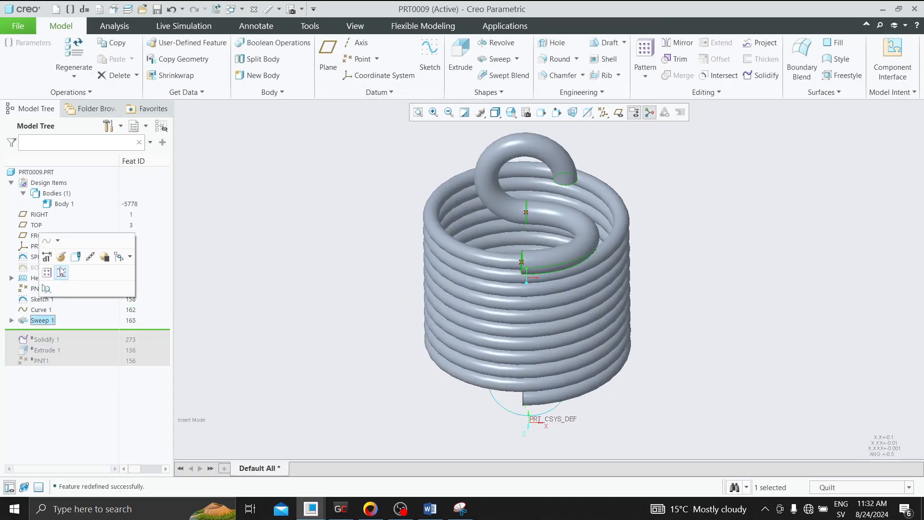
click(62, 272)
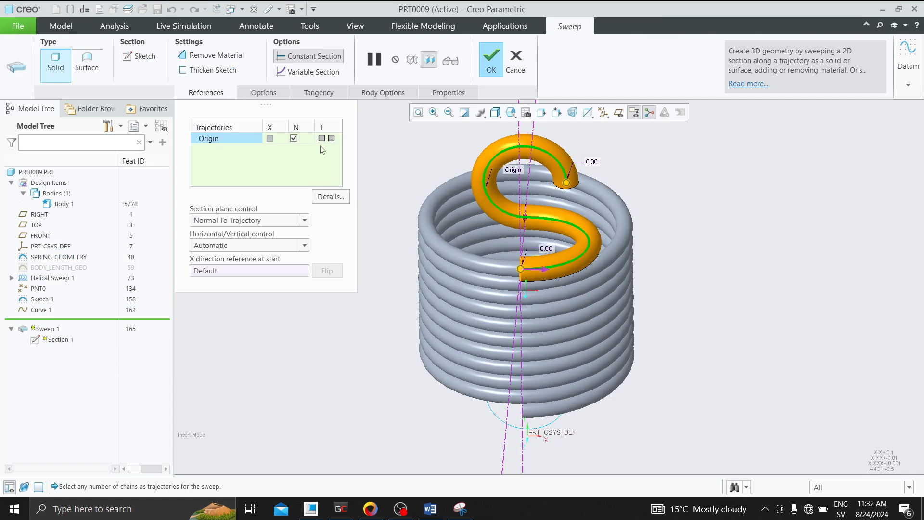
scroll(520, 265, up, 4)
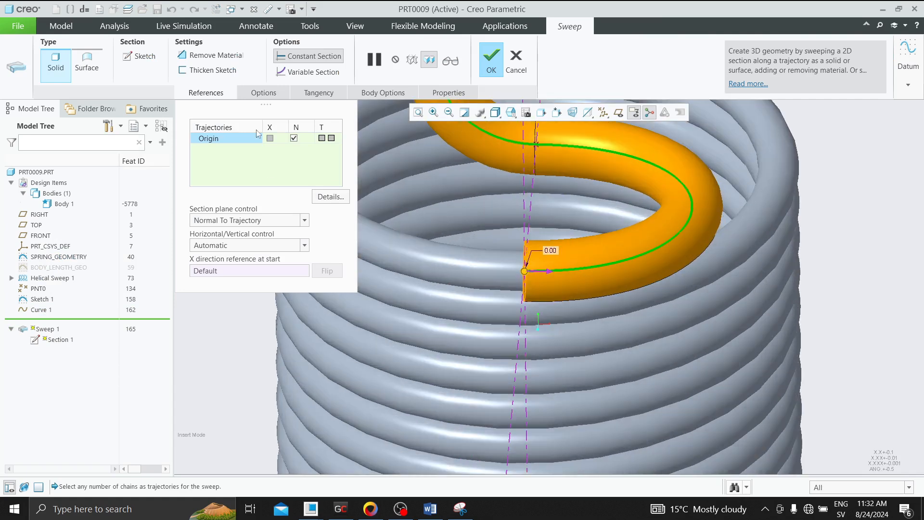
click(140, 57)
click(514, 252)
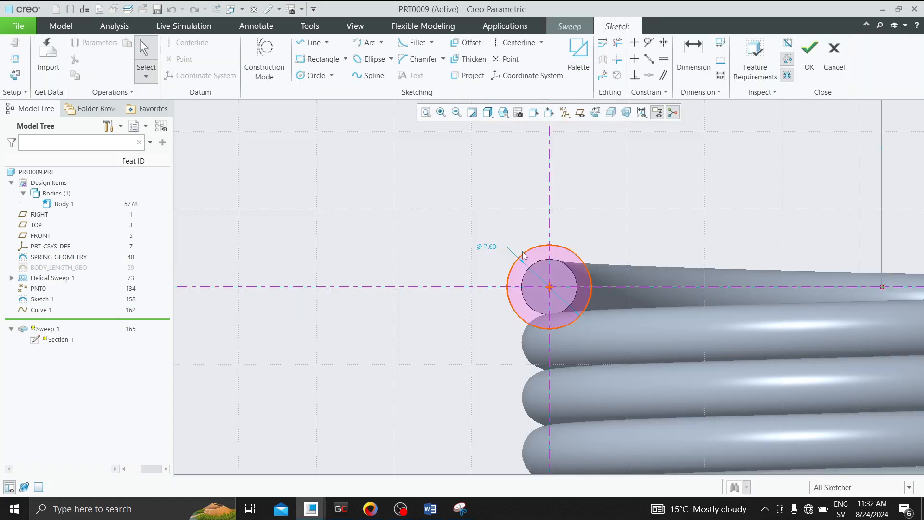
key(Delete)
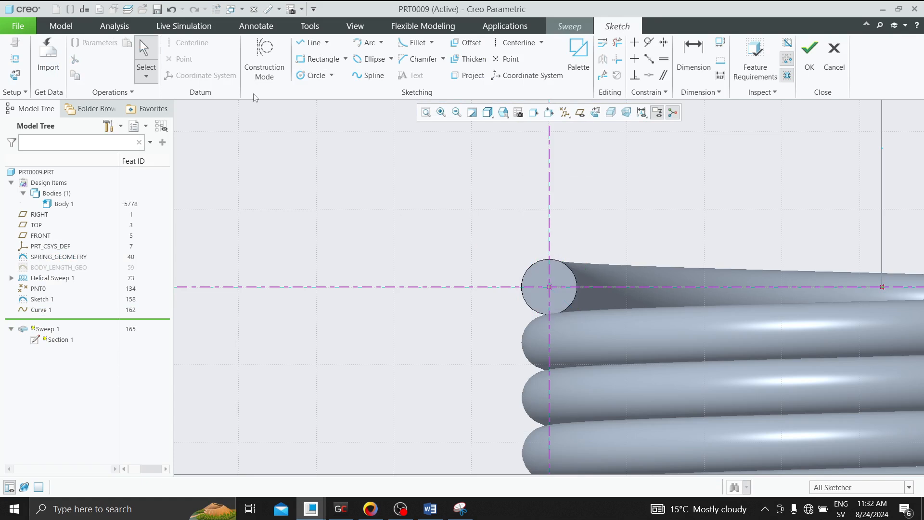
Sketch a circle centred on the trajectory start point, set its diameter to 5, and accept the section and Sweep 1
click(313, 75)
click(550, 287)
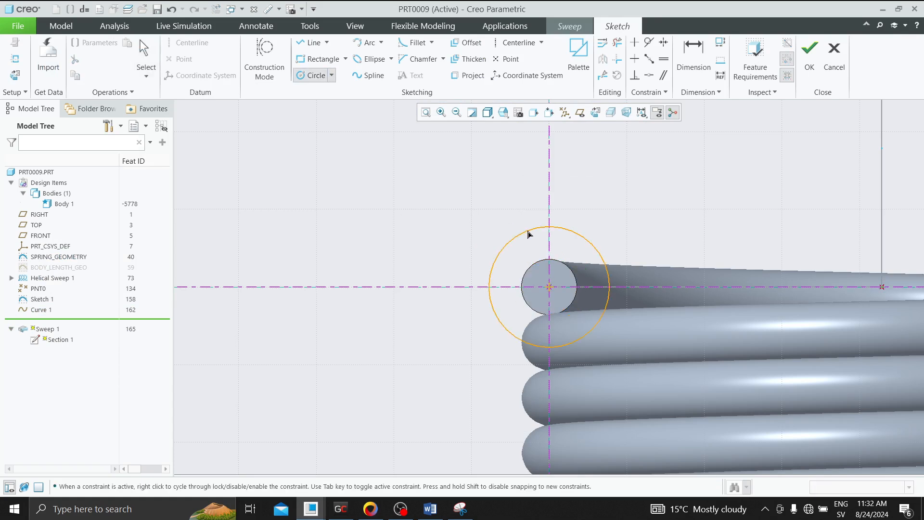
click(530, 232)
middle_click(530, 233)
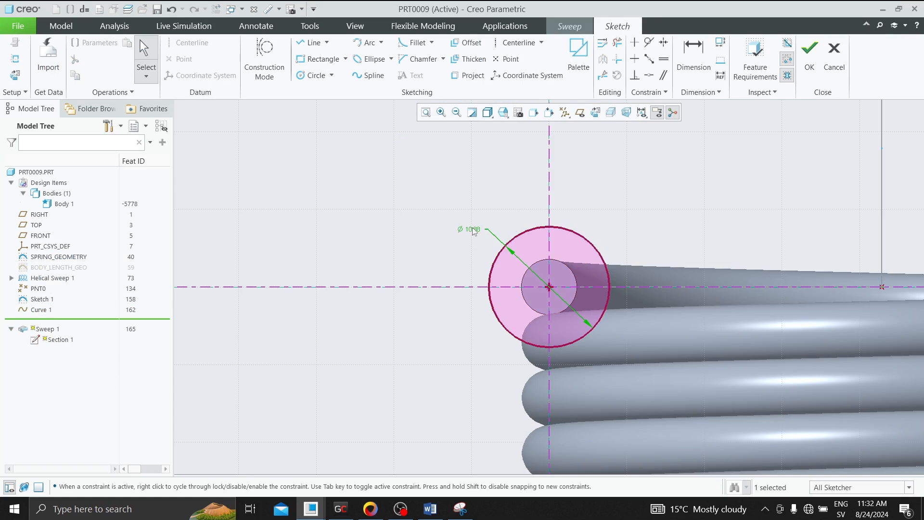
double_click(473, 229)
text(5)
key(Return)
click(809, 57)
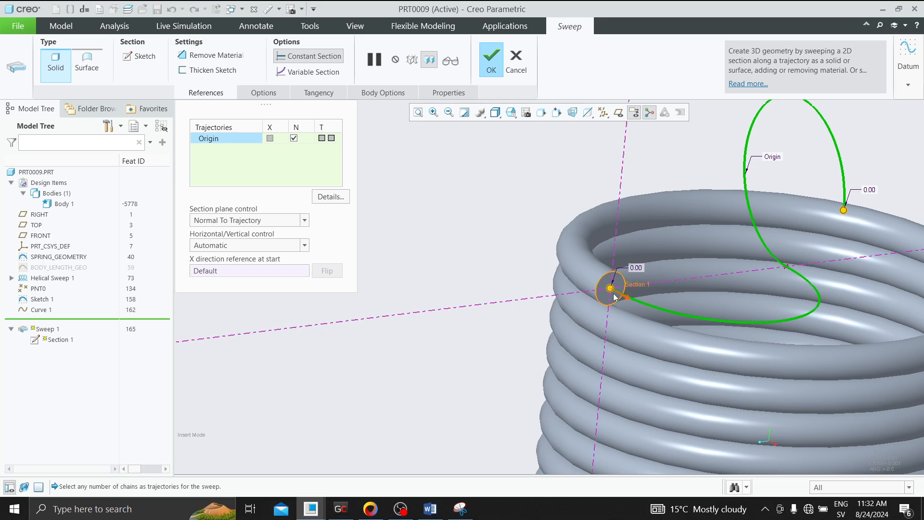
click(491, 64)
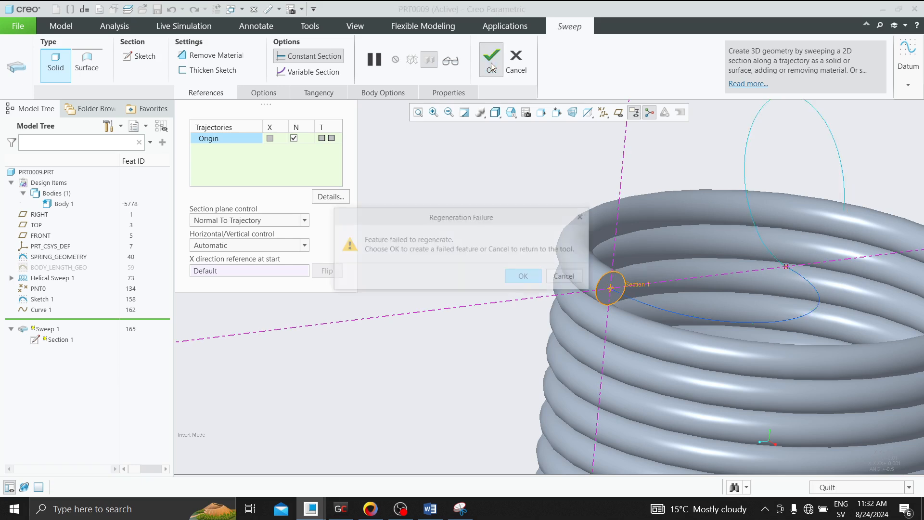
click(525, 277)
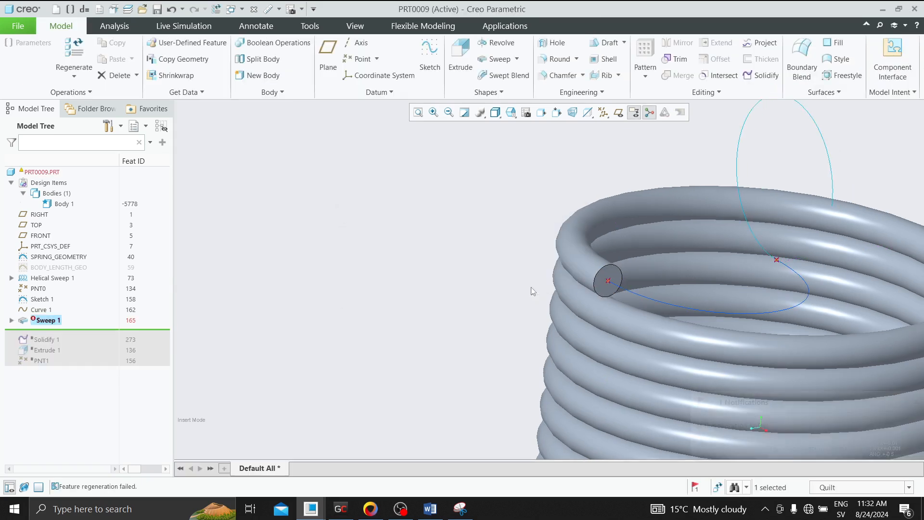
scroll(233, 310, down, 2)
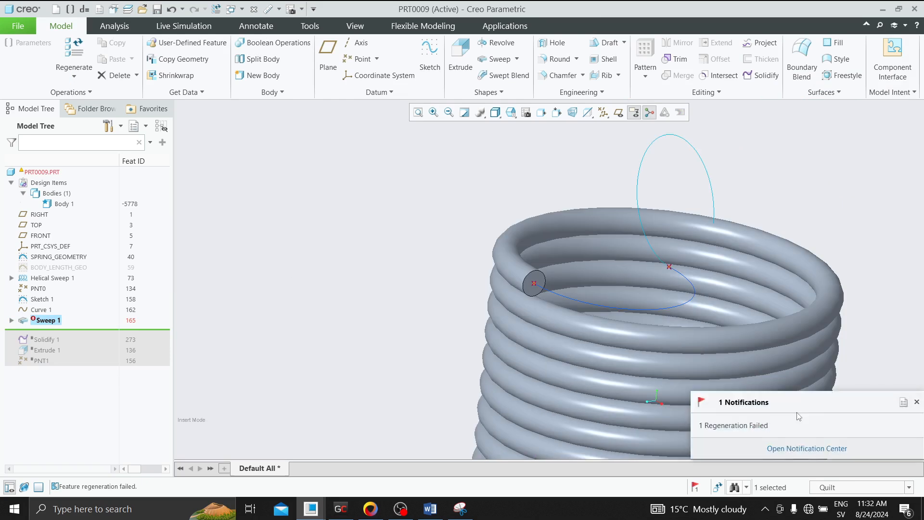
click(917, 402)
Check the coil's end face from the FRONT, set the Sweep 1 section circle's diameter to 5.001, and finish the section sketch
click(512, 112)
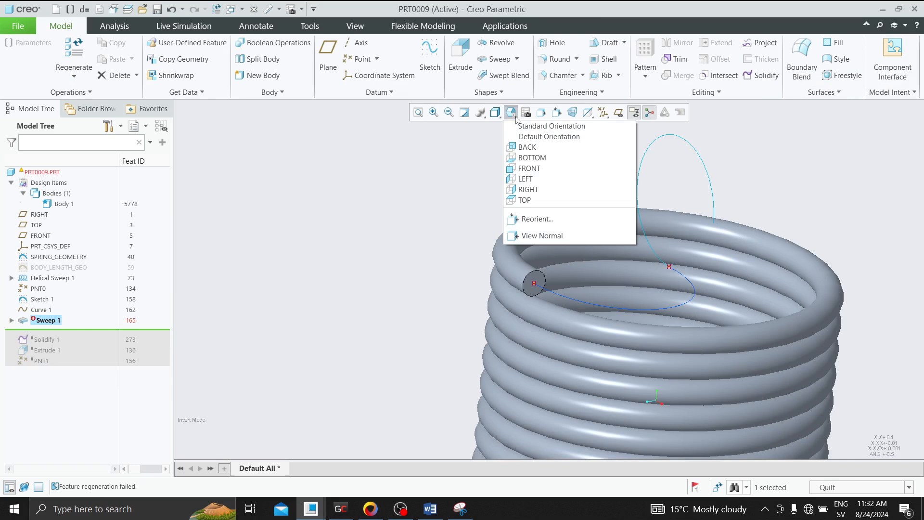
click(534, 170)
scroll(569, 225, up, 6)
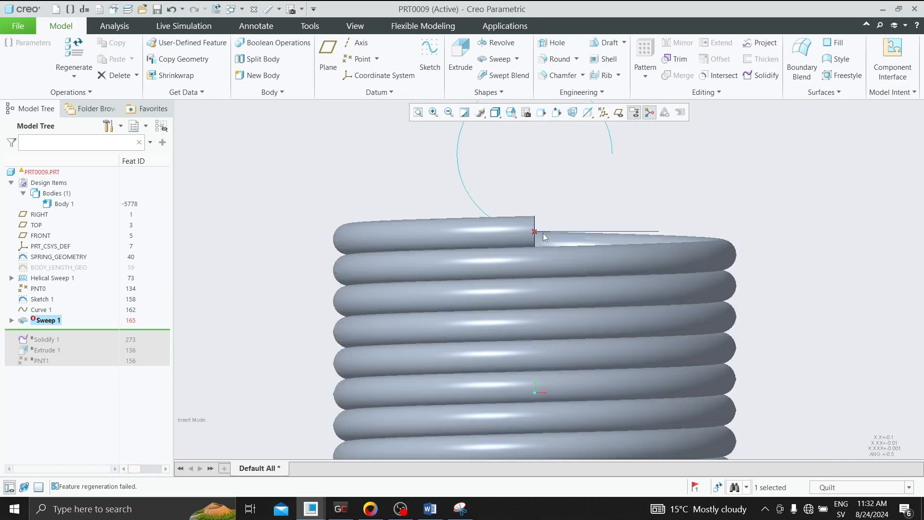
scroll(534, 231, up, 3)
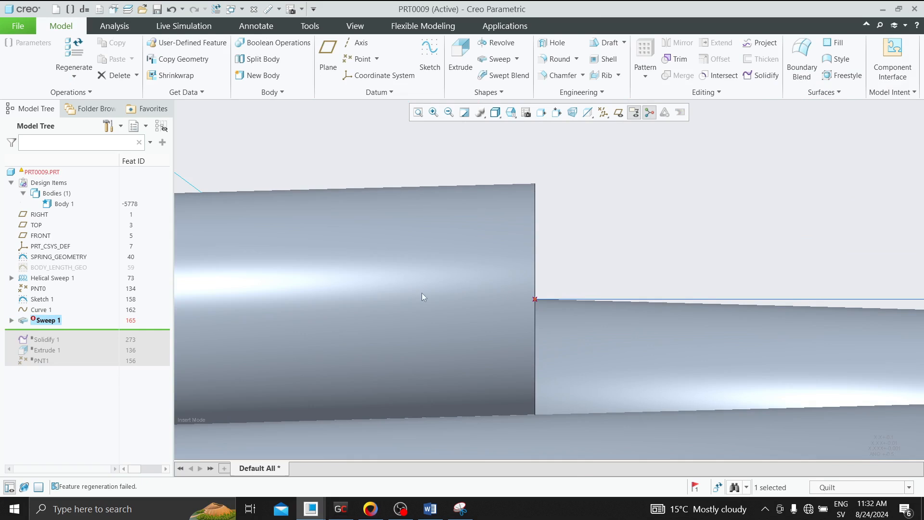
right_click(29, 320)
click(56, 292)
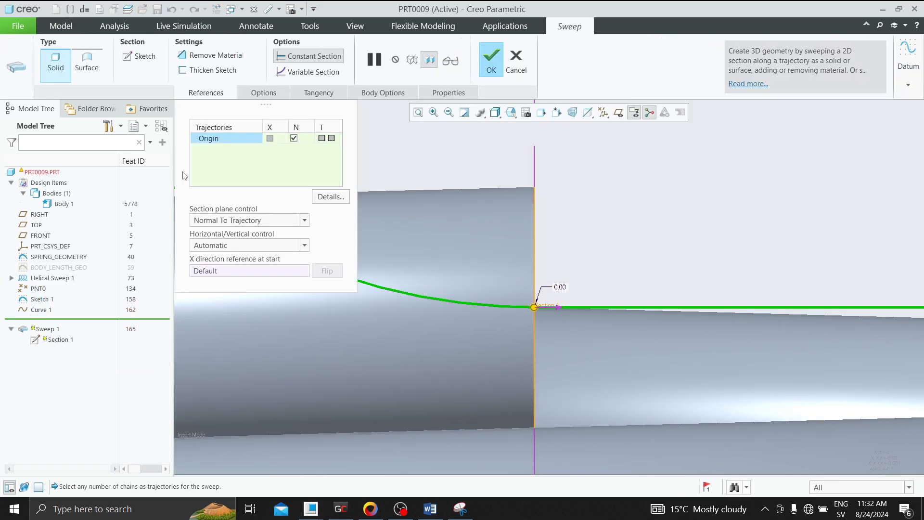
click(139, 56)
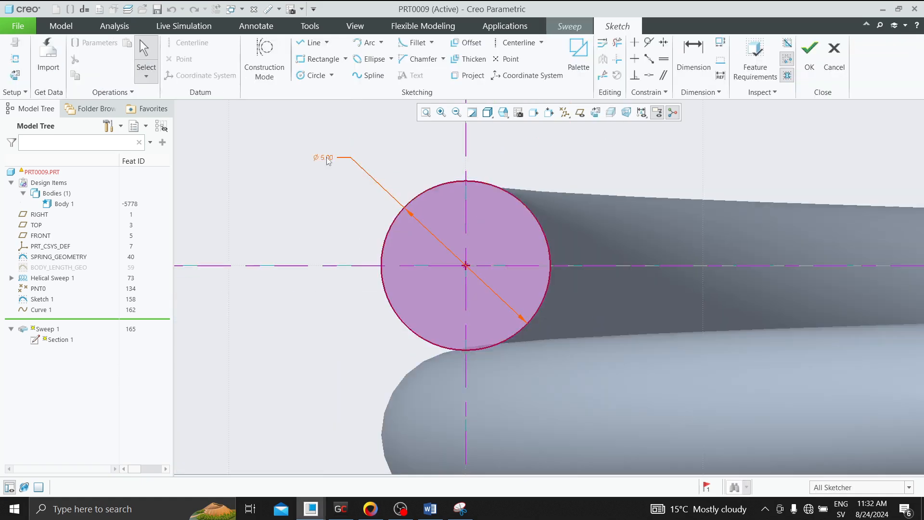
double_click(323, 155)
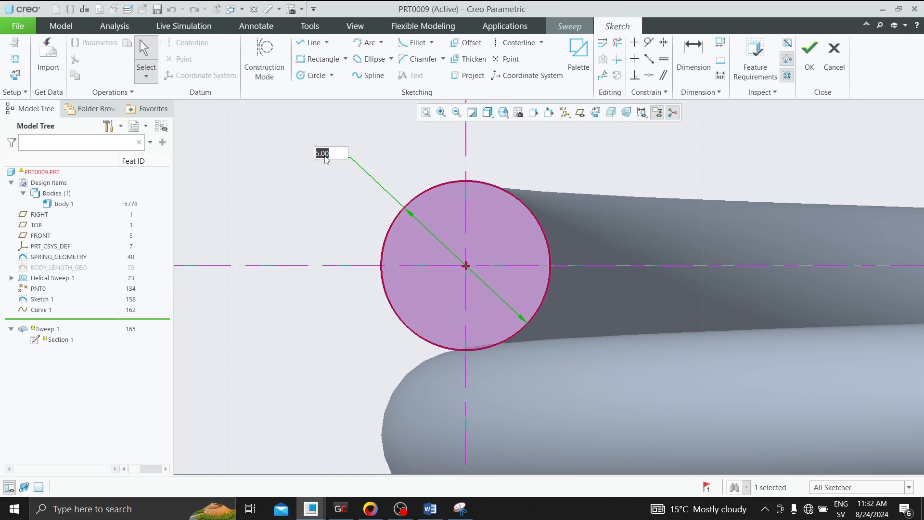
text(5.001)
key(Return)
click(810, 53)
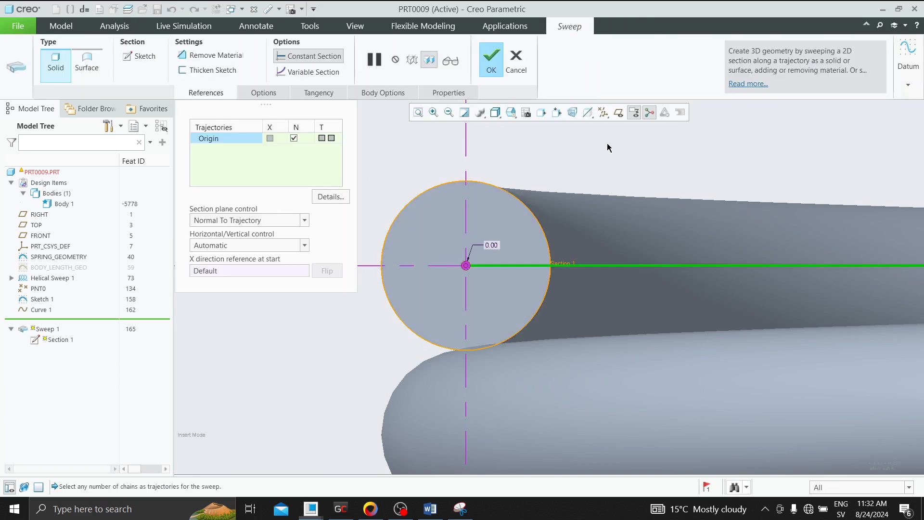
Reduce the Sweep 1 section circle's diameter to slightly below the coil wire diameter and accept the section and the sweep
click(138, 56)
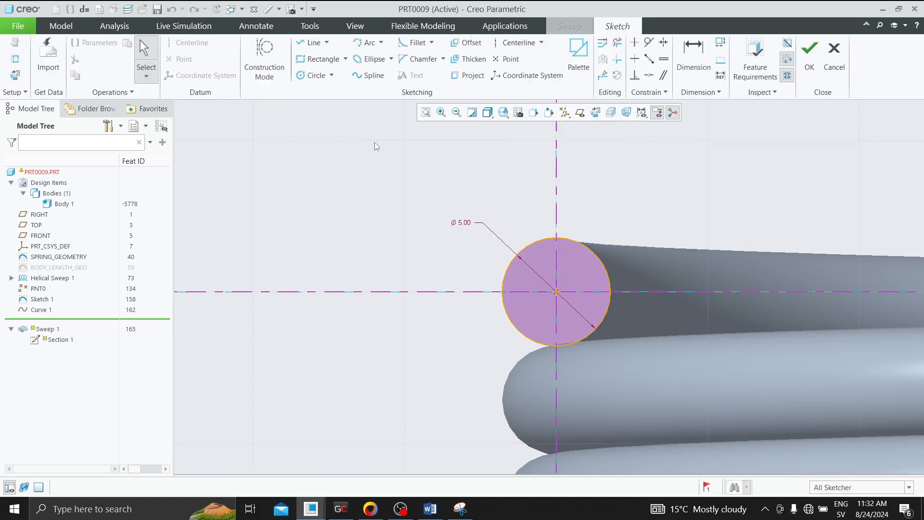
double_click(464, 224)
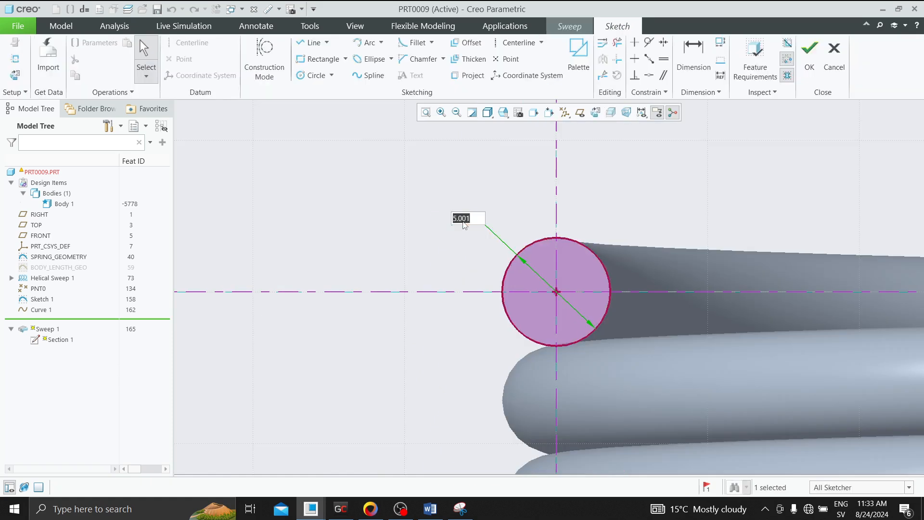
text(4)
key(Return)
click(810, 56)
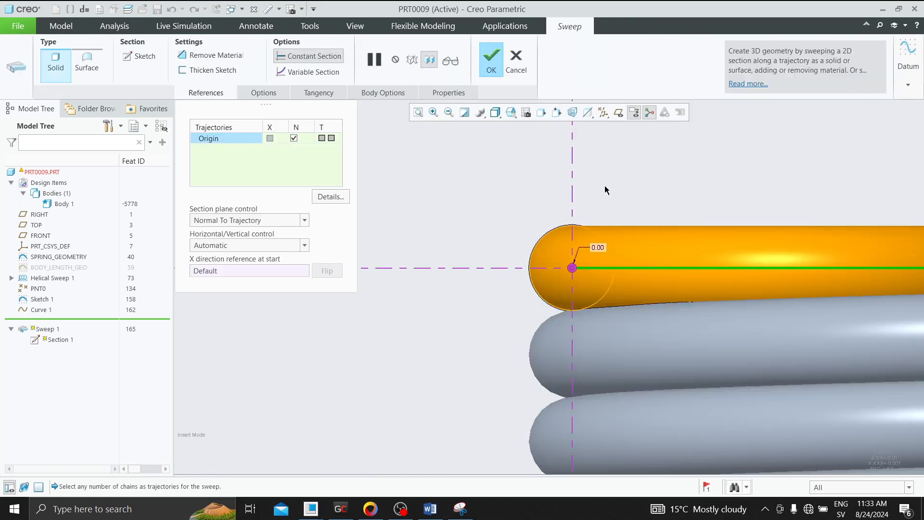
middle_drag(606, 190, 651, 181)
click(499, 67)
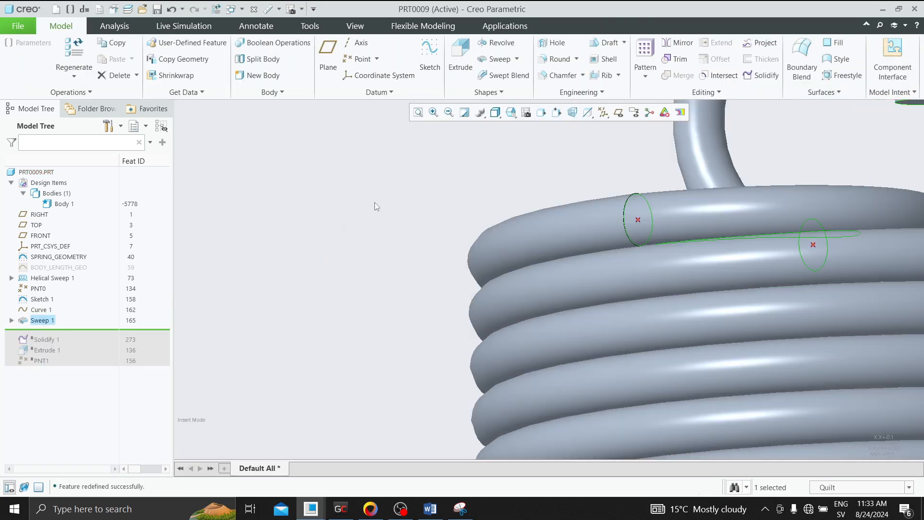
Examine the joint between the coil end and Sweep 1 closely from the FRONT view, and view the hook from above
scroll(671, 203, up, 2)
click(541, 114)
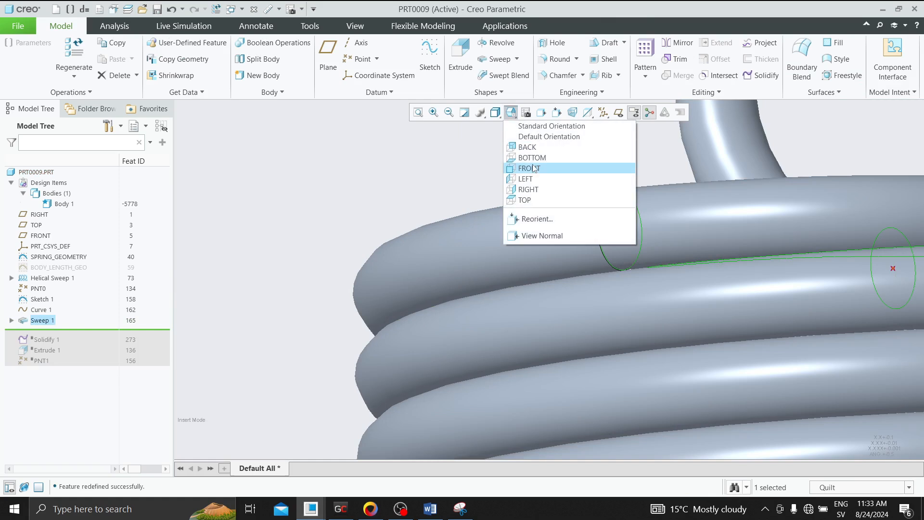
click(524, 167)
scroll(556, 238, up, 8)
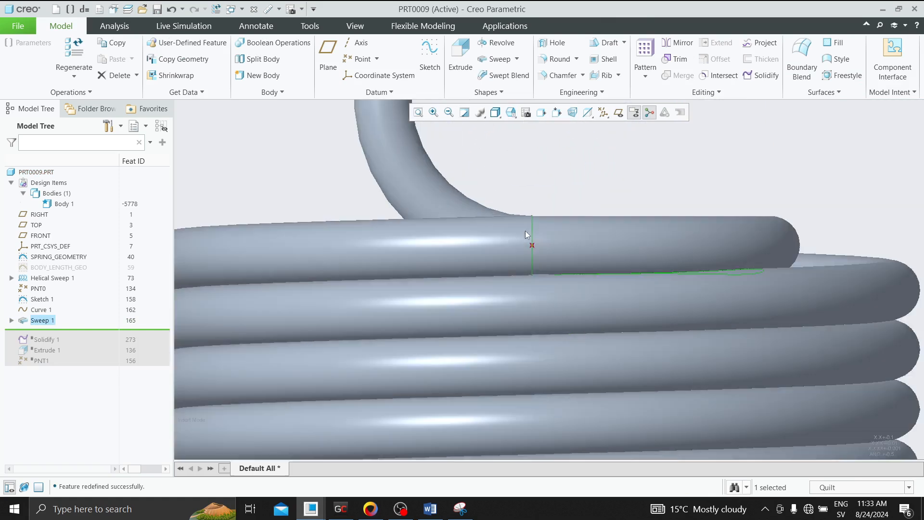
scroll(554, 219, down, 4)
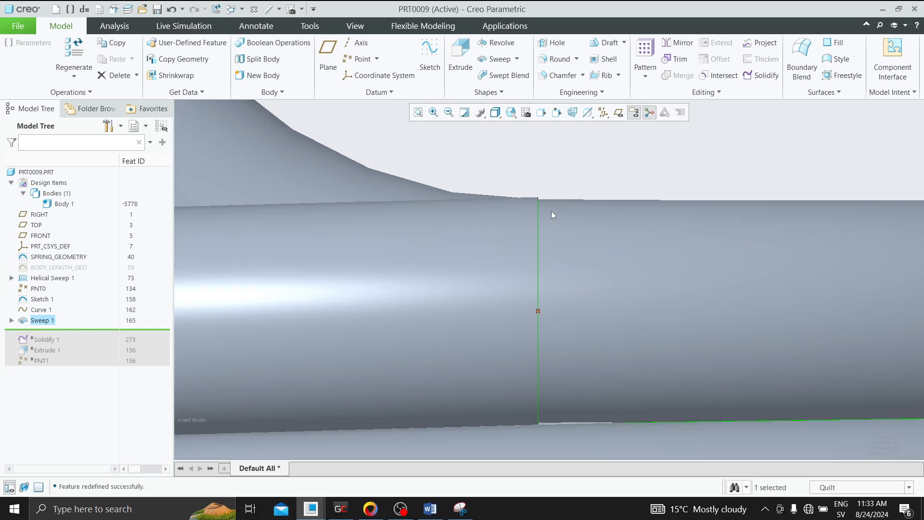
scroll(570, 185, down, 5)
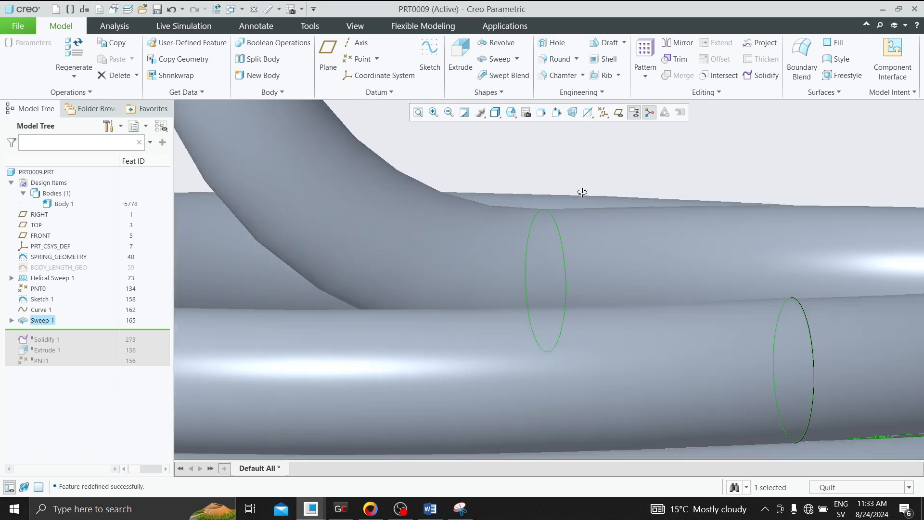
scroll(538, 182, down, 1)
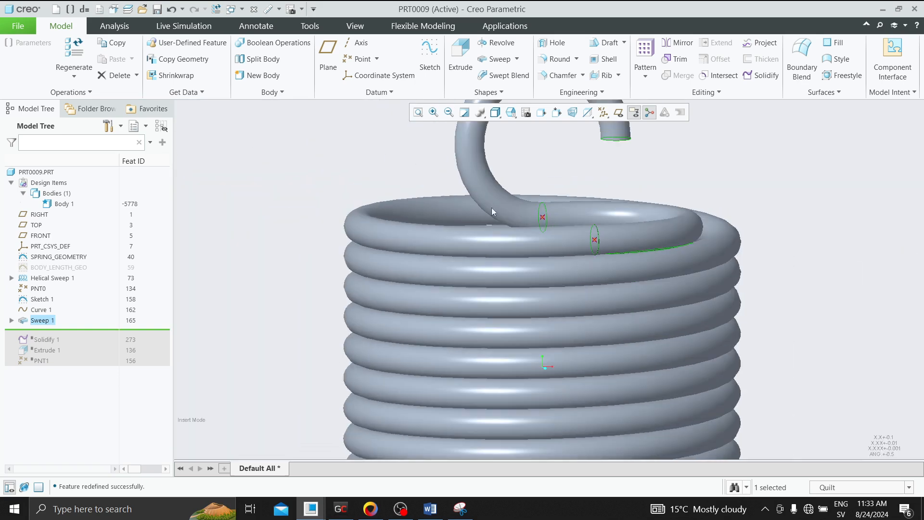
middle_drag(492, 211, 477, 287)
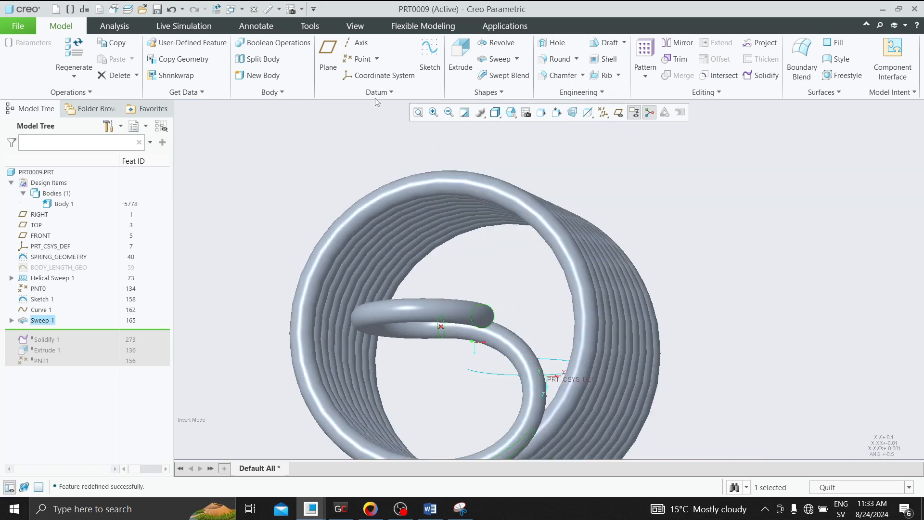
Create a planar section on the FRONT plane with flipped clipping direction and an offset of about 4.40
click(356, 25)
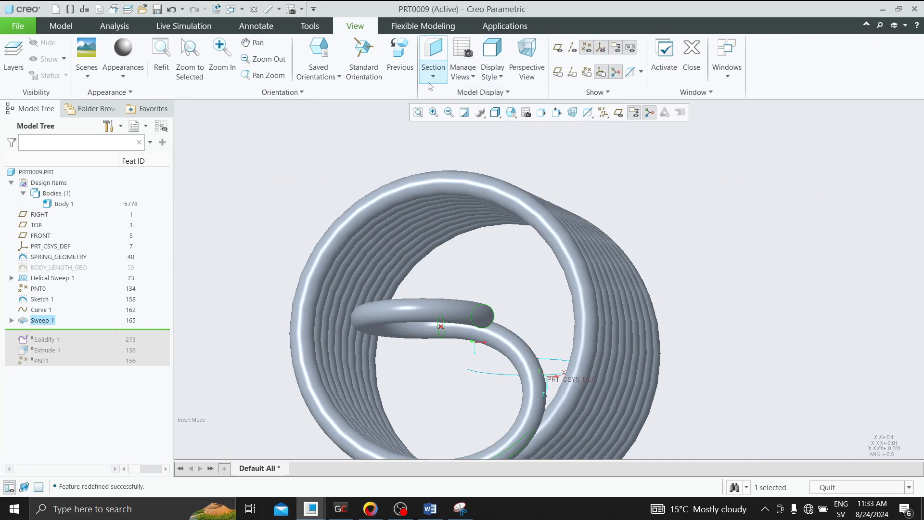
click(35, 235)
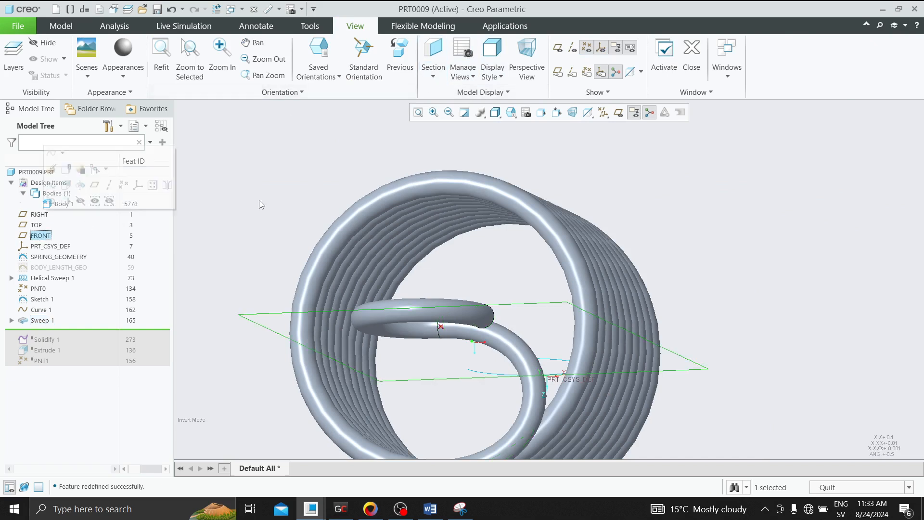
click(432, 77)
click(443, 89)
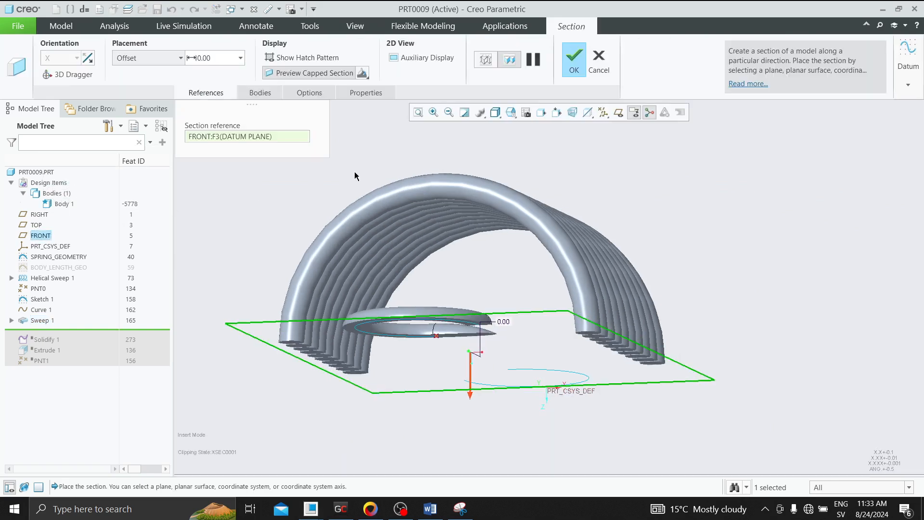
click(88, 57)
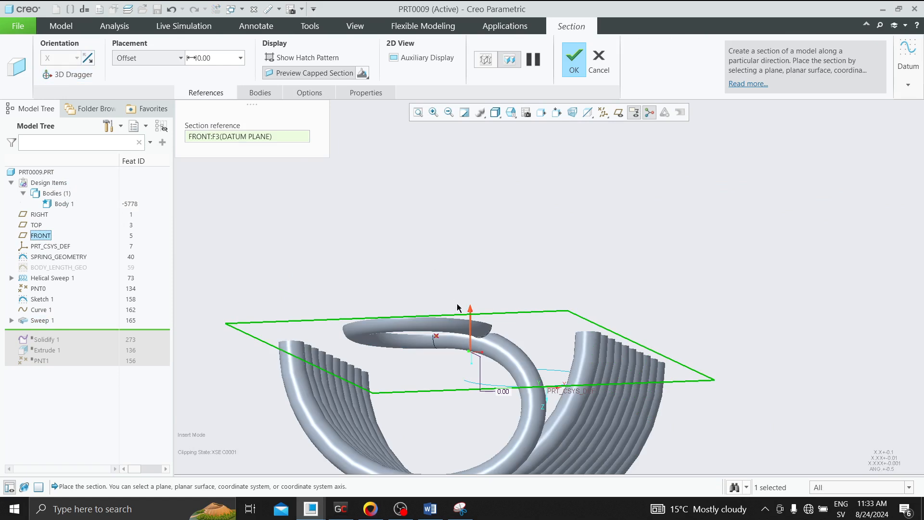
drag(458, 307, 458, 330)
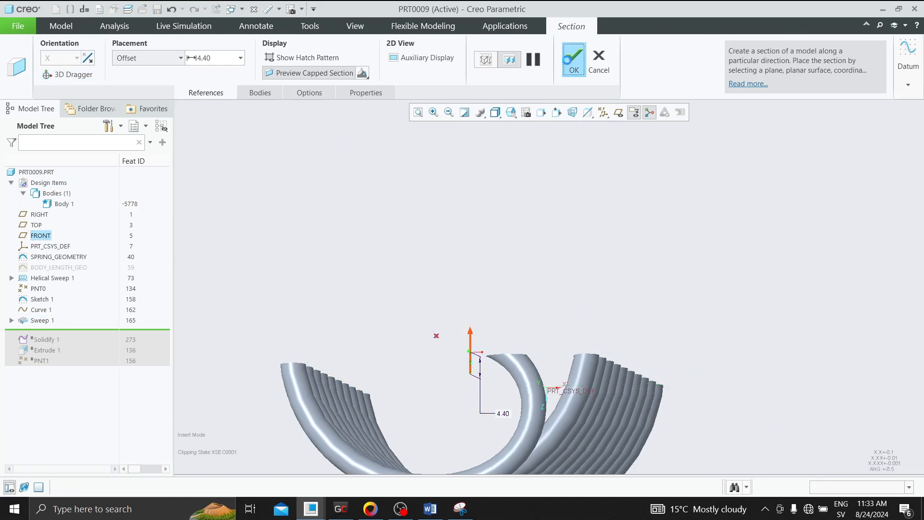
click(574, 59)
Inspect the wire joint in the sectioned FRONT view, then redefine Sweep 1 as a surface instead of a solid
click(511, 112)
click(527, 167)
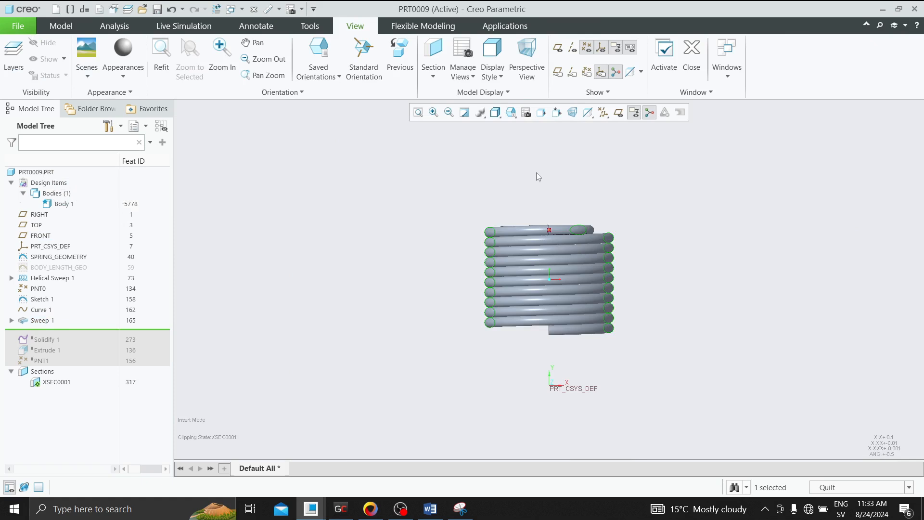
scroll(540, 226, down, 10)
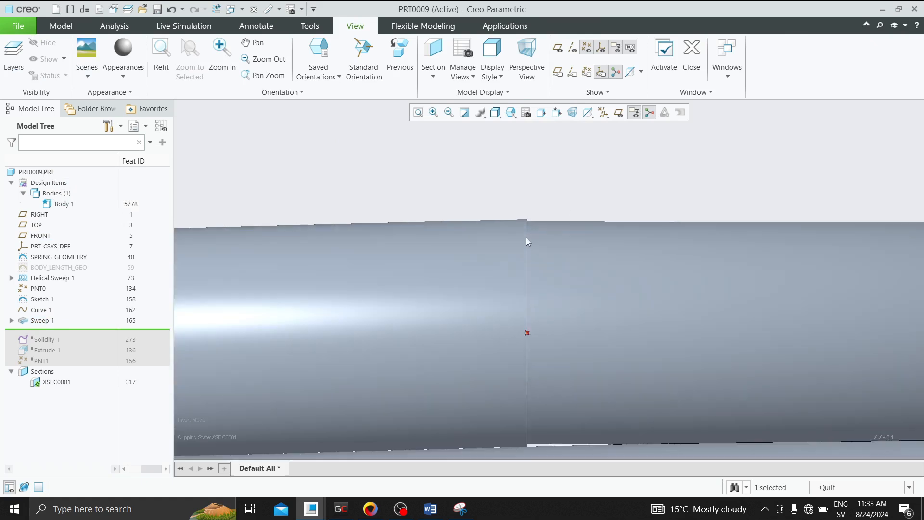
scroll(527, 238, down, 3)
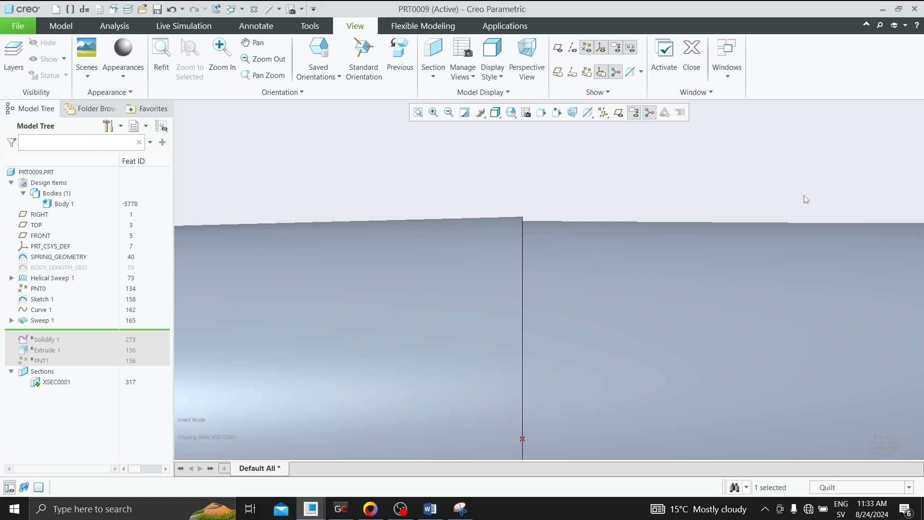
click(42, 320)
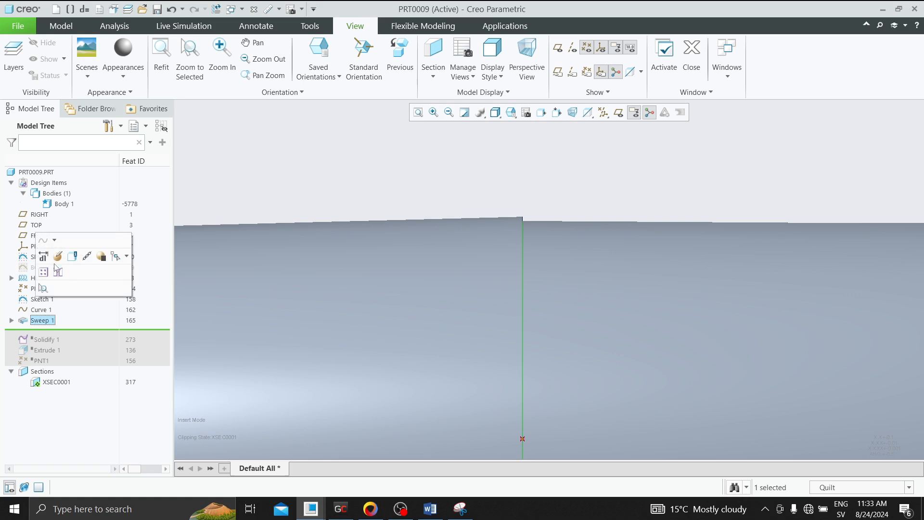
click(56, 260)
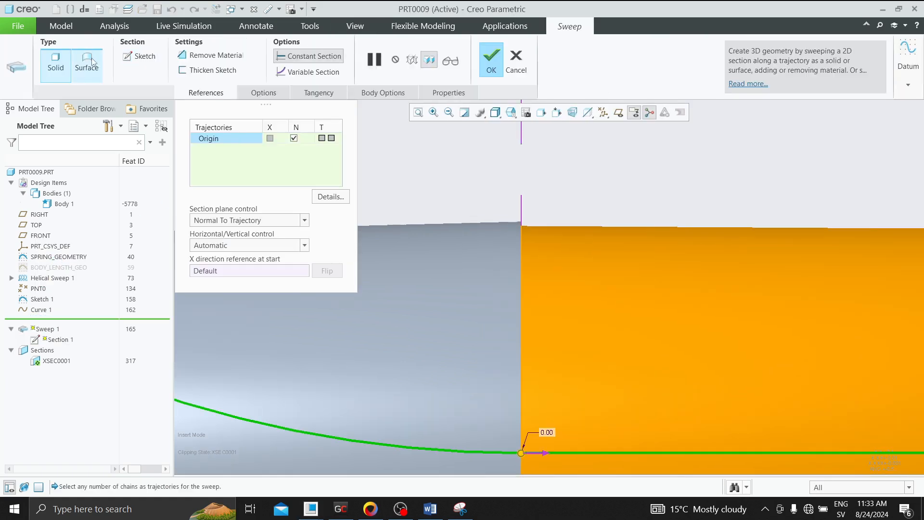
Set the Sweep 1 section circle's diameter to 5 and accept the section sketch and the surface sweep
click(144, 57)
scroll(381, 244, down, 5)
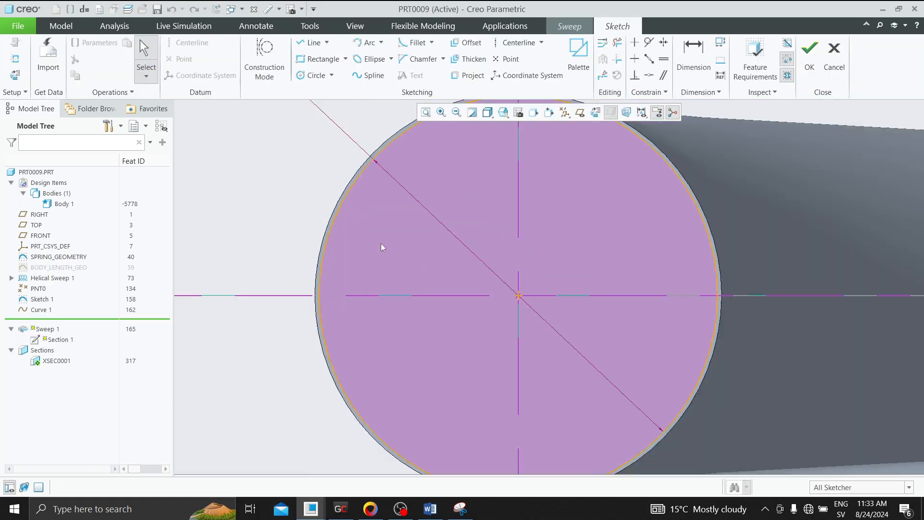
double_click(256, 121)
text(5)
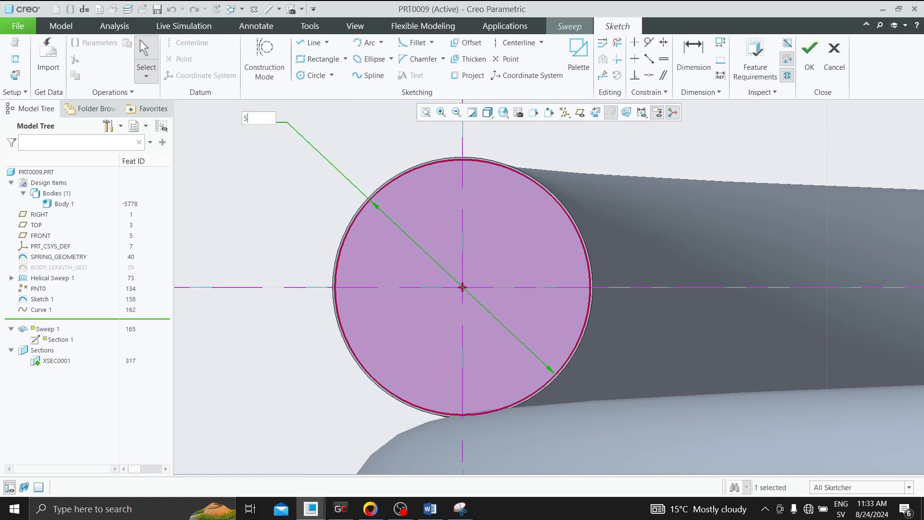
key(Return)
click(802, 61)
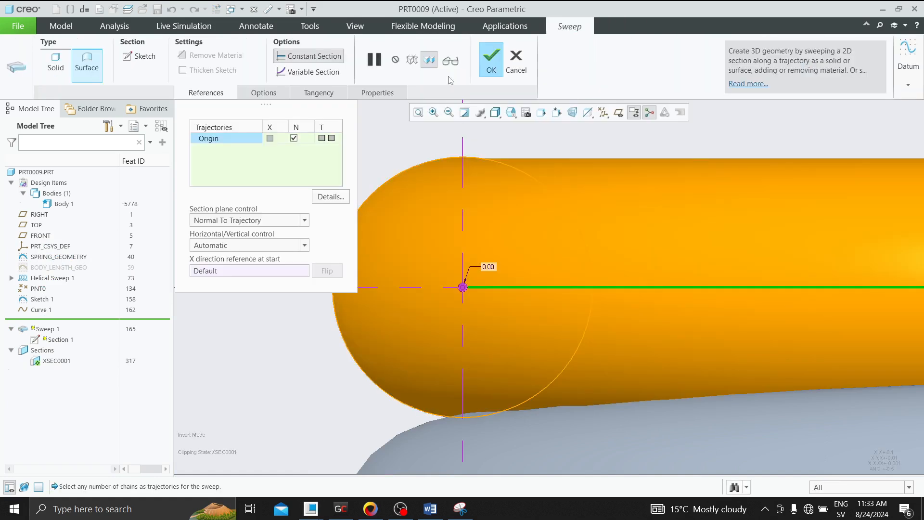
click(491, 62)
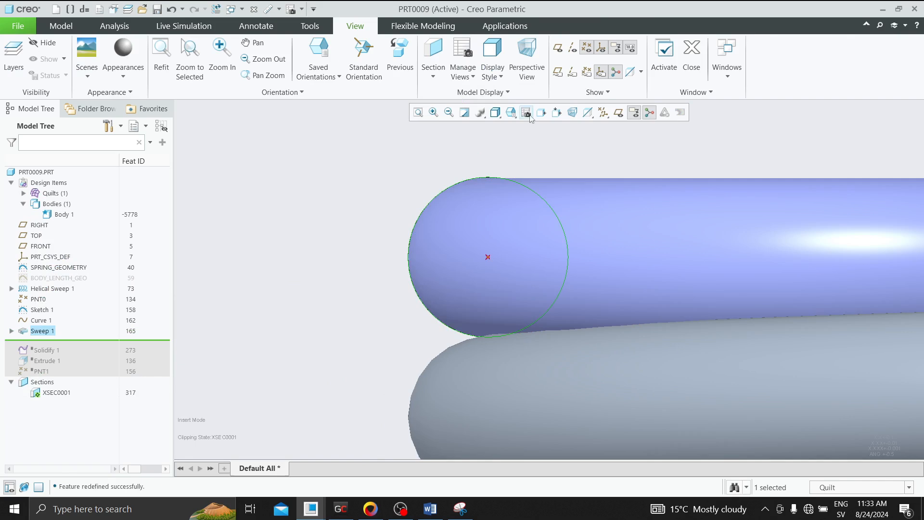
Enlarge the joint between the coil and Sweep 1 in the FRONT view and capture it with Snipping Tool
click(527, 113)
click(531, 167)
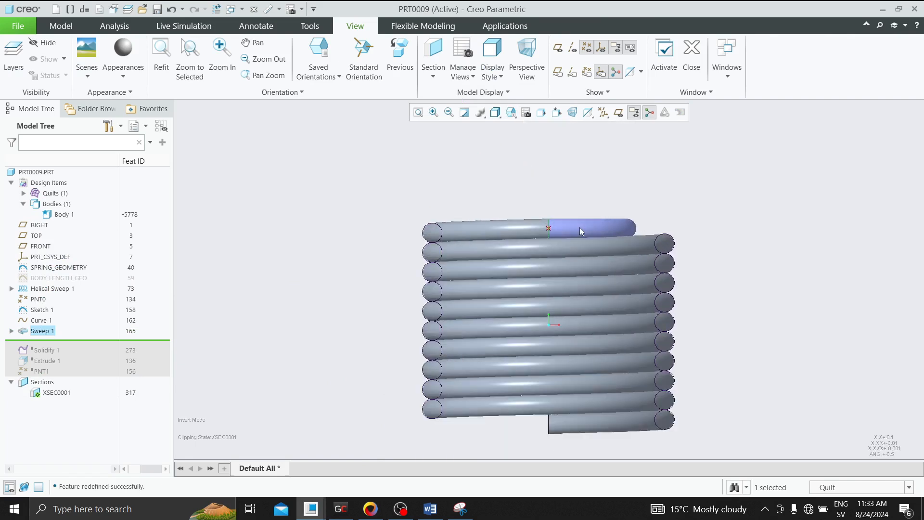
scroll(579, 228, down, 10)
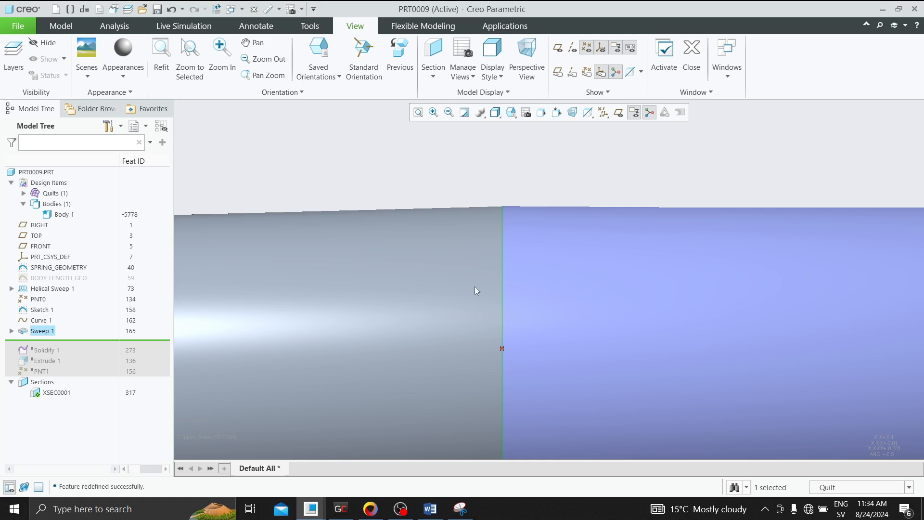
click(462, 507)
click(350, 43)
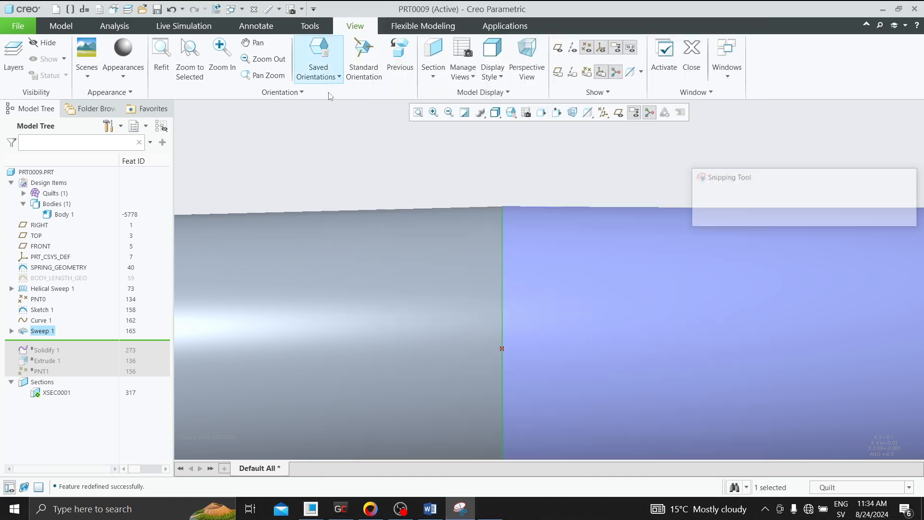
drag(319, 155, 742, 390)
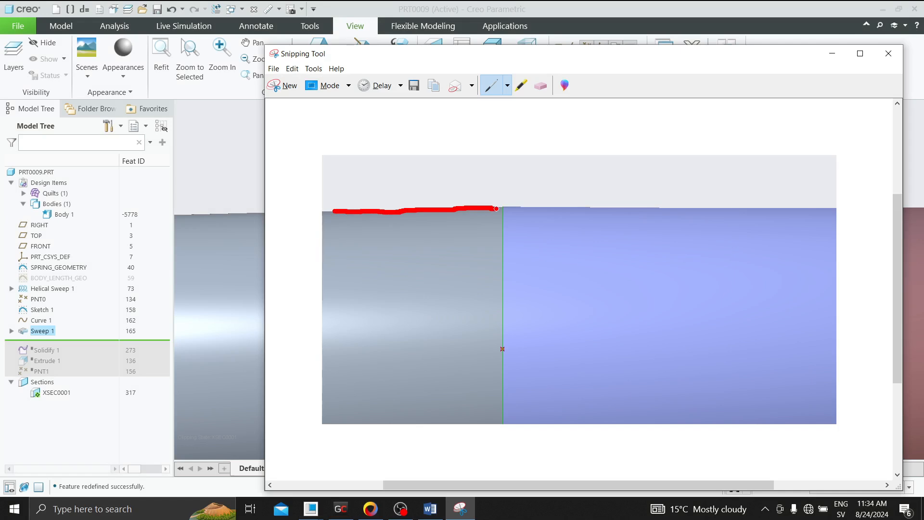
Draw a red line continuing the coil's rising upper edge past the joint, and a right-angle mark at the section's centre
drag(497, 209, 790, 186)
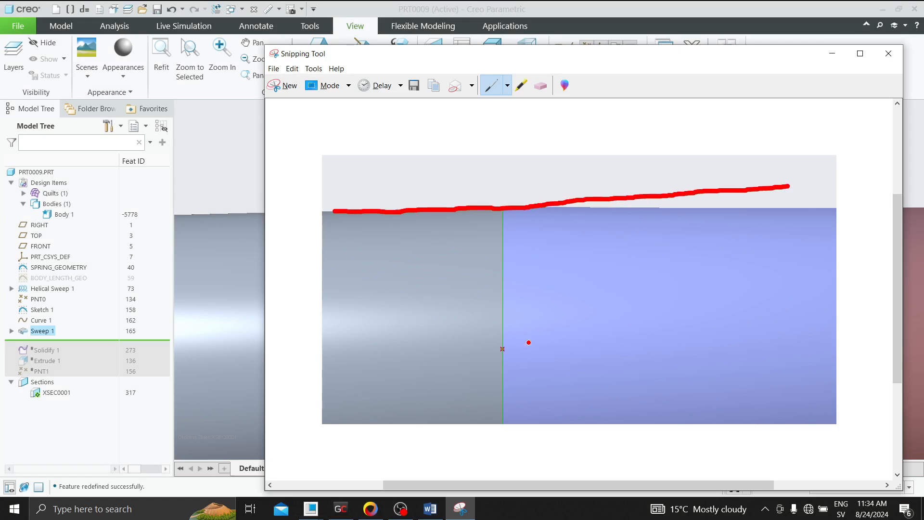
drag(502, 349, 662, 343)
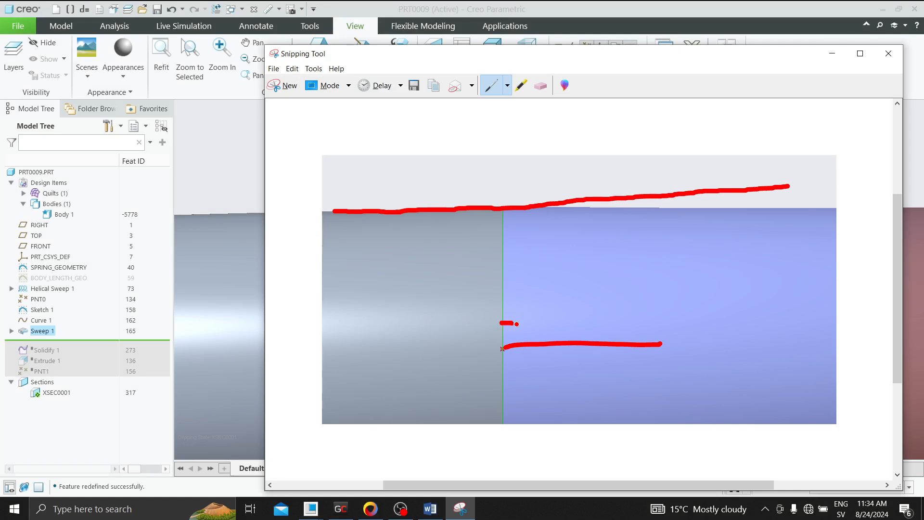
drag(517, 323, 526, 343)
Set the custom pen colour to blue, draw the sweep's falling upper edge from the joint on the snip, and return to Creo
click(507, 85)
click(505, 151)
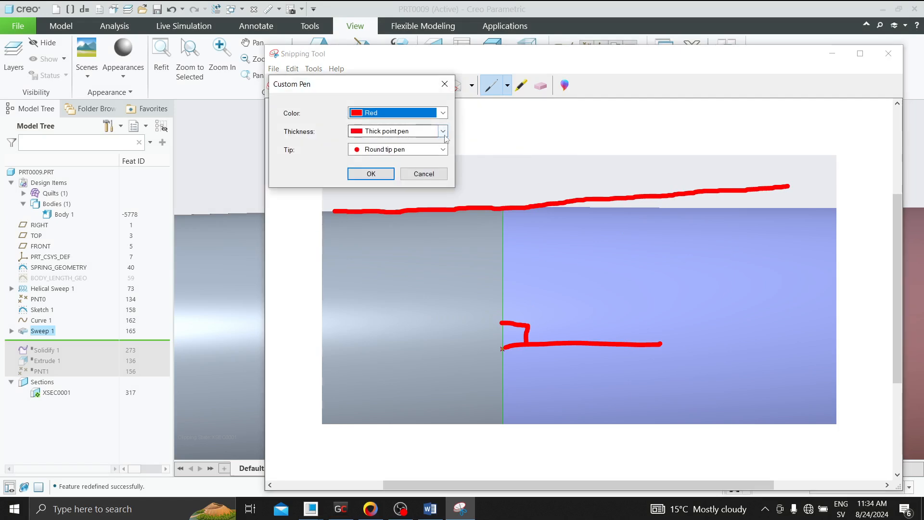
click(442, 131)
click(385, 165)
click(441, 113)
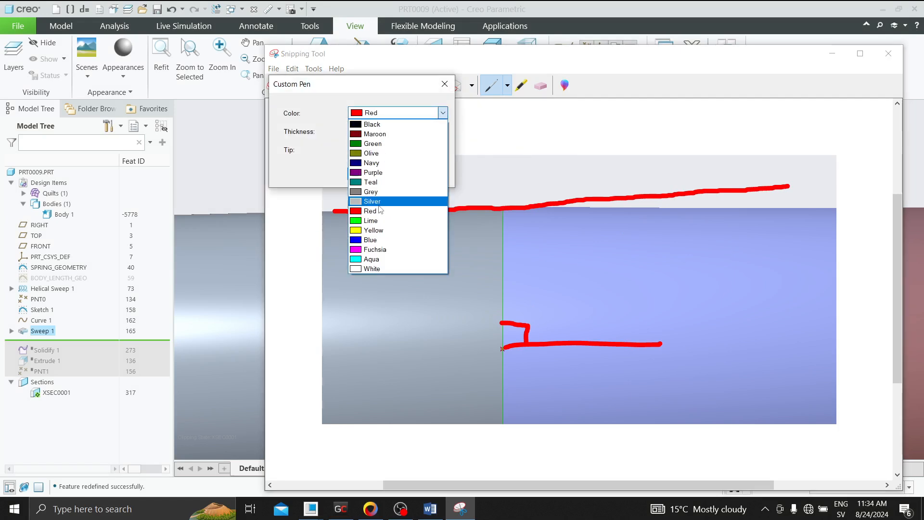
click(376, 240)
click(370, 173)
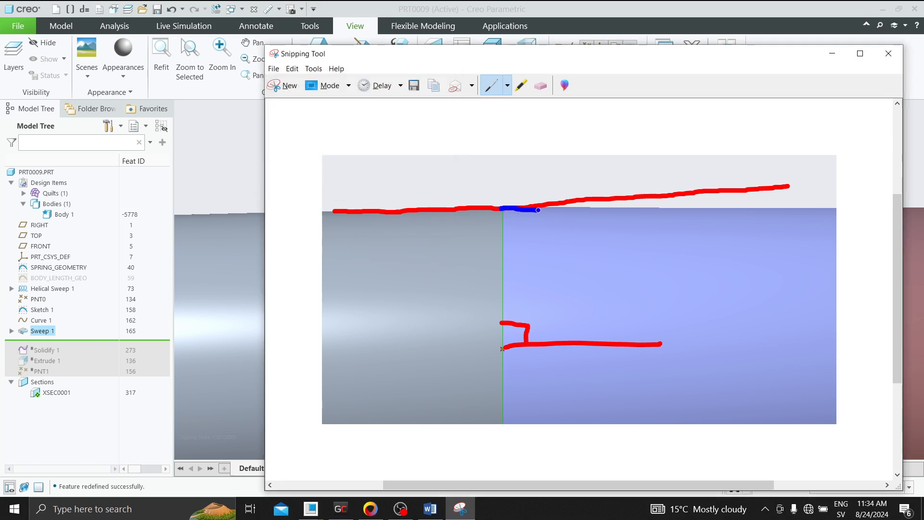
drag(538, 210, 572, 211)
drag(637, 217, 657, 219)
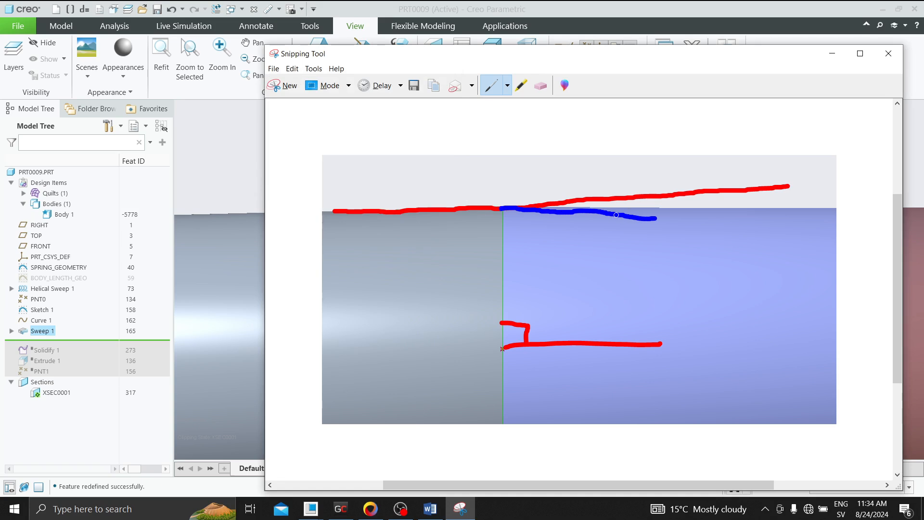
drag(613, 198, 620, 206)
click(832, 53)
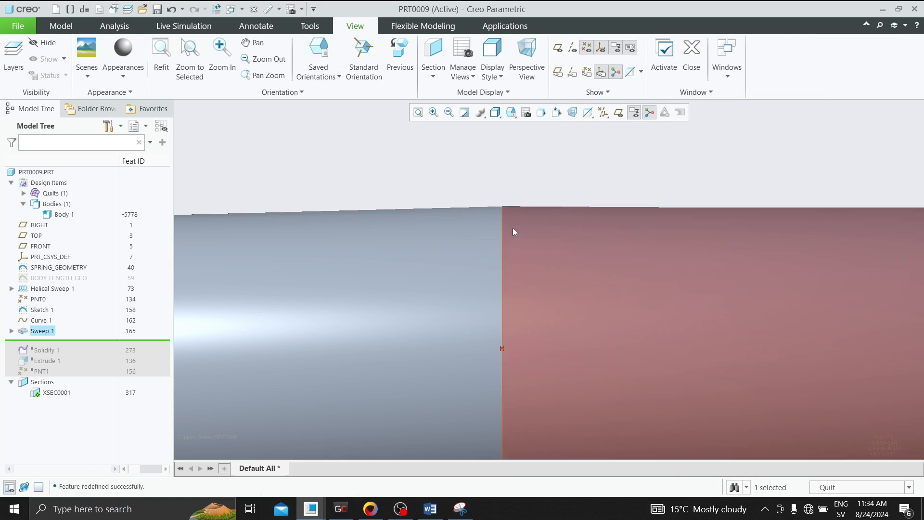
Select Helical Sweep 1 in the model tree to bring up its editing options
scroll(515, 227, down, 1)
click(90, 343)
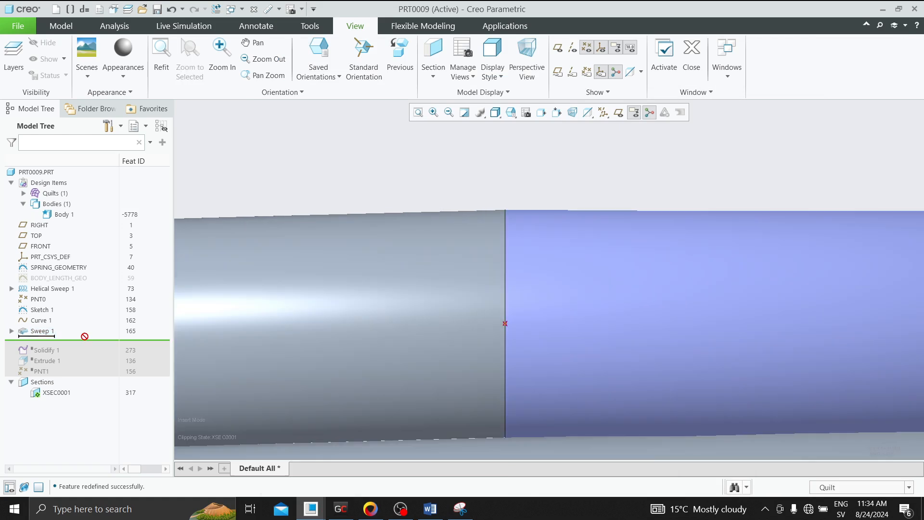
scroll(508, 219, down, 2)
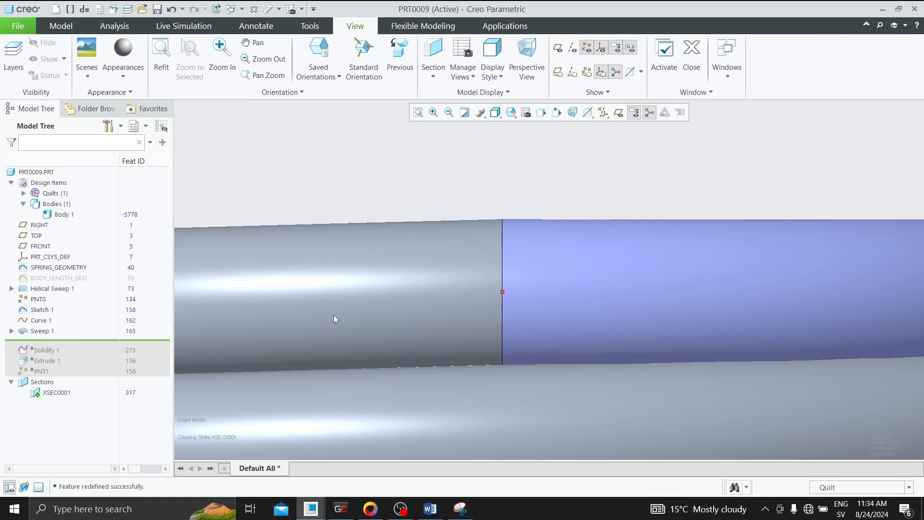
click(51, 289)
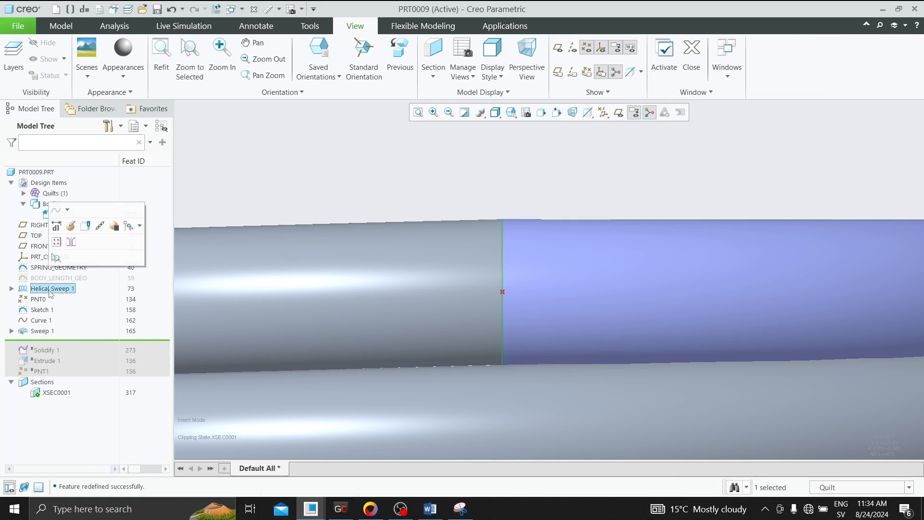
Open the first helical sweep for redefinition and examine the wire's end face at the top coil
click(74, 225)
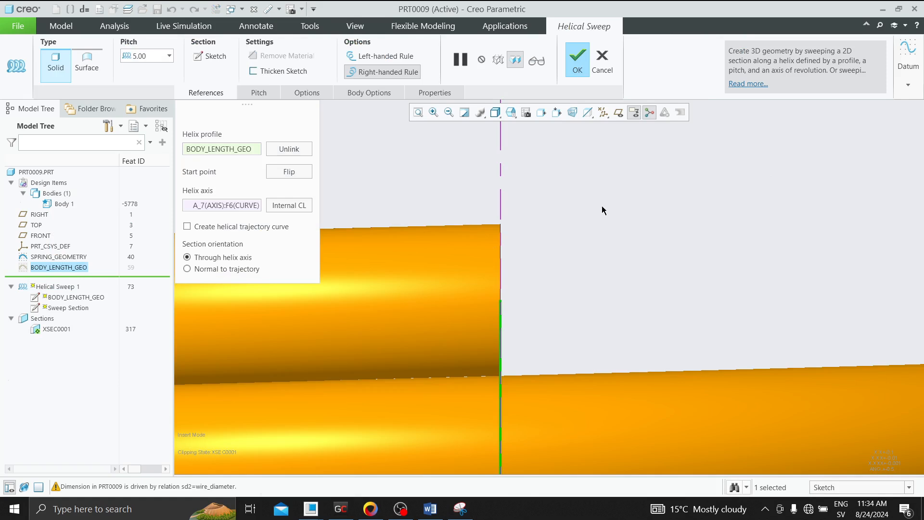
scroll(499, 236, down, 6)
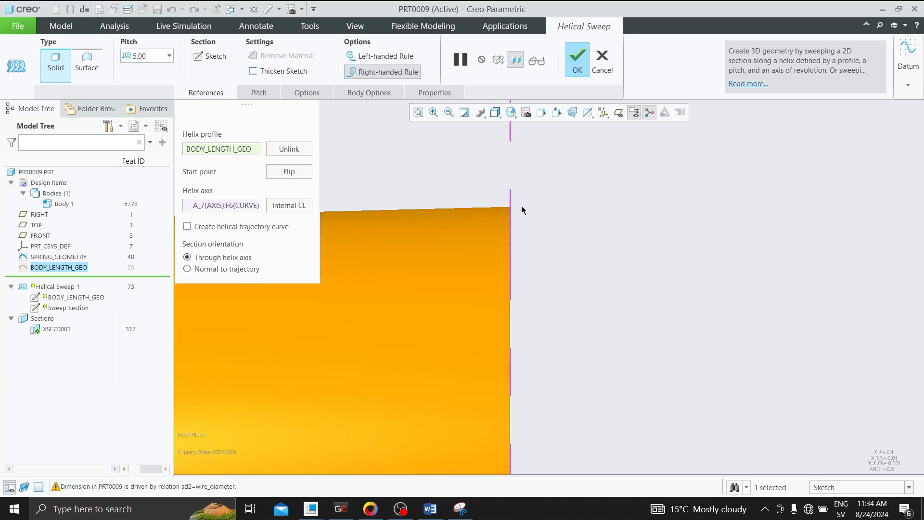
scroll(522, 207, up, 3)
scroll(521, 235, up, 3)
scroll(531, 456, down, 8)
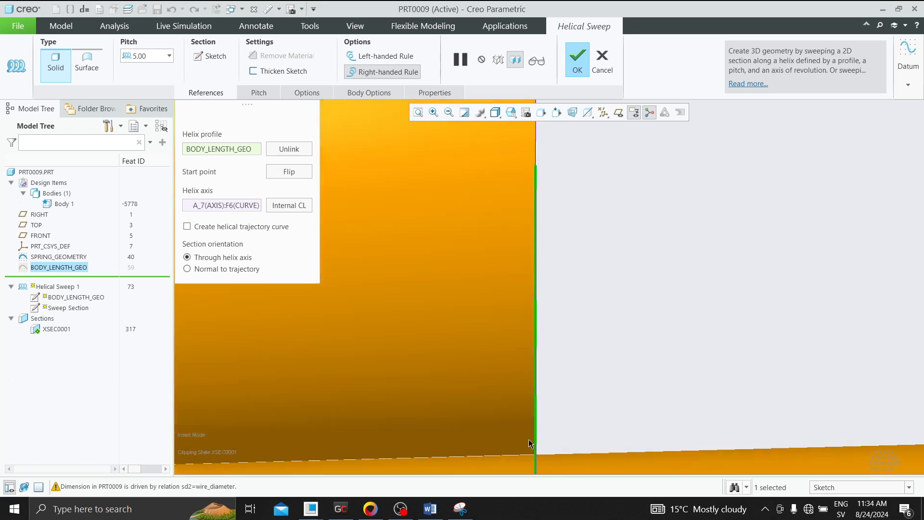
scroll(534, 457, down, 2)
scroll(527, 332, up, 3)
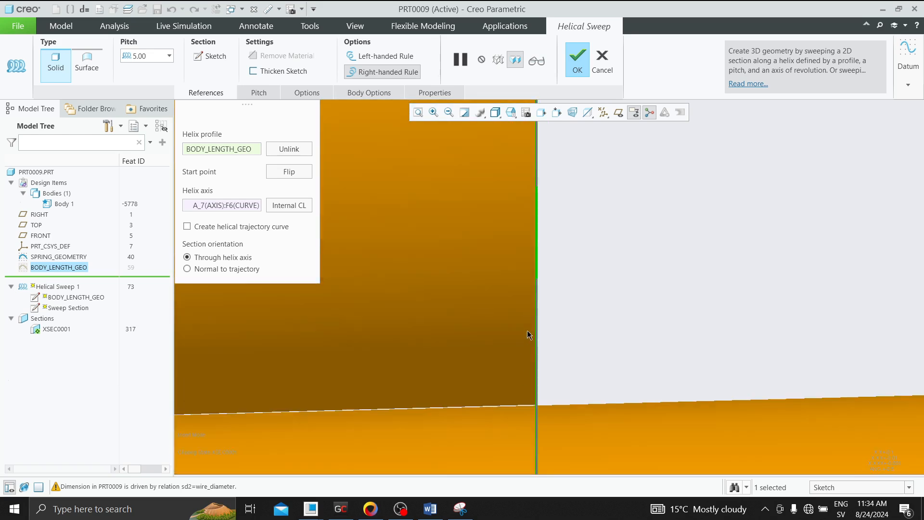
scroll(518, 231, up, 4)
scroll(517, 213, up, 2)
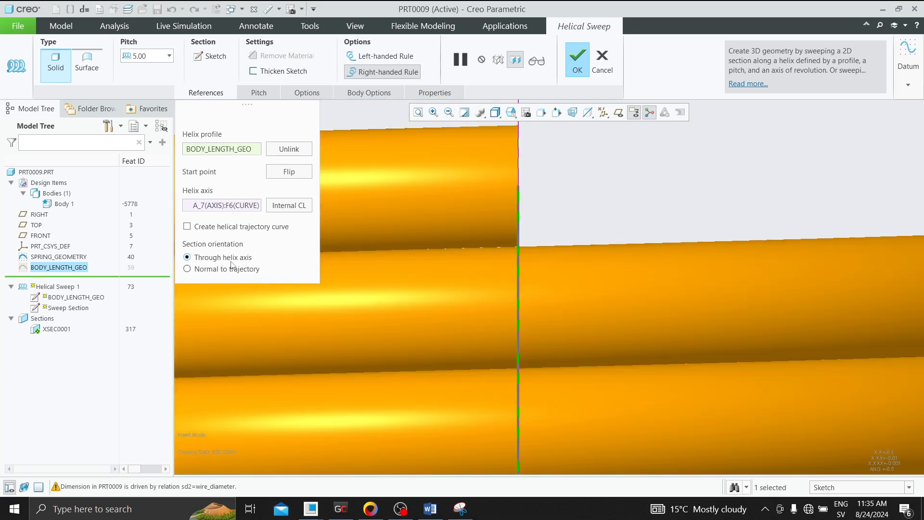
scroll(466, 242, up, 1)
scroll(503, 159, down, 3)
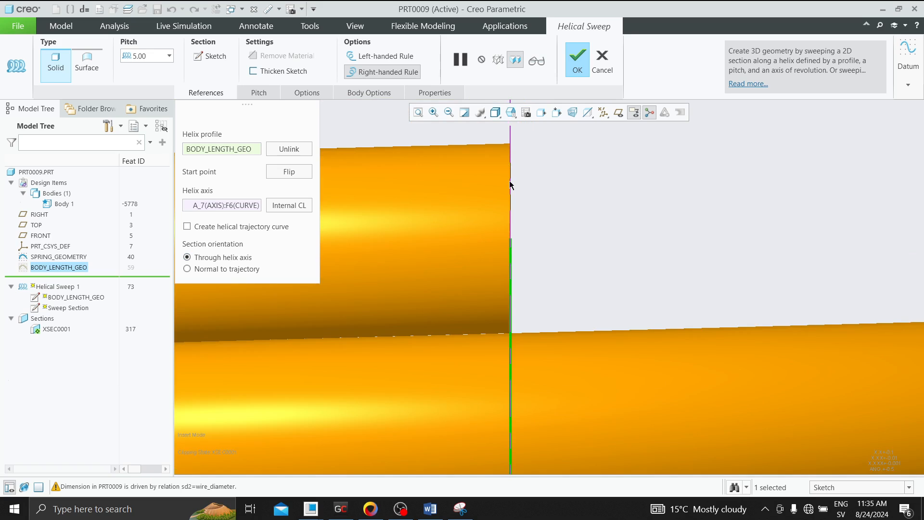
Switch the section orientation to normal to trajectory and back to through helix axis, comparing the wire's end edge
click(187, 269)
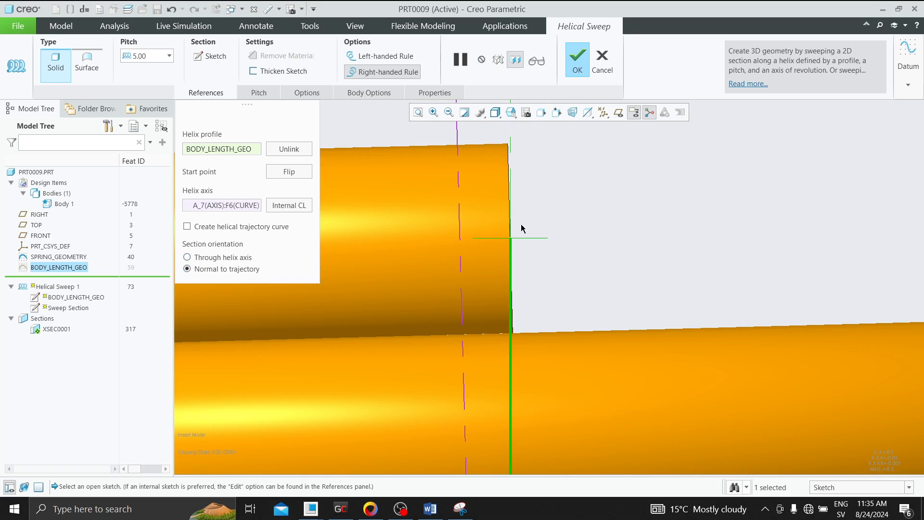
scroll(609, 268, up, 2)
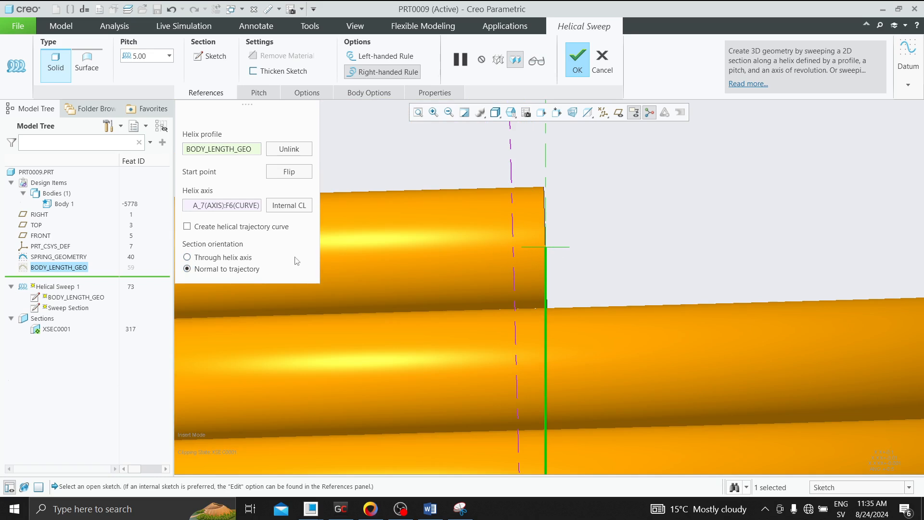
click(188, 257)
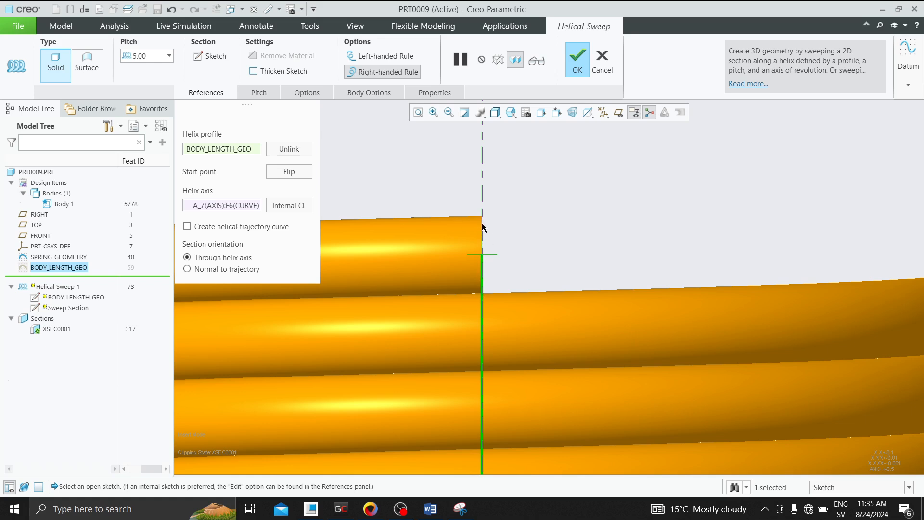
scroll(484, 259, down, 5)
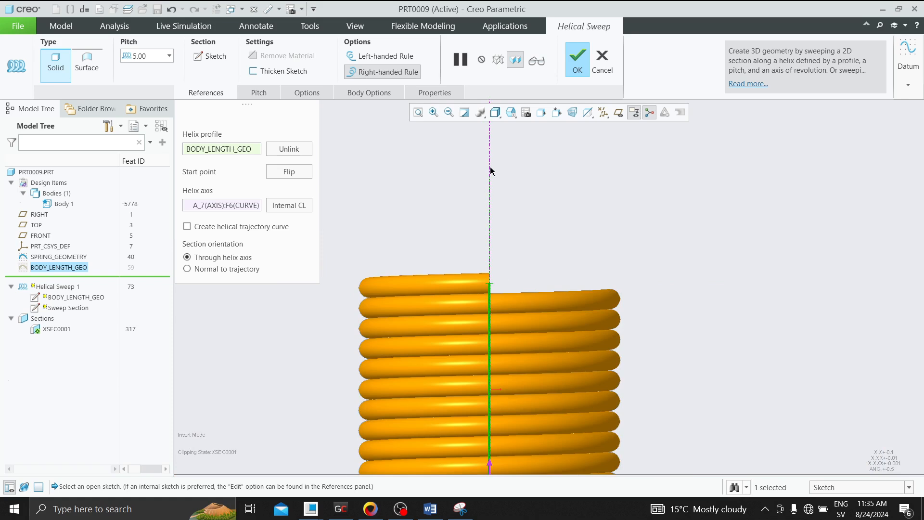
scroll(484, 292, up, 6)
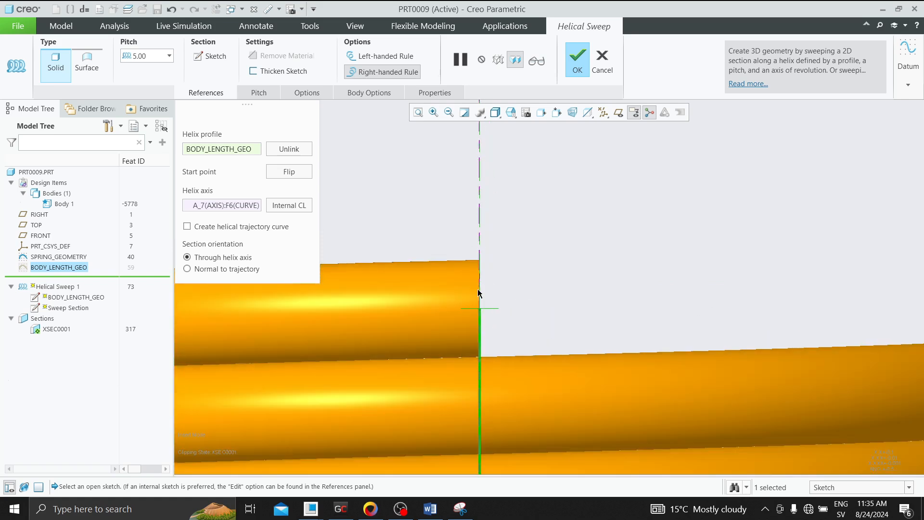
scroll(483, 275, up, 2)
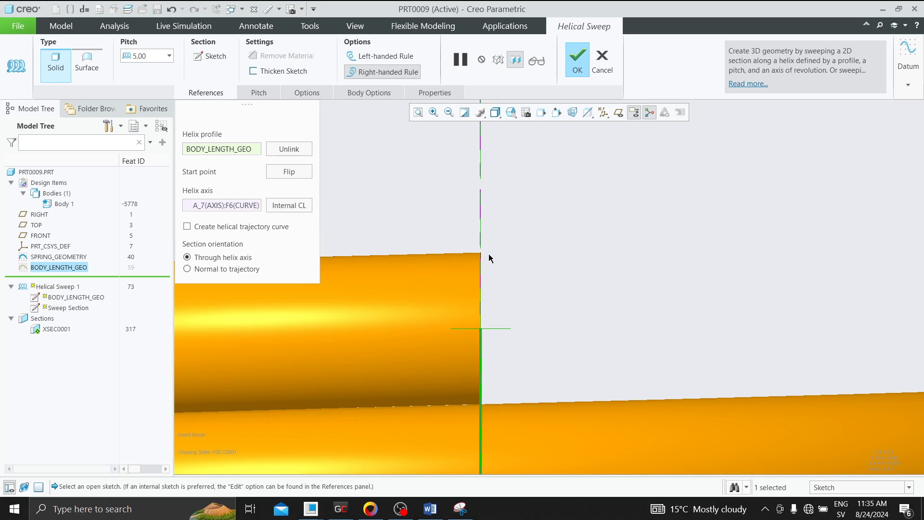
scroll(481, 260, up, 2)
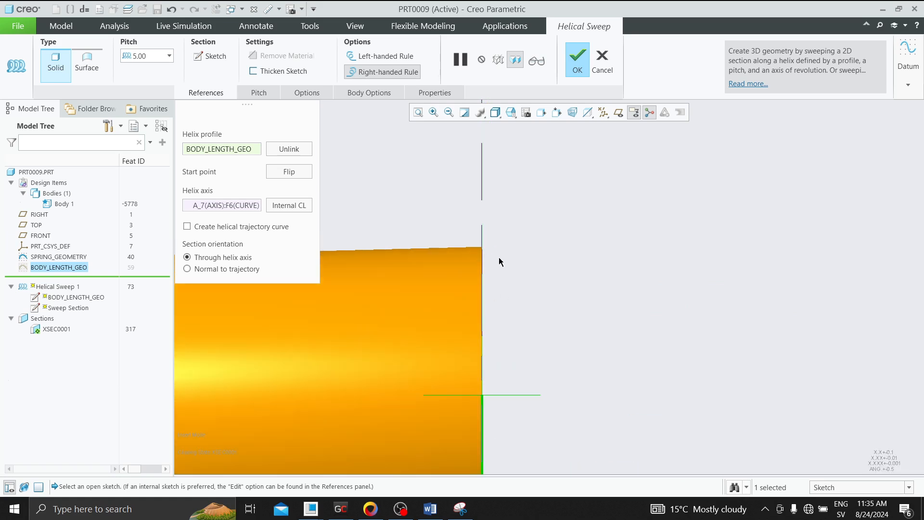
scroll(477, 256, up, 2)
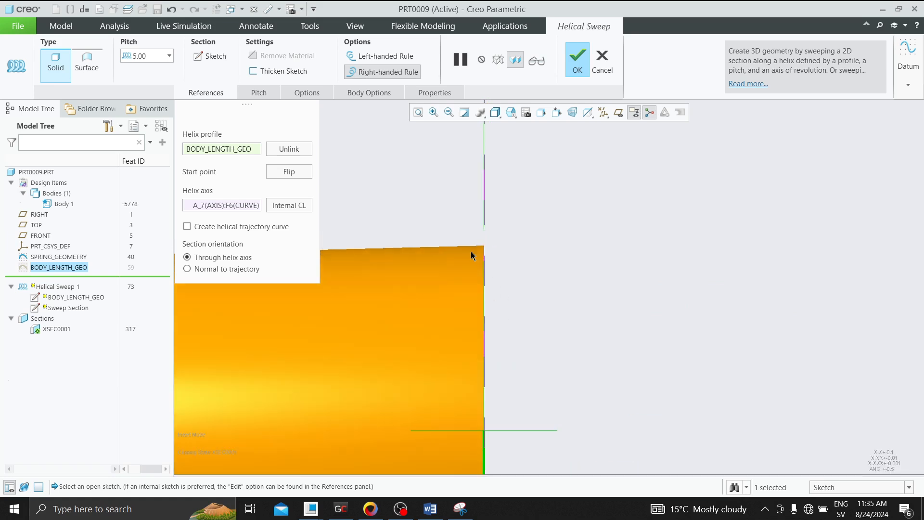
Set the helical sweep's section orientation to normal to trajectory and inspect the wire's end face
click(188, 269)
scroll(493, 262, down, 5)
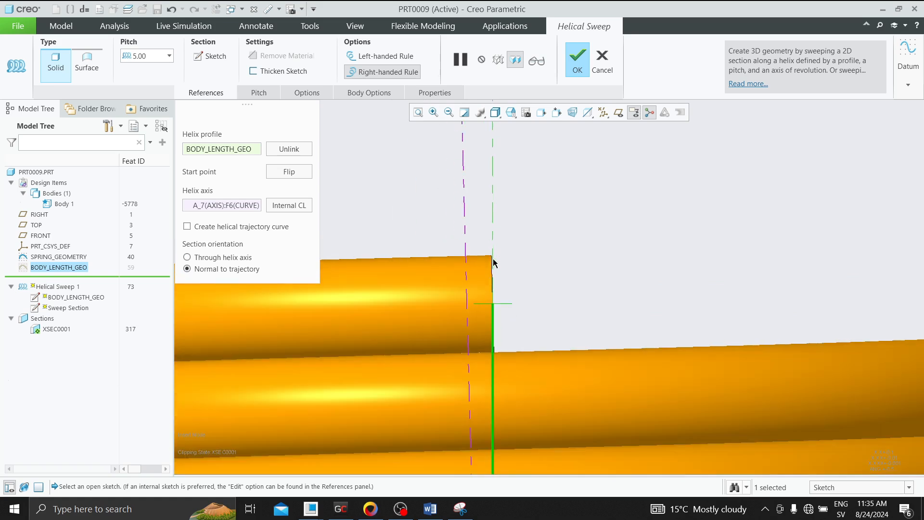
scroll(489, 270, up, 2)
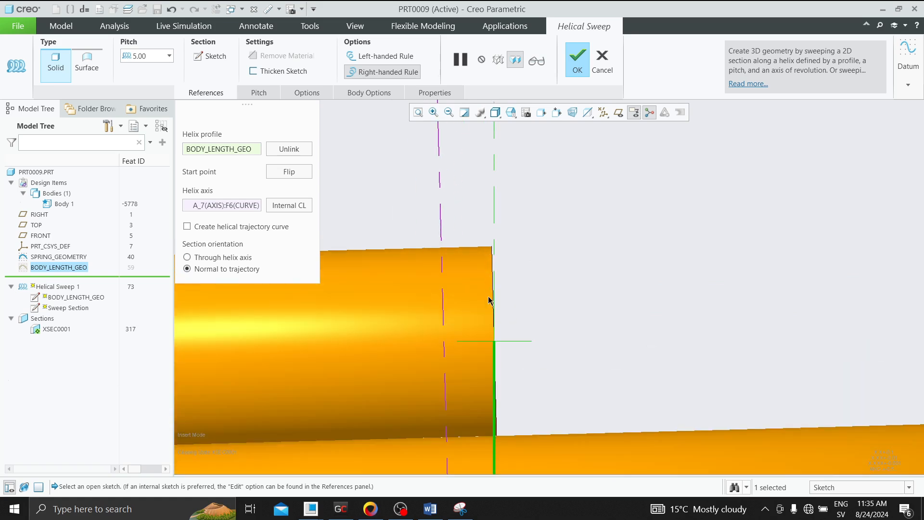
scroll(539, 355, down, 3)
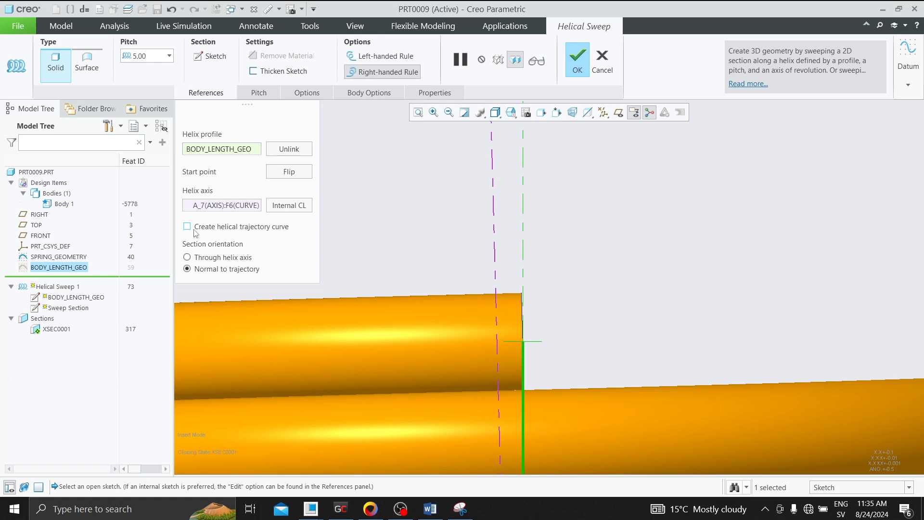
Enable creation of the helical trajectory curve and display the model as wireframe
click(188, 228)
click(495, 112)
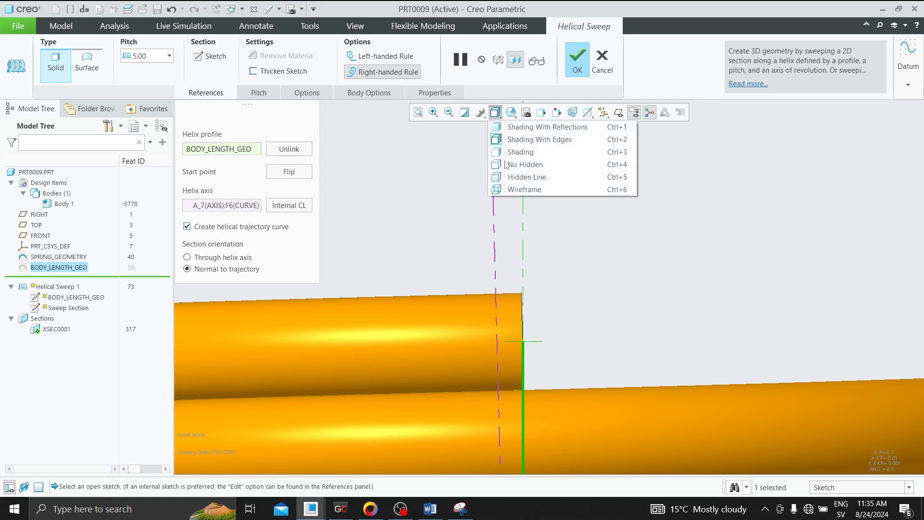
click(511, 191)
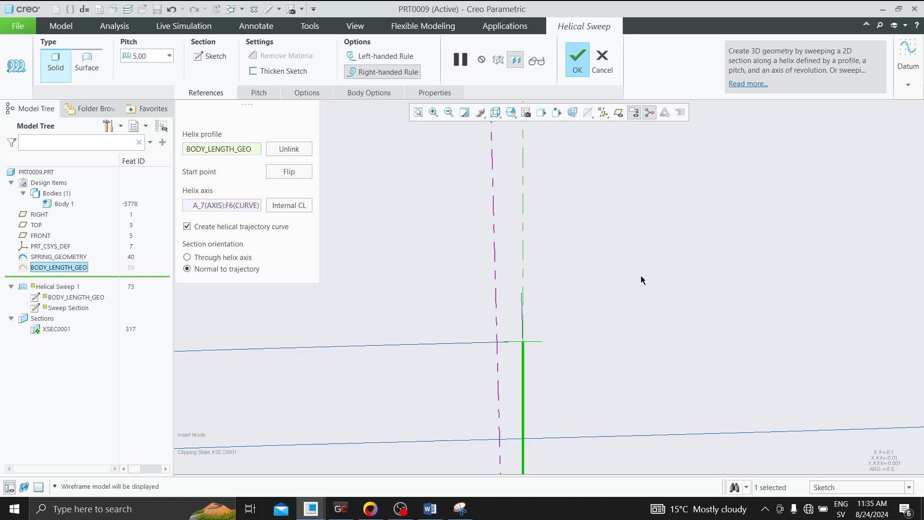
middle_drag(642, 280, 368, 275)
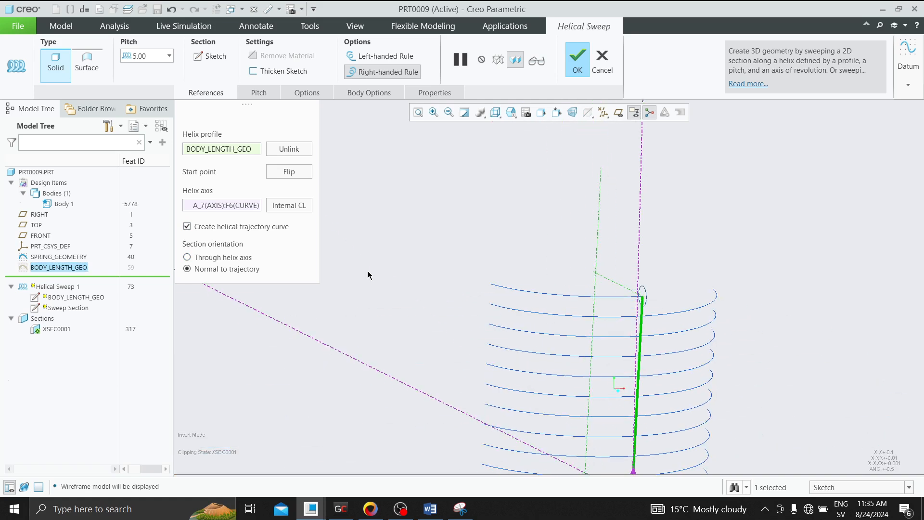
Accept the redefined helical sweep and deactivate the cross section XSEC0001
click(38, 329)
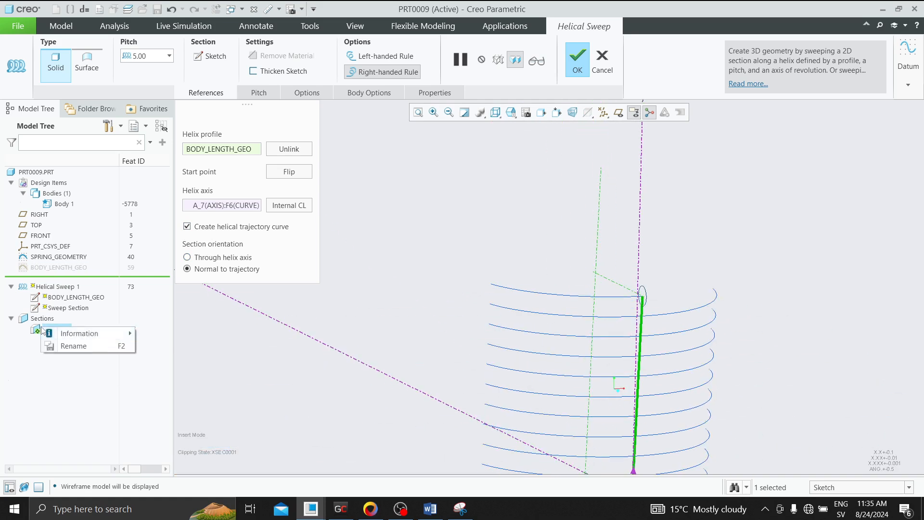
click(578, 61)
right_click(51, 382)
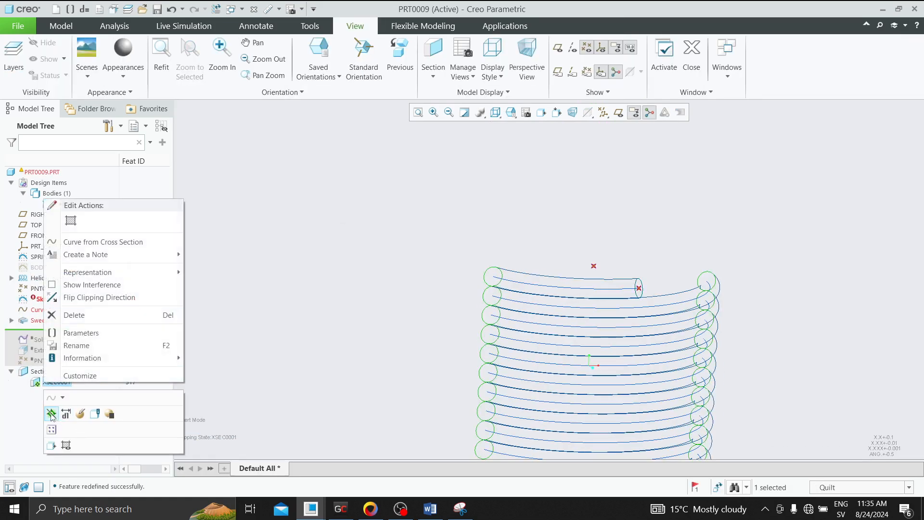
click(66, 414)
scroll(633, 279, down, 2)
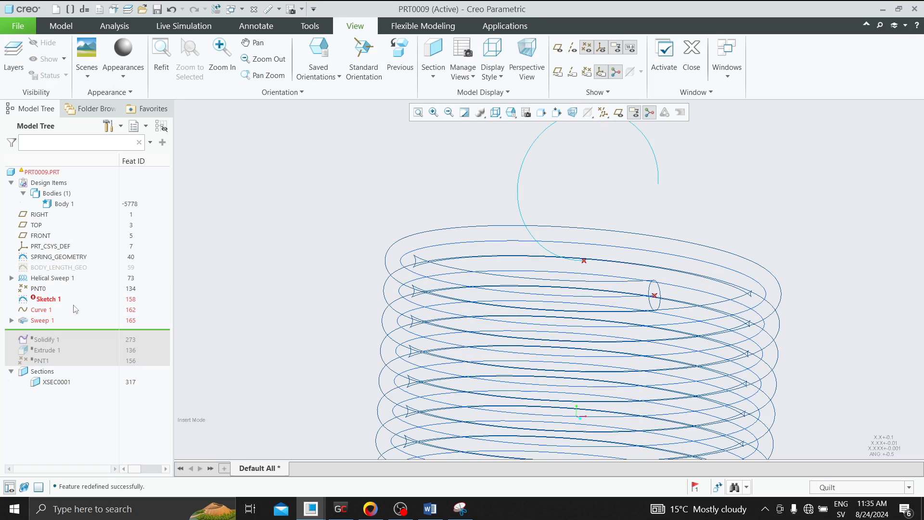
Reopen the helical sweep's definition and view its circular section at the end of the trajectory
right_click(49, 277)
click(65, 225)
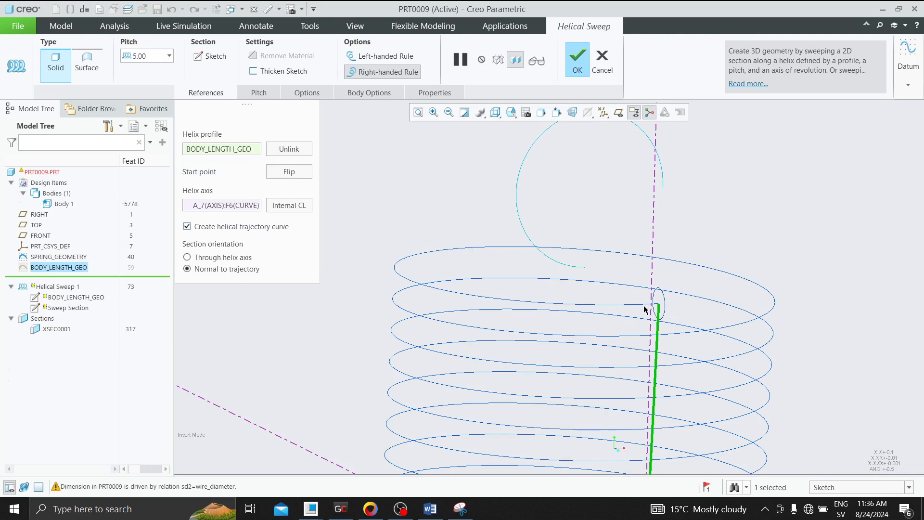
middle_drag(646, 308, 614, 305)
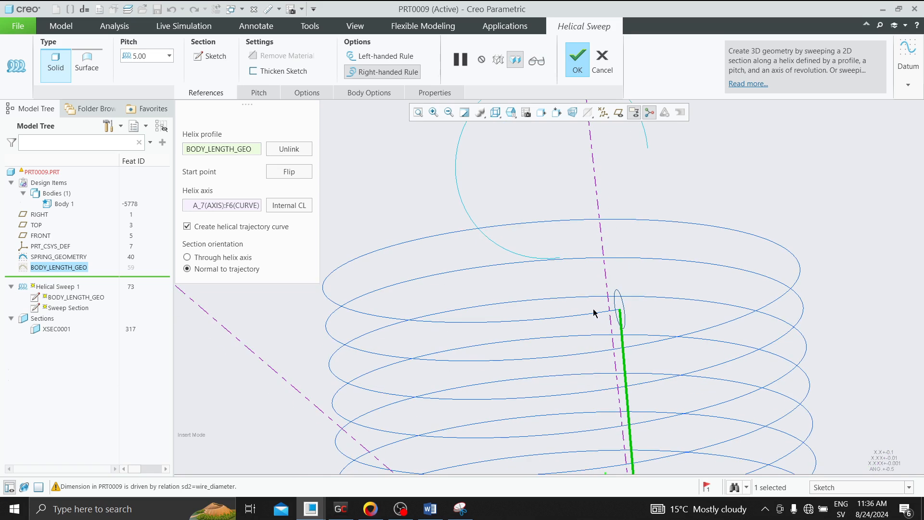
Compare the circular section in wireframe with orientation through helix axis and back to normal to trajectory
click(188, 259)
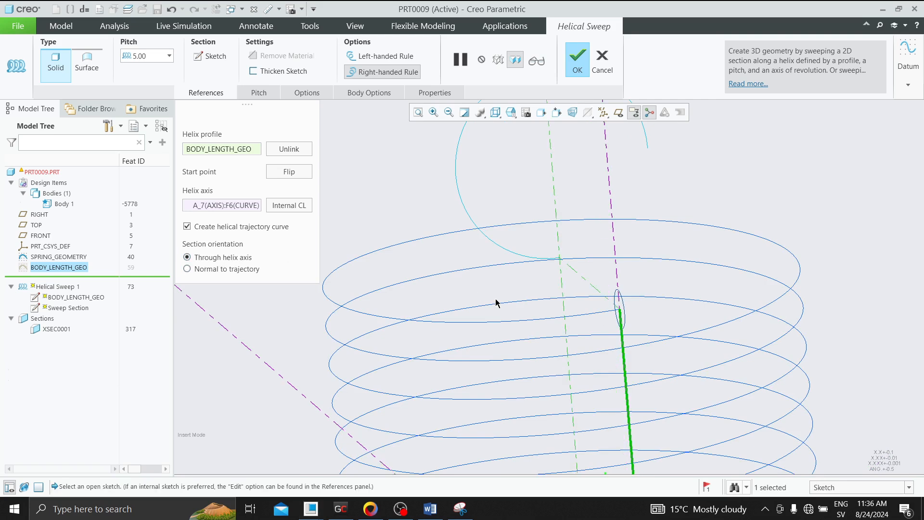
middle_drag(433, 305, 535, 366)
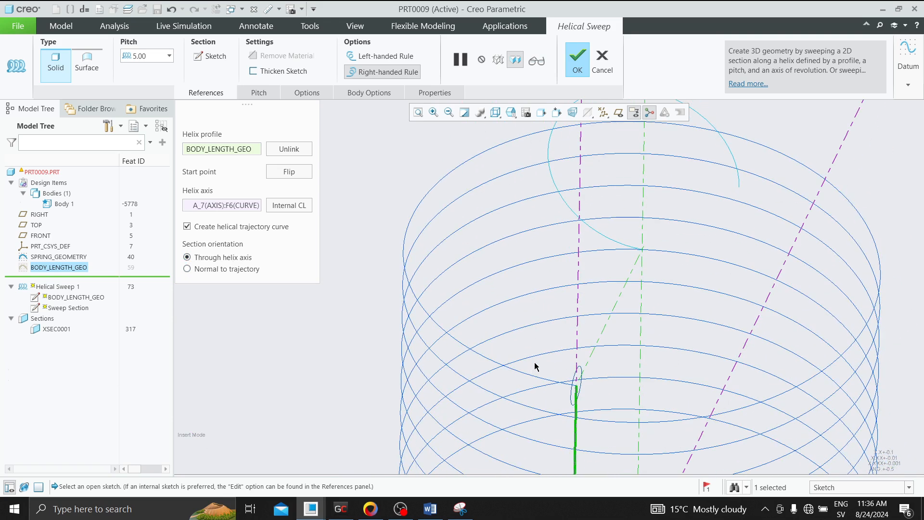
middle_drag(576, 390, 548, 388)
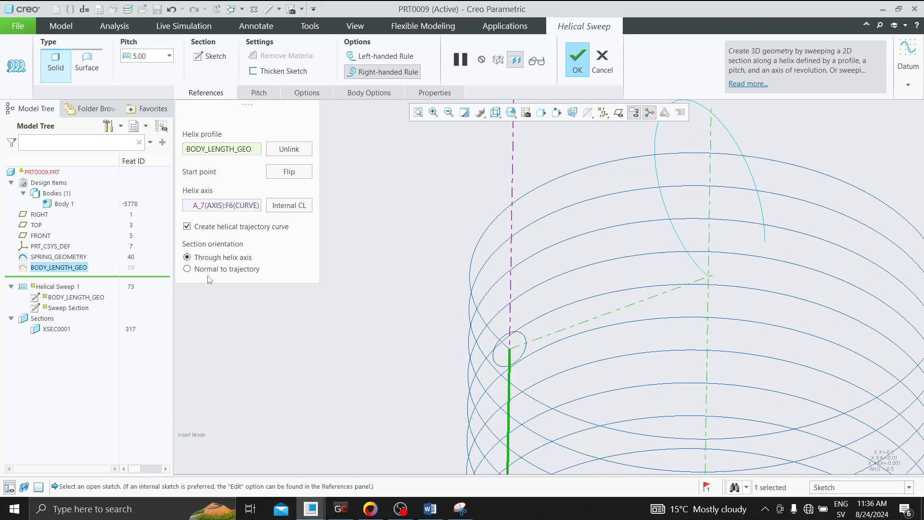
click(187, 268)
middle_drag(538, 333, 607, 292)
scroll(607, 291, up, 4)
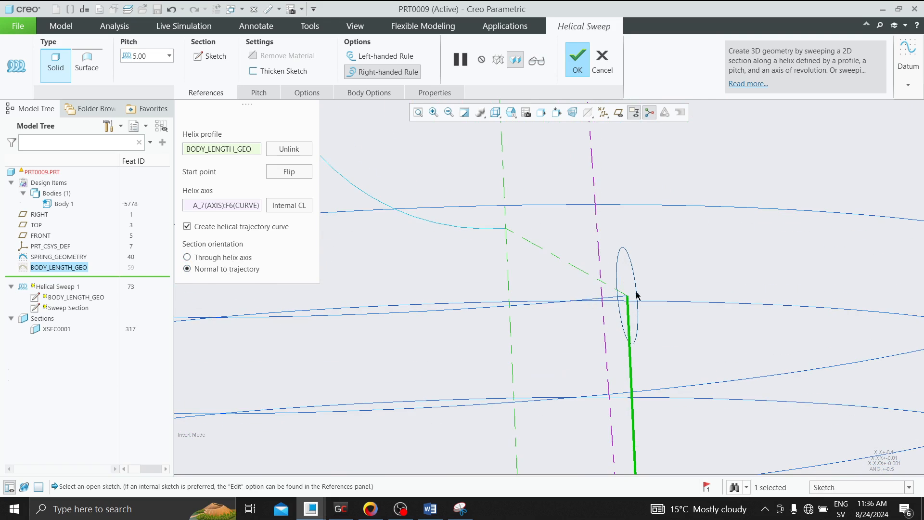
scroll(632, 302, down, 3)
Display the model shaded with edges, switch to a saved side-on orientation and examine the tilted wire end
click(496, 112)
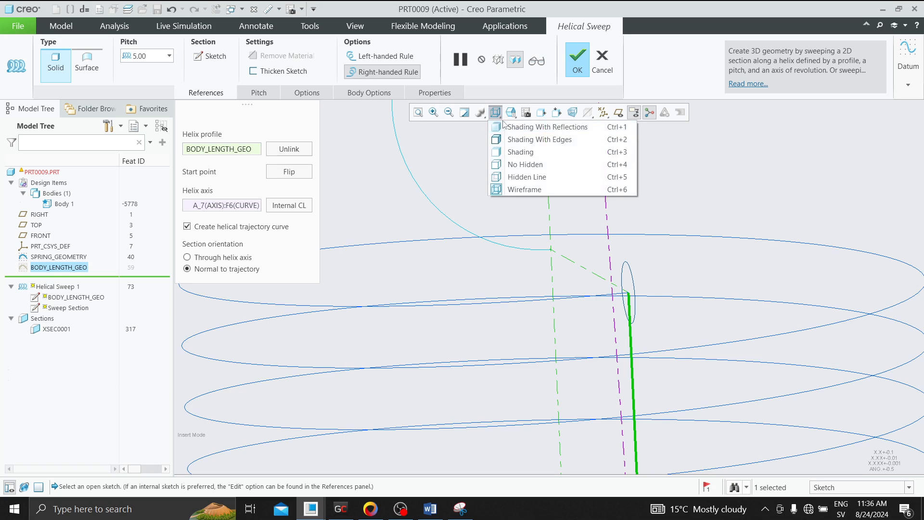
click(523, 140)
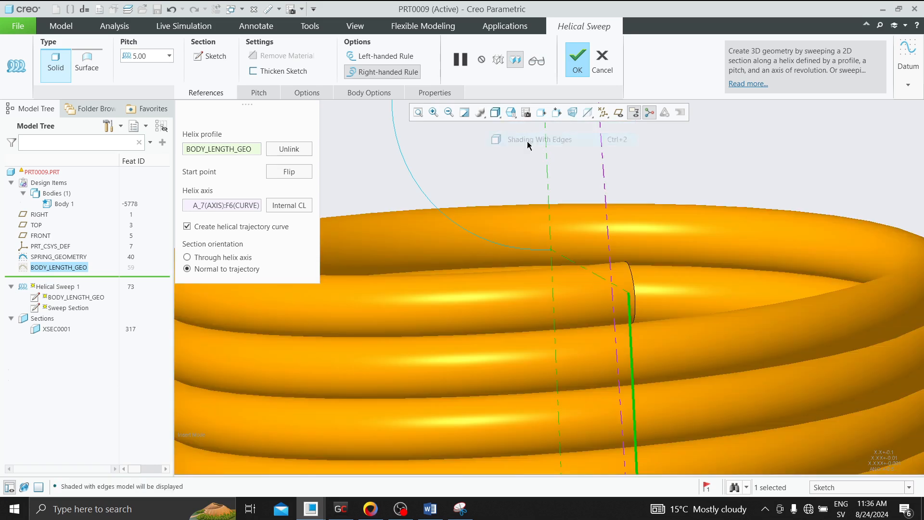
click(511, 112)
click(526, 168)
scroll(546, 227, up, 4)
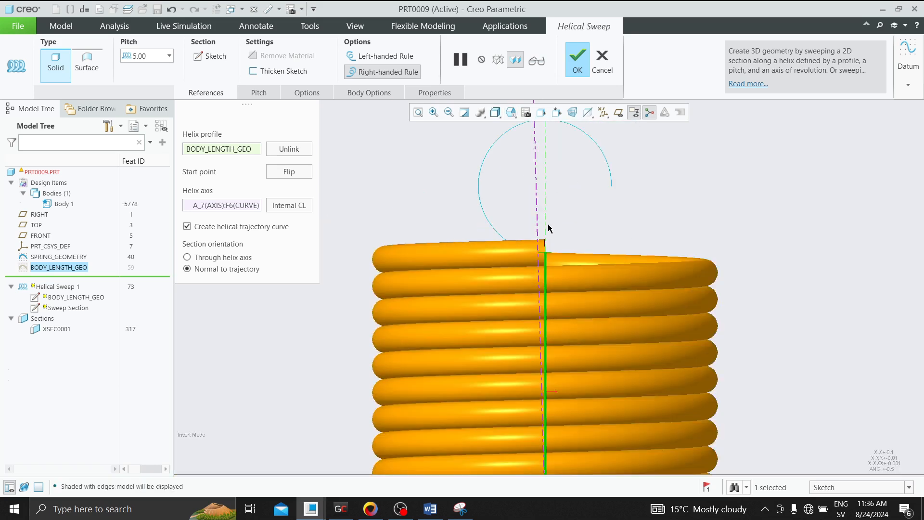
scroll(553, 261, up, 2)
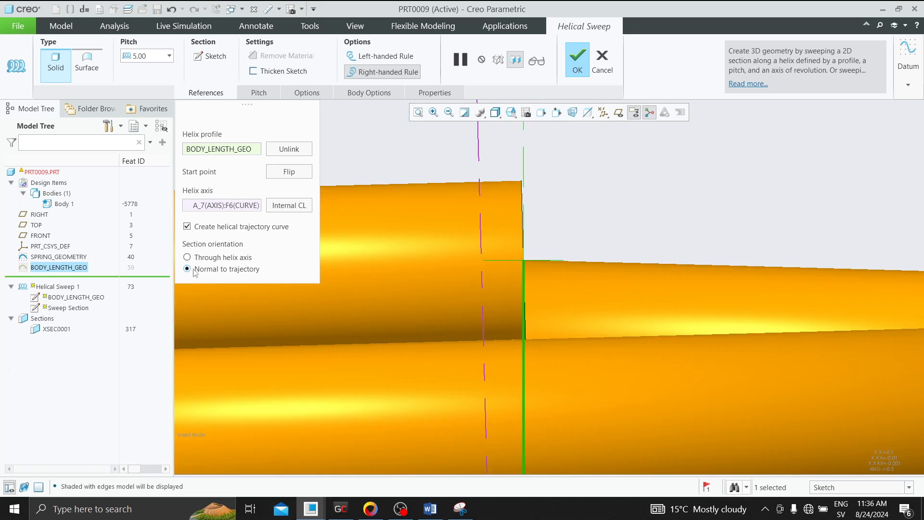
scroll(523, 185, up, 2)
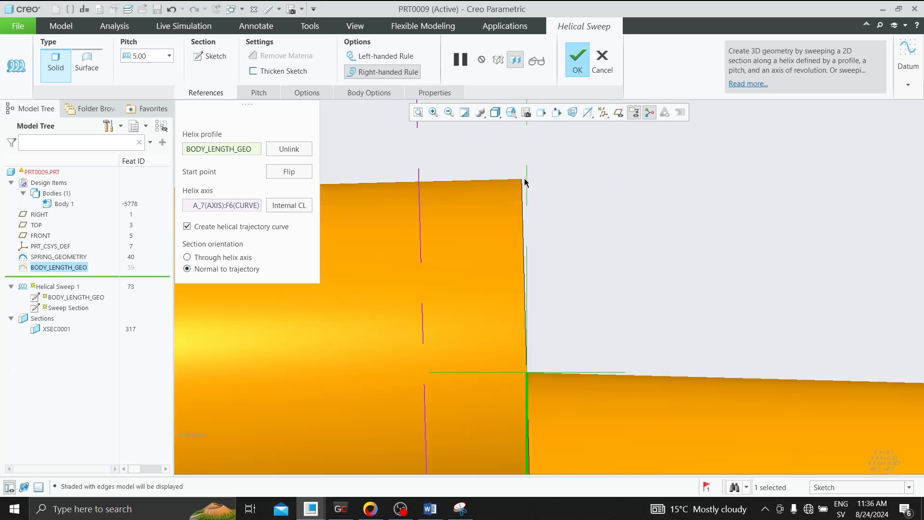
scroll(528, 186, up, 2)
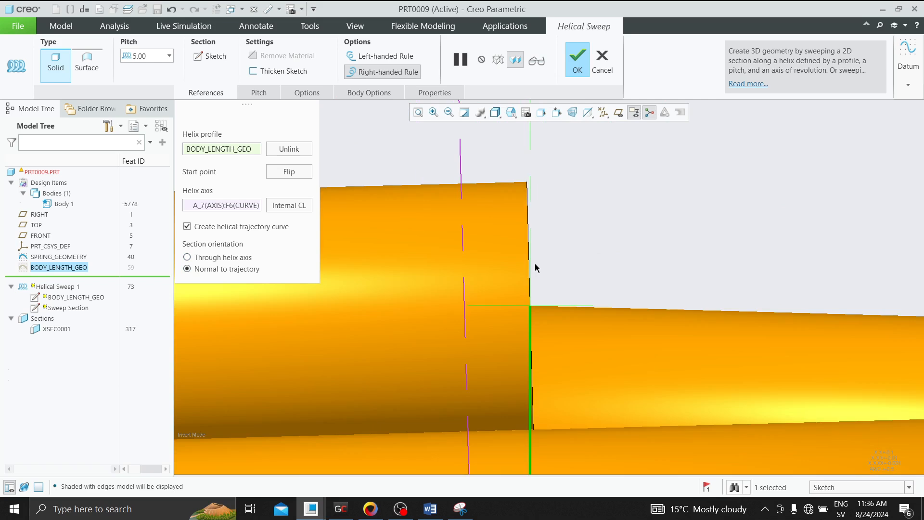
Set the helical sweep's section orientation to through helix axis and accept the redefined feature
scroll(535, 425, down, 4)
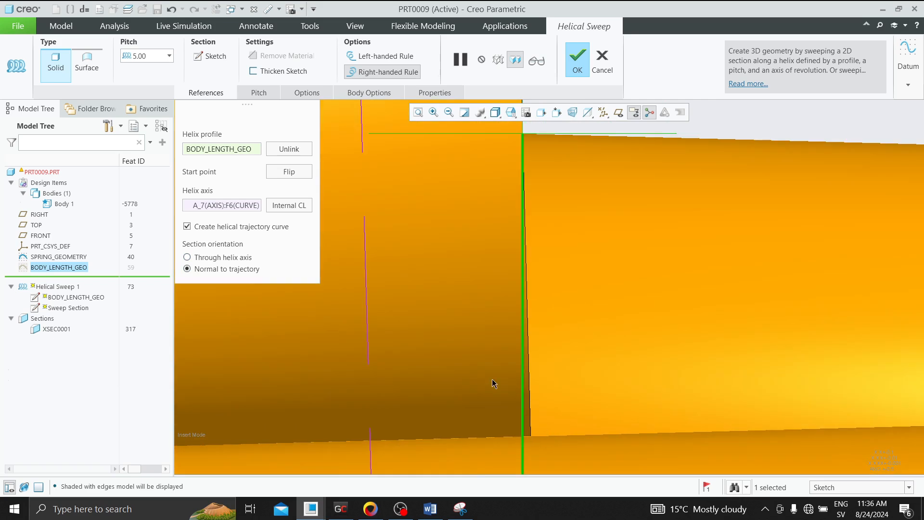
click(188, 258)
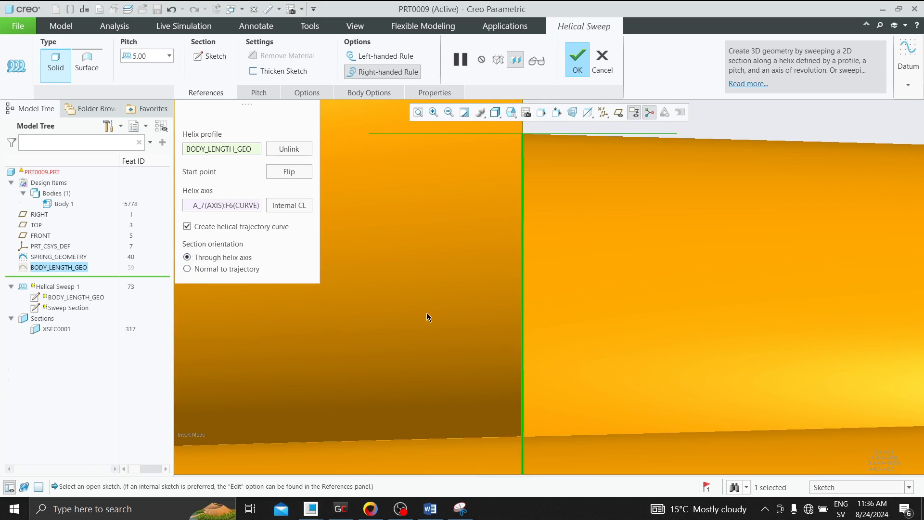
scroll(524, 277, up, 3)
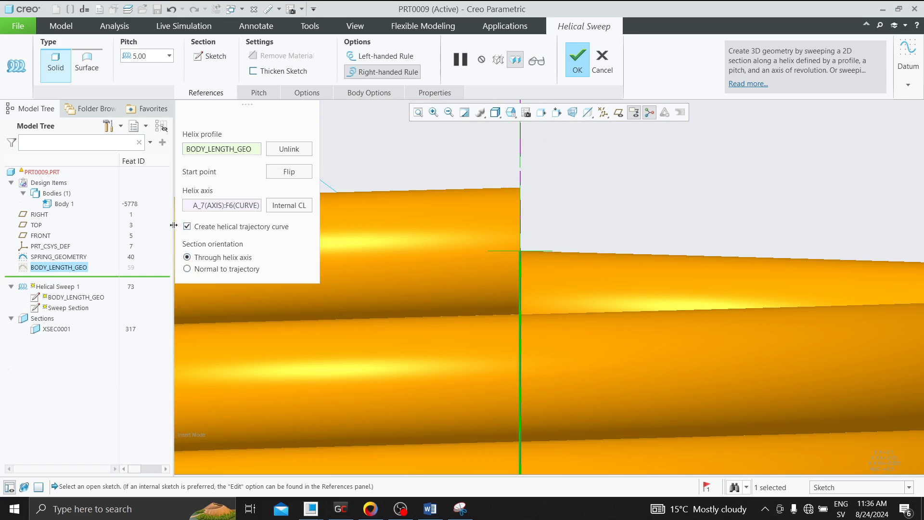
click(577, 70)
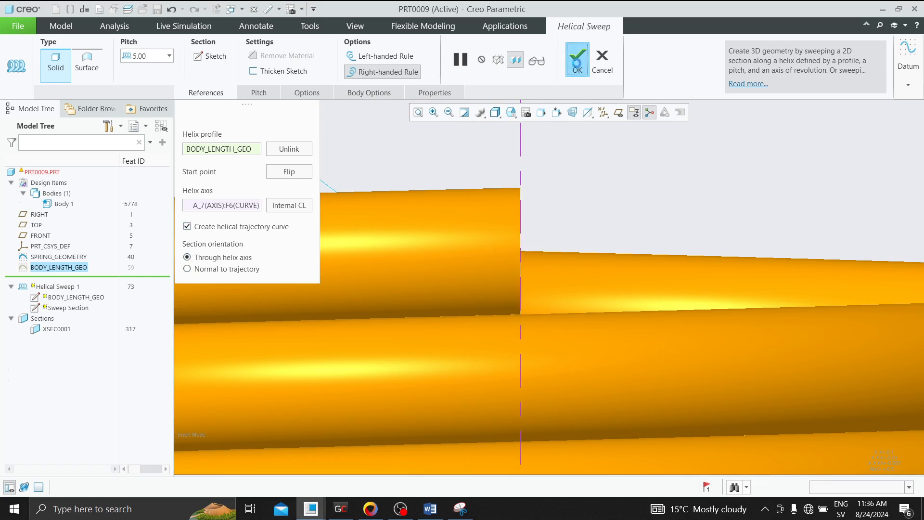
scroll(502, 302, down, 3)
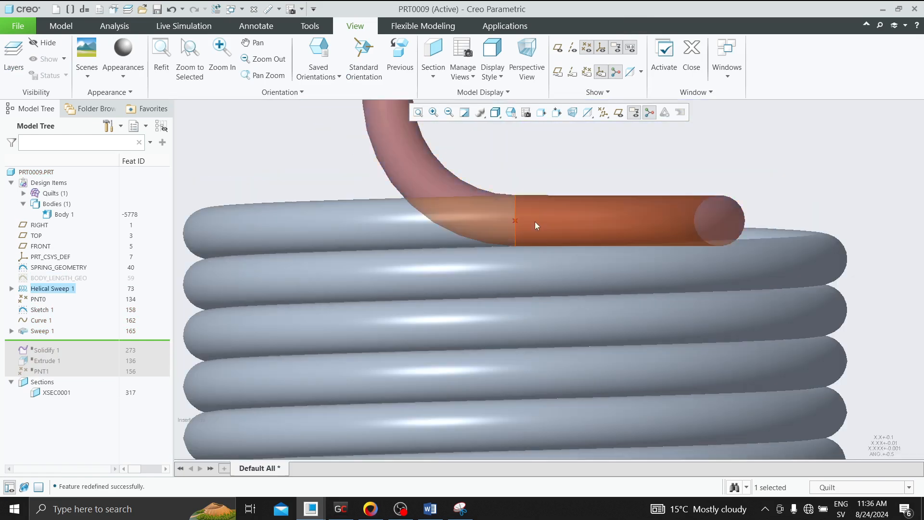
Reopen Curve 1's definition in wireframe display and move the Placement settings clear of the Ends Condition settings
click(39, 320)
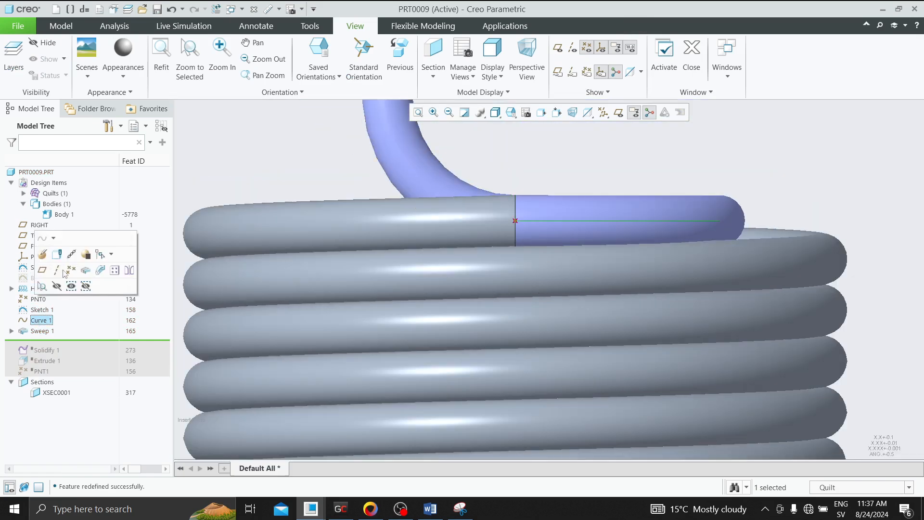
click(66, 252)
scroll(498, 232, up, 5)
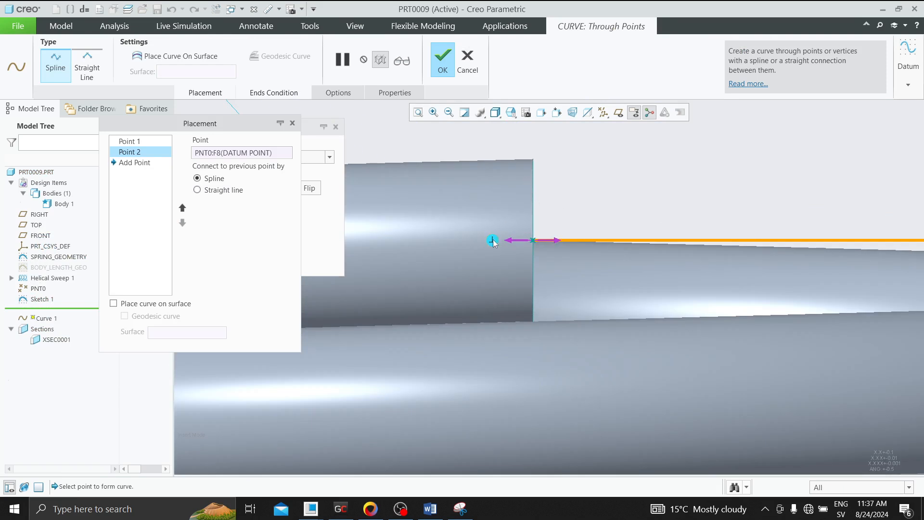
click(496, 113)
click(518, 190)
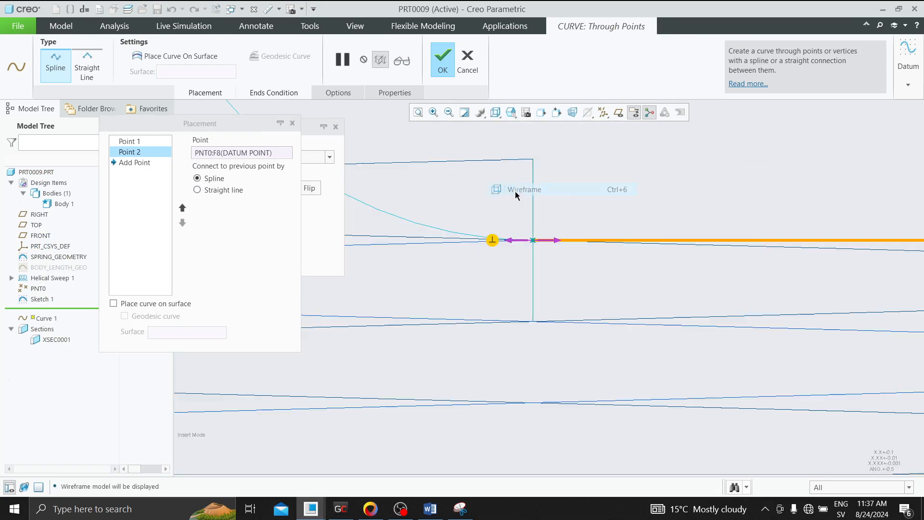
scroll(496, 226, up, 2)
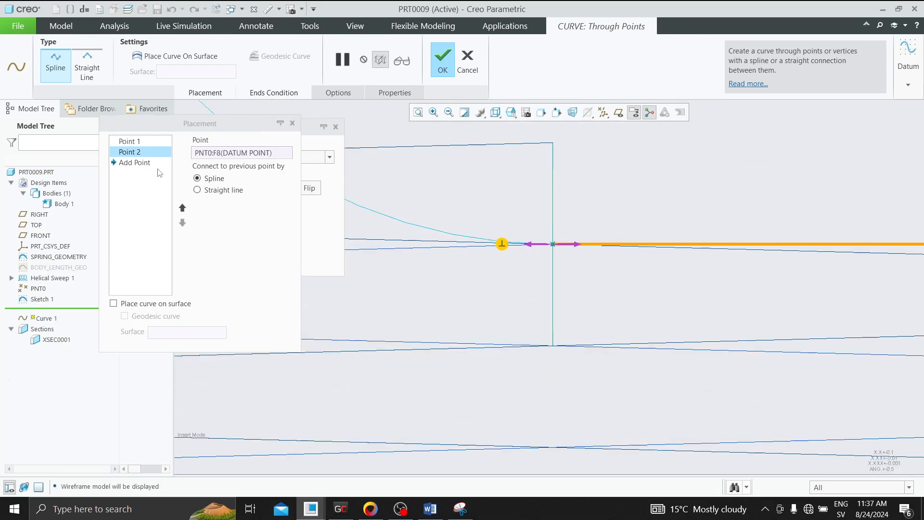
drag(255, 124, 808, 129)
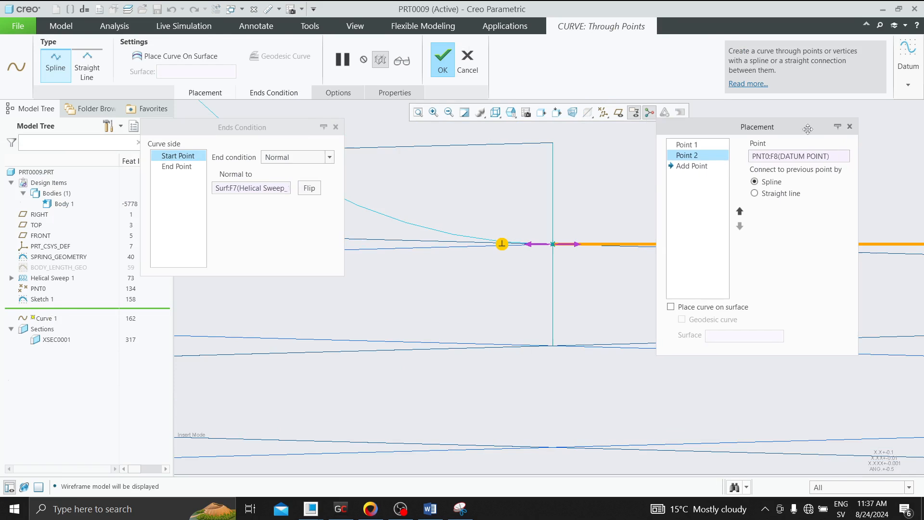
Make Curve 1's start point tangent to the helical sweep's trajectory curve and accept the redefined curve
click(250, 187)
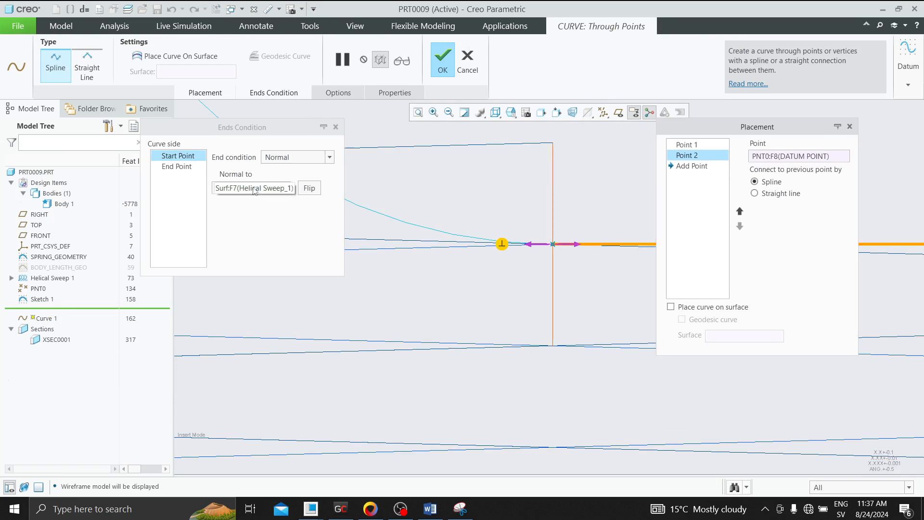
click(312, 164)
click(289, 177)
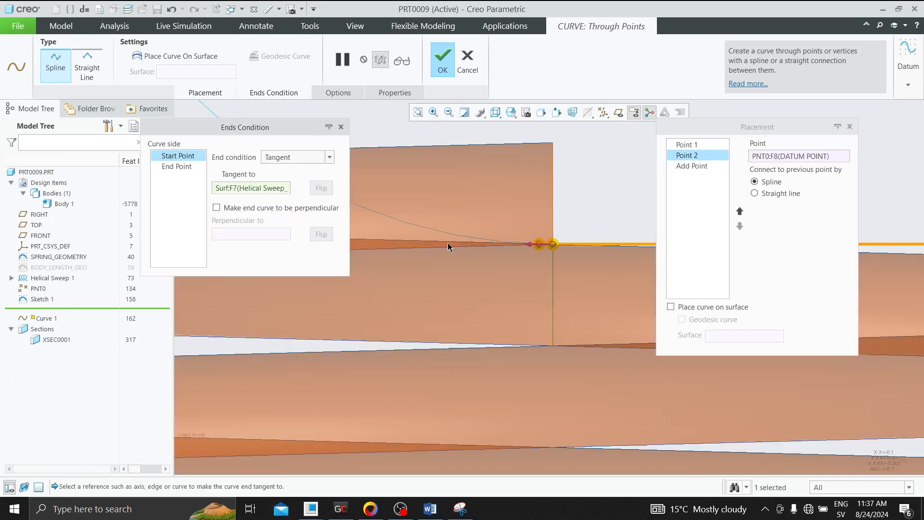
click(479, 248)
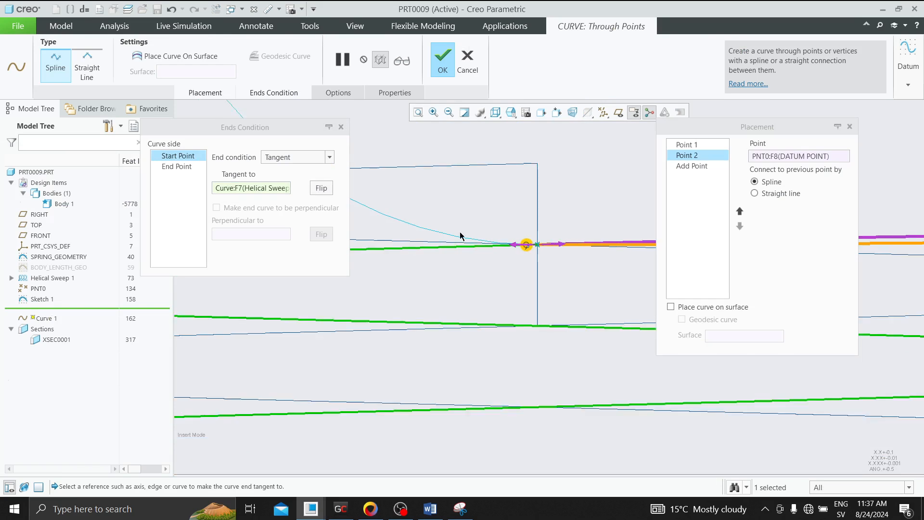
scroll(460, 236, down, 10)
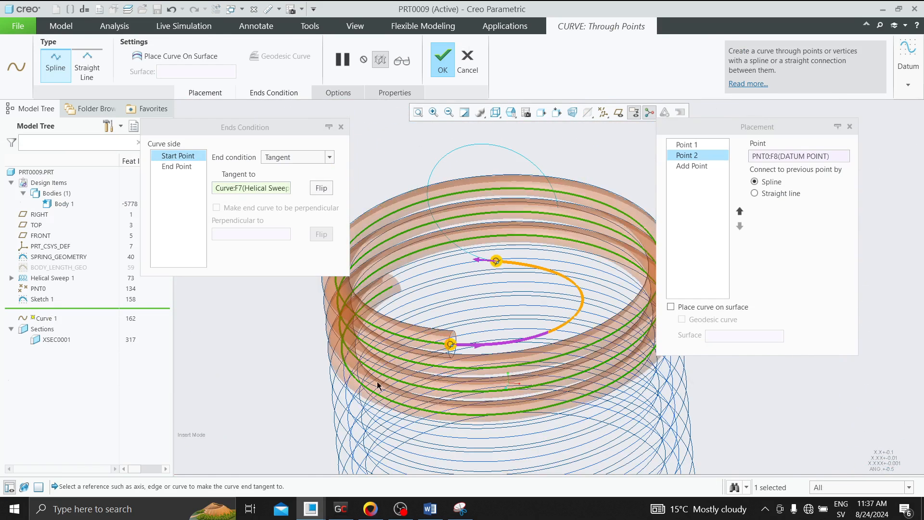
scroll(451, 345, up, 8)
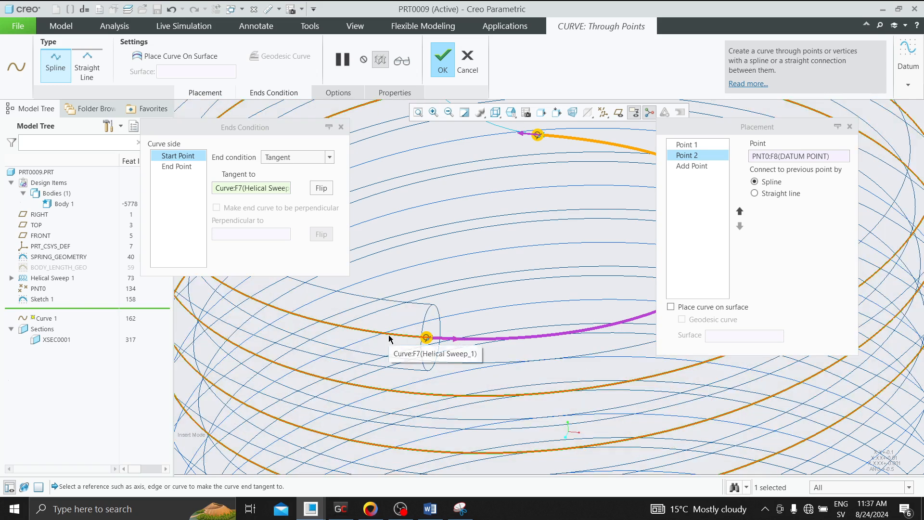
scroll(416, 333, up, 4)
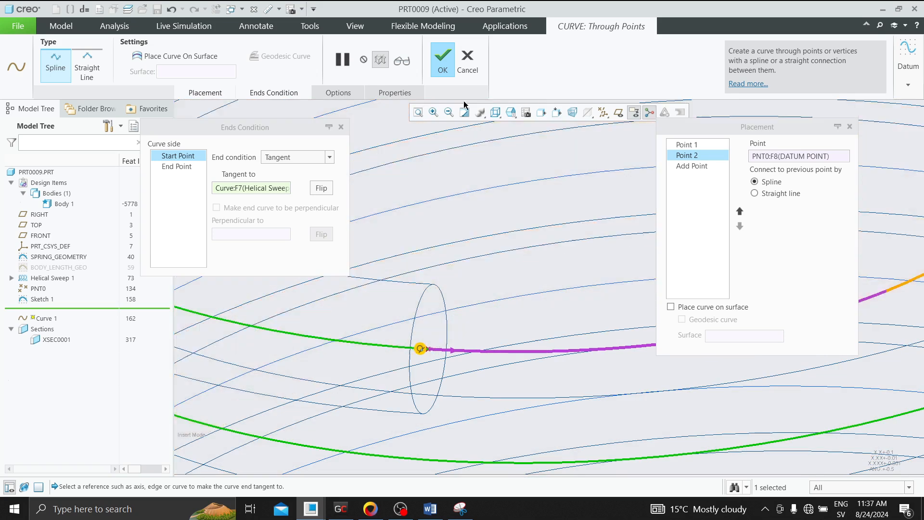
click(442, 60)
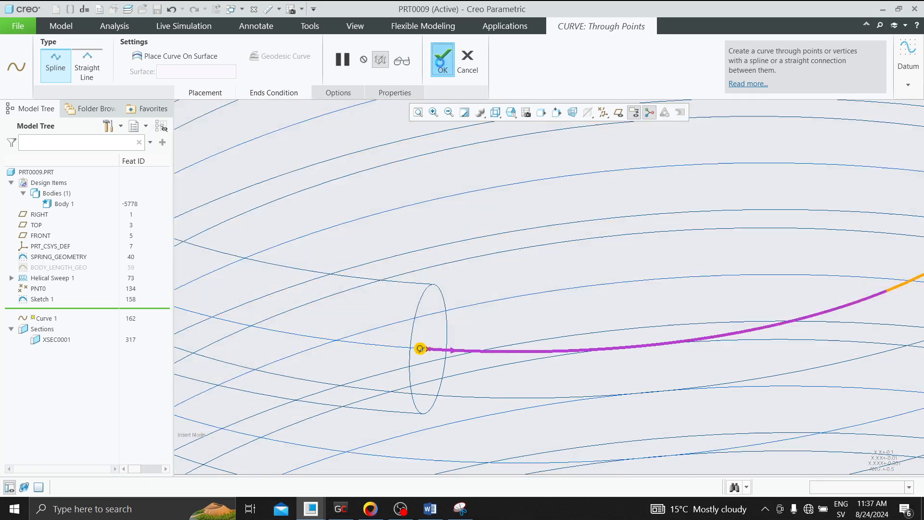
Display the model shaded with edges and examine the joint between the helical wire end and the swept hook
click(487, 116)
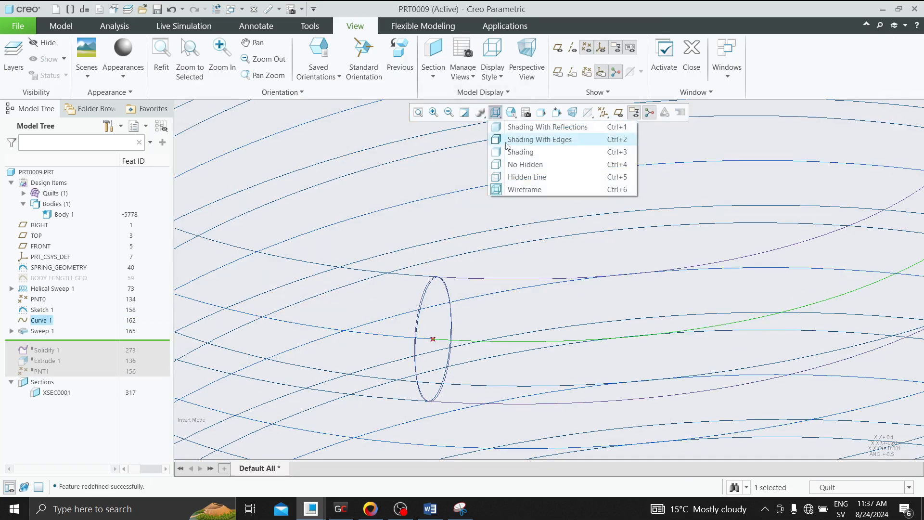
click(509, 140)
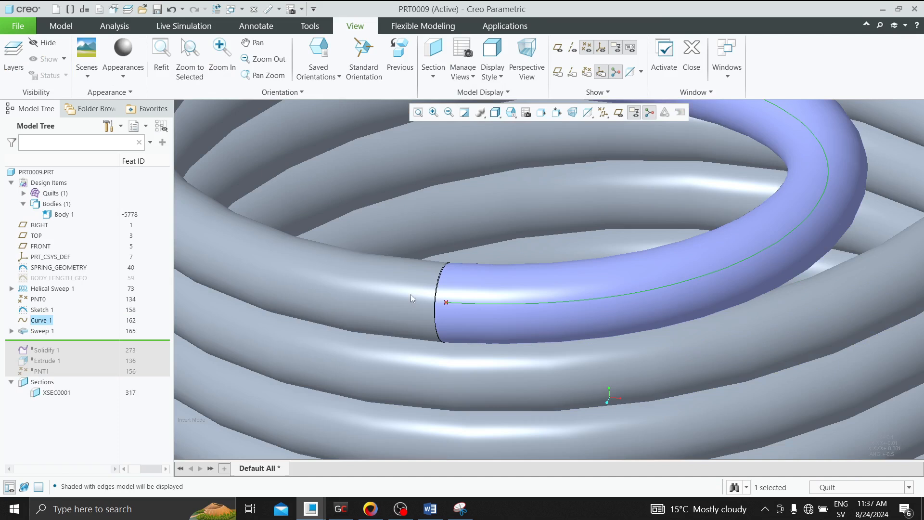
scroll(398, 309, up, 8)
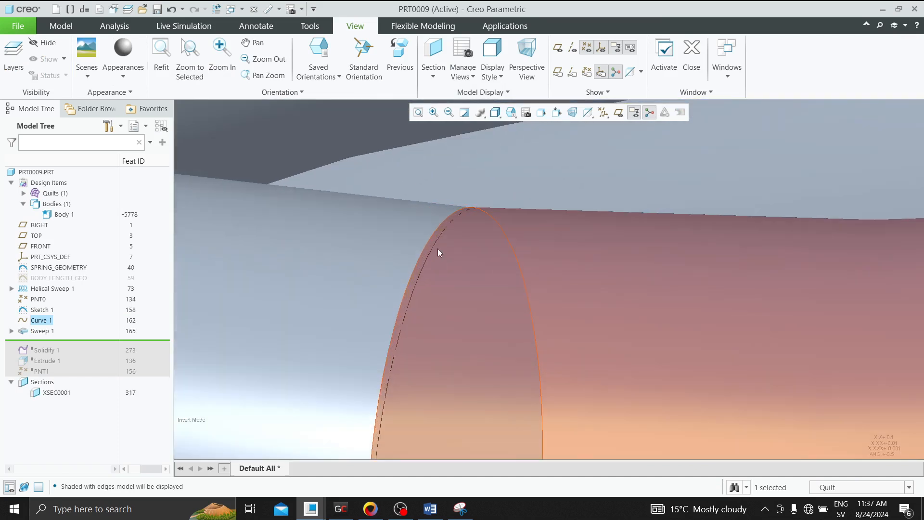
scroll(437, 248, down, 10)
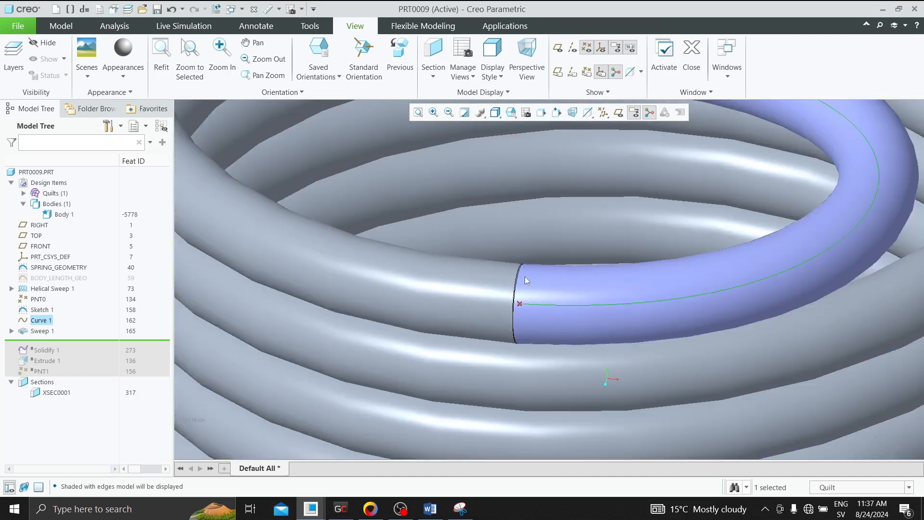
scroll(526, 277, up, 8)
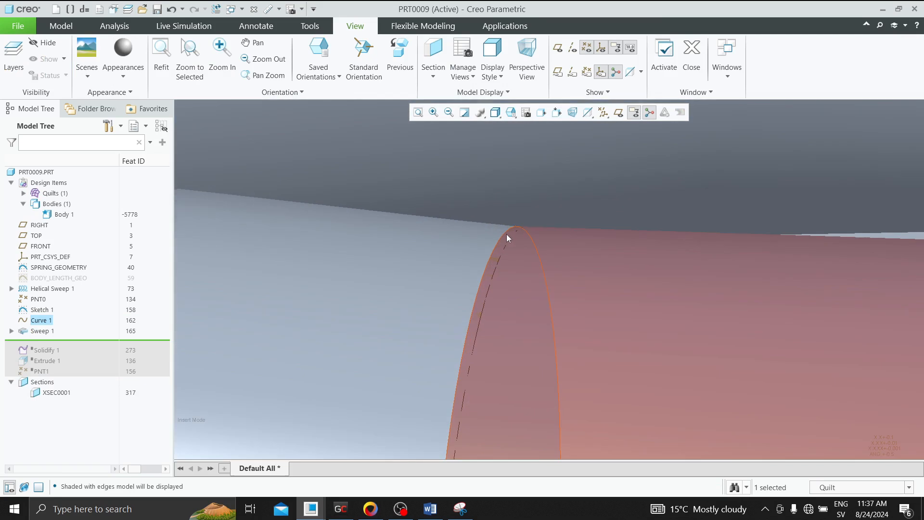
scroll(508, 233, down, 8)
scroll(509, 268, up, 3)
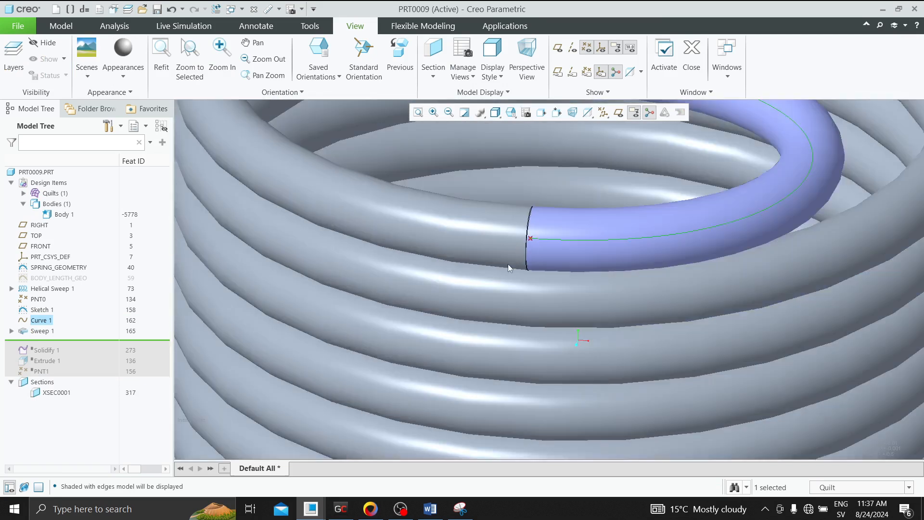
scroll(509, 268, down, 1)
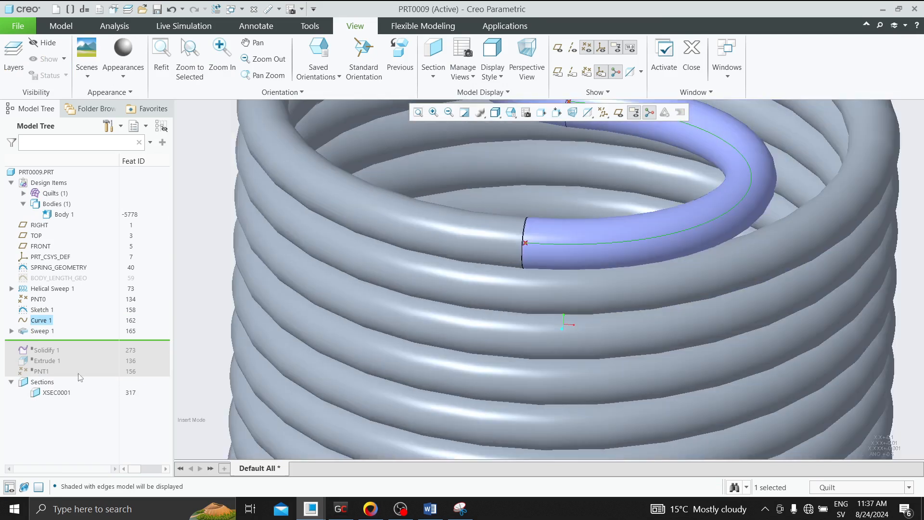
Create a planar cross section on the FRONT datum plane with its clipping direction flipped, and view the model in the FRONT orientation
click(433, 76)
click(449, 89)
click(40, 246)
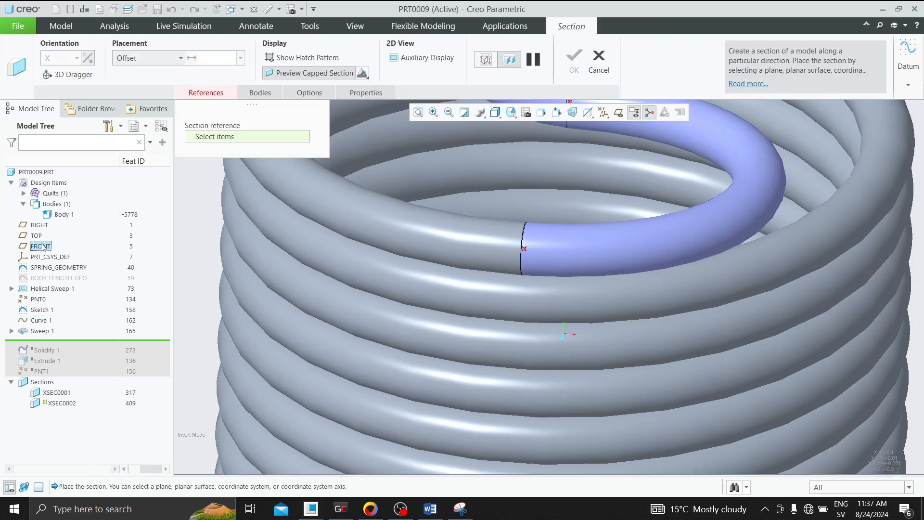
click(88, 59)
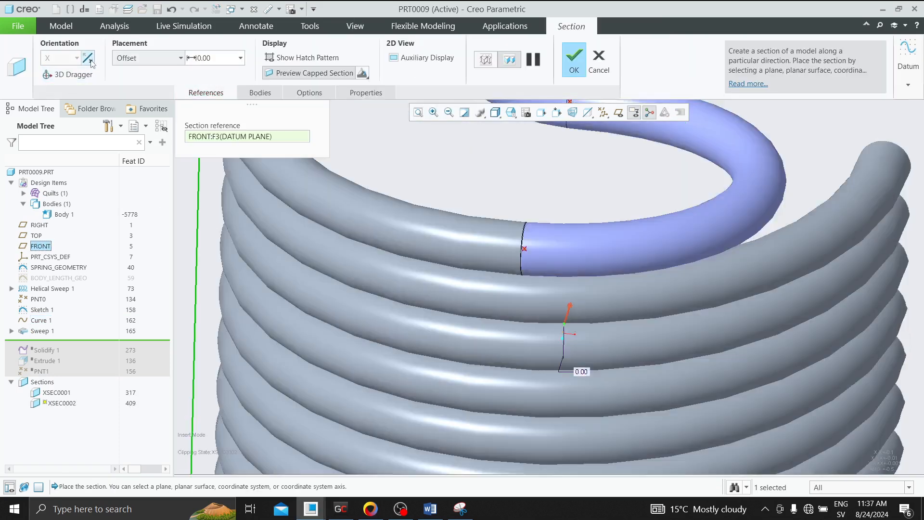
click(568, 65)
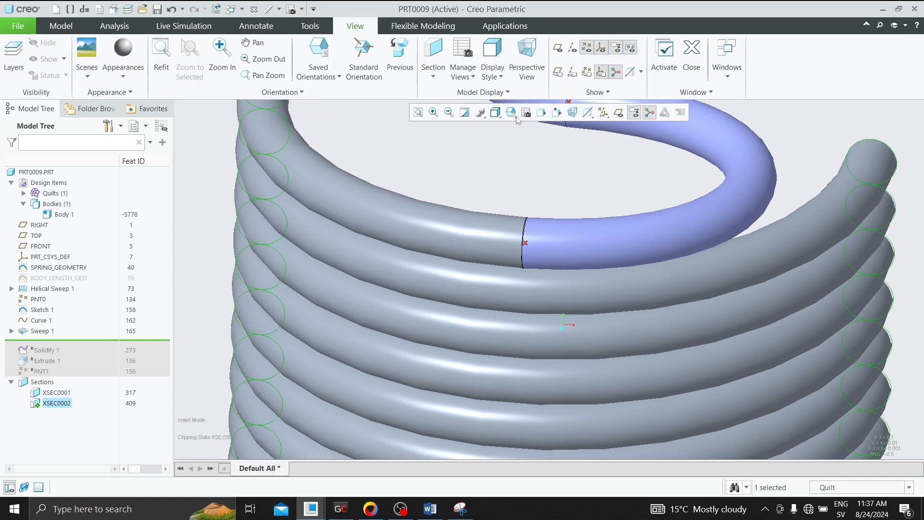
click(511, 112)
click(526, 169)
scroll(531, 222, down, 10)
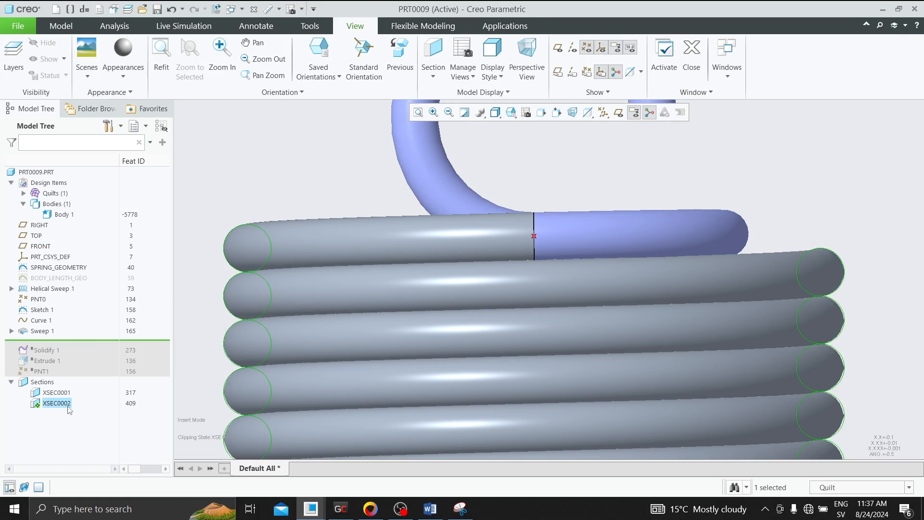
Redefine the cross section XSEC0002, flipping its clipping direction and moving its plane to an offset from the FRONT datum plane
double_click(68, 407)
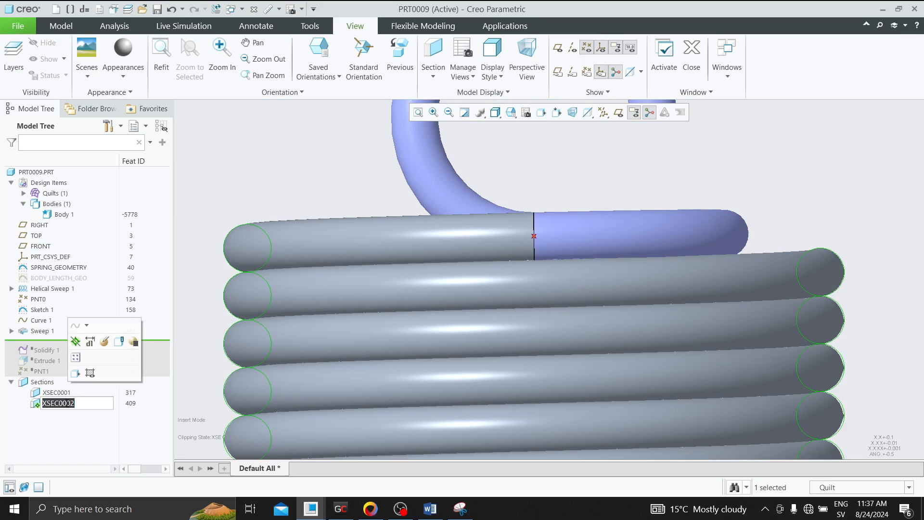
click(104, 342)
click(87, 58)
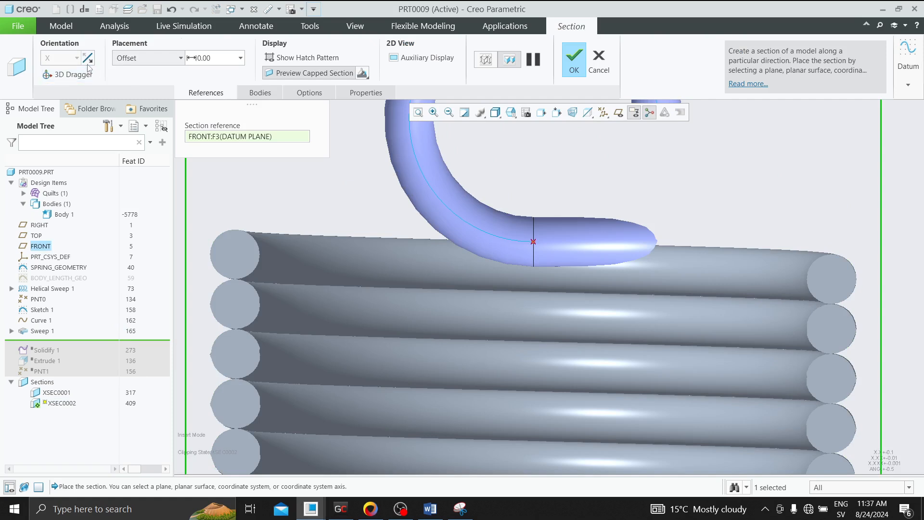
middle_drag(400, 140, 501, 332)
scroll(451, 260, down, 5)
drag(509, 338, 464, 374)
click(577, 64)
Switch to the FRONT orientation, examine the wire end's joint with the swept hook up close and select Curve 1
click(510, 114)
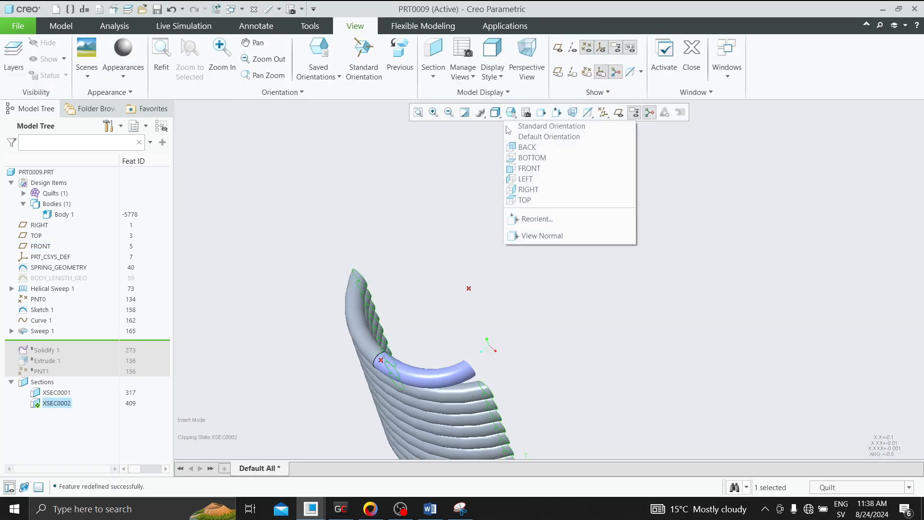
click(521, 169)
scroll(558, 231, up, 8)
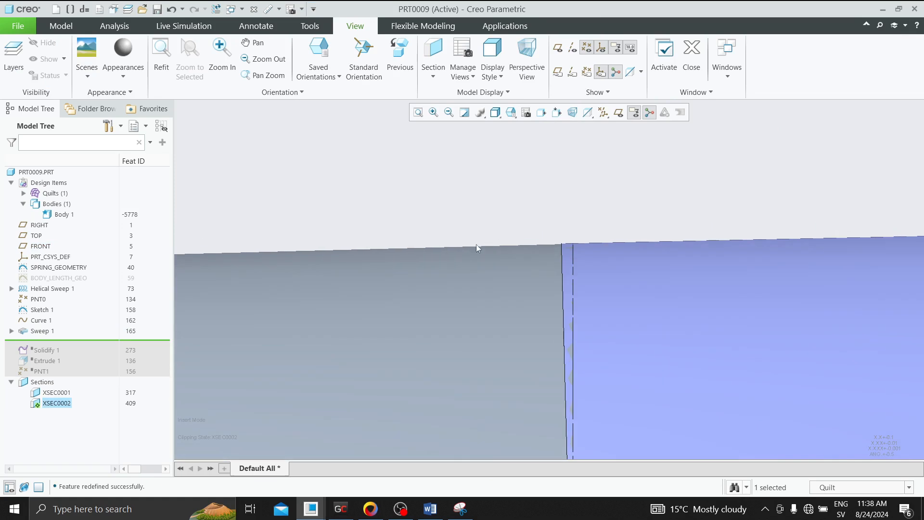
scroll(526, 239, down, 1)
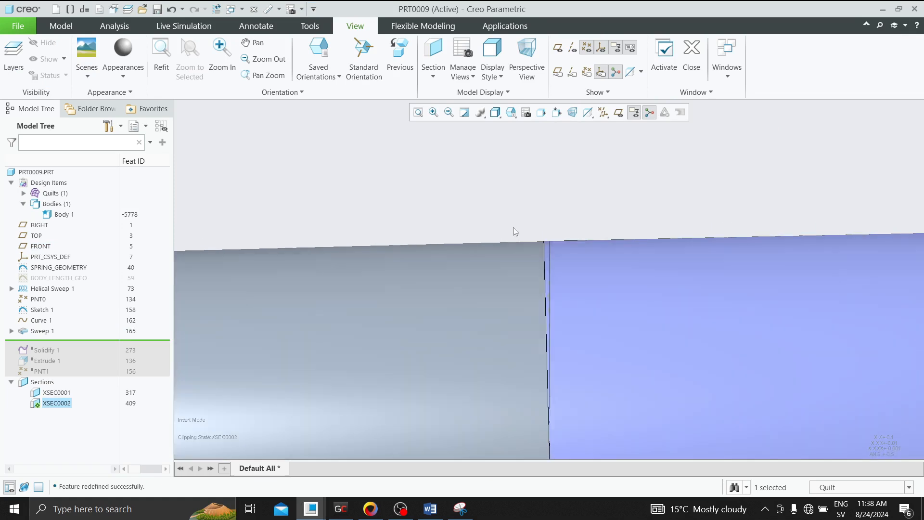
click(40, 320)
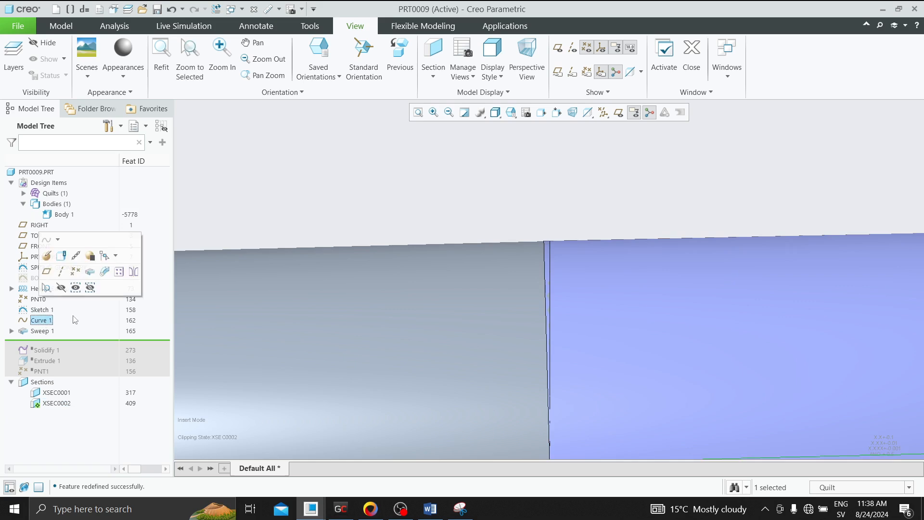
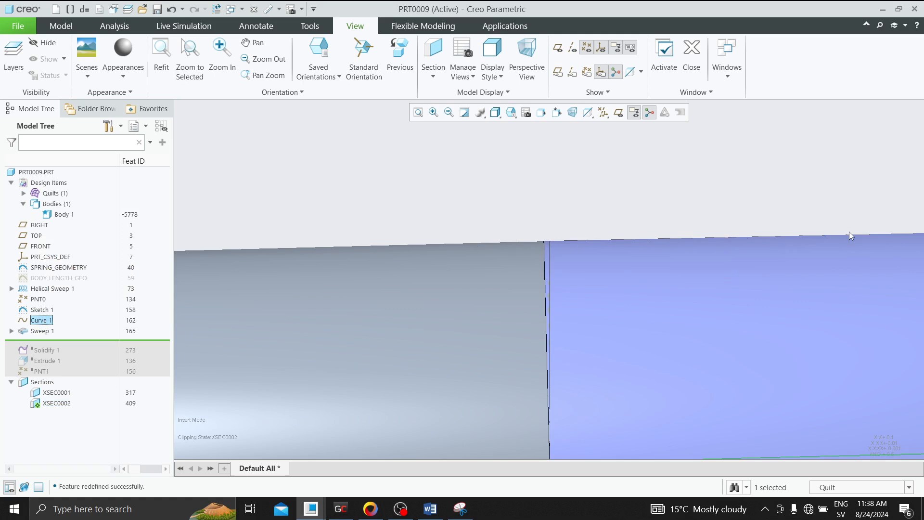
Redefine Helical Sweep 1 with its section orientation set to Normal to trajectory
scroll(573, 252, up, 2)
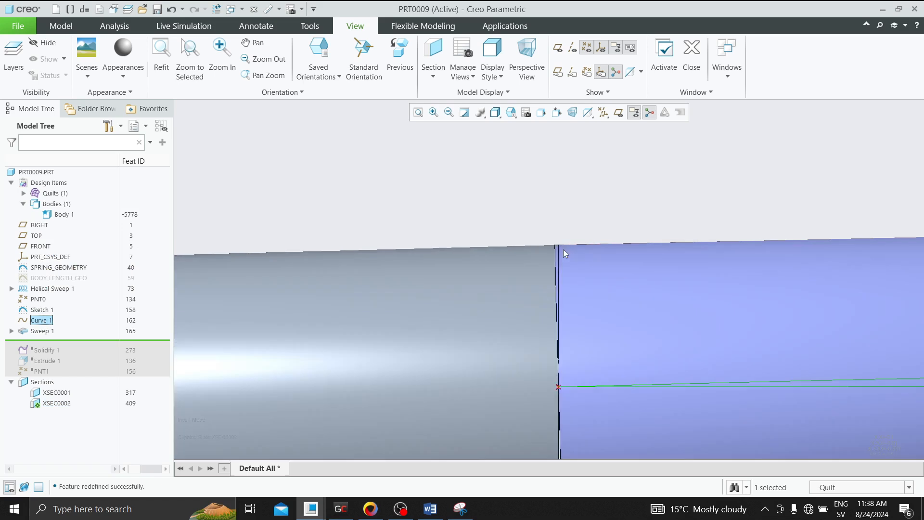
scroll(563, 249, down, 2)
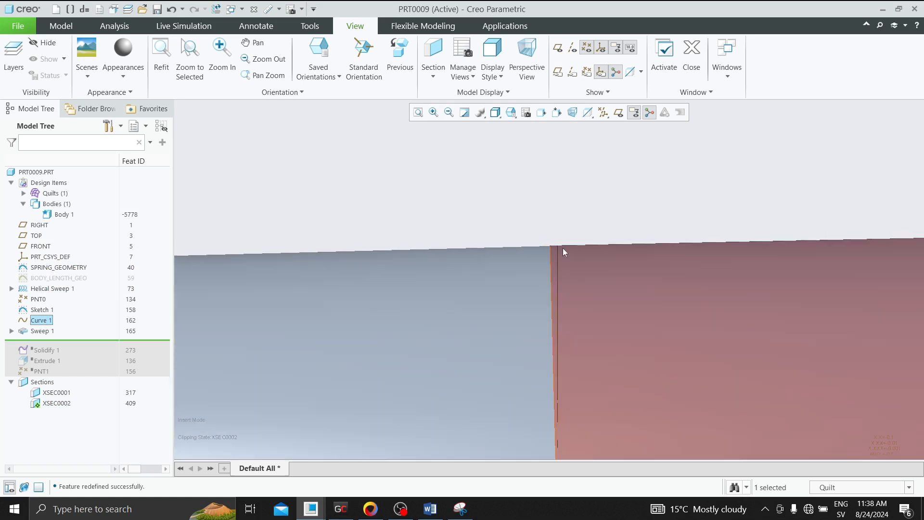
scroll(562, 244, up, 3)
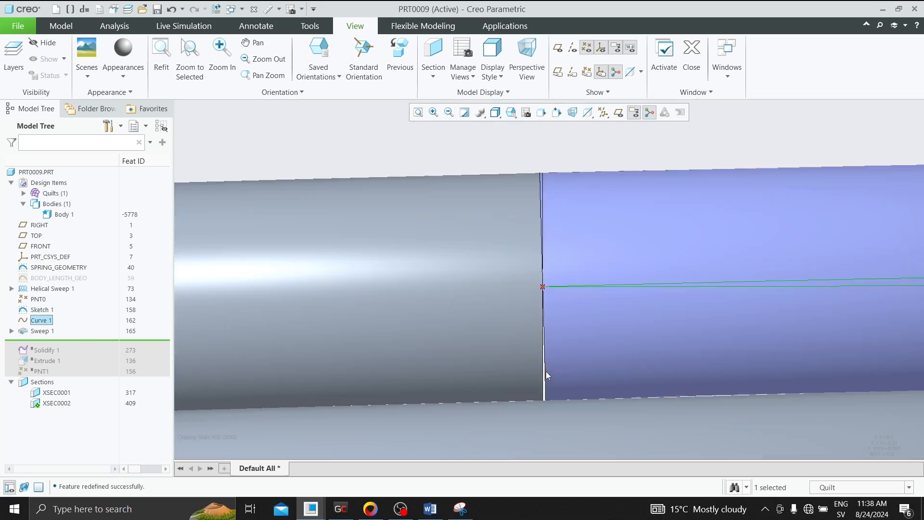
click(67, 288)
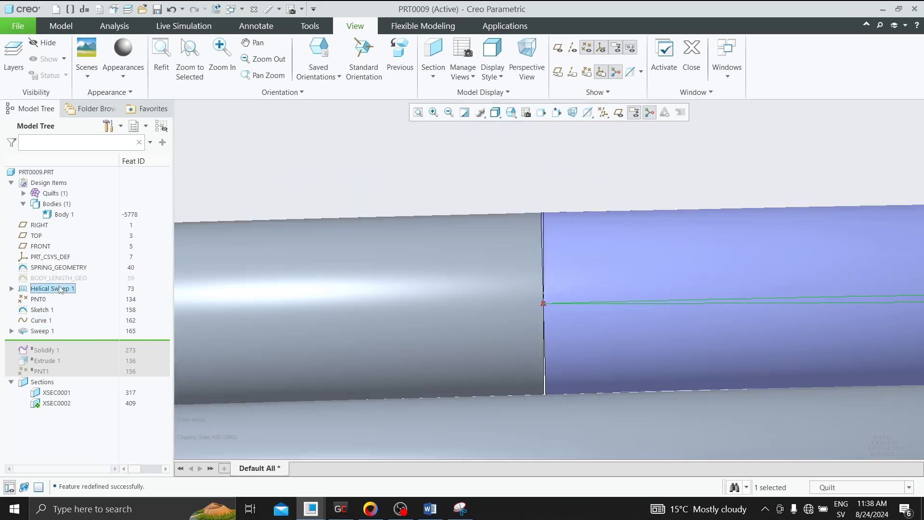
click(76, 223)
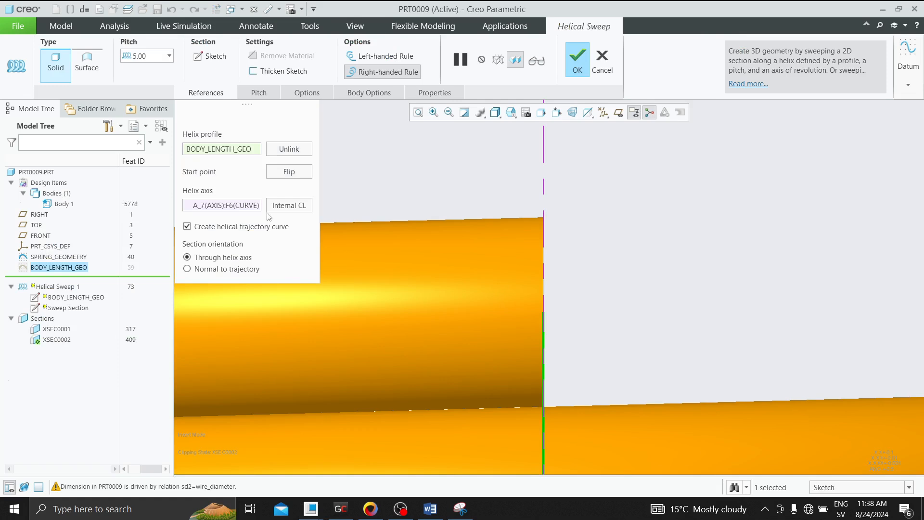
click(188, 269)
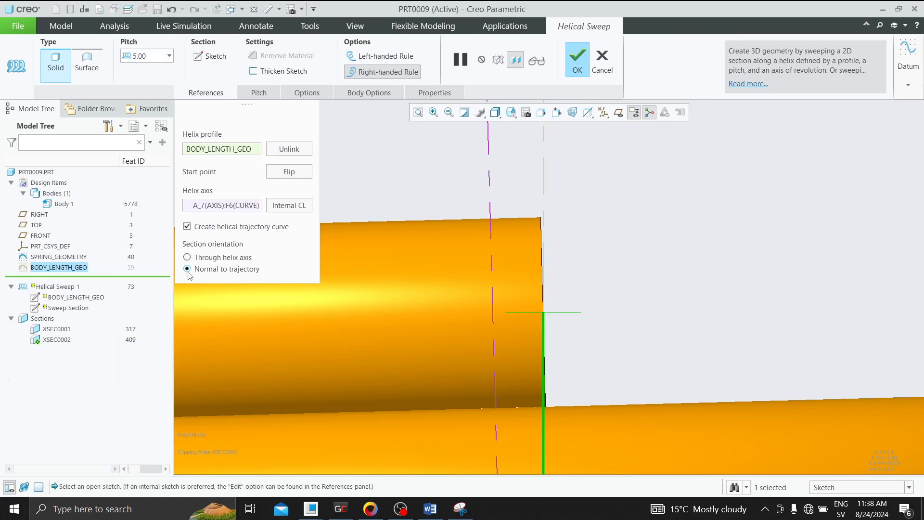
click(578, 61)
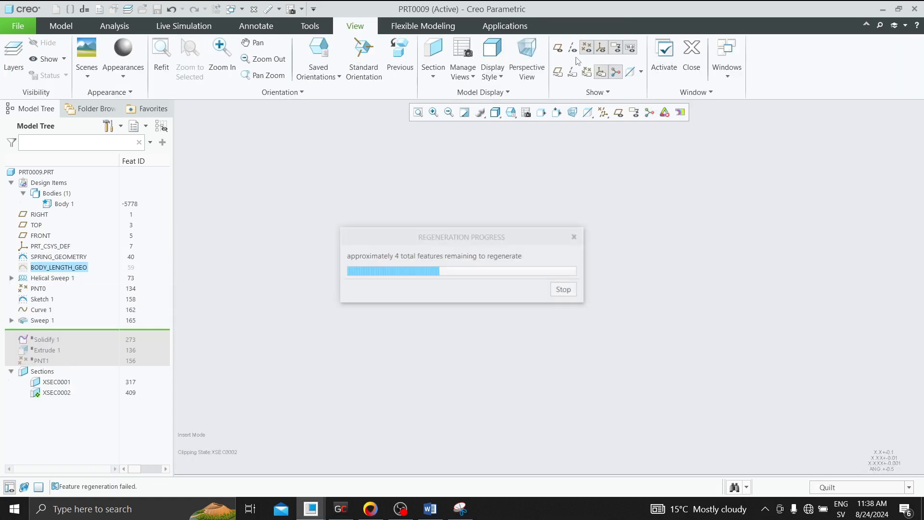
scroll(554, 174, up, 2)
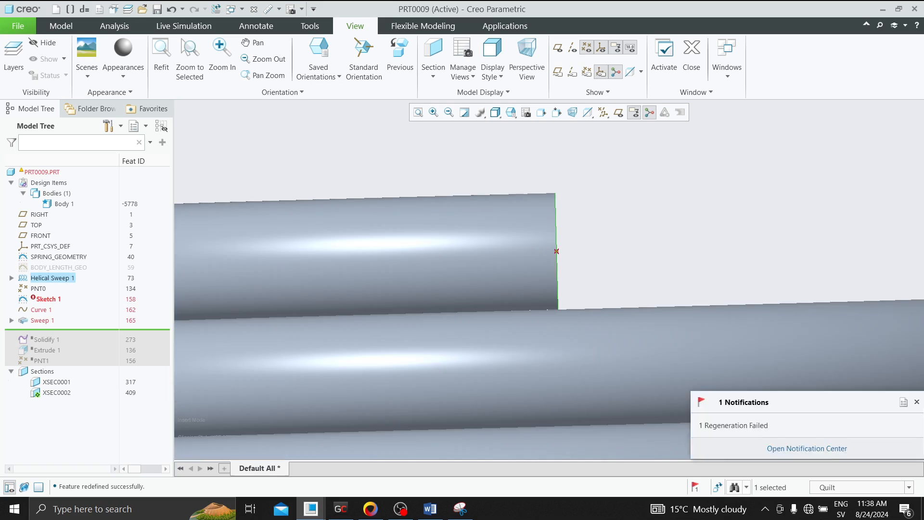
click(917, 402)
Try to place the failed Sketch 1 on the FRONT datum plane, with the TOP plane as reference oriented Right
scroll(634, 257, up, 2)
middle_drag(634, 257, 600, 261)
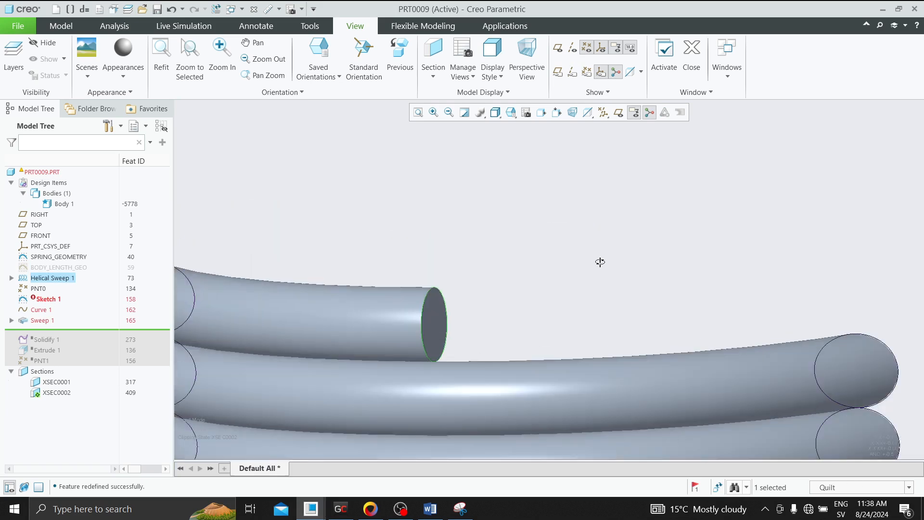
scroll(643, 257, up, 2)
scroll(512, 289, down, 2)
scroll(536, 282, up, 2)
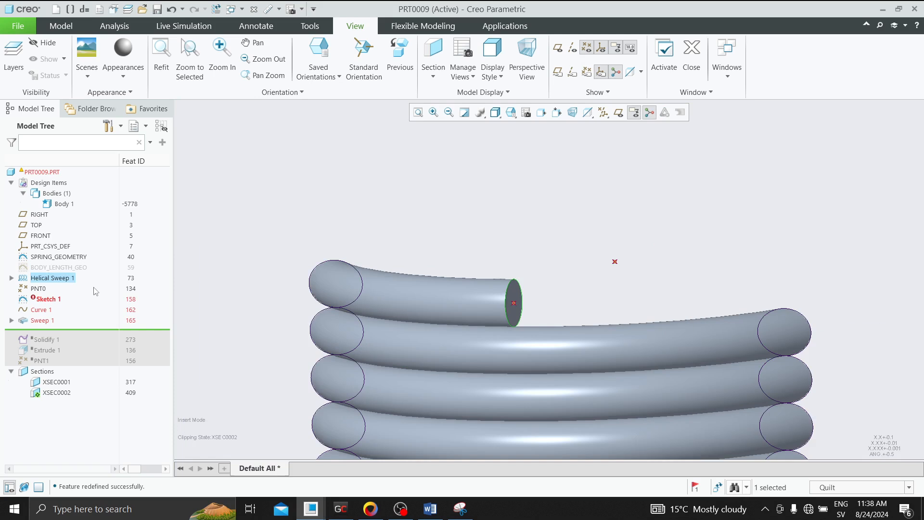
click(54, 301)
click(65, 237)
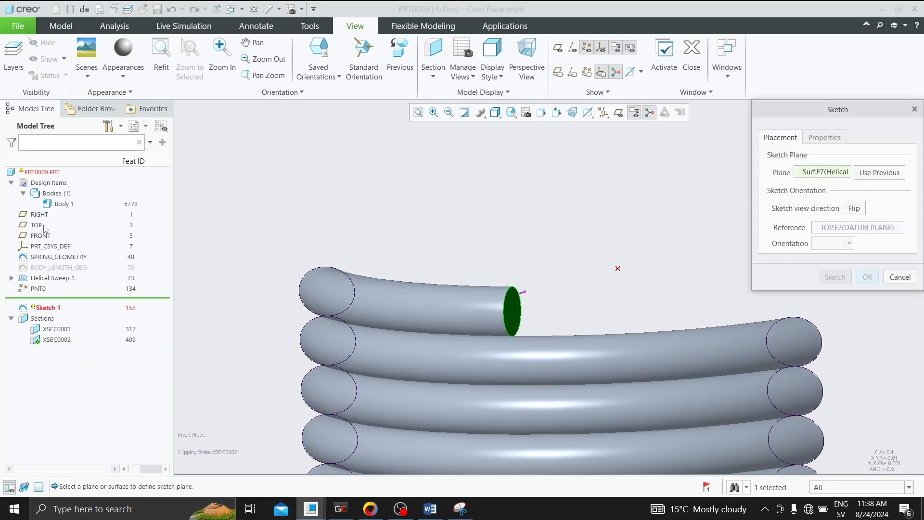
click(43, 227)
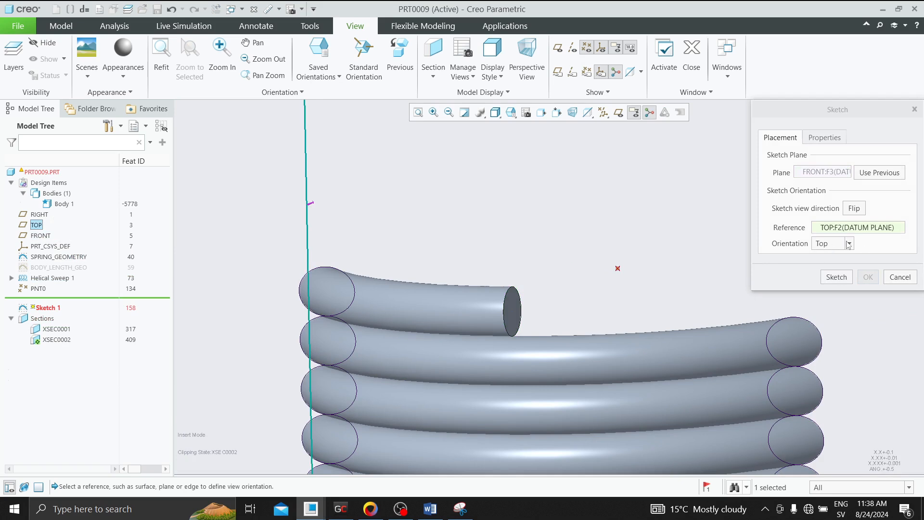
click(849, 244)
click(843, 288)
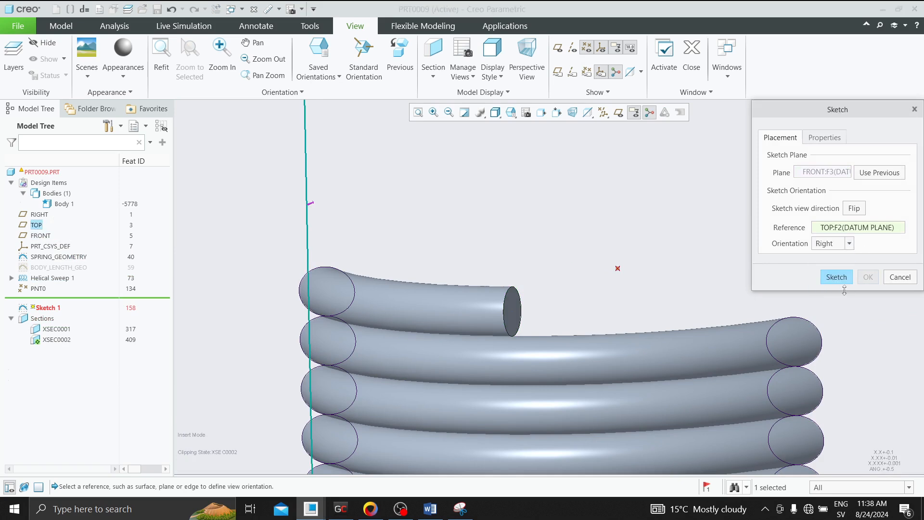
click(836, 277)
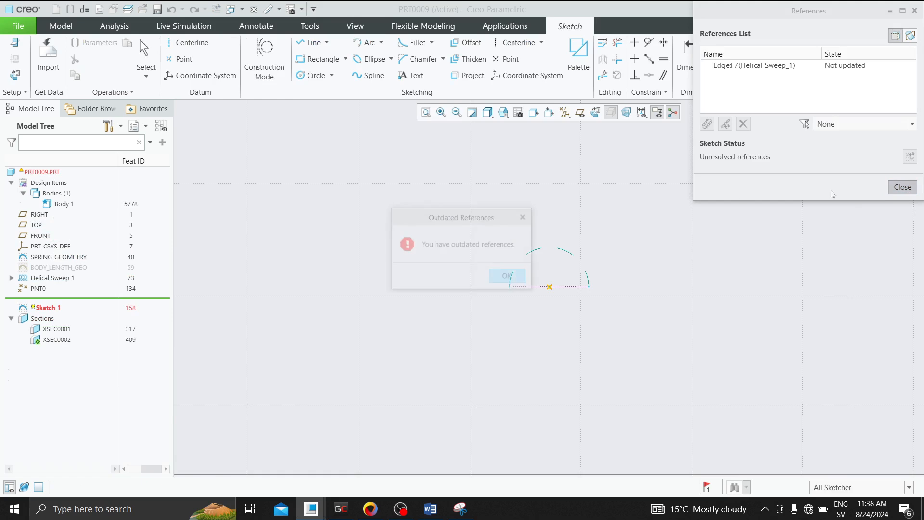
Try to update Sketch 1's outdated edge reference to Helical Sweep 1, with the display style set to shaded with edges
click(506, 274)
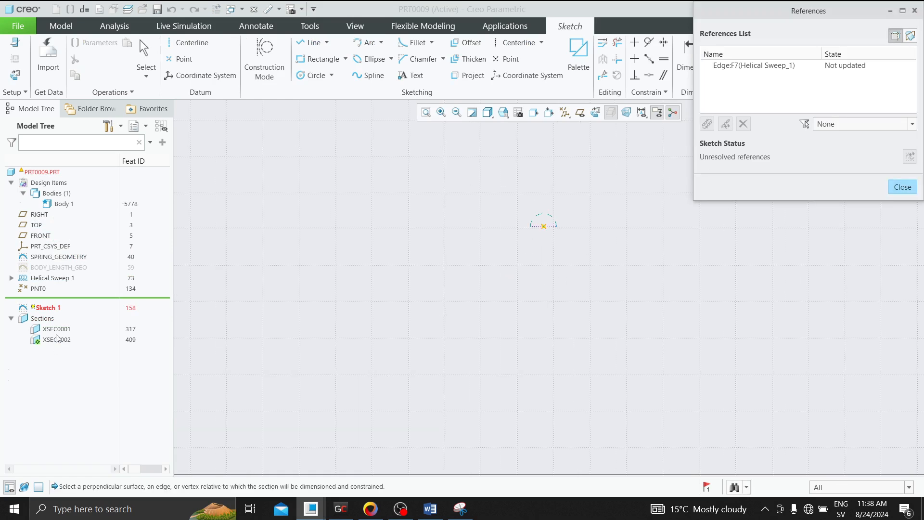
click(57, 339)
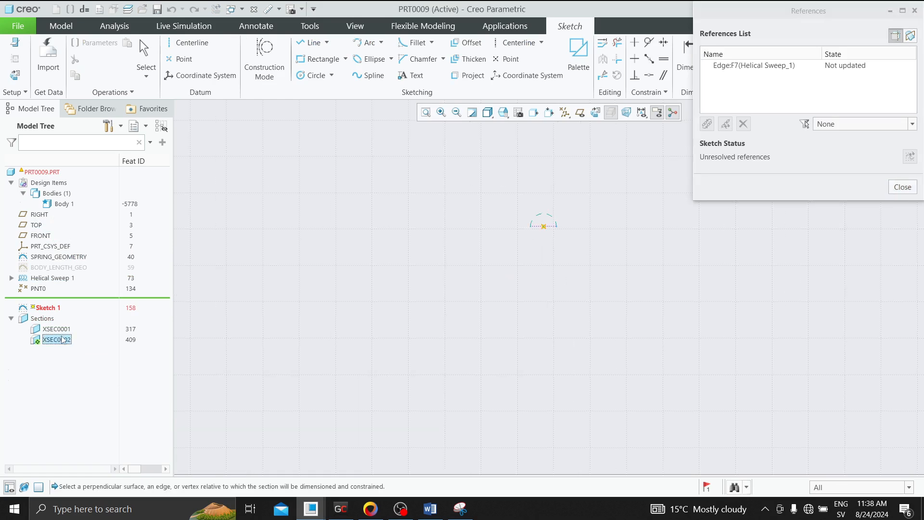
click(902, 187)
click(498, 279)
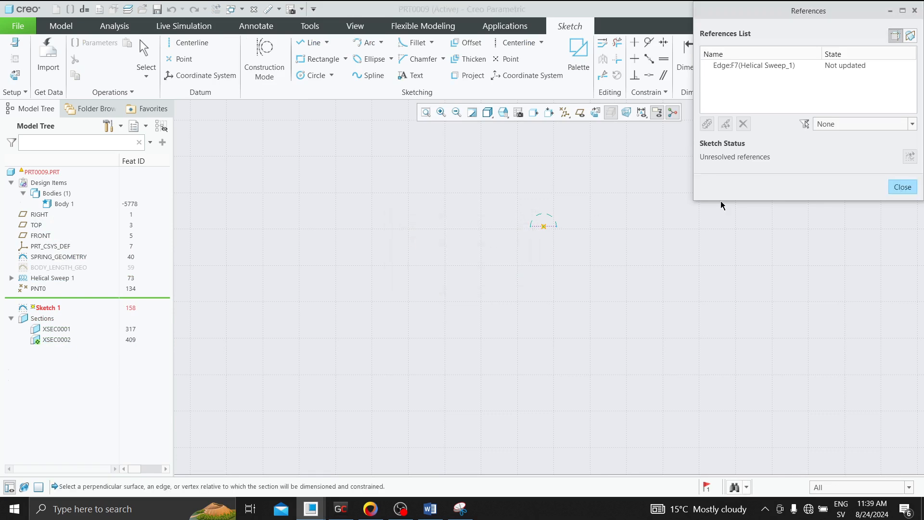
click(753, 66)
scroll(548, 223, up, 5)
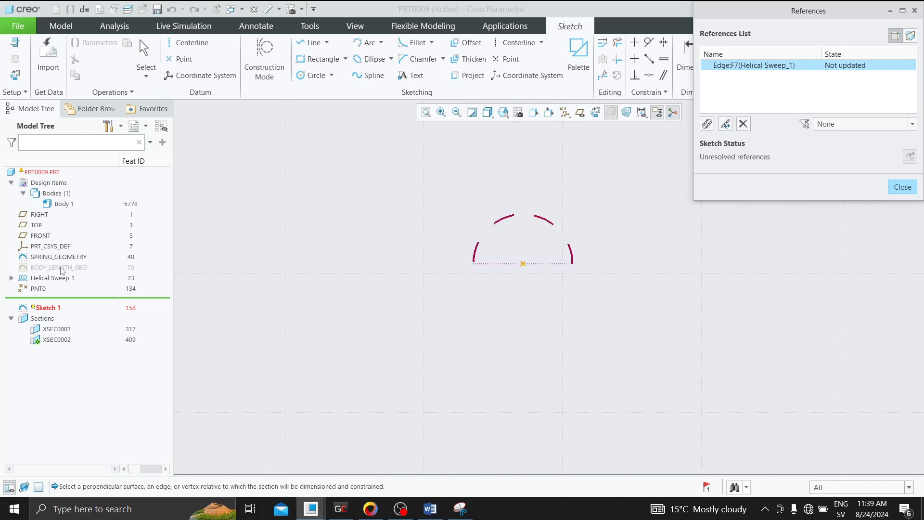
click(488, 112)
click(513, 139)
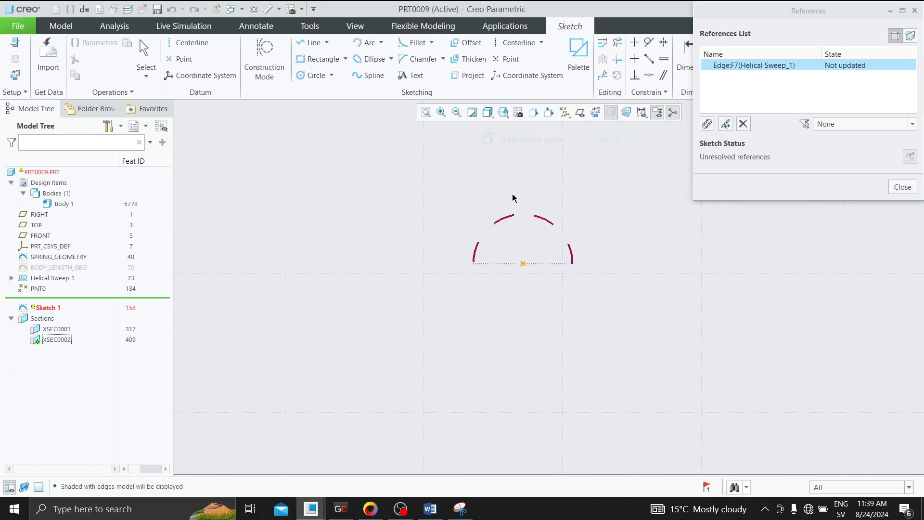
scroll(424, 251, down, 2)
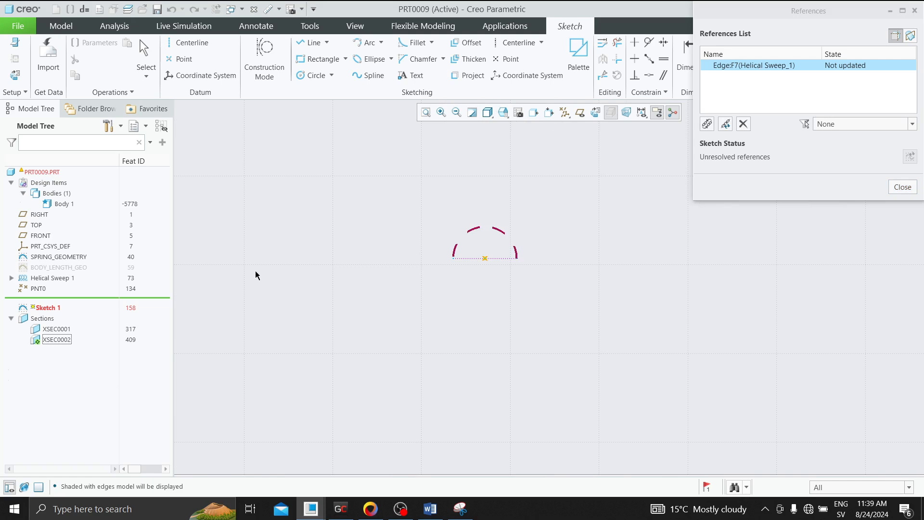
click(725, 124)
click(902, 188)
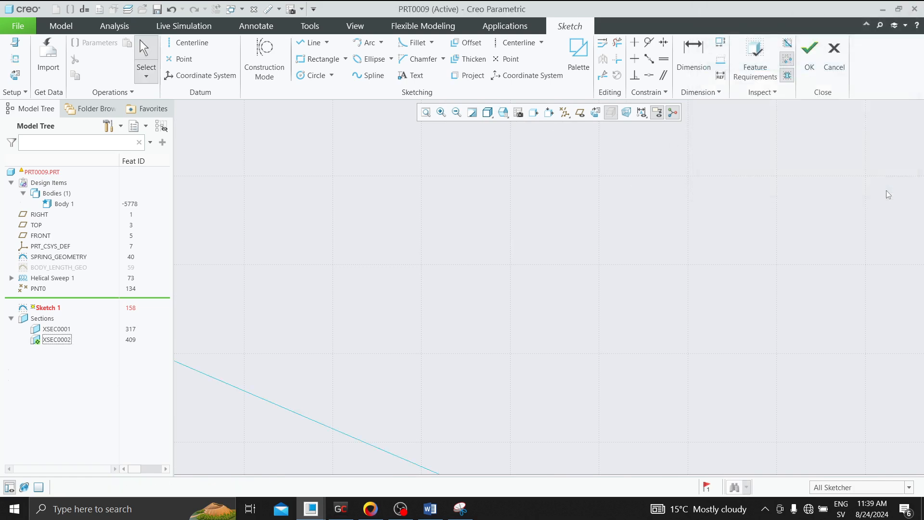
Quit the sketch without saving and cancel the redefinition of Sketch 1
click(57, 340)
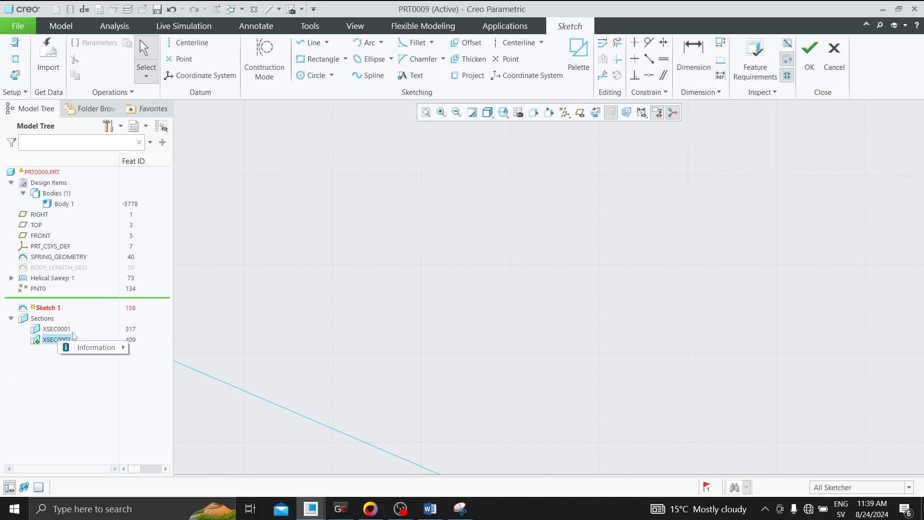
click(835, 50)
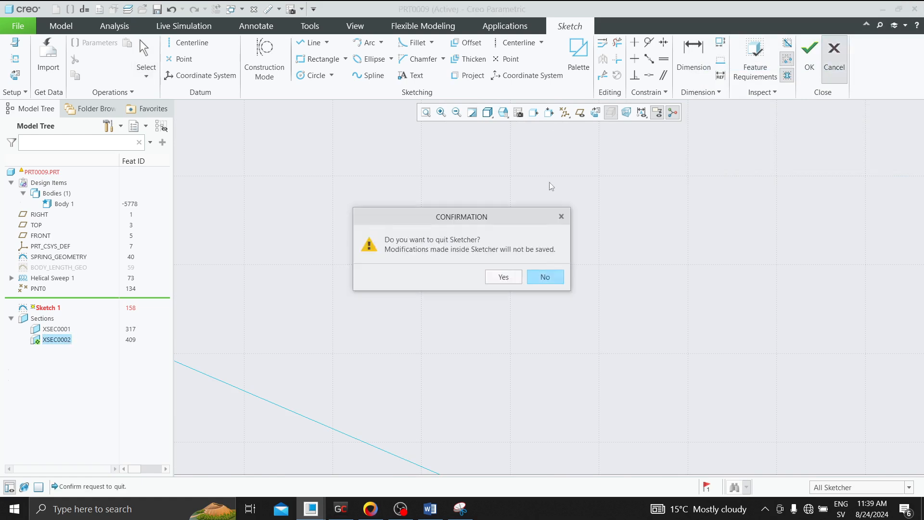
click(504, 274)
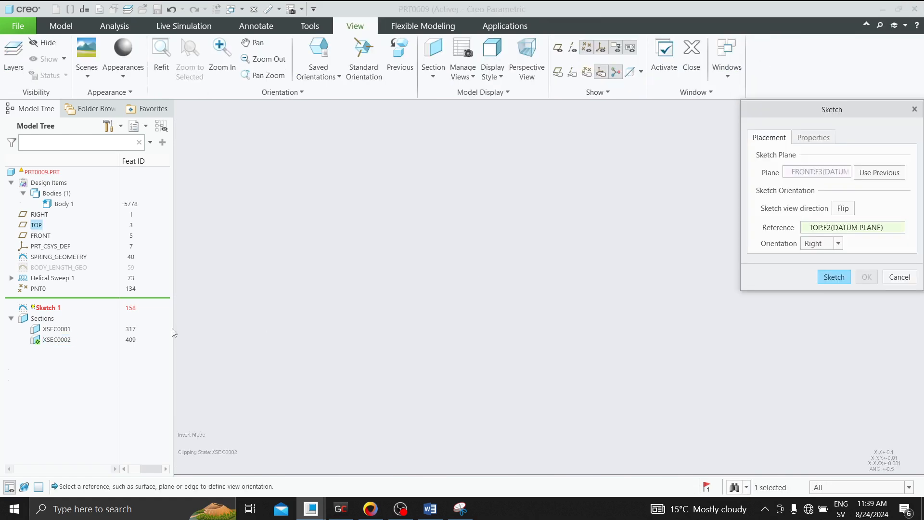
click(900, 277)
click(465, 276)
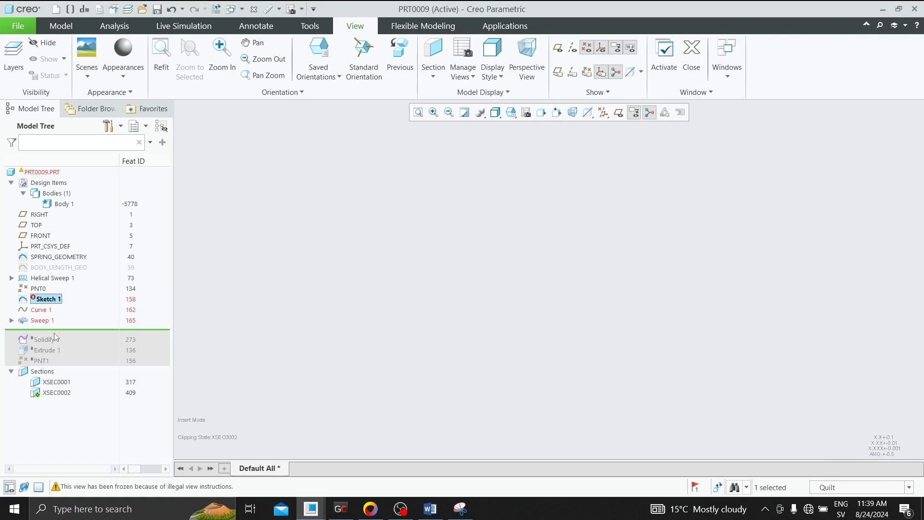
Deactivate the cross section XSEC0002 and view the whole spring at an angle
right_click(57, 392)
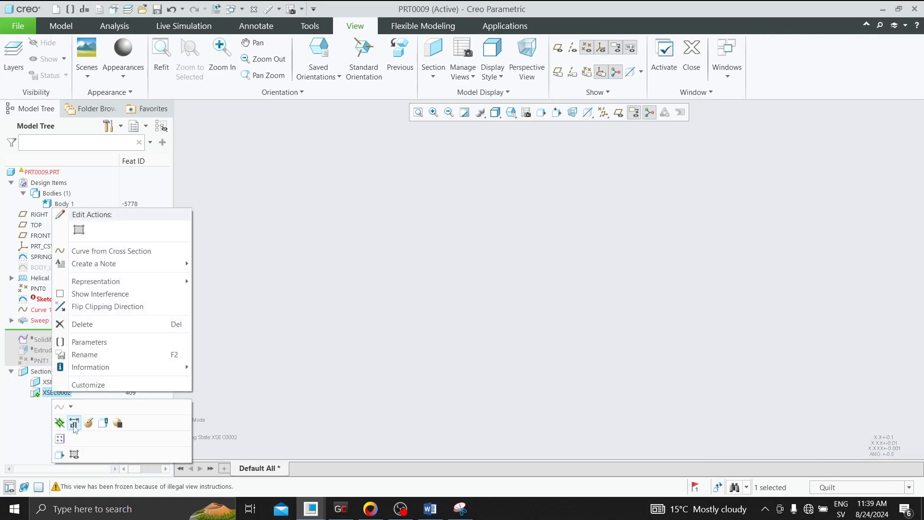
click(74, 424)
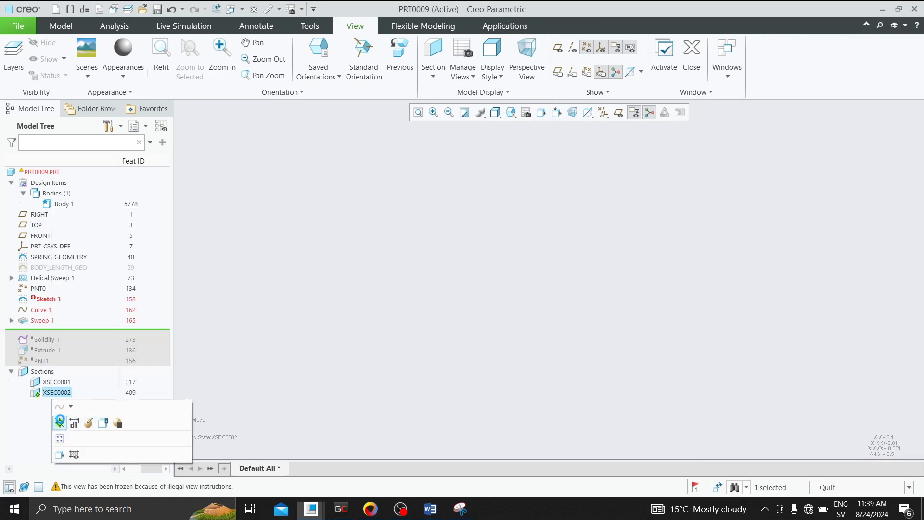
click(496, 112)
scroll(491, 252, up, 1)
scroll(491, 253, up, 2)
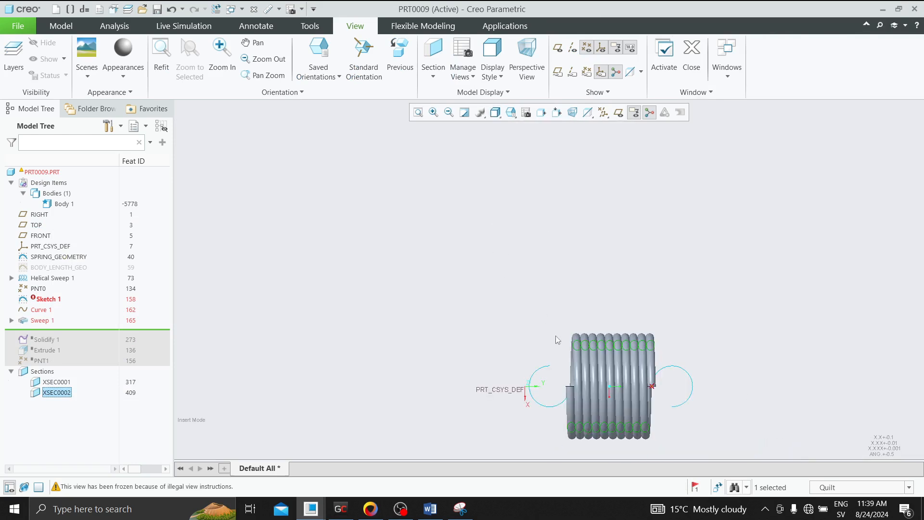
middle_drag(555, 335, 298, 330)
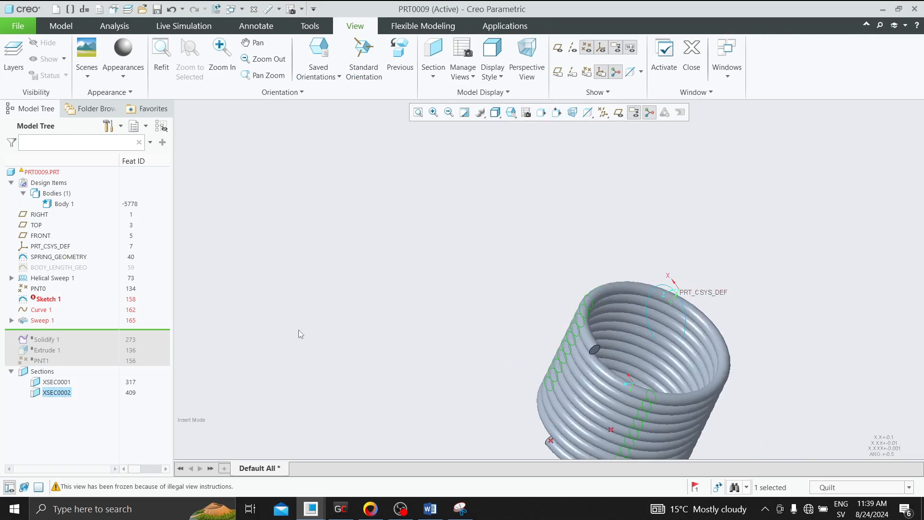
Redefine Sketch 1's placement on the FRONT datum plane, with the TOP plane as reference oriented Top, and open its sketch
click(48, 299)
click(54, 234)
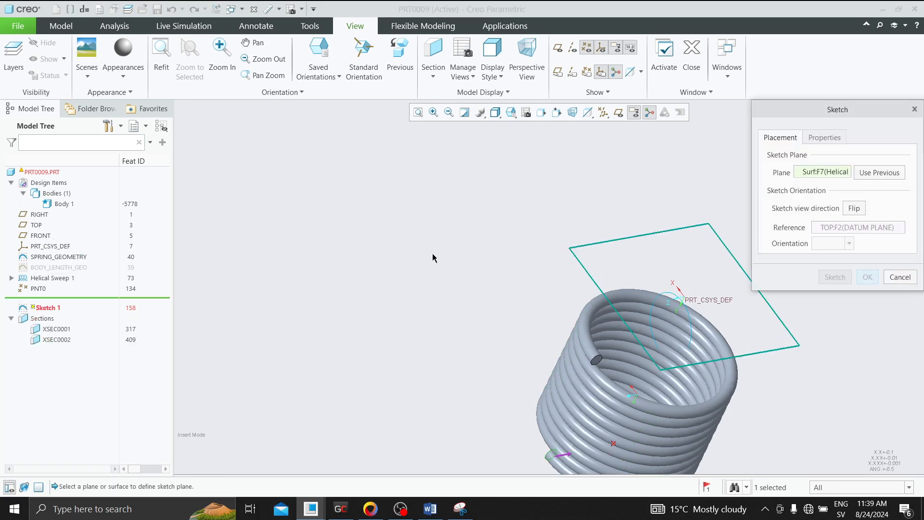
scroll(432, 255, up, 2)
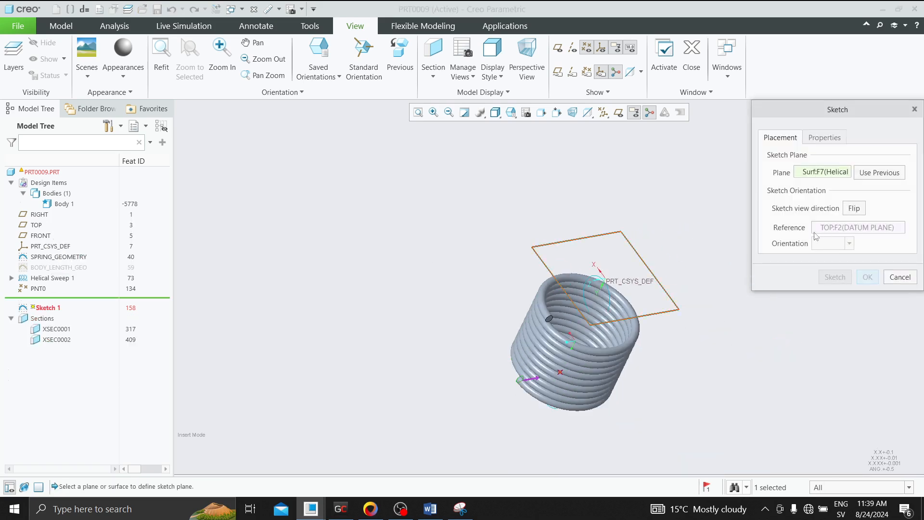
scroll(608, 289, down, 3)
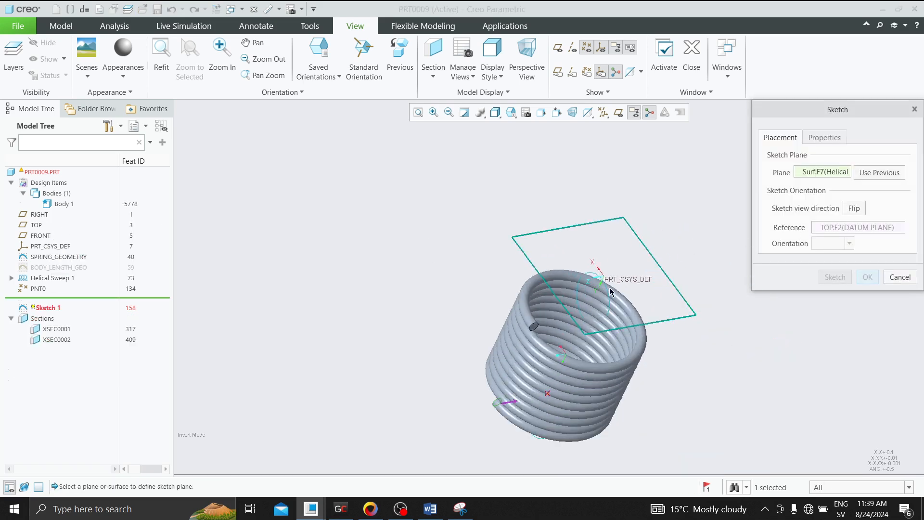
click(38, 236)
mouse_move(384, 239)
middle_down()
mouse_move(390, 223)
mouse_move(428, 213)
mouse_move(419, 243)
mouse_move(410, 224)
mouse_move(415, 233)
middle_up()
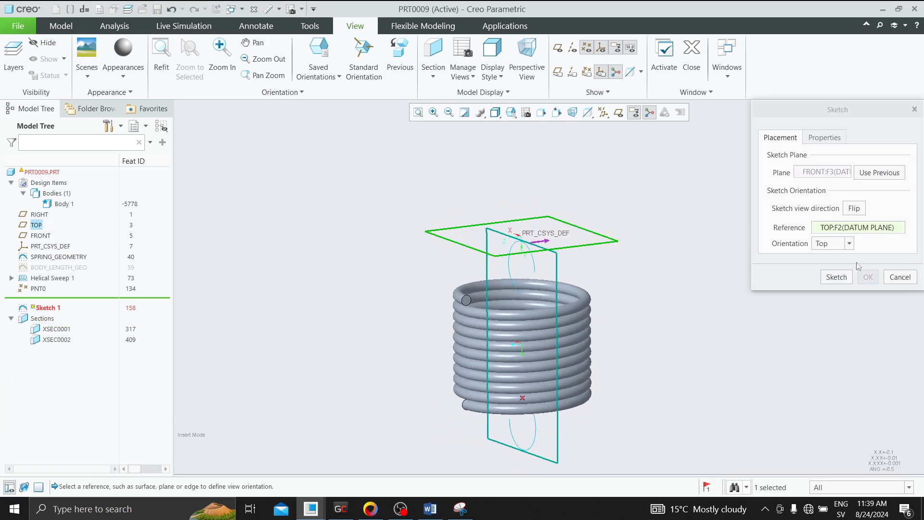
click(833, 278)
scroll(631, 260, down, 3)
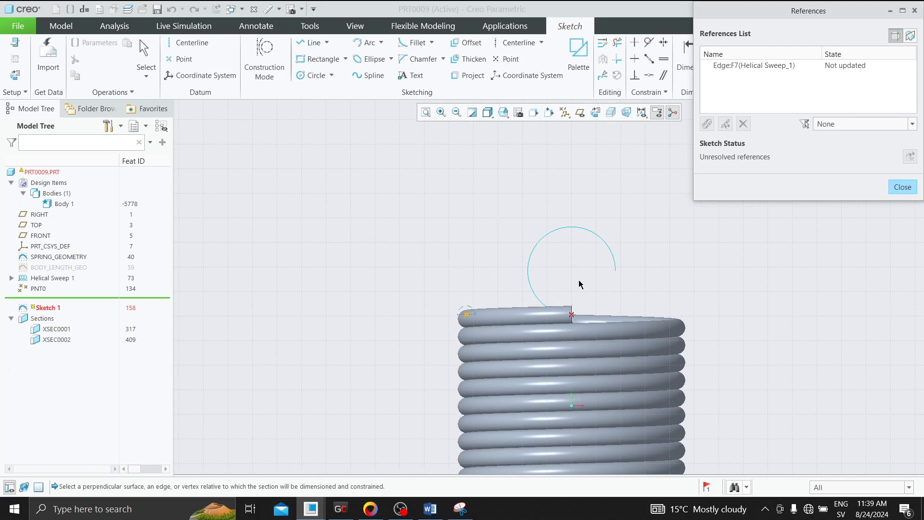
scroll(580, 304, down, 2)
middle_drag(557, 315, 510, 324)
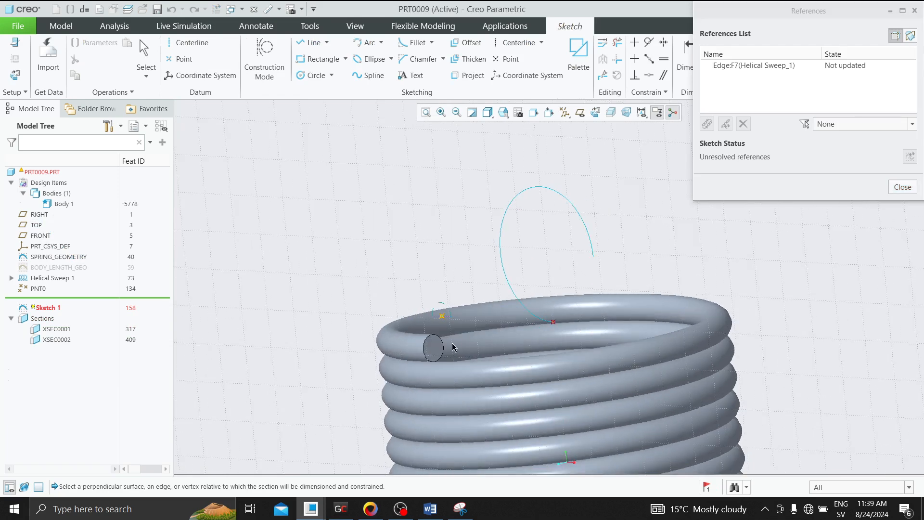
Replace Sketch 1's outdated edge reference with the wire's end face on Helical Sweep 1 and accept the sketch
scroll(424, 340, down, 3)
click(737, 66)
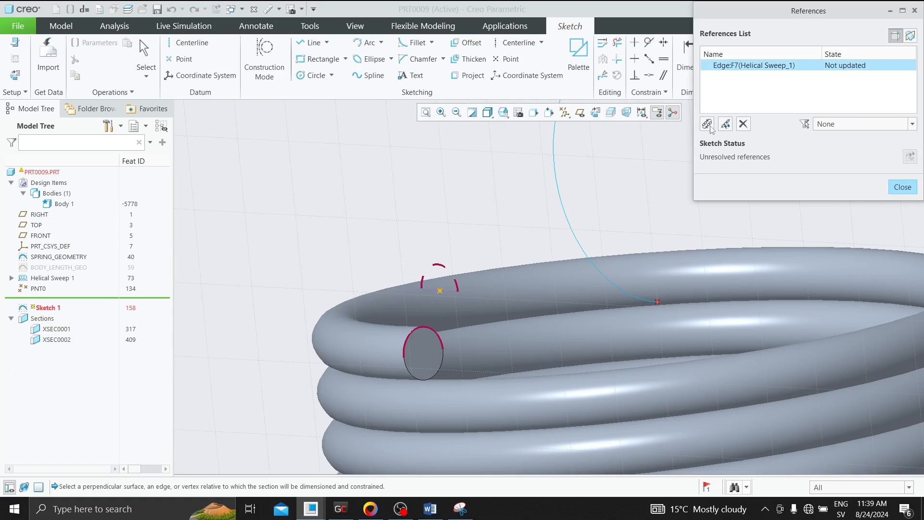
click(707, 124)
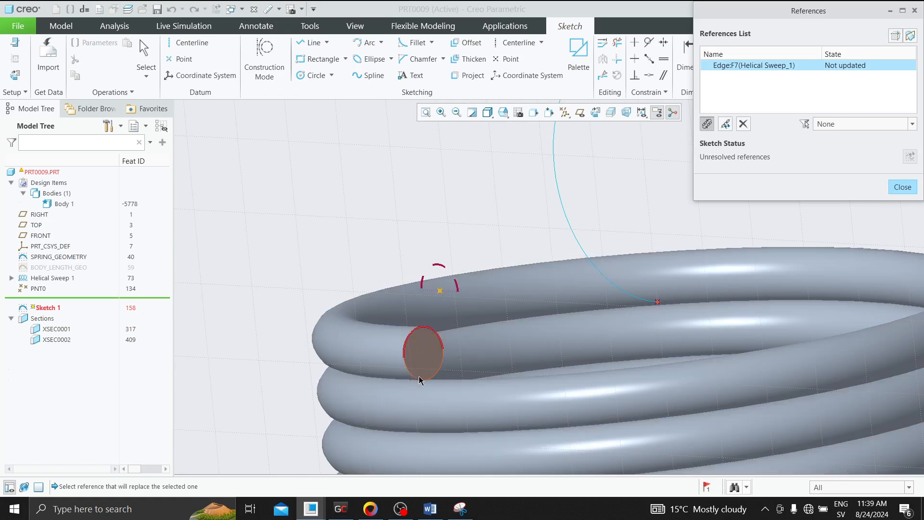
click(415, 380)
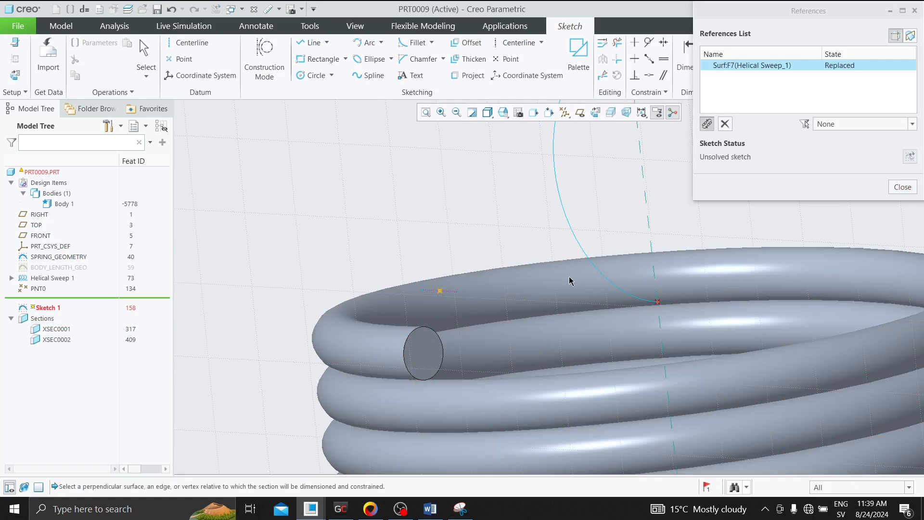
click(904, 188)
click(809, 55)
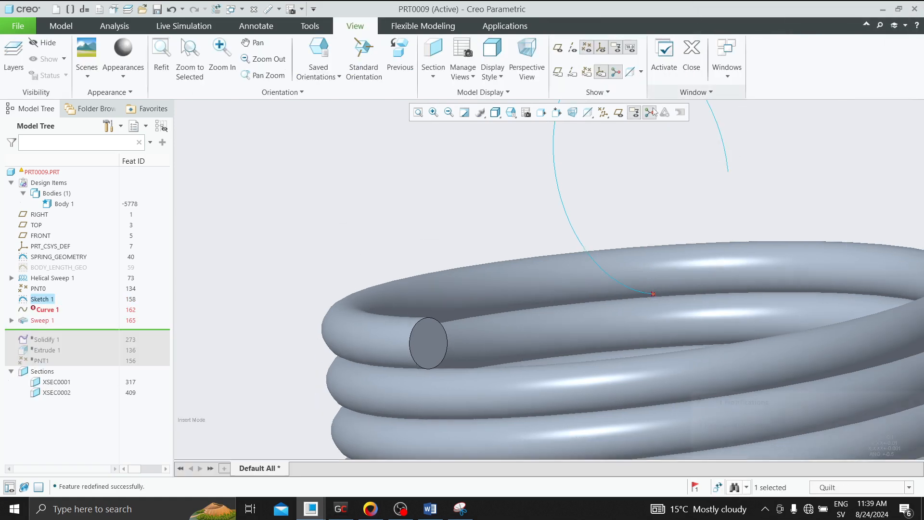
Reopen Sketch 1 and add the circular edge of Helical Sweep 1's wire end as a sketch reference
scroll(507, 183, up, 3)
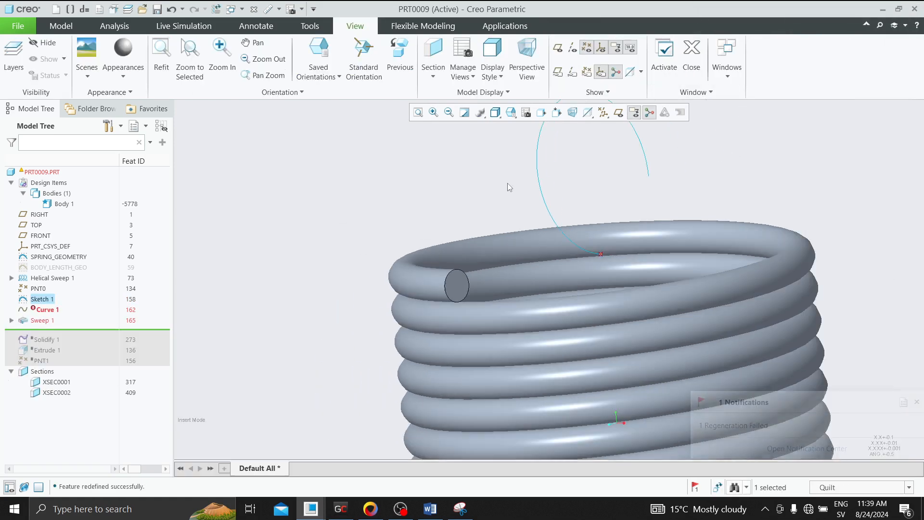
click(41, 311)
click(41, 299)
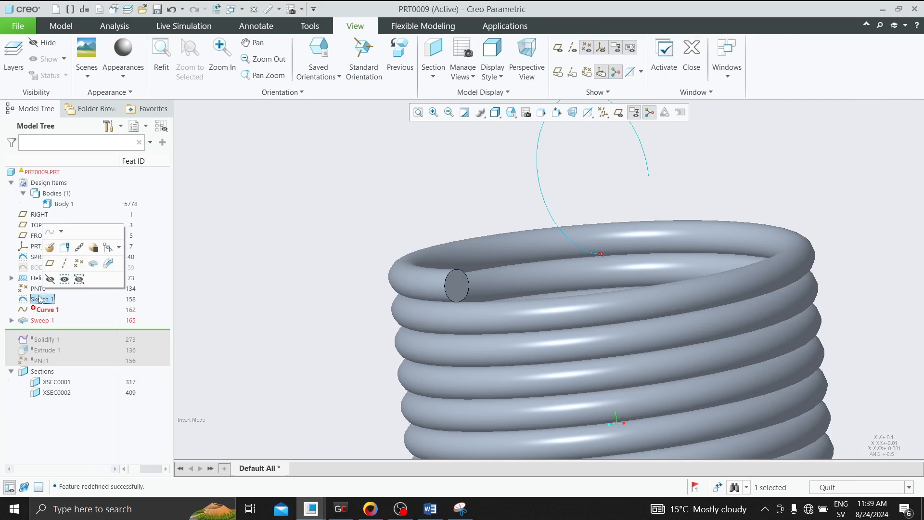
click(45, 229)
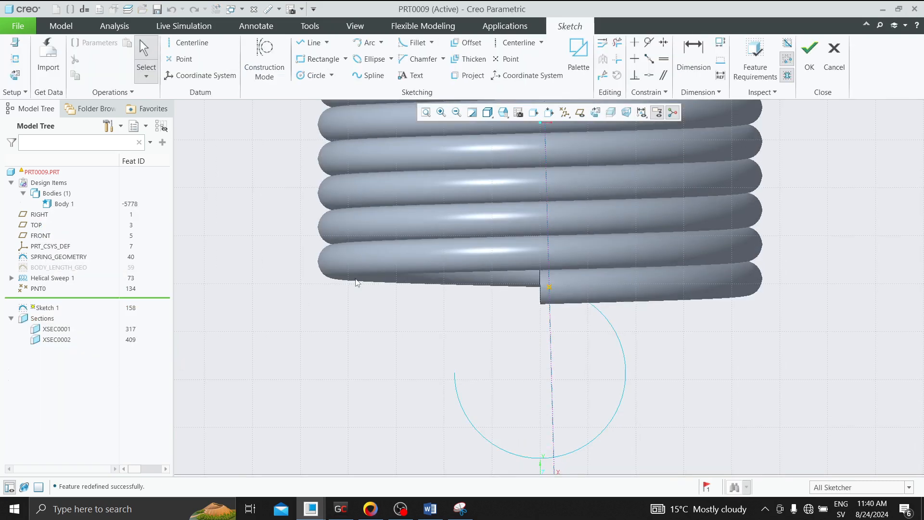
scroll(496, 319, up, 5)
scroll(508, 214, down, 5)
mouse_move(471, 241)
middle_down()
mouse_move(446, 255)
mouse_move(546, 264)
middle_up()
scroll(516, 251, down, 2)
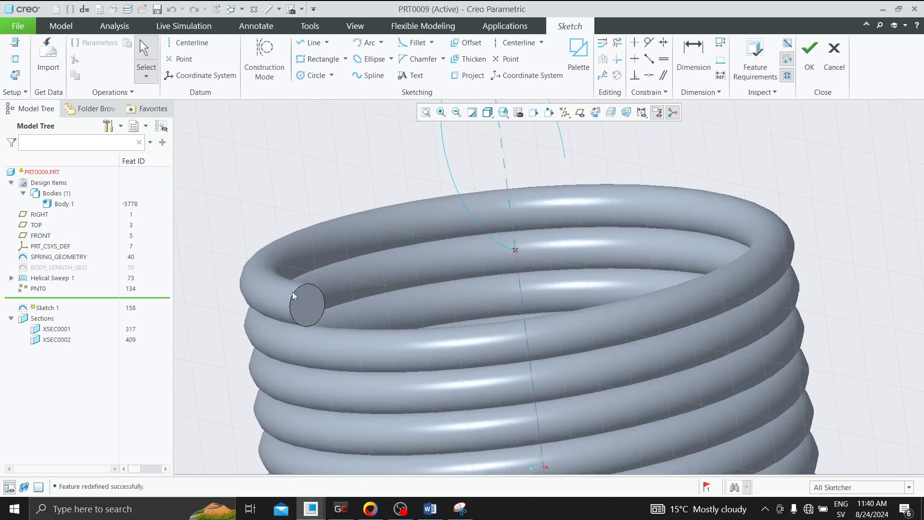
click(15, 58)
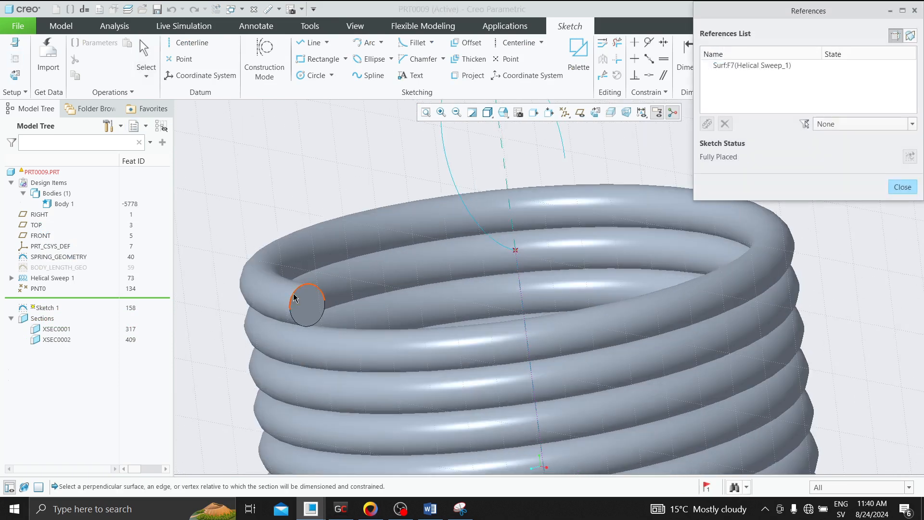
click(509, 251)
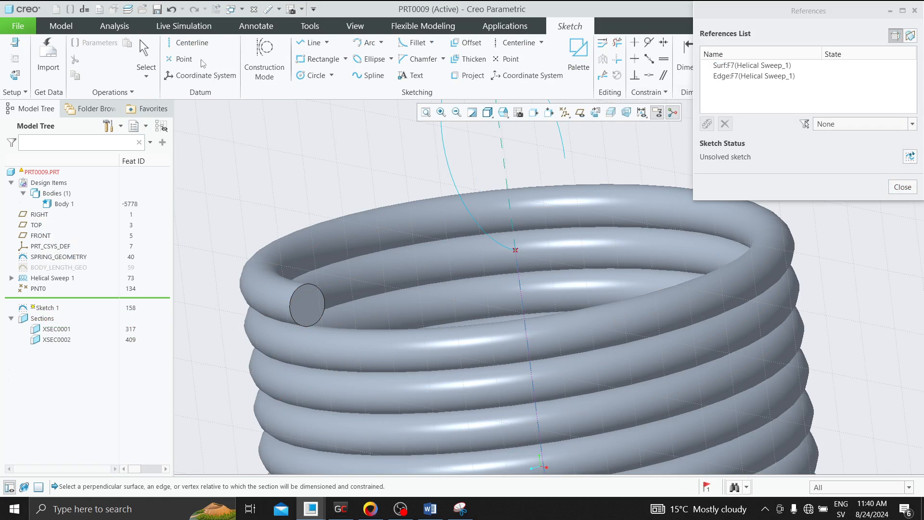
Try to place a datum point, a centerline and a construction line at the wire's end face
middle_drag(448, 127, 438, 224)
scroll(438, 218, up, 6)
scroll(392, 227, down, 6)
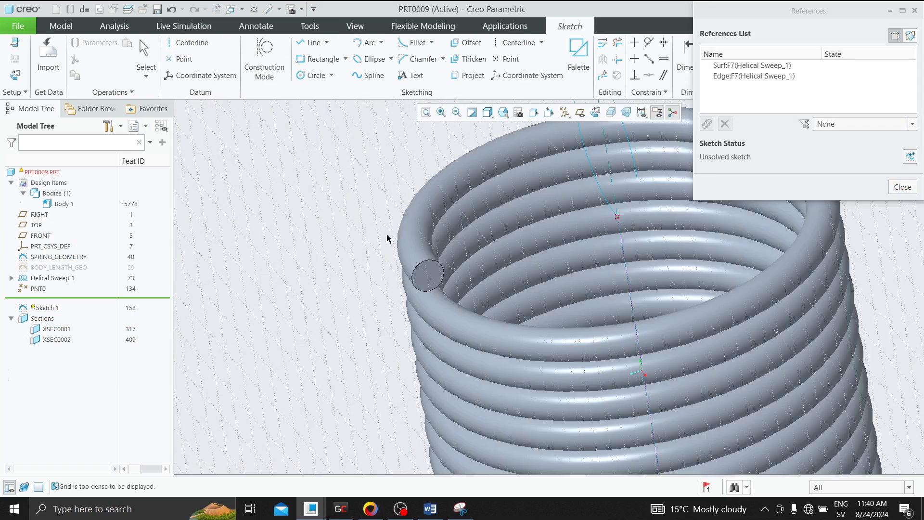
scroll(387, 236, down, 2)
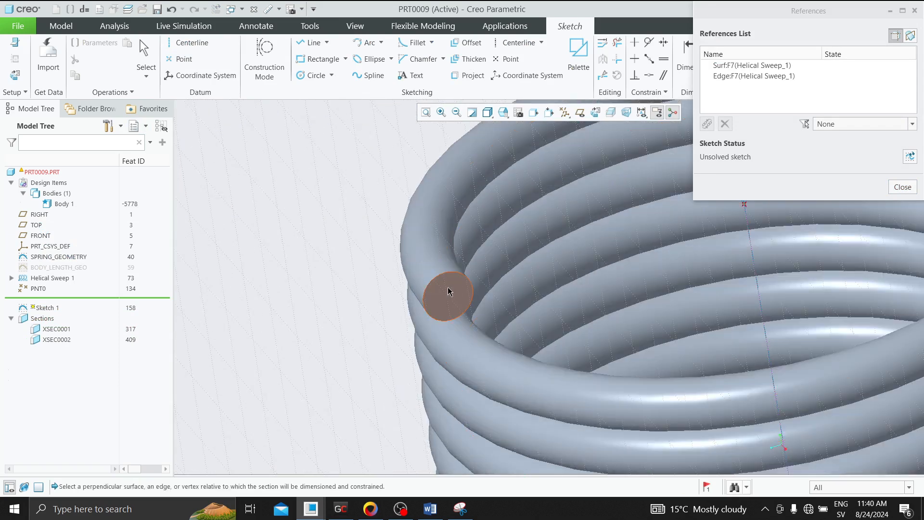
click(182, 58)
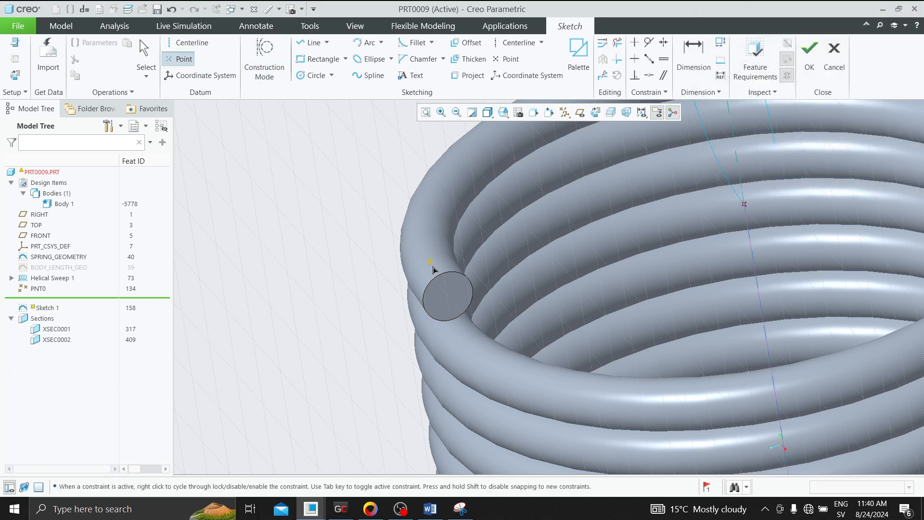
click(189, 42)
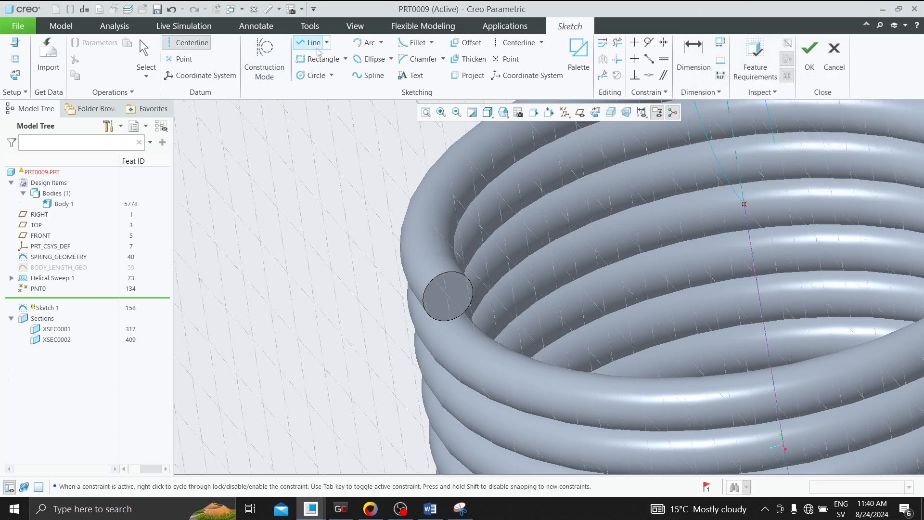
click(314, 42)
scroll(436, 307, up, 1)
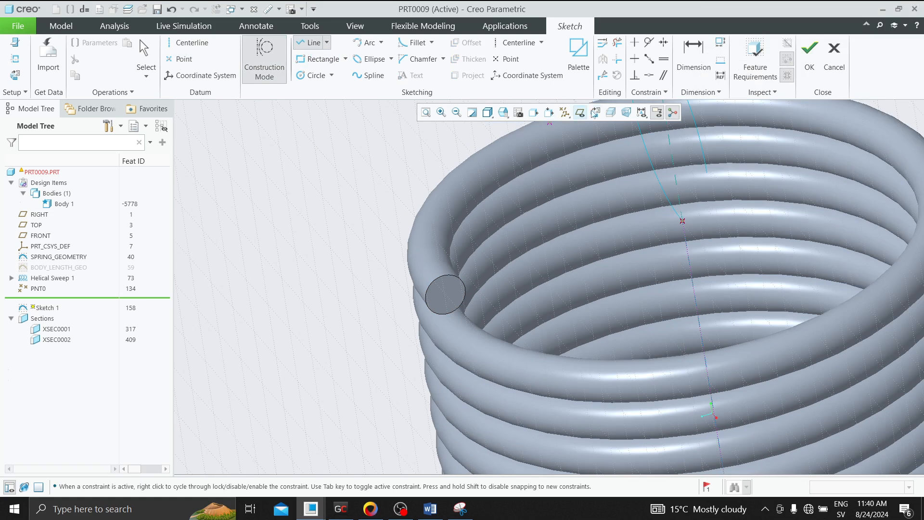
Remove both Helical Sweep 1 references, the edge and the surface, from Sketch 1
click(596, 113)
scroll(568, 193, up, 4)
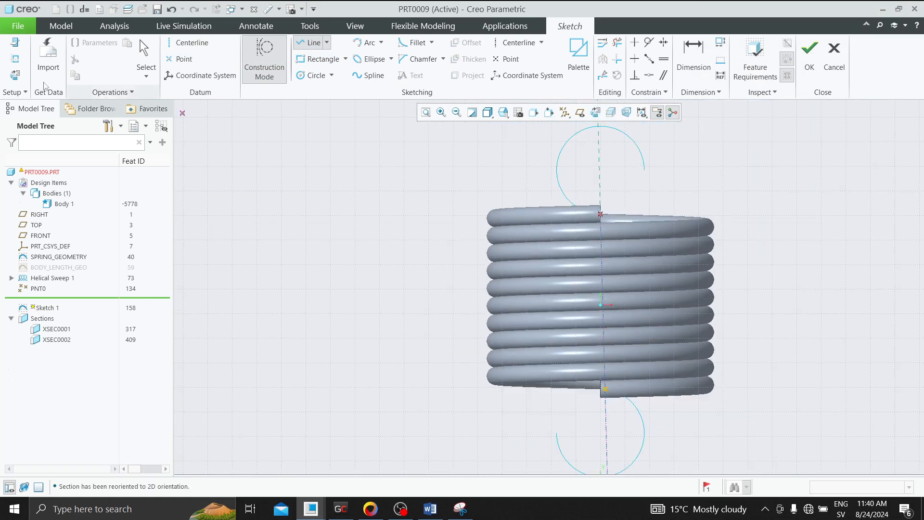
click(15, 59)
click(743, 77)
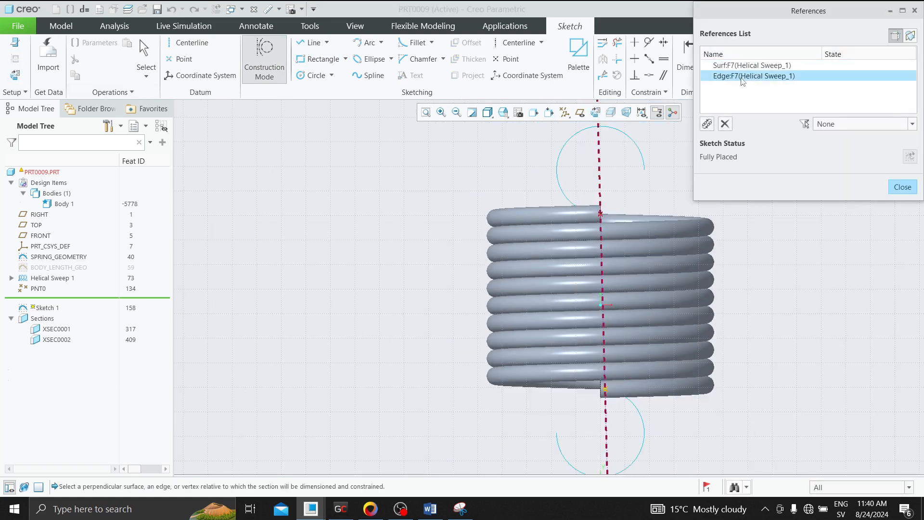
click(725, 124)
click(737, 67)
click(725, 124)
Add the end face of Helical Sweep 1's wire as the only reference of Sketch 1
middle_drag(559, 214, 541, 217)
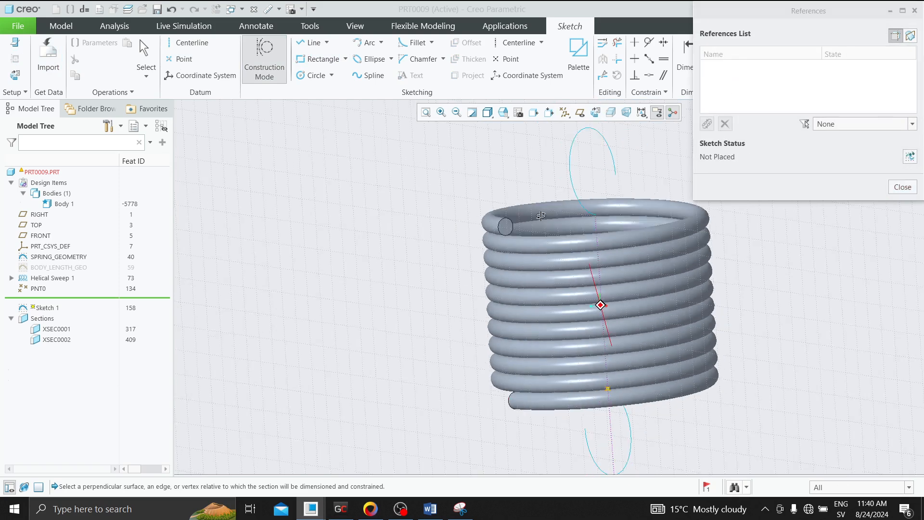
scroll(541, 216, down, 5)
click(496, 215)
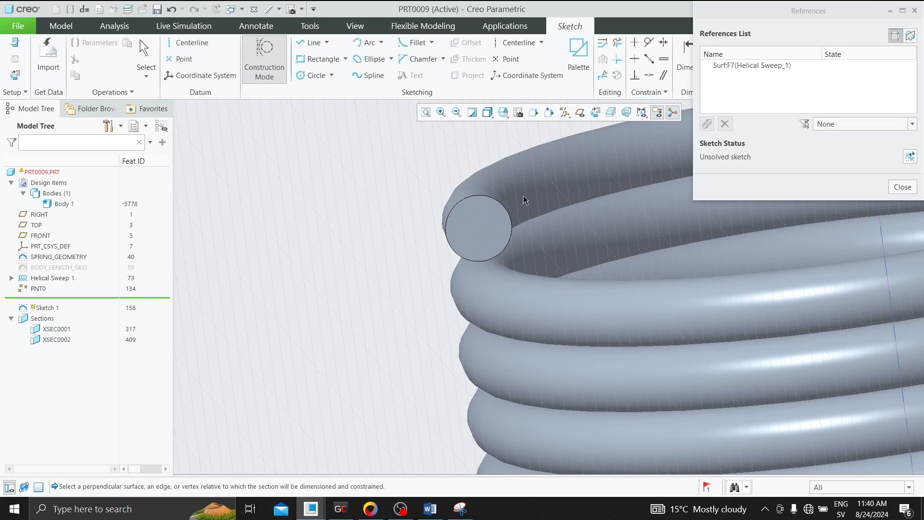
click(892, 187)
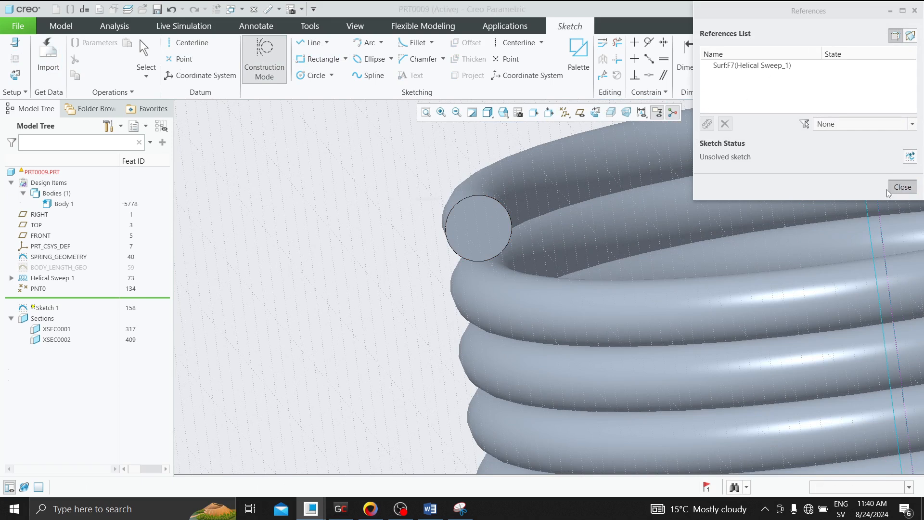
click(465, 283)
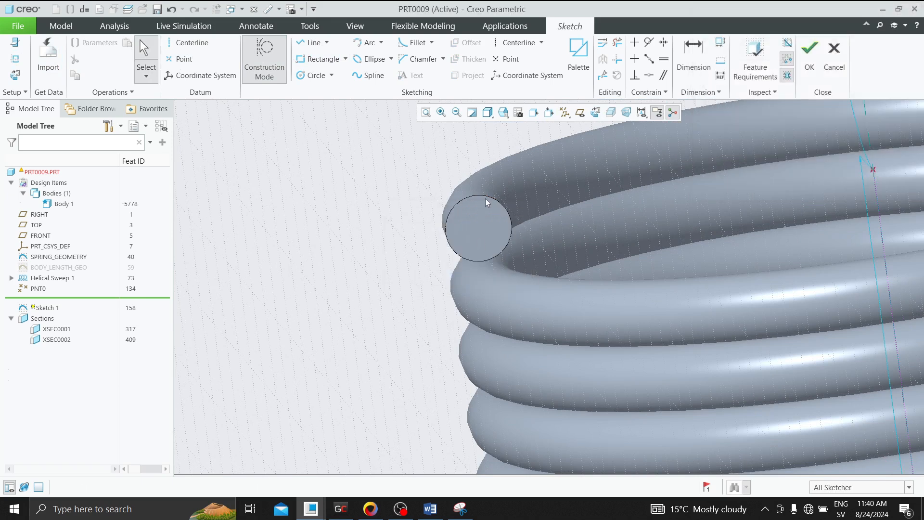
Try to start a construction line at the wire end with the sketch oriented in 2D
click(311, 43)
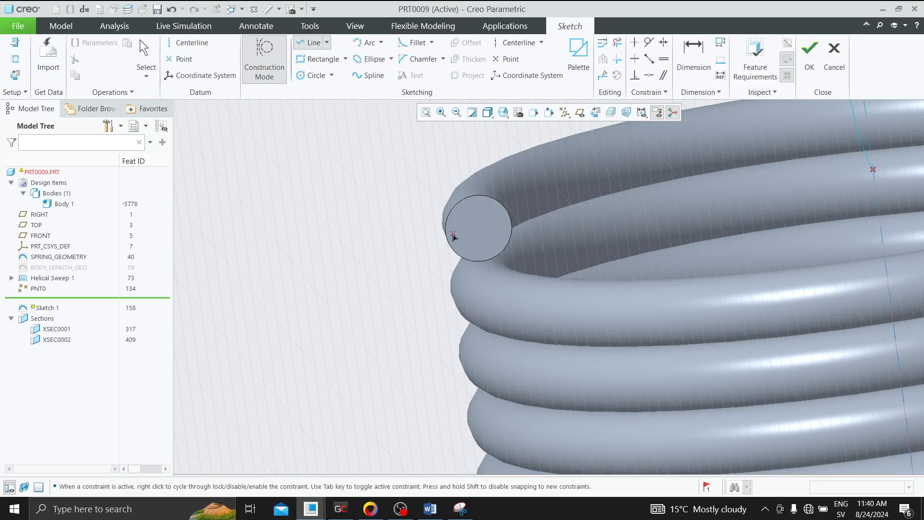
click(606, 114)
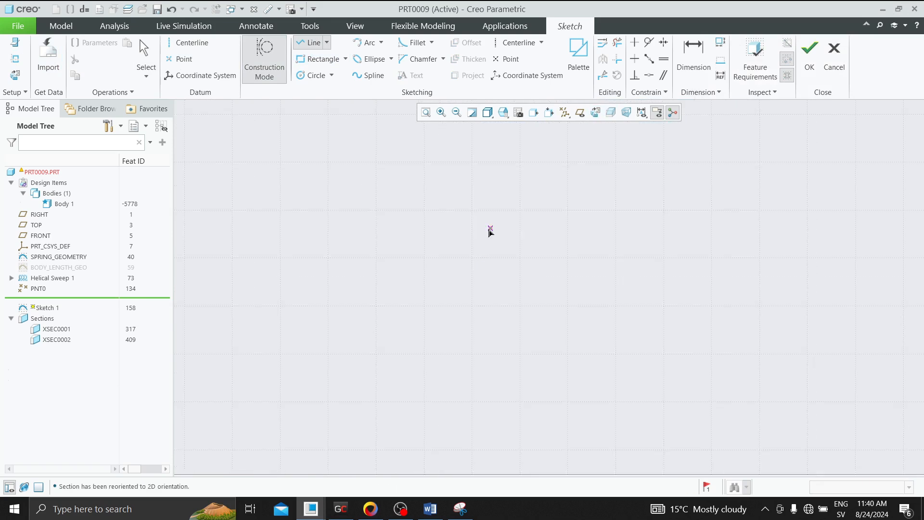
scroll(690, 179, down, 4)
mouse_move(690, 179)
middle_down()
mouse_move(666, 192)
mouse_move(465, 137)
middle_up()
Check Sketch 1's placement on the FRONT plane with TOP as the Top reference, and return to its sketch
click(14, 45)
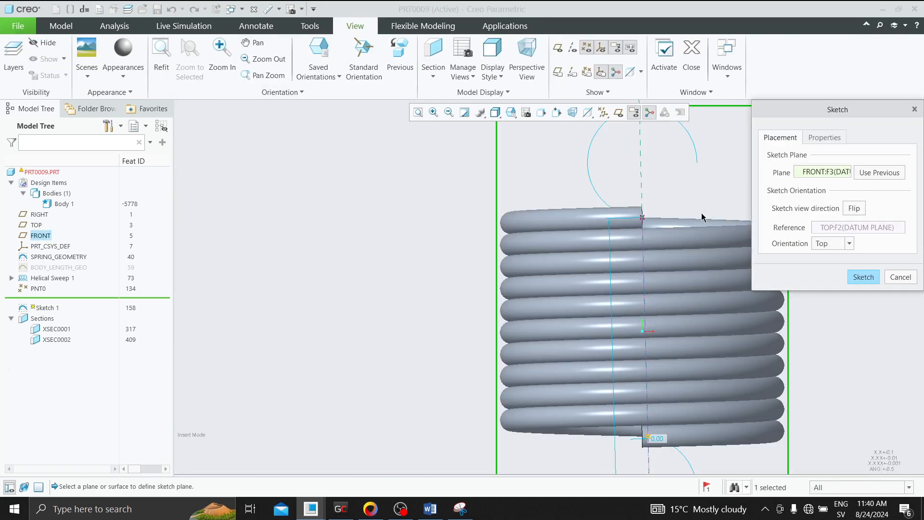
scroll(476, 239, up, 3)
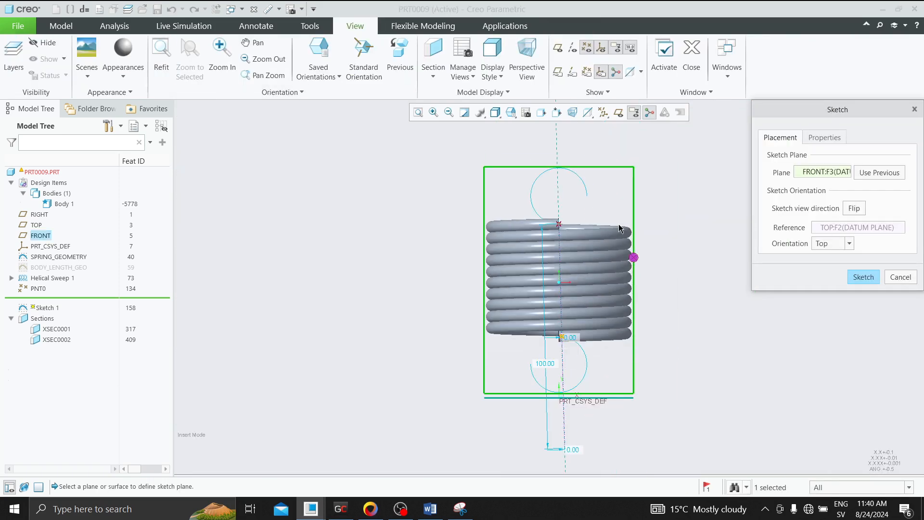
click(869, 232)
click(43, 236)
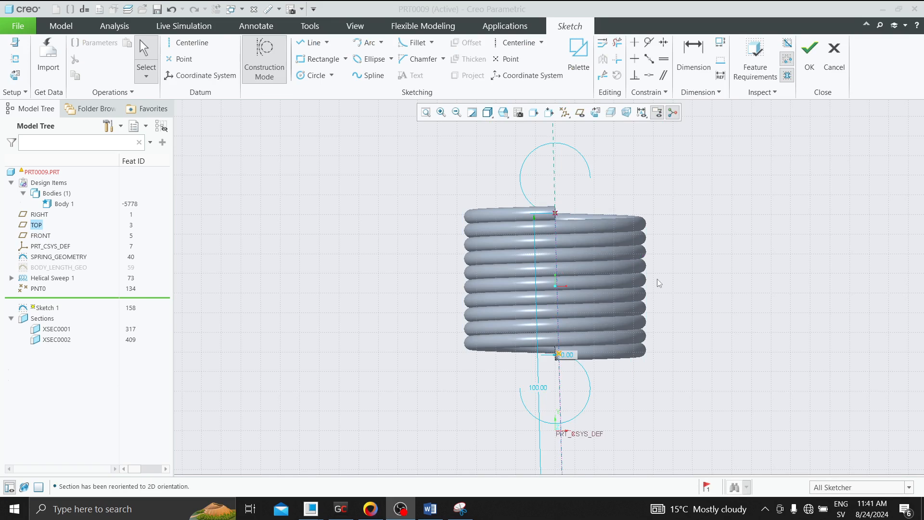
Exit the sketch without saving and cancel the pending redefinition of Sketch 1
middle_drag(660, 283, 541, 240)
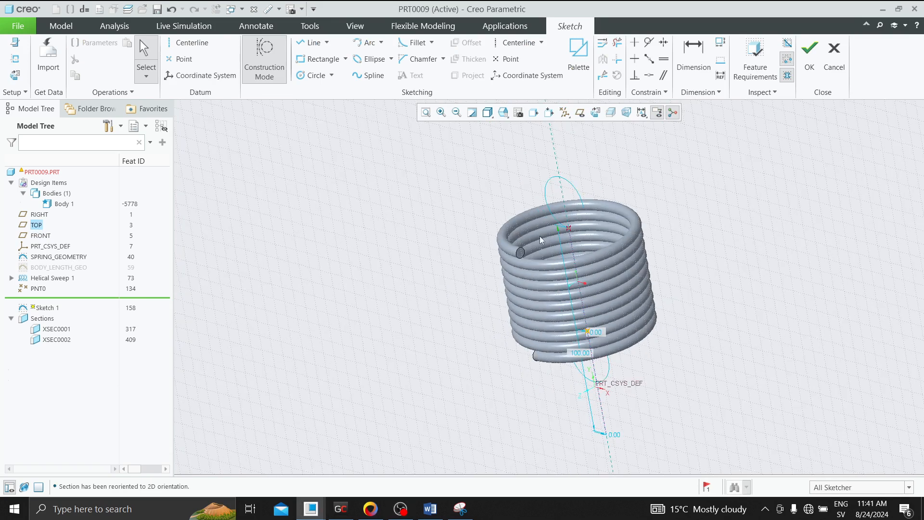
click(812, 65)
click(469, 283)
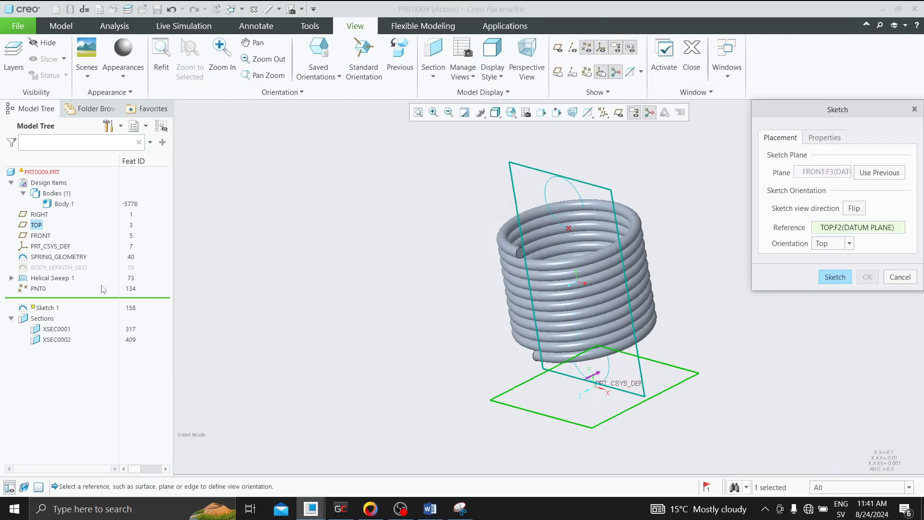
click(898, 278)
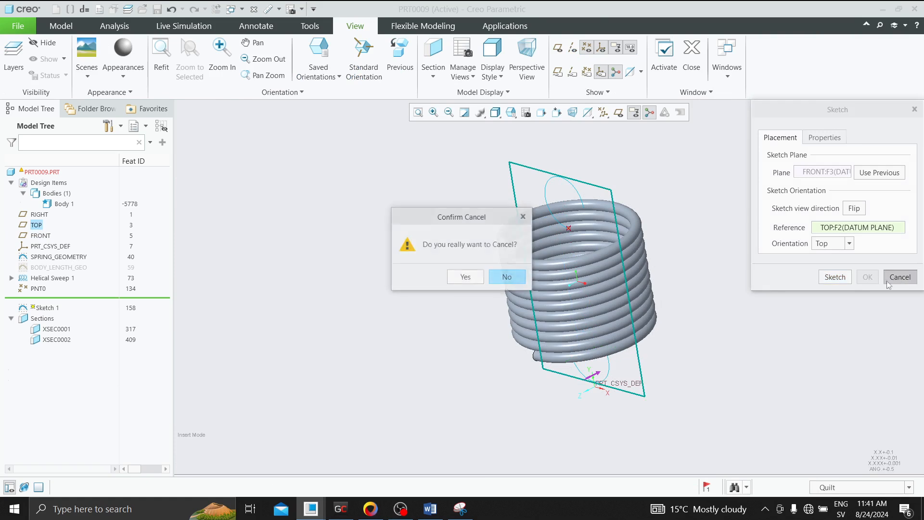
click(472, 282)
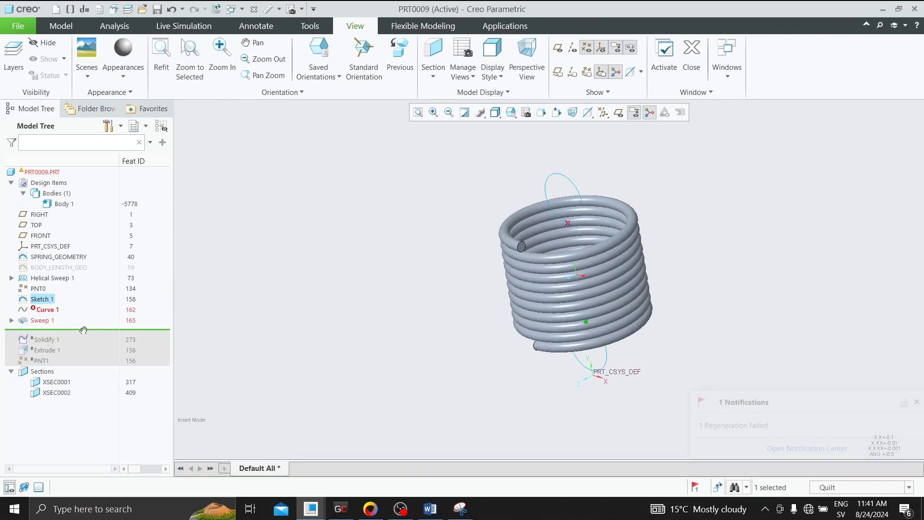
Roll the model back to directly after Sketch 1, and open and accept the sketch without edits
mouse_move(83, 330)
mouse_down()
mouse_move(81, 290)
mouse_move(79, 299)
mouse_up()
click(42, 299)
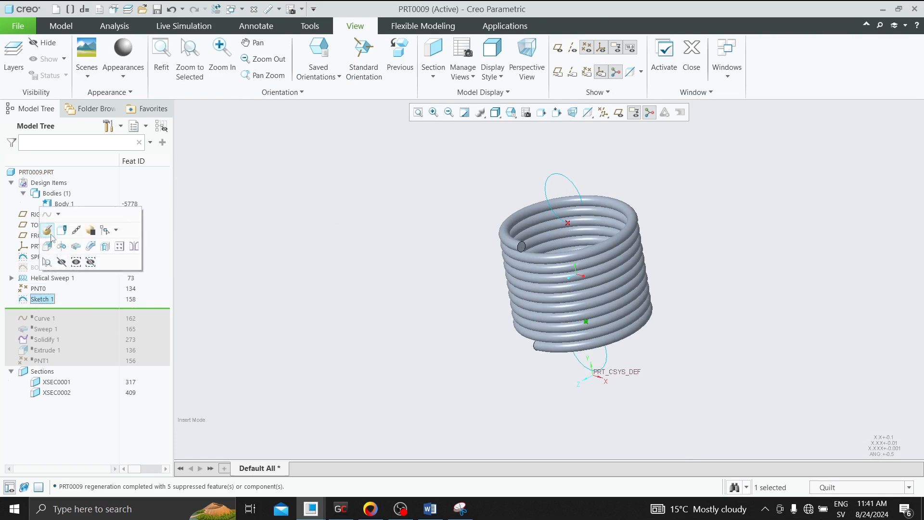
click(50, 234)
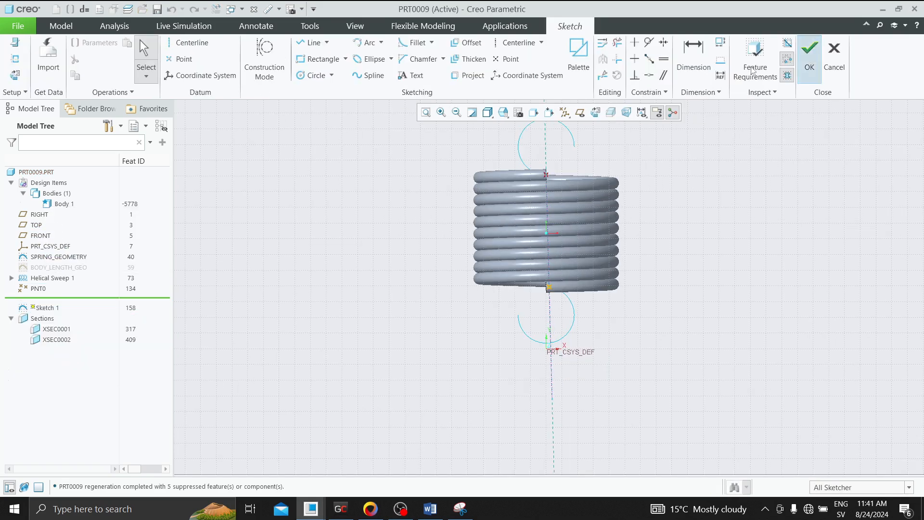
click(809, 53)
Leave the sketch, roll the model back to directly after PNT0, and set the selection filter to Geometry
drag(80, 309, 89, 292)
scroll(509, 173, down, 3)
mouse_move(510, 172)
middle_down()
mouse_move(540, 189)
mouse_move(487, 222)
middle_up()
scroll(372, 266, down, 5)
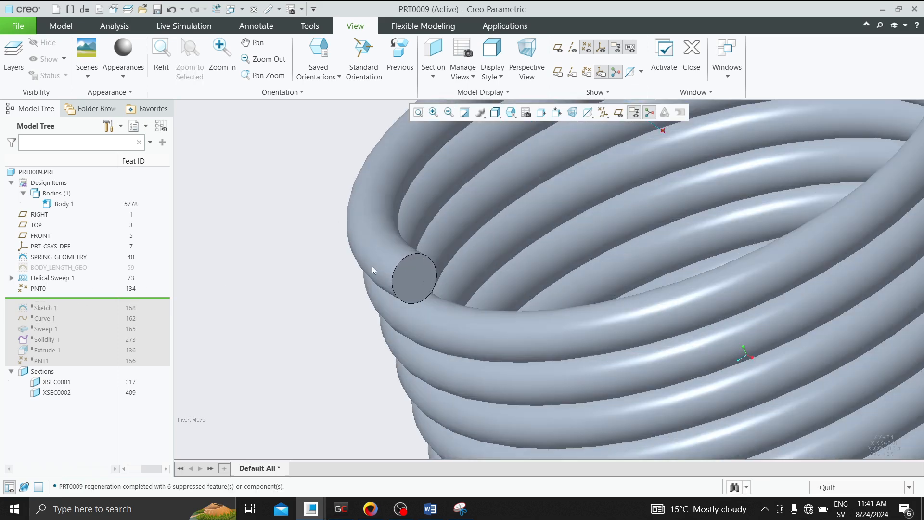
click(66, 26)
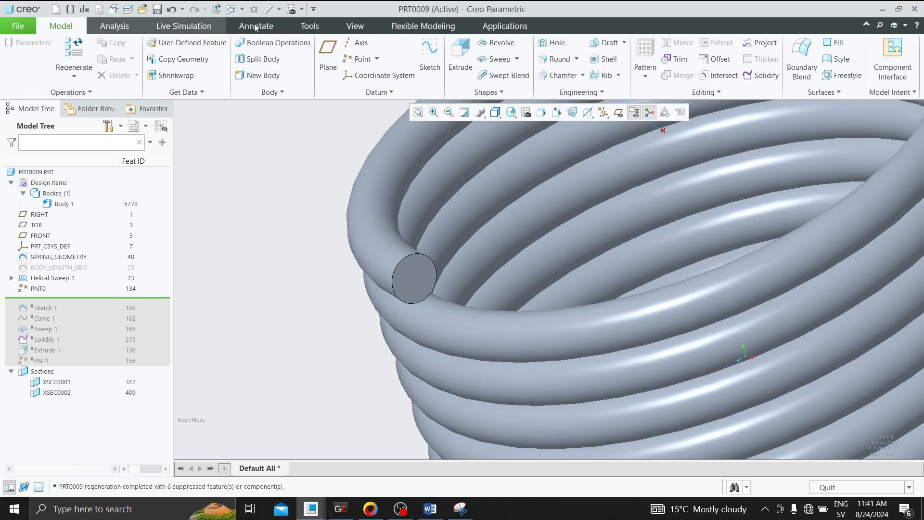
click(63, 287)
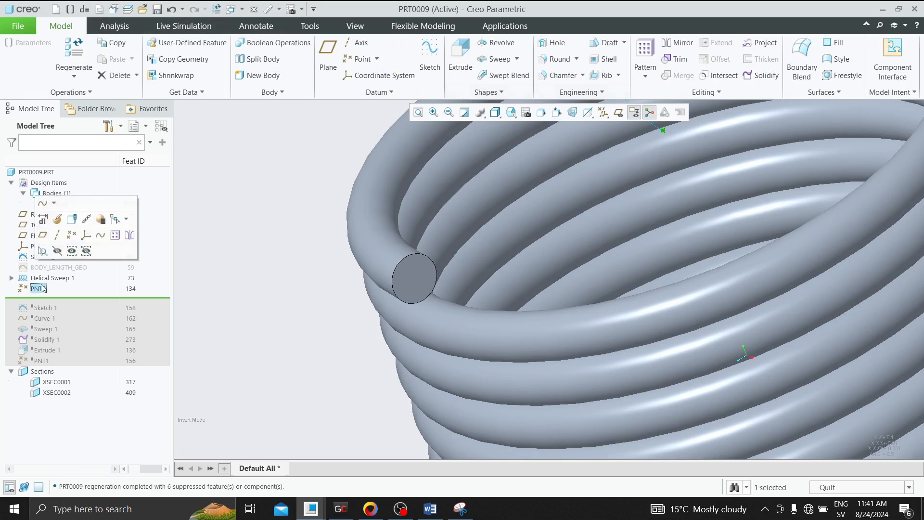
click(910, 487)
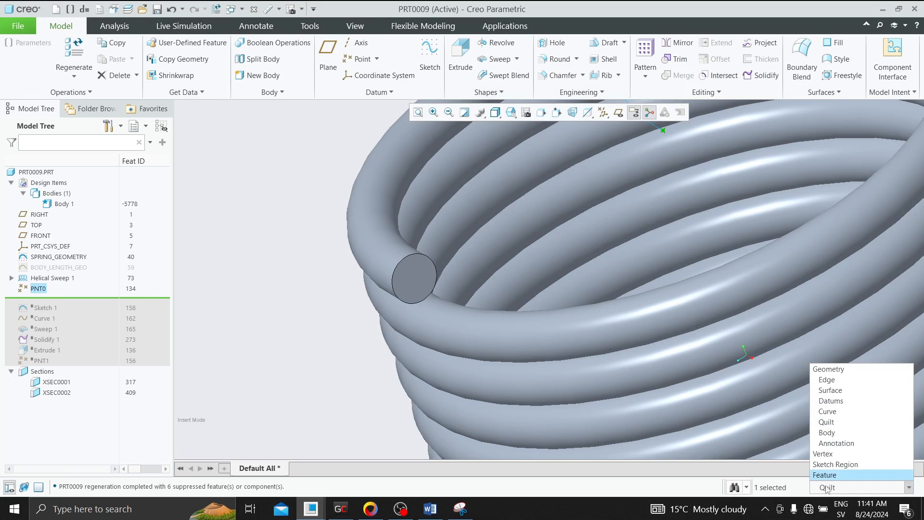
click(829, 369)
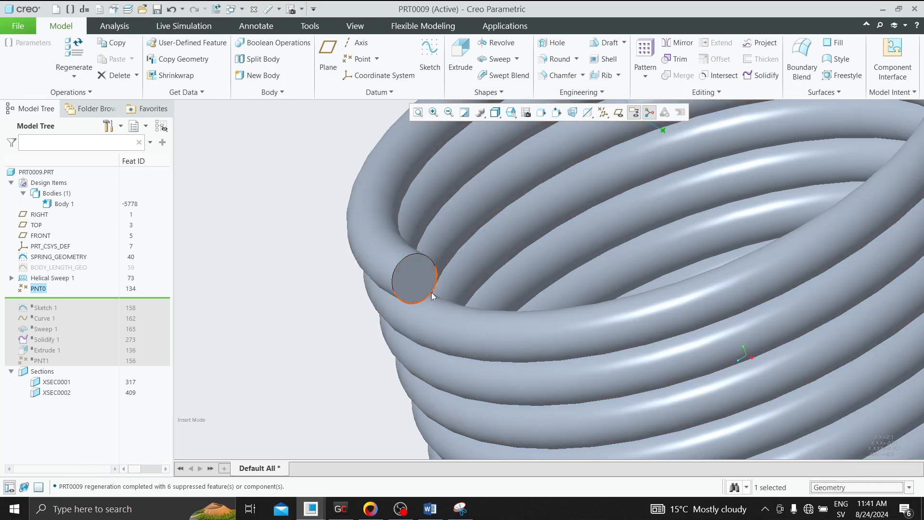
Roll forward past Sketch 1, check the references of its sketch in 2D orientation, and close it without edits
drag(88, 302, 79, 309)
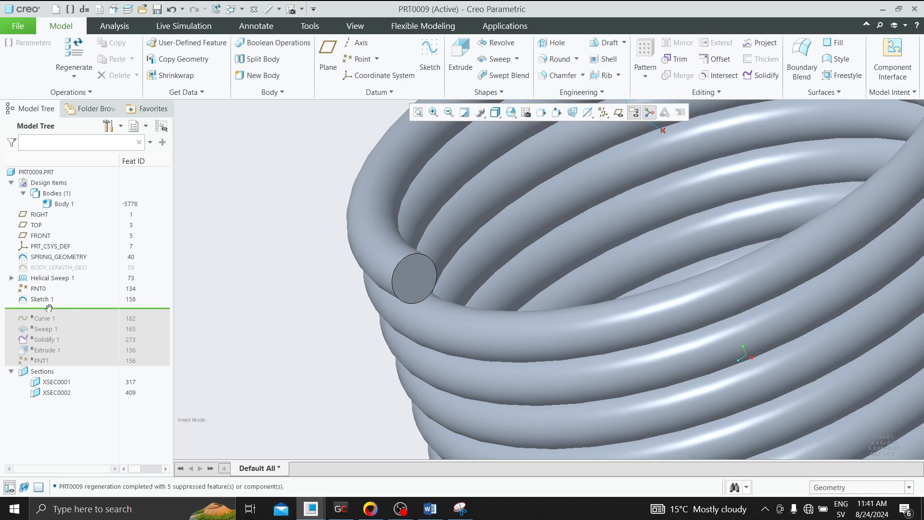
click(50, 298)
click(50, 232)
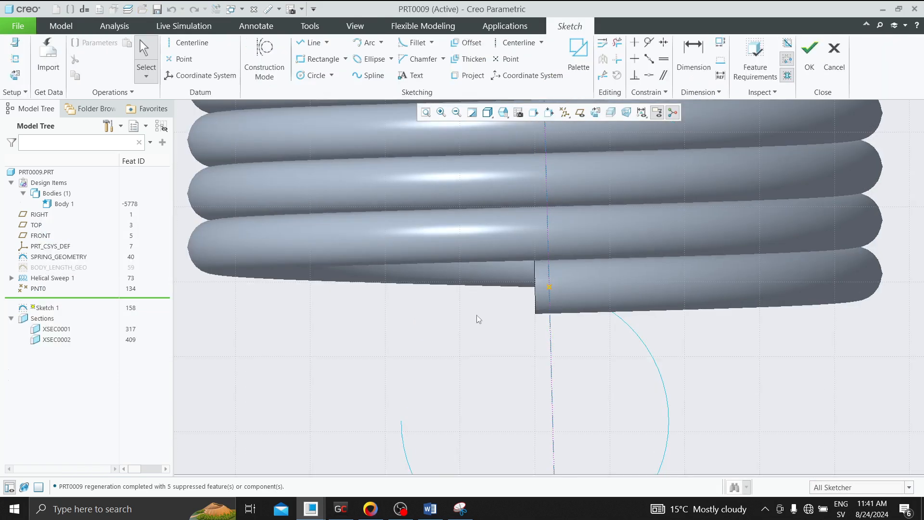
scroll(481, 197, up, 5)
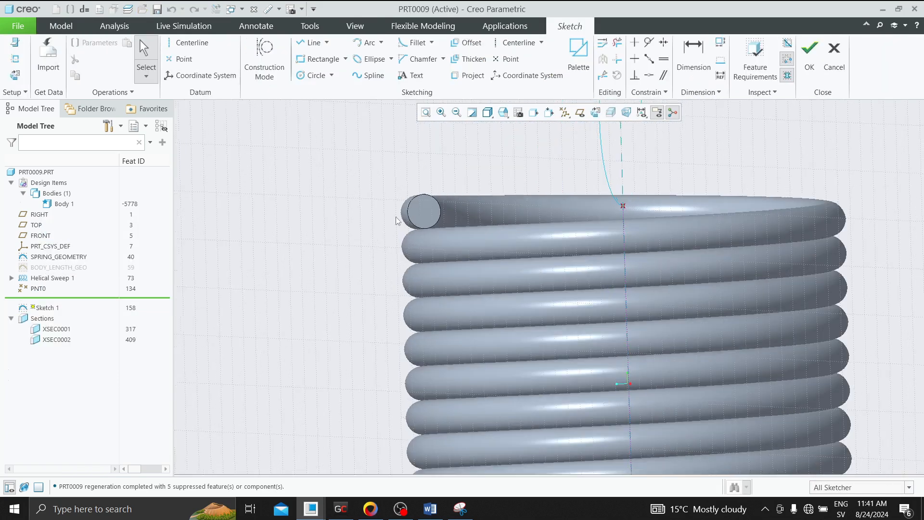
click(15, 59)
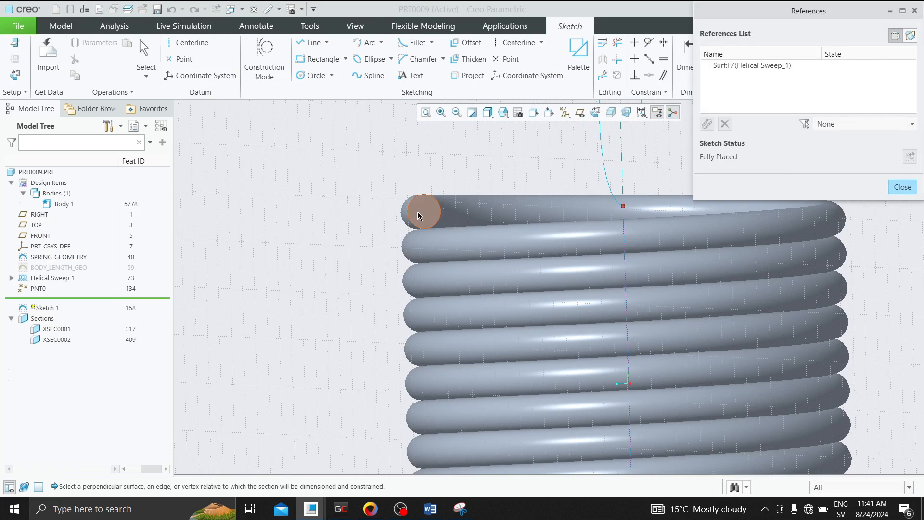
click(903, 188)
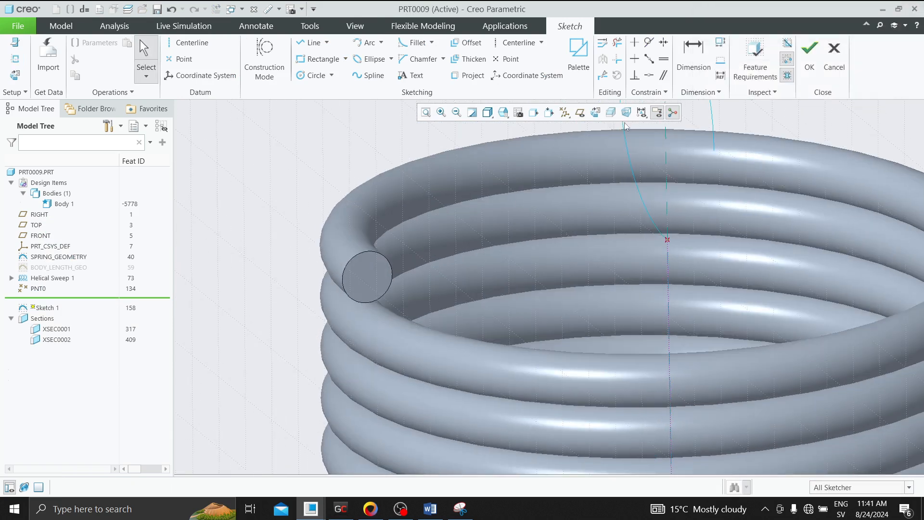
click(596, 112)
scroll(626, 174, down, 3)
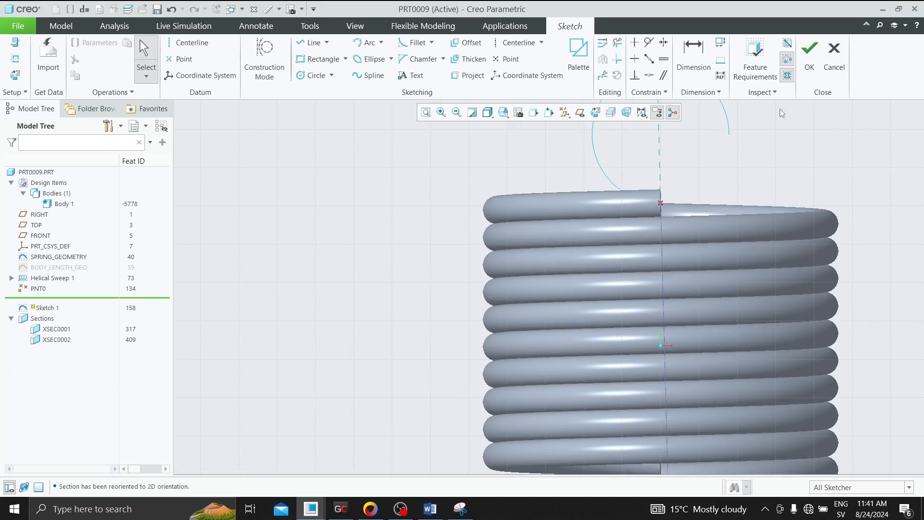
click(809, 49)
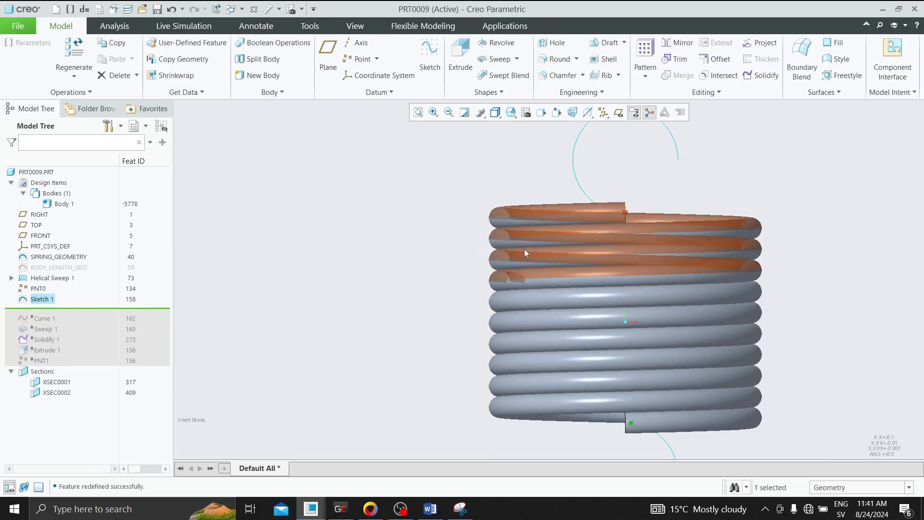
Roll the model back to before Sketch 1 and open a new sketch on the spring's wire end face
mouse_move(524, 250)
middle_down()
mouse_move(497, 250)
mouse_move(496, 258)
middle_up()
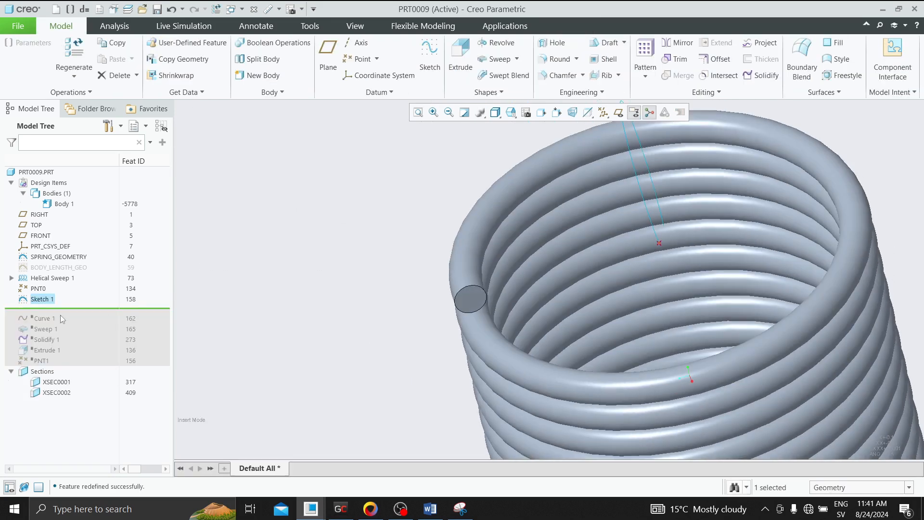
drag(52, 309, 63, 294)
click(468, 298)
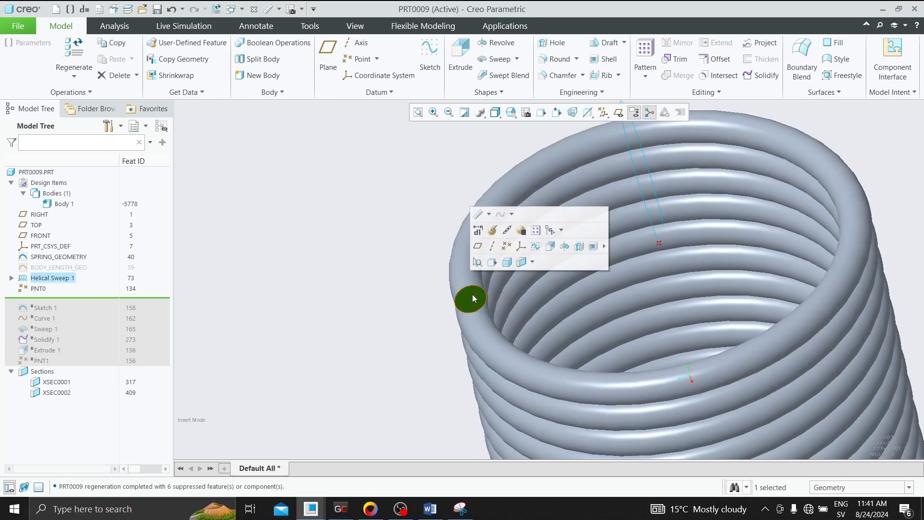
click(536, 245)
scroll(481, 195, down, 5)
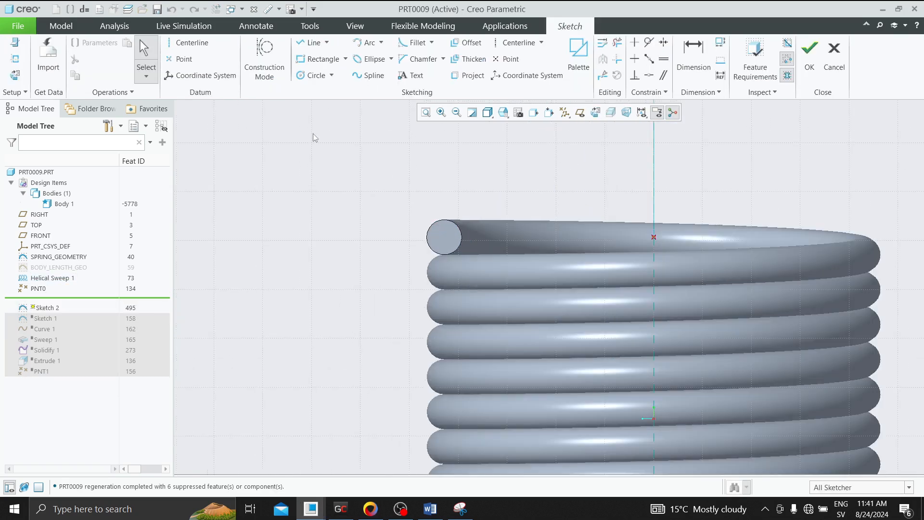
Try to mark the centre of the wire end face with a construction point and exit the sketch
click(313, 43)
click(269, 60)
scroll(420, 215, down, 4)
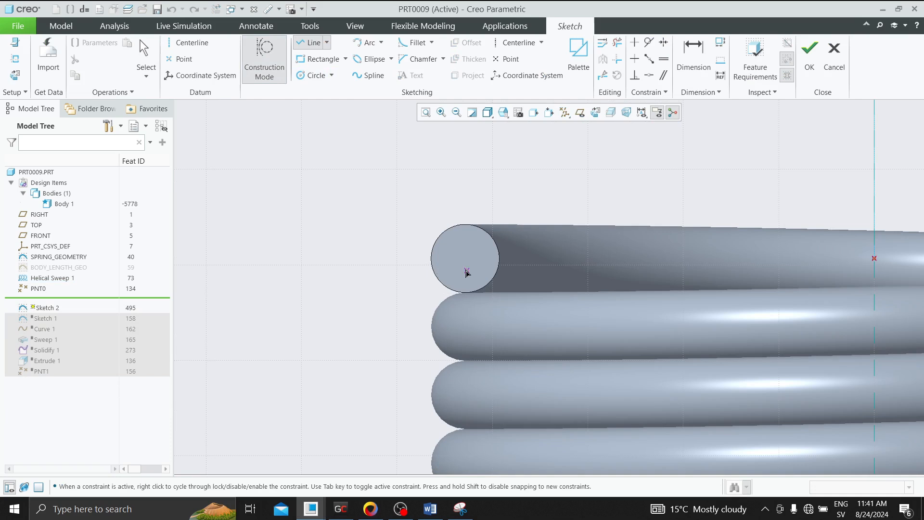
click(433, 262)
click(495, 63)
click(465, 258)
middle_click(465, 258)
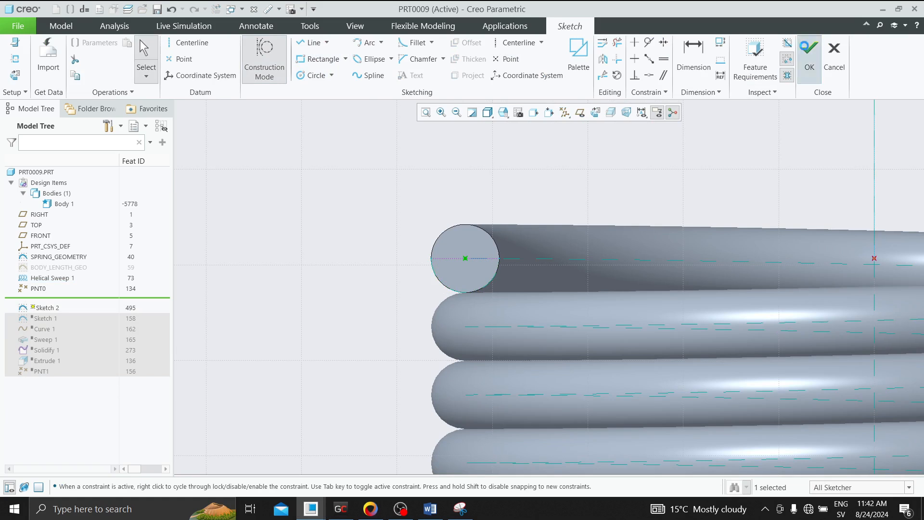
click(810, 56)
click(480, 284)
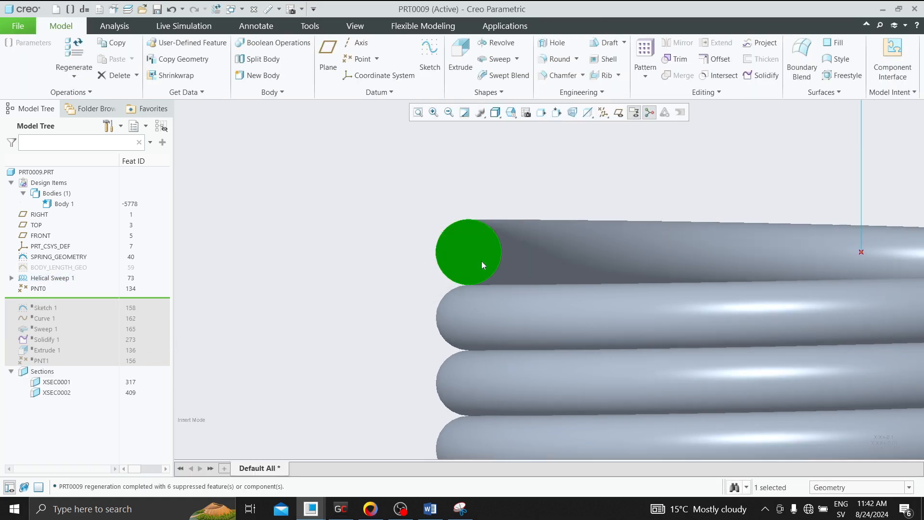
Reorder PNT0 to before Helical Sweep 1 and open a new sketch on the wire end face
drag(58, 287, 53, 276)
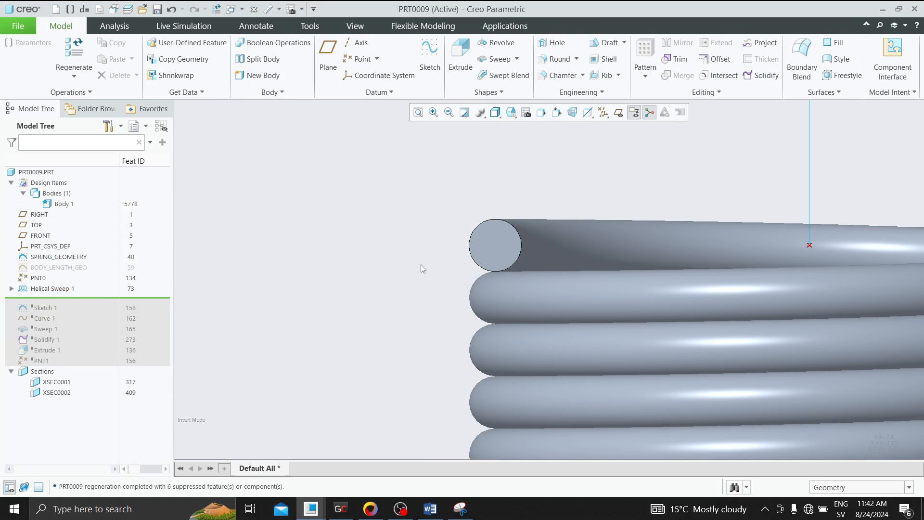
click(487, 235)
click(538, 187)
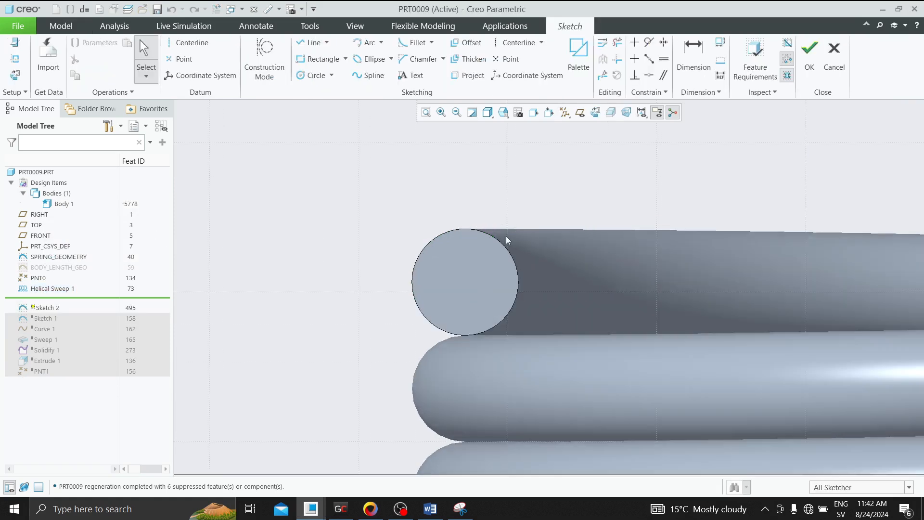
Place a datum point at the centre of the circular wire end and accept the sketch
click(264, 57)
click(310, 42)
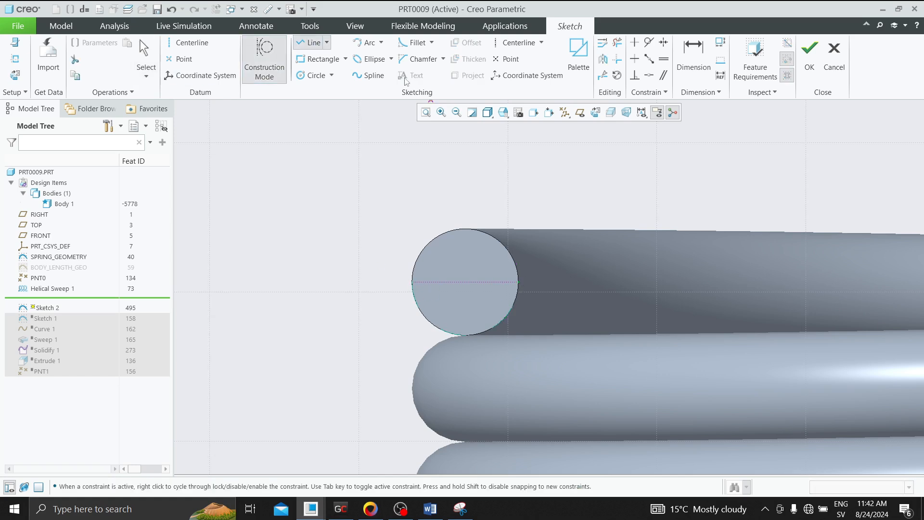
click(180, 59)
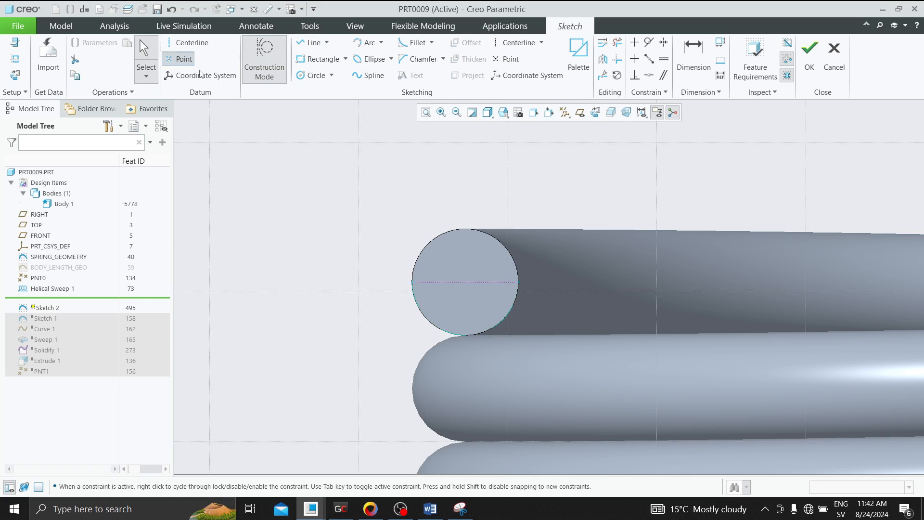
click(465, 283)
middle_click(508, 265)
click(803, 69)
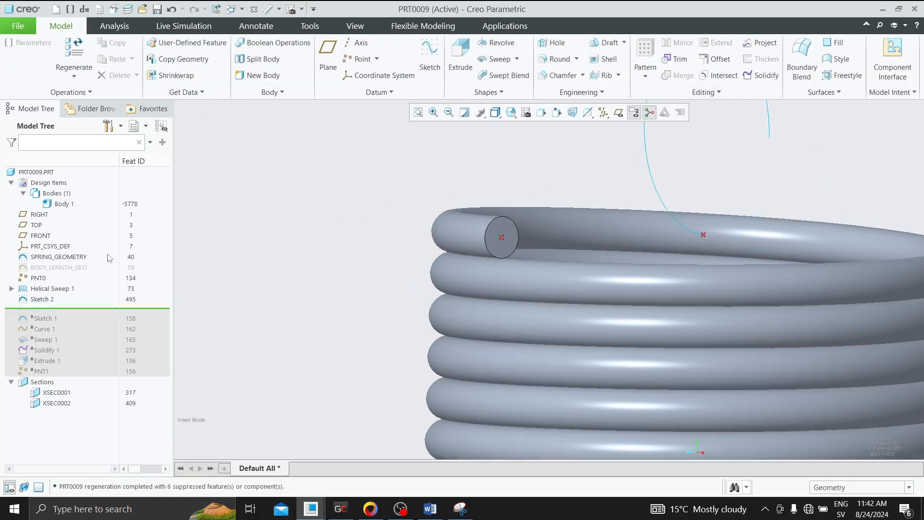
Roll the model forward past Curve 1 and suppress Sketch 1 together with its dependent Curve 1
drag(64, 327, 54, 322)
click(45, 310)
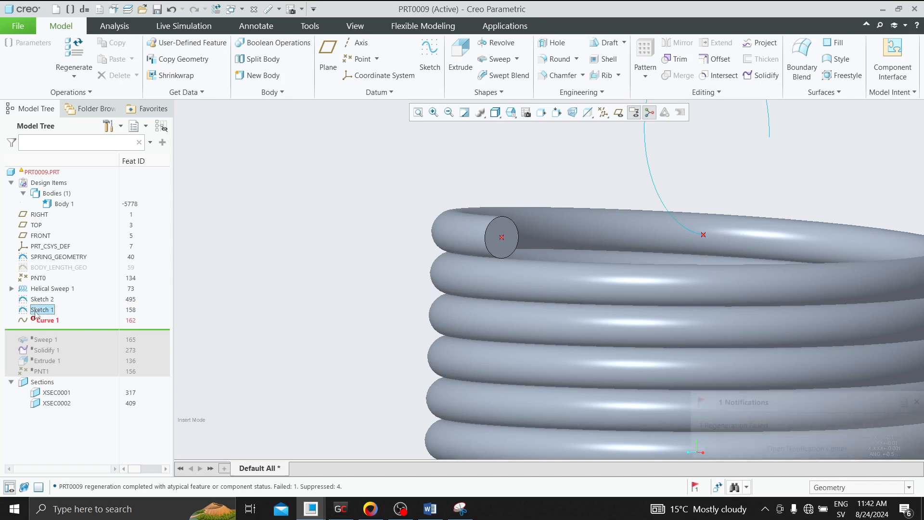
click(83, 245)
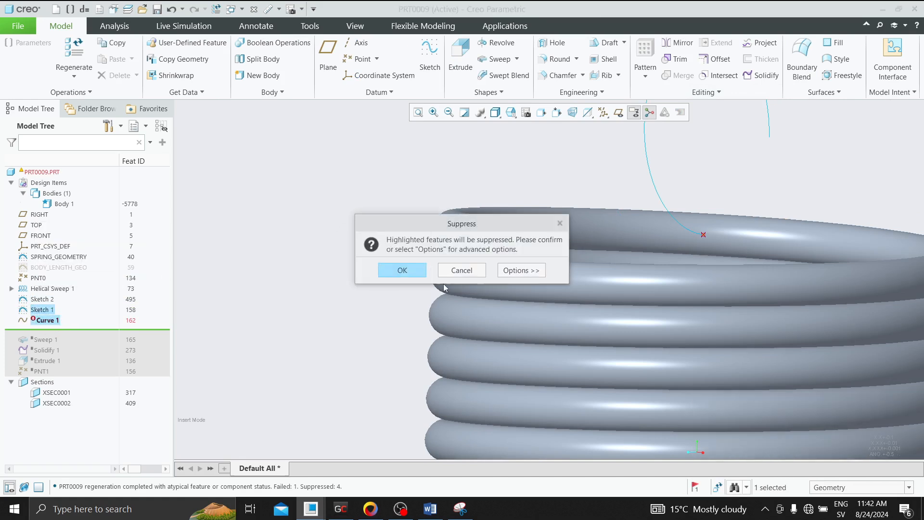
click(410, 272)
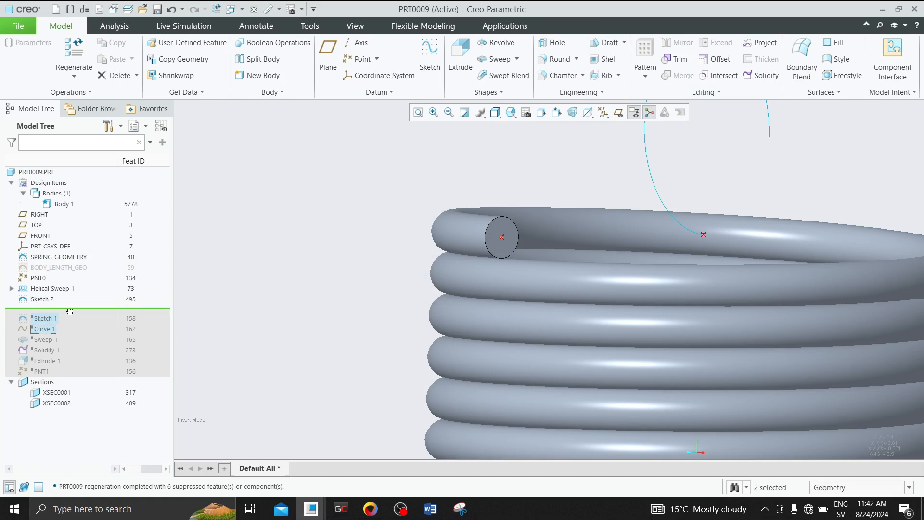
Roll the model forward past Sweep 1 and resume the suppressed Sketch 1 and Curve 1
drag(70, 311, 67, 344)
right_click(41, 320)
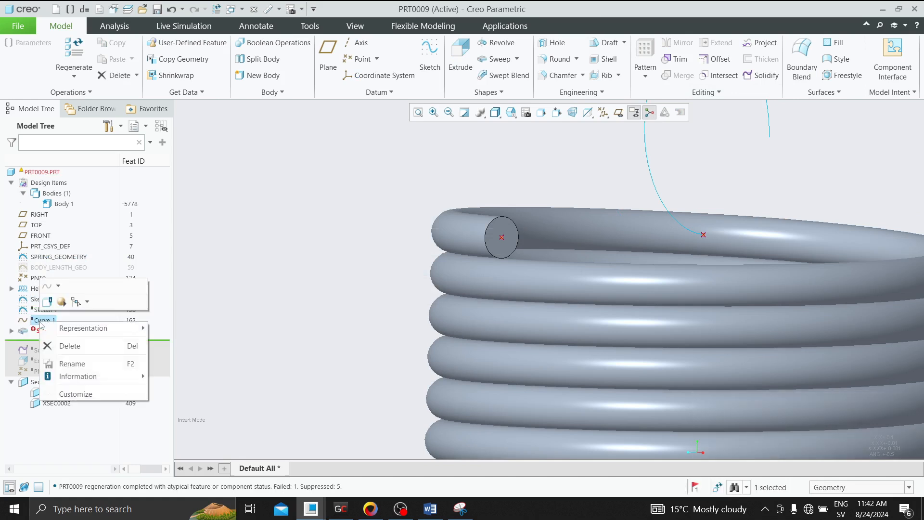
click(59, 300)
right_click(46, 322)
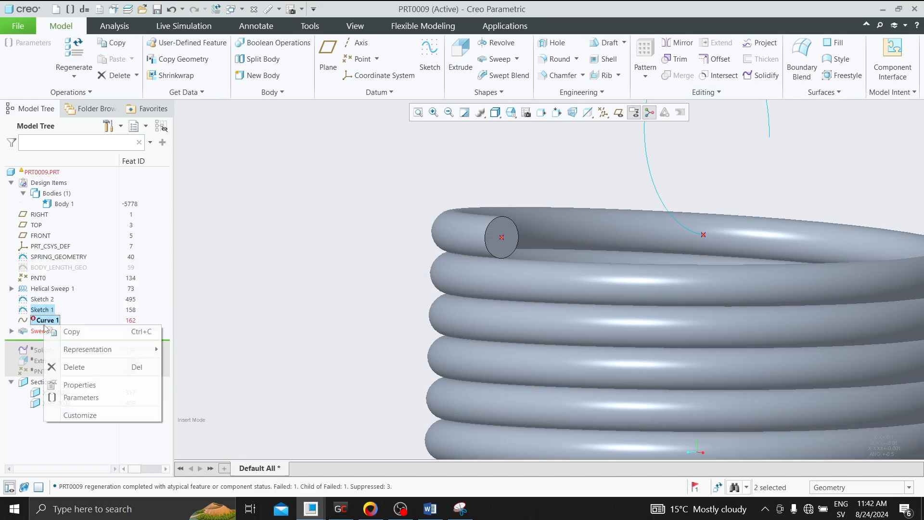
click(139, 257)
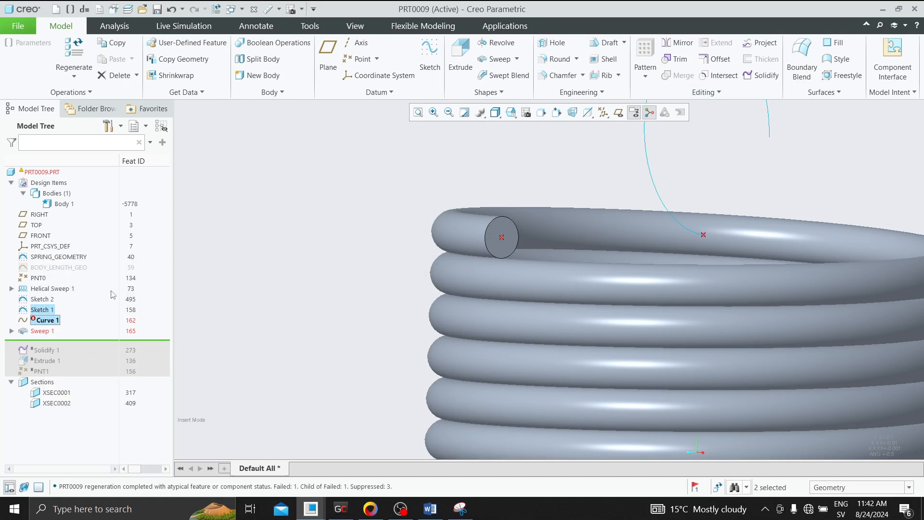
right_click(49, 322)
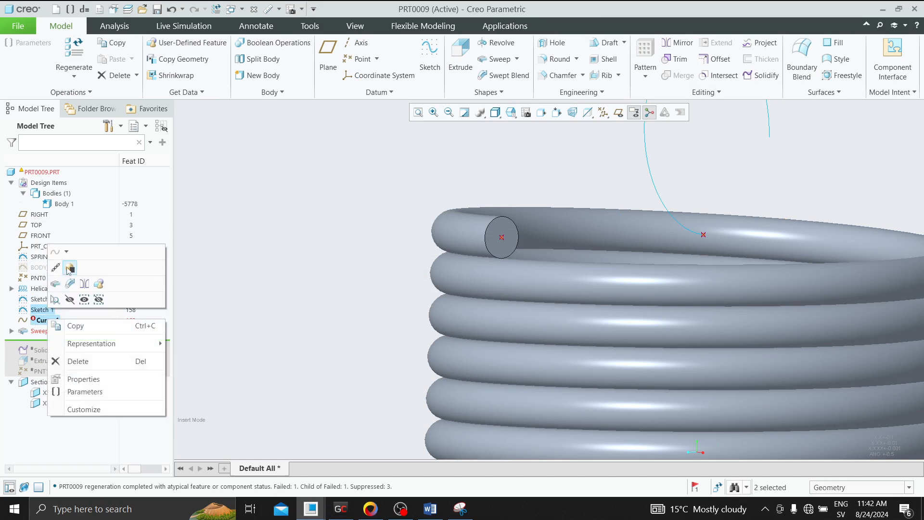
click(69, 269)
With the model rolled to directly after Curve 1, redefine the curve's Point 2 as Sketch 2's point at the wire end centre
drag(67, 342, 60, 331)
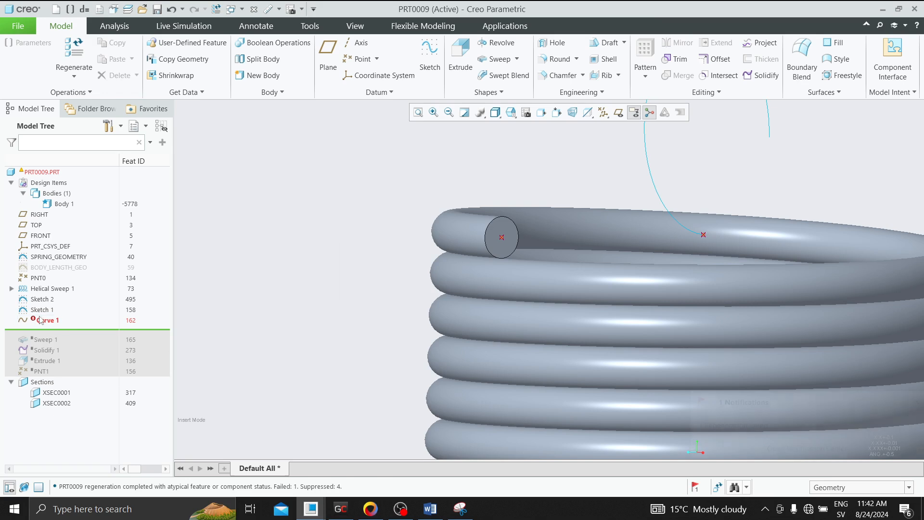
click(48, 320)
click(52, 259)
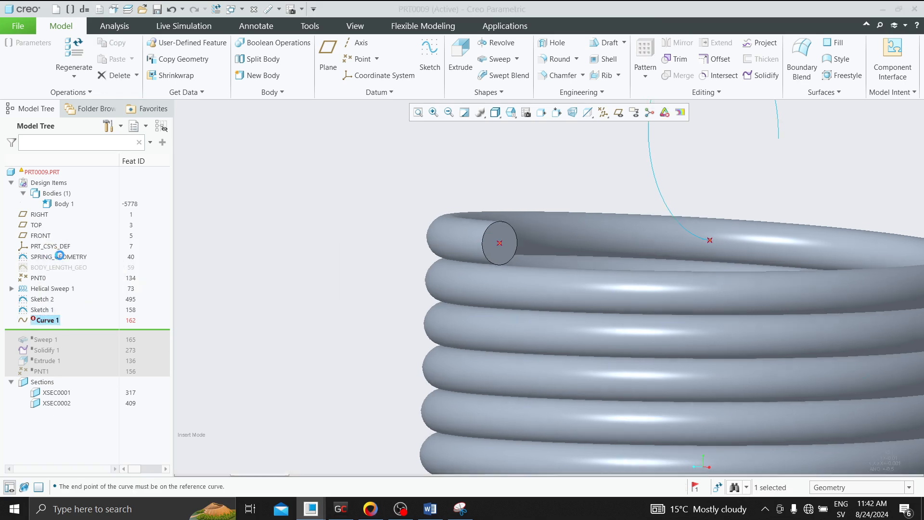
middle_drag(423, 208, 447, 250)
click(684, 145)
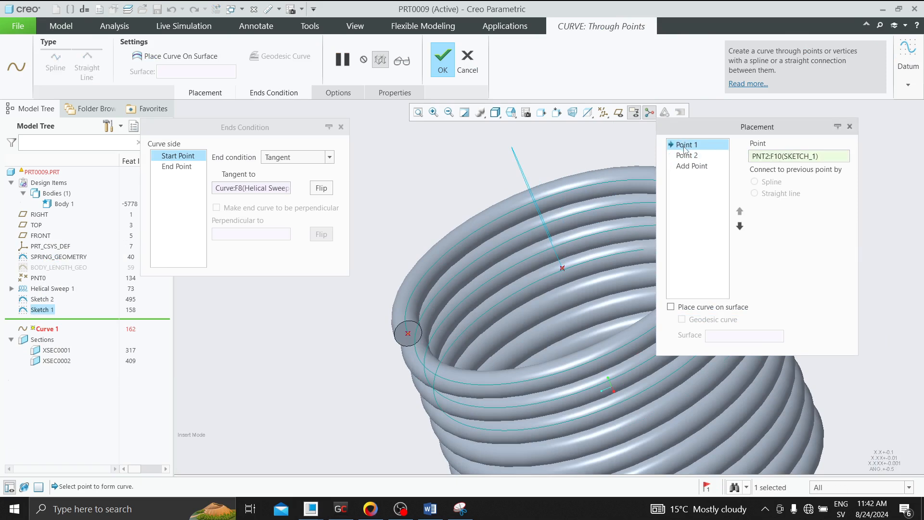
click(687, 156)
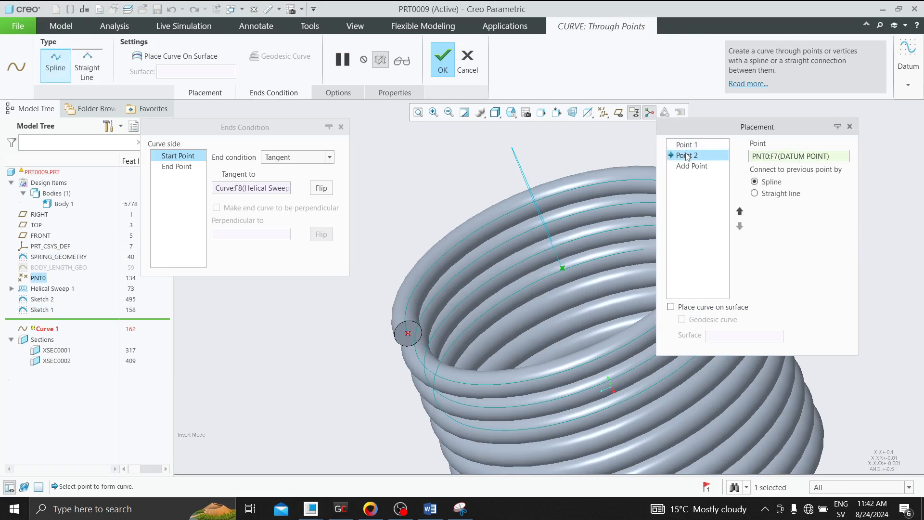
click(408, 336)
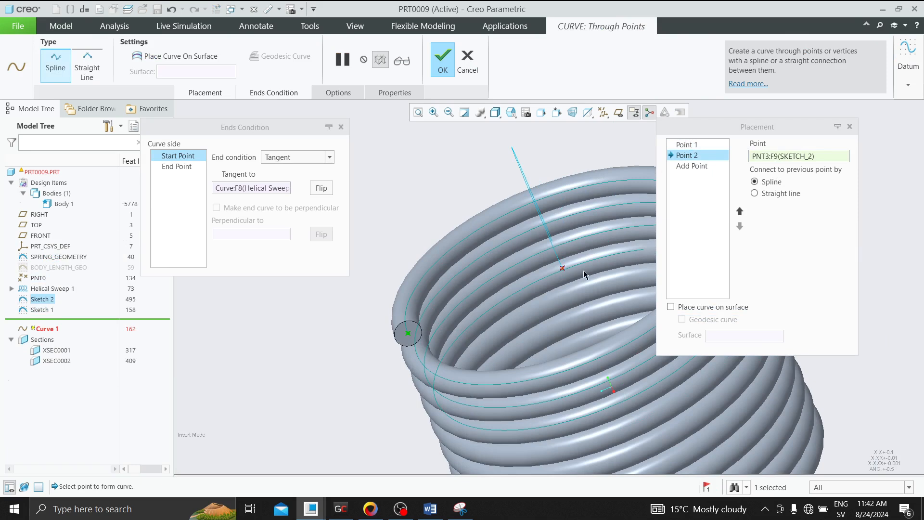
middle_drag(584, 275, 561, 222)
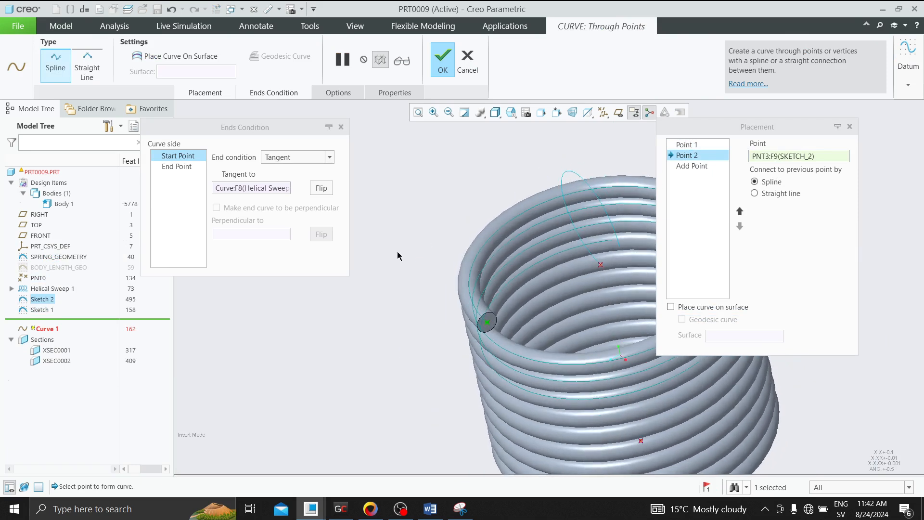
click(684, 144)
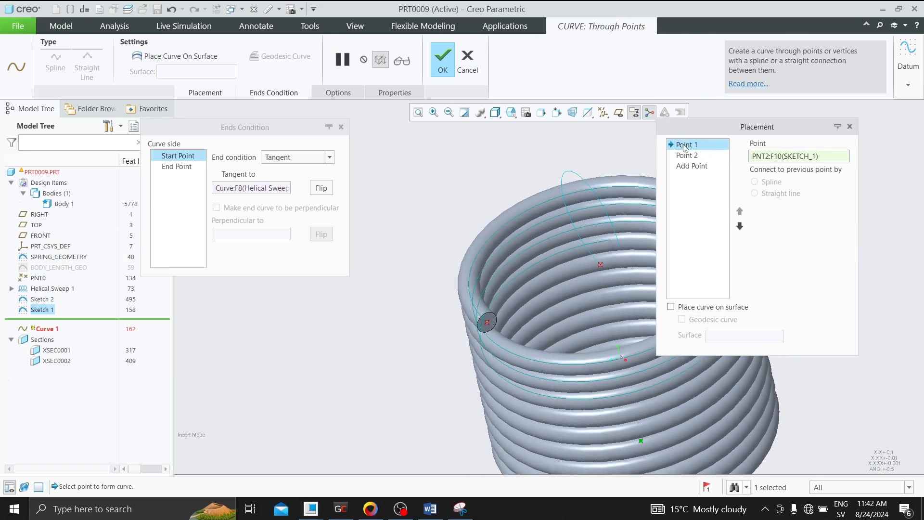
right_click(684, 145)
click(696, 150)
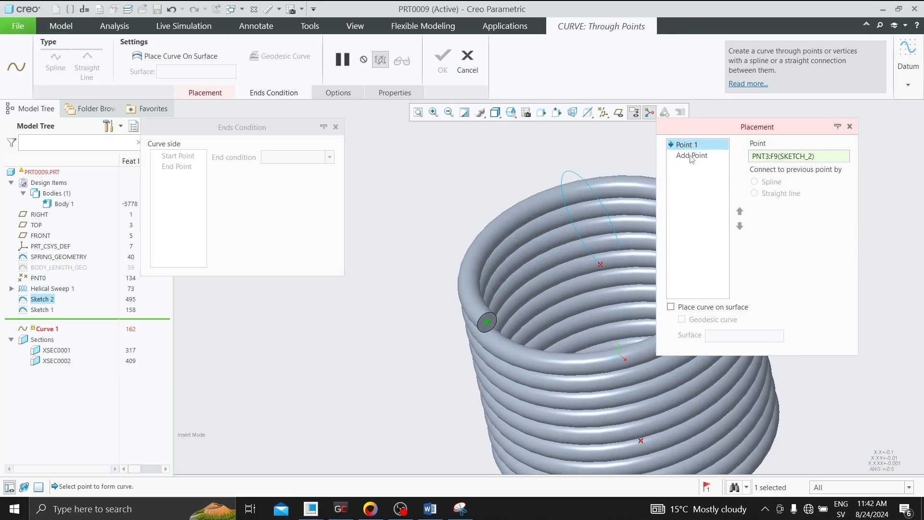
click(603, 265)
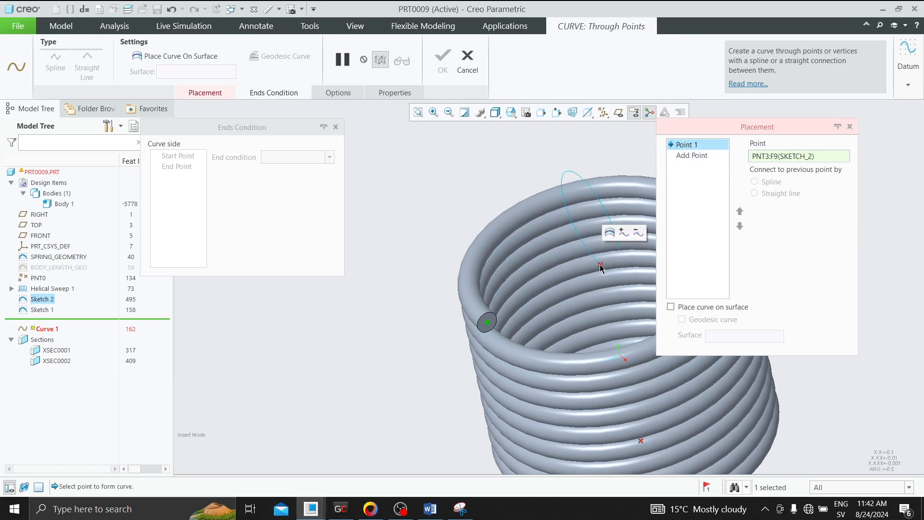
click(600, 265)
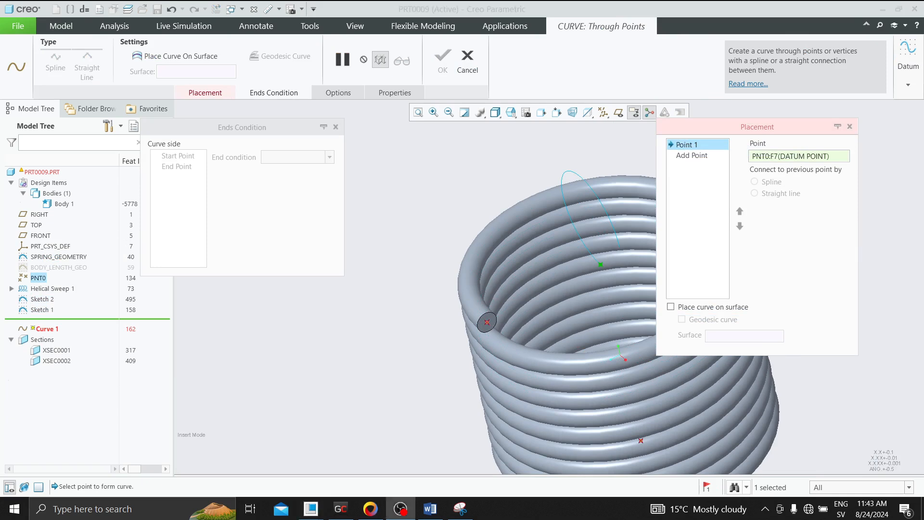
click(850, 126)
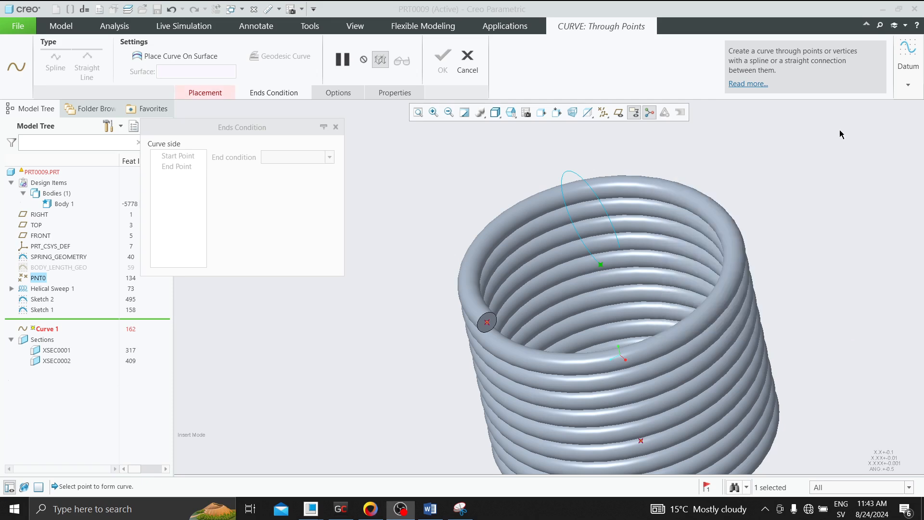
click(467, 62)
click(463, 274)
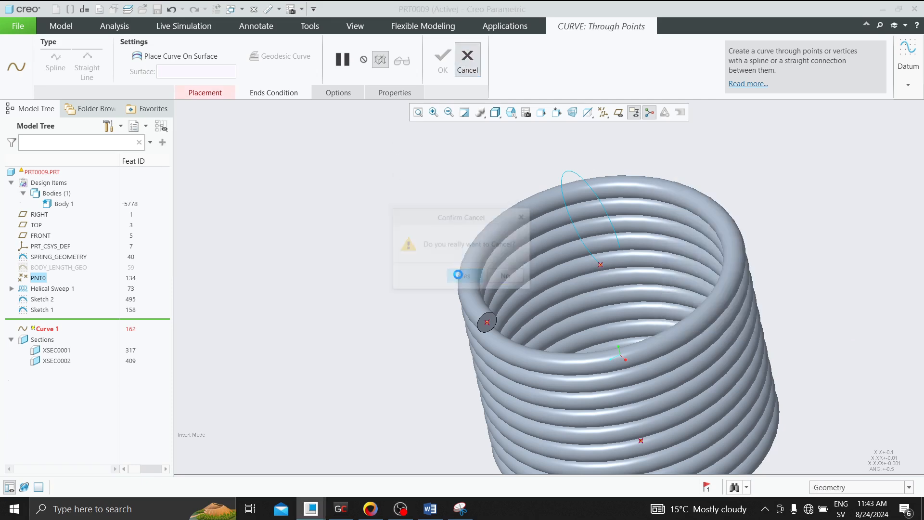
scroll(495, 323, down, 3)
click(411, 309)
Inspect the parent and child references of the failed Curve 1 in the Reference Viewer and close it
click(43, 319)
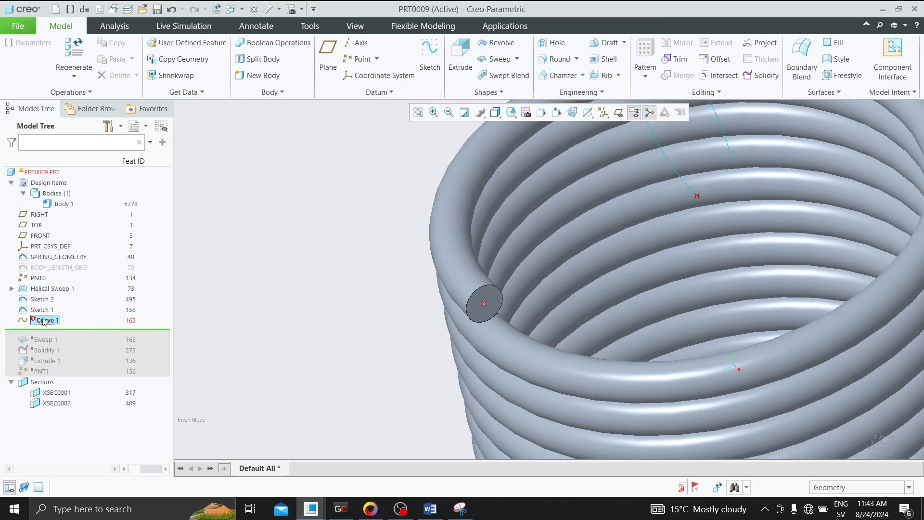
right_click(52, 319)
mouse_move(137, 429)
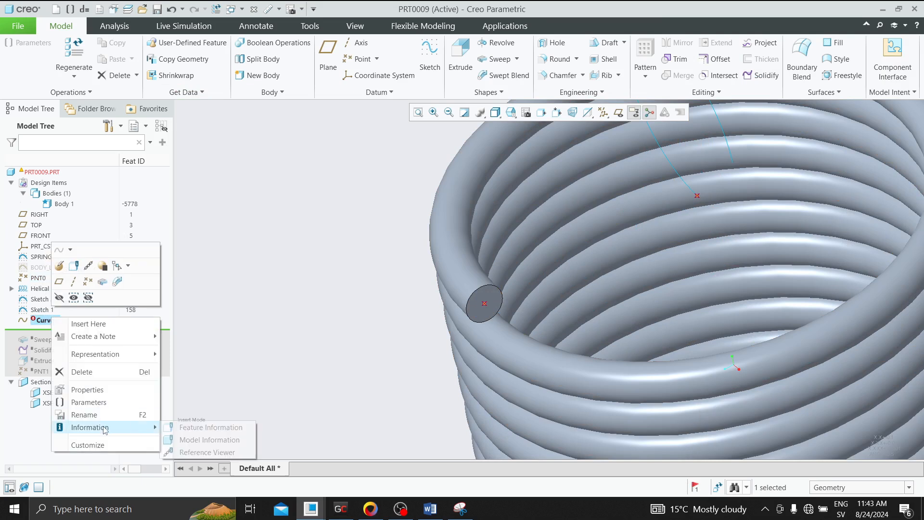
click(183, 452)
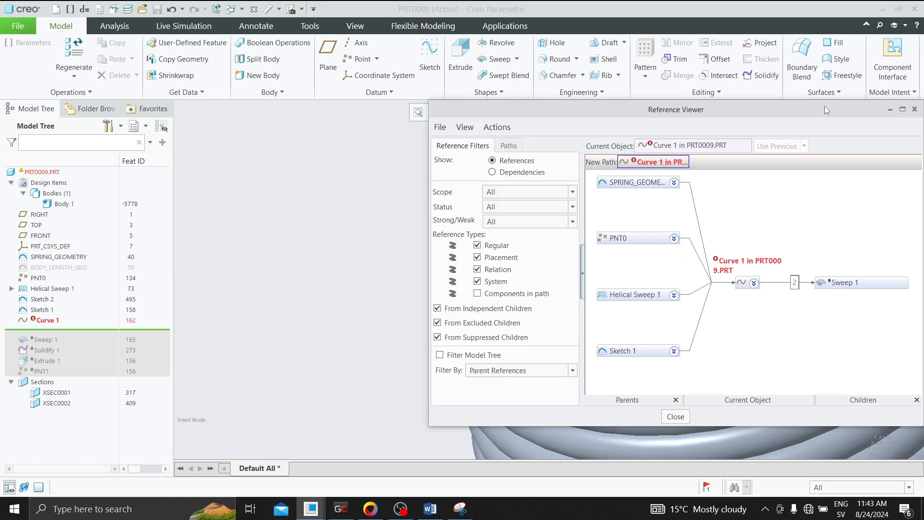
drag(825, 107, 647, 111)
click(737, 114)
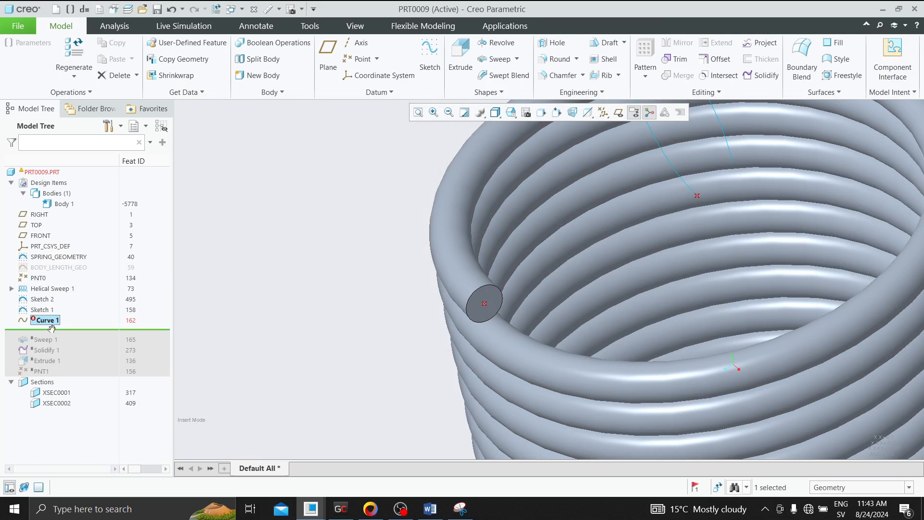
Roll the model back to before Curve 1 and start a curve through points from Sketch 2's wire-end point to PNT0
drag(74, 330, 74, 319)
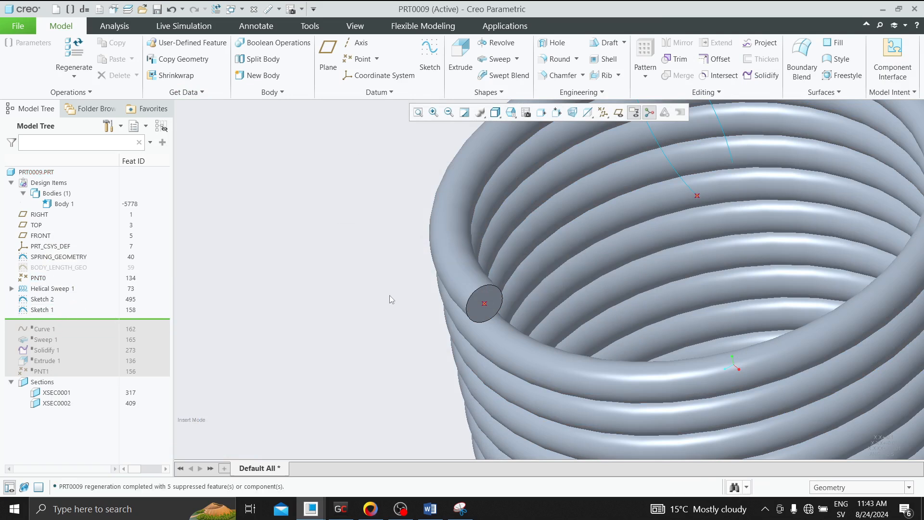
click(374, 94)
mouse_move(344, 106)
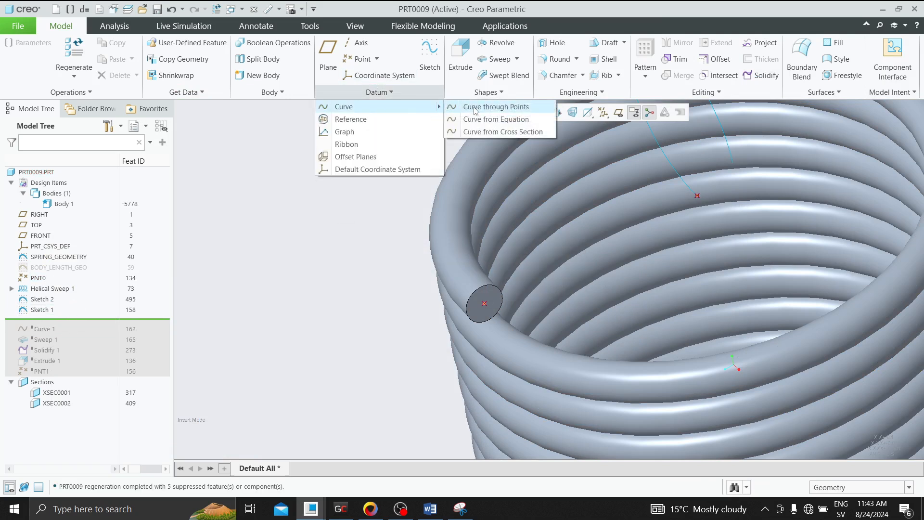
click(470, 106)
click(481, 312)
scroll(452, 272, up, 2)
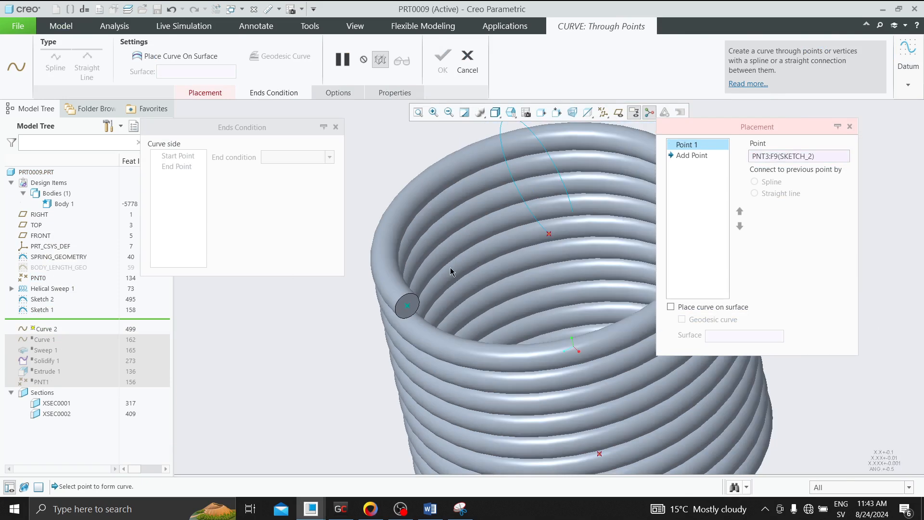
click(548, 235)
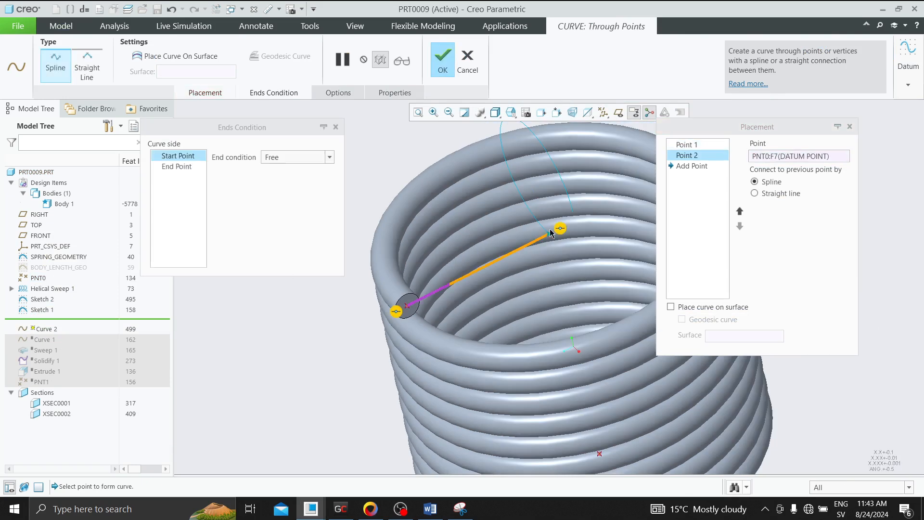
Make the new curve's end point at PNT0 tangent to the upper hook curve, with the tangent direction flipped
scroll(551, 233, down, 1)
right_click(565, 233)
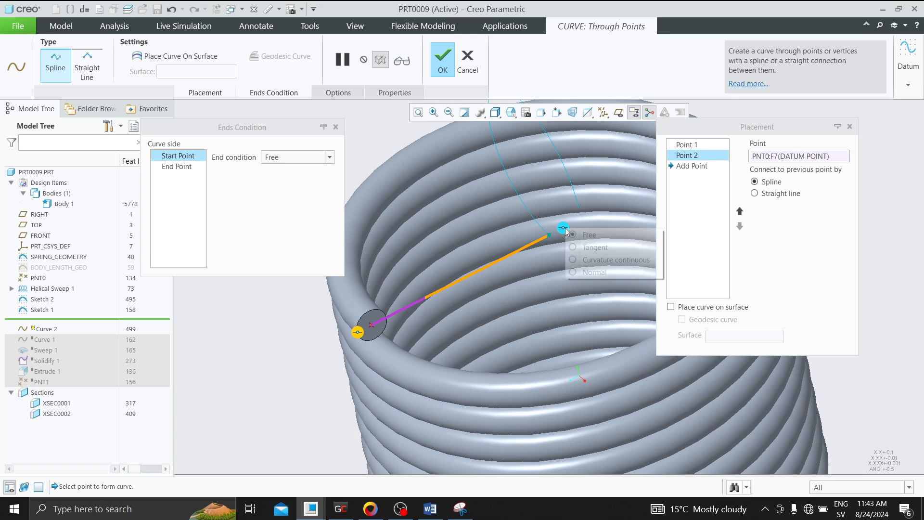
click(585, 247)
click(542, 232)
scroll(541, 232, up, 1)
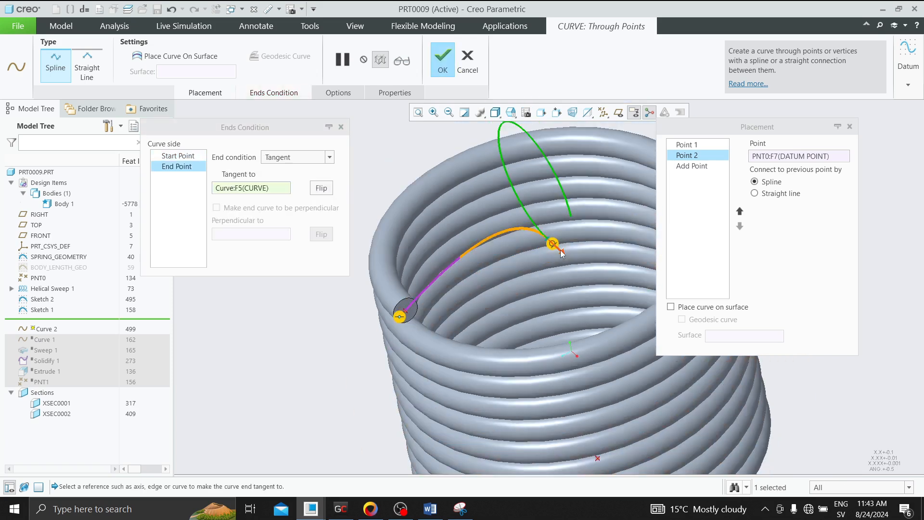
Display the model as wireframe and make the curve's start point tangent to the helical sweep's curve
click(496, 113)
click(539, 189)
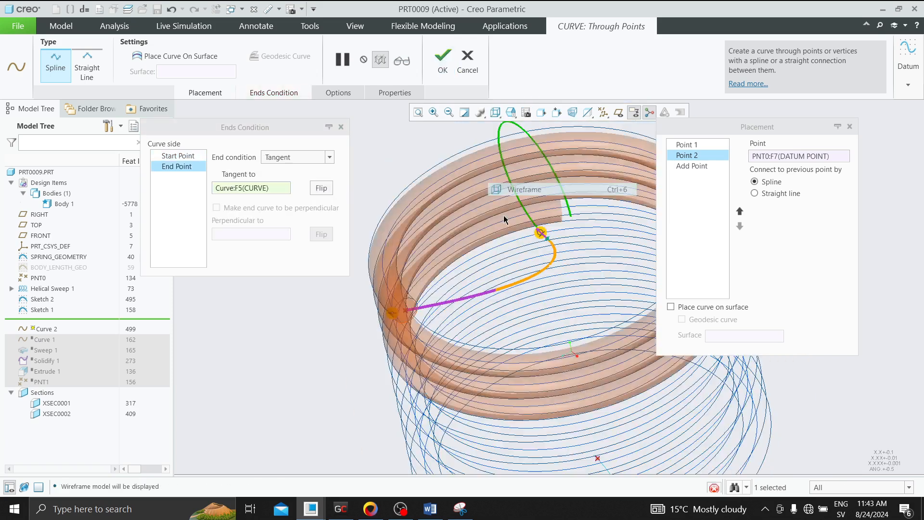
scroll(390, 308, down, 1)
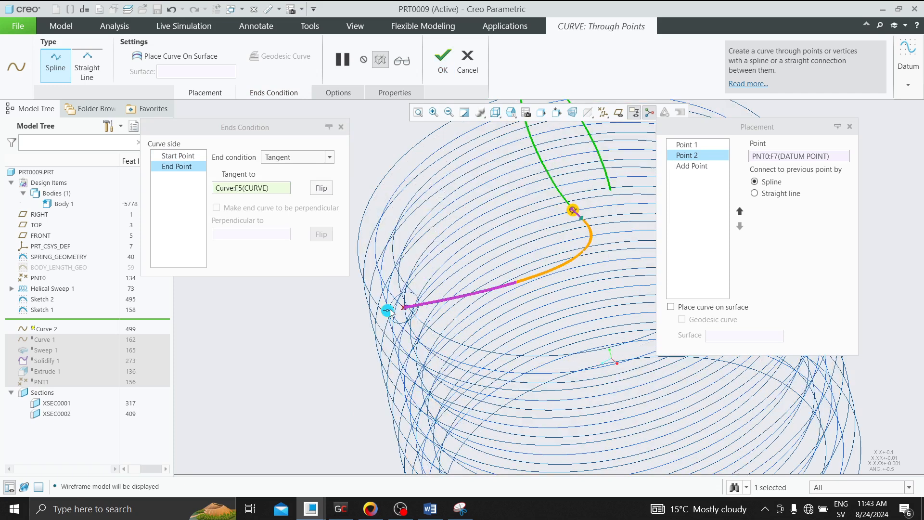
right_click(388, 310)
click(426, 330)
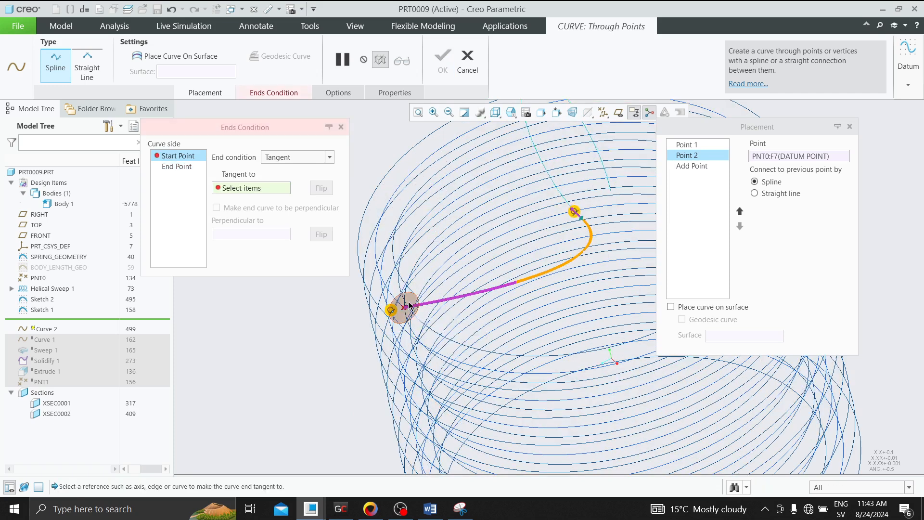
click(400, 304)
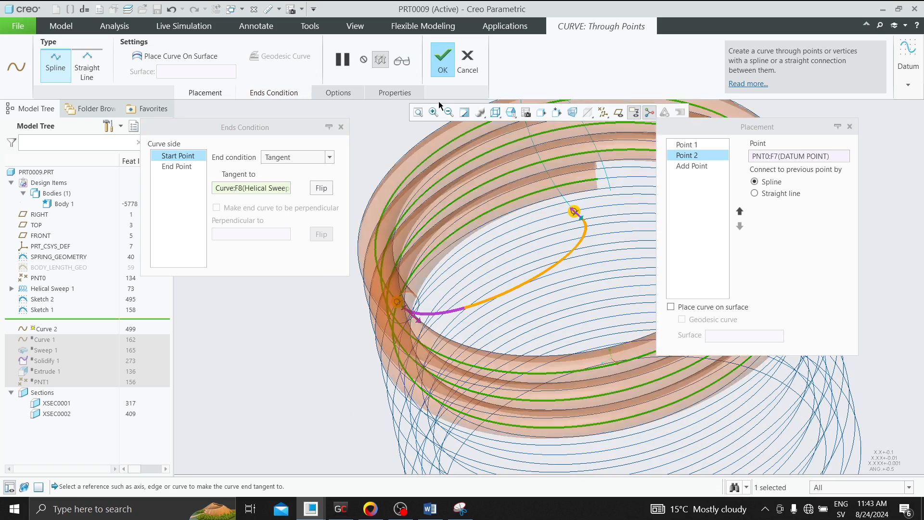
Enable Tweak curve and, in the TOP view, pull both control points outward to give the curve a fuller arc
click(338, 92)
click(349, 129)
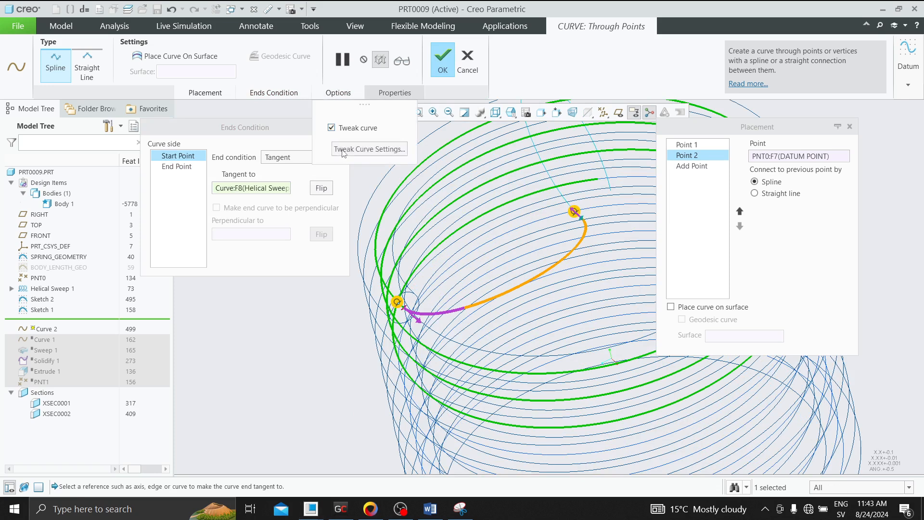
click(511, 114)
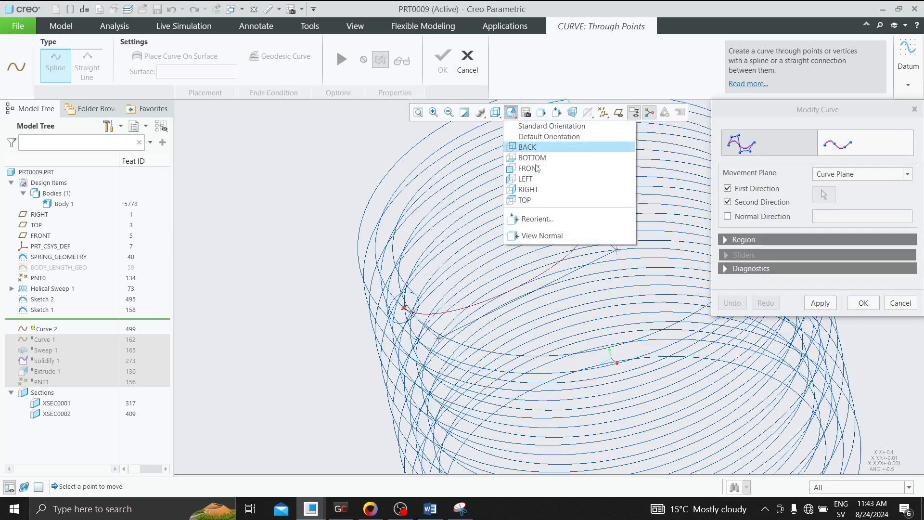
click(522, 198)
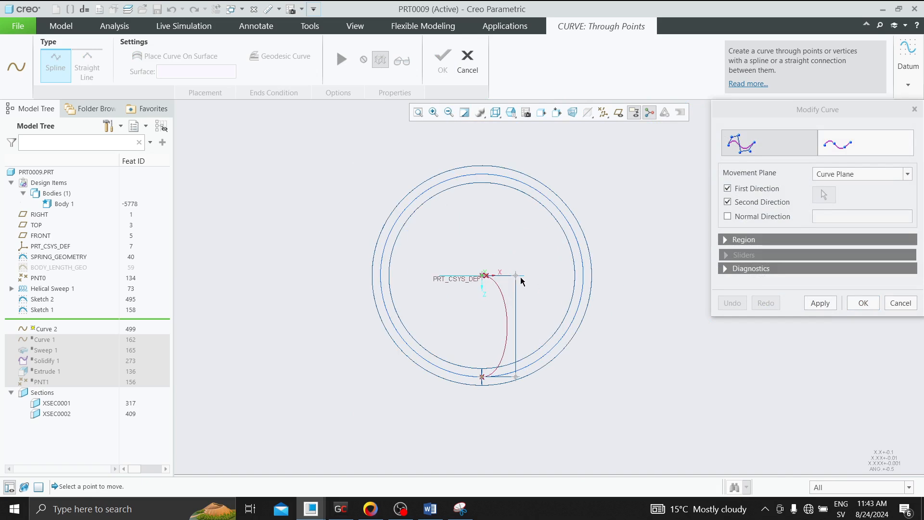
drag(515, 277, 647, 283)
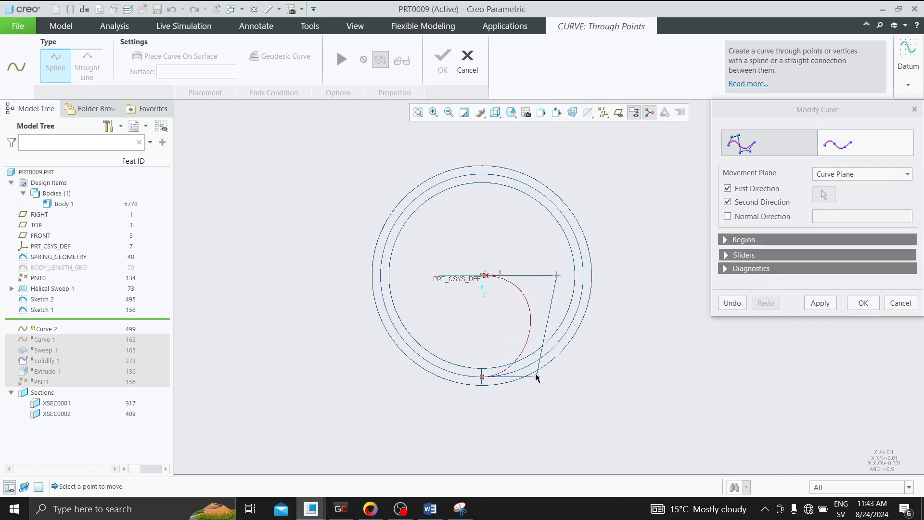
drag(538, 380, 673, 321)
click(864, 303)
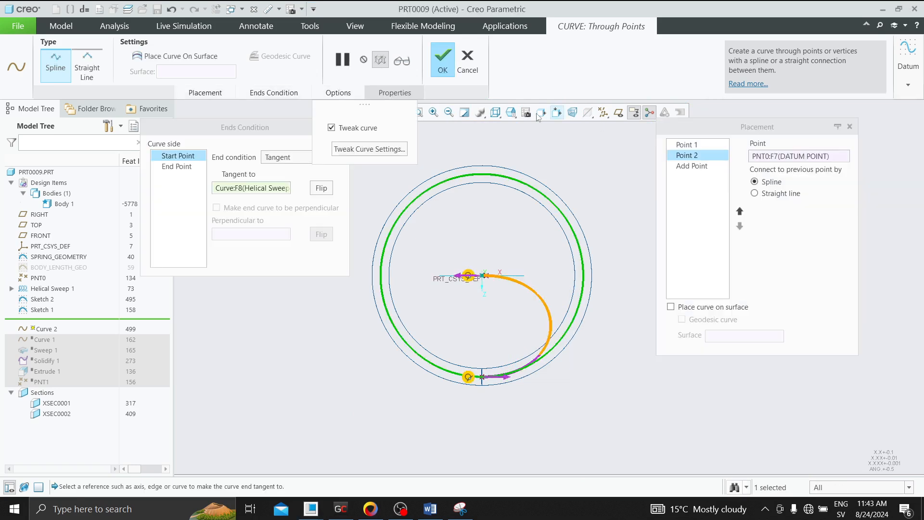
Accept the new curve with the model shaded with edges in default orientation, and roll the model forward past Sweep 1
click(494, 115)
click(510, 140)
key(ctrl+d)
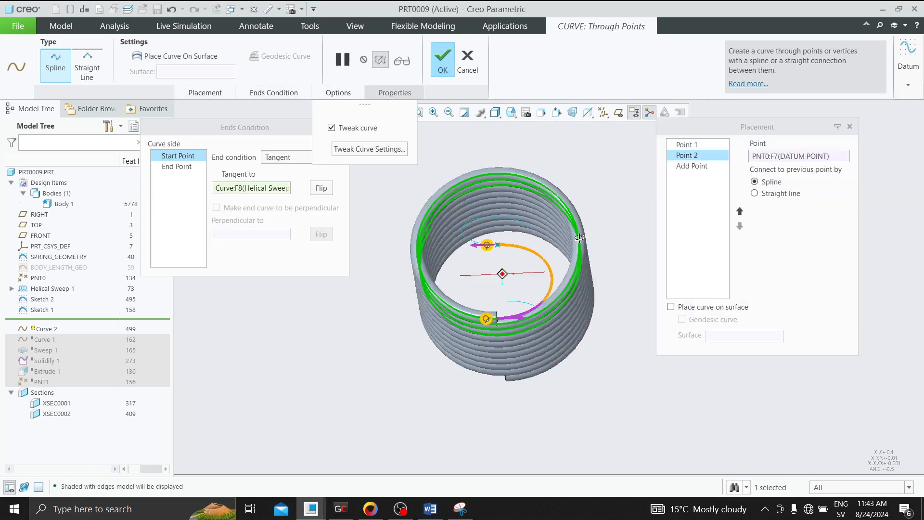
click(442, 61)
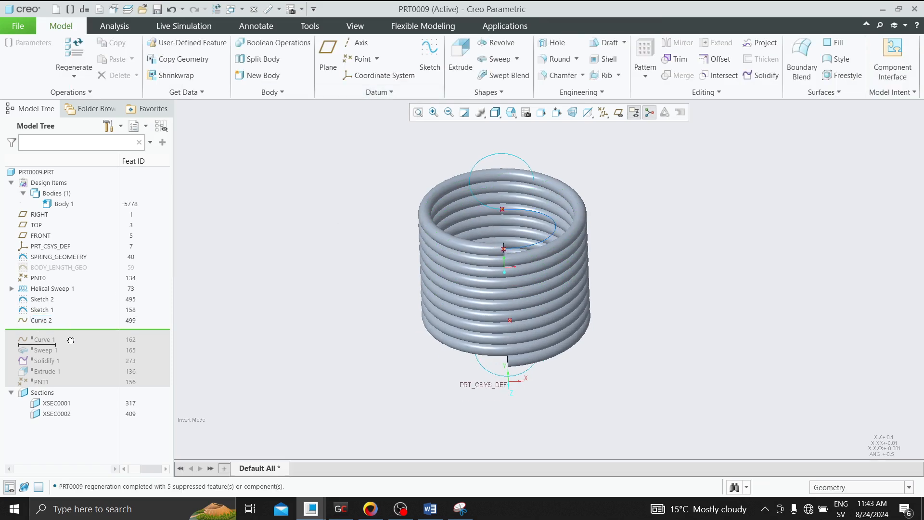
drag(70, 336, 64, 348)
click(48, 331)
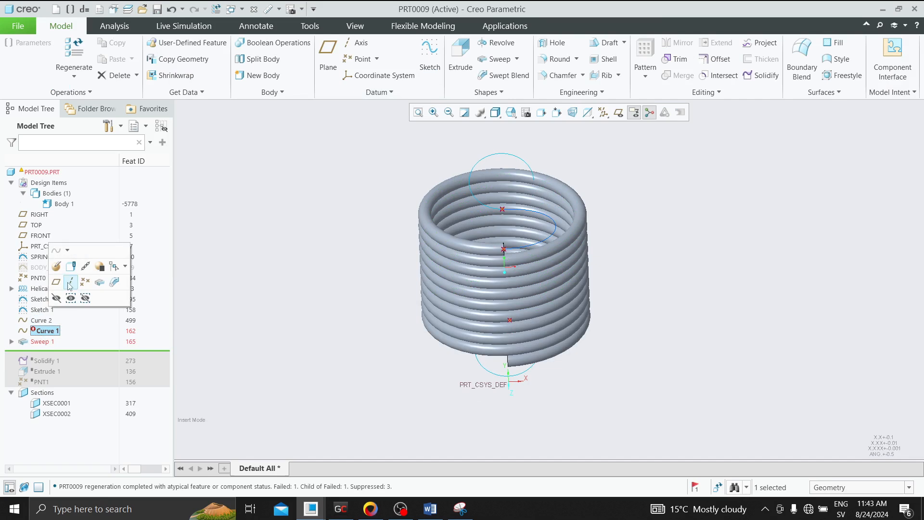
click(92, 289)
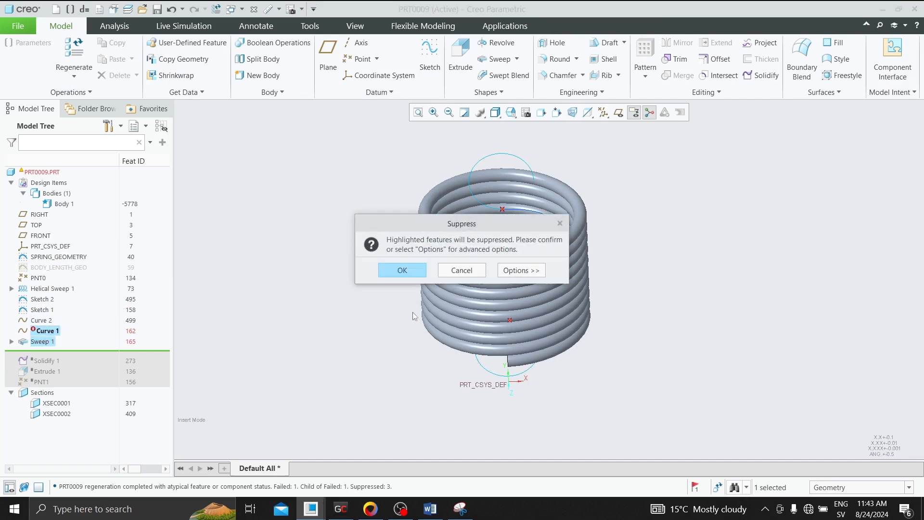
click(461, 270)
click(48, 331)
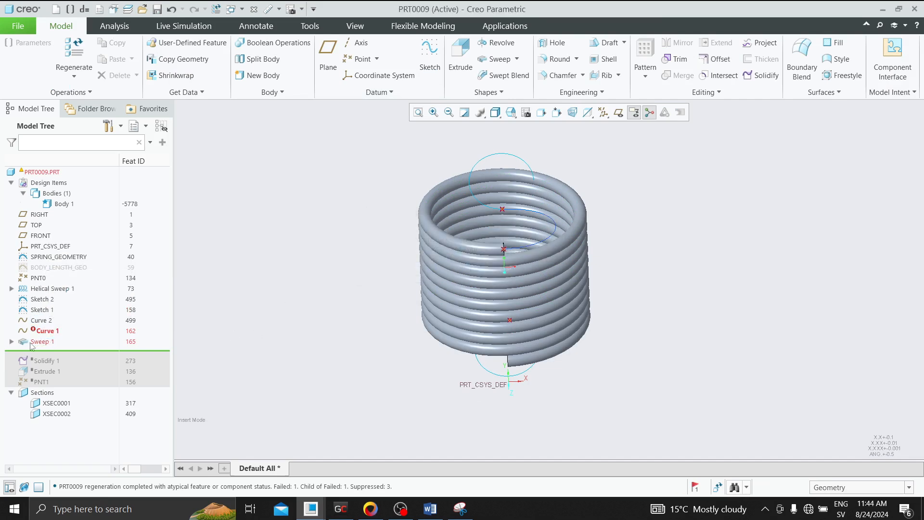
Redefine Sweep 1 and select the new tangent connecting curve as its origin trajectory
click(41, 342)
click(42, 294)
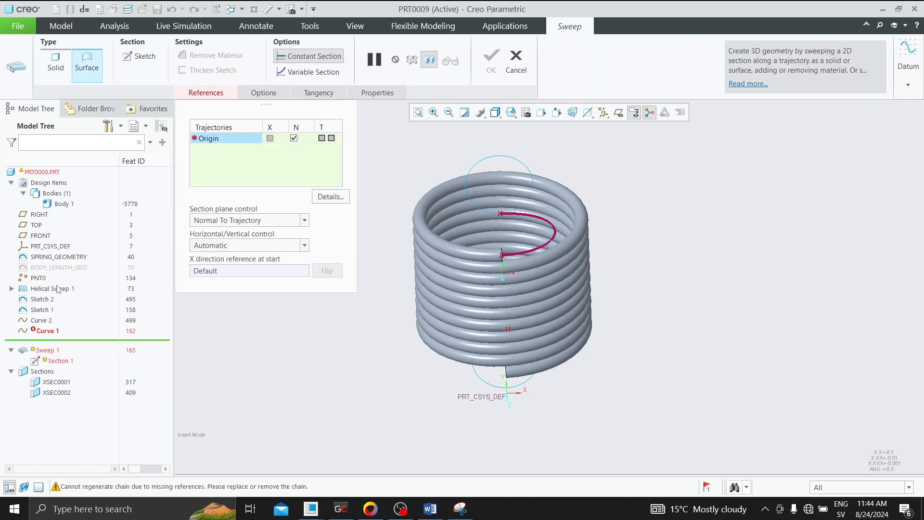
click(544, 245)
ctrl+click(484, 161)
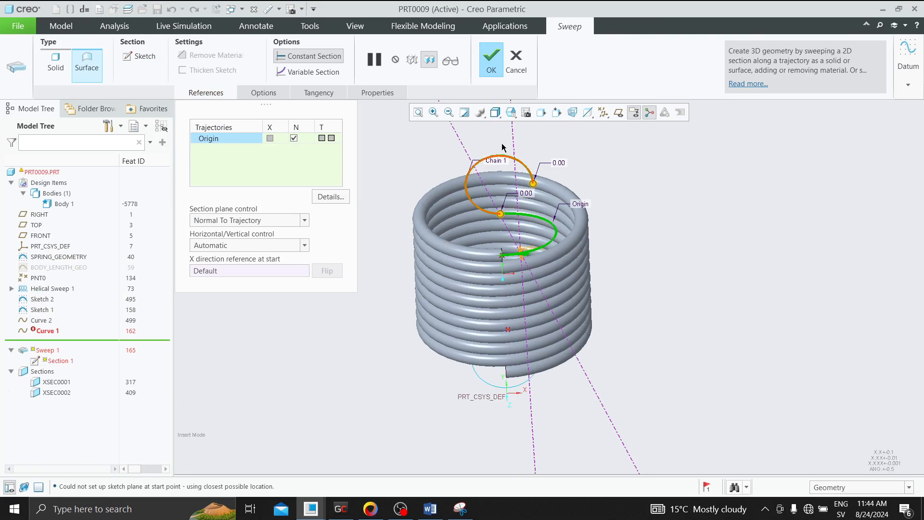
click(491, 60)
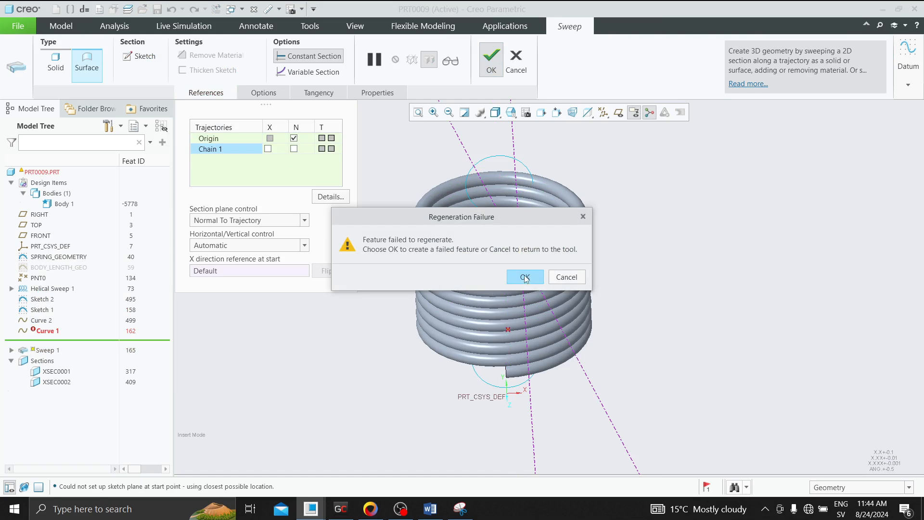
click(567, 280)
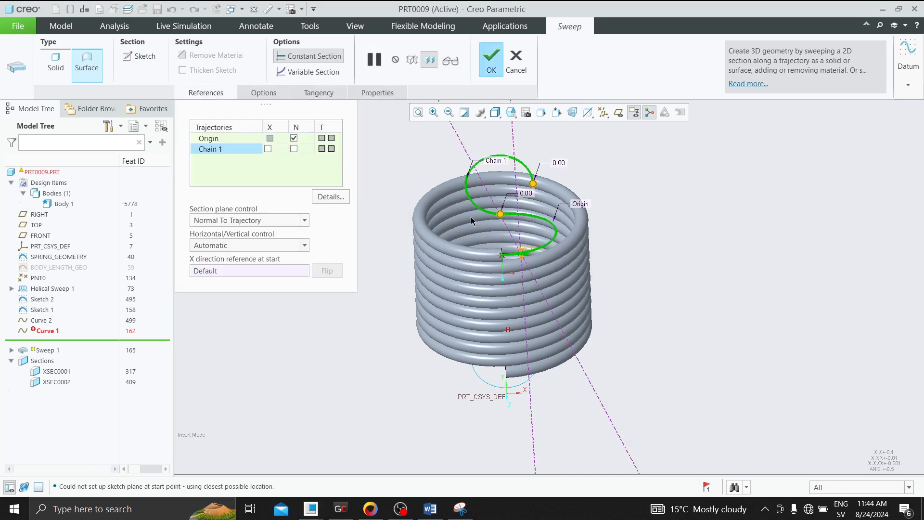
right_click(227, 149)
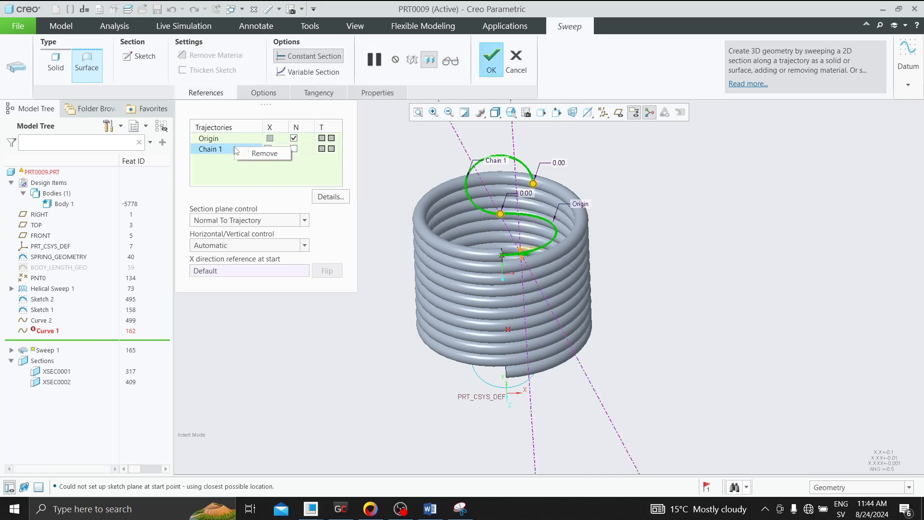
click(262, 152)
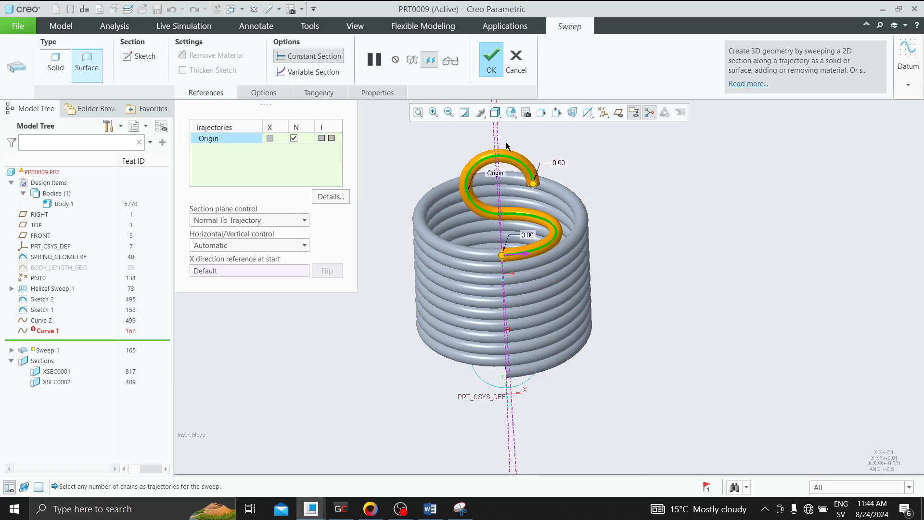
Extend the sweep's origin trajectory from the connecting curve along the upper hook curve and accept the surface sweep
click(491, 61)
scroll(516, 230, up, 2)
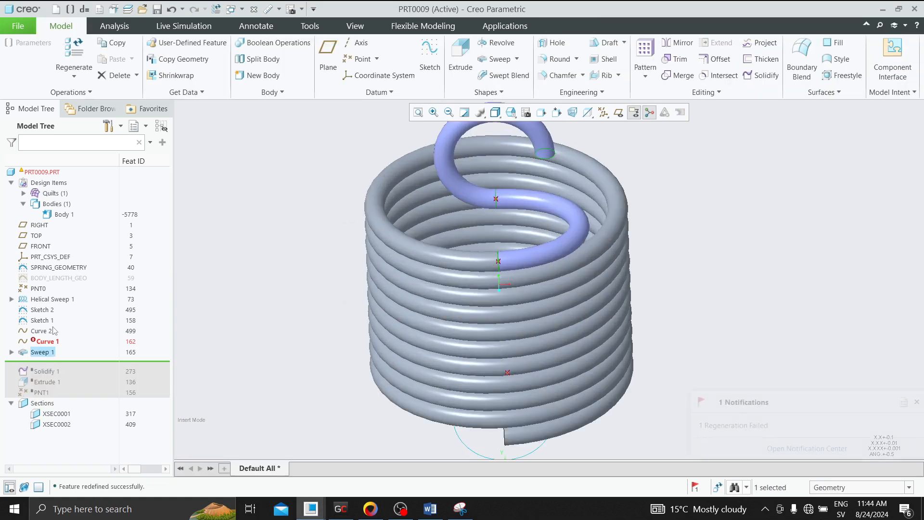
Redefine Sweep 1 as a solid, keep its 5 mm circular section sketch, and accept it in default orientation
right_click(53, 355)
click(73, 388)
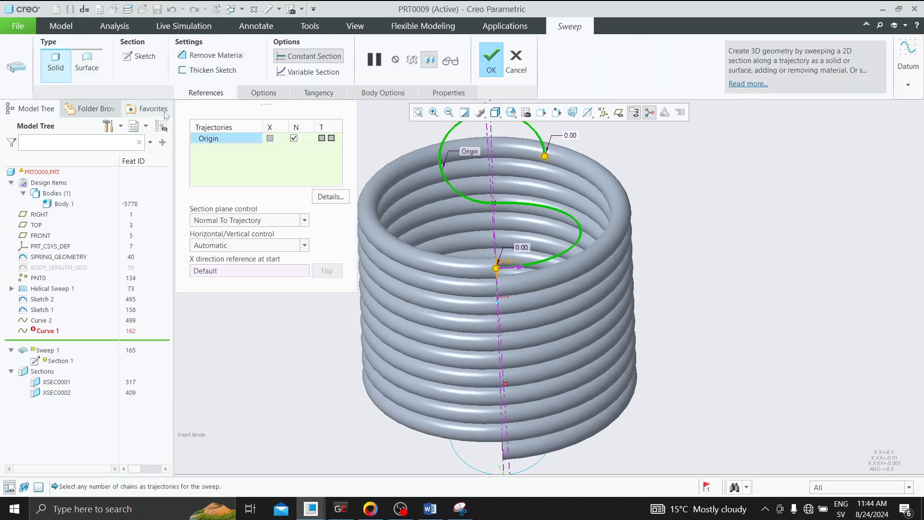
click(140, 56)
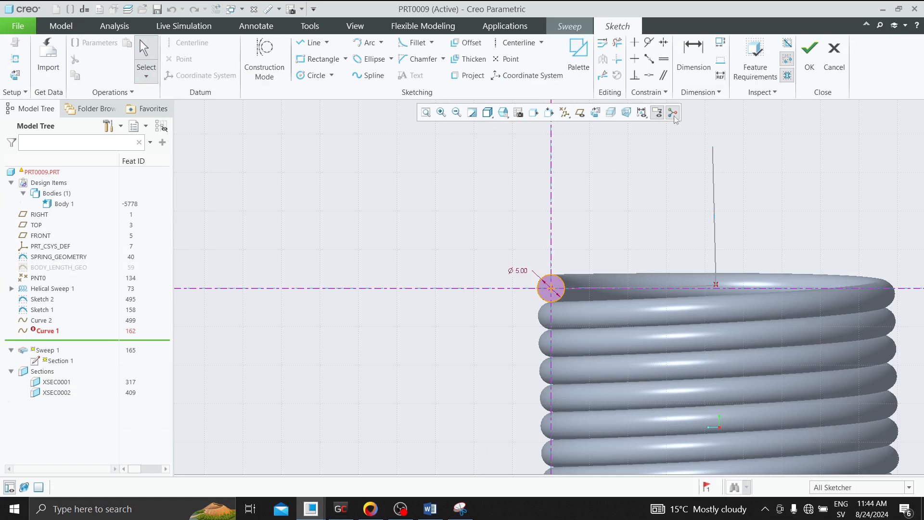
click(810, 56)
key(ctrl+d)
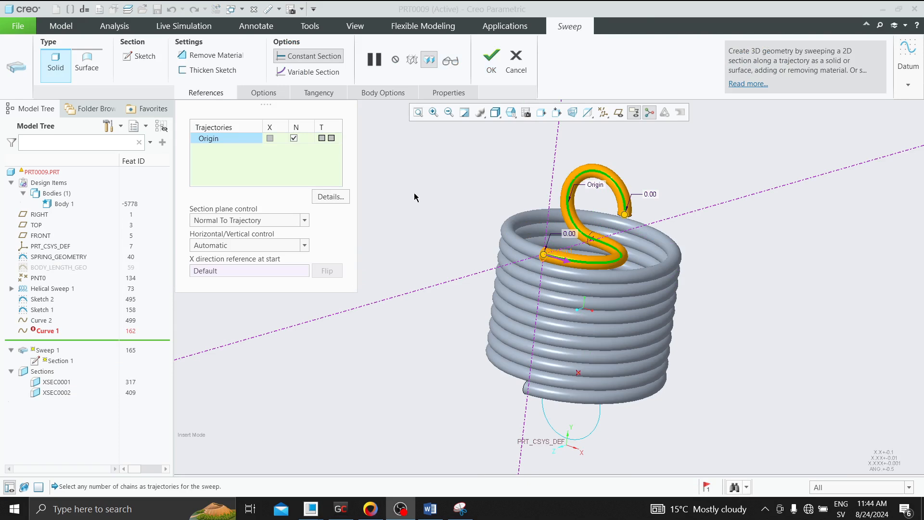
click(482, 195)
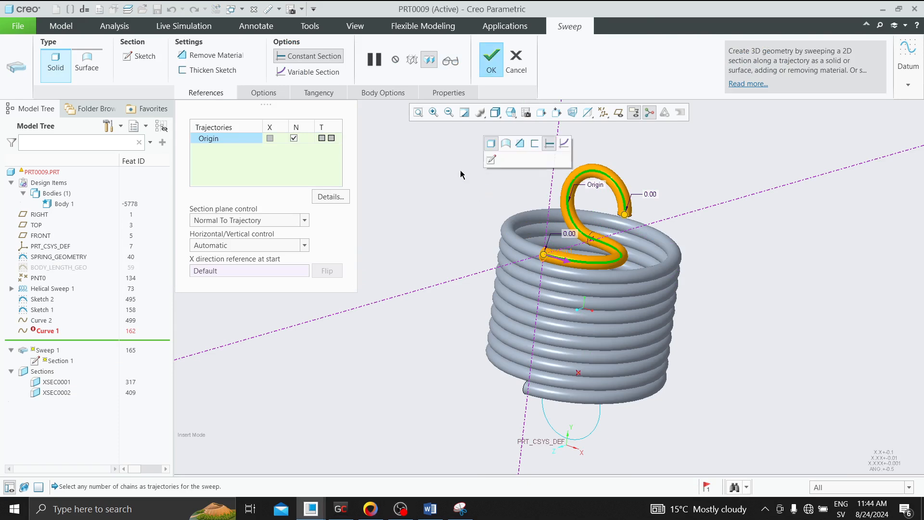
click(491, 61)
Suppress the failed Curve 1
middle_drag(549, 255, 535, 264)
mouse_move(536, 297)
middle_down()
mouse_move(543, 277)
mouse_move(538, 283)
middle_up()
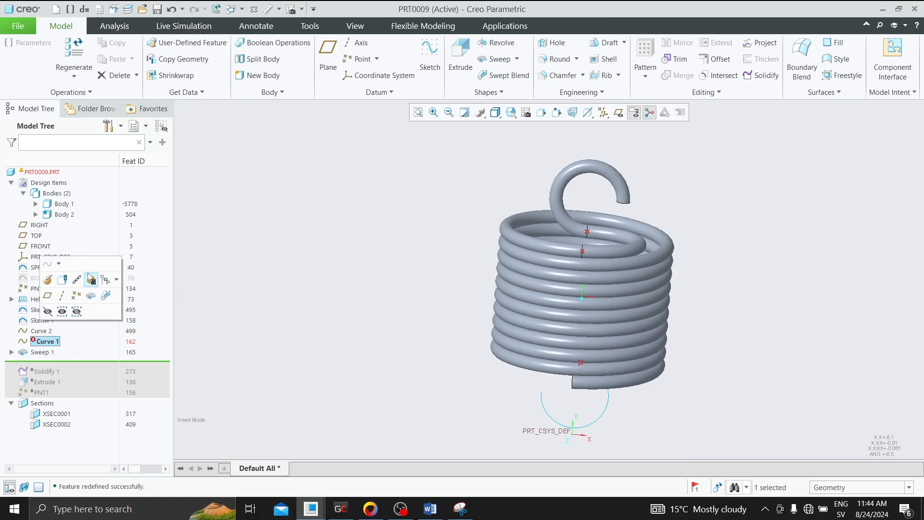
click(90, 278)
click(424, 268)
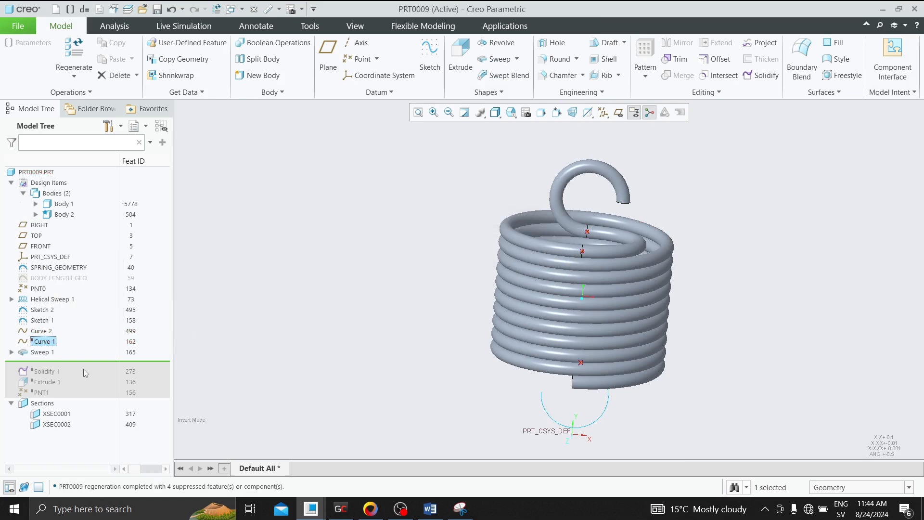
drag(80, 376, 81, 379)
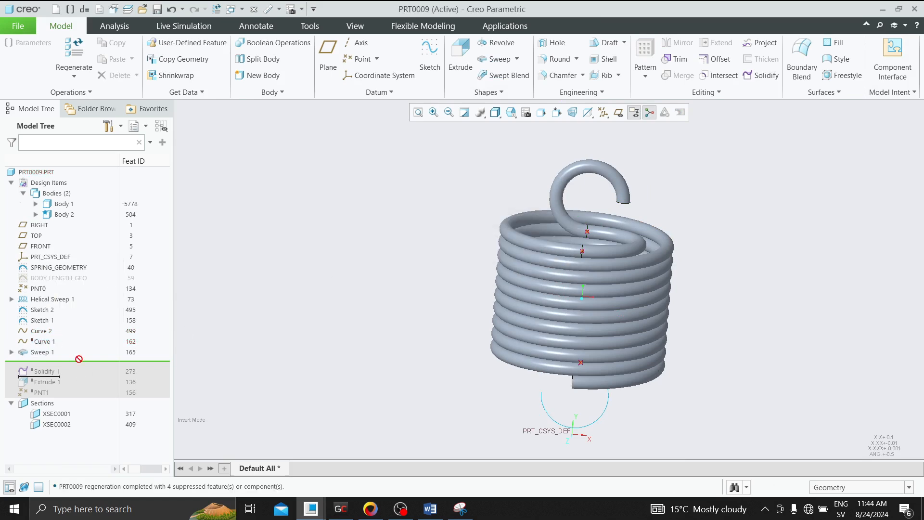
Start a sketch on the wire's circular end face at the other end of the coil
middle_drag(461, 311, 522, 197)
scroll(543, 199, down, 3)
click(529, 199)
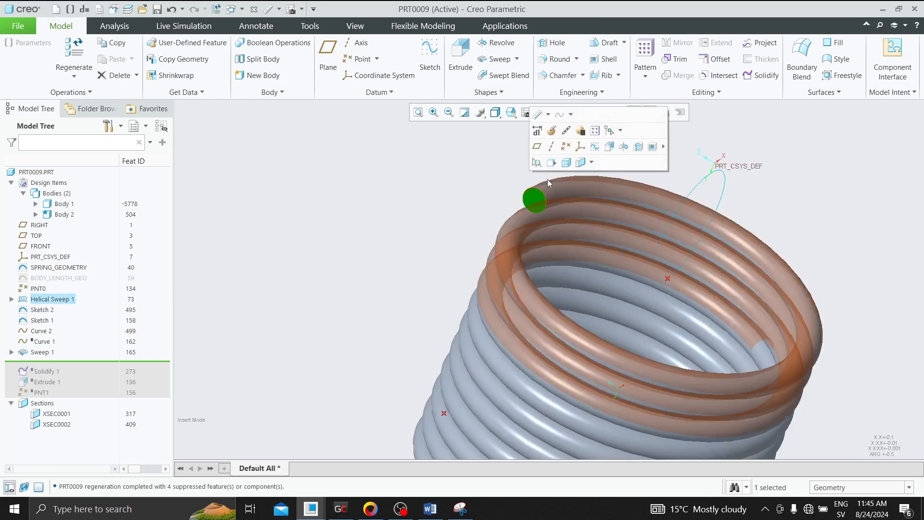
click(594, 147)
scroll(481, 201, down, 5)
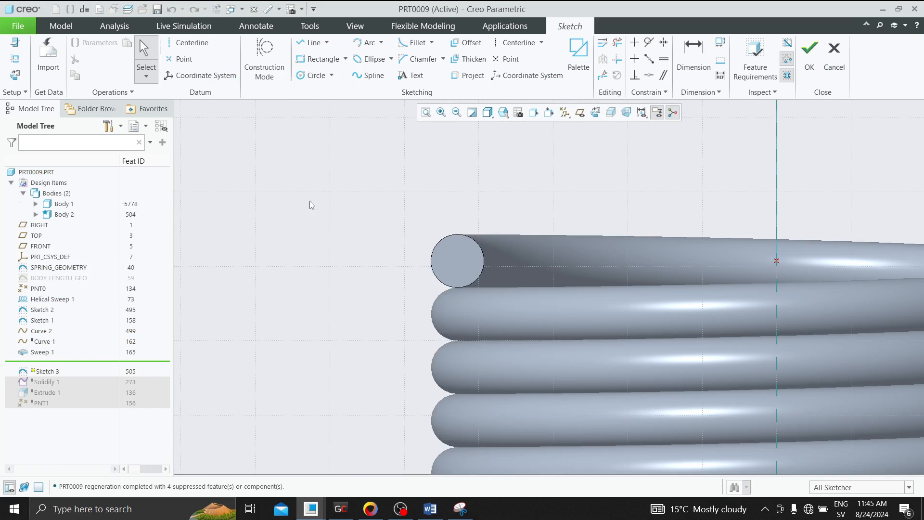
Place a datum point at the centre of the circular wire end and finish the sketch
click(265, 58)
click(310, 43)
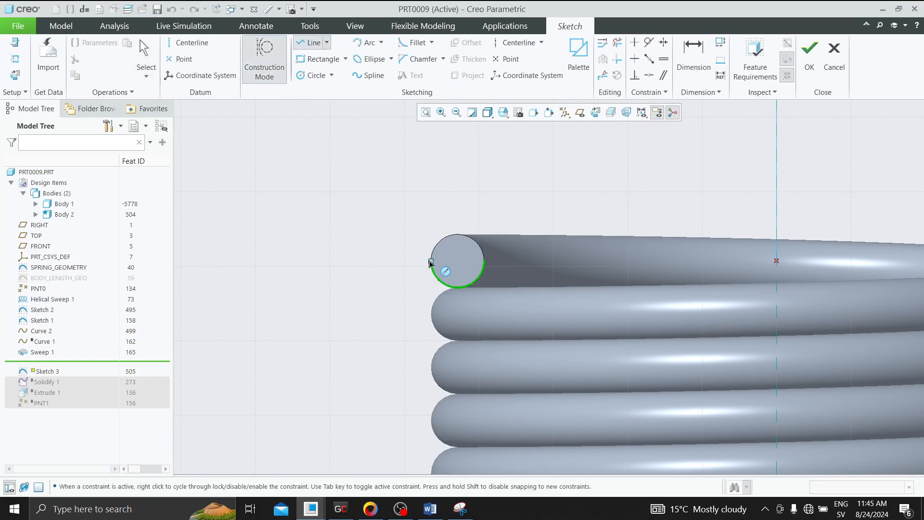
click(197, 61)
click(460, 263)
middle_click(461, 257)
scroll(462, 237, up, 2)
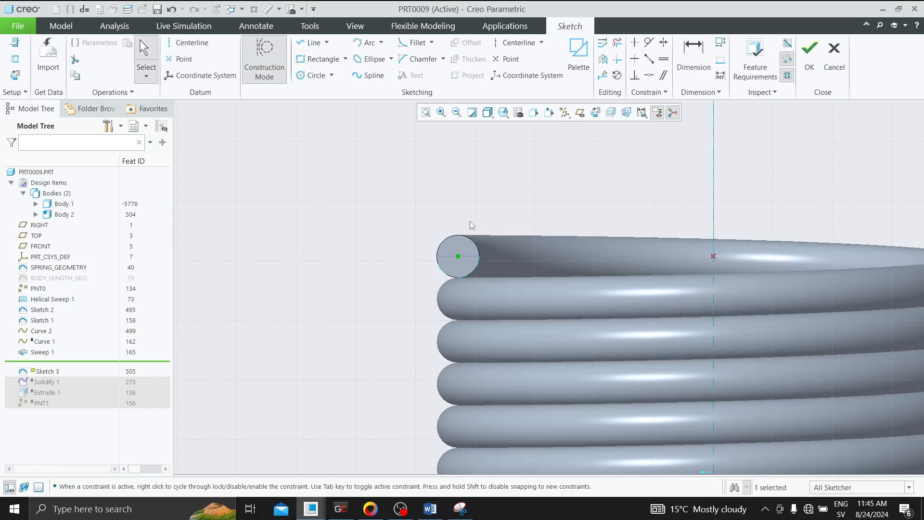
middle_drag(470, 225, 626, 241)
click(808, 61)
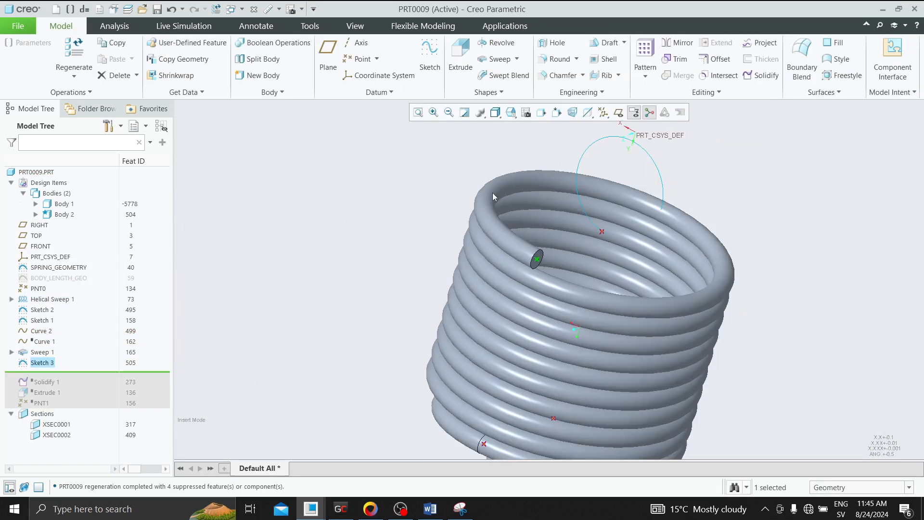
click(379, 92)
mouse_move(394, 109)
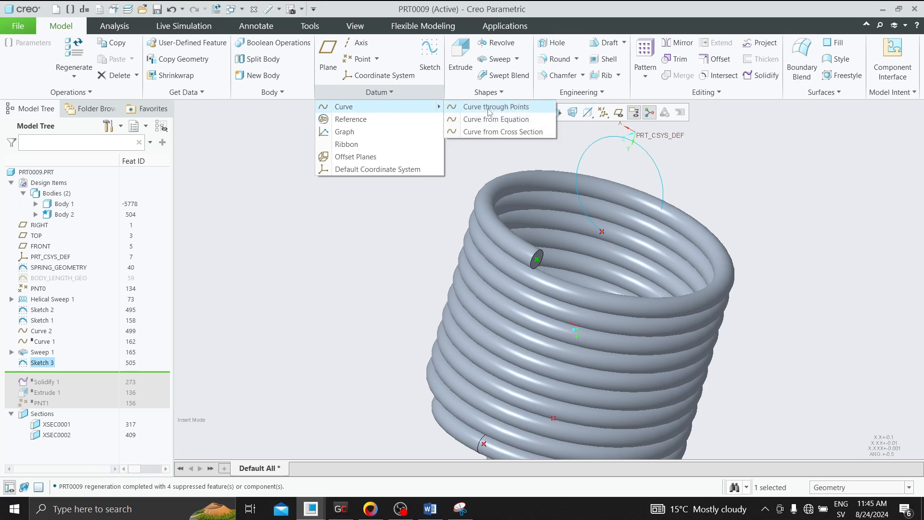
click(479, 106)
click(535, 265)
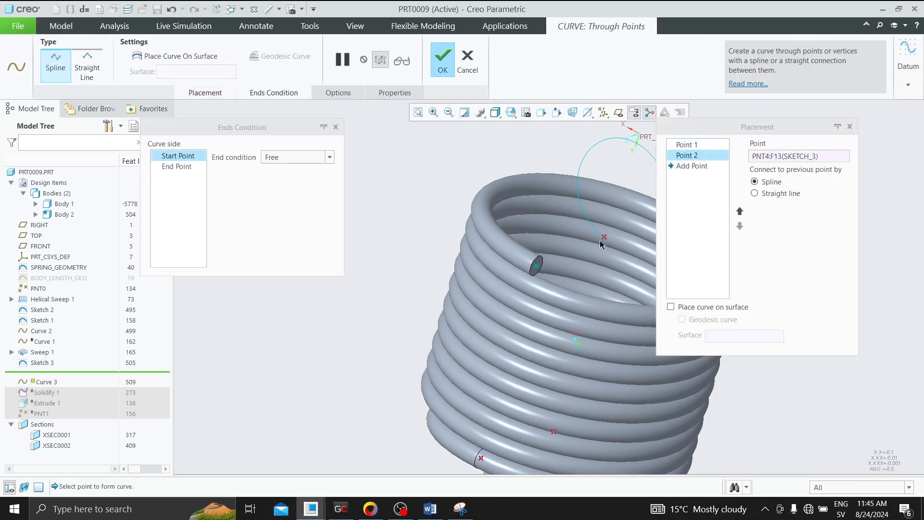
click(604, 237)
right_click(691, 147)
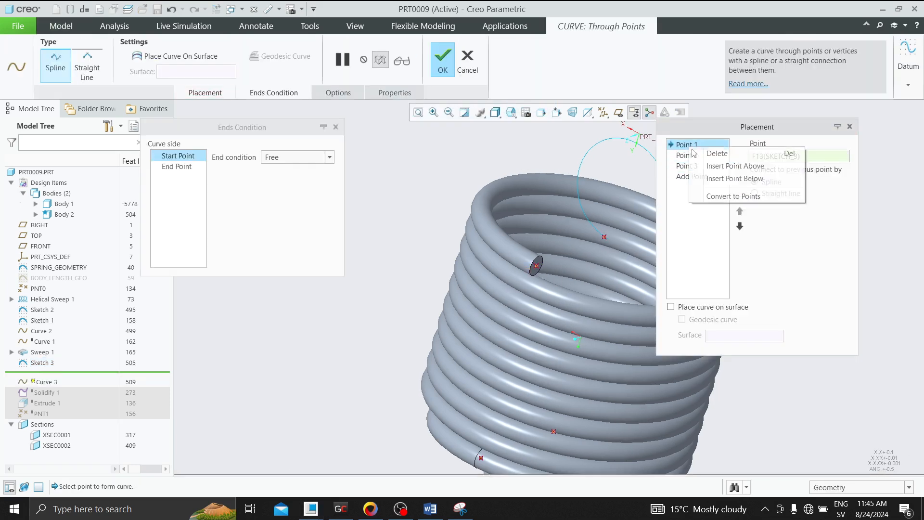
click(702, 153)
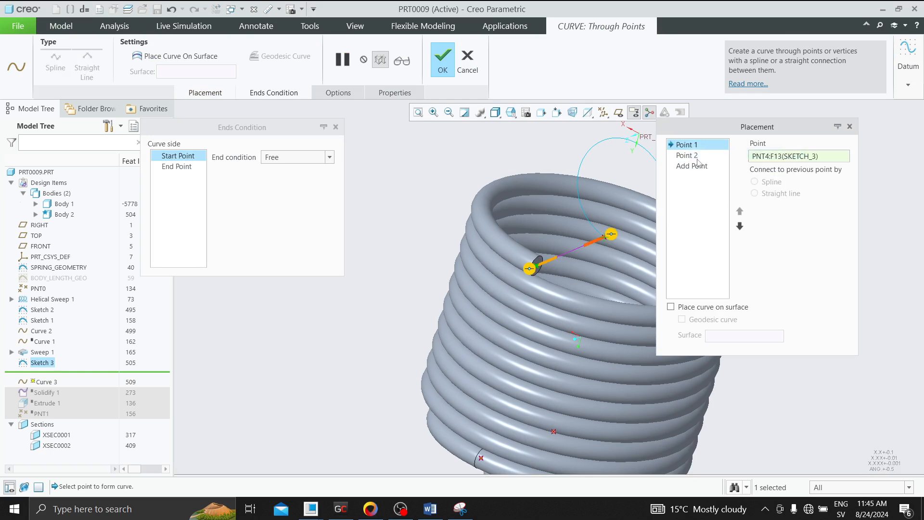
right_click(613, 235)
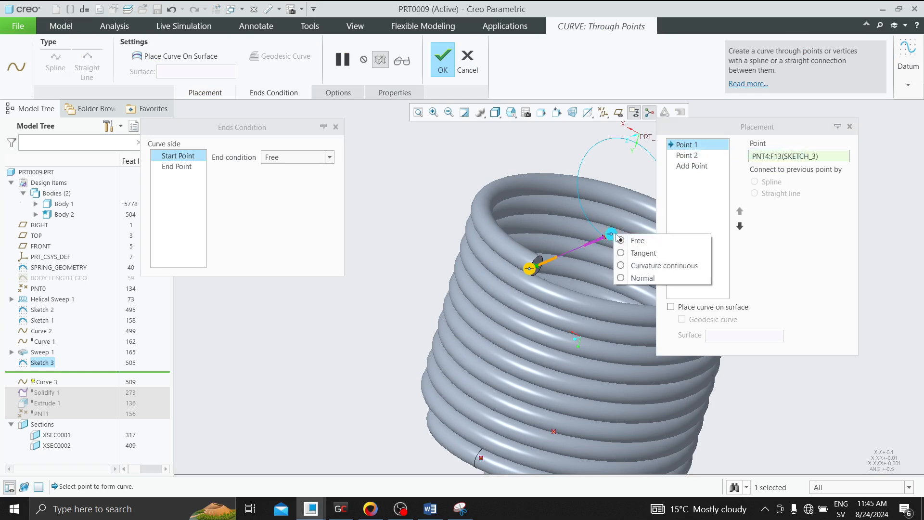
click(638, 250)
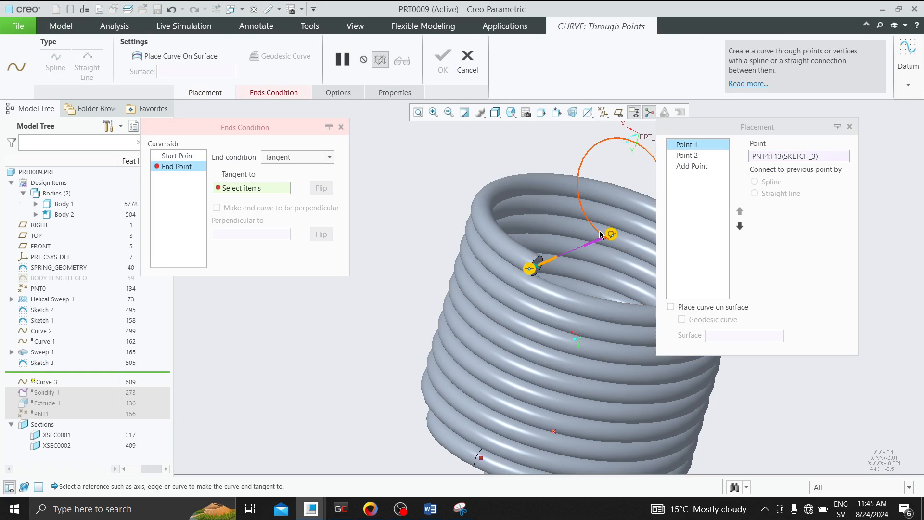
click(601, 232)
scroll(523, 255, up, 2)
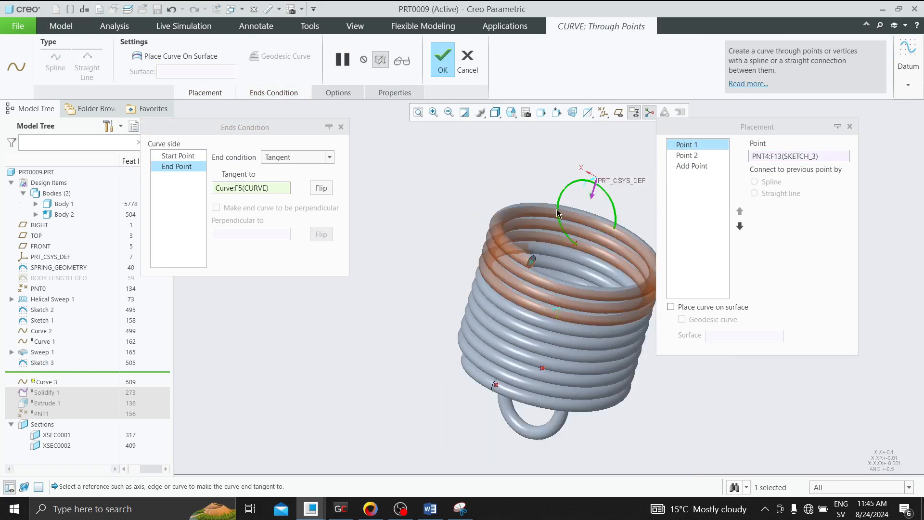
click(850, 128)
scroll(511, 201, down, 2)
click(467, 62)
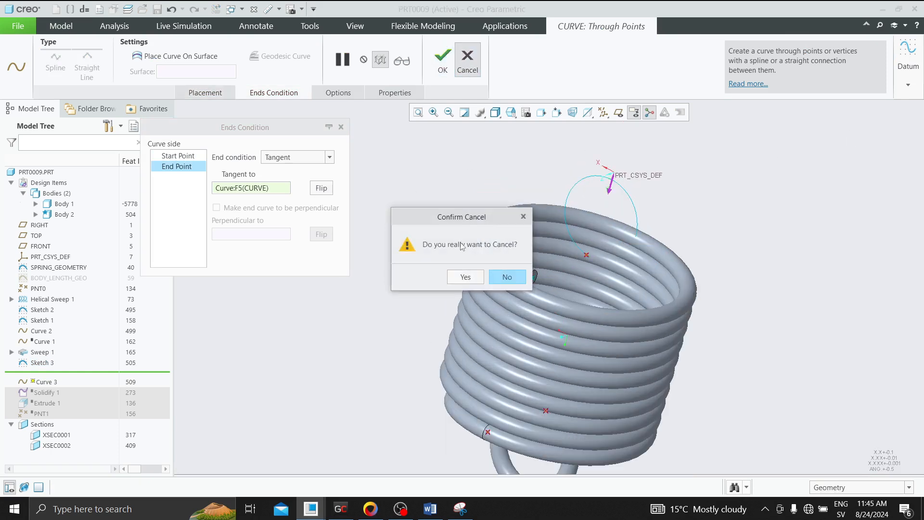
click(465, 276)
scroll(550, 276, down, 3)
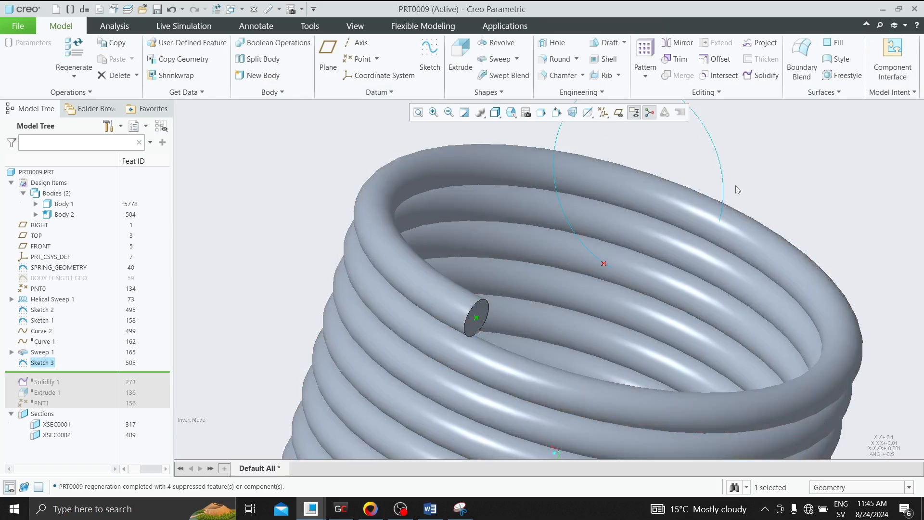
click(605, 264)
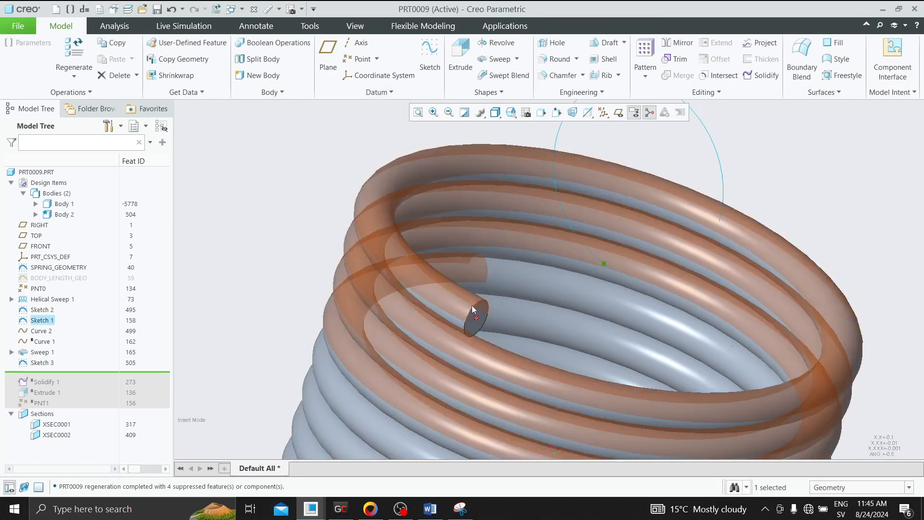
click(479, 323)
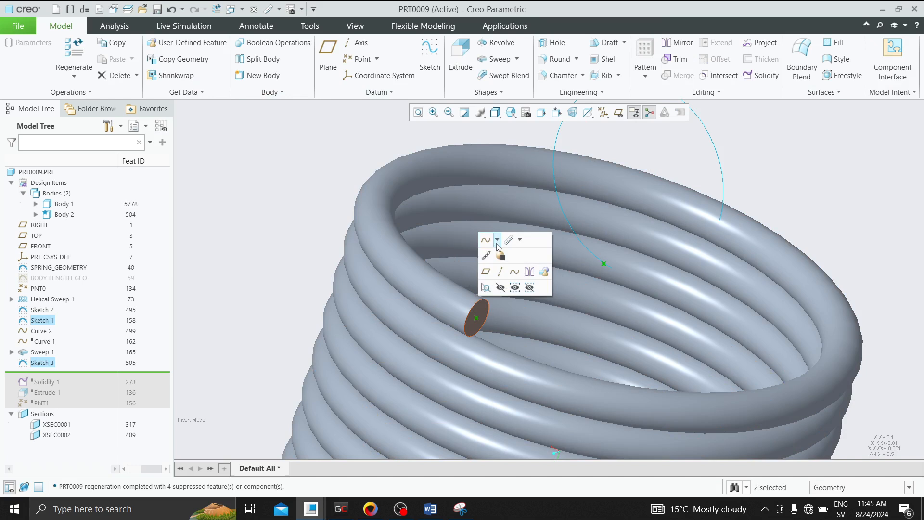
click(497, 240)
click(505, 255)
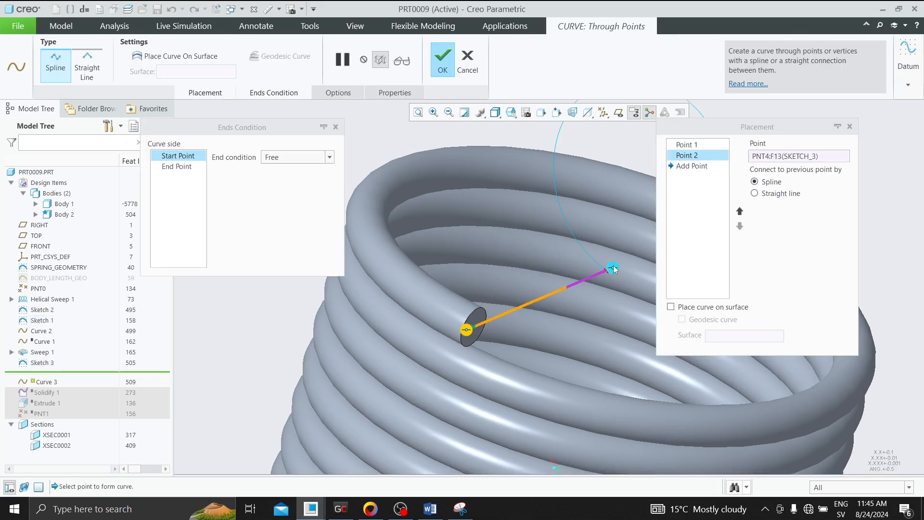
right_click(613, 268)
click(636, 281)
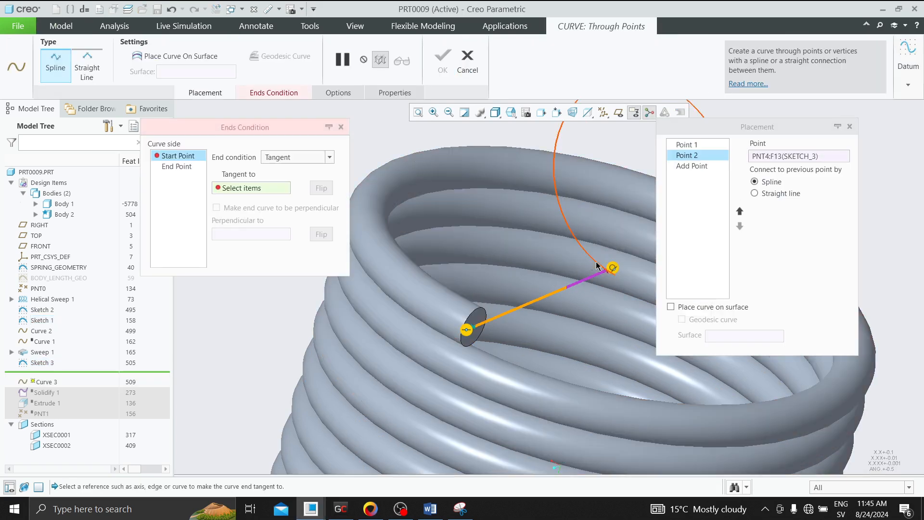
click(588, 267)
middle_drag(566, 268, 426, 248)
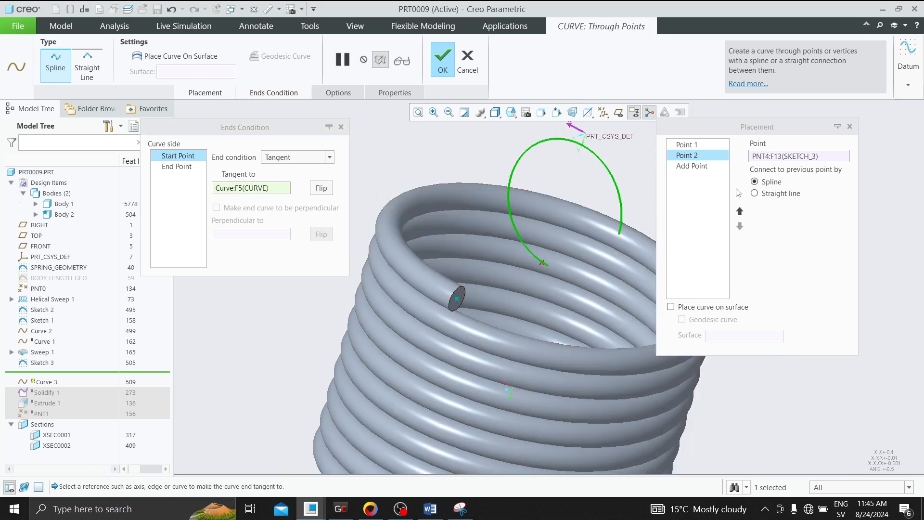
click(848, 127)
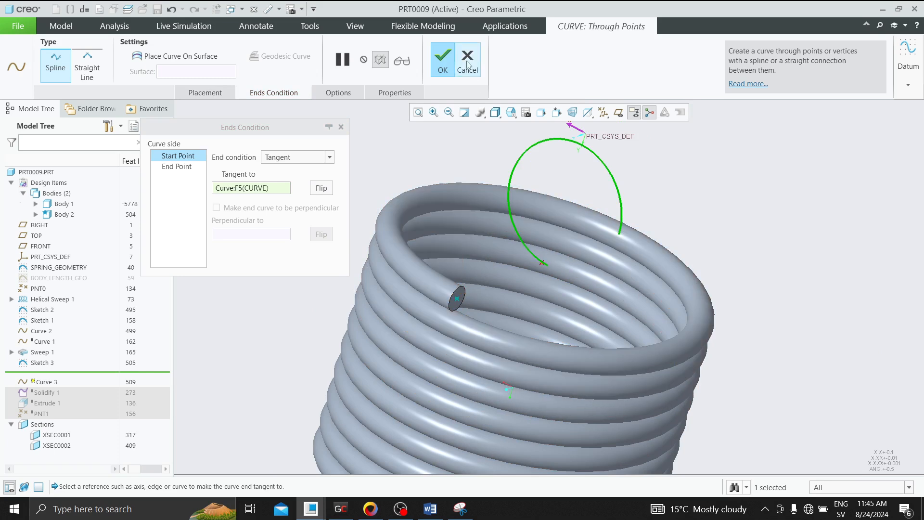
click(467, 60)
click(466, 277)
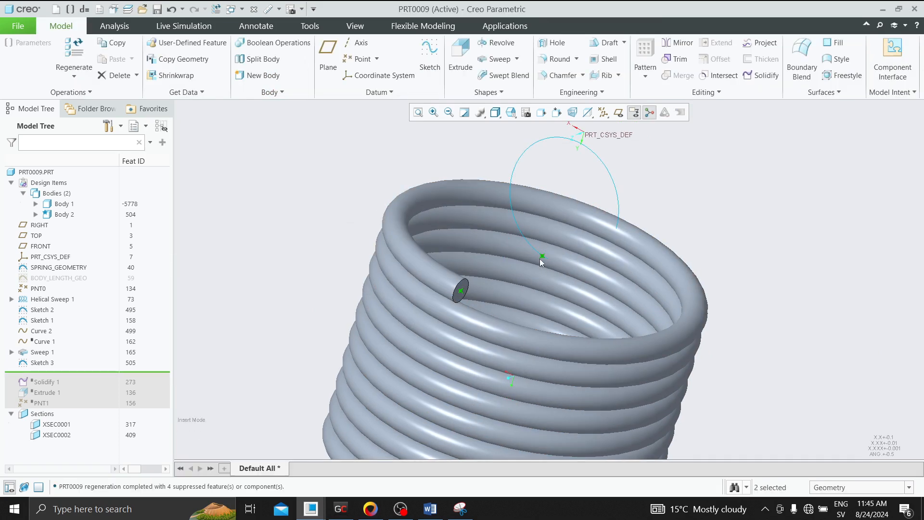
Try a spline through Sketch 1's hook point and the wire end's centre point, with its start tangent to the hook curve
click(542, 257)
ctrl+click(461, 291)
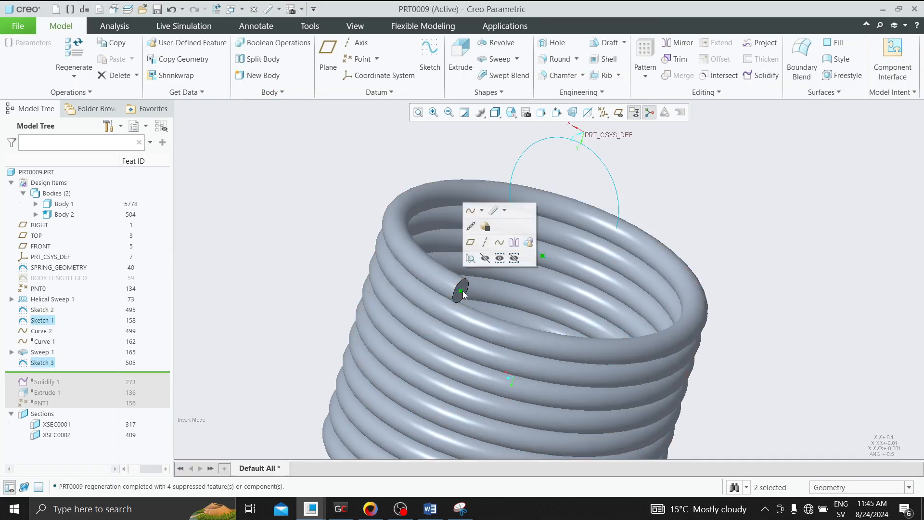
click(482, 210)
click(498, 225)
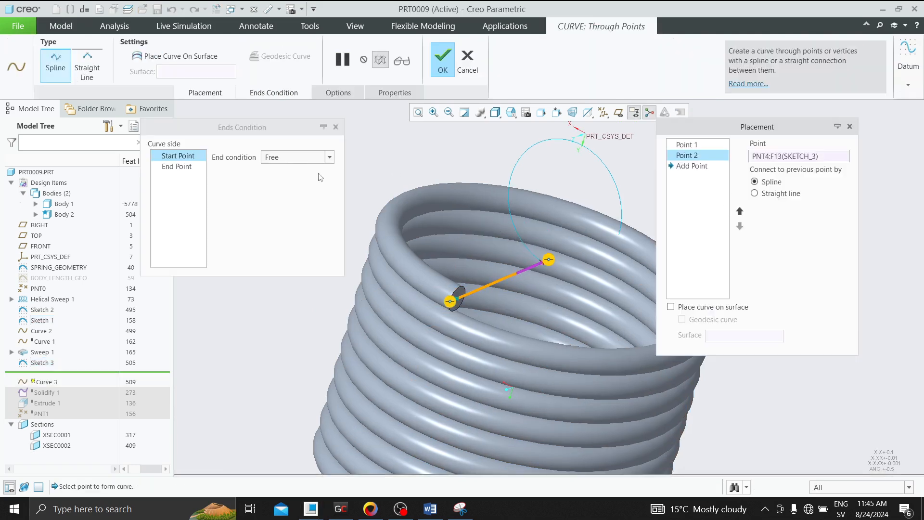
click(330, 158)
click(305, 179)
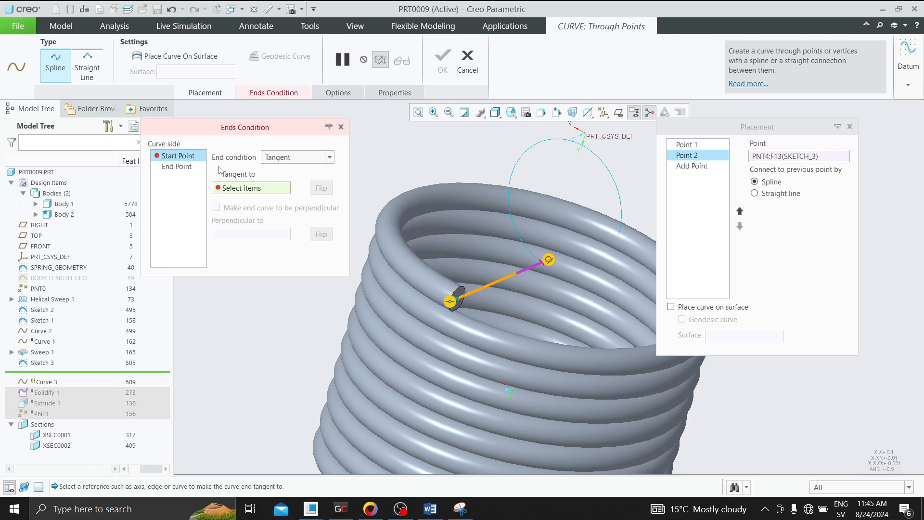
click(198, 168)
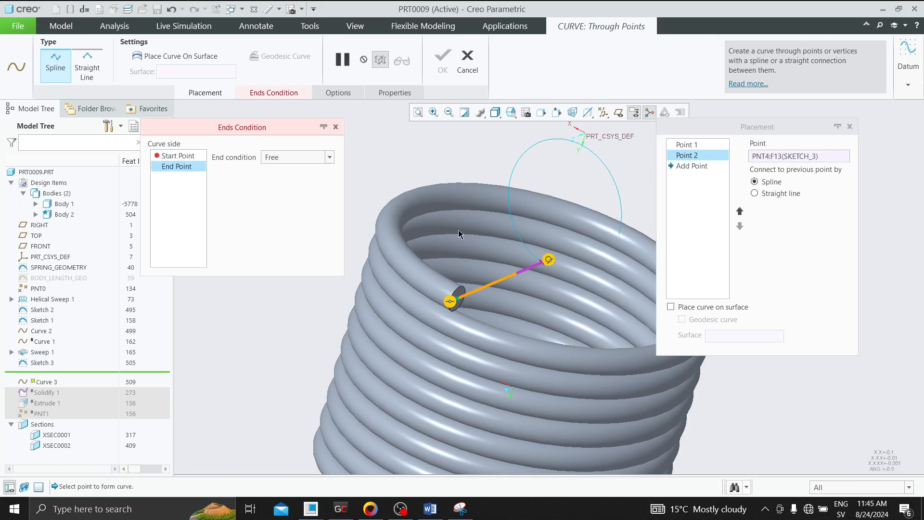
click(199, 155)
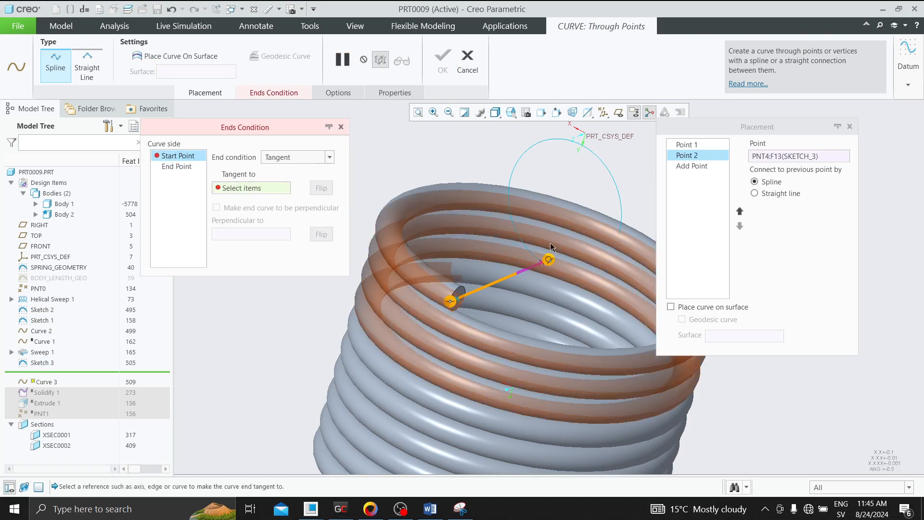
click(534, 255)
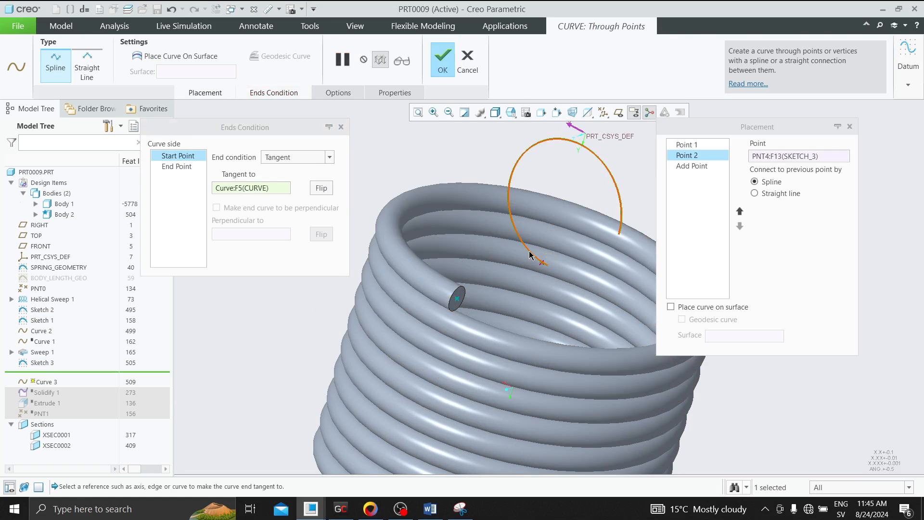
Check the curve's point references and set its start condition back to Free
middle_drag(534, 255, 491, 222)
click(457, 197)
scroll(463, 233, down, 2)
click(684, 145)
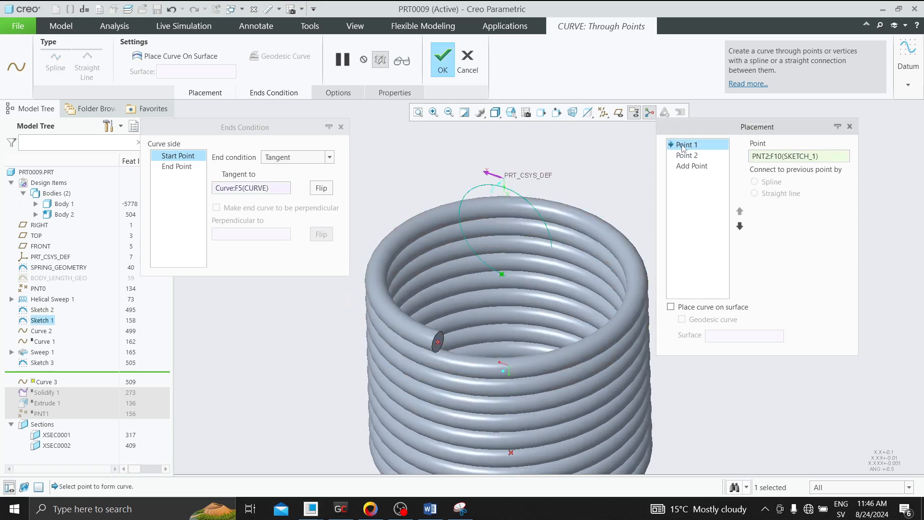
click(692, 166)
click(689, 156)
click(688, 146)
click(330, 159)
click(302, 170)
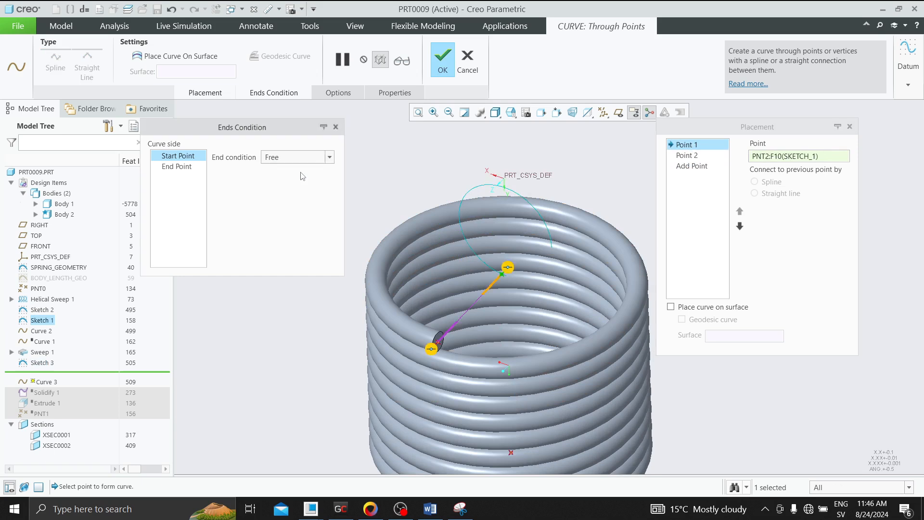
Switch to Wireframe display and make the curve's end point tangent to the helical sweep's centre curve
scroll(523, 282, down, 3)
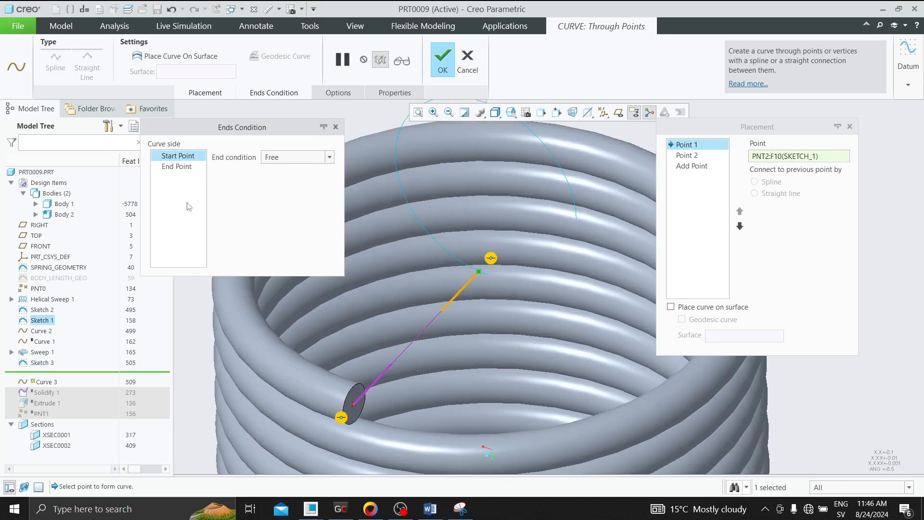
click(178, 166)
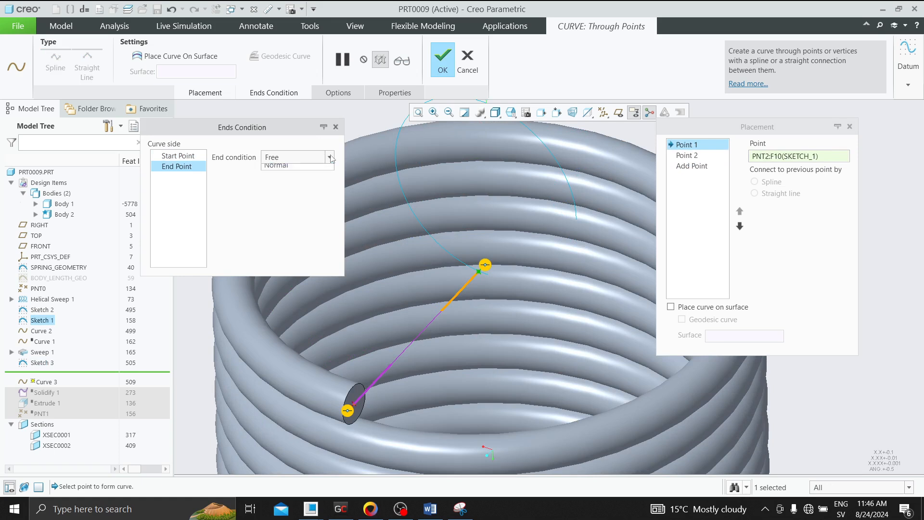
click(295, 177)
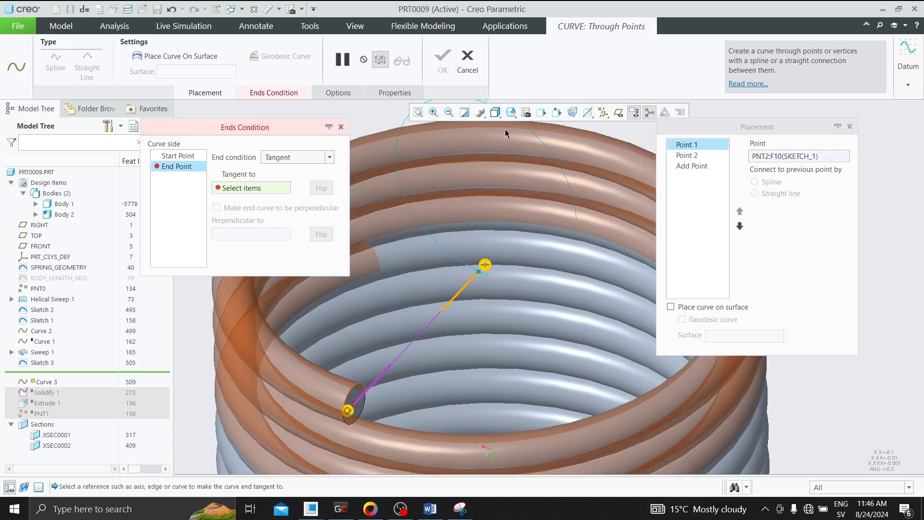
click(496, 114)
click(526, 188)
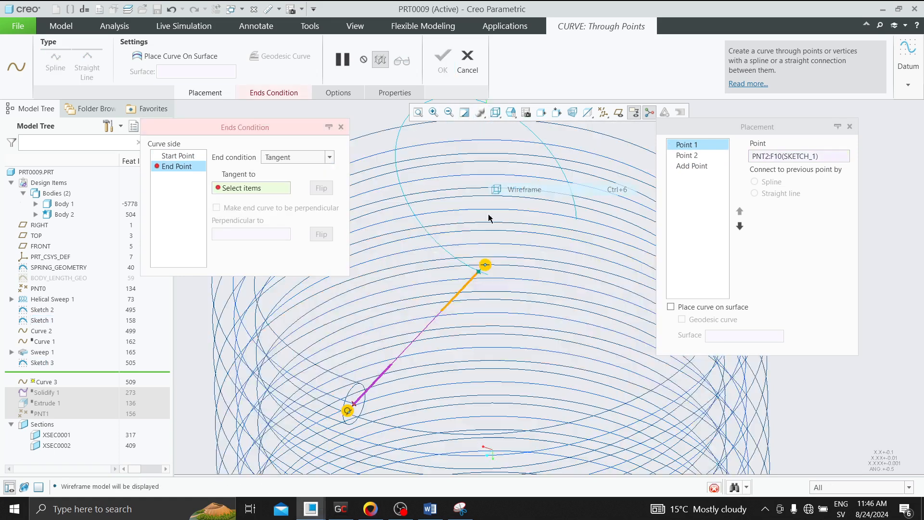
click(318, 390)
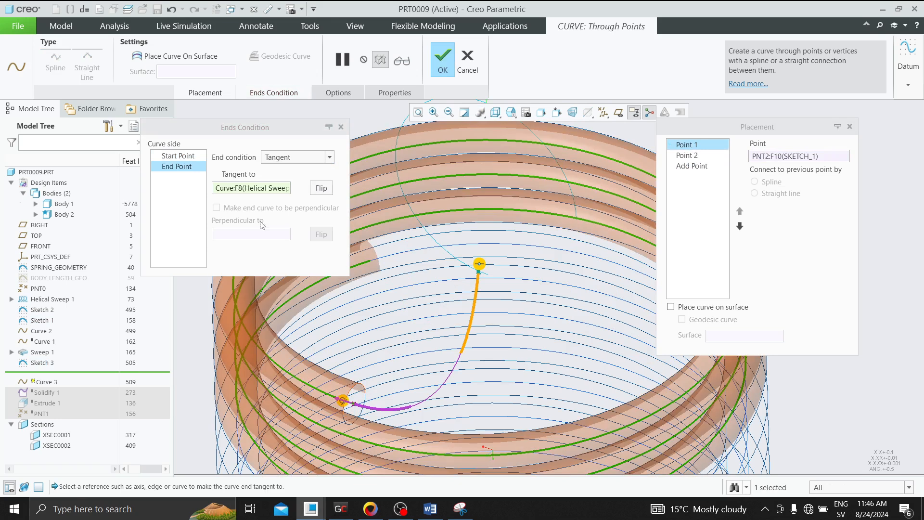
Restore the Shading With Edges display and inspect where the curve's points meet the hook curve
click(496, 112)
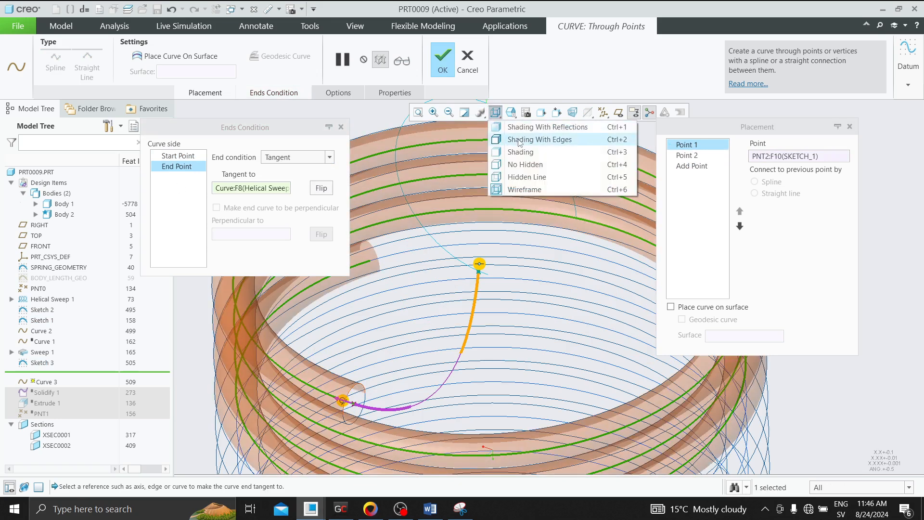
click(559, 143)
middle_drag(467, 222, 487, 229)
scroll(486, 229, down, 10)
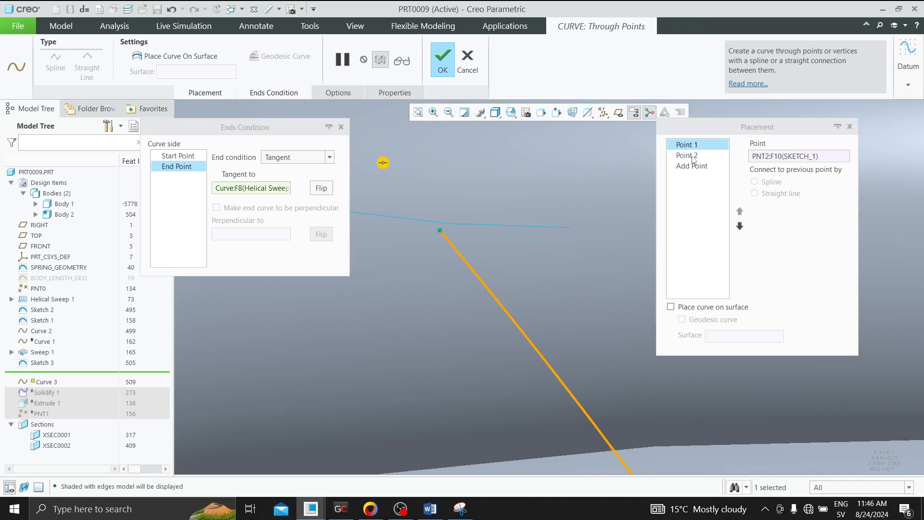
click(688, 155)
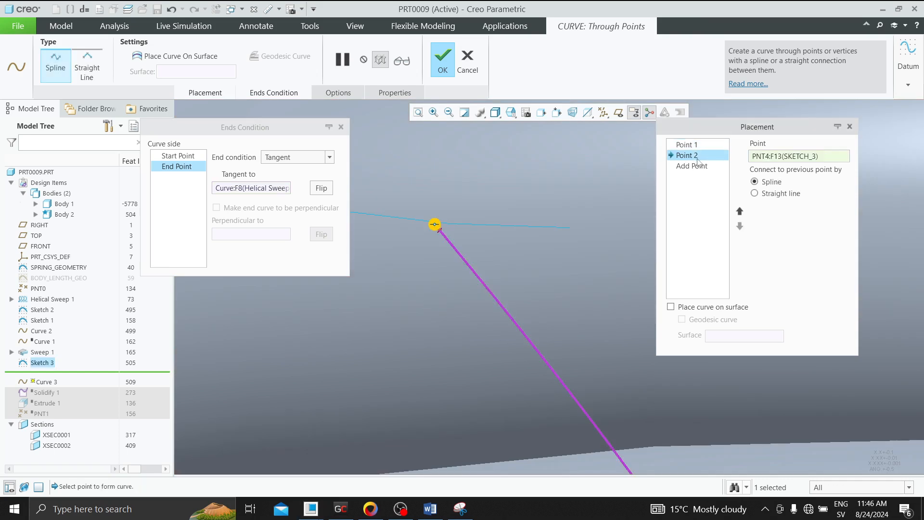
right_click(697, 159)
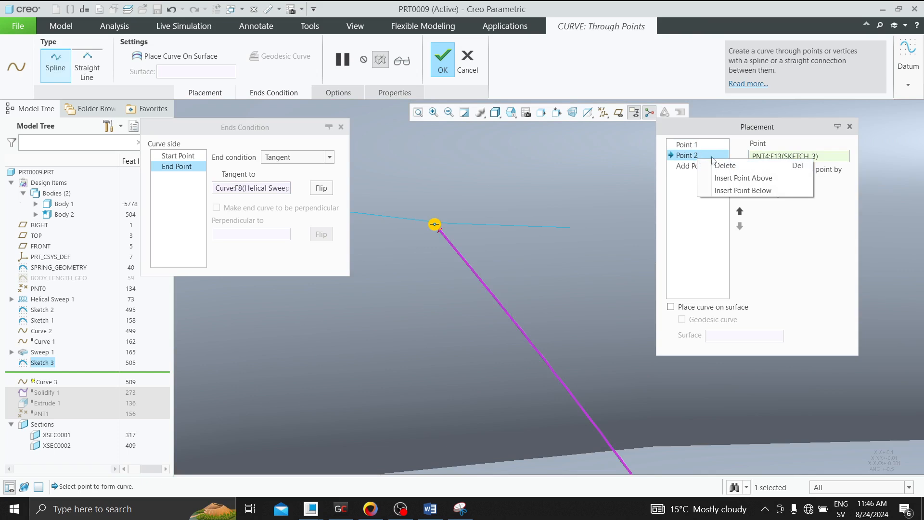
Delete Point 1 from the curve's list of points
click(694, 148)
click(694, 145)
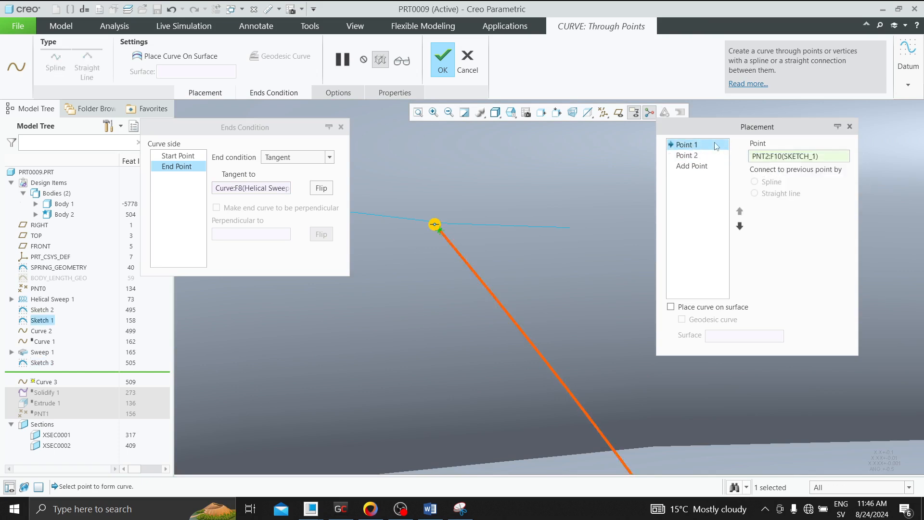
right_click(697, 145)
click(721, 149)
middle_drag(437, 231, 510, 190)
scroll(508, 178, down, 3)
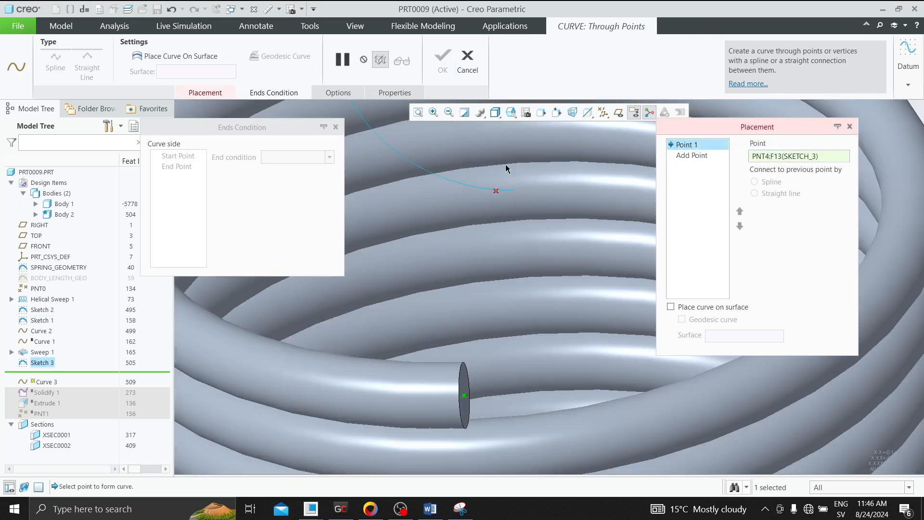
Try the hook curve's endpoint and the wire end's centre point as Point 1, and discard the unfinished curve
scroll(514, 193, up, 3)
click(516, 193)
scroll(517, 187, down, 4)
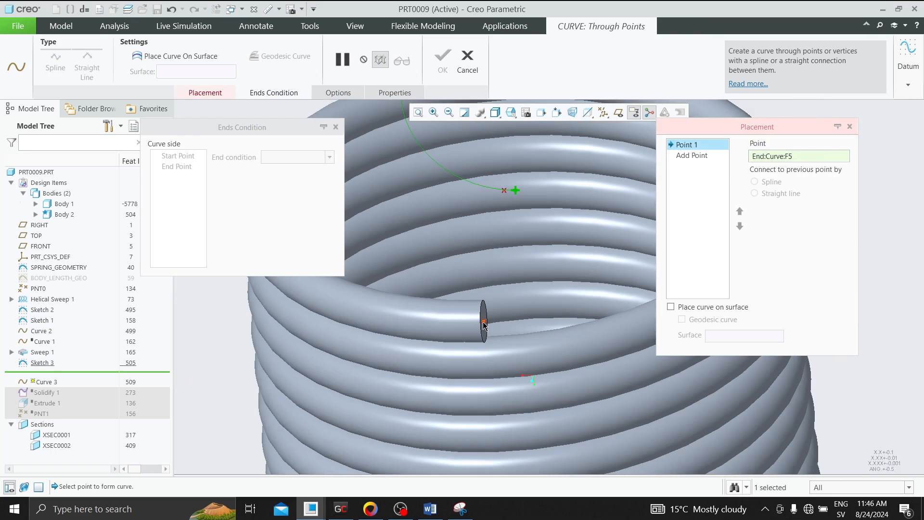
click(484, 323)
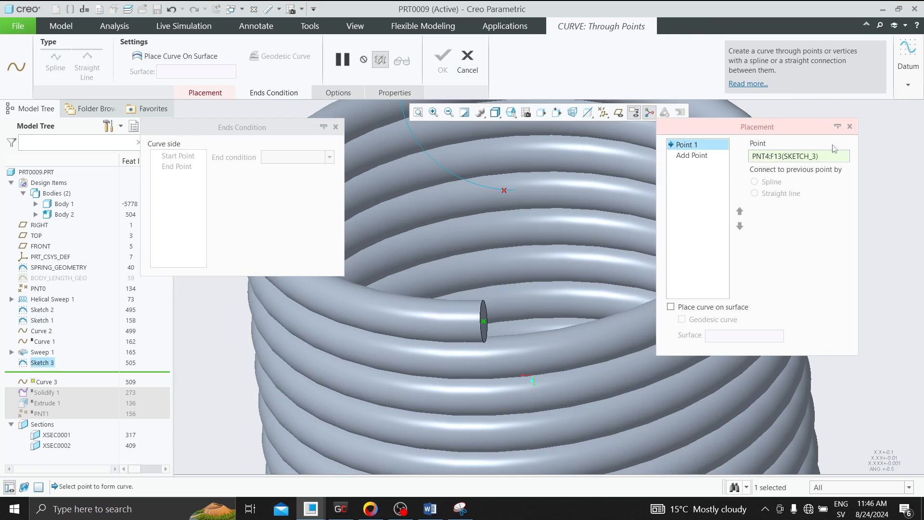
click(850, 127)
click(467, 60)
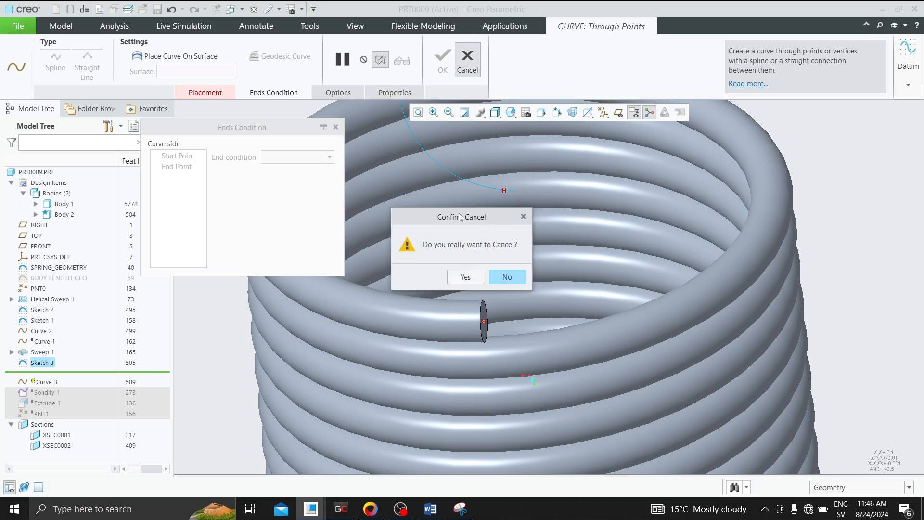
click(464, 278)
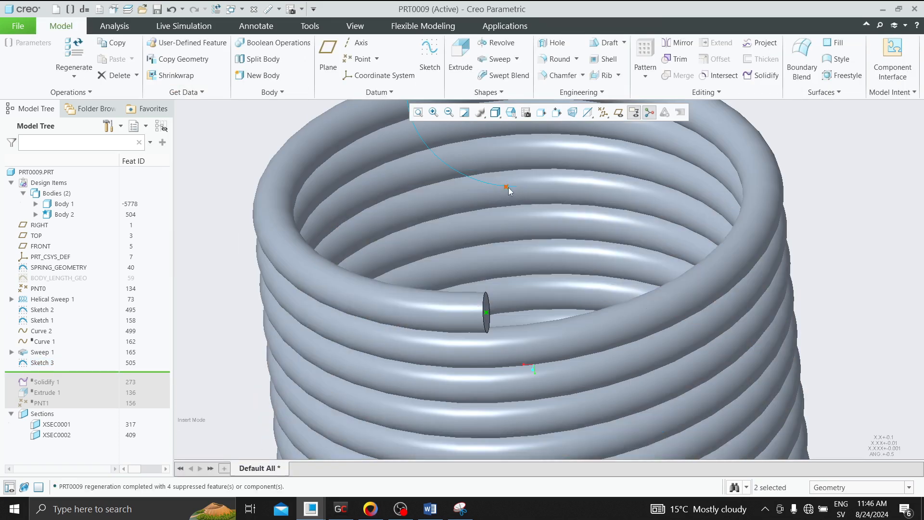
Hide Sketch 1 so that its point near the hook end is not selectable
click(508, 188)
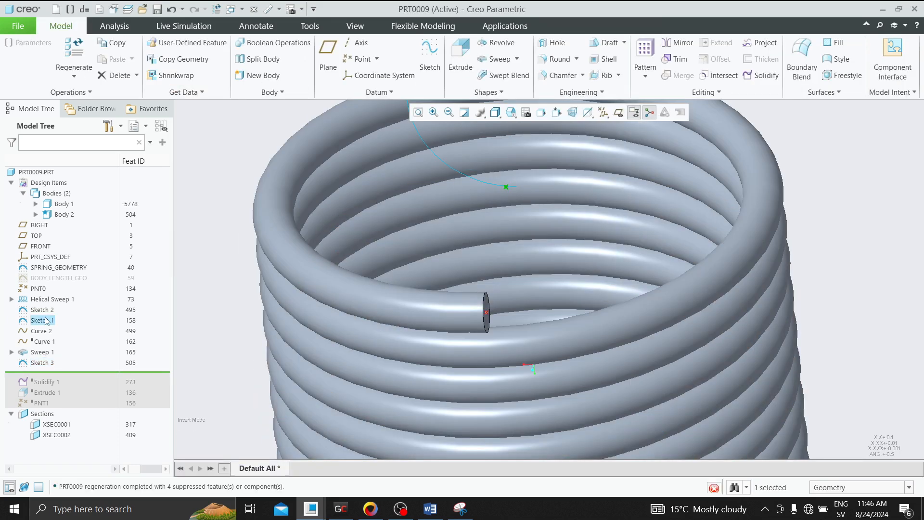
right_click(47, 322)
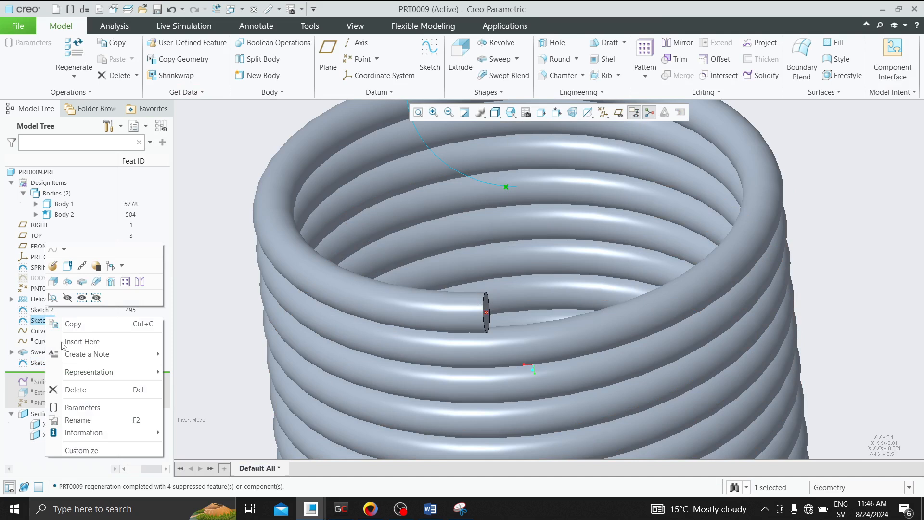
click(68, 298)
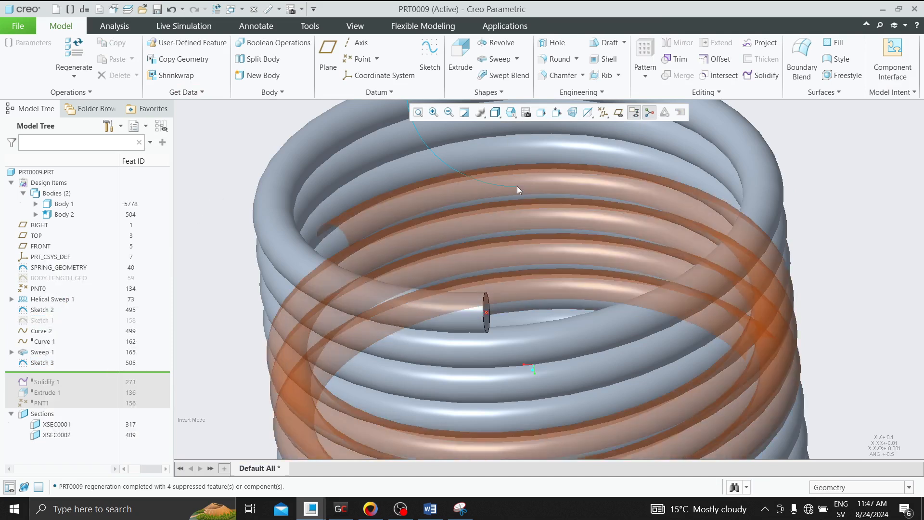
Create a datum point at the lower end of the hook curve
click(358, 59)
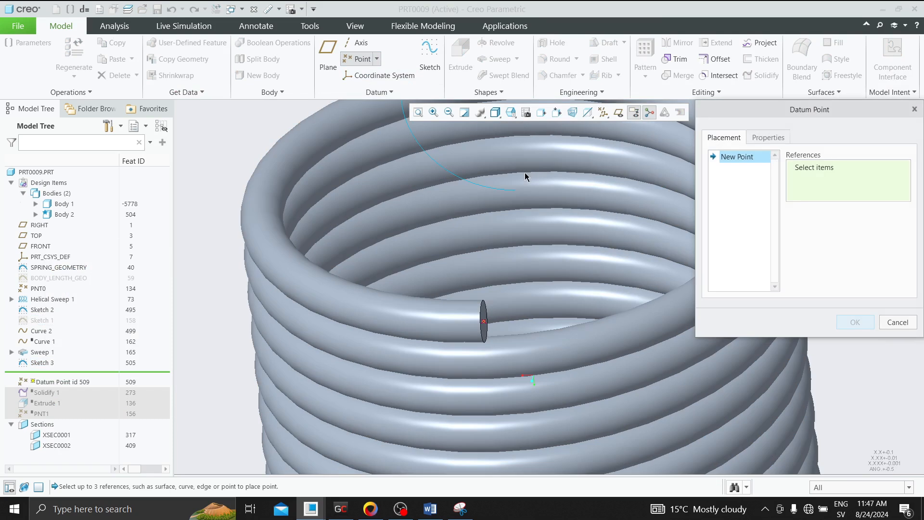
click(514, 195)
middle_click(516, 197)
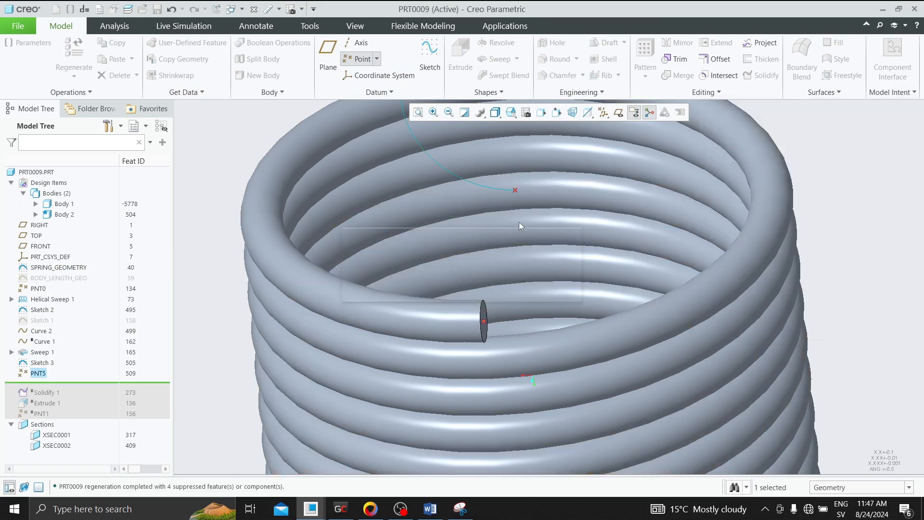
Start a spline through the new datum point and the wire end's centre point, tangent to the hook curve at its start
scroll(515, 185, down, 5)
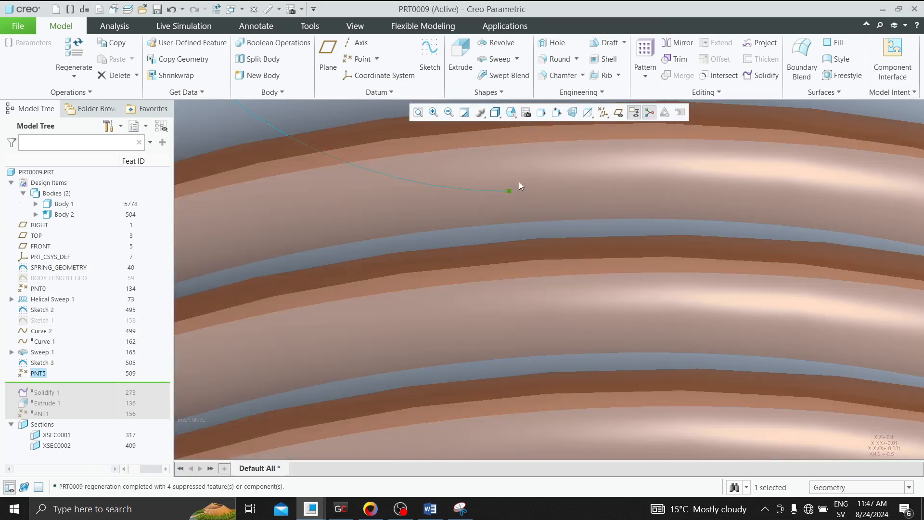
scroll(508, 199, up, 5)
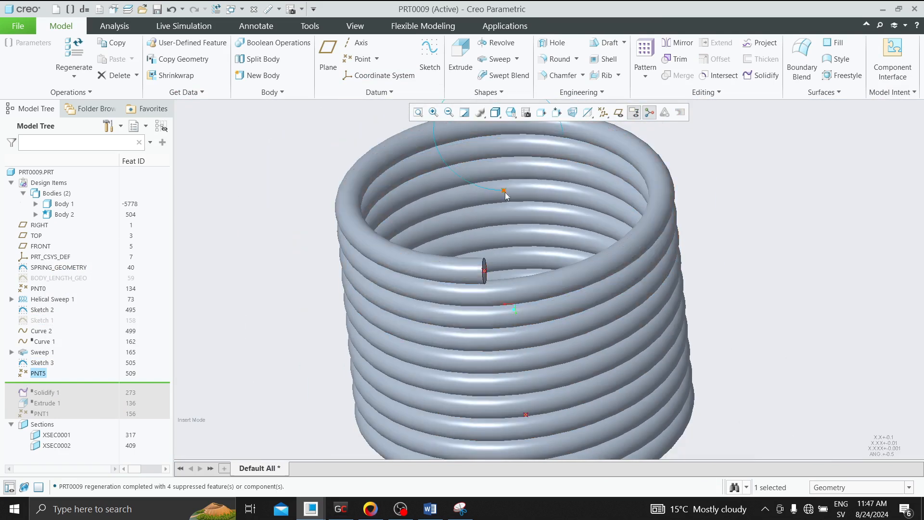
ctrl+click(485, 271)
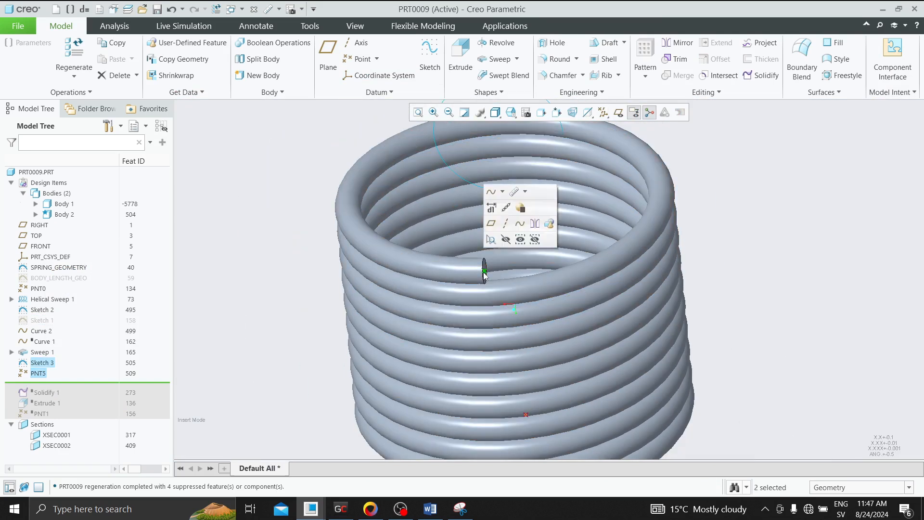
click(502, 192)
click(514, 206)
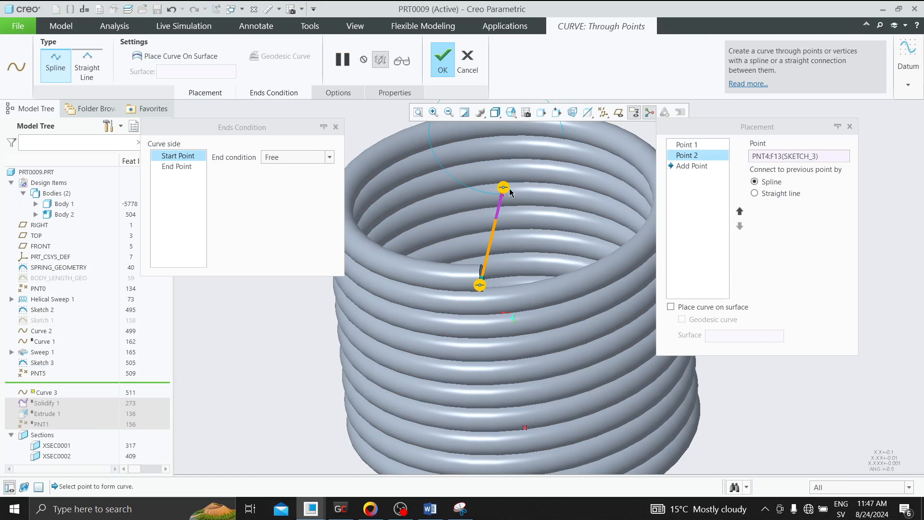
right_click(504, 188)
click(525, 207)
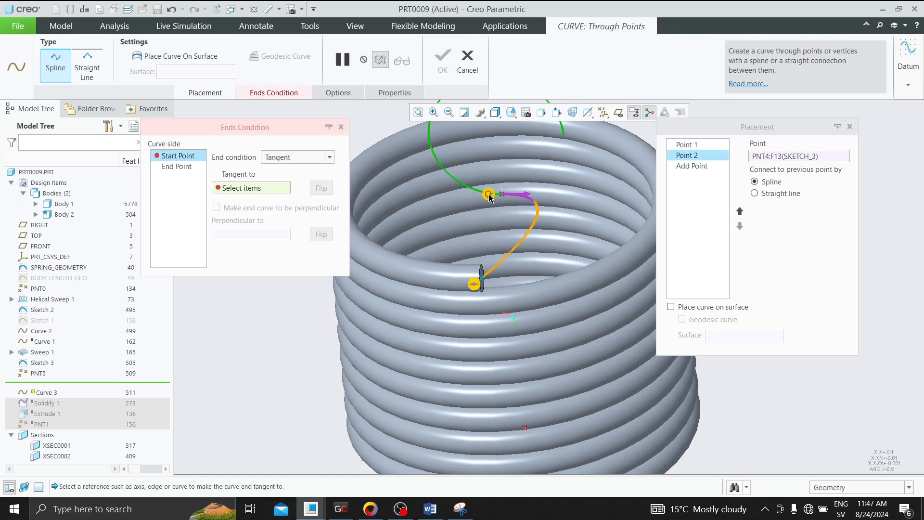
click(489, 197)
Make the spline's end point tangent to the helical sweep's curve, picking it in wireframe, and restore Shading With Edges
right_click(477, 286)
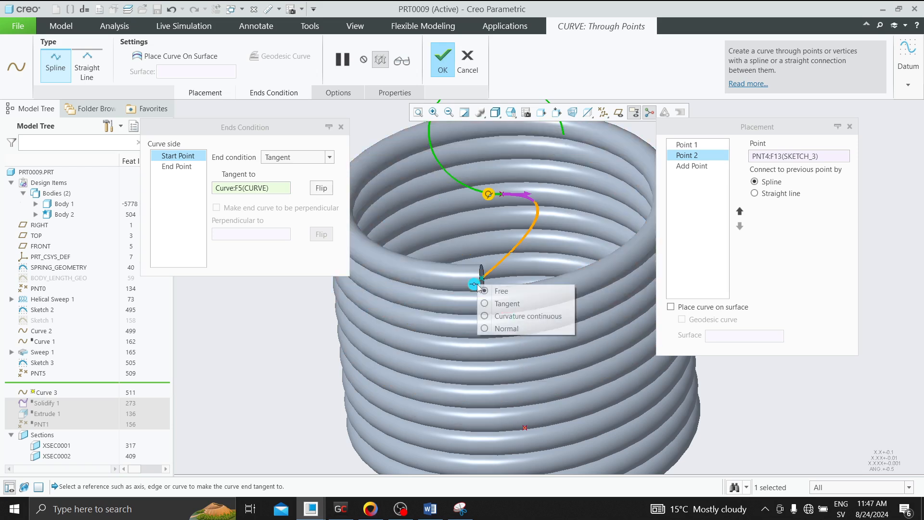
click(507, 303)
click(496, 112)
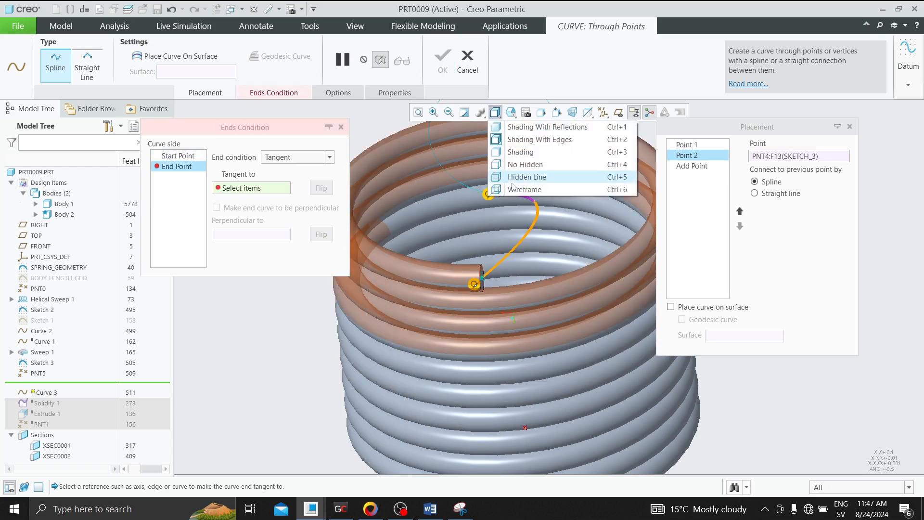
click(512, 182)
click(476, 276)
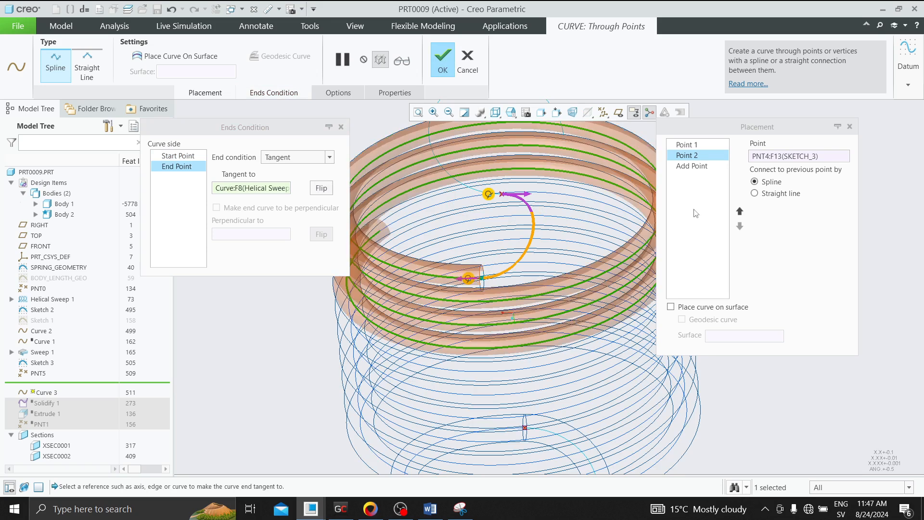
click(496, 113)
click(511, 140)
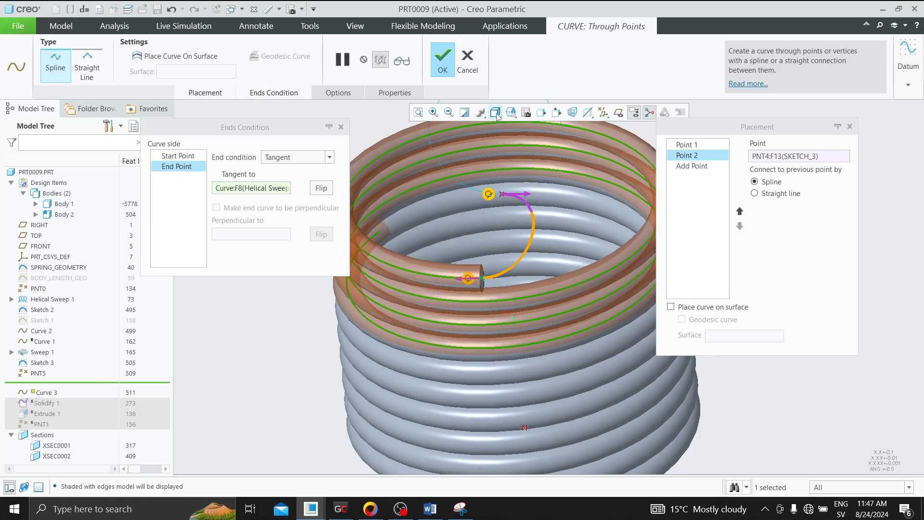
click(496, 114)
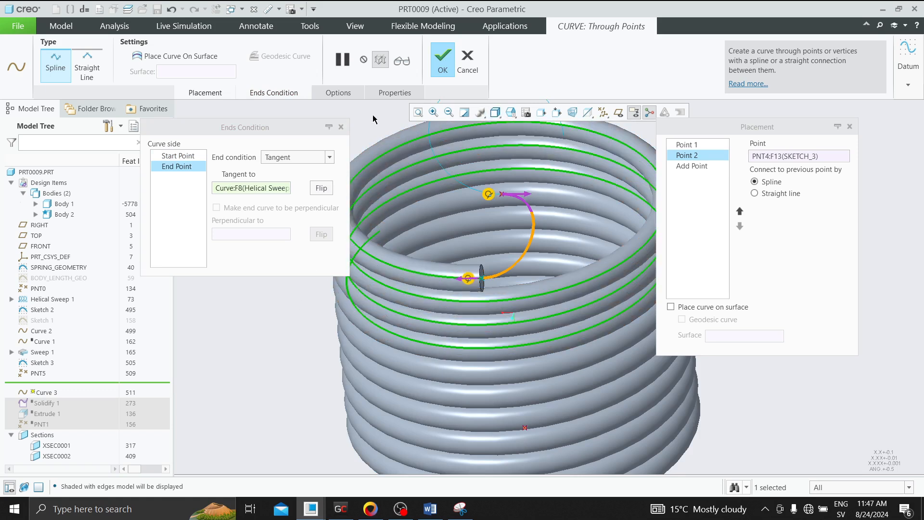
Tweak the connecting curve in the TOP view by pulling its two middle control points outward into a wider arc, and complete it
click(338, 93)
click(365, 127)
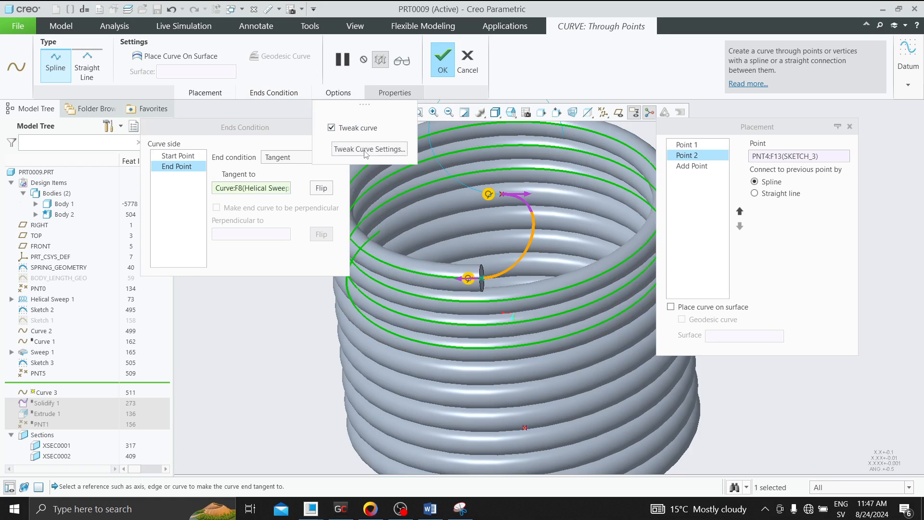
click(366, 150)
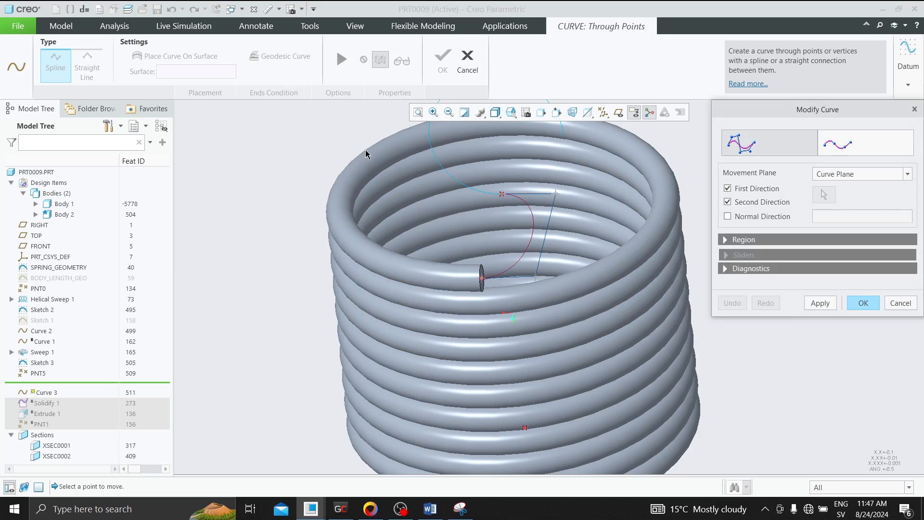
click(557, 195)
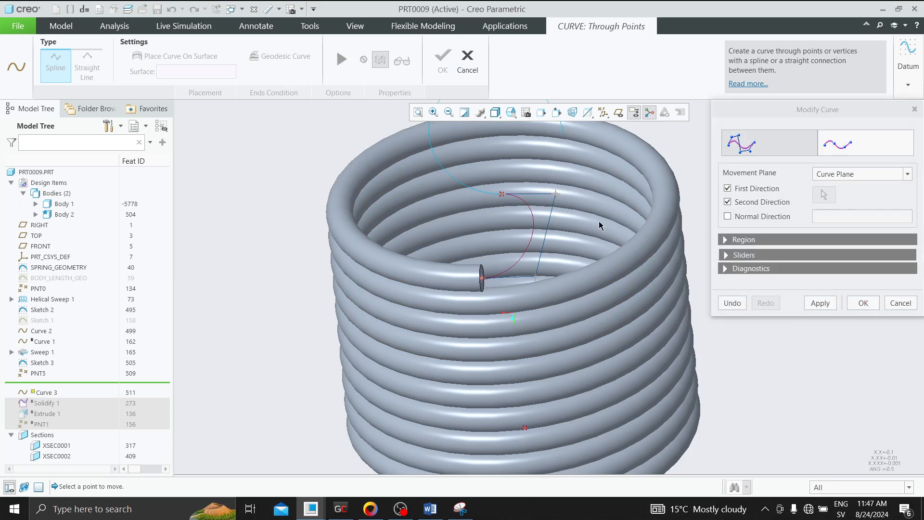
click(511, 113)
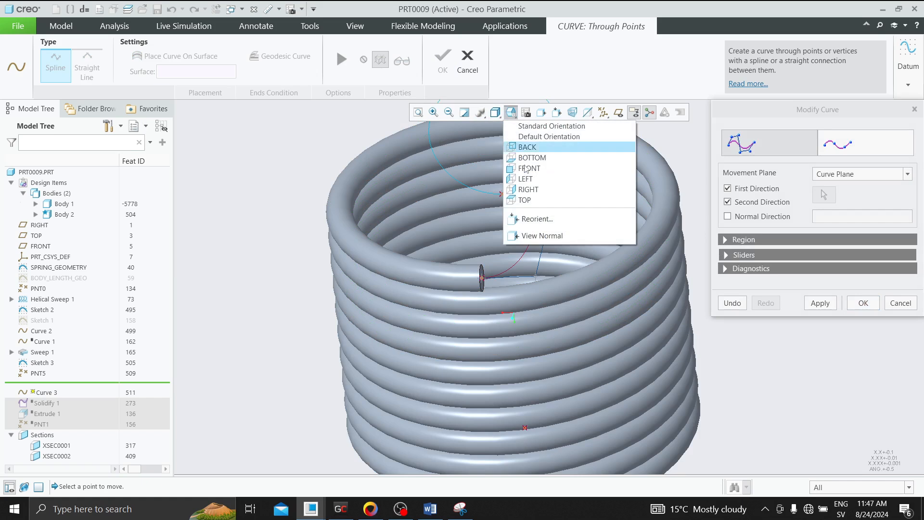
click(513, 200)
scroll(506, 306, up, 1)
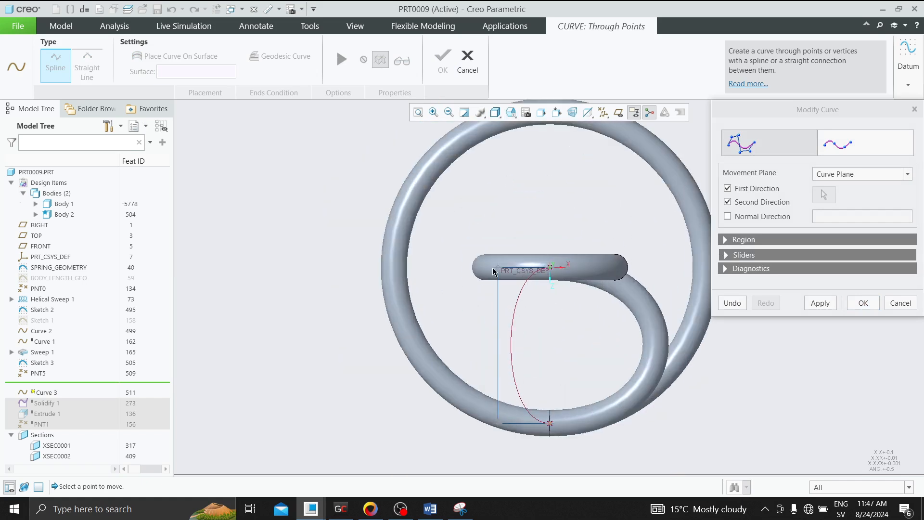
drag(497, 268, 313, 253)
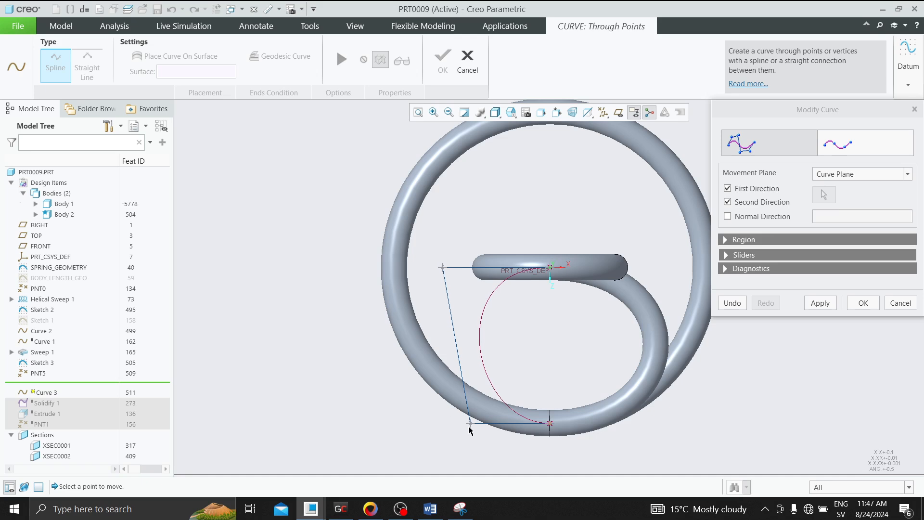
drag(470, 427, 219, 348)
click(865, 303)
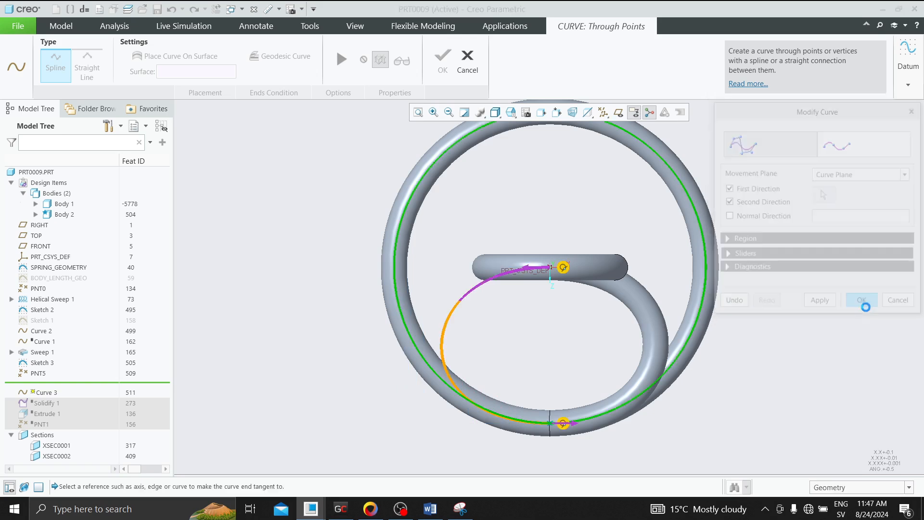
click(442, 61)
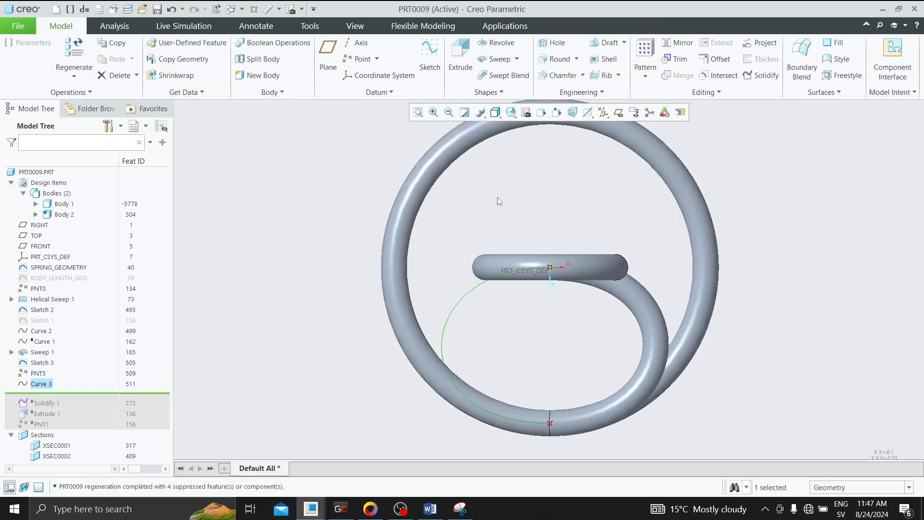
Start a solid sweep along the new connecting curve, with its start at the wire end, and extend the trajectory through the hook curve
middle_drag(498, 197, 515, 245)
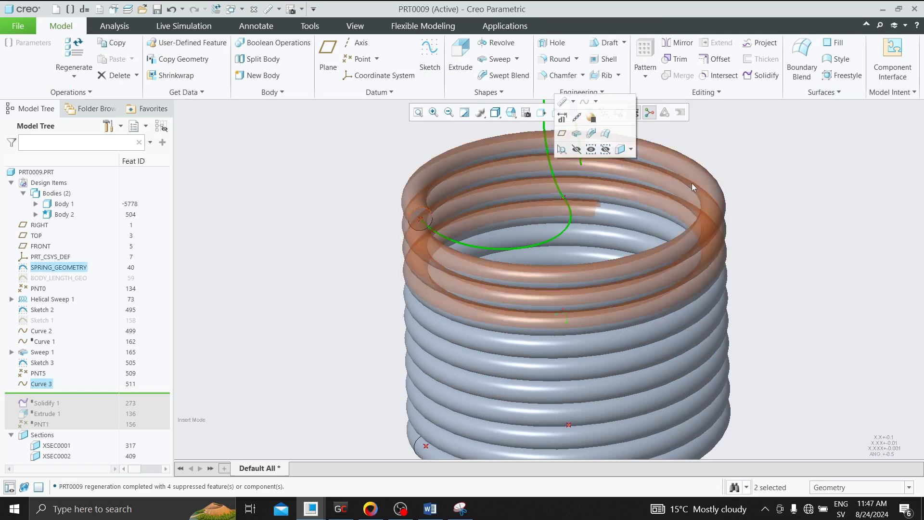
click(751, 182)
click(559, 233)
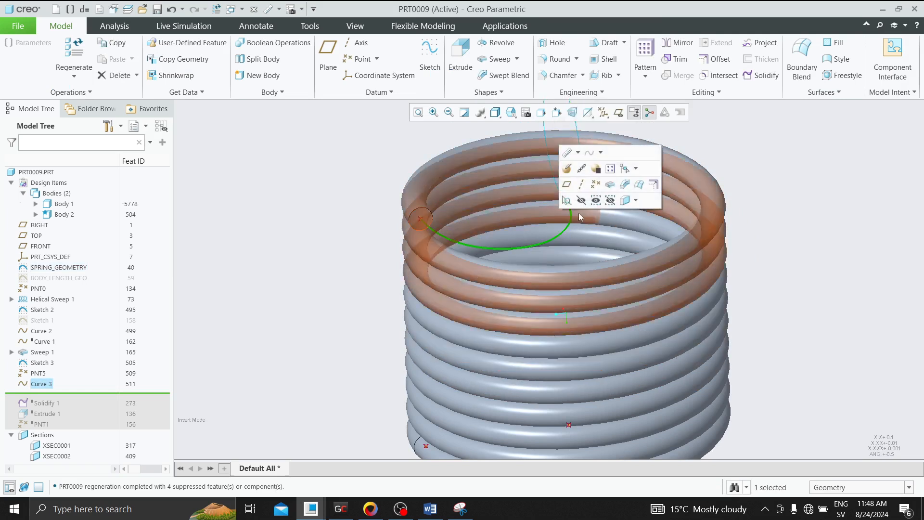
click(611, 187)
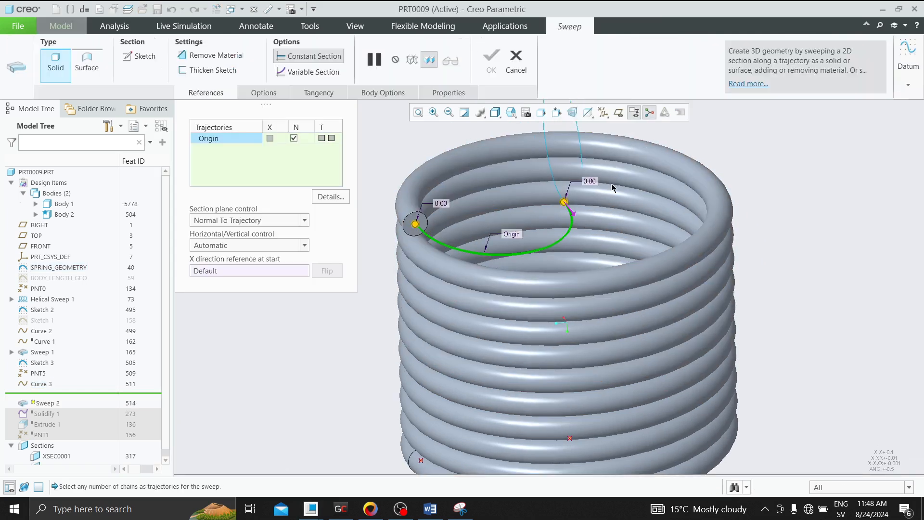
click(573, 212)
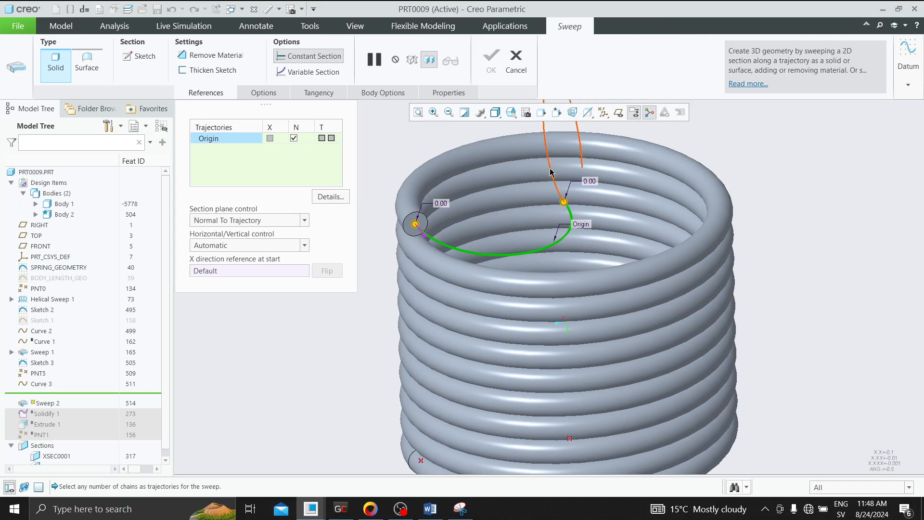
shift+click(550, 173)
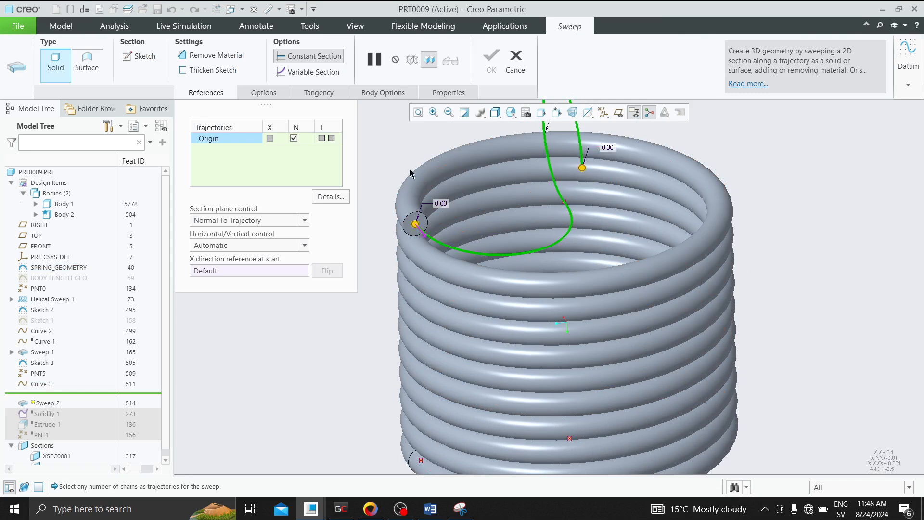
Sketch a circular sweep section matching the wire's end face and complete the hook sweep
click(125, 61)
click(314, 75)
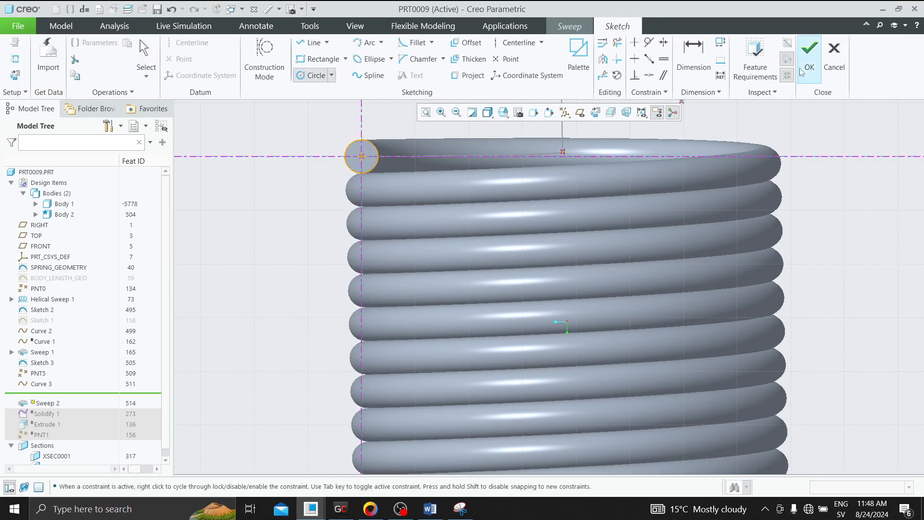
click(810, 50)
middle_drag(506, 144, 513, 138)
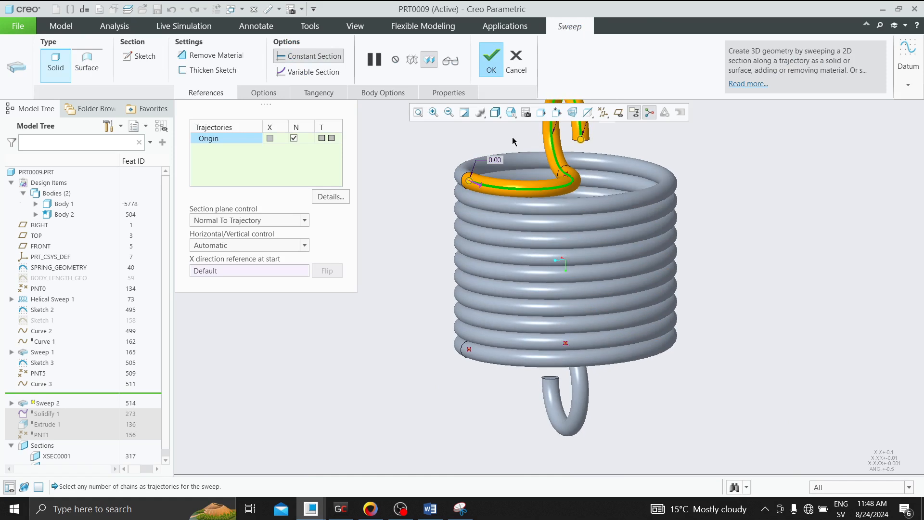
click(492, 60)
key(ctrl+d)
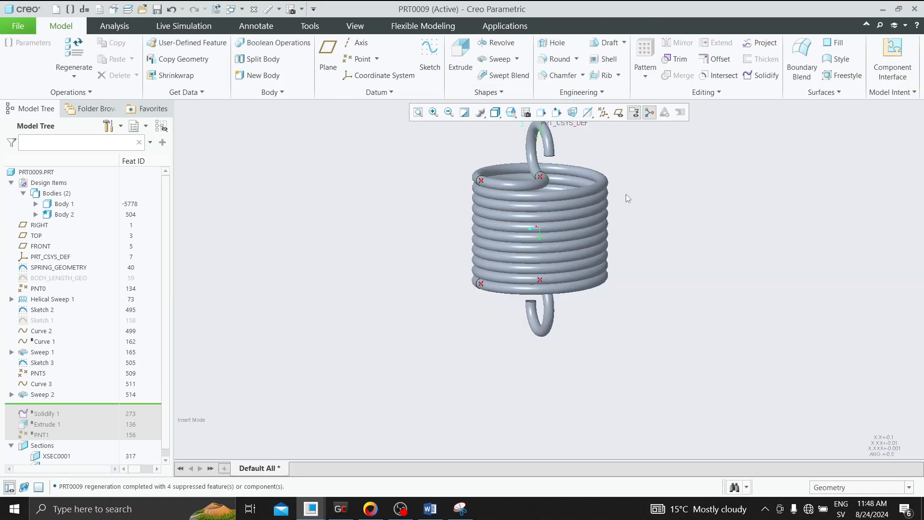
Turn off the display of all datum entities and show the spring in Shading With Reflections
click(603, 114)
click(604, 127)
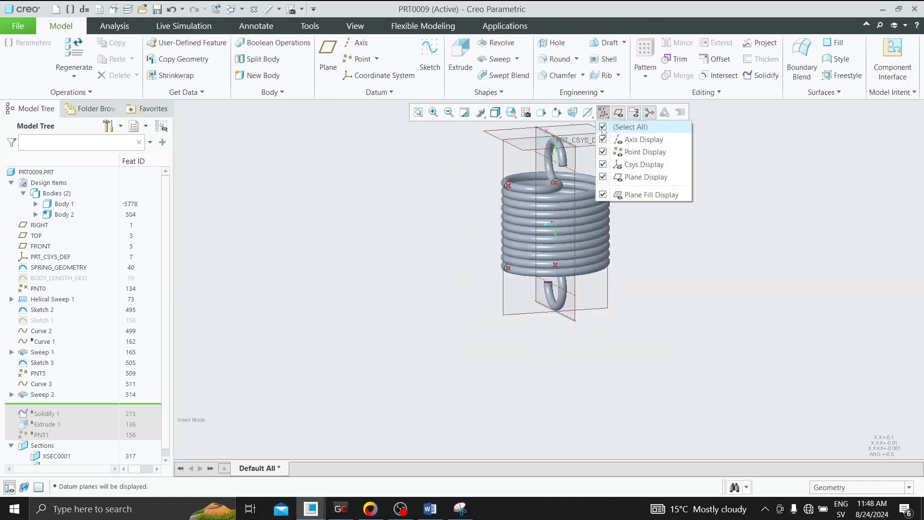
click(604, 128)
click(495, 113)
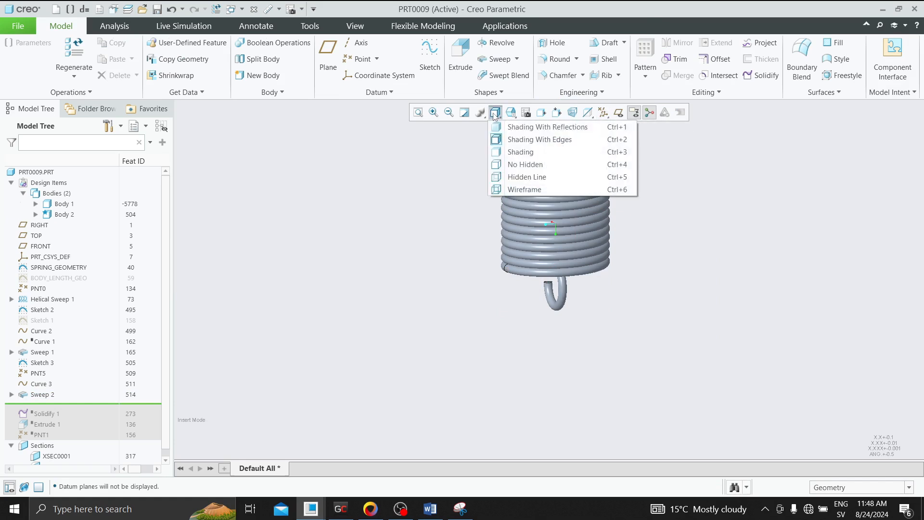
click(520, 127)
scroll(595, 179, down, 4)
scroll(557, 219, up, 2)
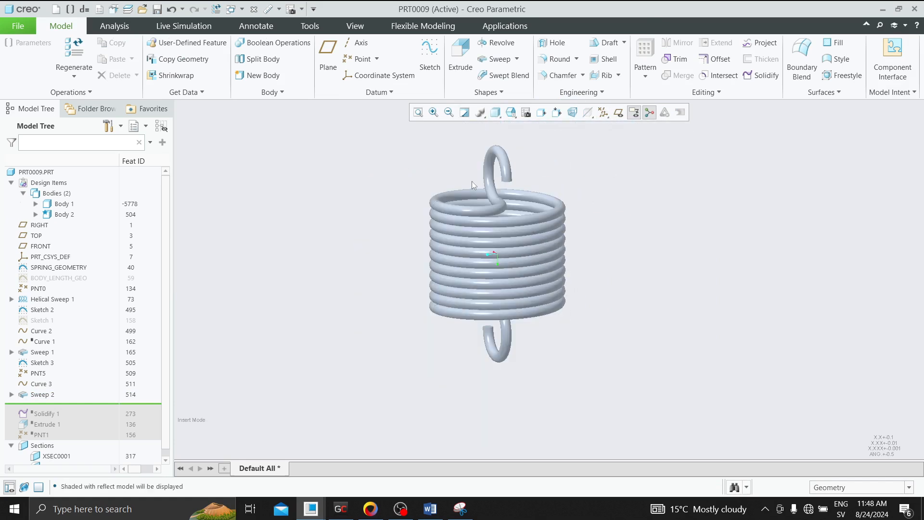
Select the whole spring and apply a shiny silver metal appearance from the std-metals.dmt library
drag(374, 154, 705, 409)
click(391, 197)
drag(321, 124, 743, 375)
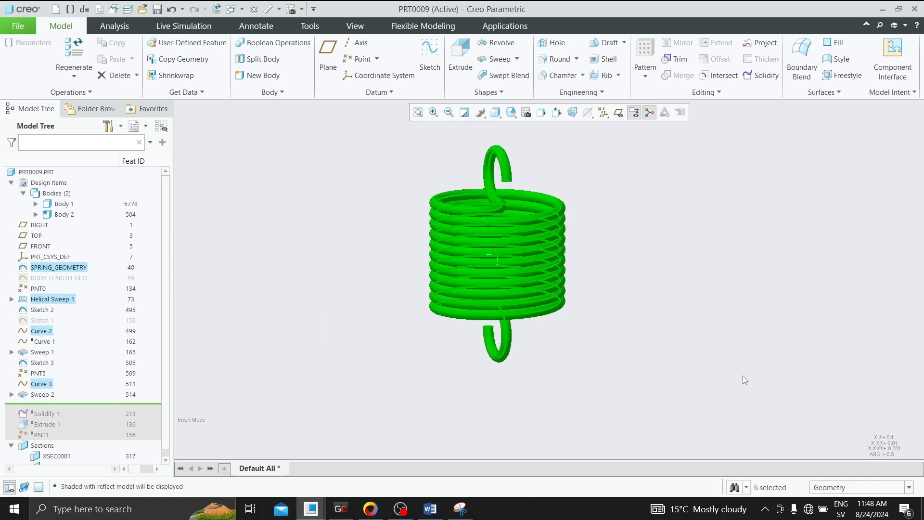
click(355, 26)
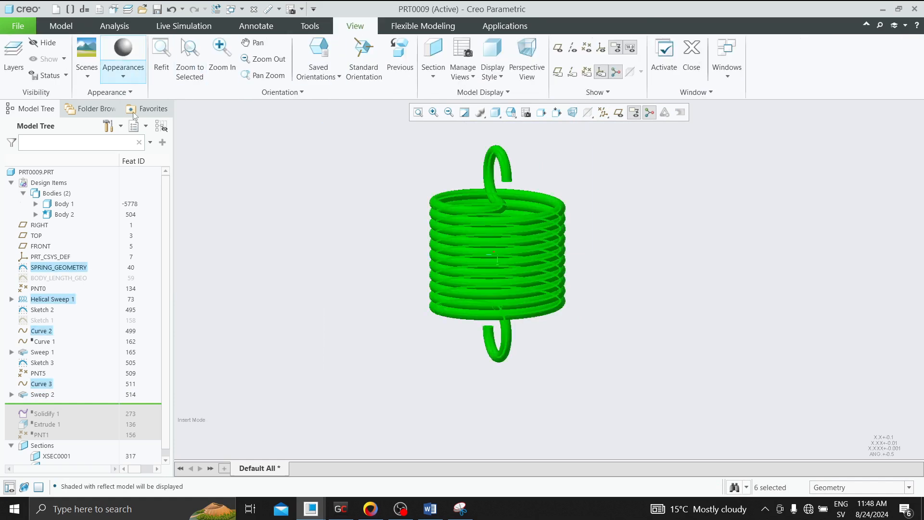
click(127, 79)
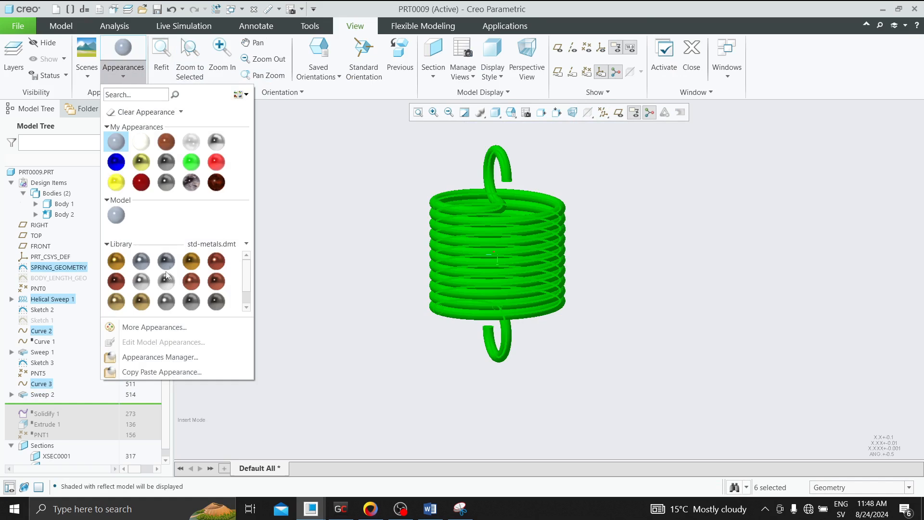
click(166, 277)
mouse_move(408, 234)
middle_down()
mouse_move(440, 227)
mouse_move(308, 221)
mouse_move(393, 239)
middle_up()
scroll(416, 210, up, 3)
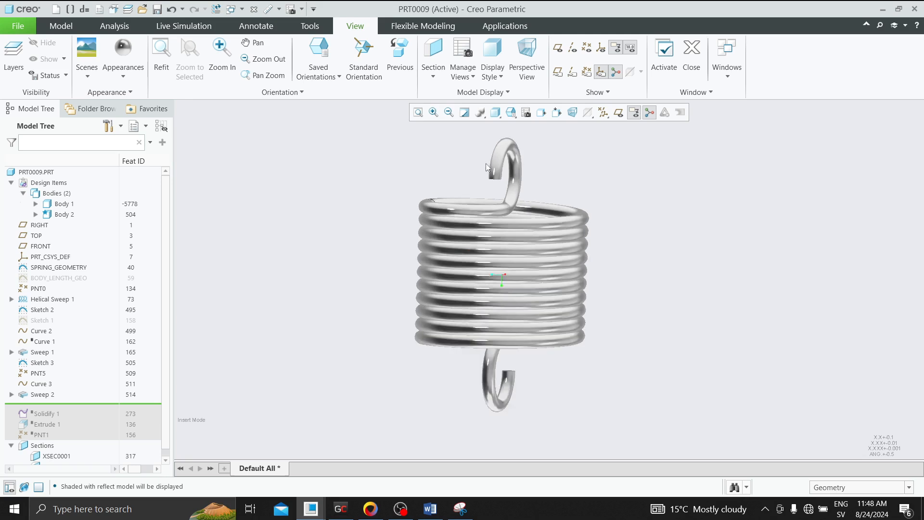
Set Free_length to 200 in the part's relations and regenerate the spring
click(310, 26)
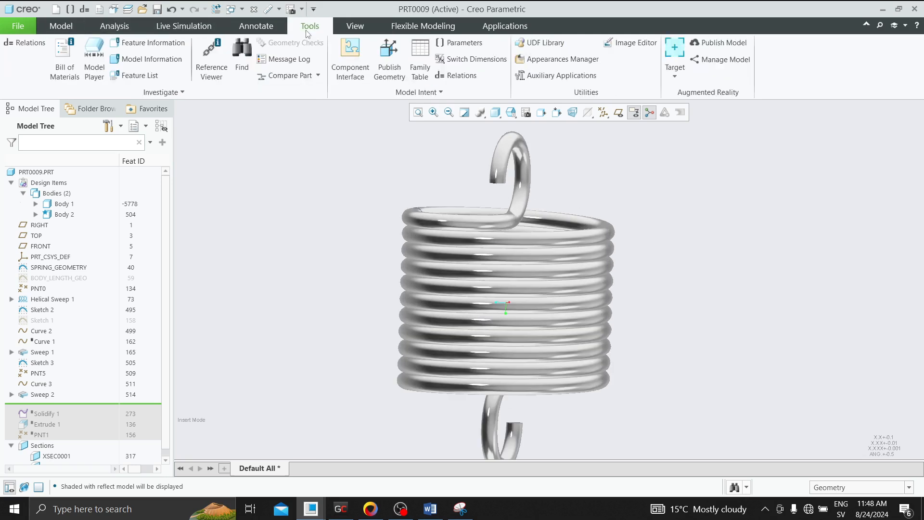
click(448, 77)
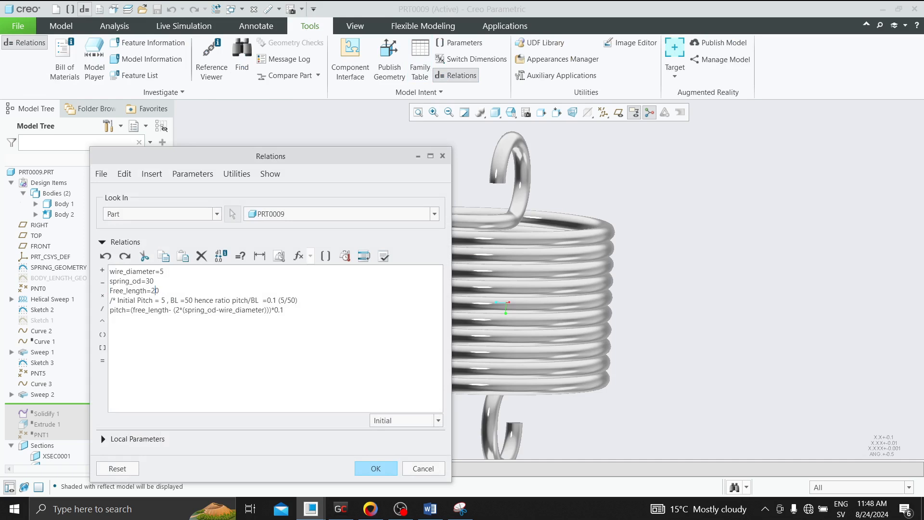
click(381, 467)
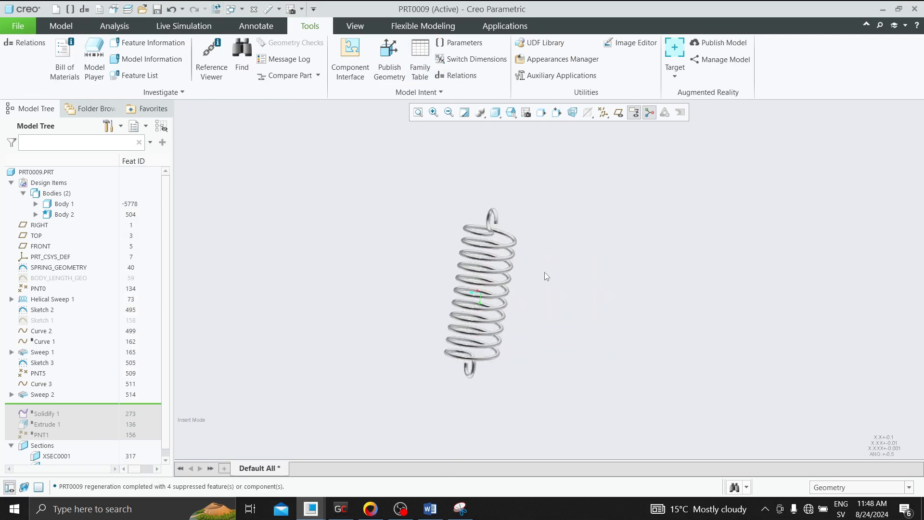
middle_drag(461, 287, 502, 257)
scroll(491, 244, up, 2)
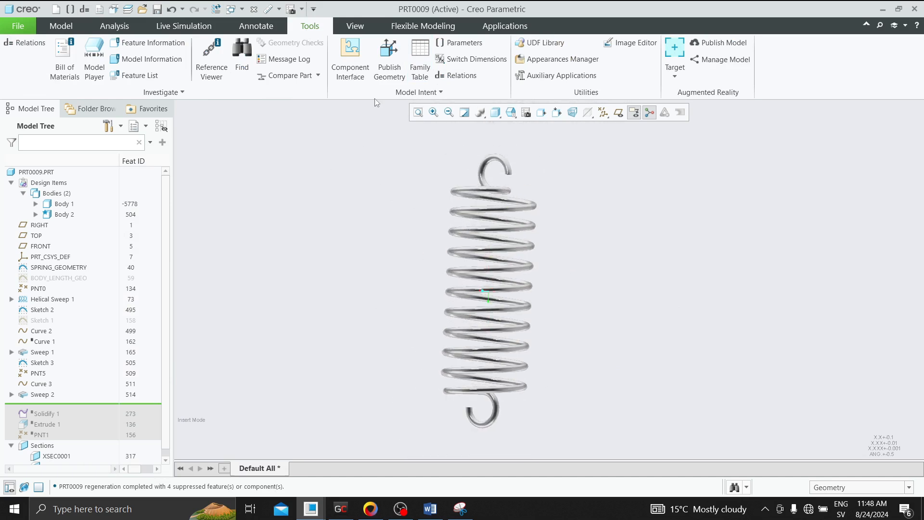
Review the part's relations without editing them and examine the stretched spring and its hooks from several directions
click(459, 75)
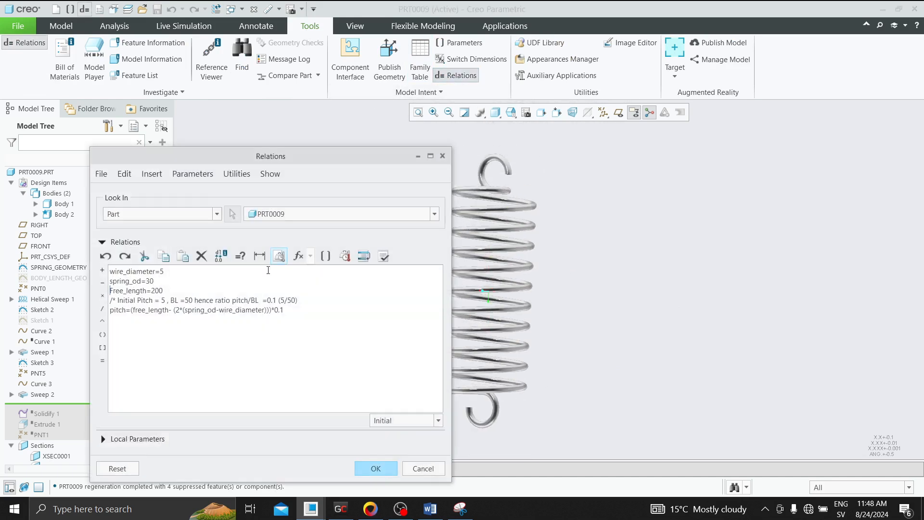
click(443, 156)
click(292, 342)
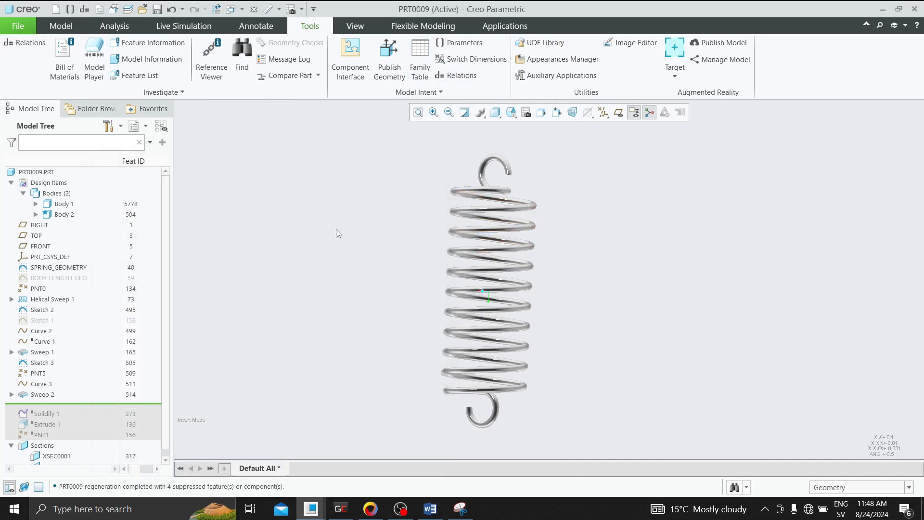
middle_drag(633, 223, 591, 240)
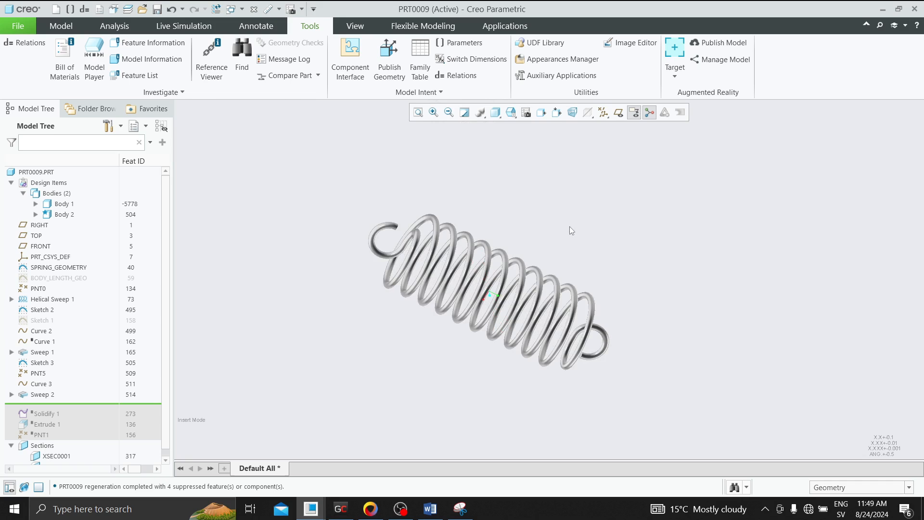
mouse_move(570, 229)
middle_down()
mouse_move(582, 203)
mouse_move(571, 229)
middle_up()
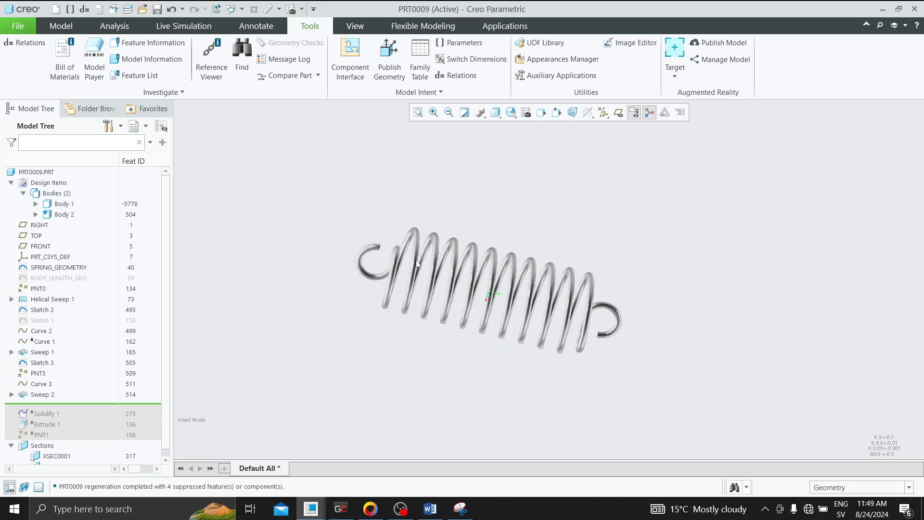